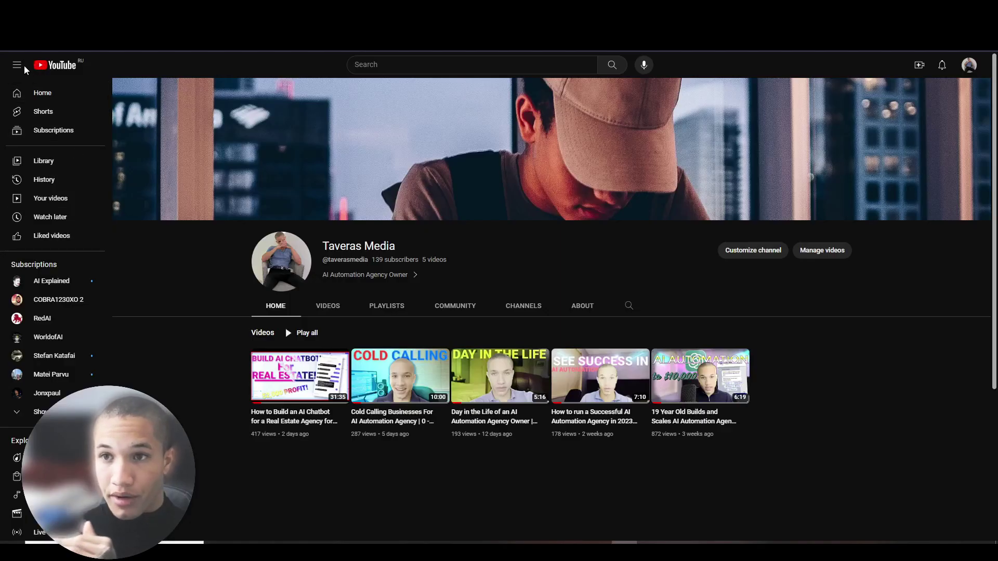
- Switch to the browser tab showing the YouTube channel page
left_click(16, 65)
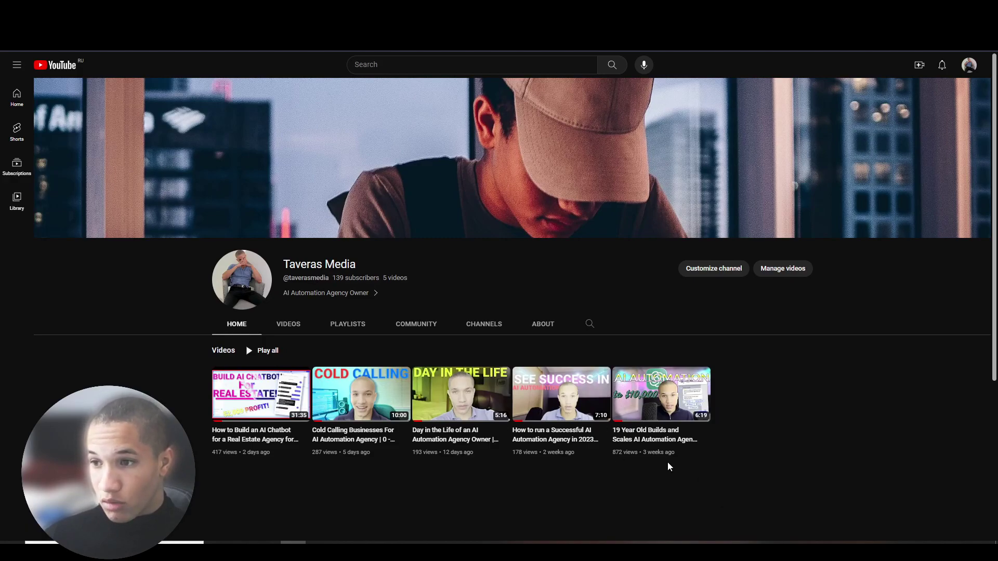
- Return from YouTube to the Voiceflow Medical Assistant project tab
mouse_move(621, 454)
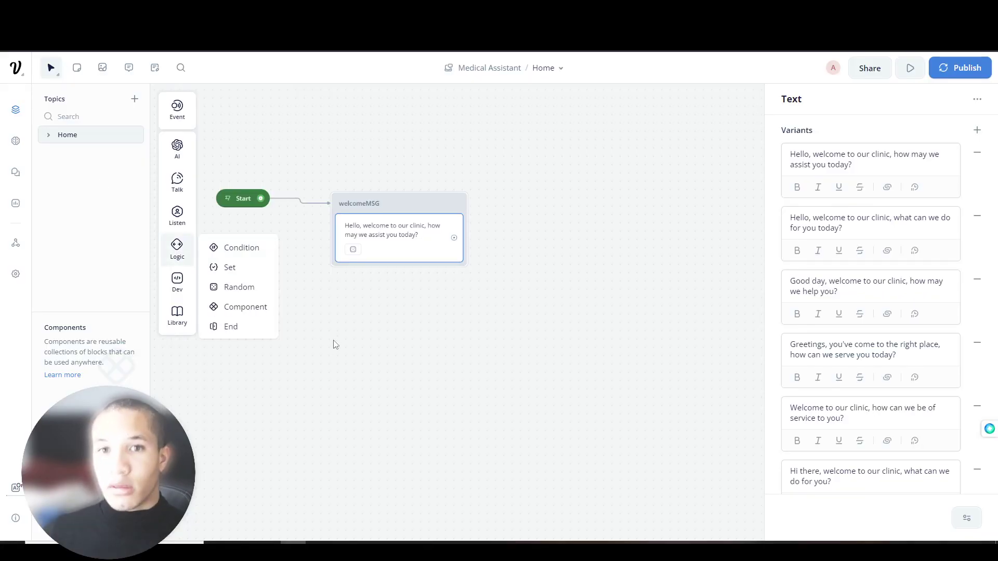
- Deselect welcomeMSG to close its Text panel and pan the flow toward the canvas centre
left_click(335, 343)
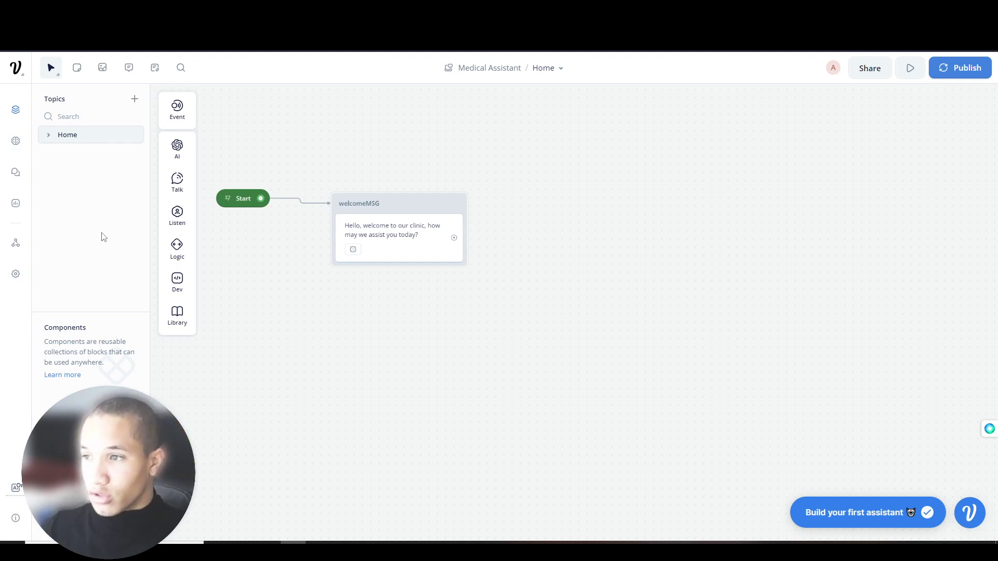
mouse_move(177, 250)
mouse_move(251, 285)
left_mouse_down()
mouse_move(323, 299)
mouse_move(259, 285)
left_mouse_up()
left_click_drag(326, 305, 408, 361)
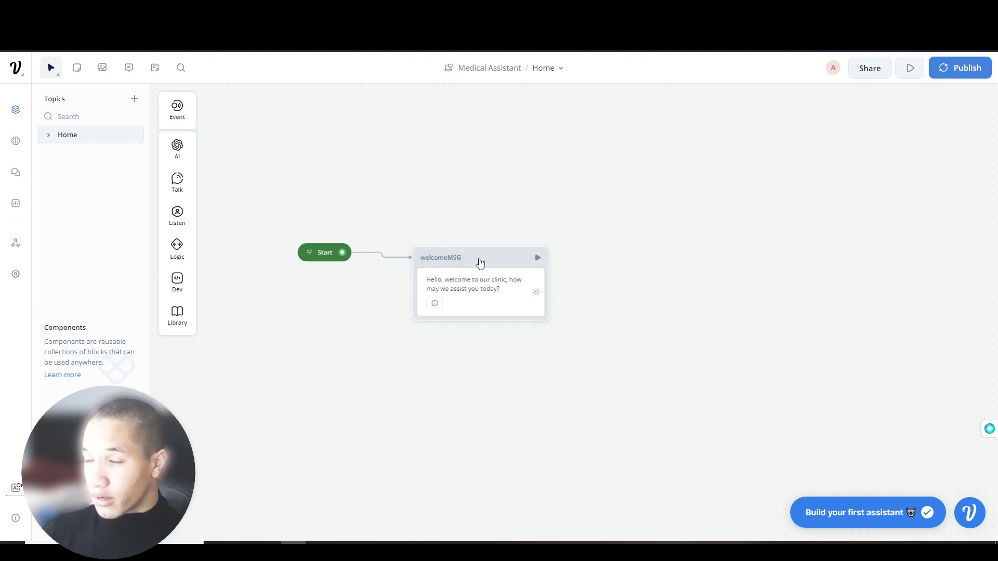
- Open the welcomeMSG text step to show its six greeting variants
mouse_move(179, 187)
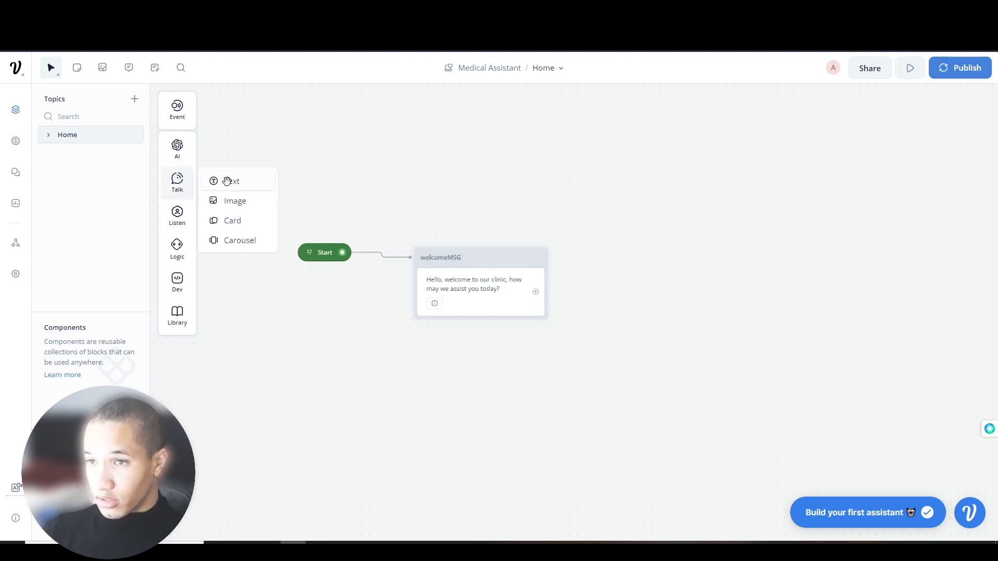
left_click(486, 272)
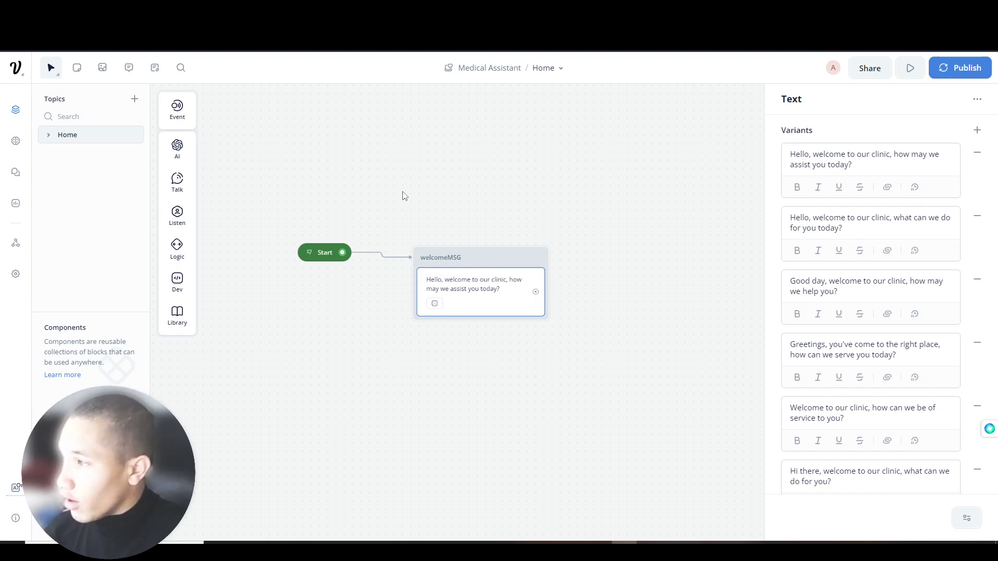
mouse_move(180, 228)
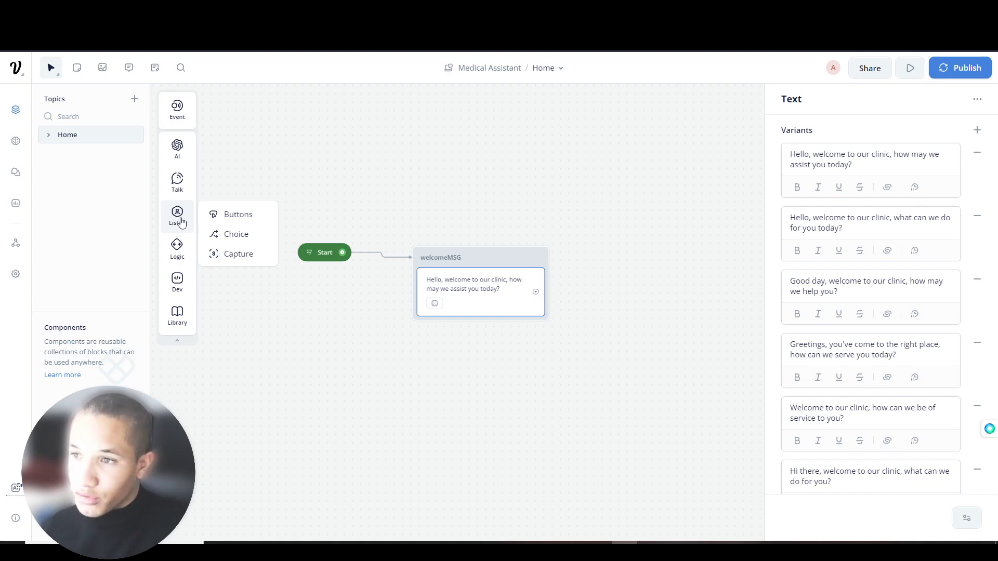
- Attach a Buttons step under welcomeMSG with its first button labelled 'Get More Information'
left_click_drag(231, 214, 438, 329)
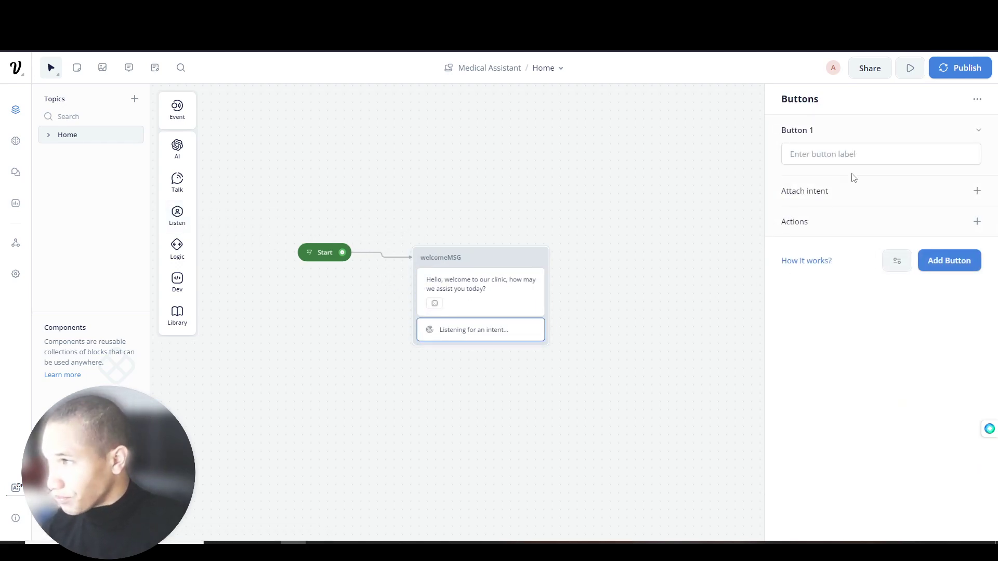
left_click(906, 159)
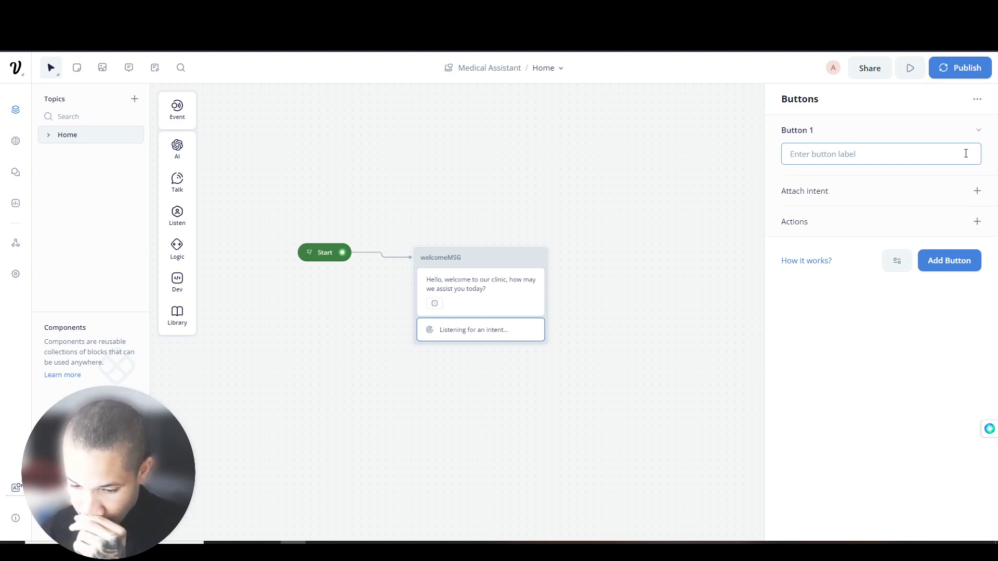
type("Get More Information")
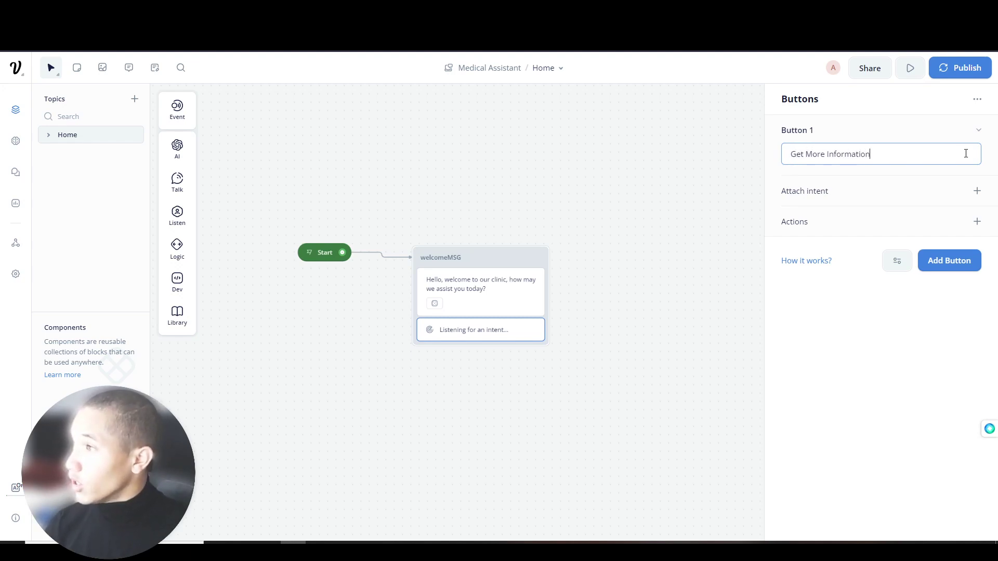
left_click(959, 136)
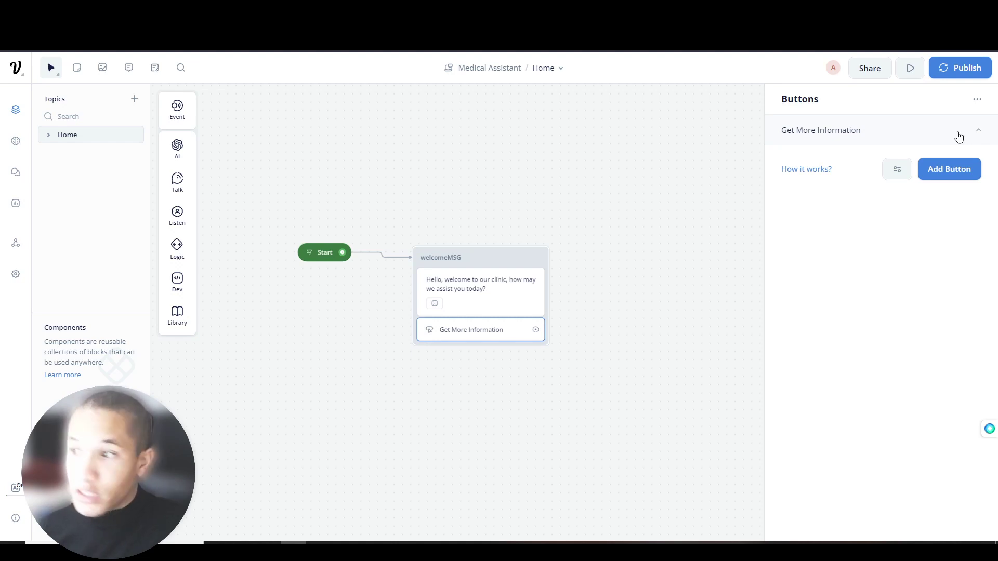
- Connect Get More Information to a new text block, New Block 2, placed above
left_click_drag(535, 329, 583, 288)
mouse_move(673, 335)
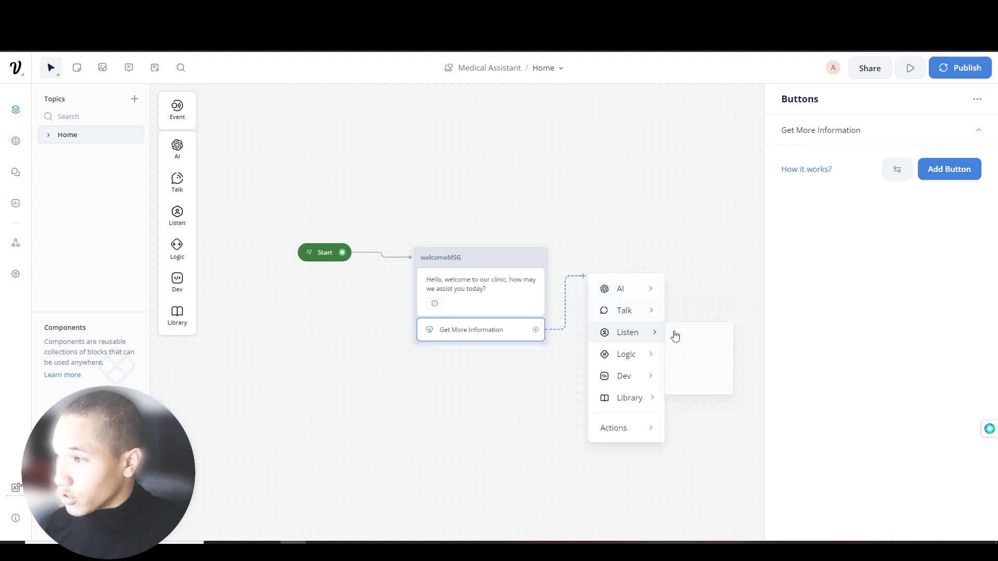
mouse_move(653, 312)
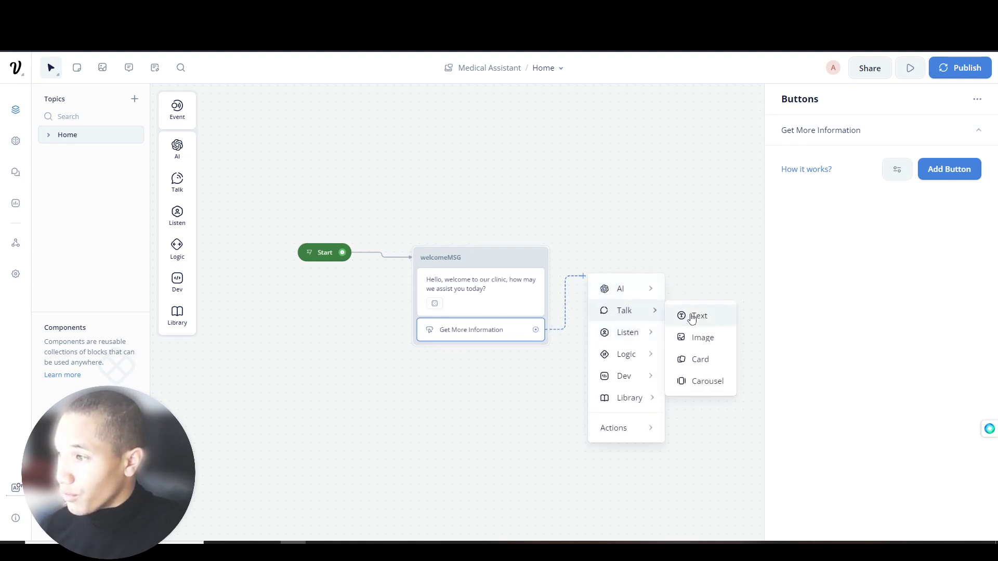
left_click(692, 317)
left_click_drag(625, 272, 625, 179)
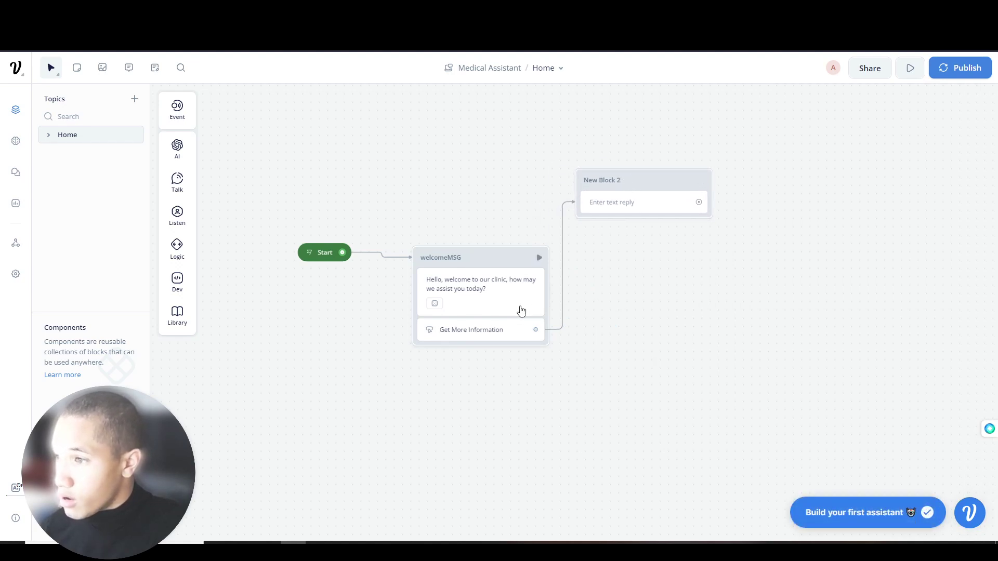
- Add two more welcomeMSG buttons and label the second one 'Contact Us'
left_click(499, 331)
left_click(949, 169)
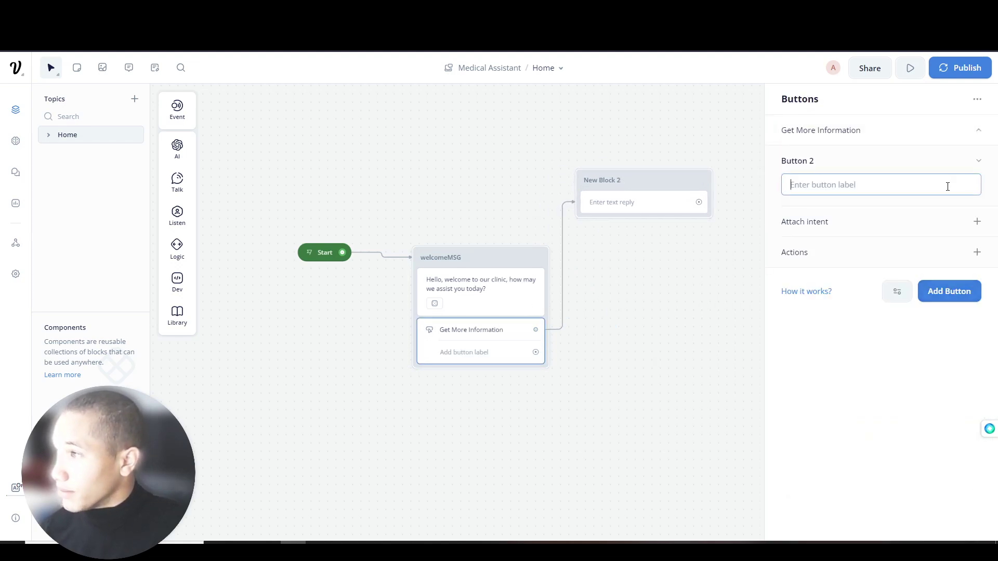
left_click(938, 291)
left_click(978, 162)
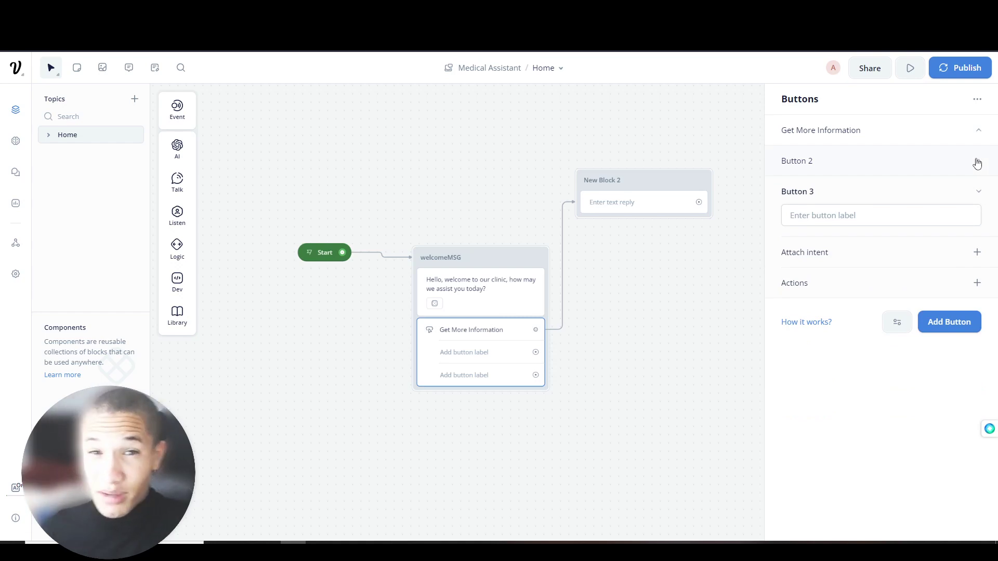
left_click(970, 158)
left_click(853, 194)
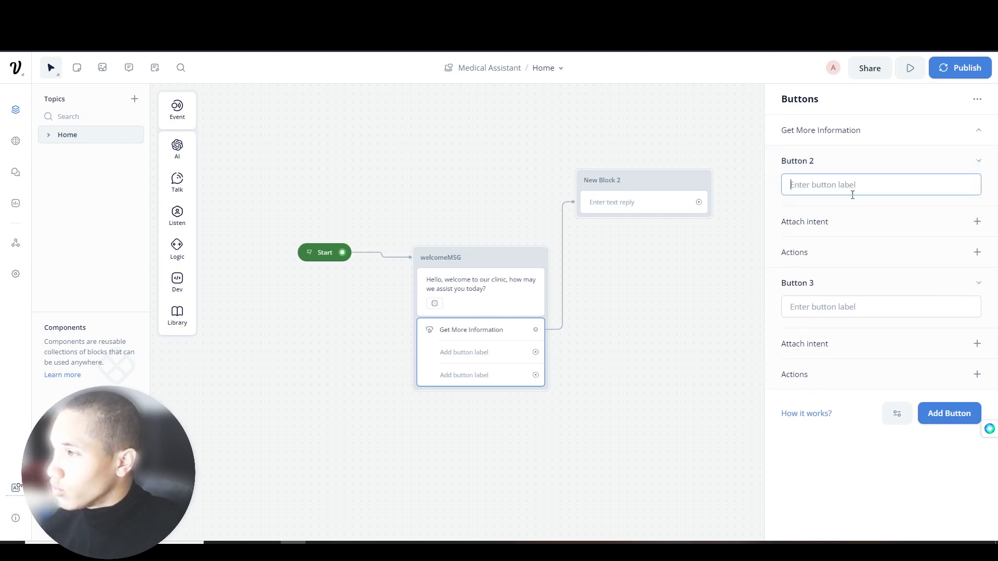
type("Contact Us")
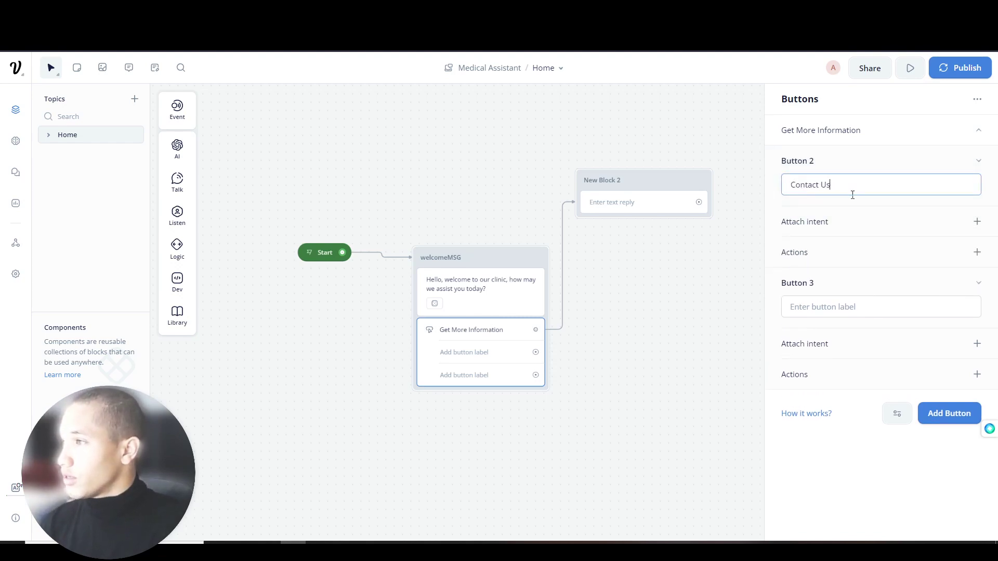
left_click(979, 162)
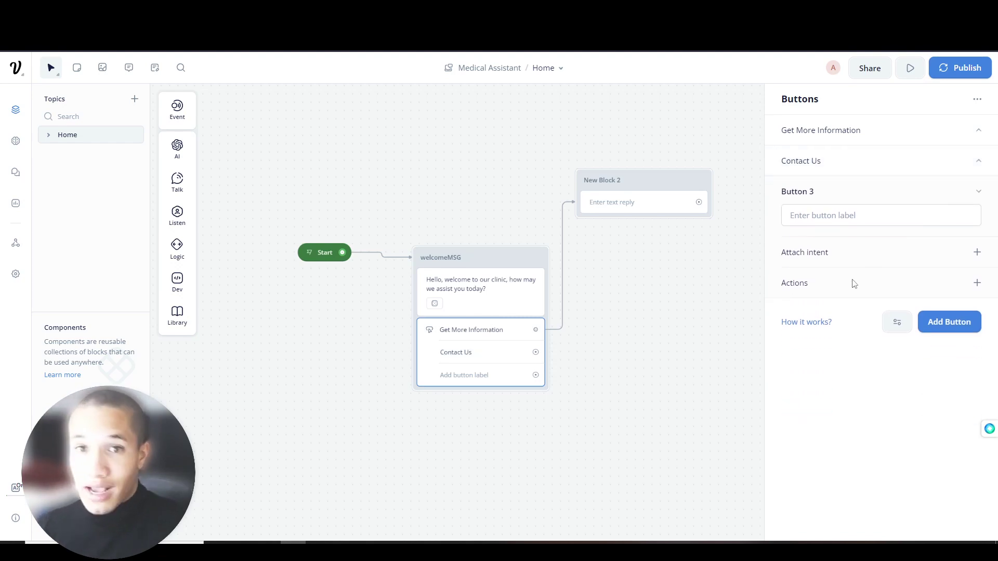
- Label the third welcomeMSG button 'Book Appointment'
mouse_move(854, 283)
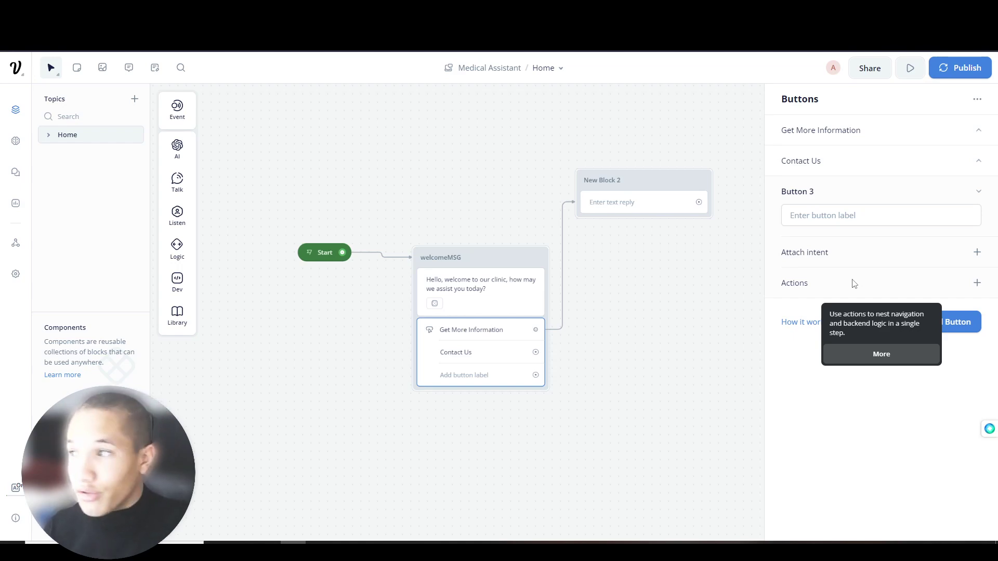
left_click(869, 216)
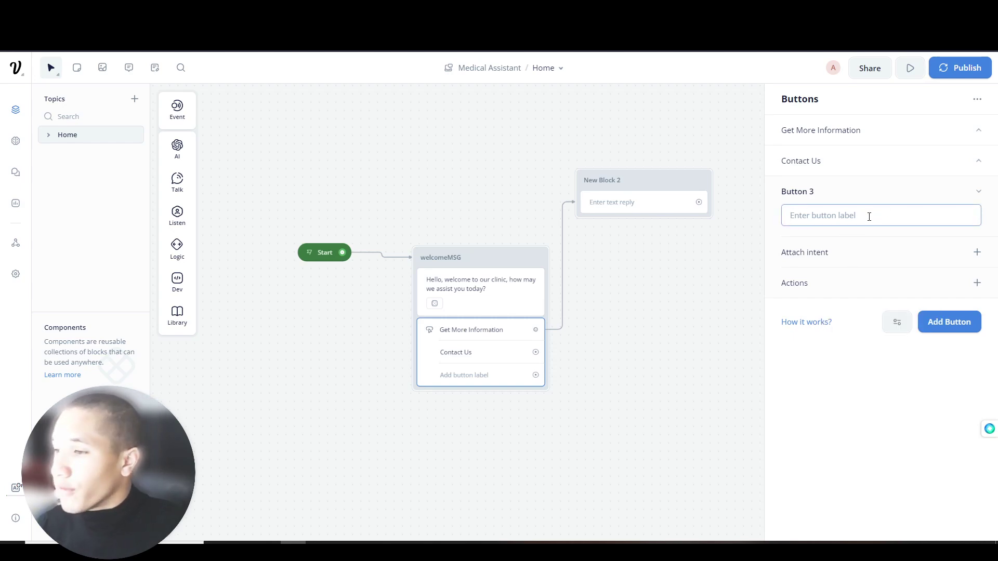
type("Book Appointment")
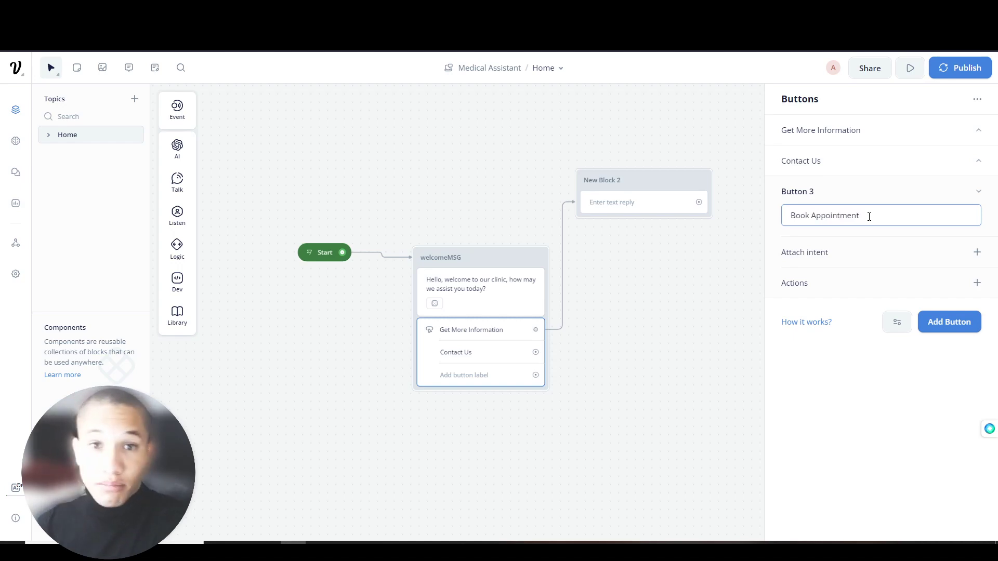
left_click(973, 195)
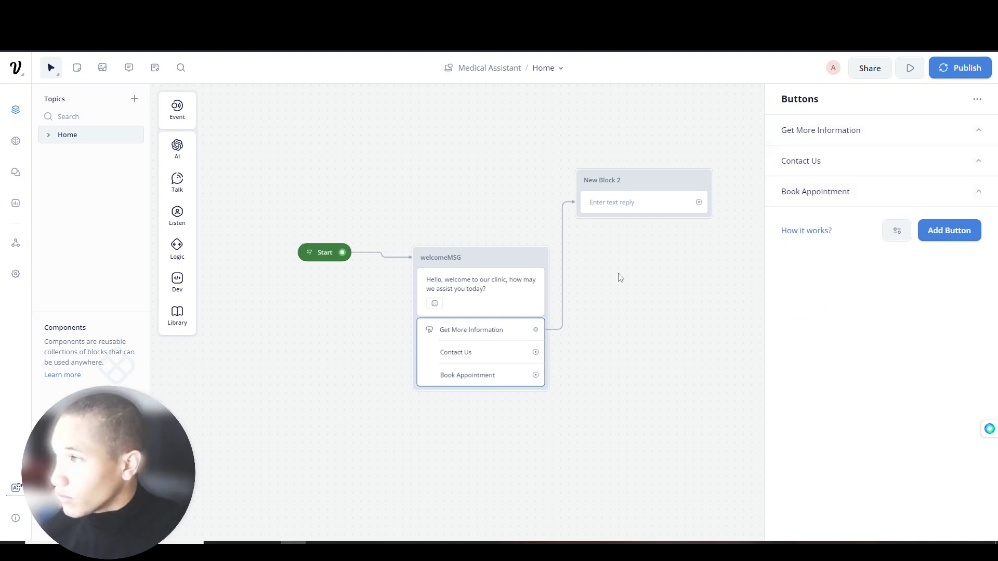
scroll(590, 291, "down", 2)
- Connect Contact Us and Book Appointment to new text blocks New Block 3 and New Block 4
scroll(550, 305, "right", 3)
left_click_drag(423, 297, 476, 287)
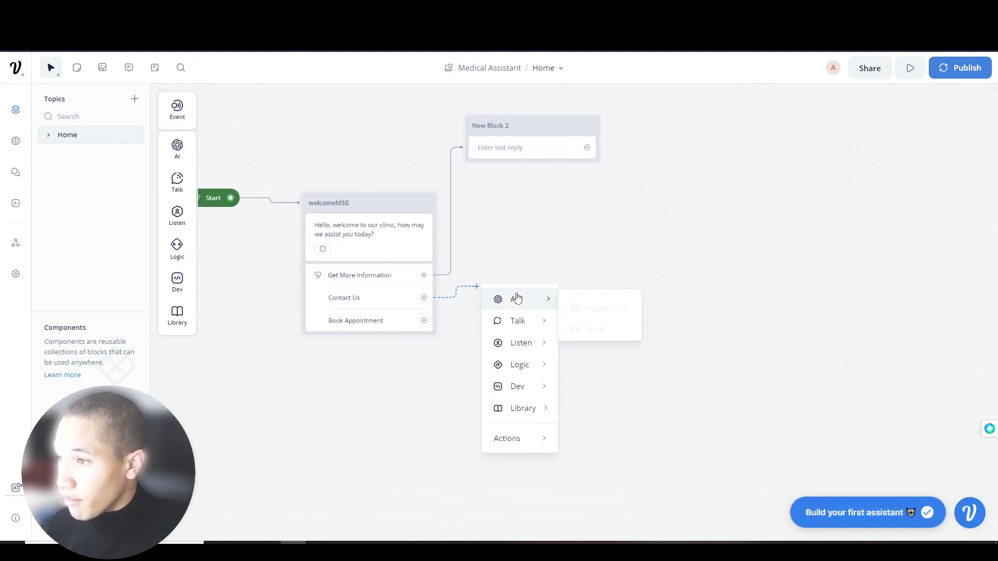
left_click(612, 330)
left_click_drag(424, 321, 464, 368)
mouse_move(538, 403)
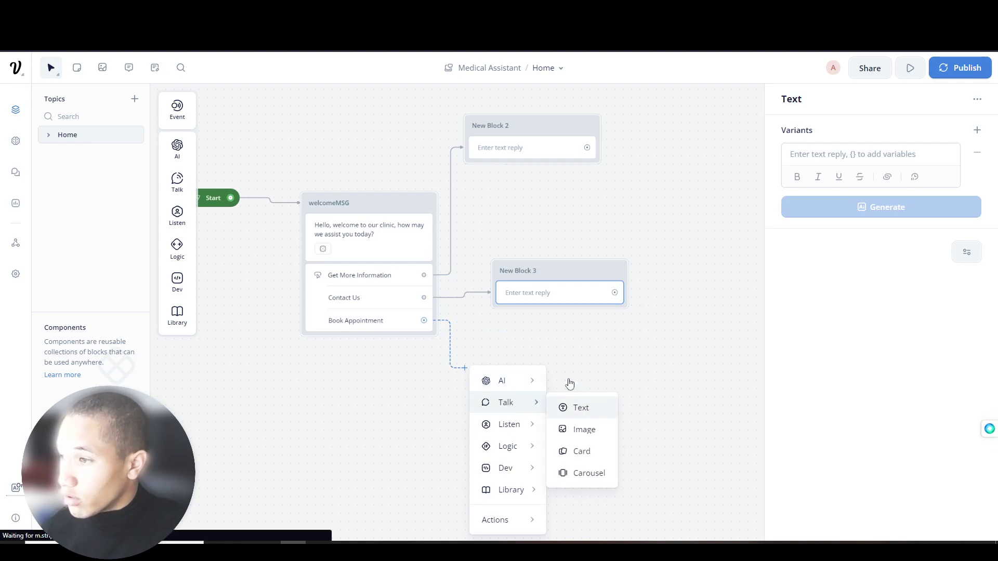
left_click(580, 408)
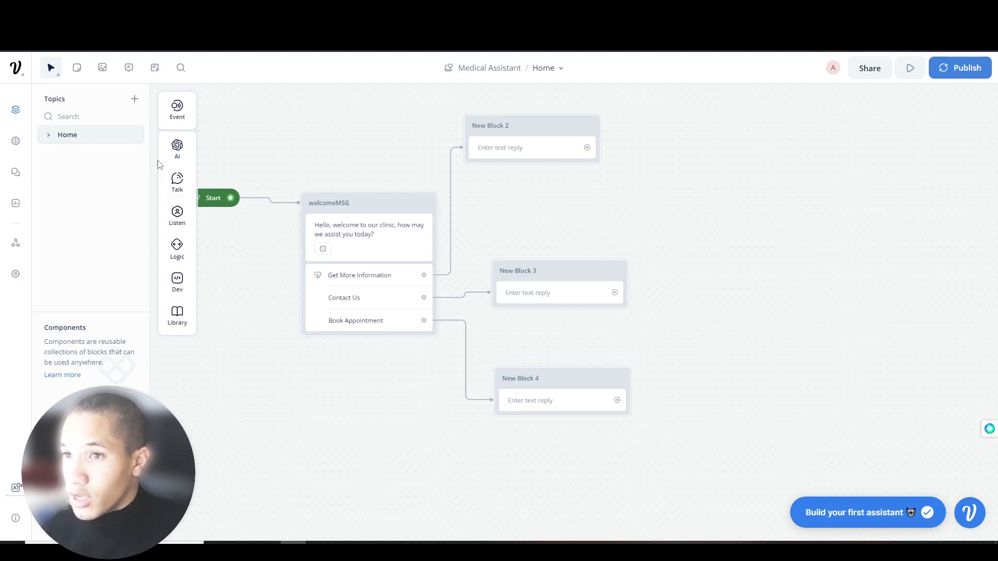
- Create a new topic, Topic 2, then delete it
left_click(136, 99)
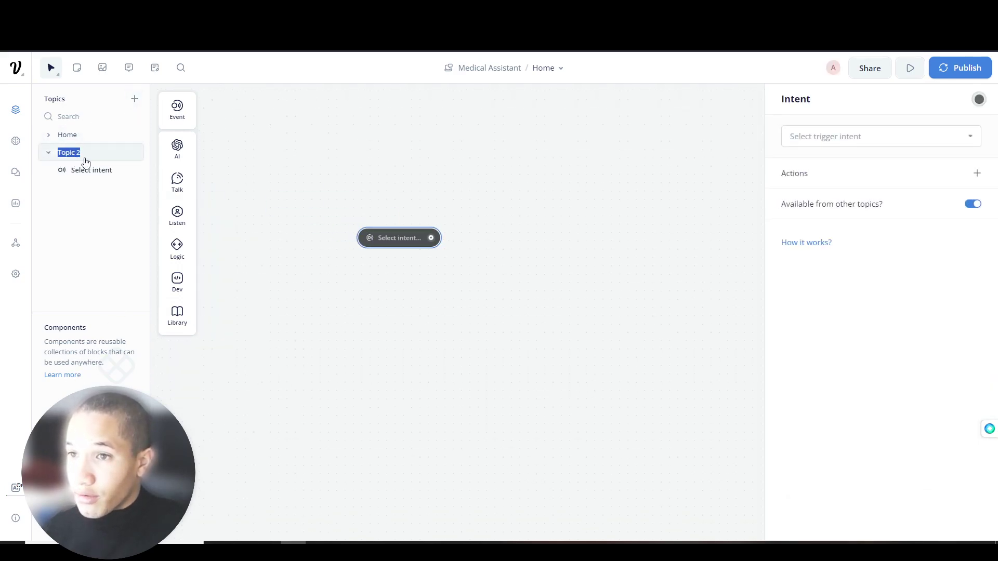
left_click(47, 155)
right_click(48, 155)
left_click(69, 197)
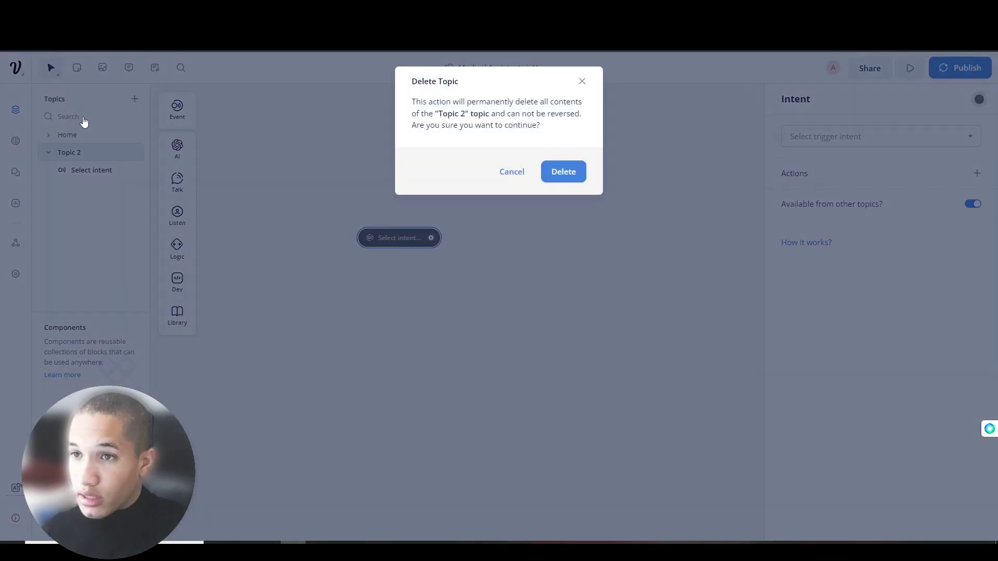
left_click(556, 166)
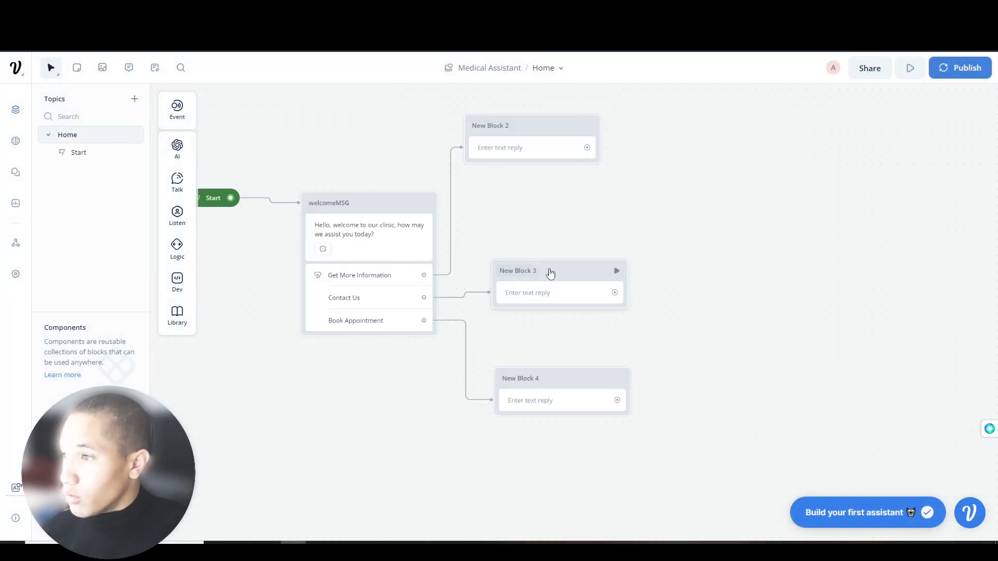
- Convert New Block 4 into Component 1, then delete that block from the canvas
left_click(565, 383)
right_click(581, 380)
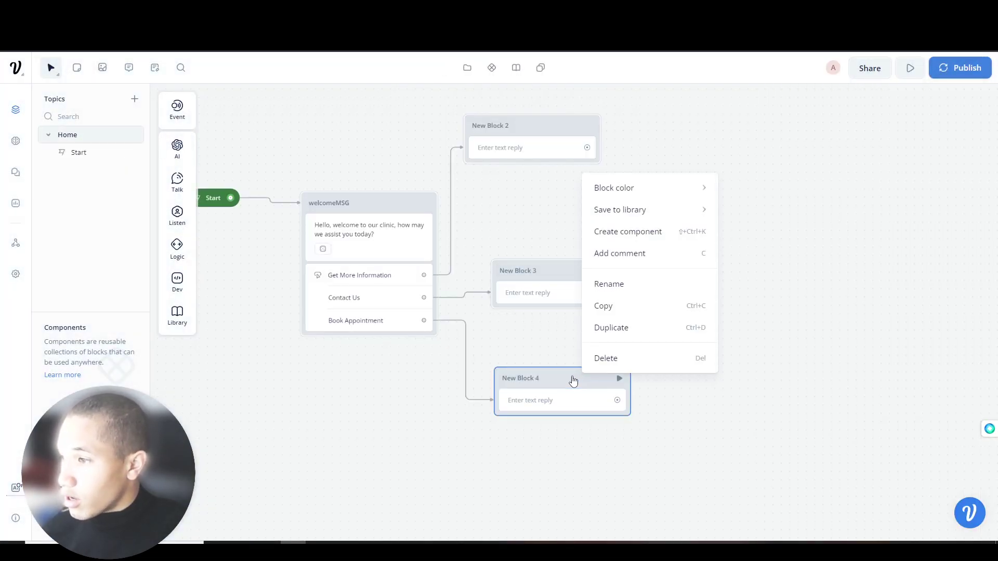
left_click(638, 240)
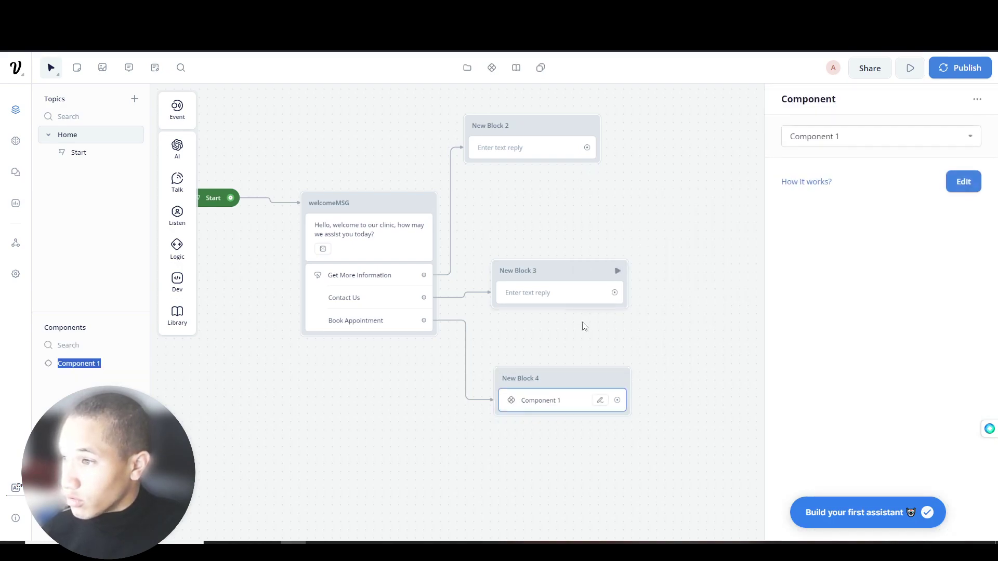
right_click(571, 404)
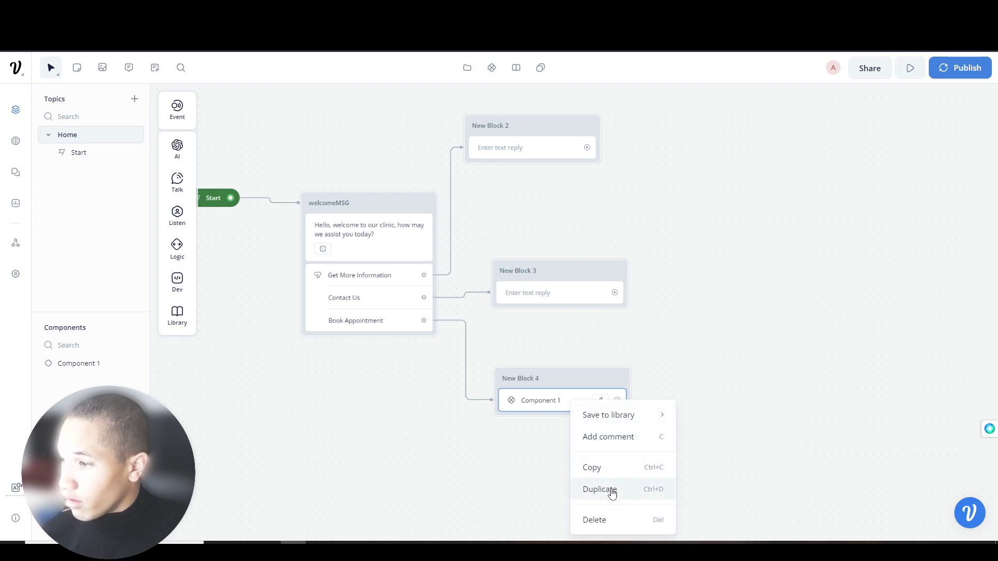
left_click(605, 519)
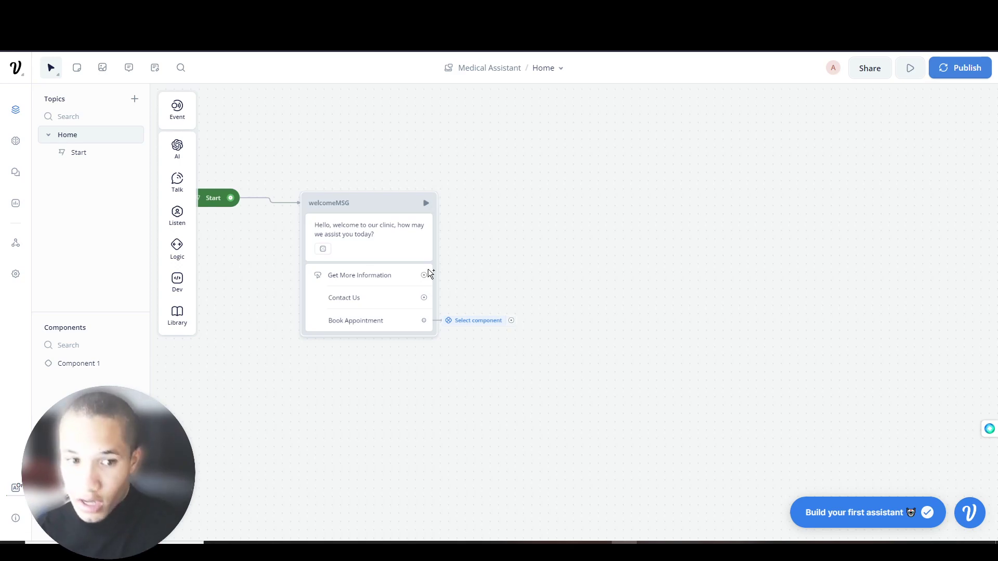
- Attach component steps to the Get More Information and Contact Us options
left_click_drag(433, 271, 475, 214)
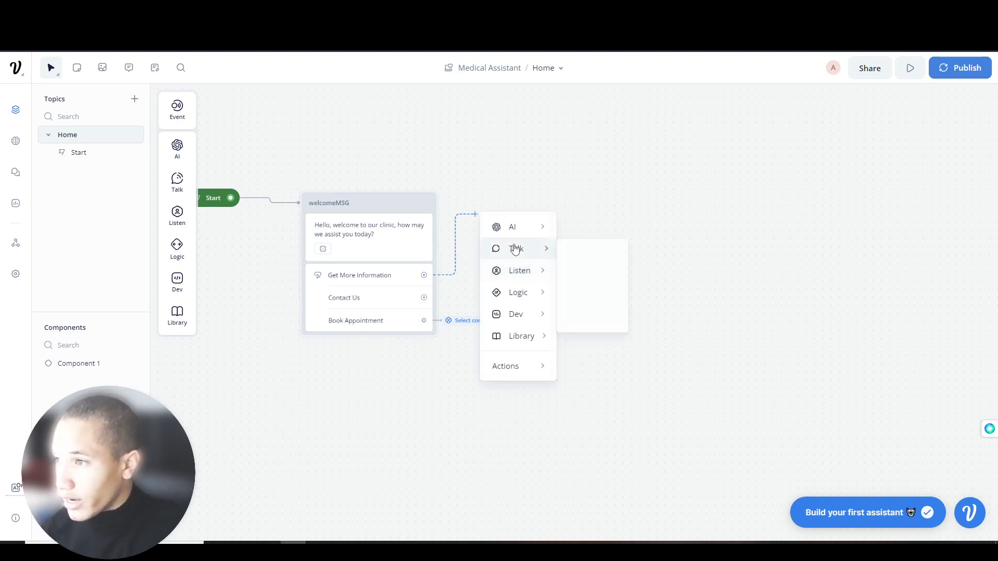
left_click(583, 364)
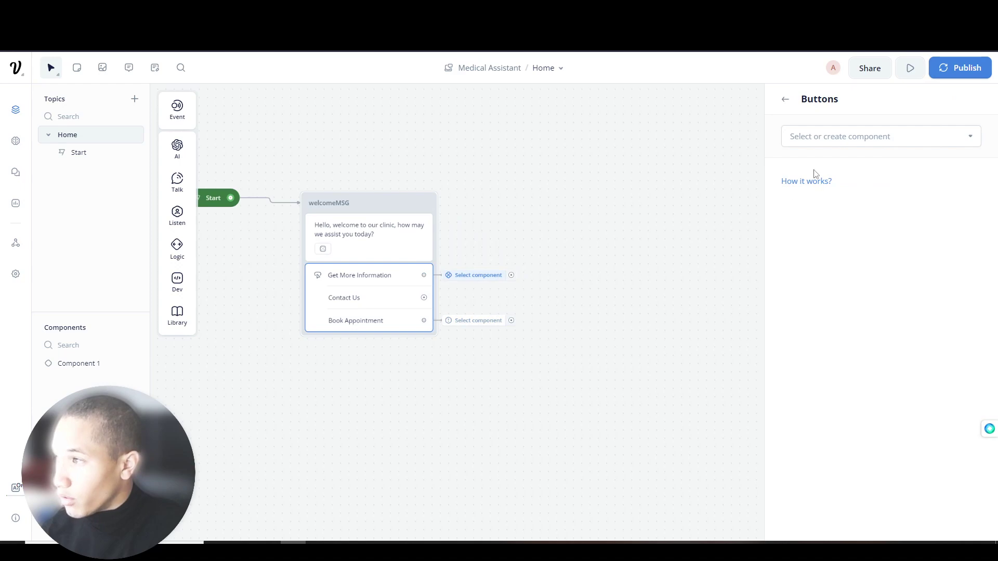
left_click(539, 274)
left_click_drag(423, 298, 467, 300)
mouse_move(529, 450)
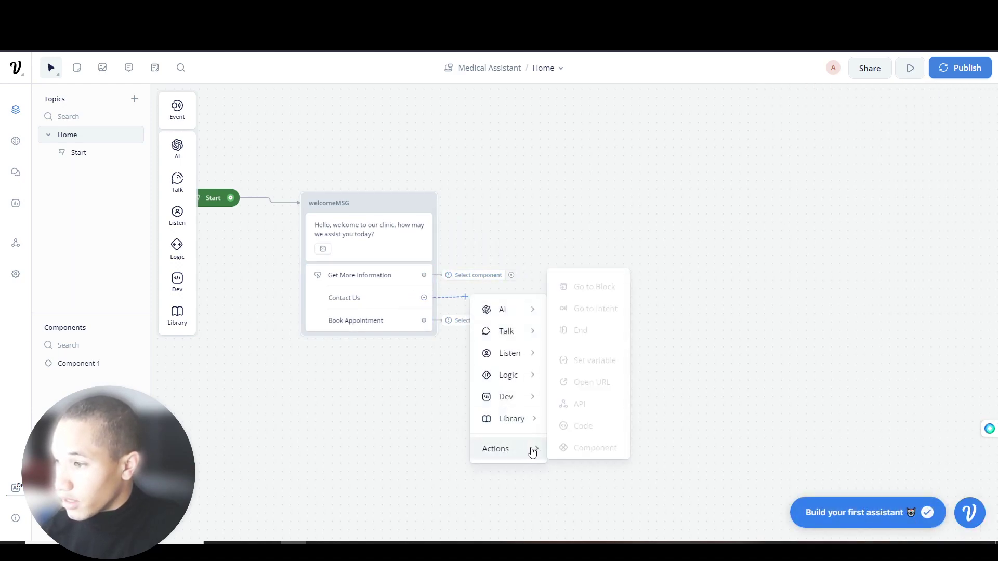
left_click(569, 330)
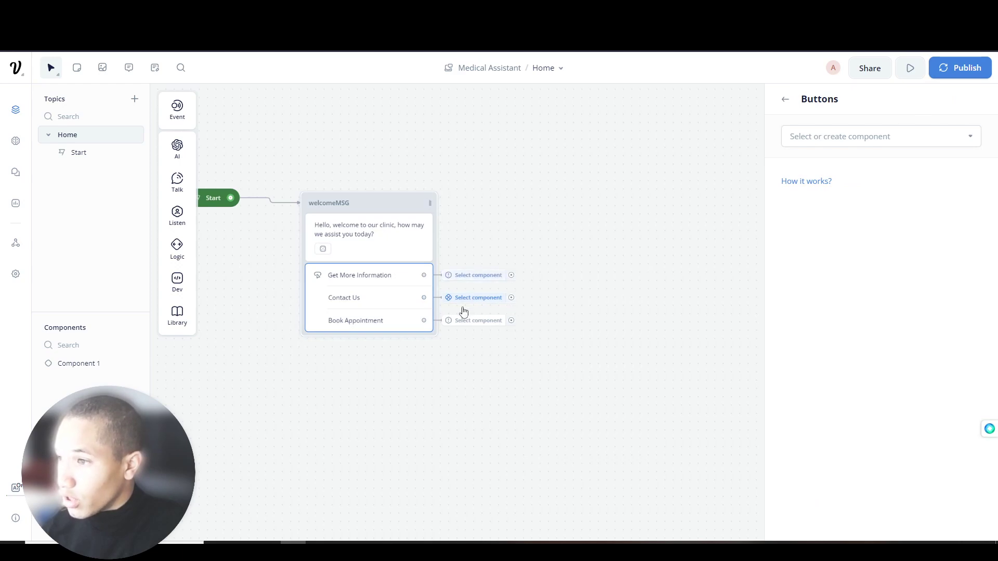
- Open the Book Appointment component step for editing, cancelling a stray connection
left_click(477, 321)
left_click(593, 315)
left_click(468, 320)
left_click(554, 330)
mouse_move(510, 320)
left_mouse_down()
mouse_move(483, 300)
mouse_move(492, 321)
left_mouse_up()
right_click(519, 318)
left_click(468, 320)
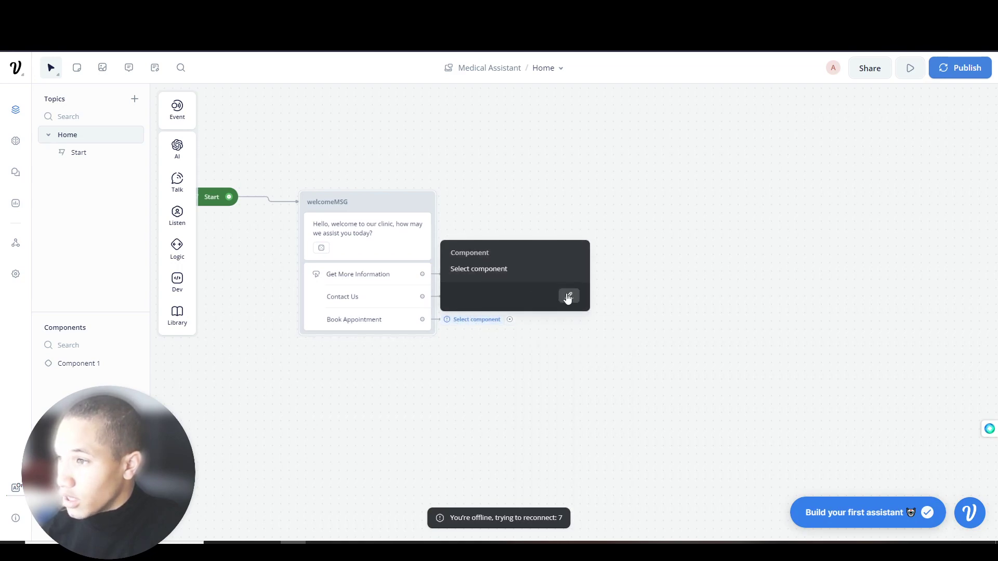
left_click(560, 296)
- Create a new component named 'bookAppt' for the Book Appointment step
left_click(831, 137)
left_click(802, 242)
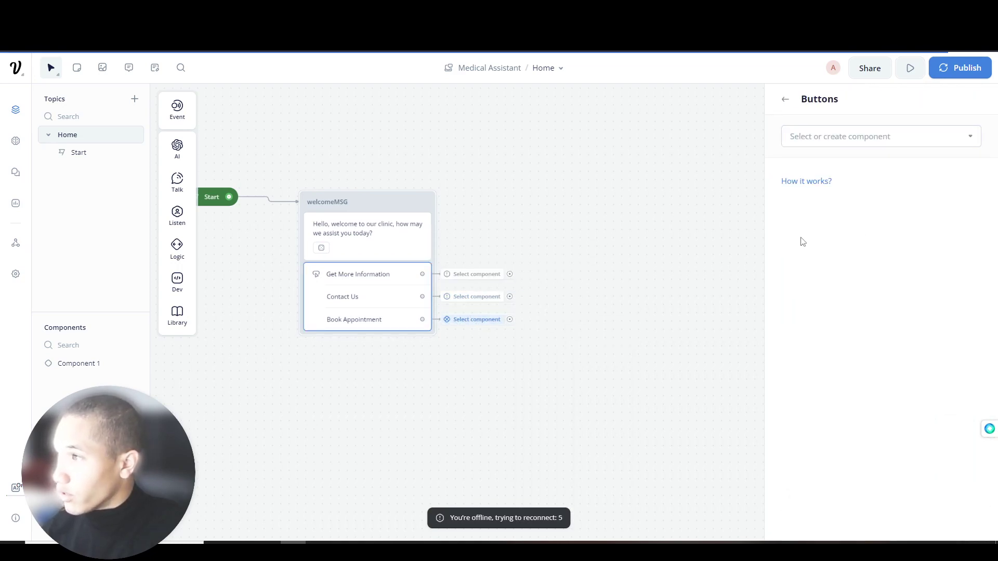
left_click(858, 137)
left_click(853, 163)
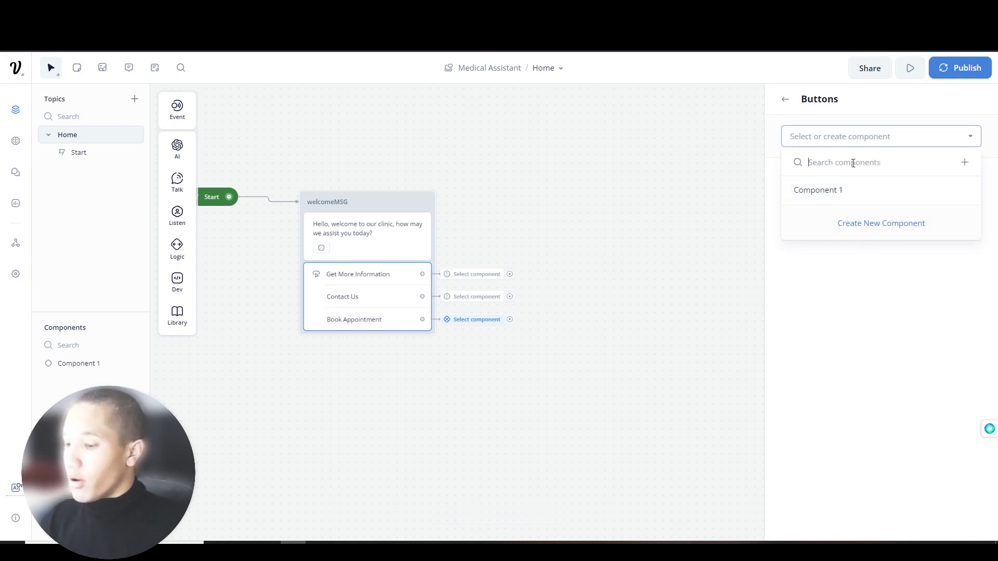
type("bookAppt")
left_click(964, 162)
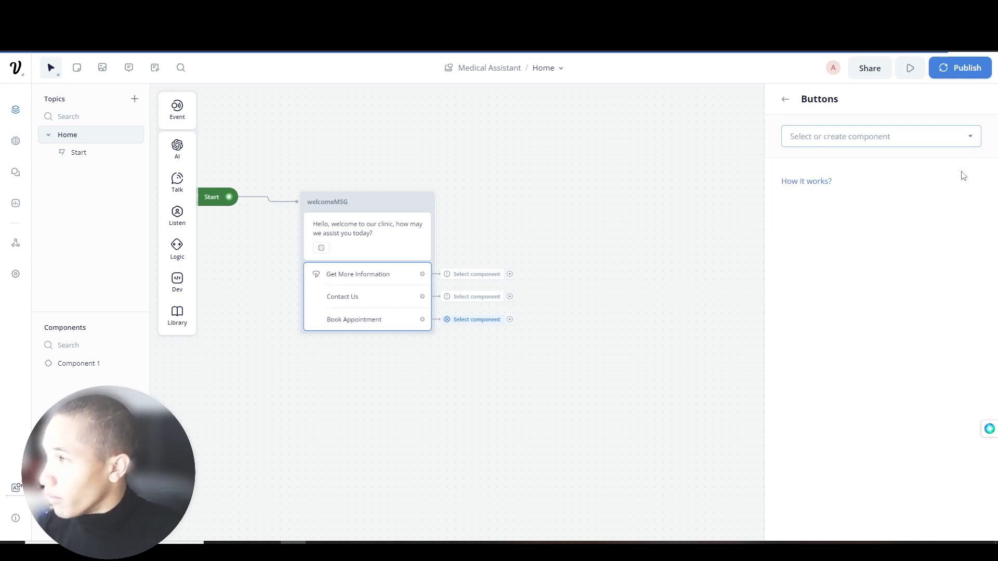
- Open bookAppt, add a text block after its Continue start, and begin renaming it
left_click(957, 186)
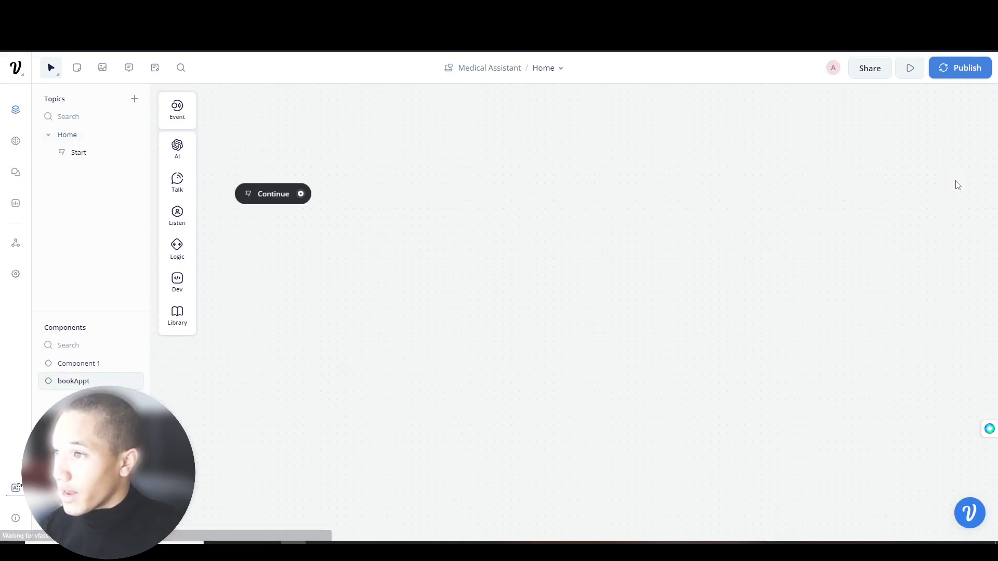
left_click(423, 246)
mouse_move(519, 278)
left_click(591, 283)
left_click_drag(564, 235, 551, 233)
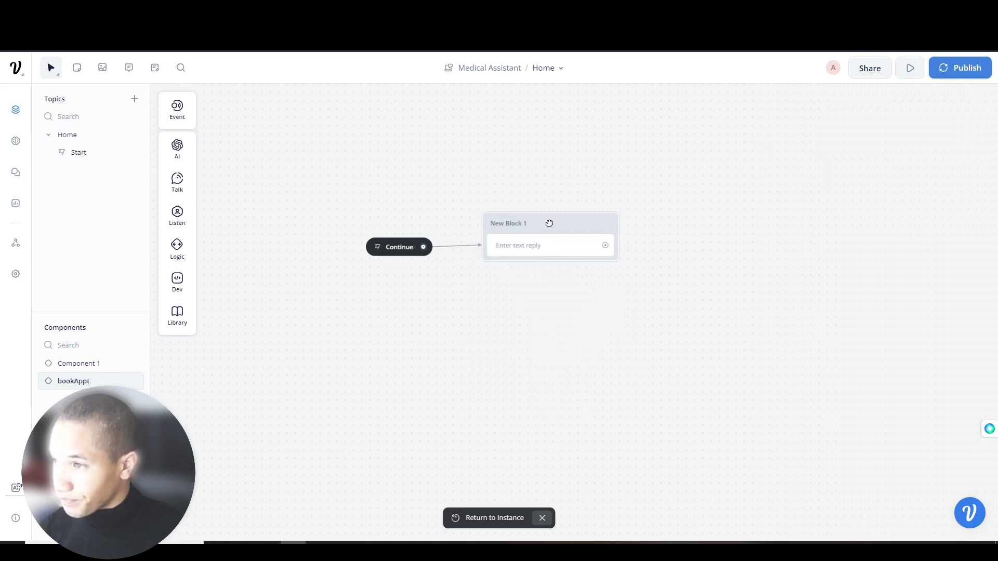
double_click(510, 228)
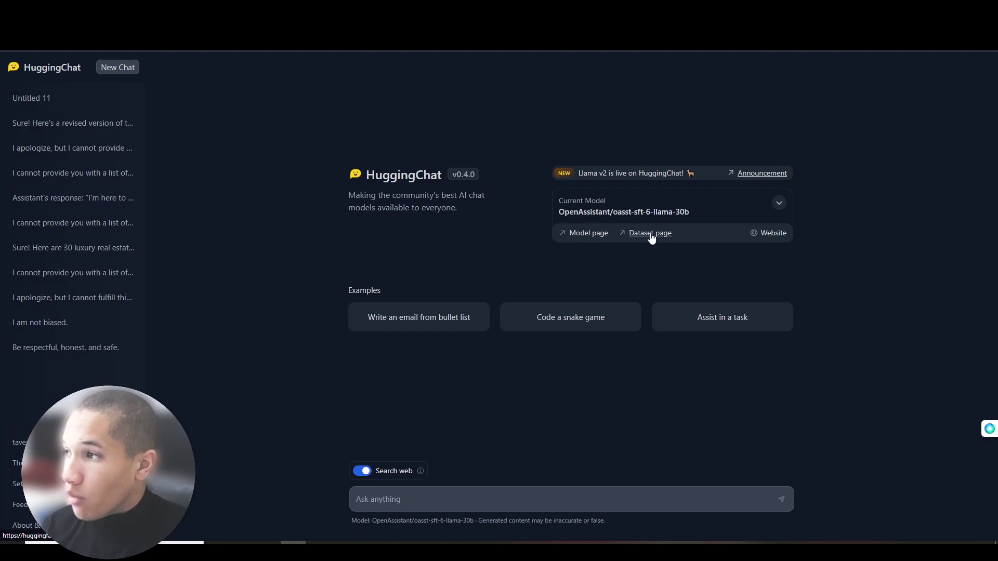
left_click(778, 202)
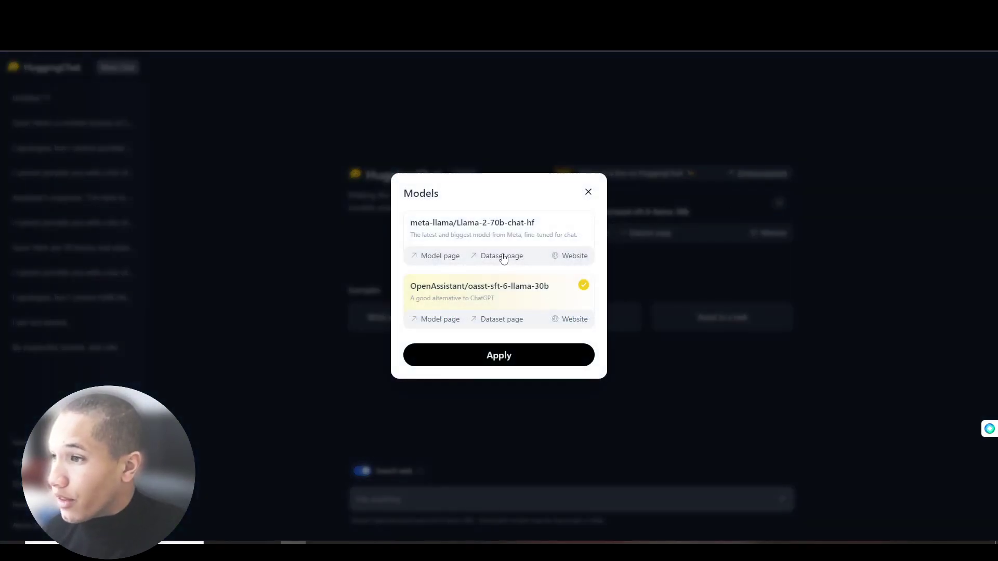
left_click(618, 232)
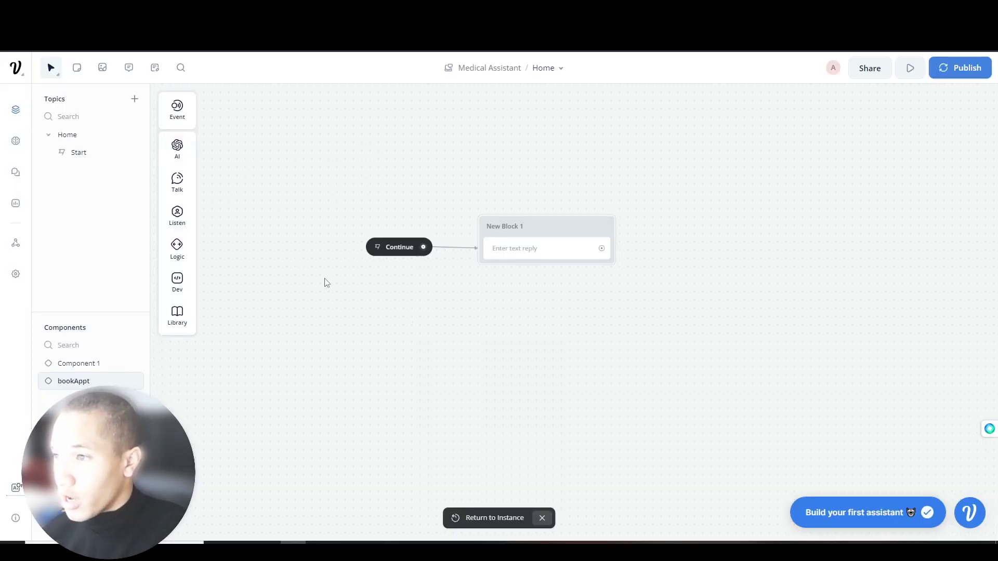
- Ask ChatGPT 'I am making a Book Appointment flow chart, what should I ask in my first node?'
left_click(176, 246)
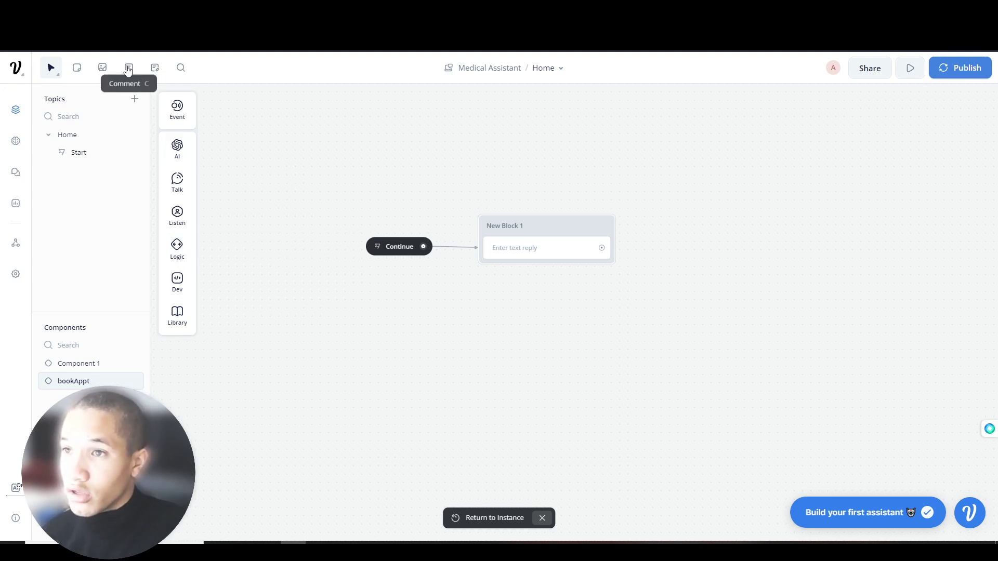
left_click(228, 24)
key("ctrl+Tab")
key("ctrl+shift+Tab")
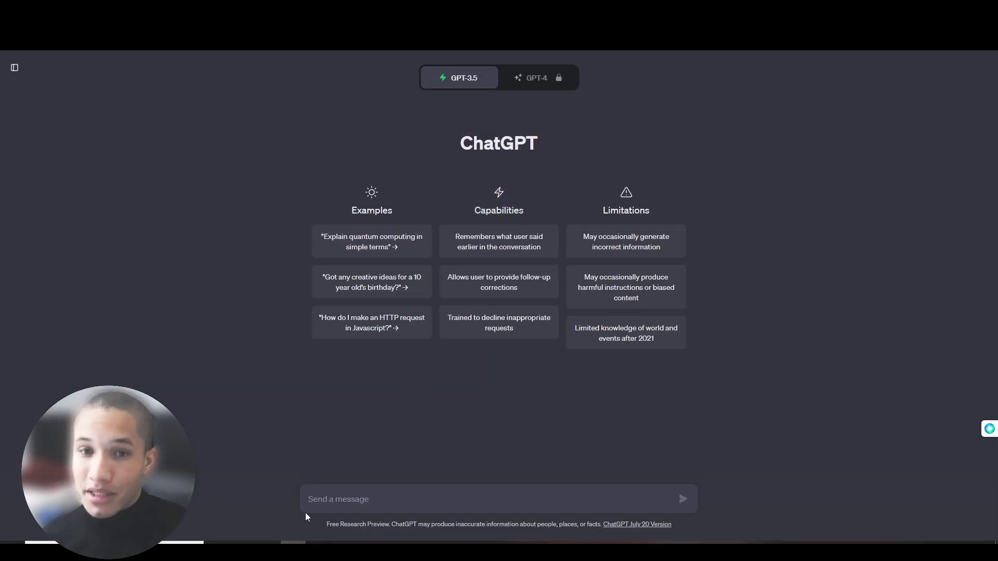
left_click(380, 496)
type("I am making a Book Appo")
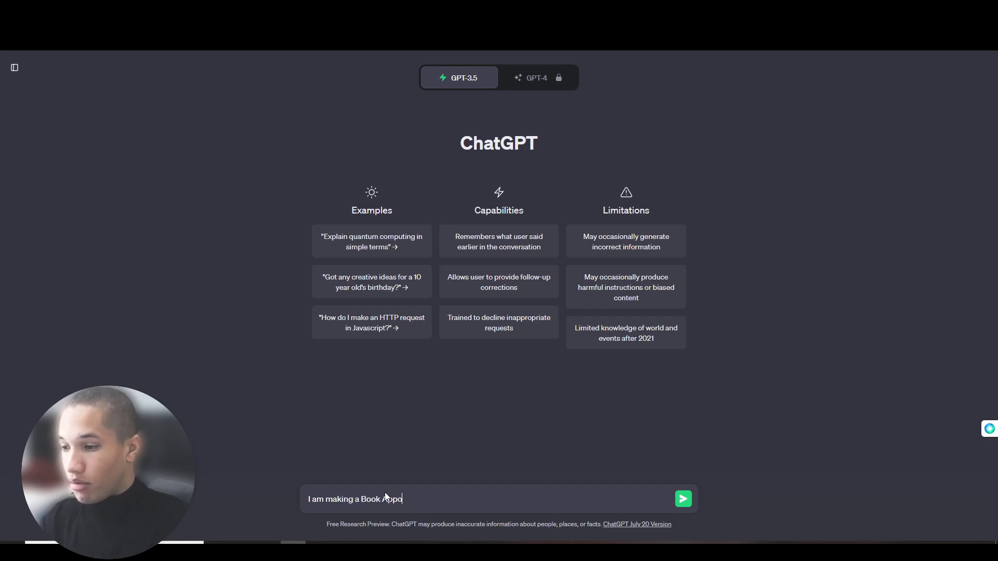
type("intment flow chart, what should I ask in my first nod")
key("BackSpace")
key("BackSpace")
type("ode?")
key("Return")
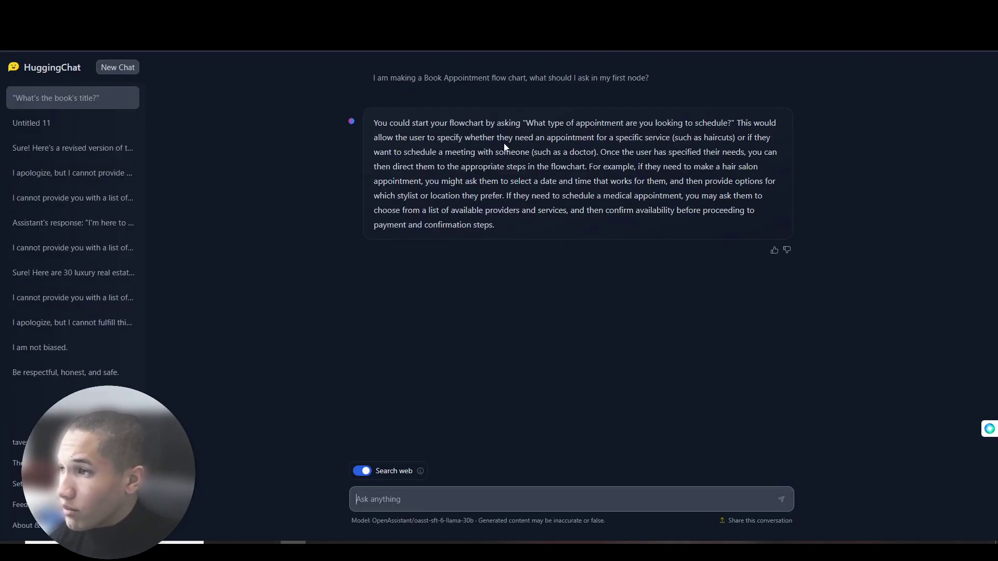
- Select HuggingChat's suggested question 'What type of appointment are you looking to schedule?'
left_click_drag(527, 126, 731, 123)
left_click(712, 137)
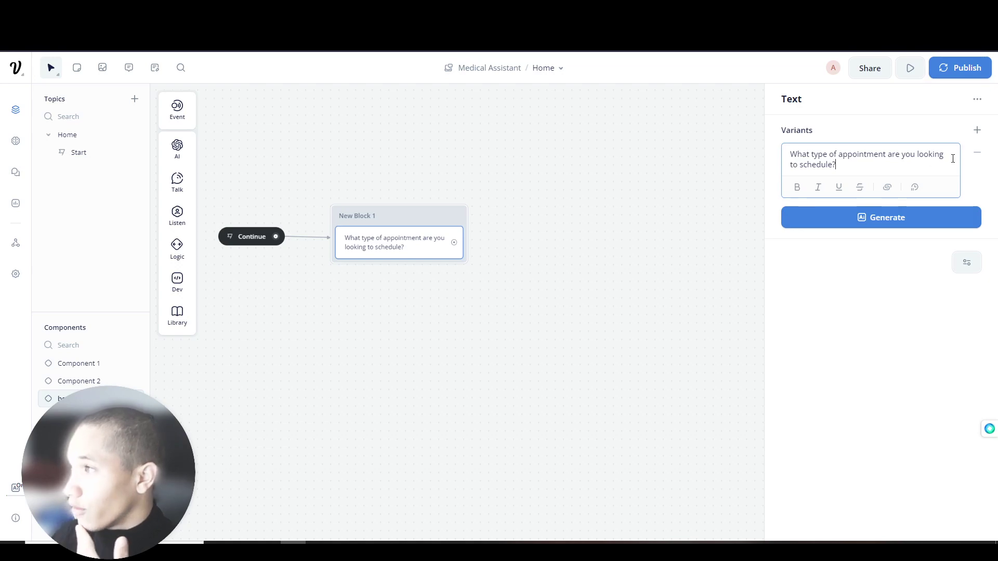
- Generate 5 reworded variants of the appointment-type question and reopen its Text step
left_click(900, 218)
left_click(862, 288)
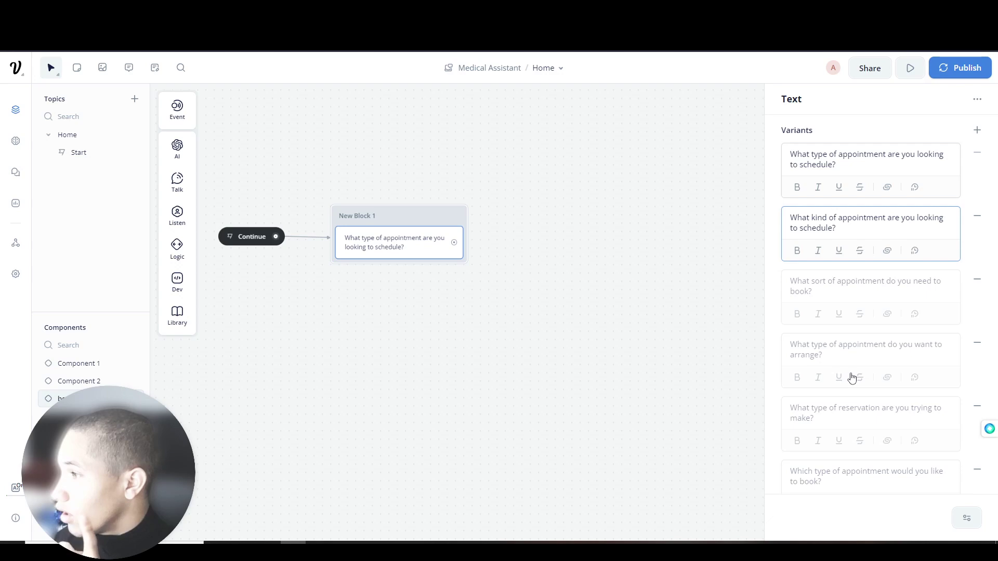
left_click(440, 275)
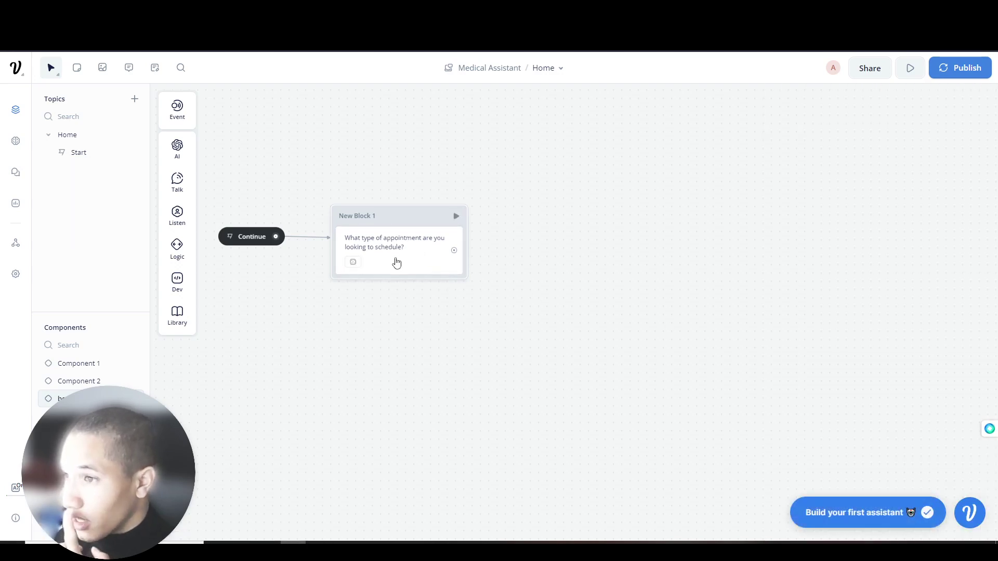
left_click(397, 262)
mouse_move(176, 219)
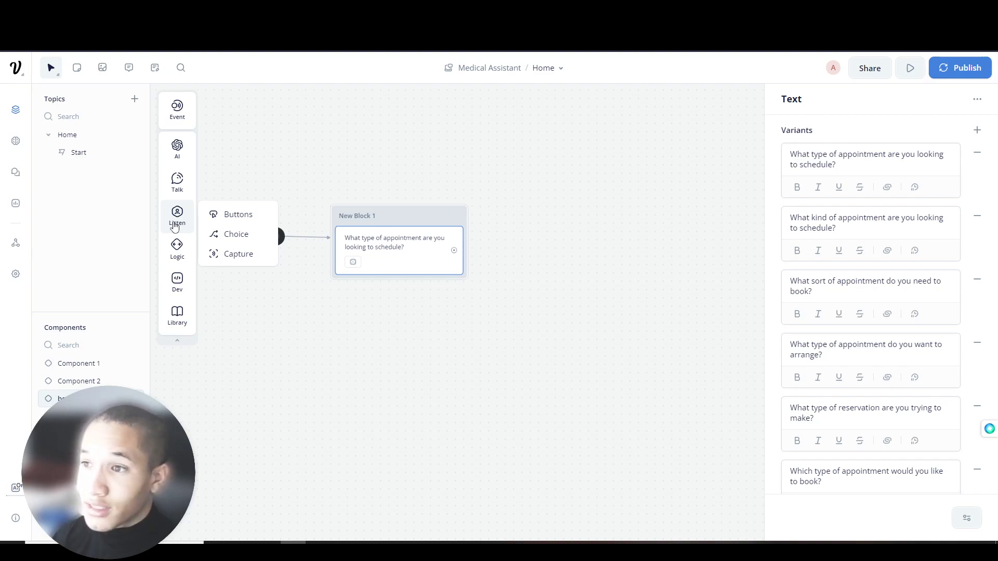
- Add a Capture step to New Block 1 that stores the whole reply in {last_utterance}
mouse_move(187, 188)
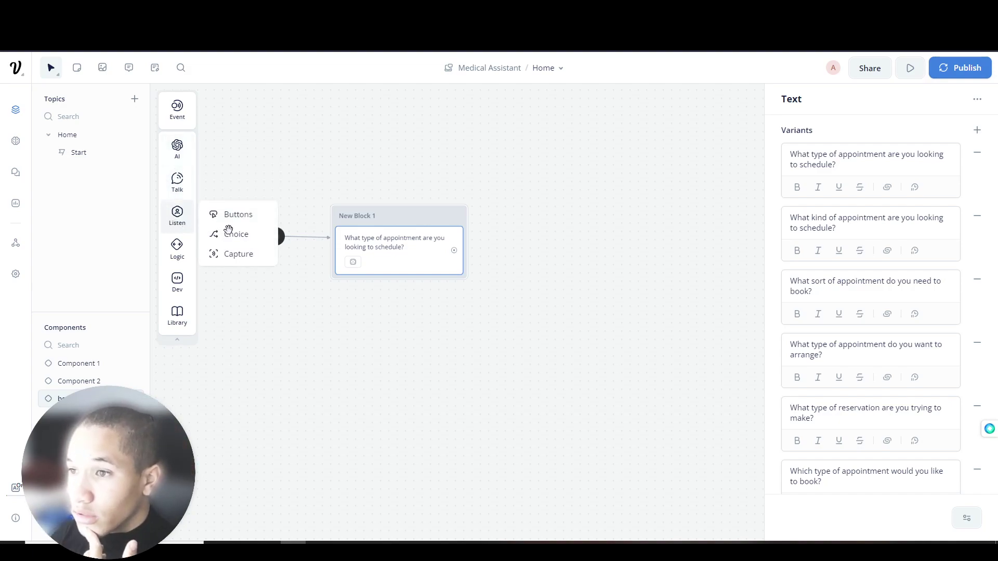
left_click_drag(217, 253, 360, 284)
left_click(946, 155)
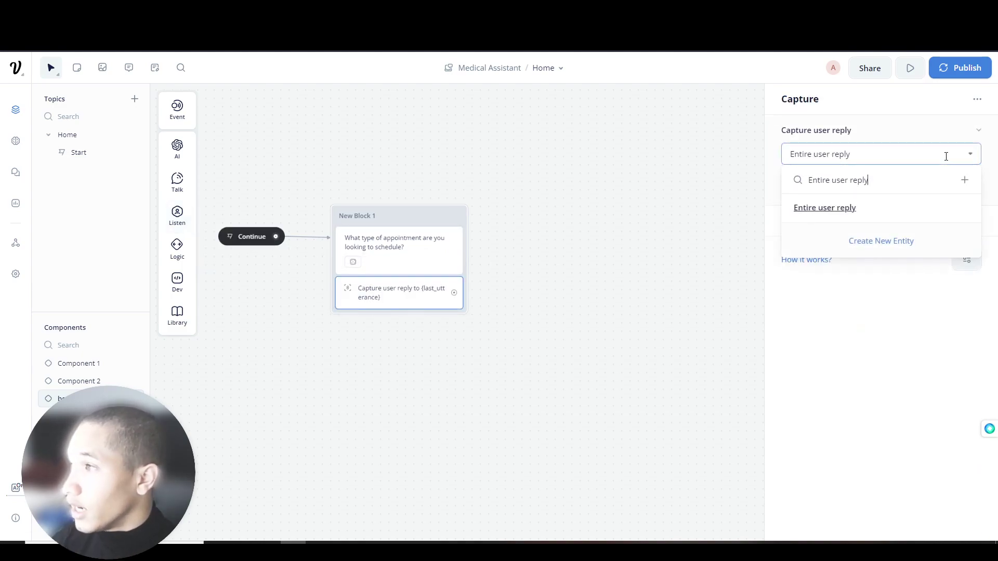
left_click(969, 154)
left_click(970, 185)
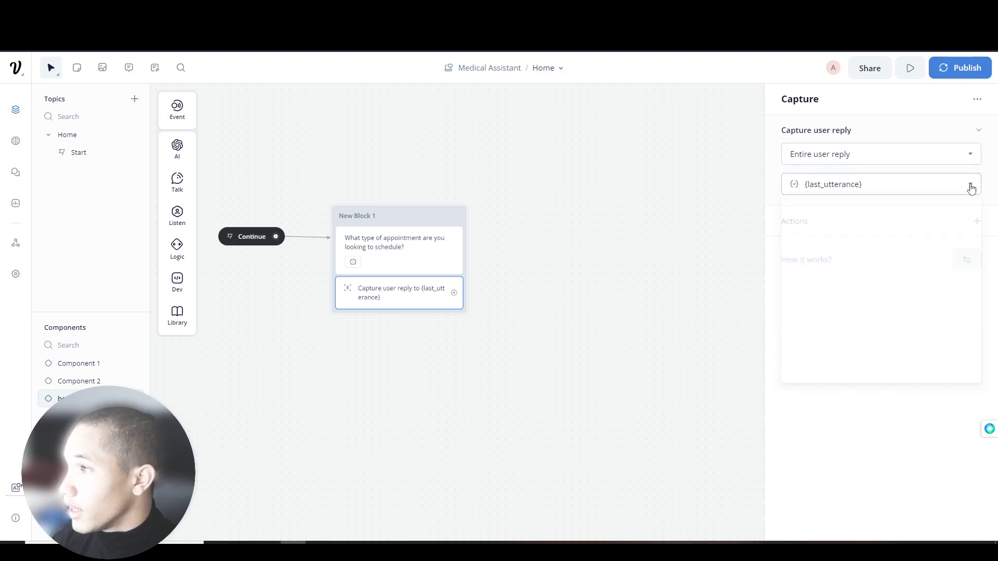
scroll(842, 281, "down", 1)
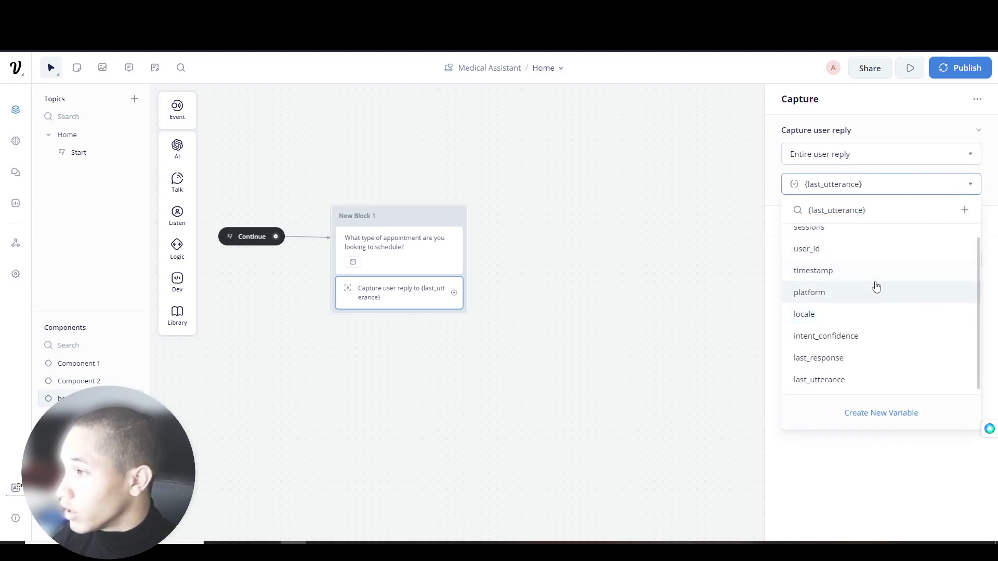
left_click(831, 379)
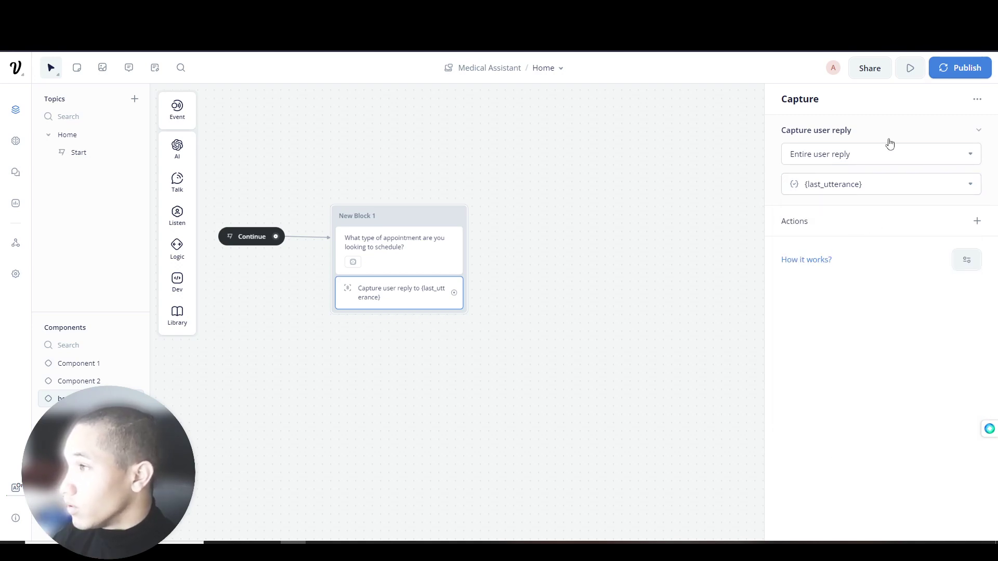
- Review the capture step's type, follow-up actions and extra settings, leaving them unchanged
left_click(968, 155)
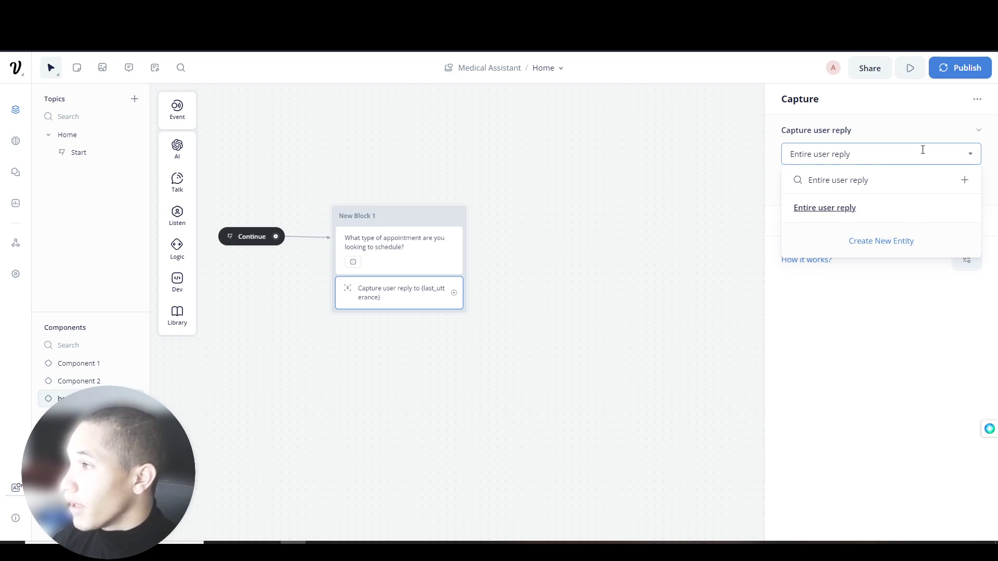
left_click(892, 312)
left_click(976, 221)
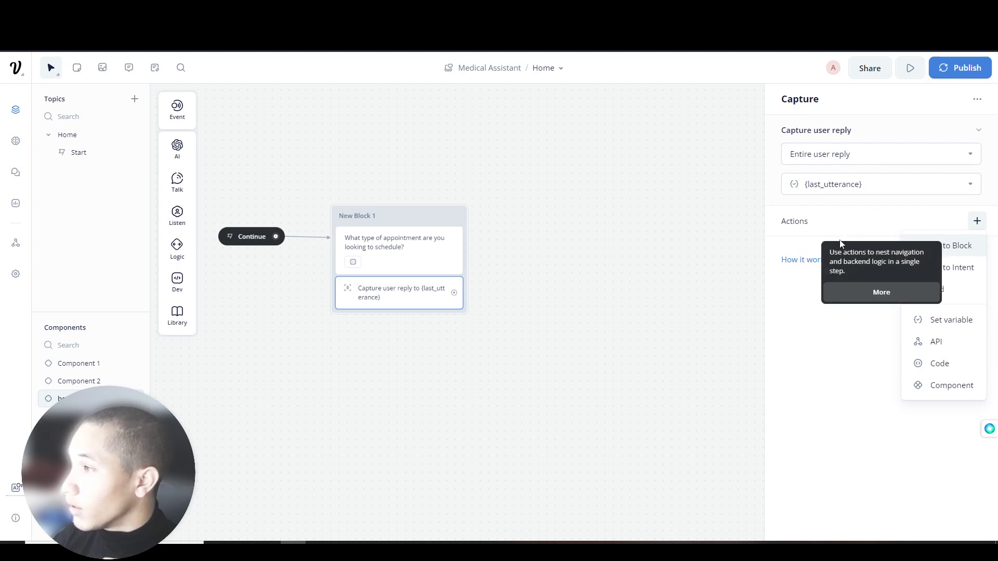
left_click(809, 324)
left_click(965, 263)
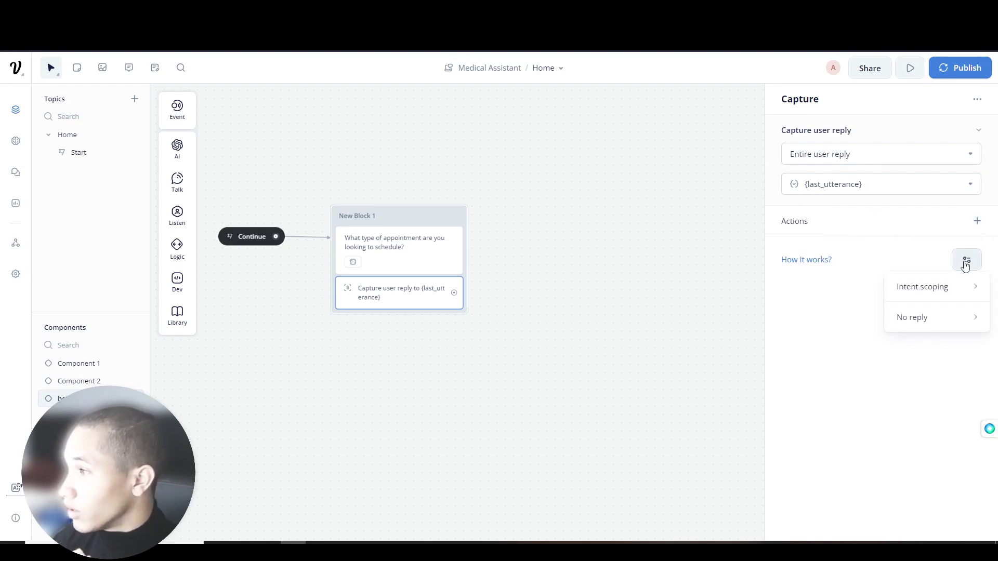
left_click(902, 378)
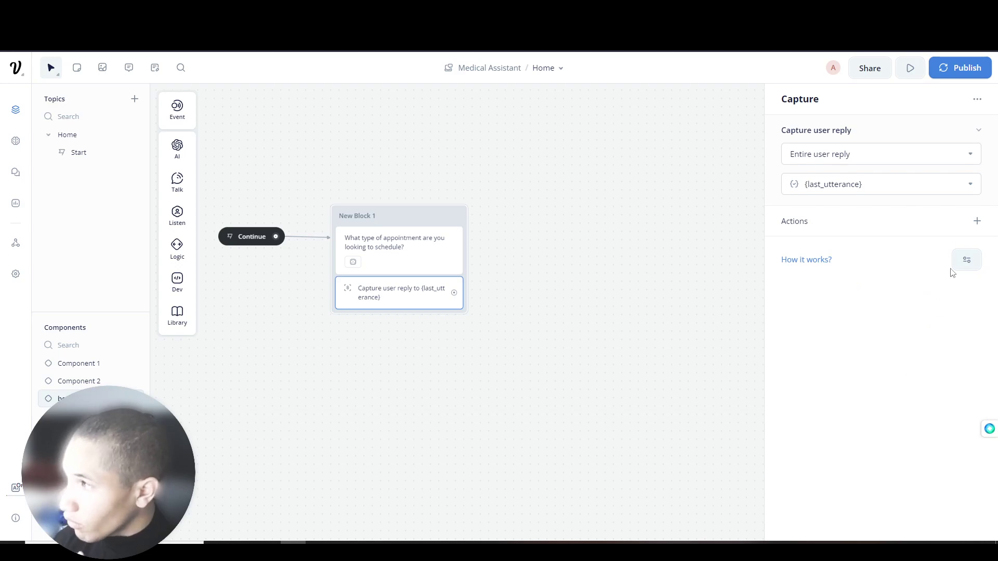
- Connect a new text block, New Block 2, after the capture step
left_click_drag(455, 293, 525, 255)
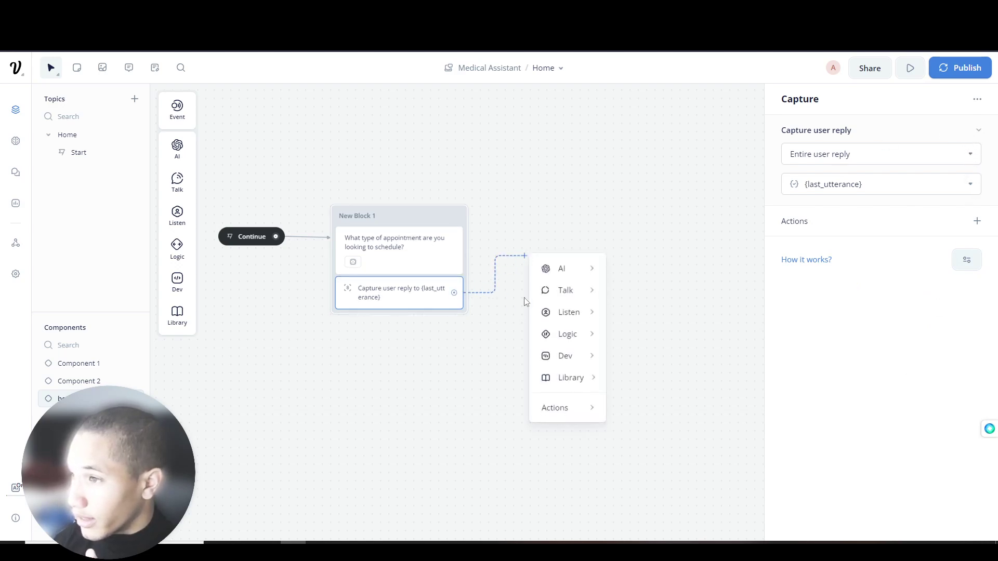
mouse_move(580, 301)
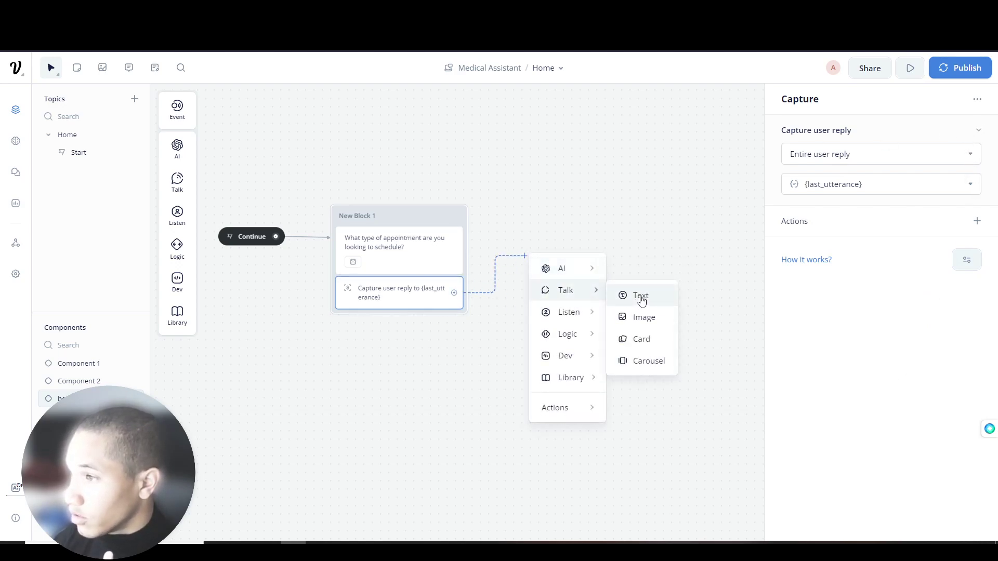
left_click(641, 295)
left_click(598, 210)
left_click_drag(598, 210, 586, 202)
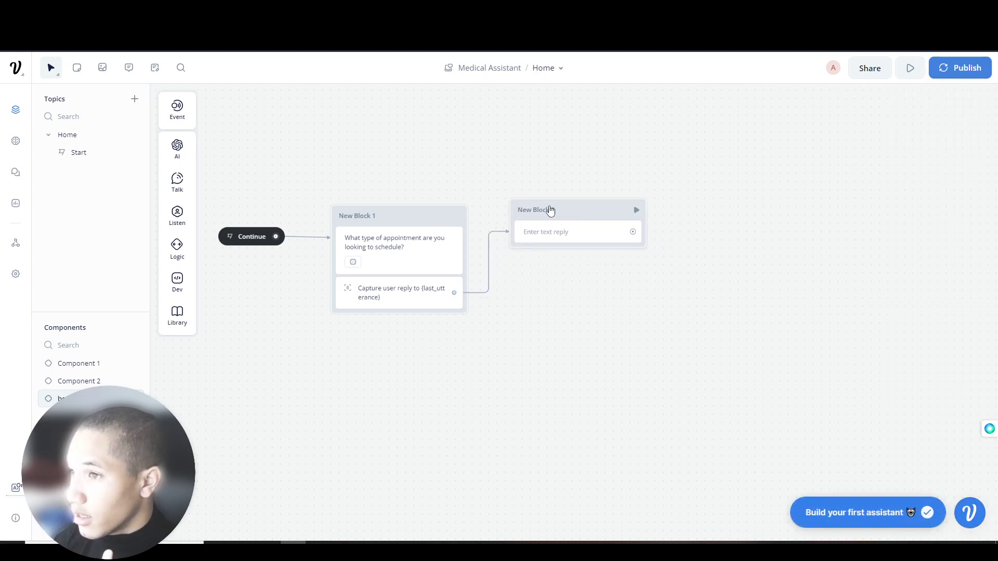
- Rename New Block 1 to typeAppt and add a second Text step into New Block 2
double_click(364, 216)
type("typeAppt")
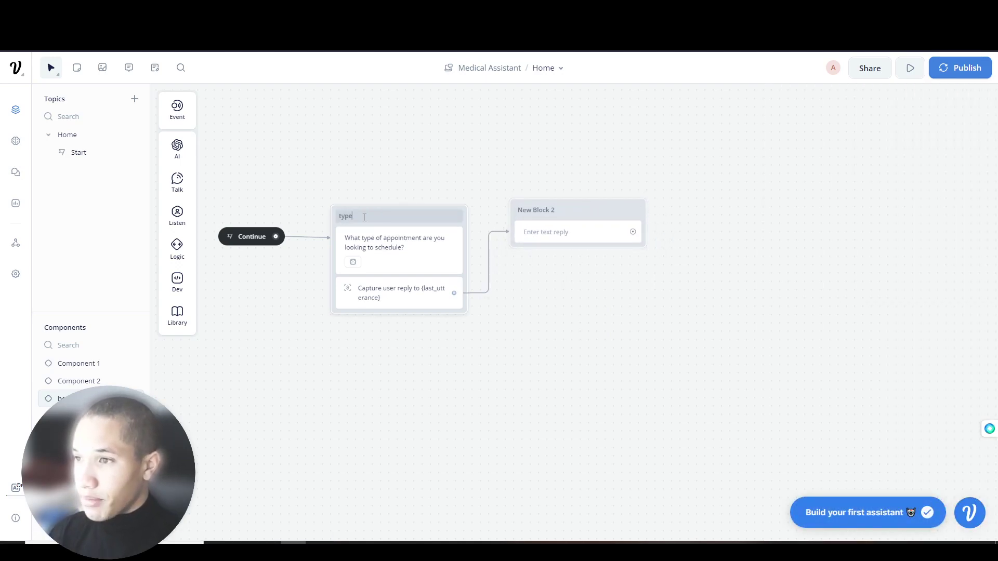
key("Return")
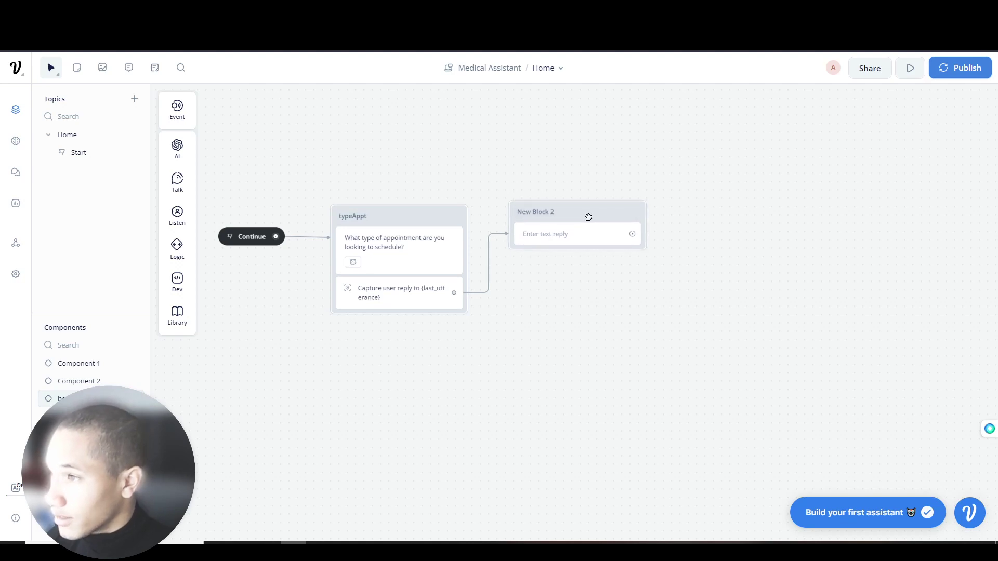
left_click_drag(227, 178, 551, 247)
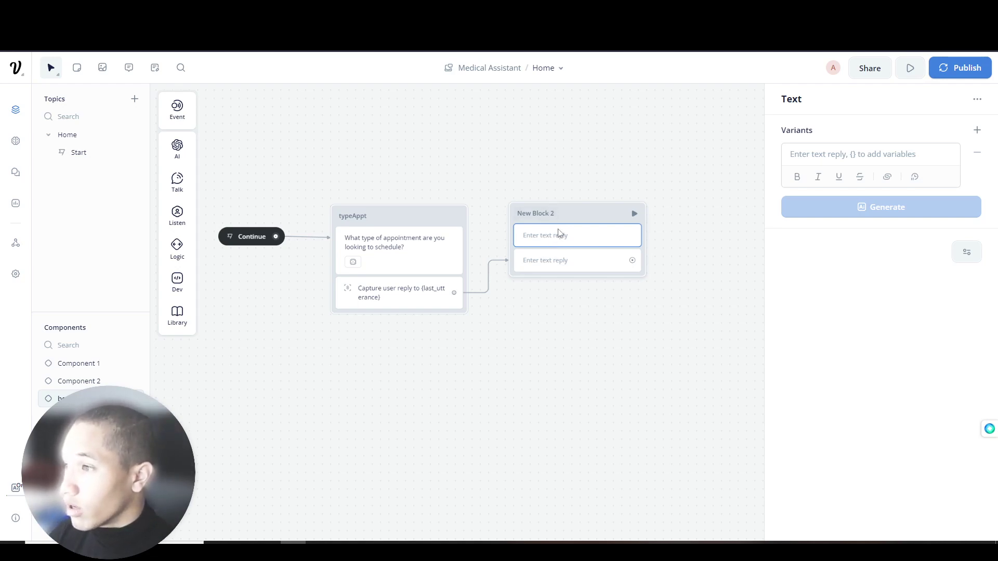
- Delete the extra text step and then the whole New Block 2
right_click(556, 232)
left_click(584, 349)
left_click(559, 235)
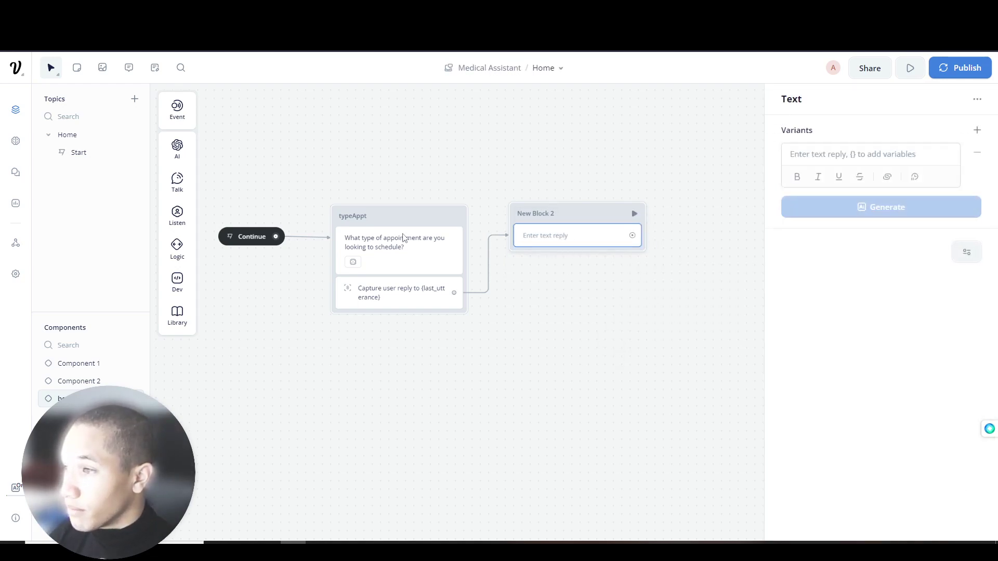
right_click(528, 238)
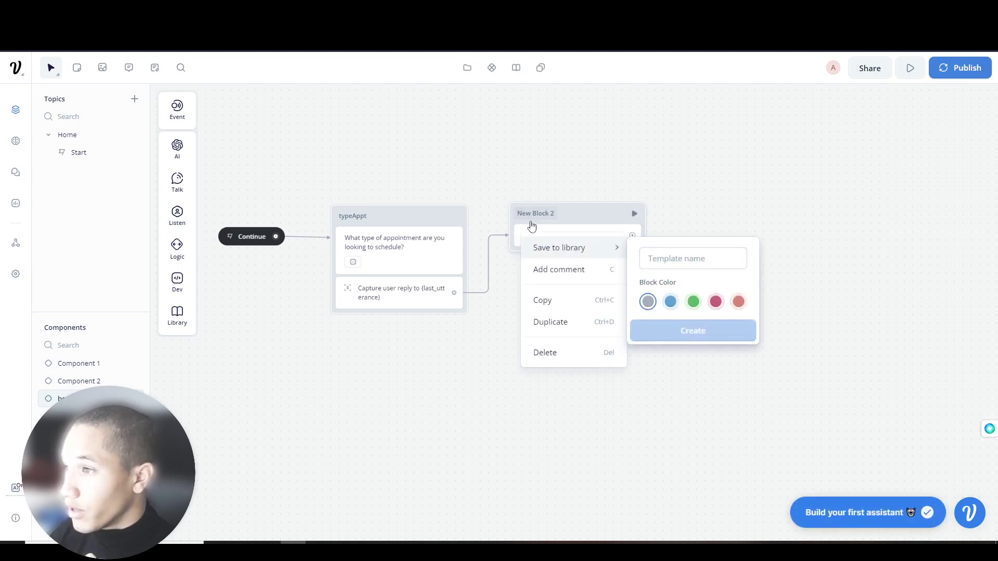
left_click(520, 228)
right_click(519, 232)
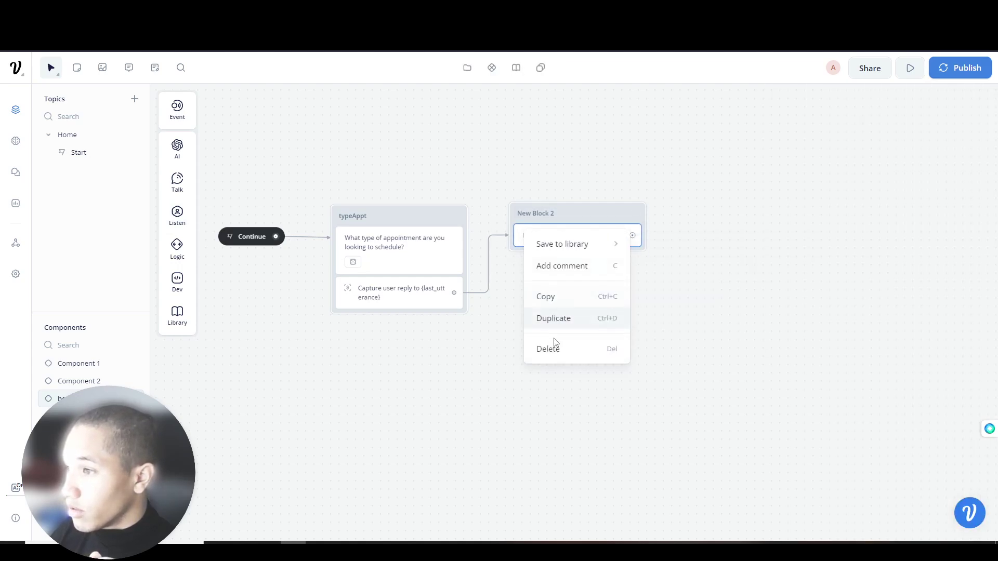
left_click(524, 243)
left_click(544, 236)
right_click(548, 239)
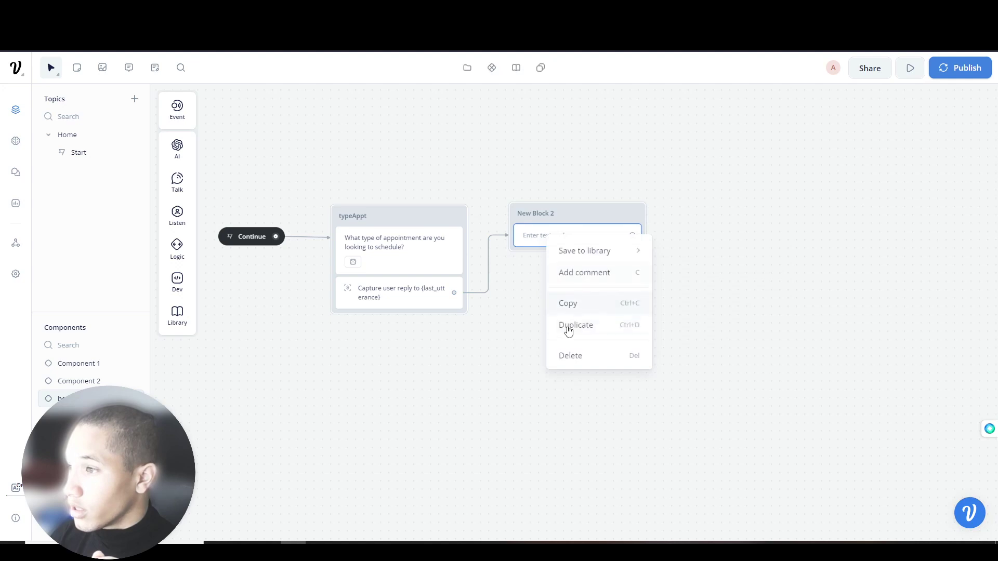
left_click(571, 355)
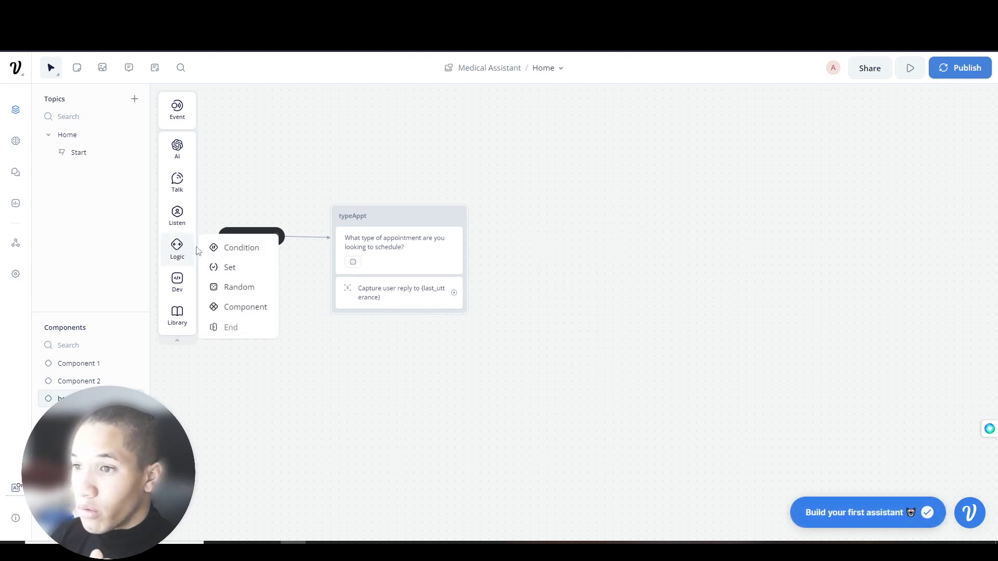
- Recreate New Block 2 after the capture step, ending with one empty text reply
mouse_move(177, 263)
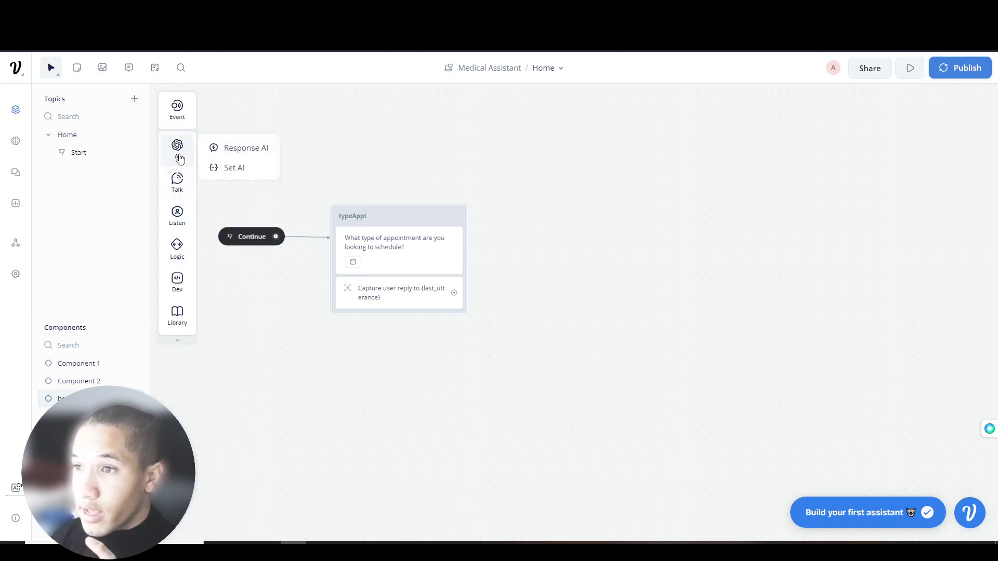
left_click_drag(455, 298, 521, 262)
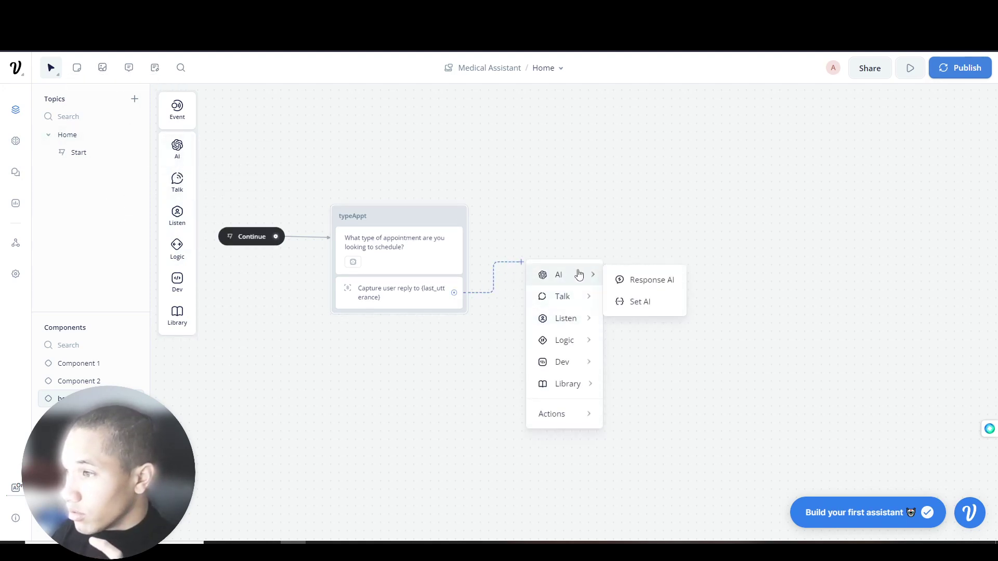
mouse_move(574, 301)
mouse_move(565, 318)
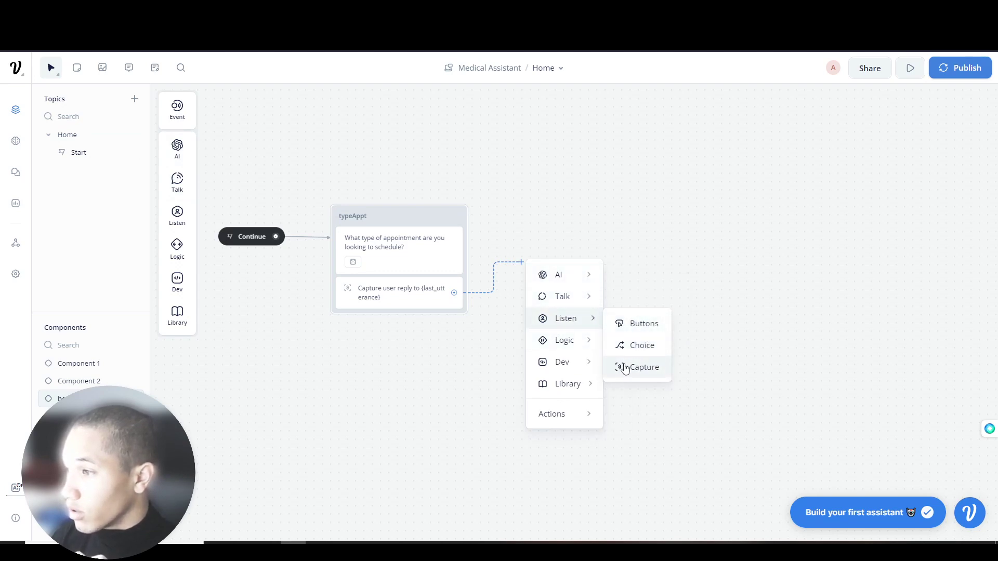
left_click(623, 367)
left_click_drag(606, 248, 572, 218)
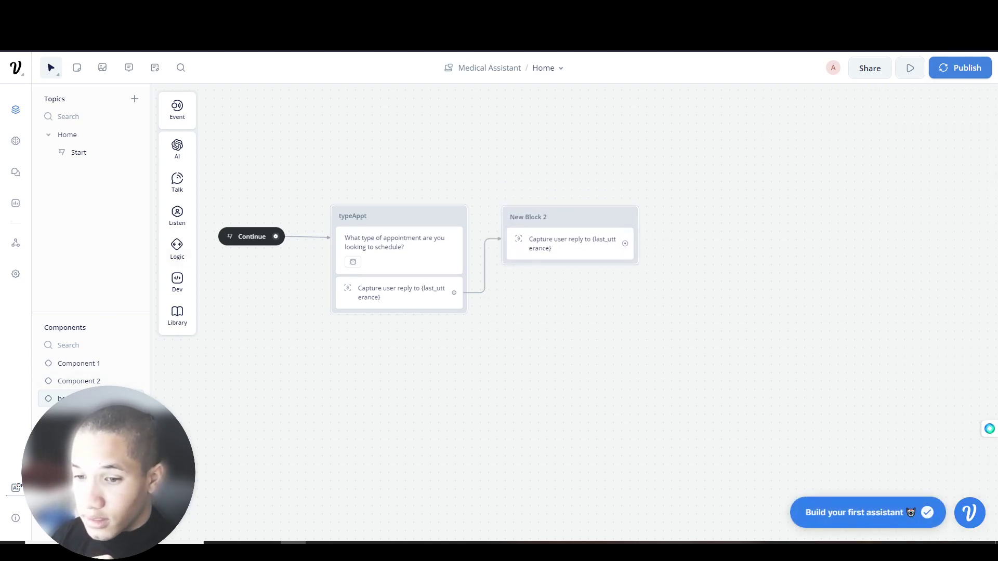
key("ctrl+z")
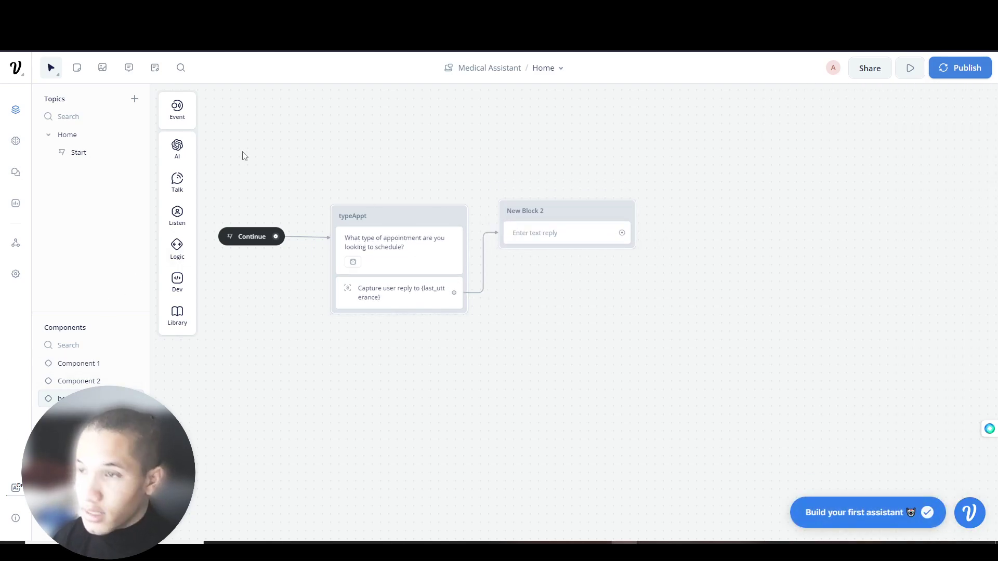
left_click(538, 233)
left_click(809, 154)
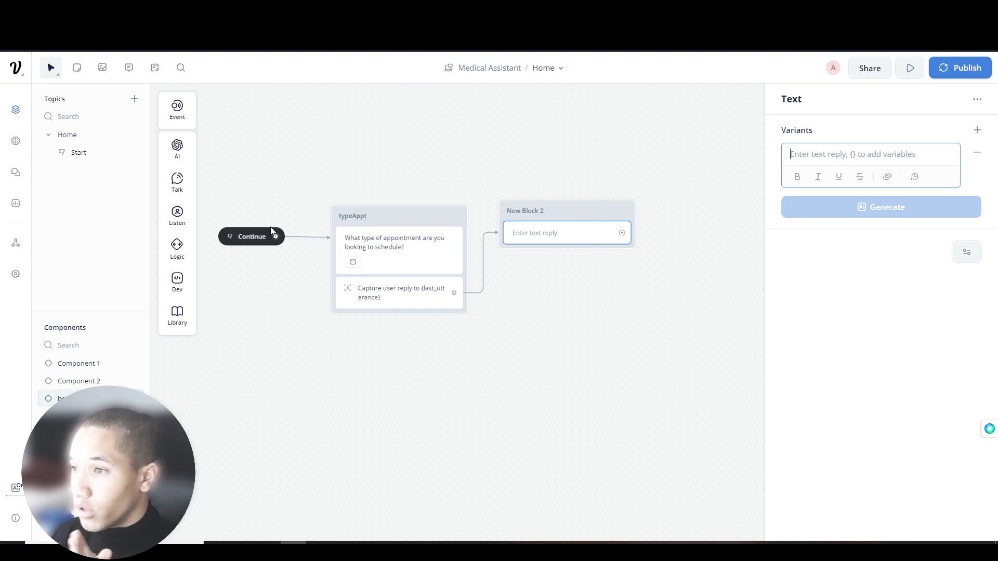
key("alt+Tab")
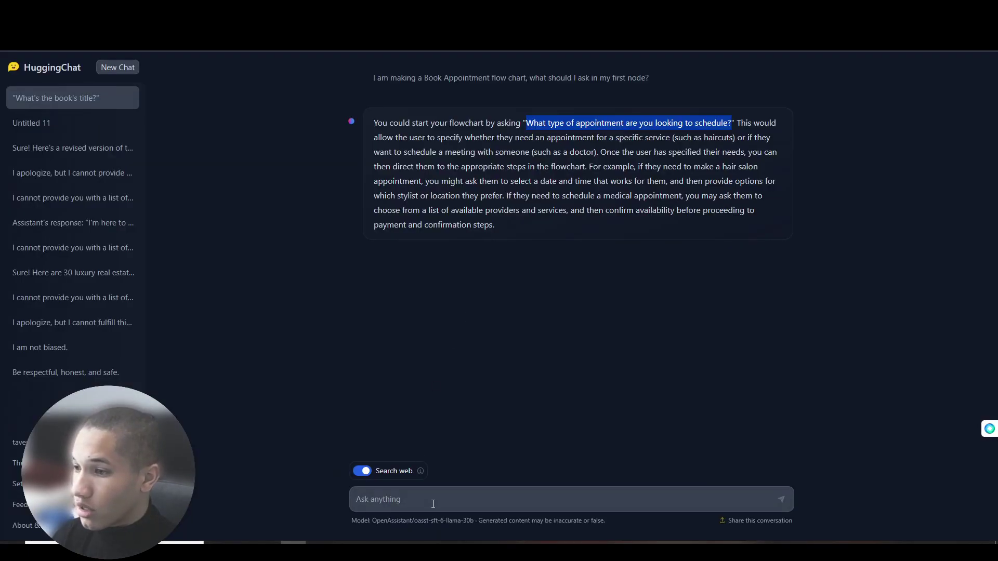
- Ask HuggingChat 'okay, now what about the second question i should ask'
left_click(431, 490)
type("okay, now wha")
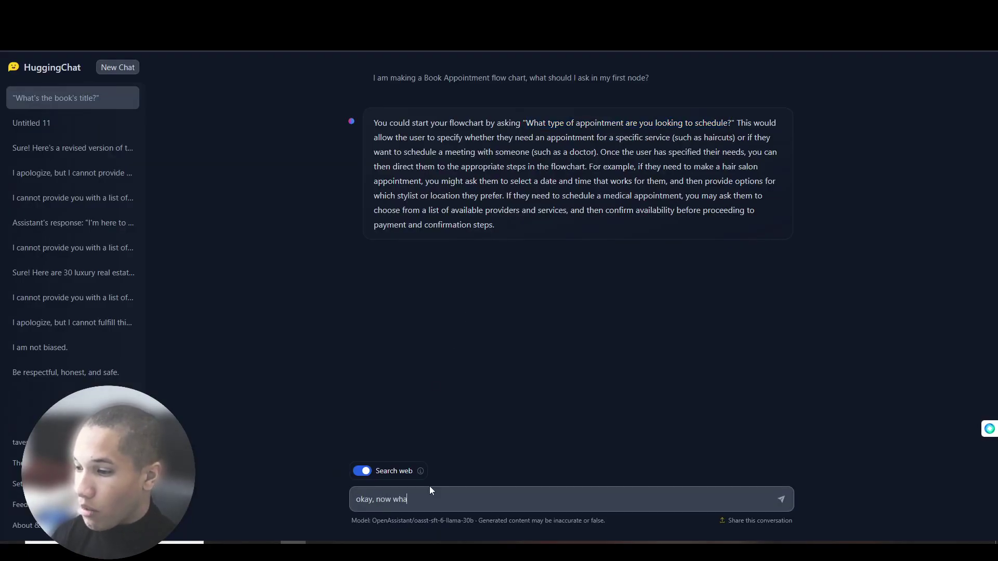
type("t about the second question i should ")
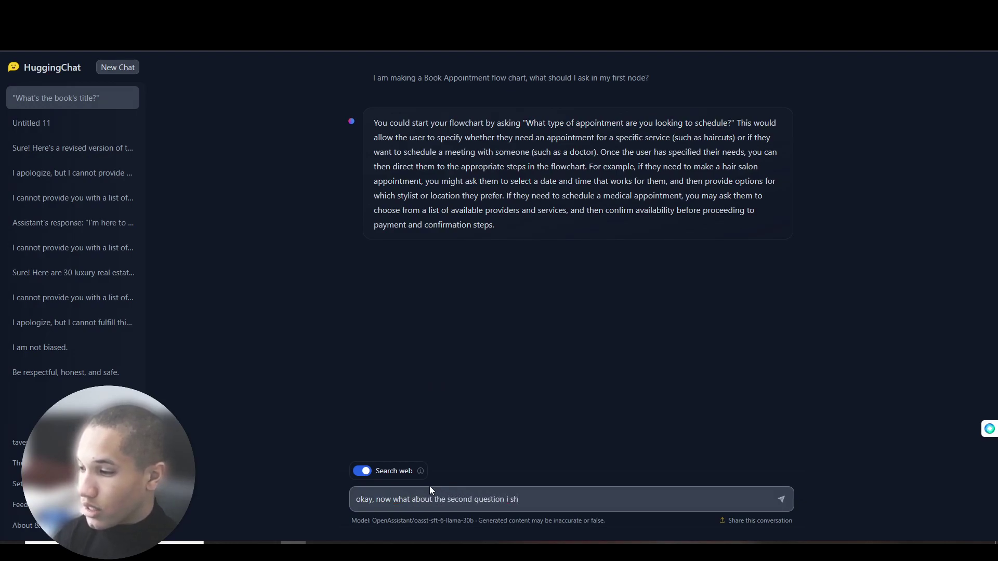
type("ask?")
key("Return")
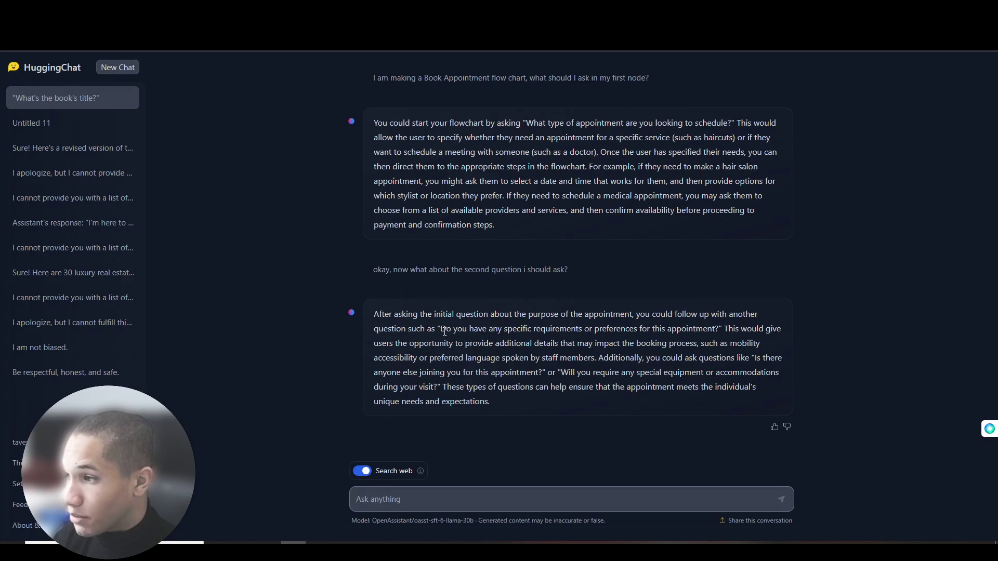
- Paste the suggested question 'Do you have any specific requirements or preferences for this appointment?' into the text reply
left_click_drag(448, 332, 719, 334)
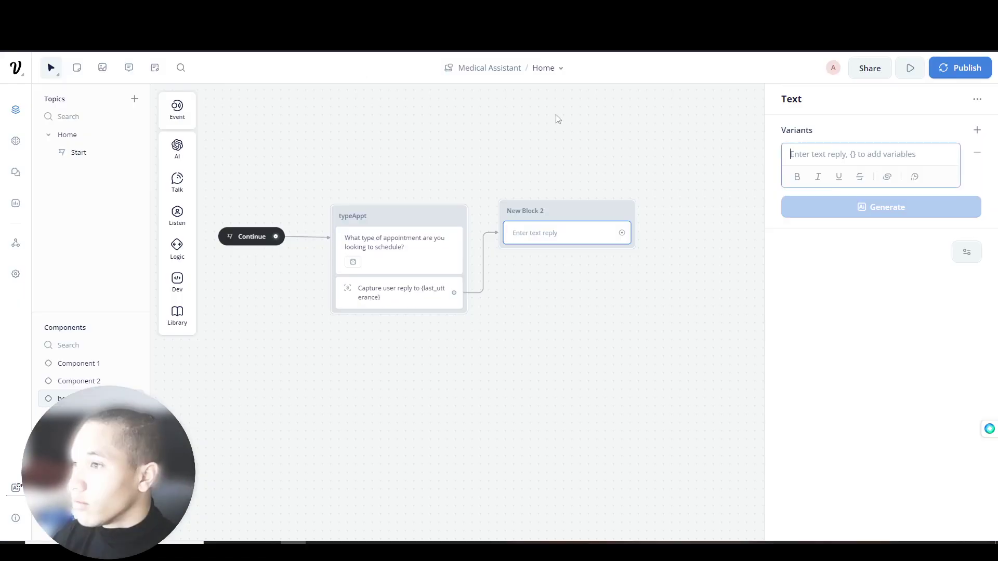
type("Do you have any specific requirements or preferences for this appointment?")
left_click(814, 318)
- Generate five variants of the preferences question and rename New Block 2 to ApptPRF
left_click(835, 217)
left_click(844, 290)
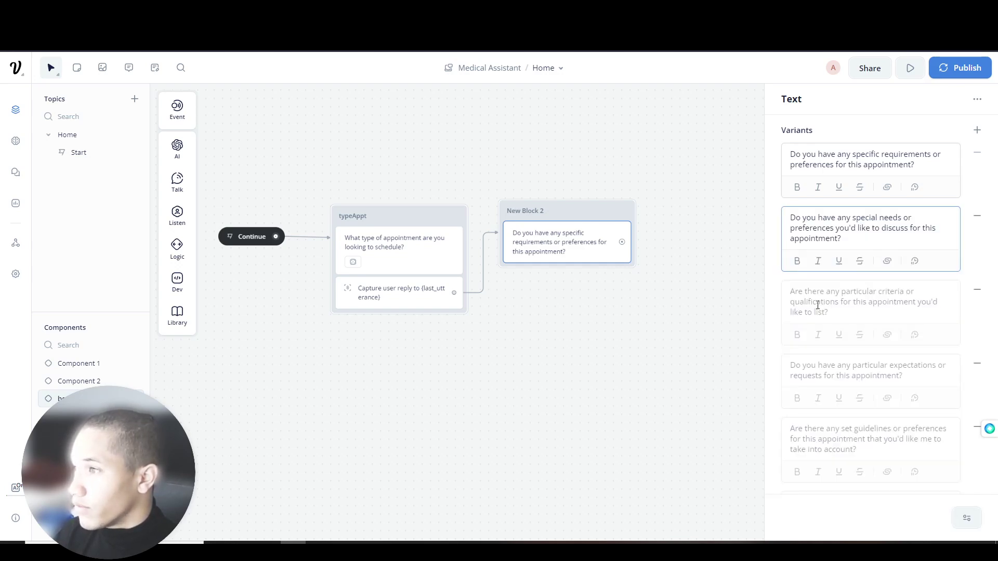
double_click(530, 211)
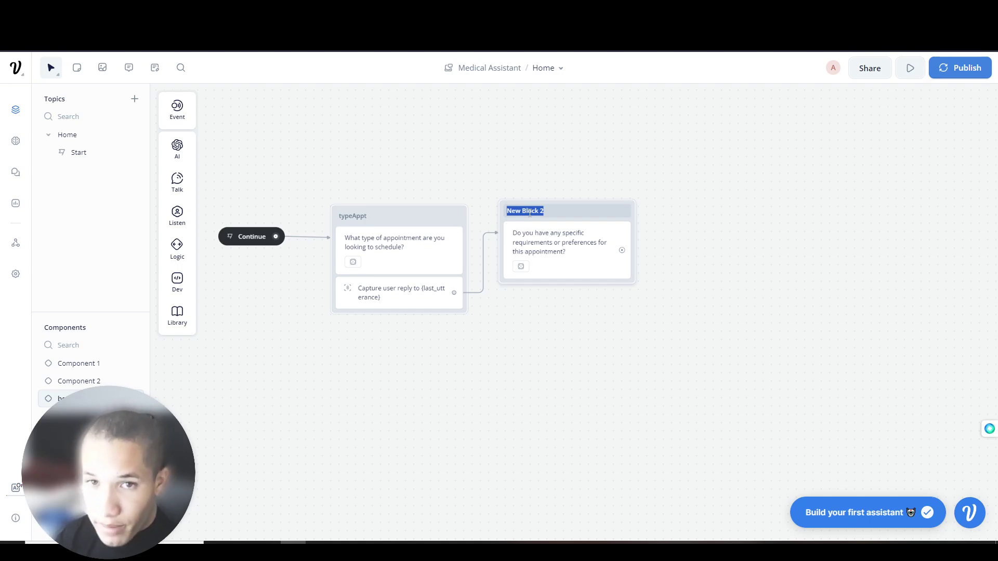
key("BackSpace")
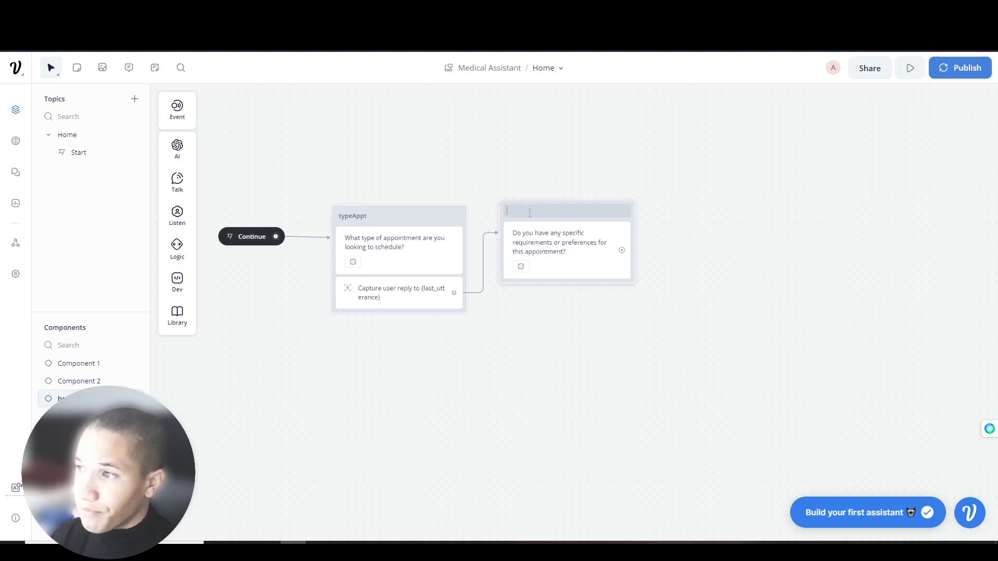
type("ApptPr")
key("BackSpace")
key("BackSpace")
type("PRE")
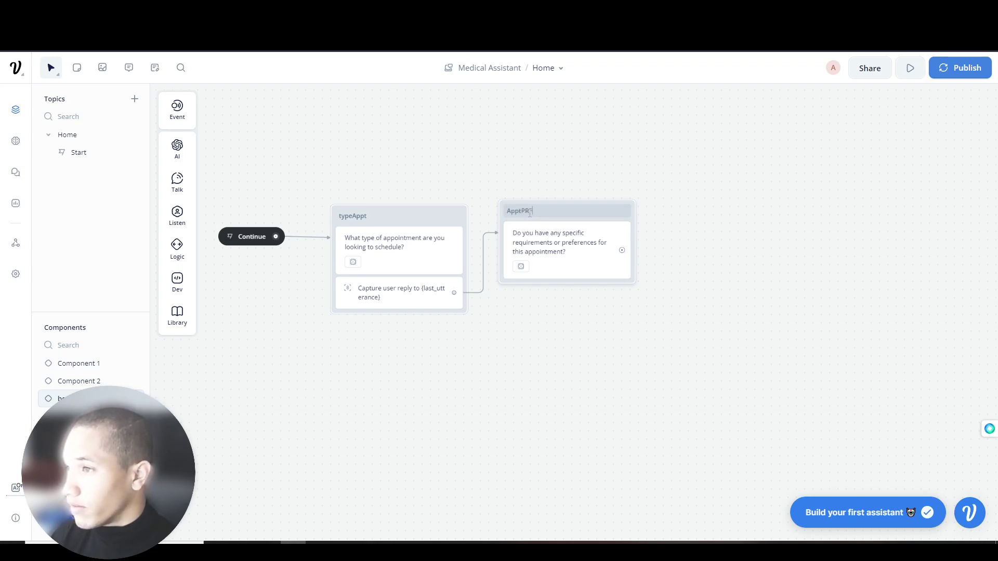
left_click(568, 241)
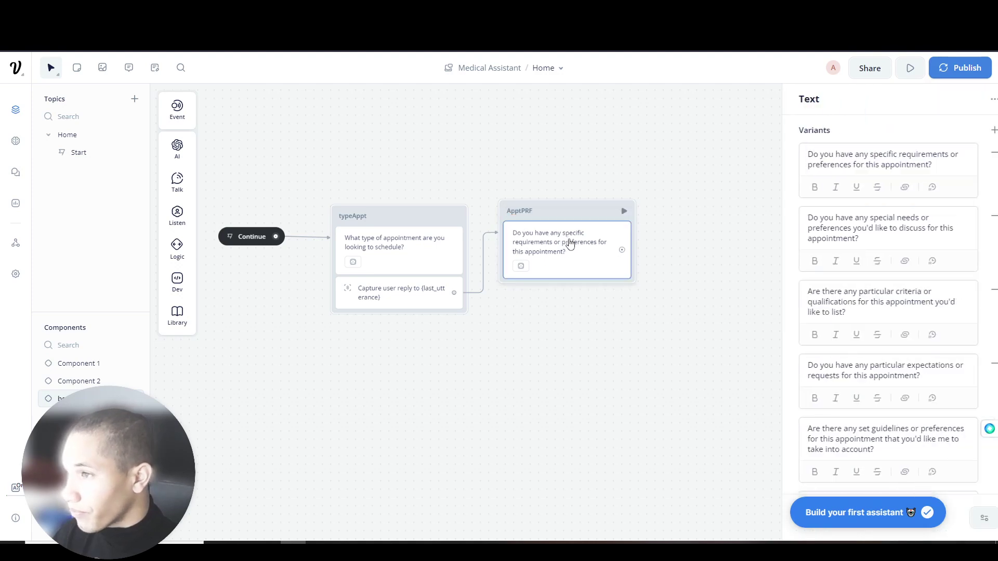
left_click(403, 296)
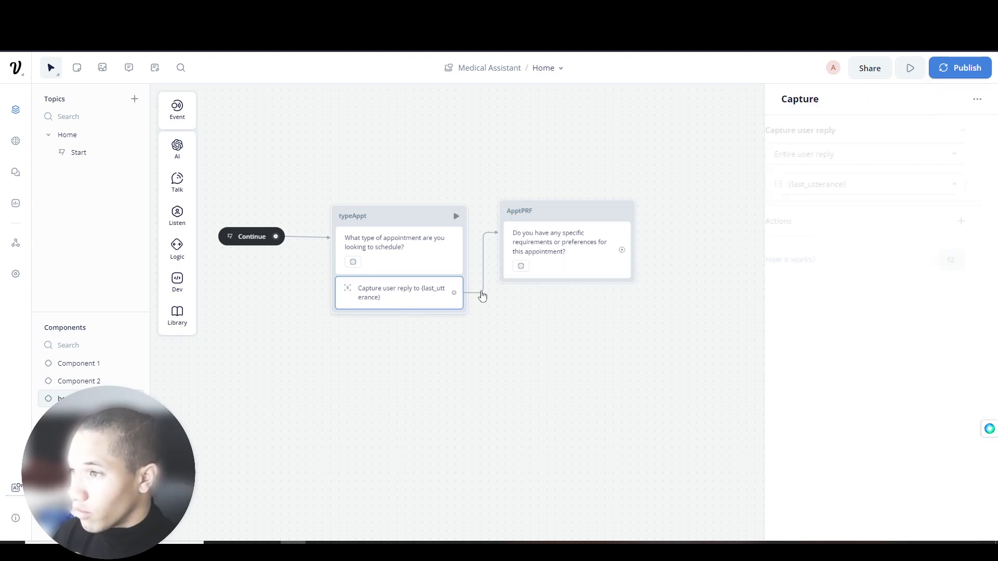
- Copy and paste the typeAppt block, then delete the duplicate copy
left_click(574, 275)
key("ctrl+c")
key("ctrl+v")
right_click(677, 296)
left_click(576, 289)
left_click(546, 298)
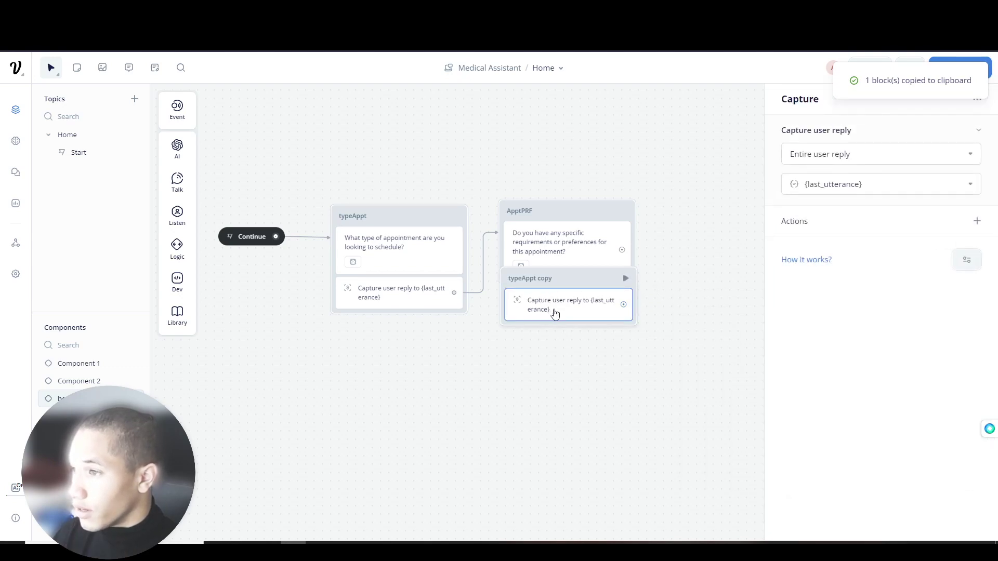
right_click(569, 316)
left_click(592, 435)
left_click(575, 274)
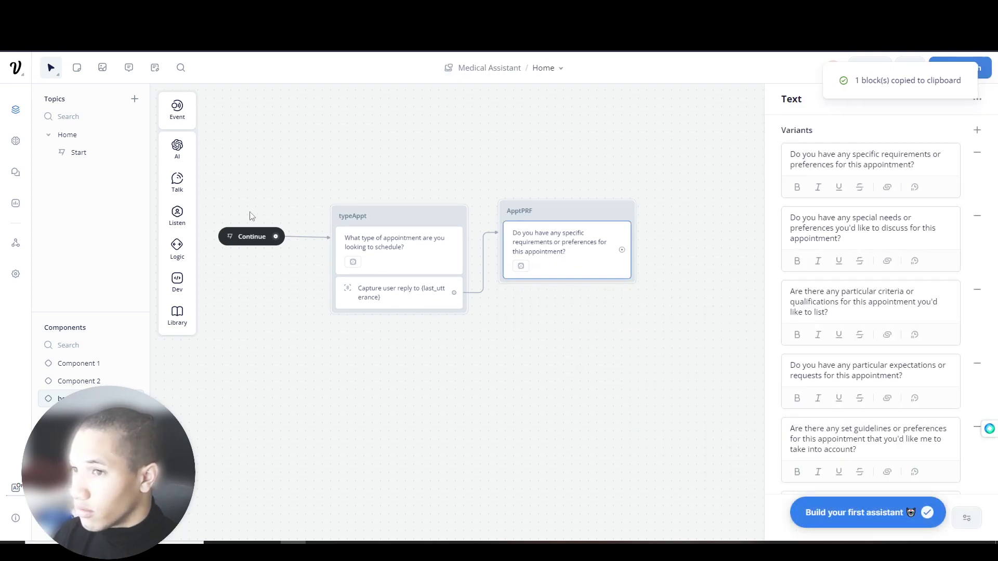
- Add a Capture reply step to the ApptPRF block
mouse_move(187, 184)
mouse_move(192, 217)
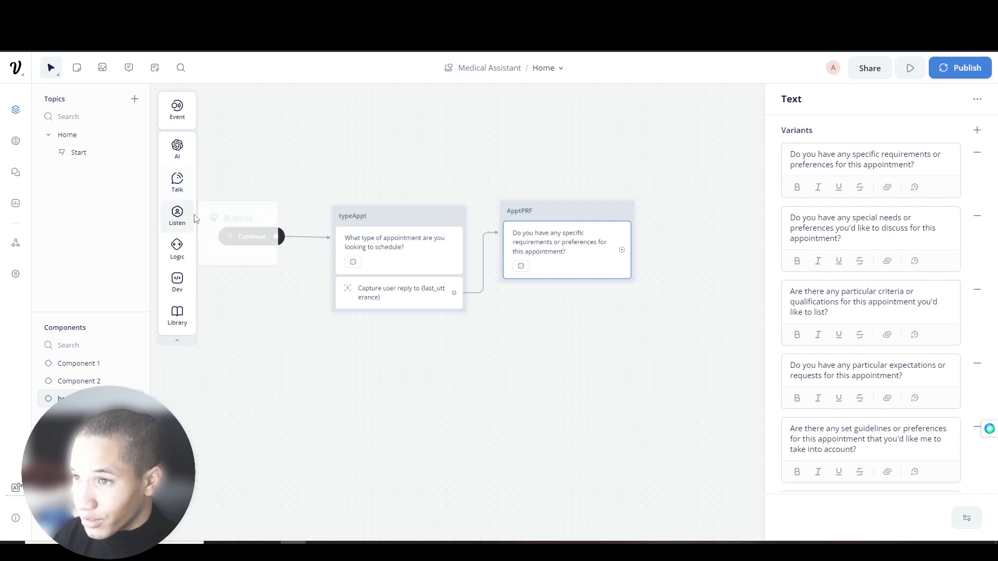
left_click_drag(245, 254, 566, 296)
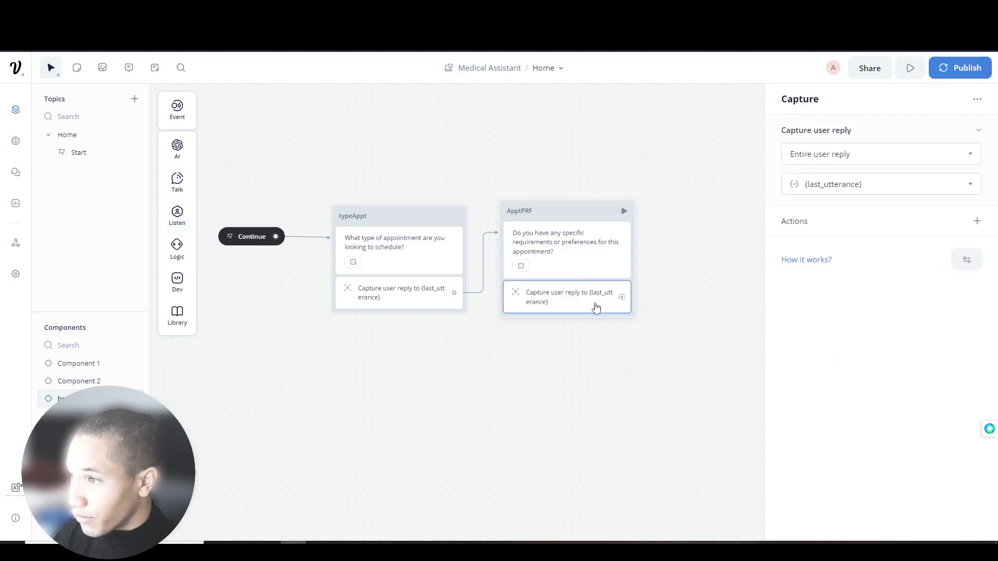
left_click(978, 130)
left_click(981, 97)
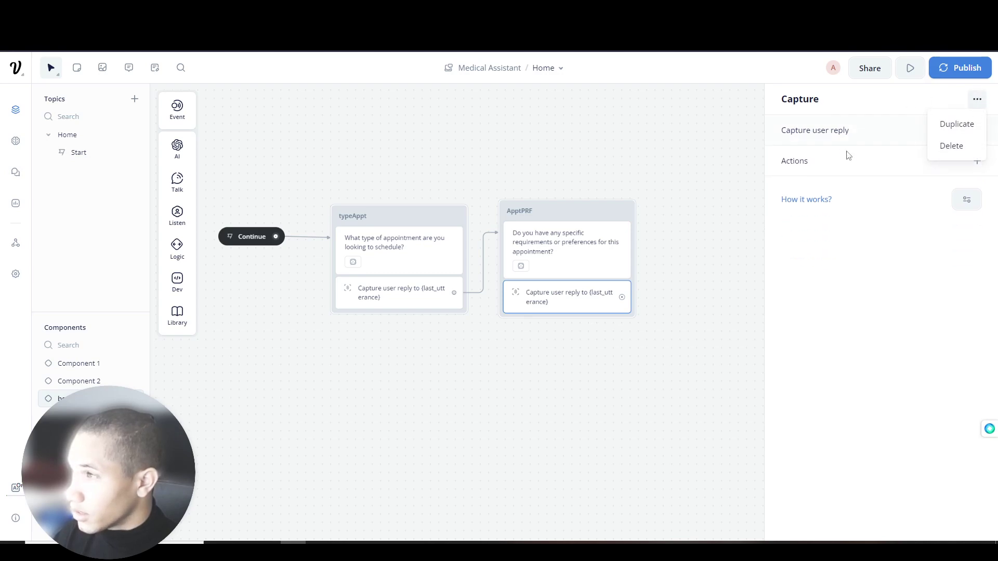
left_click(737, 222)
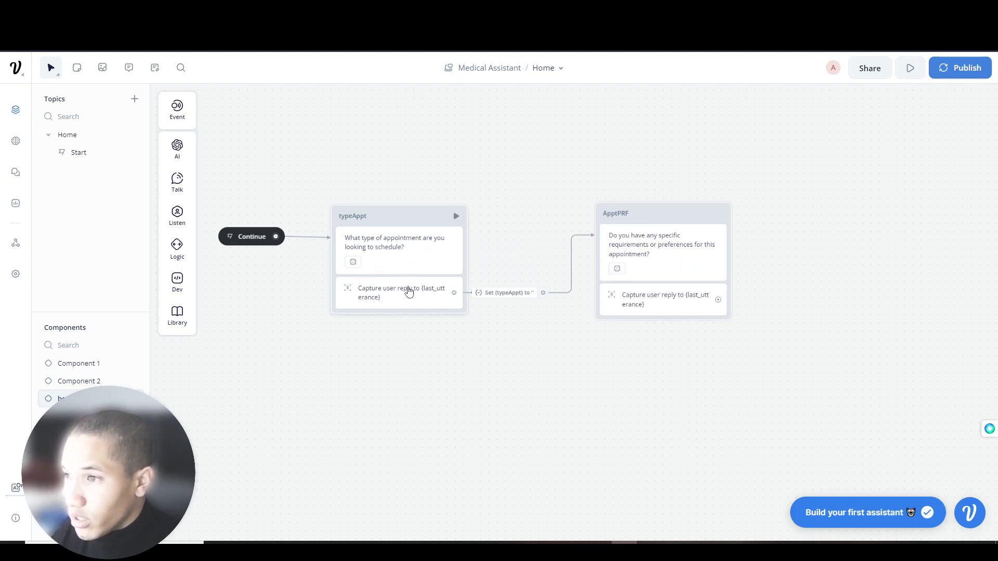
- Open the typeAppt capture's Set {typeAppt} action for editing
left_click(361, 306)
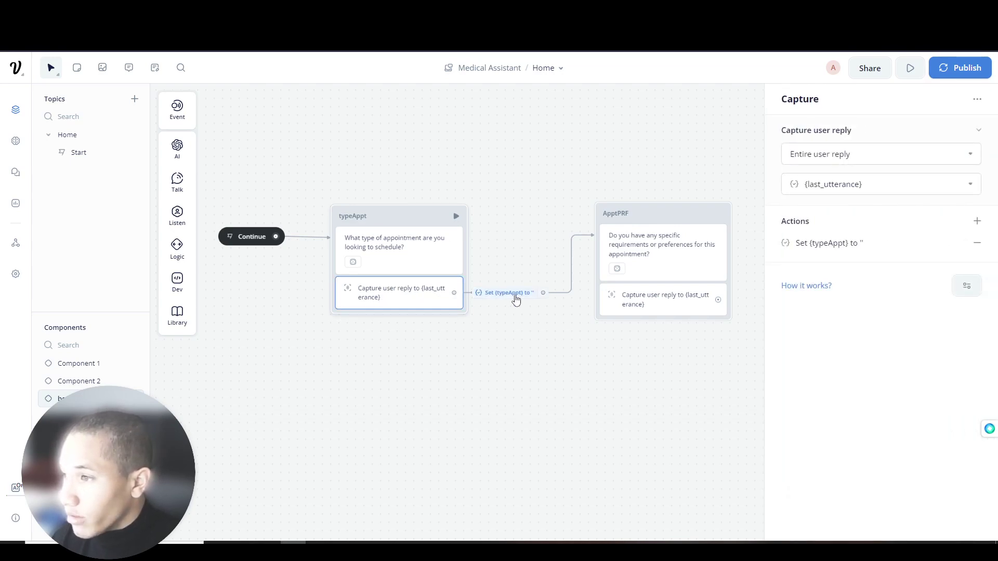
left_click(516, 300)
left_click(602, 269)
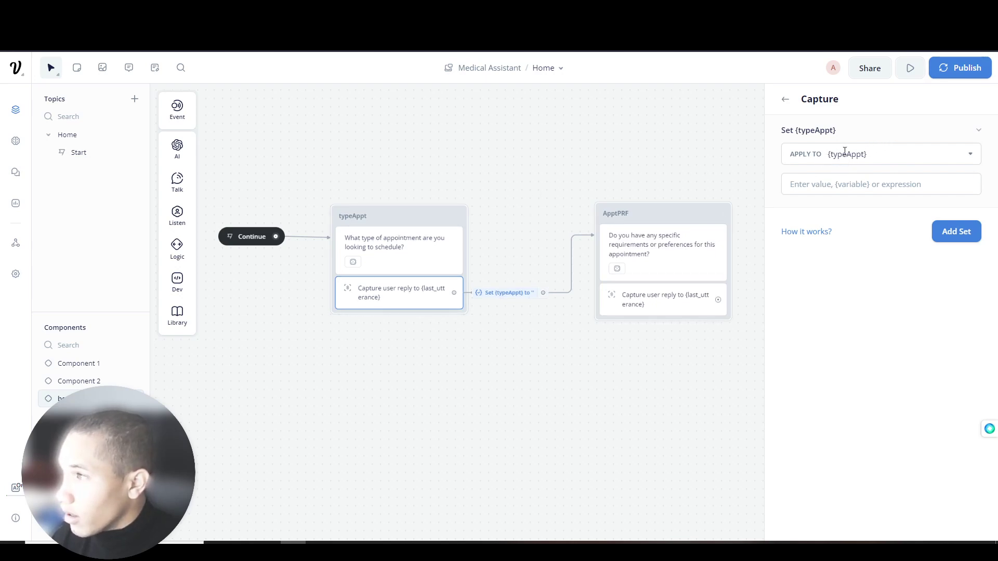
left_click_drag(629, 193, 586, 190)
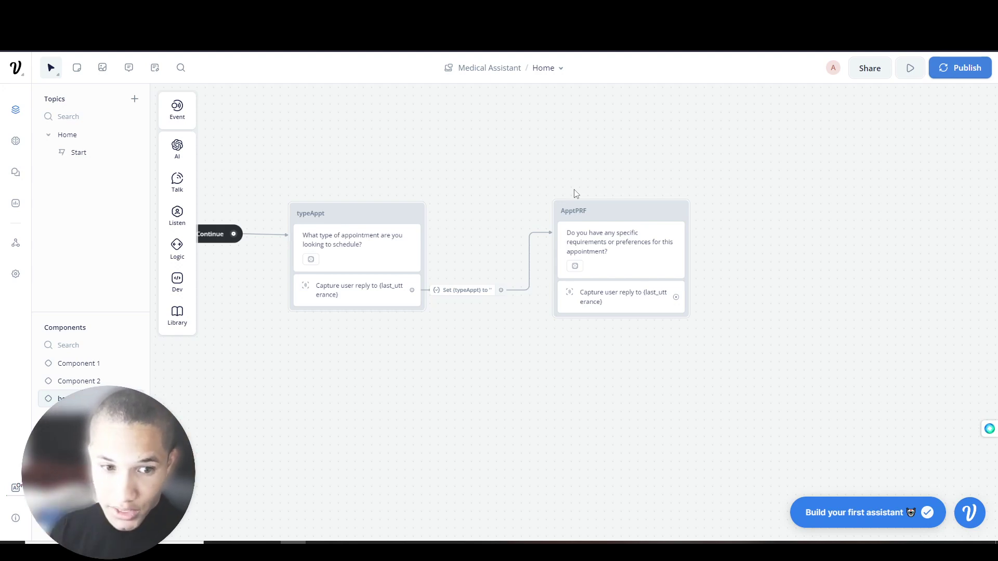
- Give the ApptPRF capture a Set action saving the reply to a new variable apptPRF
mouse_move(604, 220)
left_mouse_down()
mouse_move(568, 213)
mouse_move(600, 216)
left_mouse_up()
left_click_drag(603, 168, 498, 168)
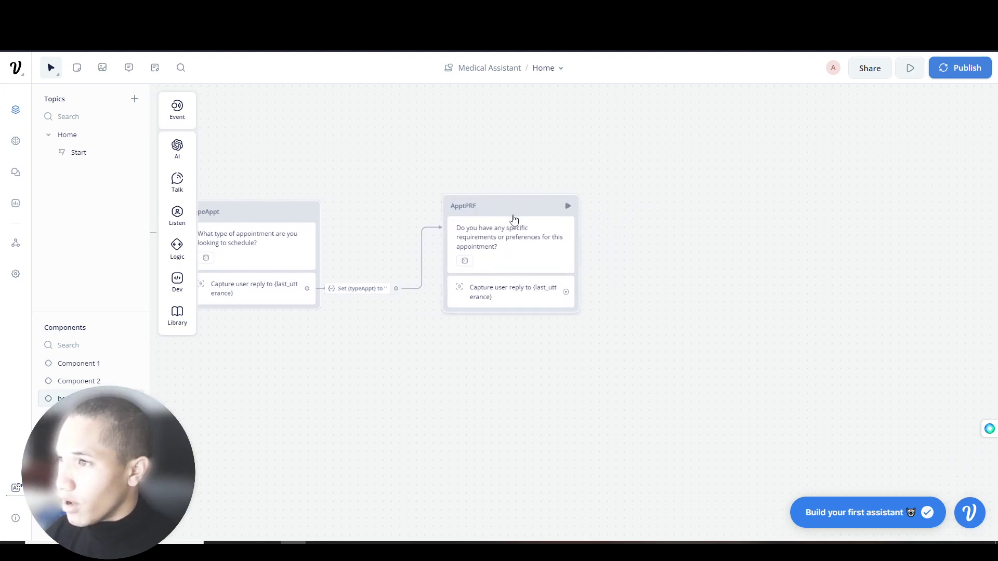
left_click_drag(566, 292, 612, 239)
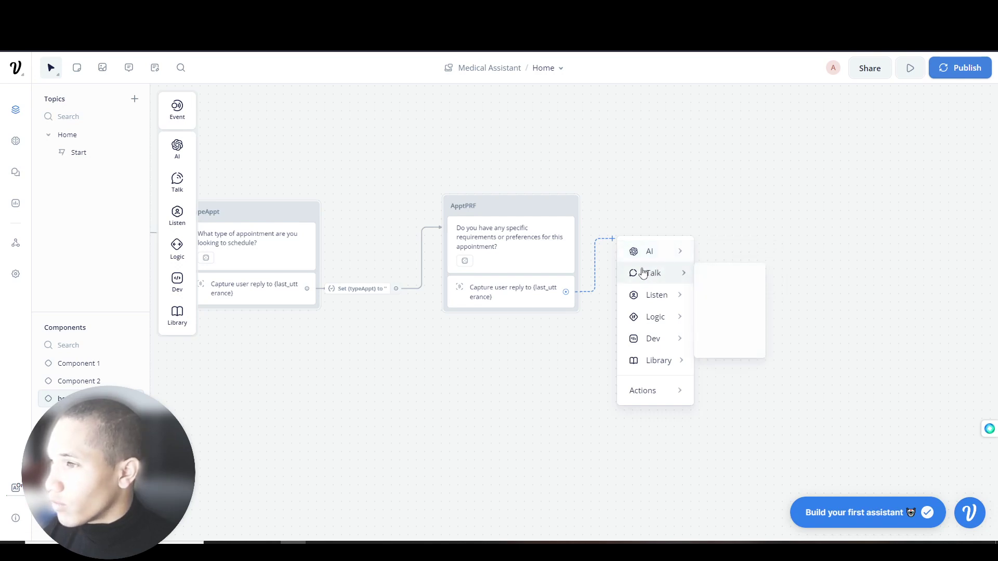
left_click(522, 298)
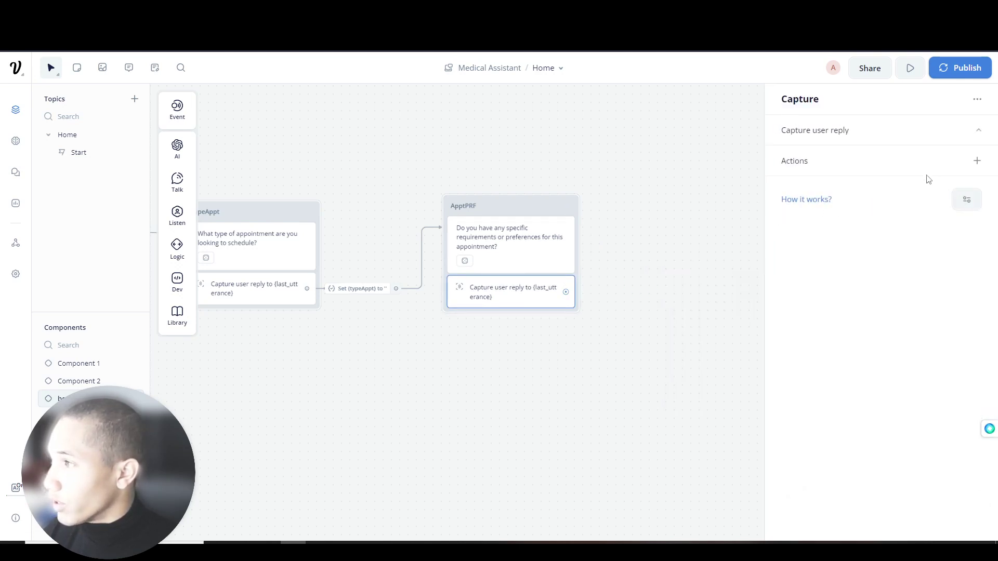
left_click(977, 160)
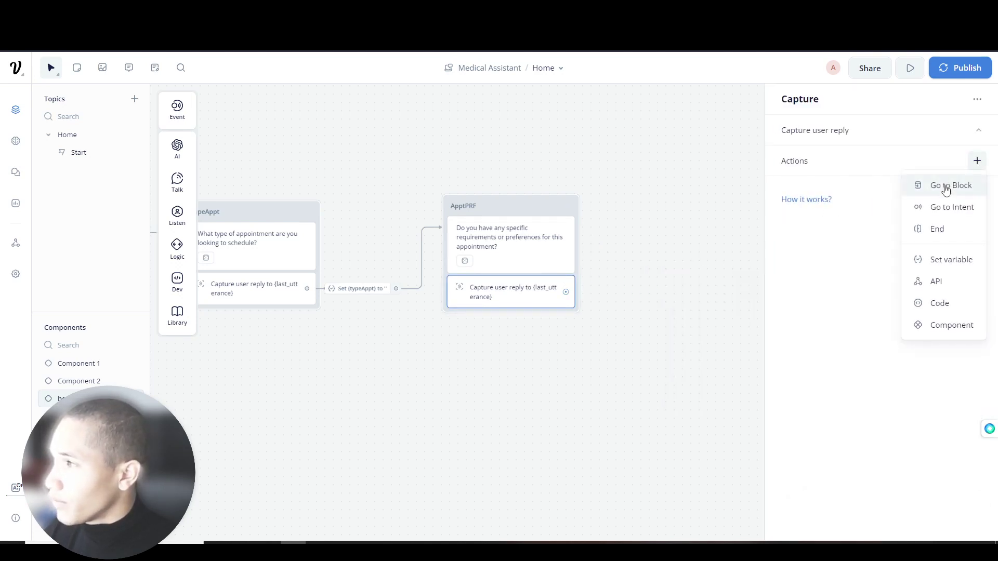
left_click(952, 271)
left_click(871, 154)
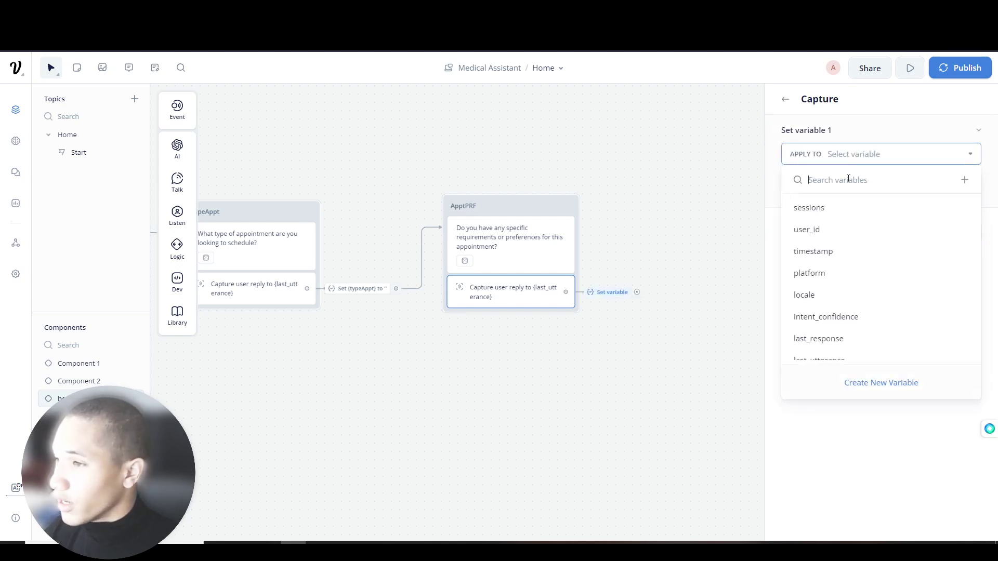
type("apptPR")
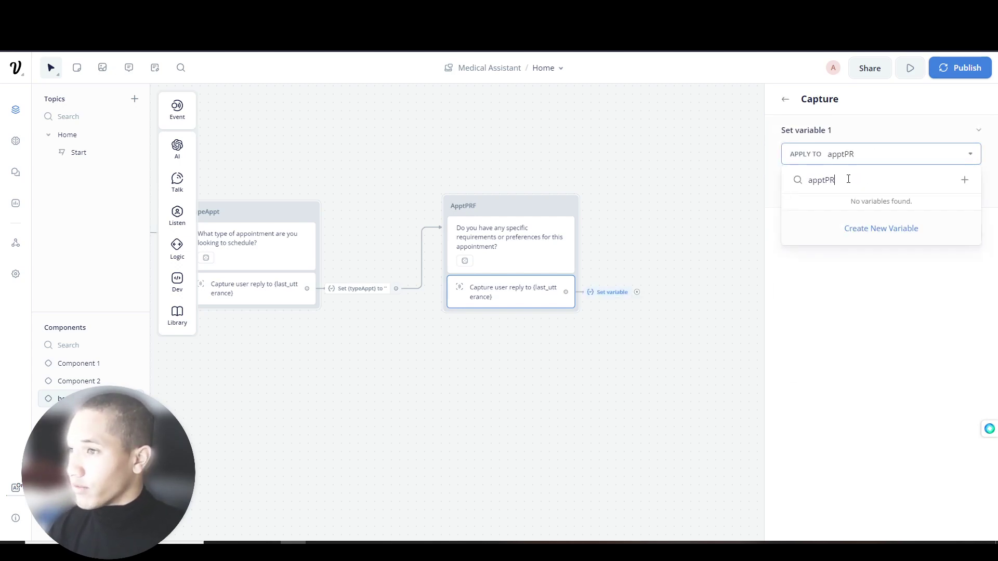
type("F")
left_click(856, 228)
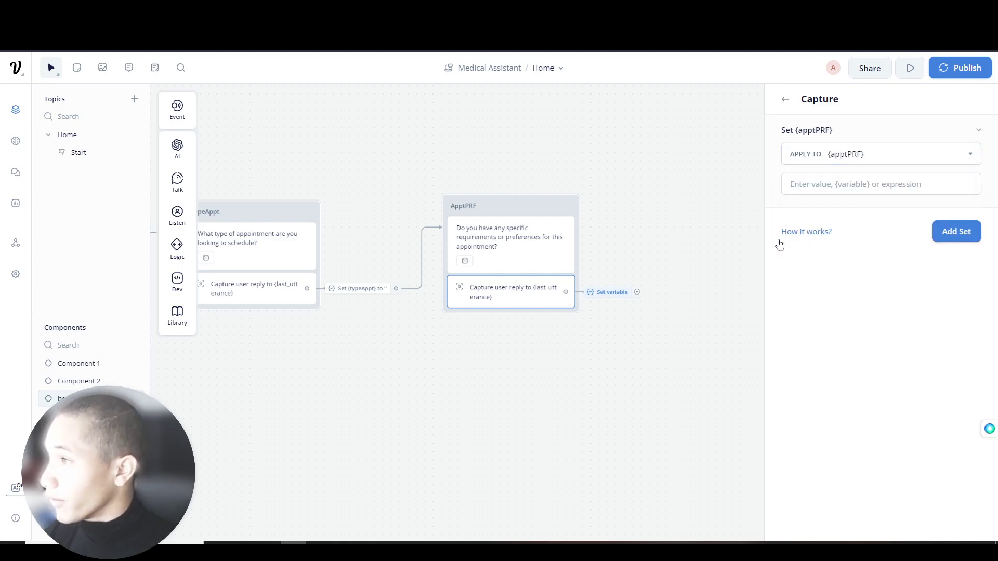
- Connect a new text block, New Block 3, after the apptPRF action
left_click_drag(691, 278, 677, 201)
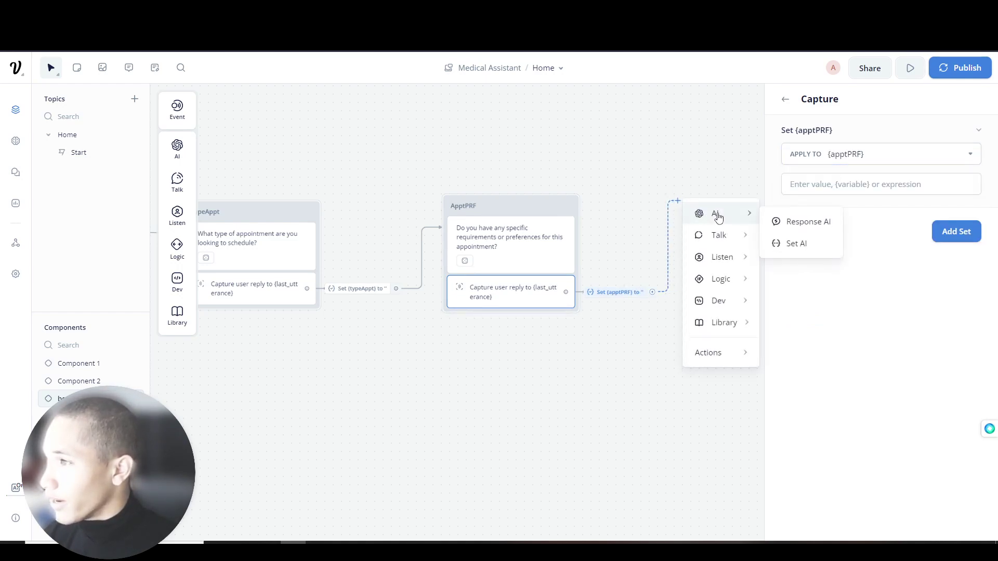
mouse_move(729, 280)
mouse_move(722, 235)
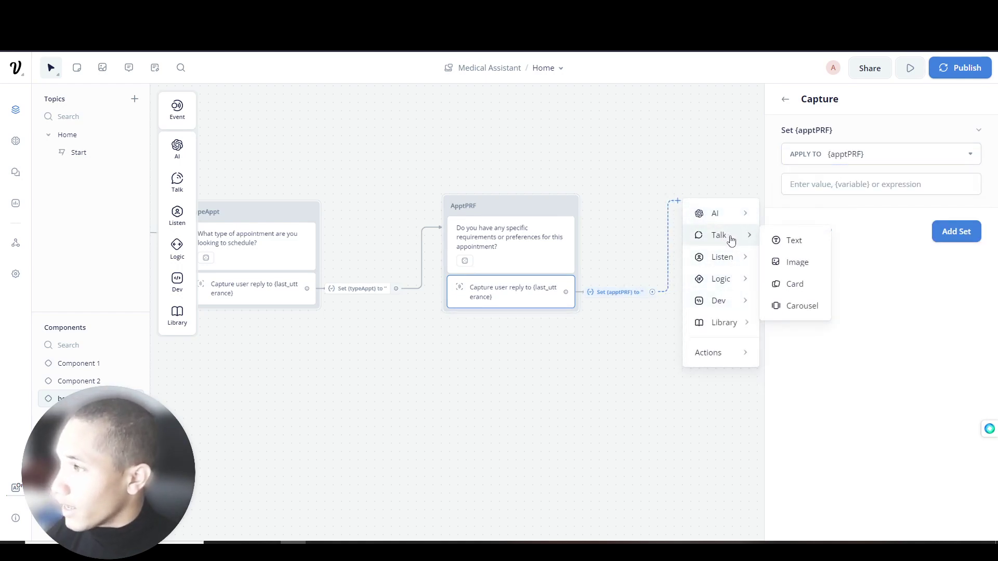
left_click(792, 239)
left_click_drag(620, 188, 603, 211)
- Ask HuggingChat 'what is the third question i ask?'
key("alt+Tab")
right_click(449, 312)
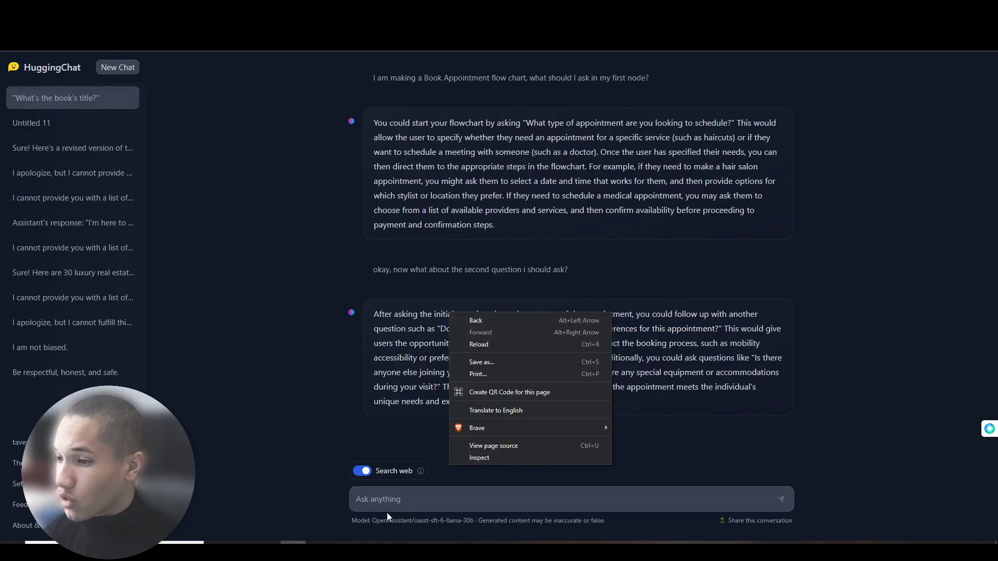
left_click(402, 500)
type("what is the thriu")
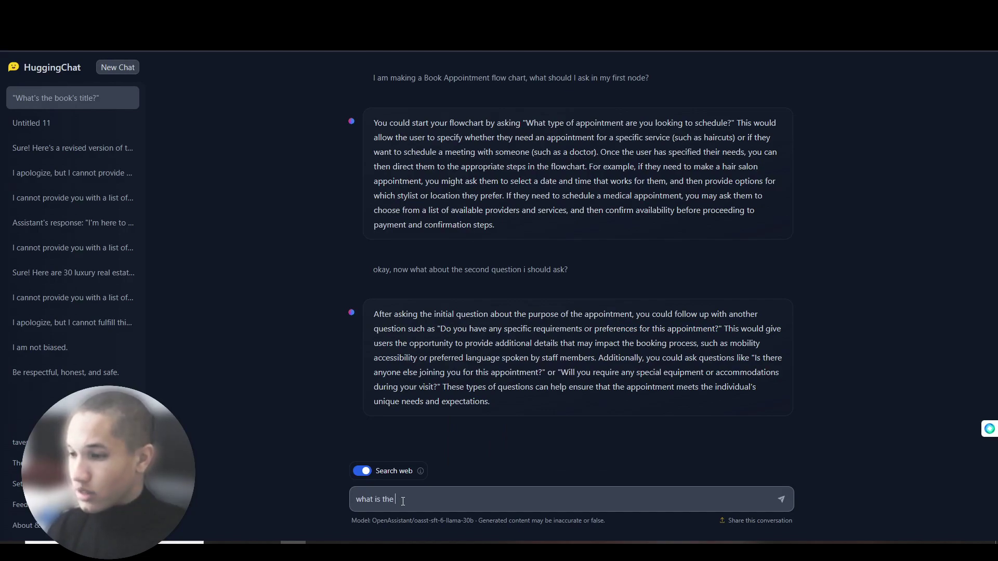
key("BackSpace")
key("BackSpace")
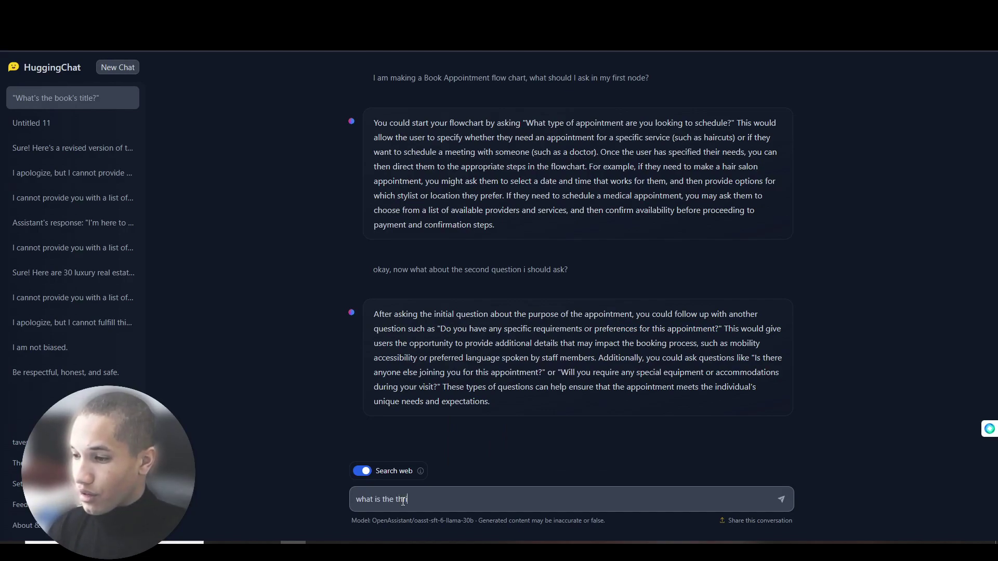
type("ird question i ask?")
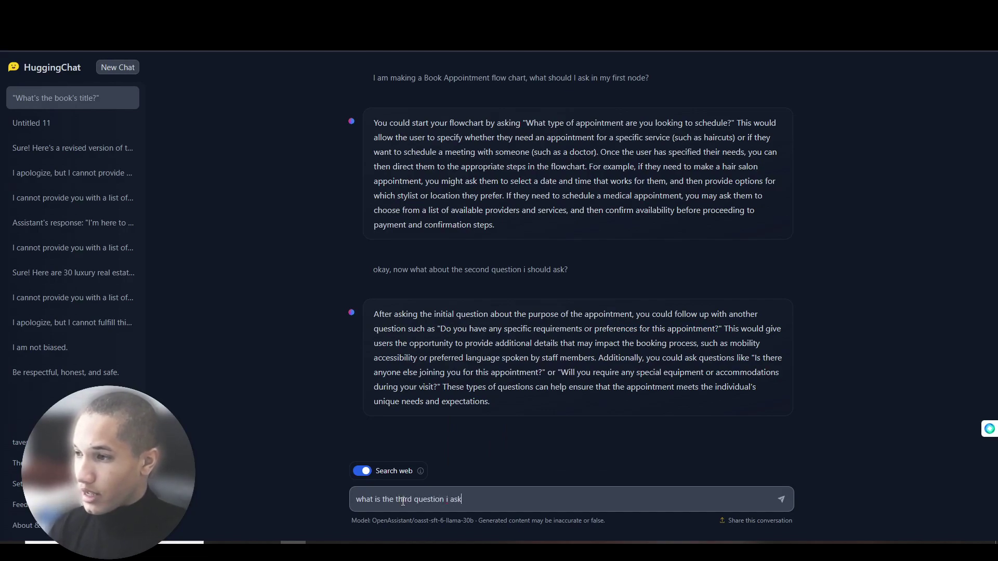
key("Return")
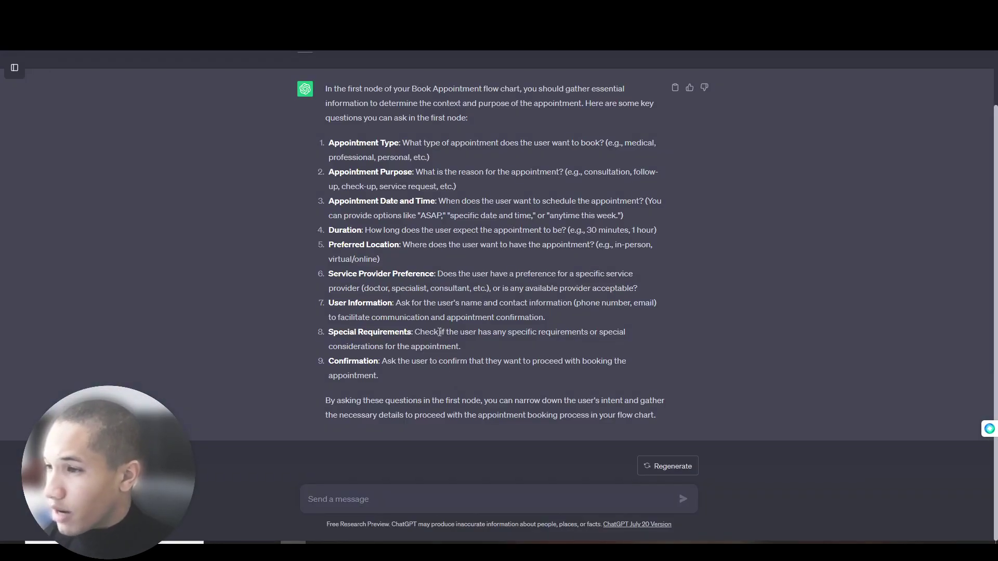
- Look over the Special Requirements and User Information suggestions in the reply
left_click_drag(414, 331, 476, 333)
left_click(452, 332)
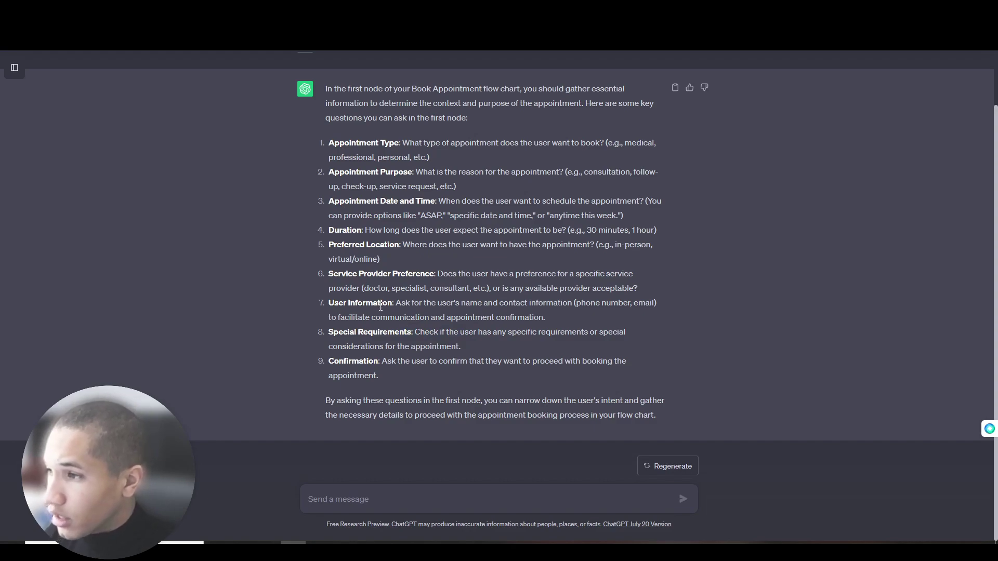
left_click_drag(396, 309, 546, 318)
left_click(547, 318)
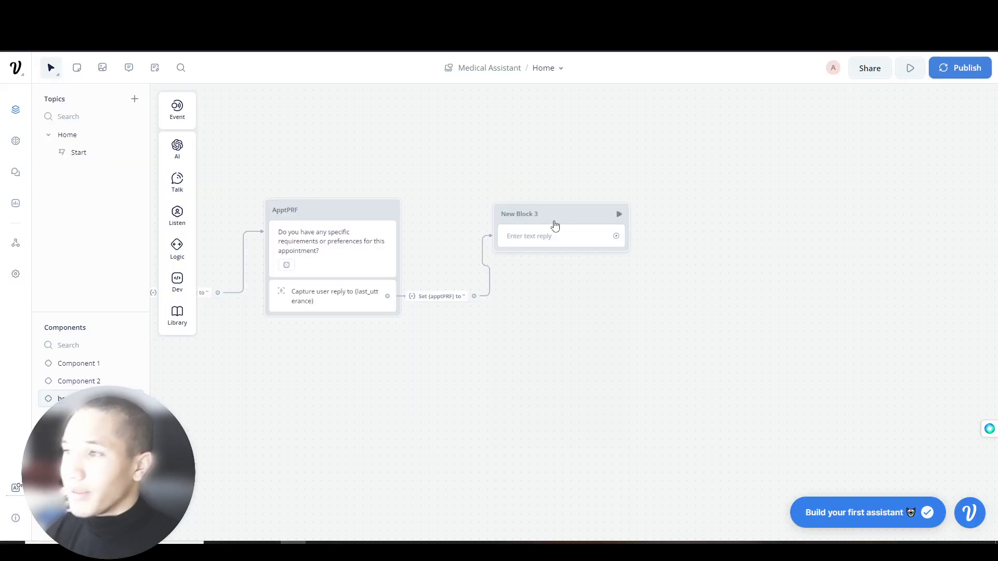
- Rename New Block 3 to captureFirst_LastName and open its empty text reply for editing
triple_click(531, 210)
type("W")
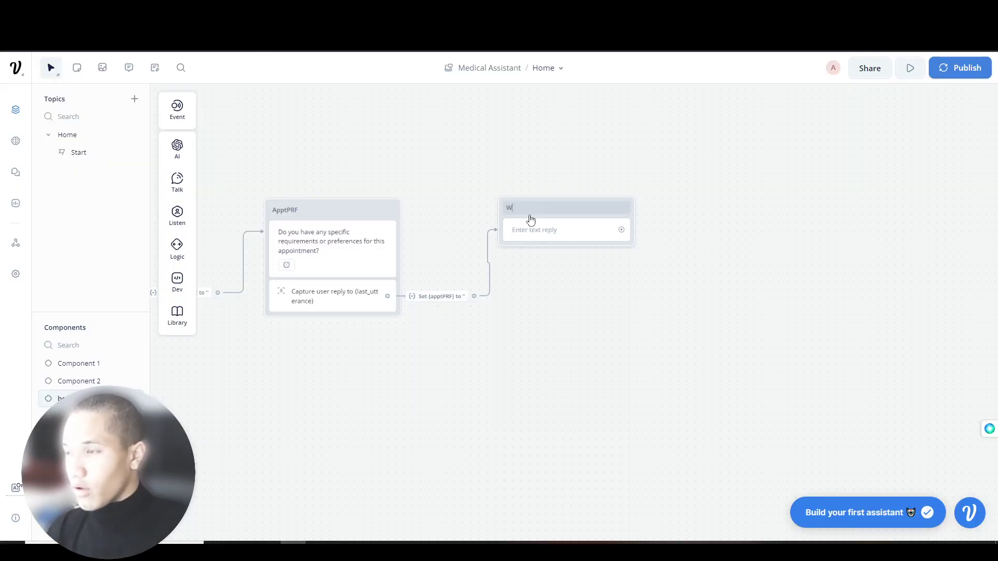
type("hat is your First ")
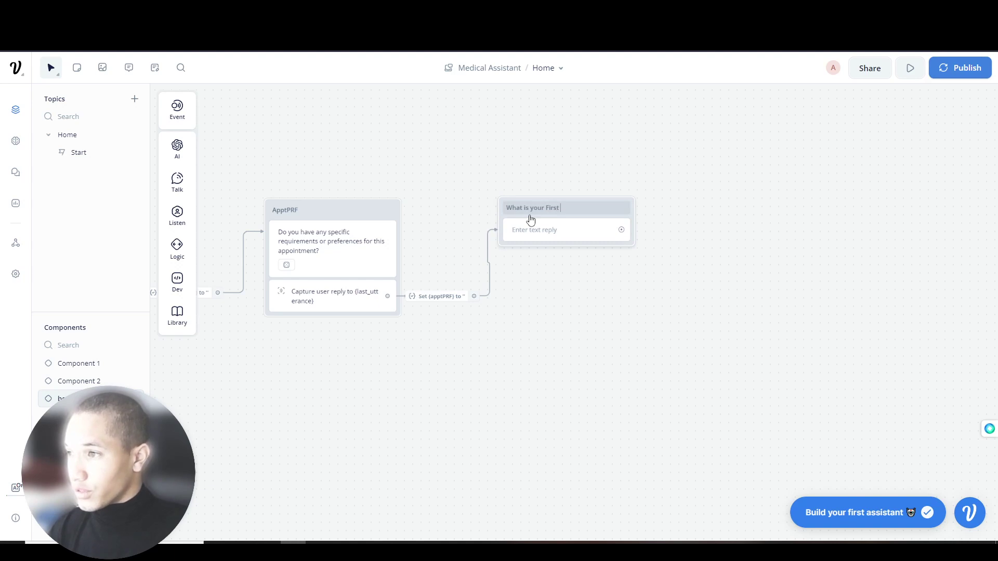
type("and Last Name?")
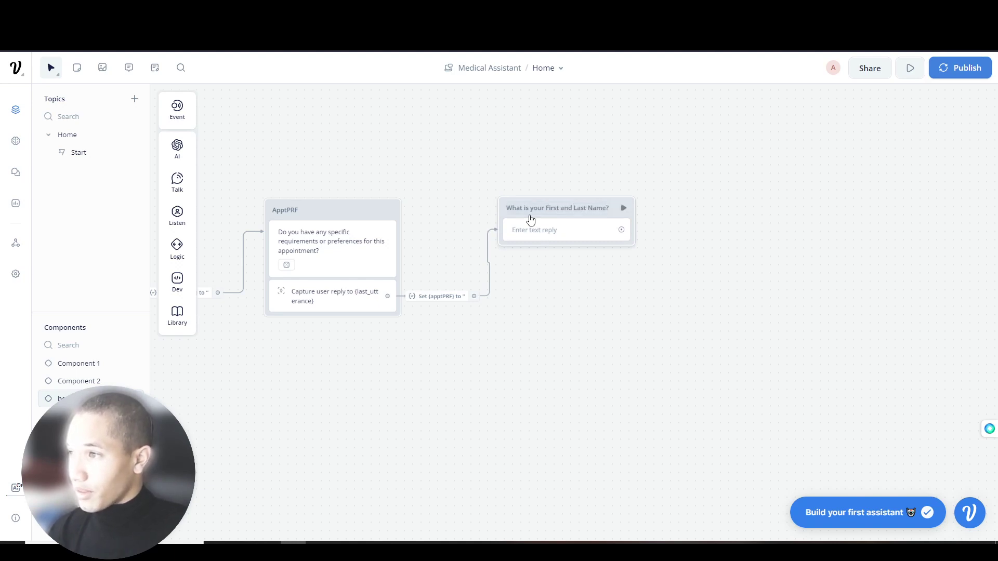
triple_click(539, 208)
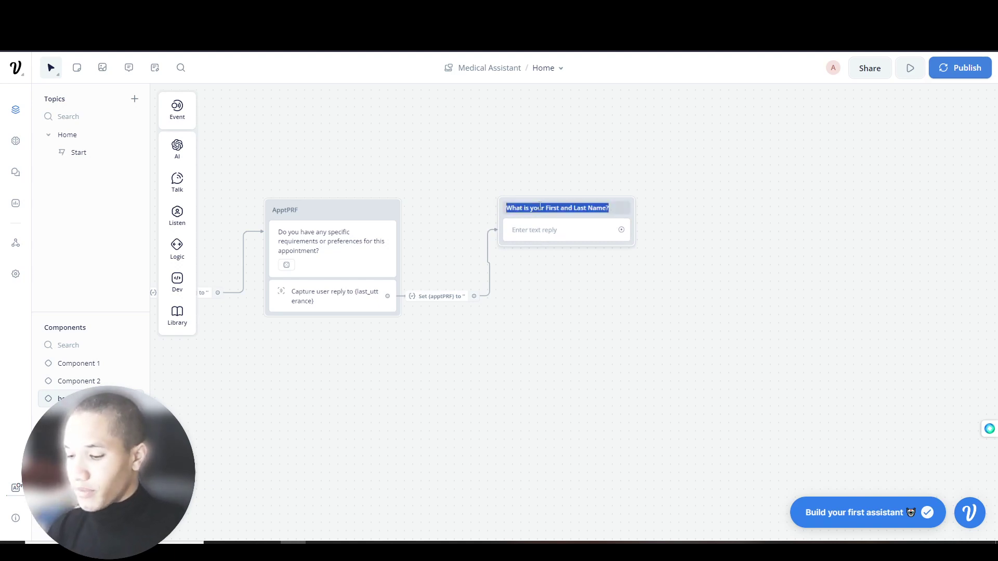
type("captureFirst_Last")
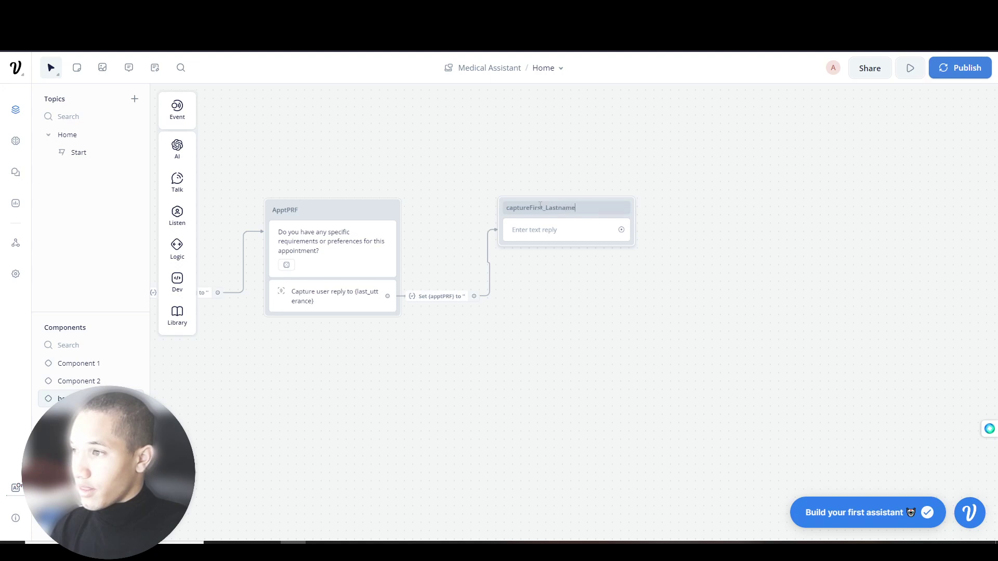
type("Name")
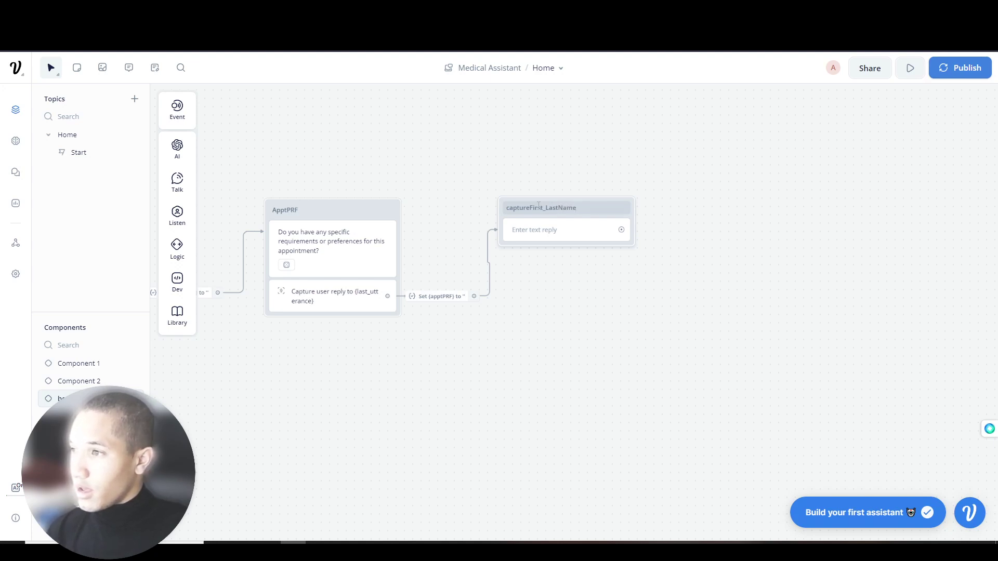
left_click(551, 238)
left_click(828, 154)
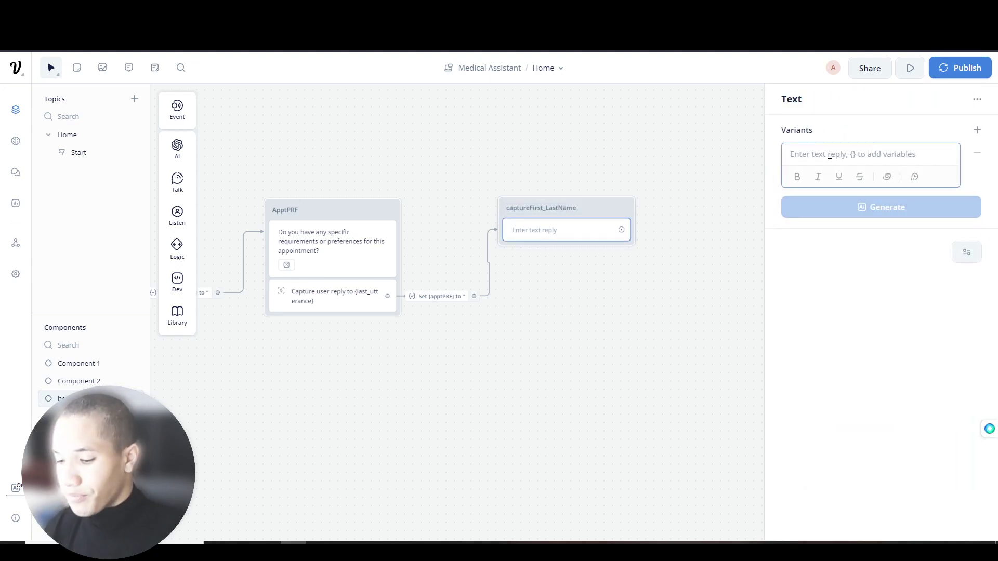
- Enter 'What is your first and Last Name', bold First and Last Name, and generate variants
type("What is your first and Last Name?")
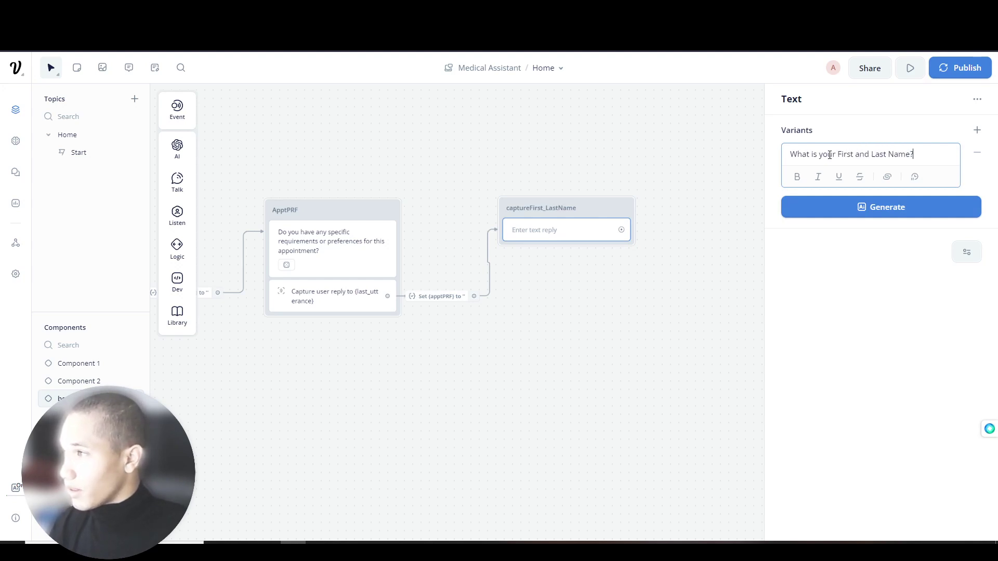
left_click_drag(930, 154, 837, 155)
key("ctrl+b")
left_click(852, 155)
key("ctrl+b")
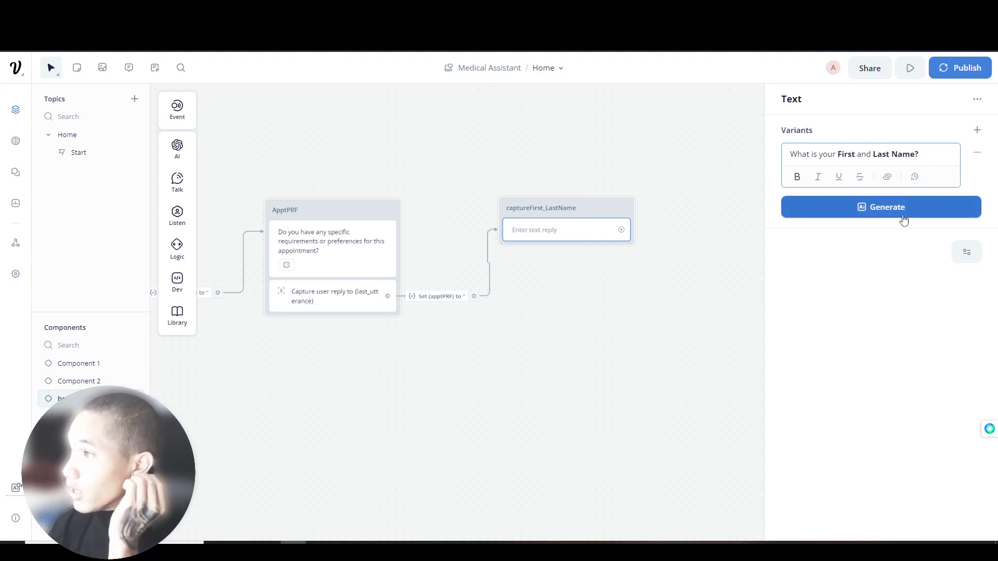
left_click(907, 216)
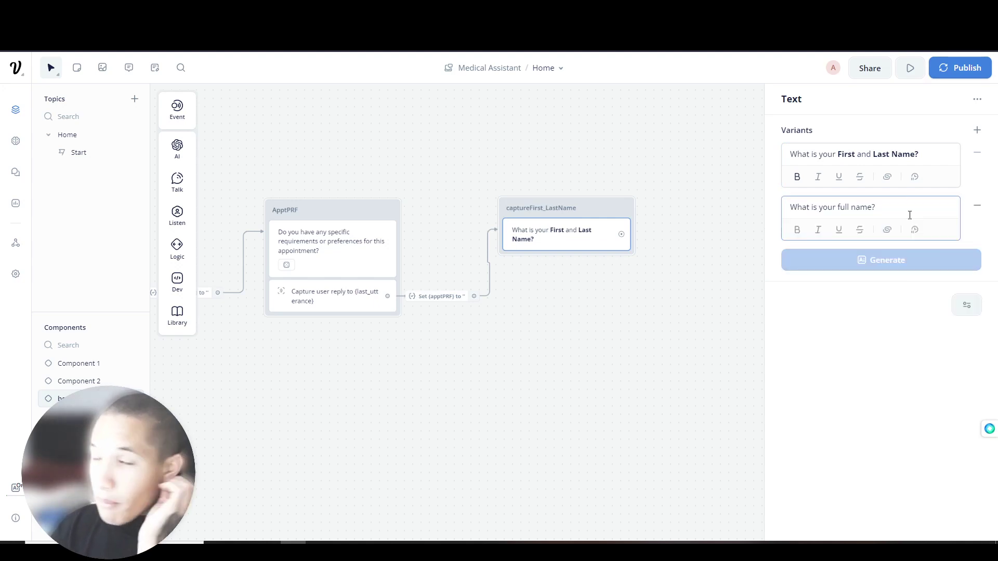
- Capitalize and bold 'Full Name?' in the second variant
left_click_drag(838, 207, 877, 207)
key("ctrl+b")
left_click(841, 208)
key("BackSpace")
type("F")
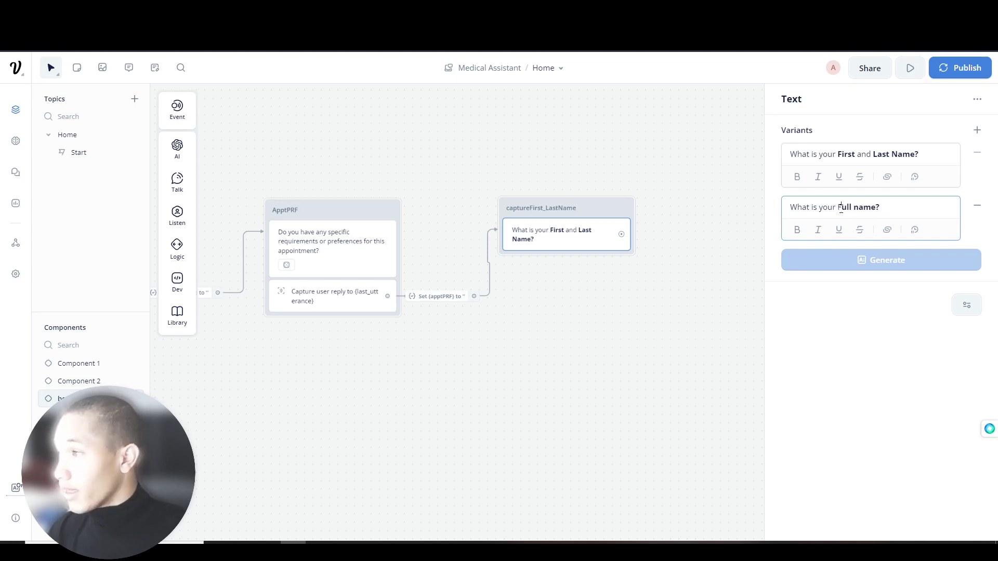
left_click(859, 210)
key("BackSpace")
type("N")
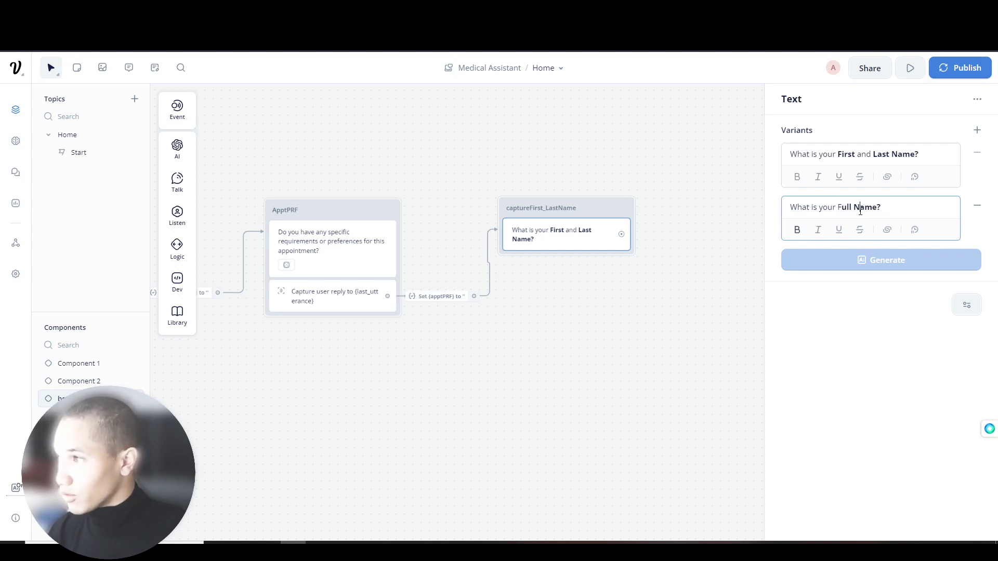
left_click_drag(837, 208, 842, 209)
key("ctrl+b")
- Copy the Full Name variant's text, then remove that variant
left_click(895, 211)
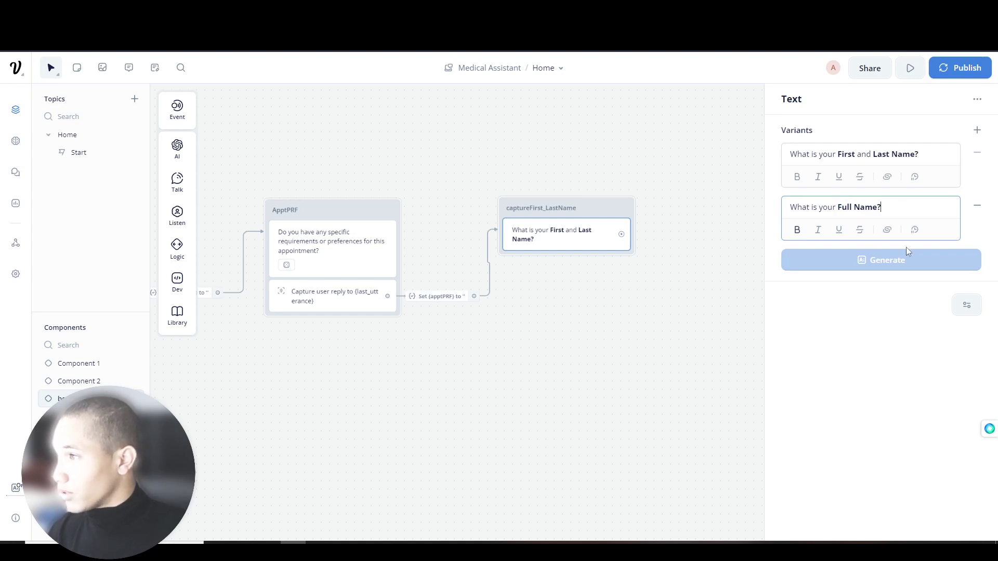
key("ctrl+a")
key("ctrl+c")
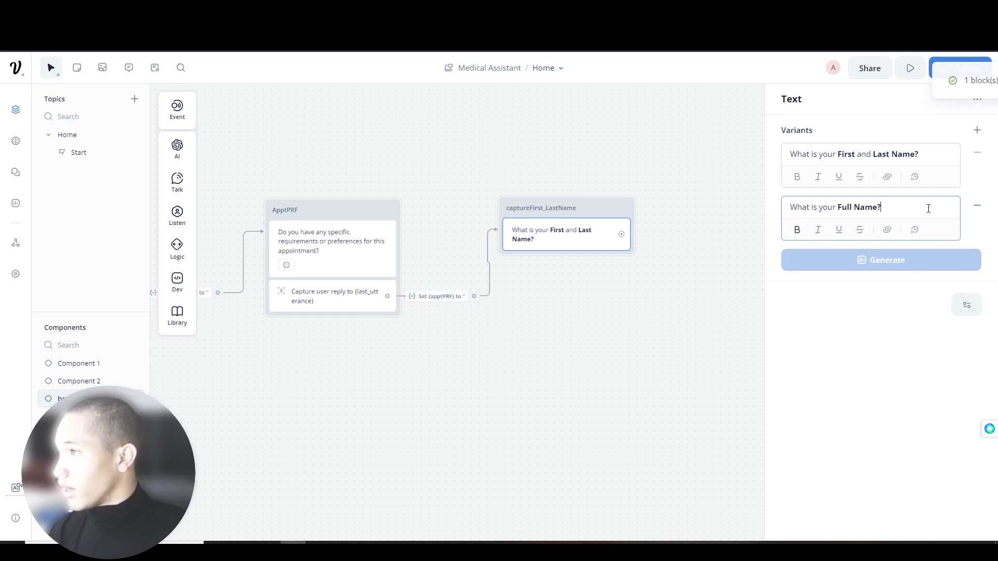
left_click(977, 206)
- Generate five more variants and delete the full legal name and surname ones
left_click(864, 277)
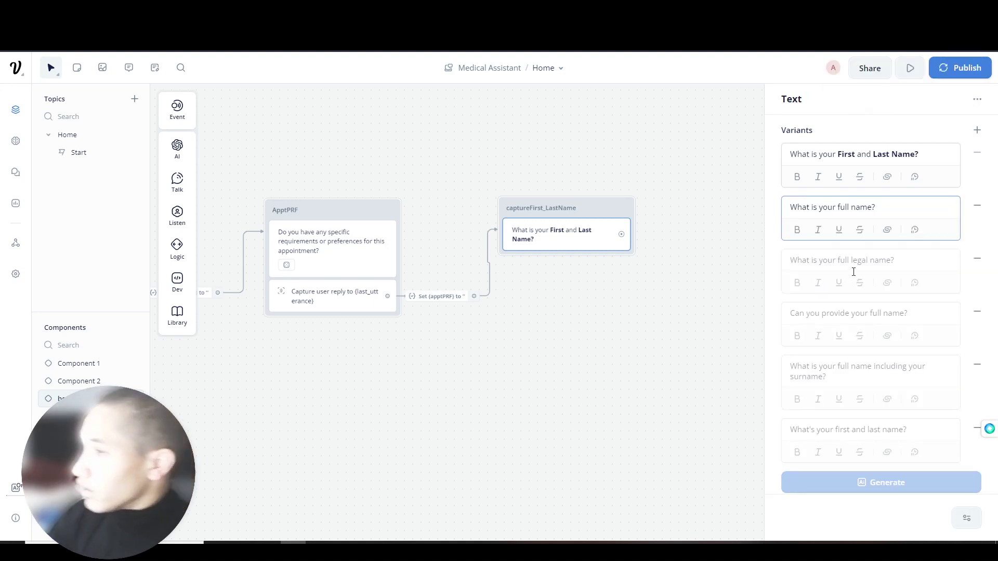
left_click_drag(869, 264, 862, 259)
triple_click(856, 259)
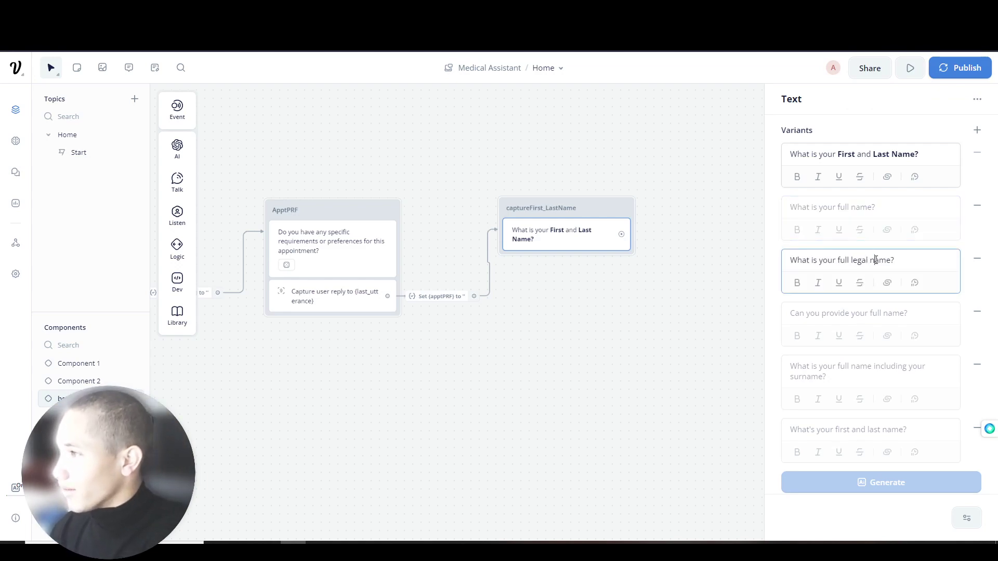
left_click(977, 259)
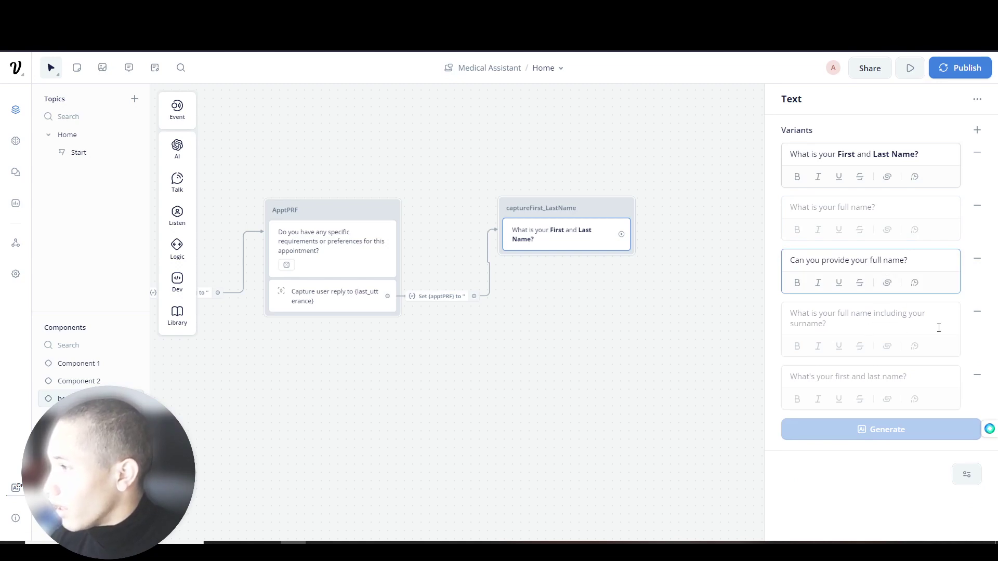
left_click(977, 311)
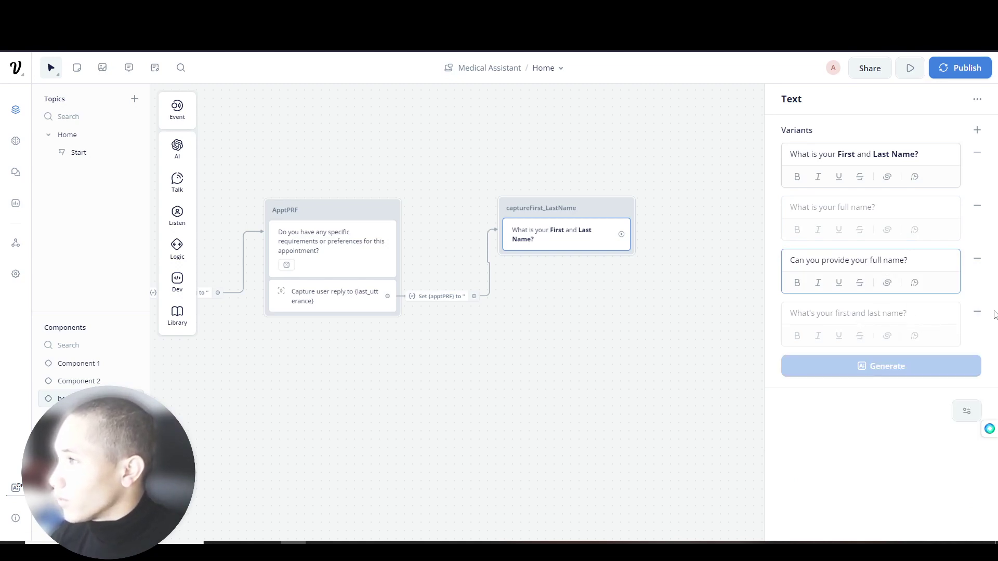
left_click(928, 316)
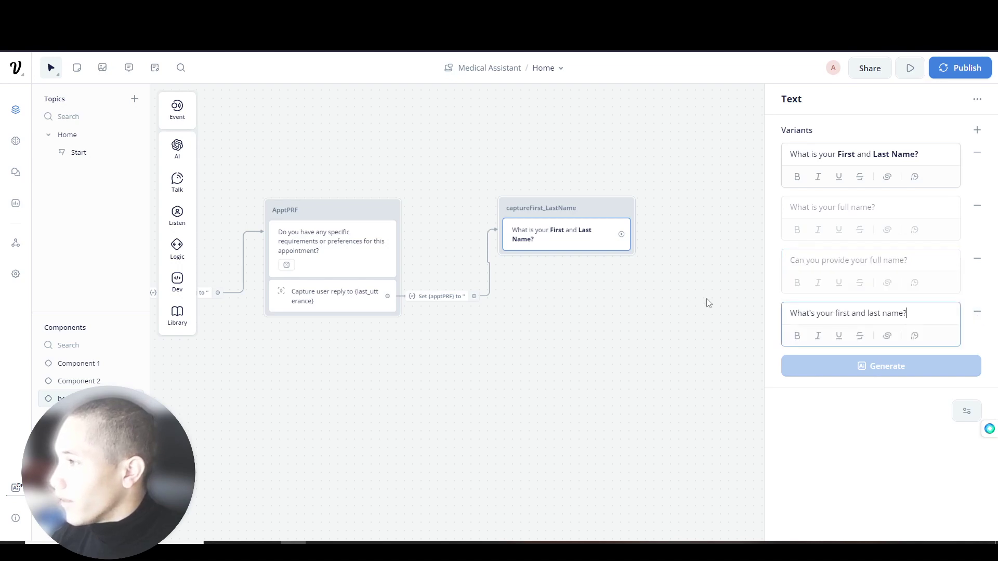
left_click(723, 305)
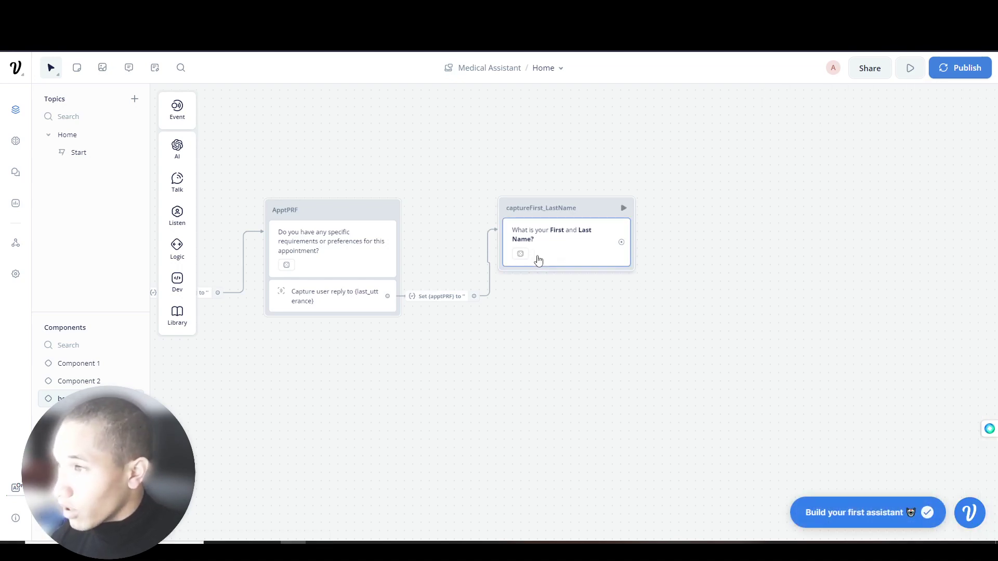
left_click(537, 260)
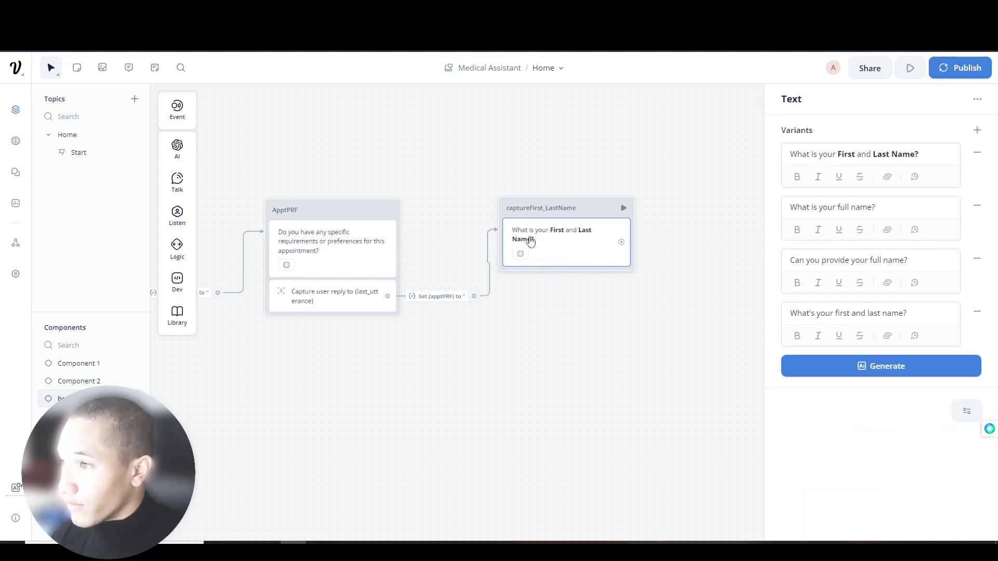
- Delete the captureFirst_LastName block
right_click(586, 250)
left_click(559, 245)
right_click(559, 245)
left_click(546, 239)
right_click(546, 239)
left_click(575, 352)
- Place a Listen > Capture step as a new block connected after ApptPRF
mouse_move(181, 187)
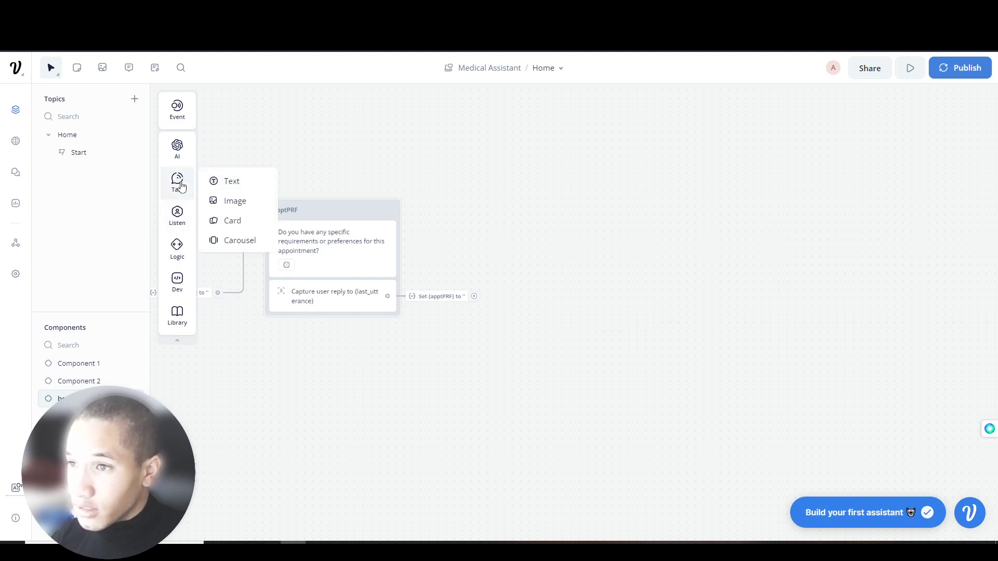
mouse_move(178, 217)
left_click_drag(241, 255, 548, 253)
mouse_move(473, 295)
left_mouse_down()
mouse_move(501, 262)
mouse_move(569, 247)
left_mouse_up()
- Search the capture's entity list for Name, then start creating a new entity
left_click(566, 276)
left_click(960, 156)
left_click(975, 154)
left_click(978, 154)
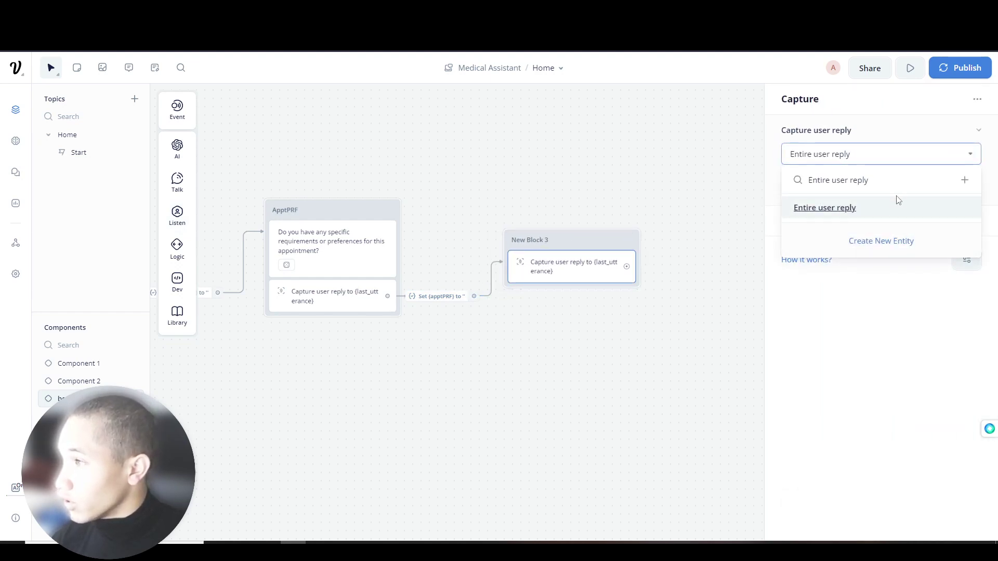
key("ctrl+a")
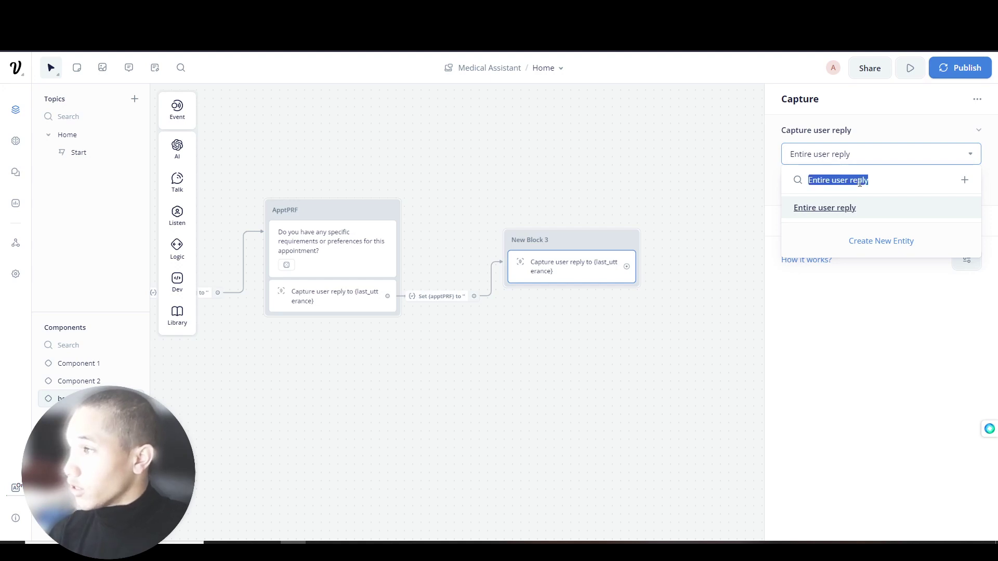
key("BackSpace")
type("Name")
key("BackSpace")
key("BackSpace")
key("BackSpace")
key("BackSpace")
type("Nam")
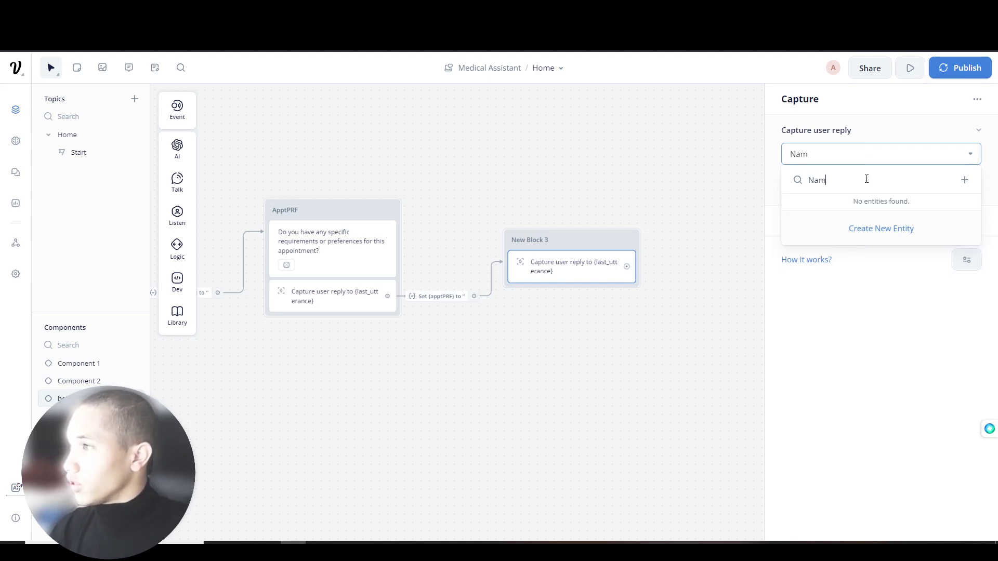
key("BackSpace")
key("BackSpace")
key("BackSpace")
left_click(879, 240)
- Create a Name-type entity called captureF_LastName for the capture step
left_click(445, 133)
left_click(456, 187)
left_click(442, 290)
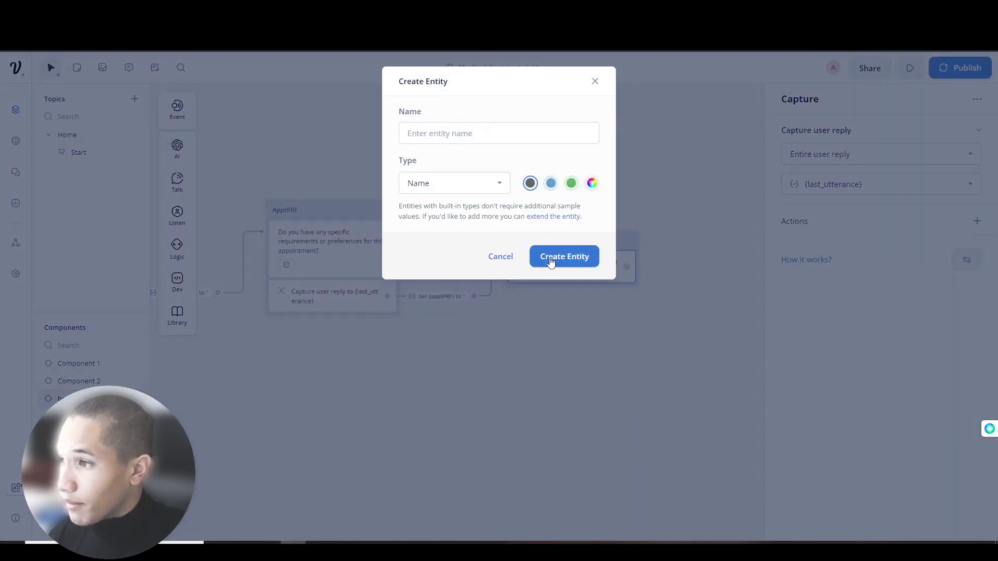
left_click(462, 130)
type("captureF_")
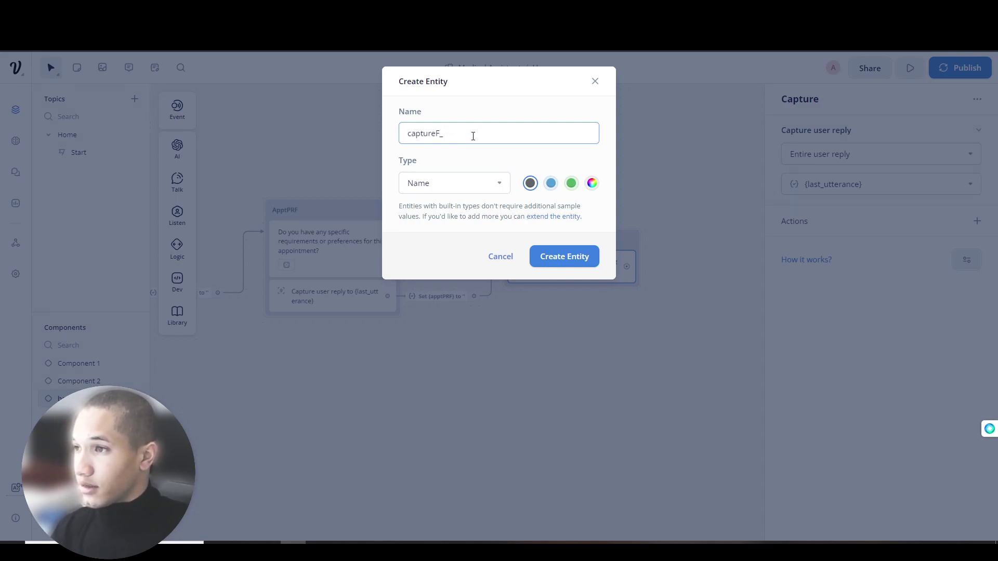
type("LastName")
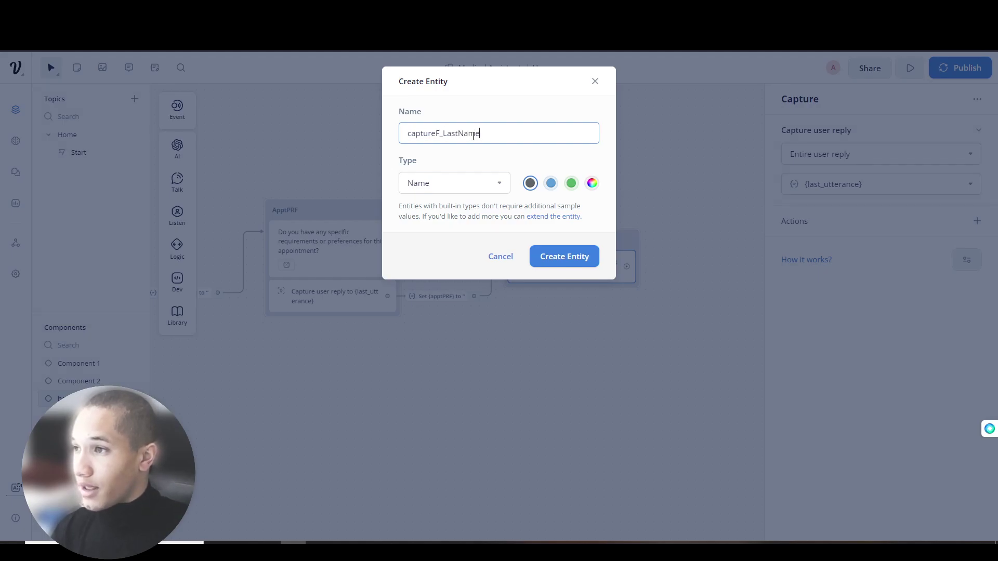
left_click(563, 256)
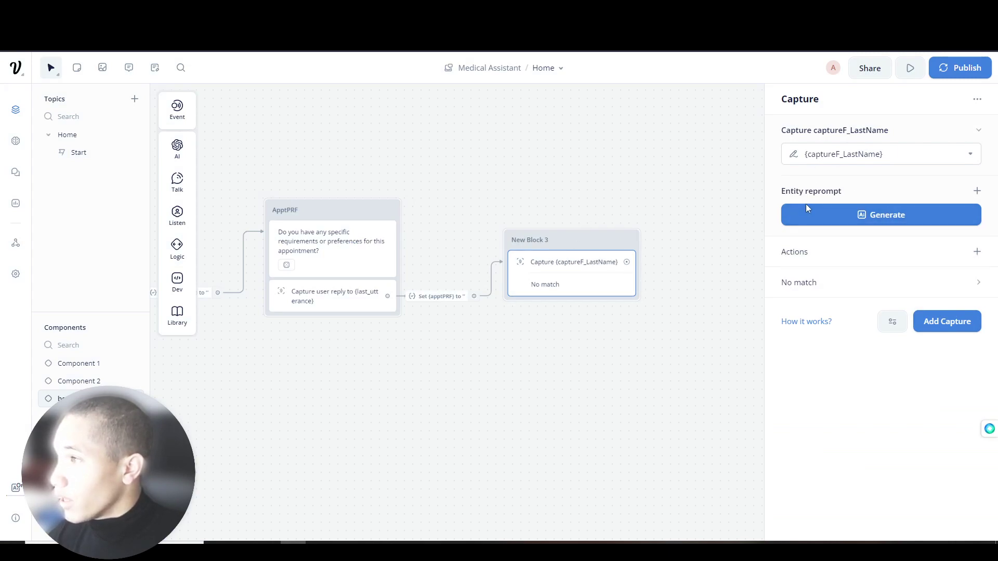
- Generate the reprompt 'Can you please confirm your captureF_LastName?' and add a text reply above the capture
left_click(823, 216)
left_click(899, 192)
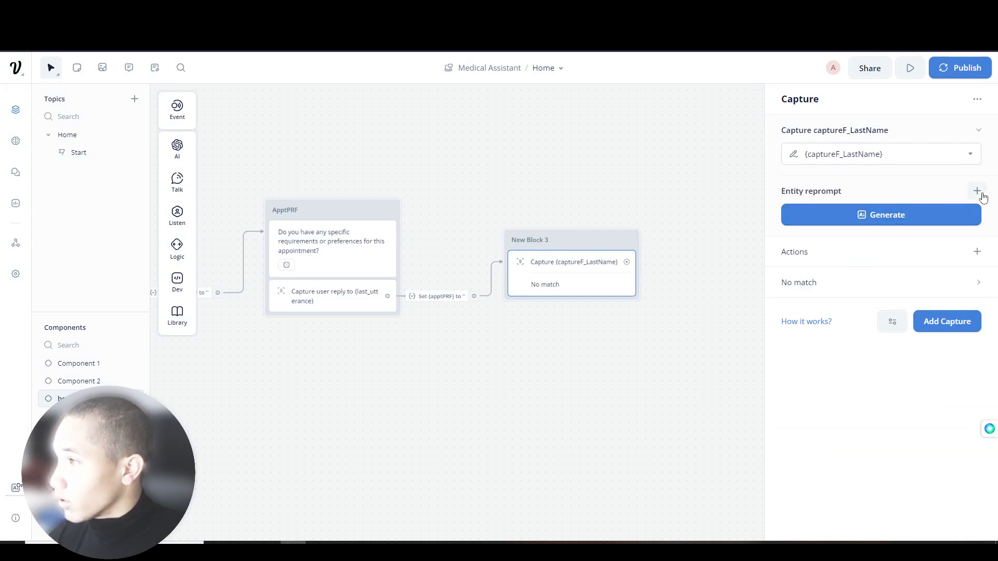
left_click(895, 216)
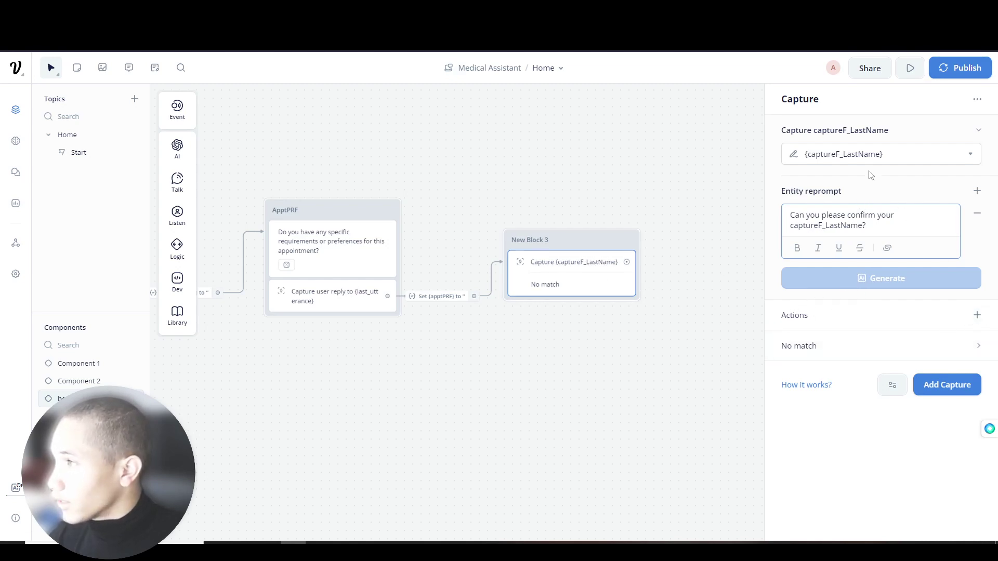
mouse_move(177, 181)
left_click_drag(232, 180, 579, 263)
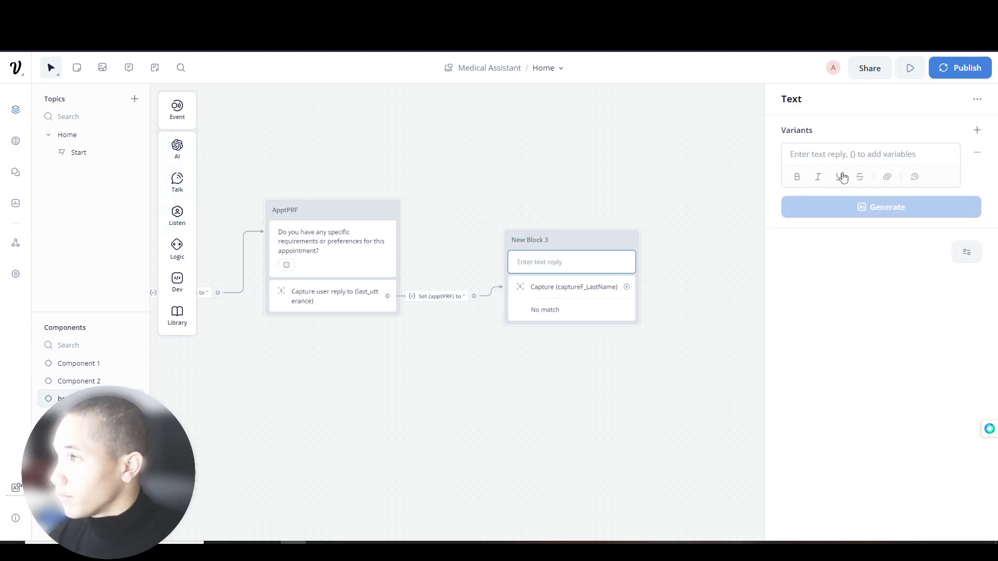
- Write 'What is your First and Last Name?' with First bolded, and generate five variants
type("{\"$type\":\"voiceflow.com:project.clipboard\",\"$version\":\"v1.1218.3-alpha.0\",\"data\":\"U2FsdGVkX1/ng5tKnl0VTw8586TURbm+5+te3zjCB6pm4N5pXrbL+94t0LUdWk3M\"}")
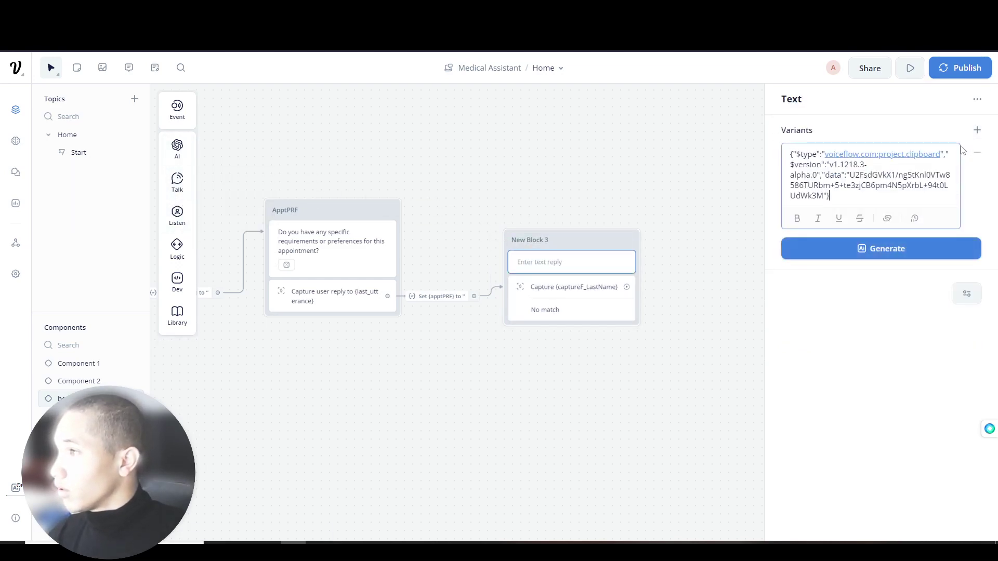
key("ctrl+z")
type("What is")
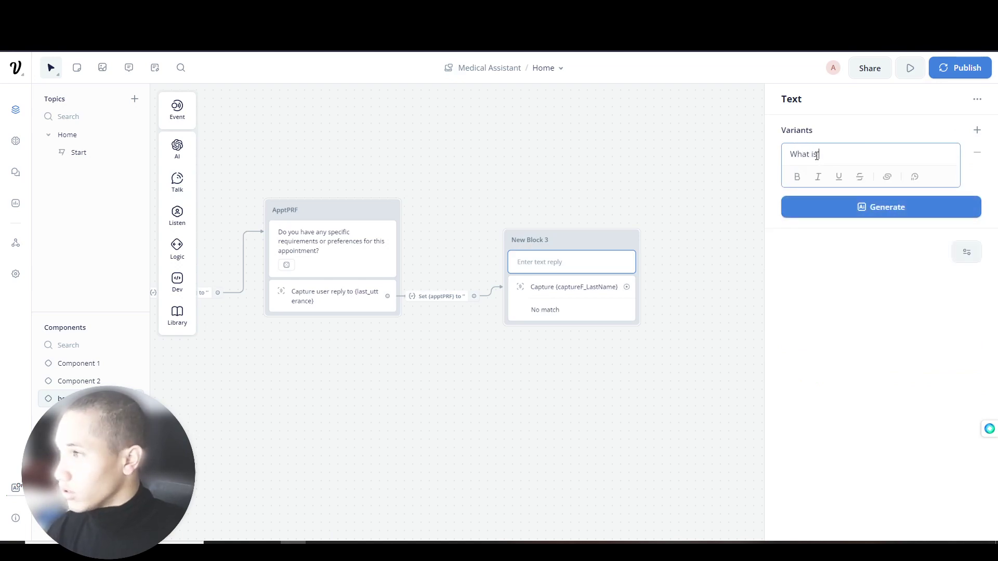
type(" your First and Last Nam")
mouse_move(915, 155)
left_mouse_down()
mouse_move(838, 155)
mouse_move(932, 163)
left_mouse_up()
left_click(838, 155)
key("ctrl+b")
key("ctrl+b")
left_click(913, 213)
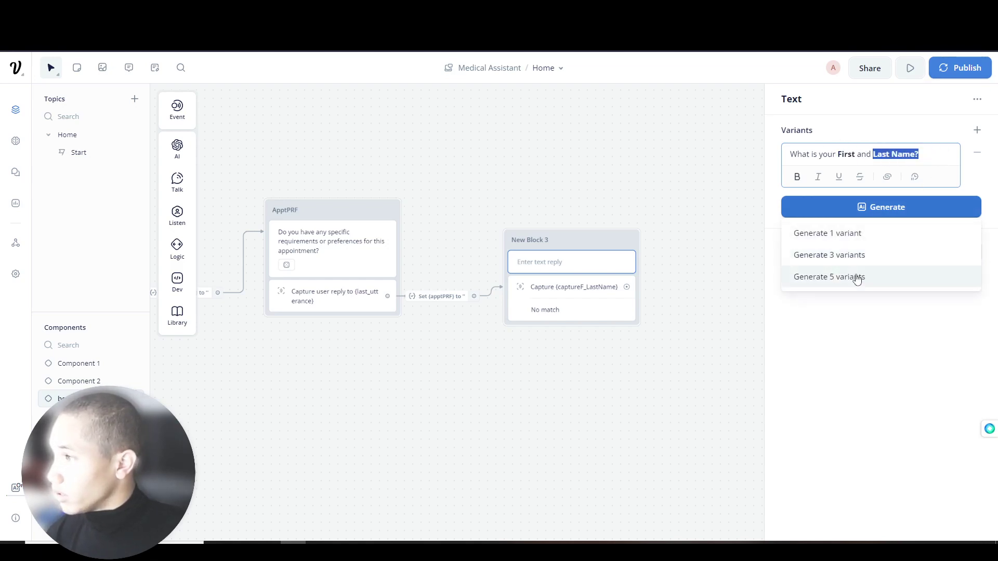
left_click(853, 279)
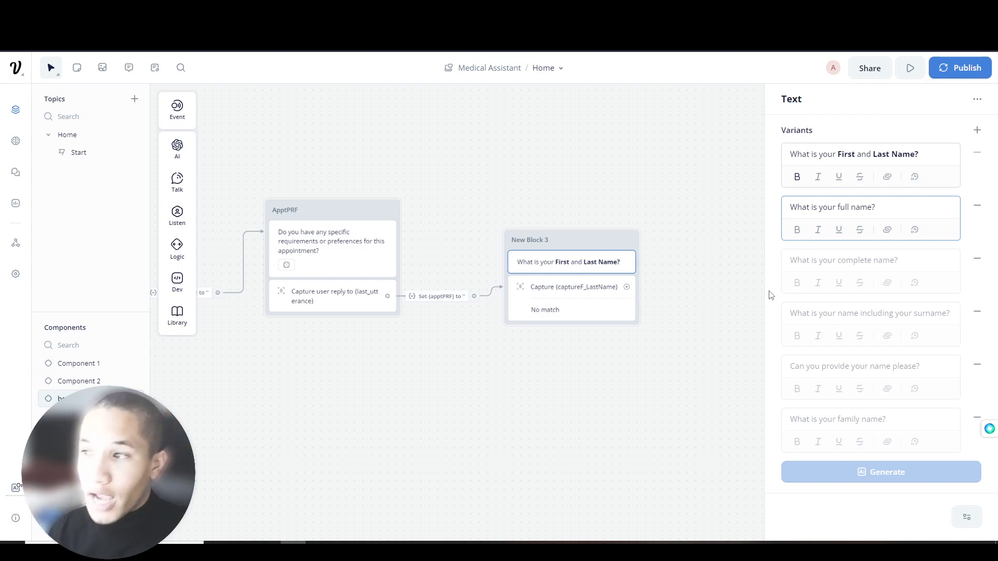
- Rename New Block 3 to captureFirst_LastName
double_click(544, 240)
type("w")
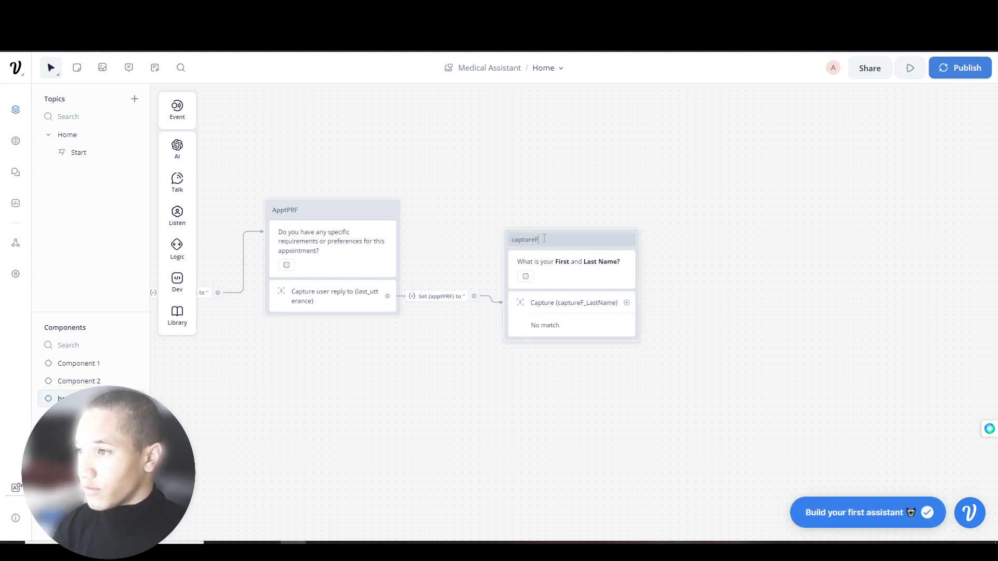
type("me")
left_click(590, 268)
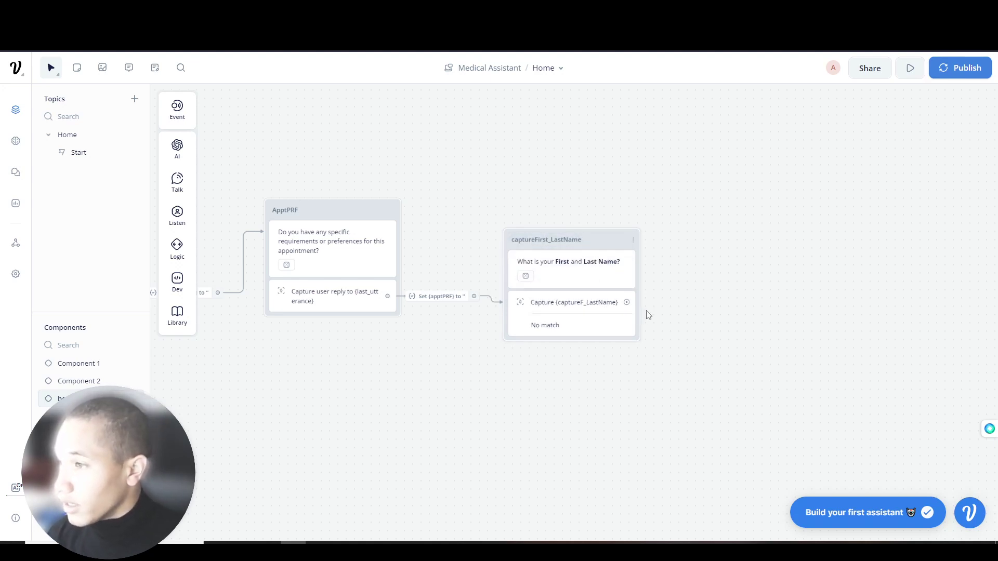
left_click_drag(627, 302, 696, 269)
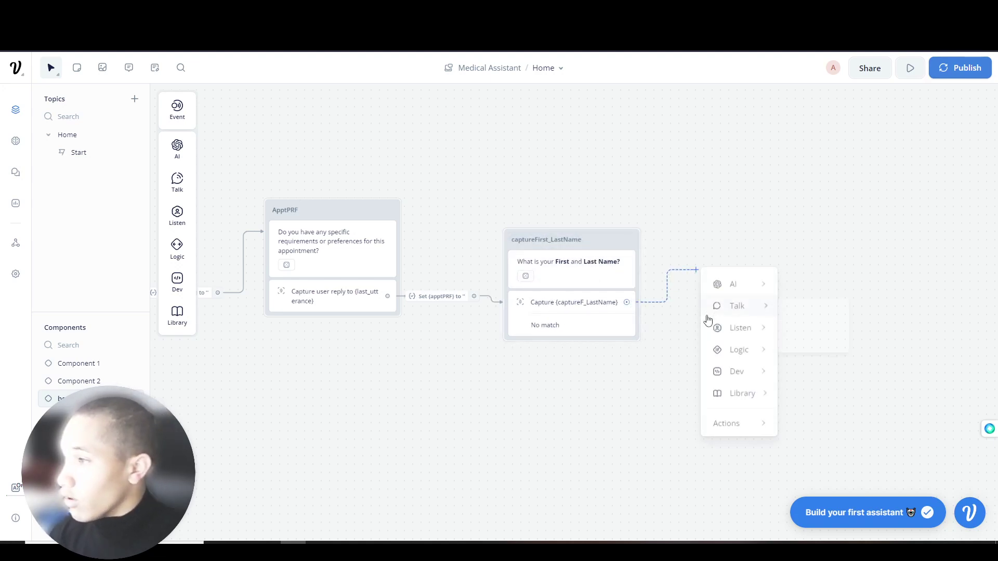
- Add a new text block, New Block 4, after the name capture
left_click(580, 306)
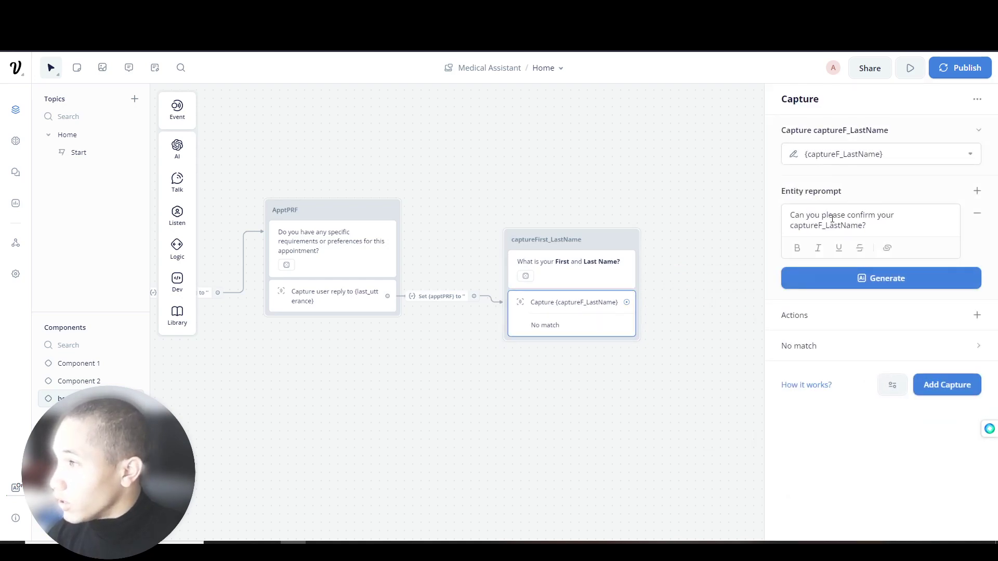
left_click(976, 316)
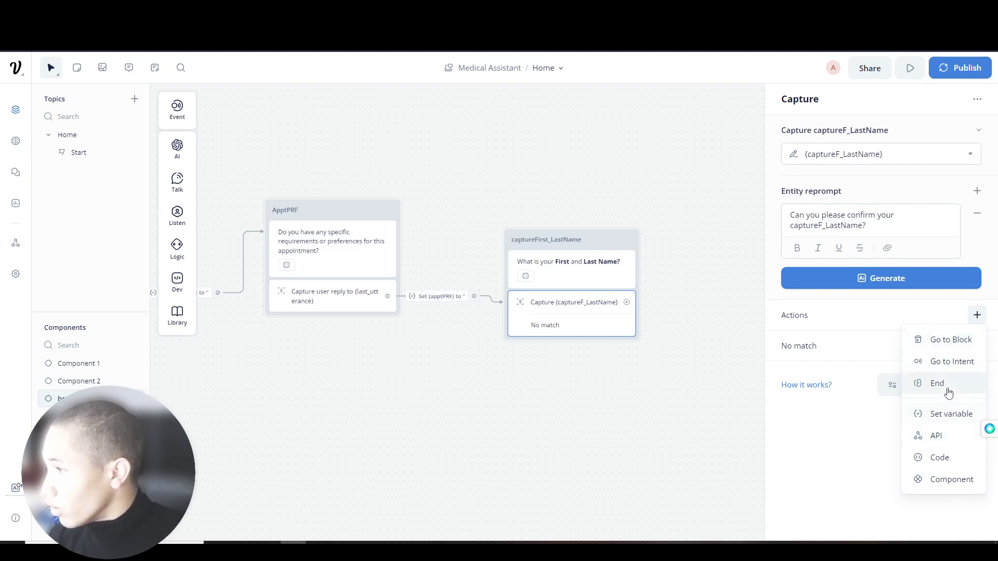
left_click(699, 298)
left_click_drag(626, 302, 670, 203)
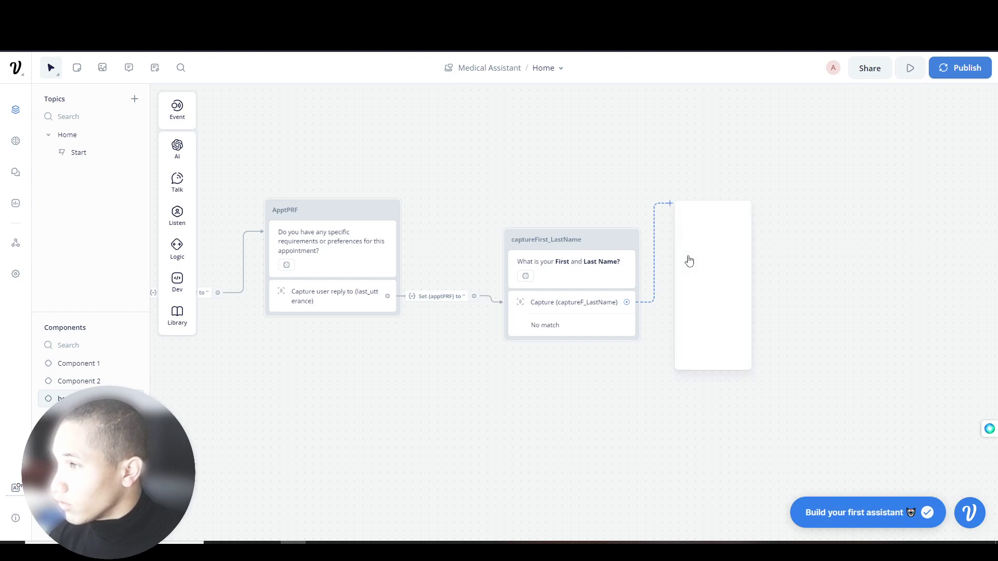
mouse_move(708, 218)
mouse_move(722, 238)
left_click(780, 241)
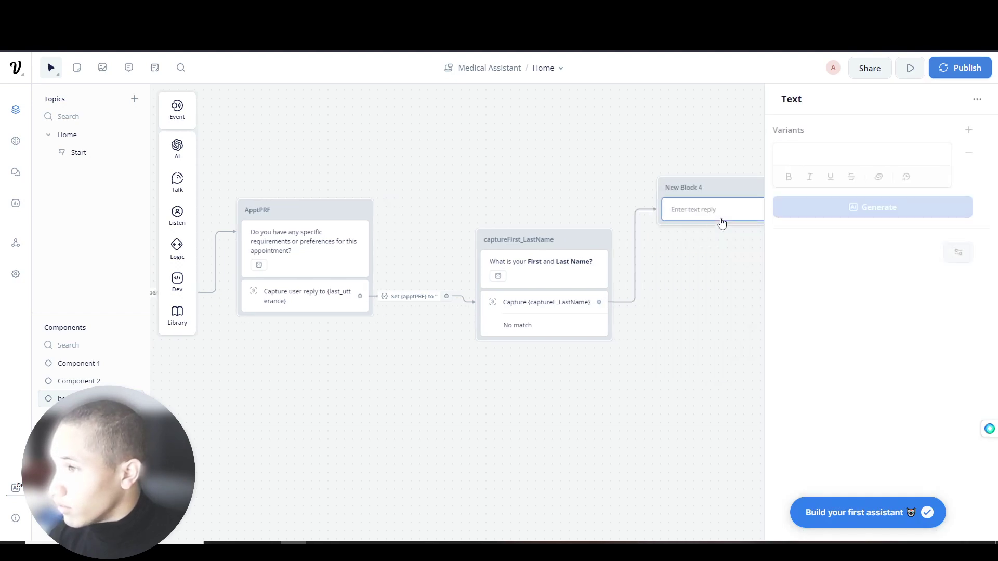
left_click_drag(688, 196, 698, 235)
- Remove the accidental extra text step from New Block 4, keeping one text reply
right_click(694, 234)
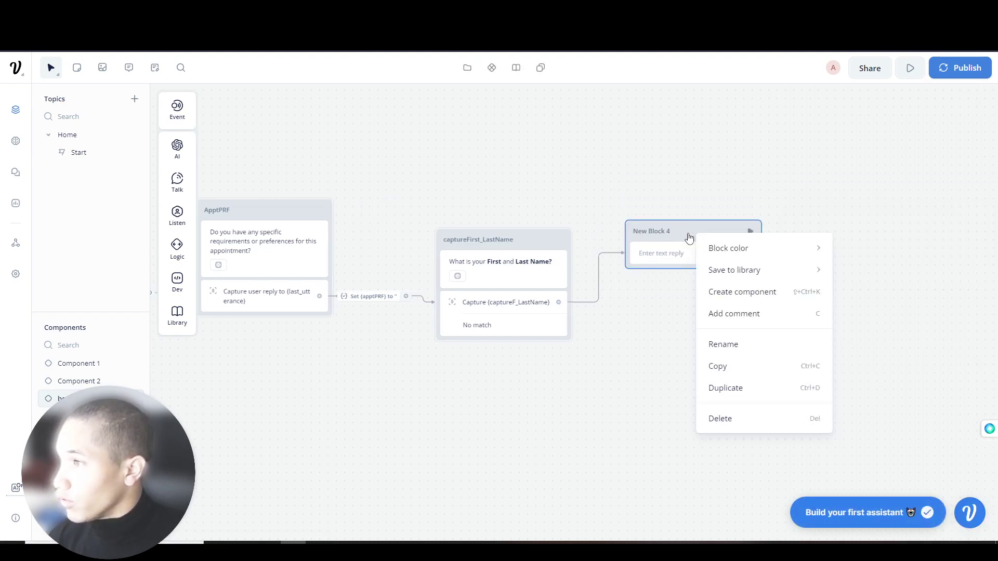
left_click(688, 236)
right_click(684, 237)
left_click(671, 239)
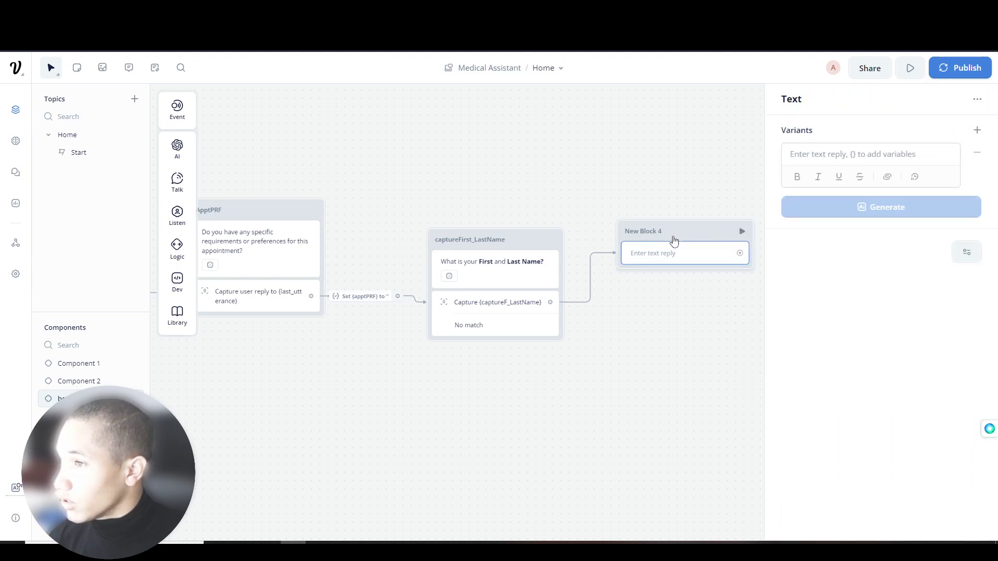
mouse_move(177, 180)
left_click_drag(224, 181, 693, 271)
right_click(688, 275)
left_click(704, 392)
left_click(677, 259)
left_click(977, 99)
left_click(682, 252)
right_click(642, 253)
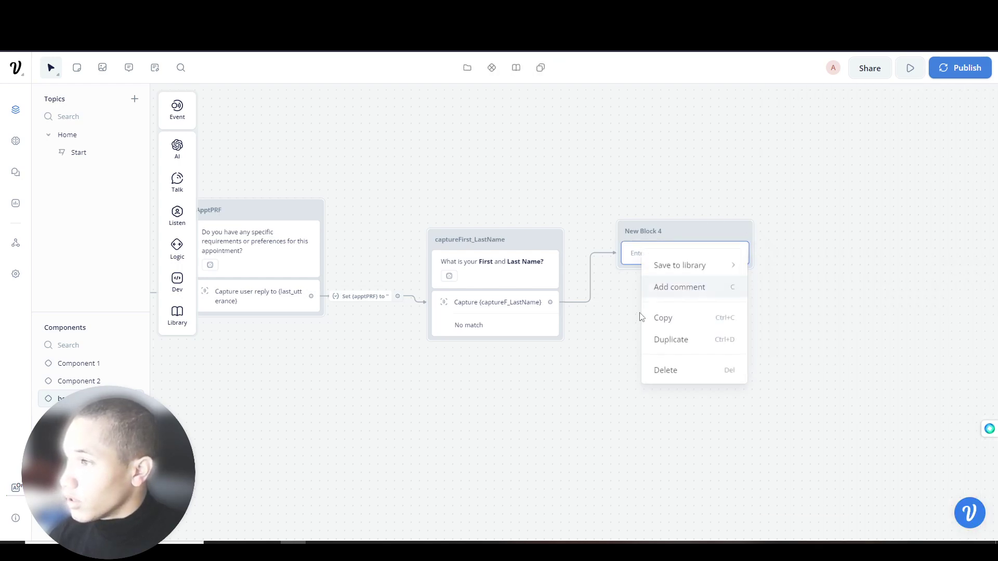
left_click(691, 248)
- Write 'What is your Email Address?' and generate five alternative phrasings
left_click(834, 164)
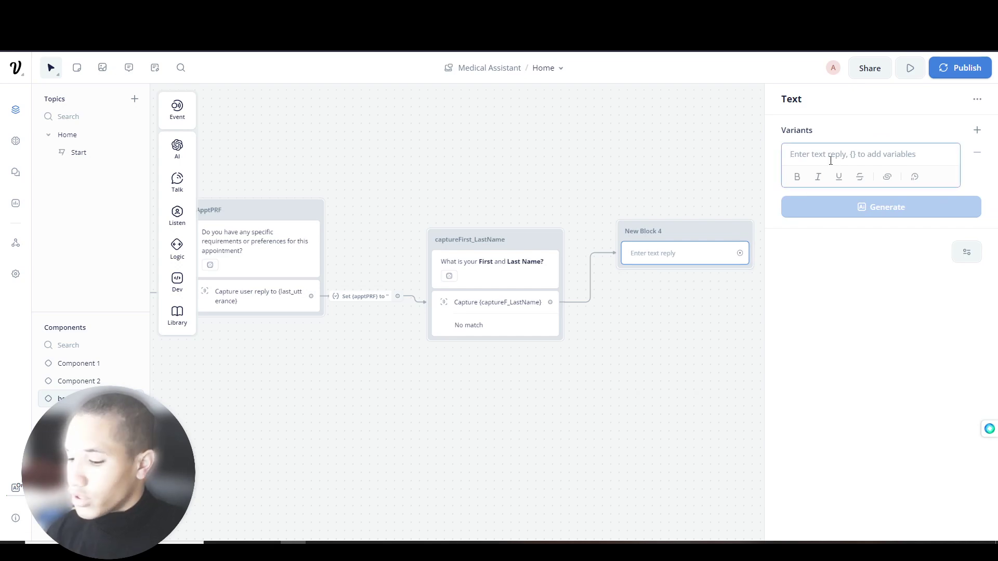
type("What is your Email Add")
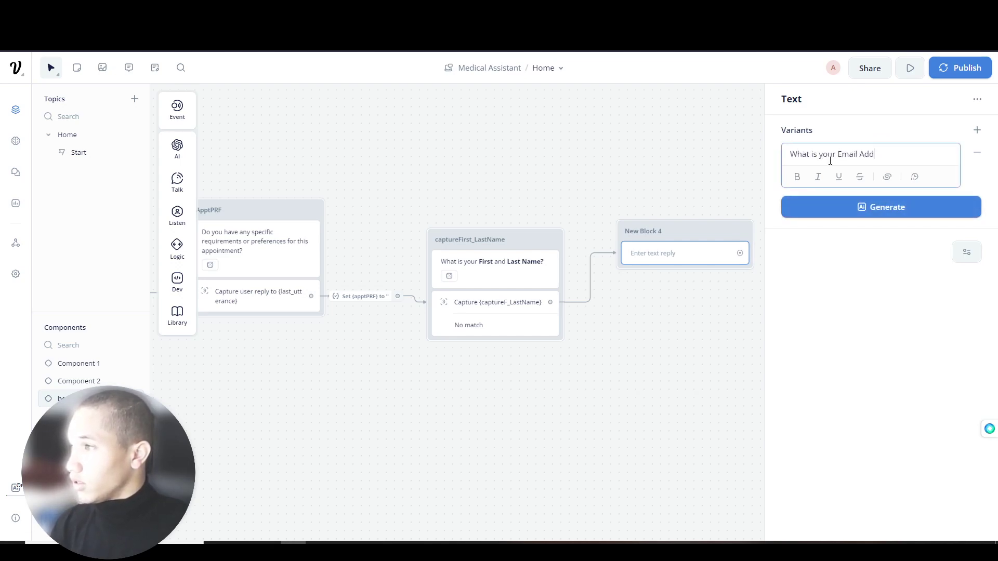
left_click(880, 207)
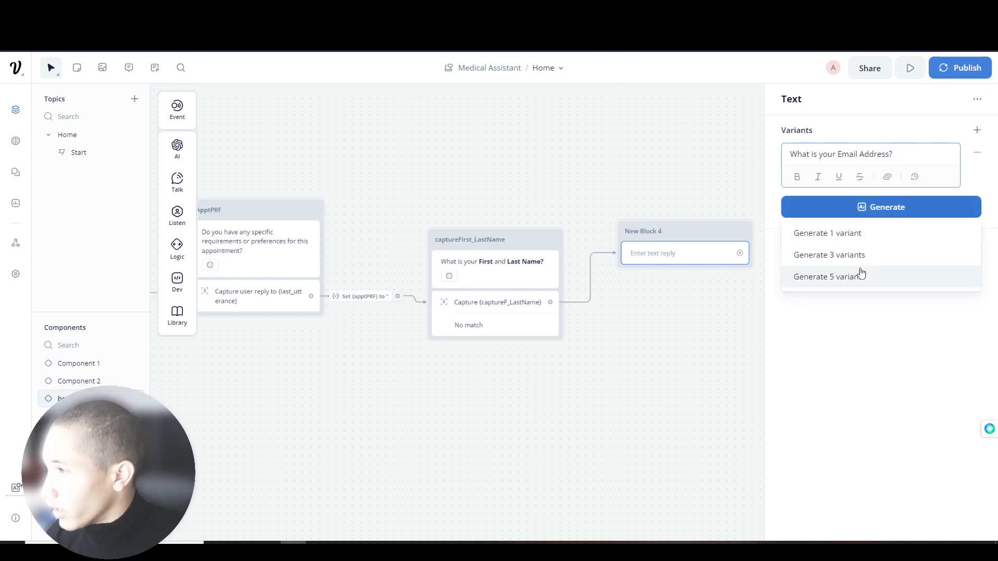
left_click(857, 276)
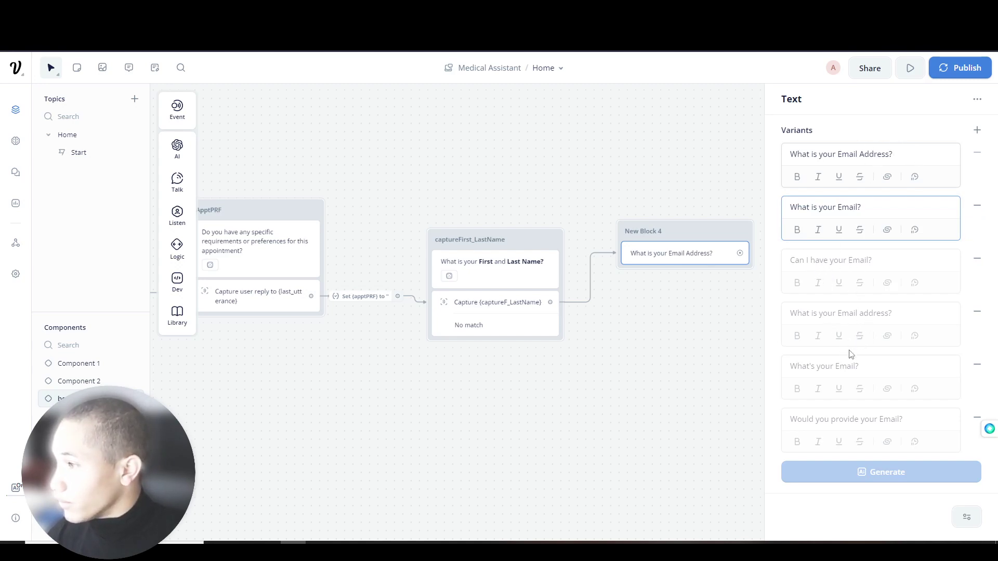
- Delete two email variants and change one to 'Would you provide your Email Please?' with bolding
left_click(977, 259)
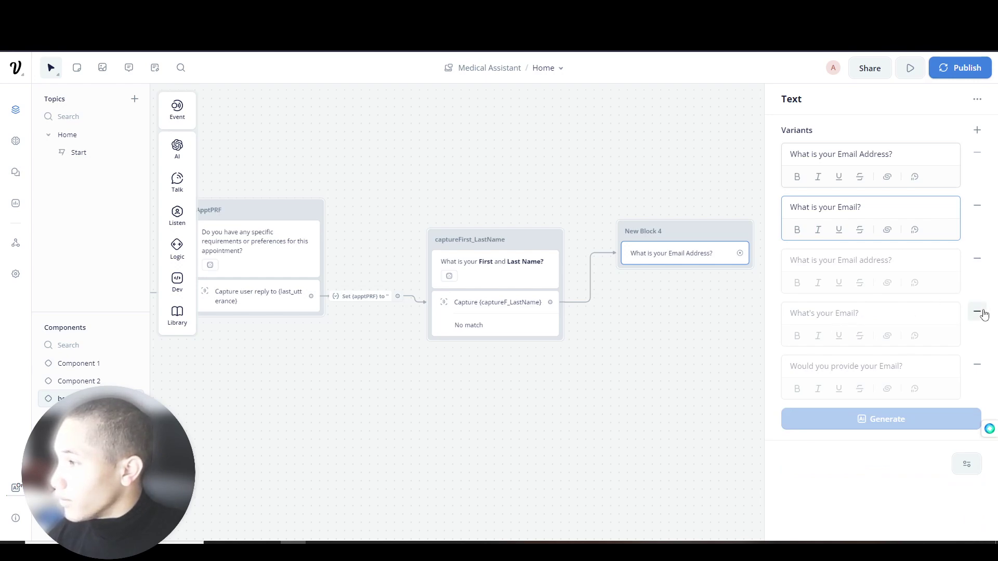
left_click(977, 311)
left_click(901, 314)
type("Please")
left_click_drag(882, 306, 928, 313)
key("ctrl+b")
left_click(709, 299)
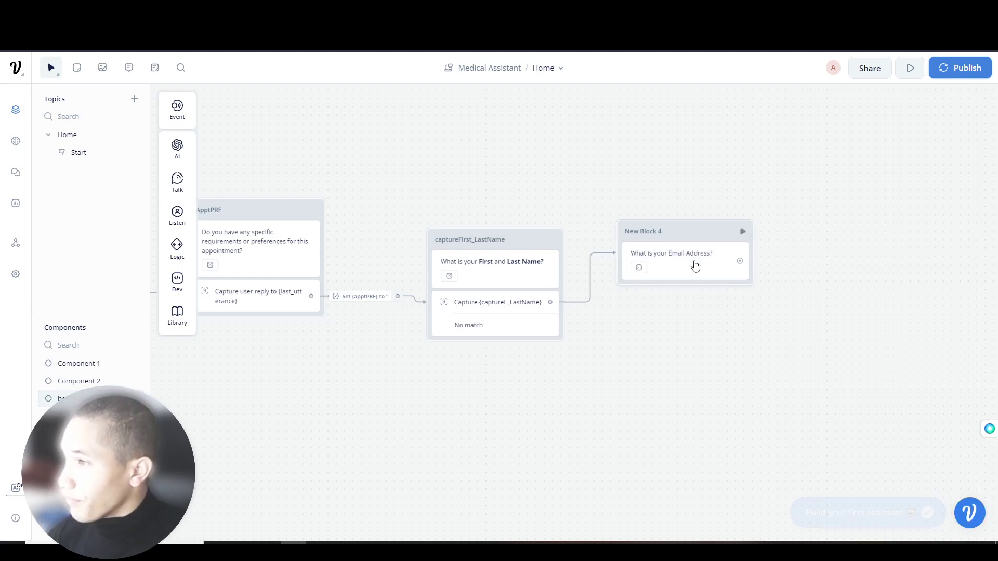
- Rename the block captureEmail and add a Capture step to it
double_click(640, 233)
type("CP")
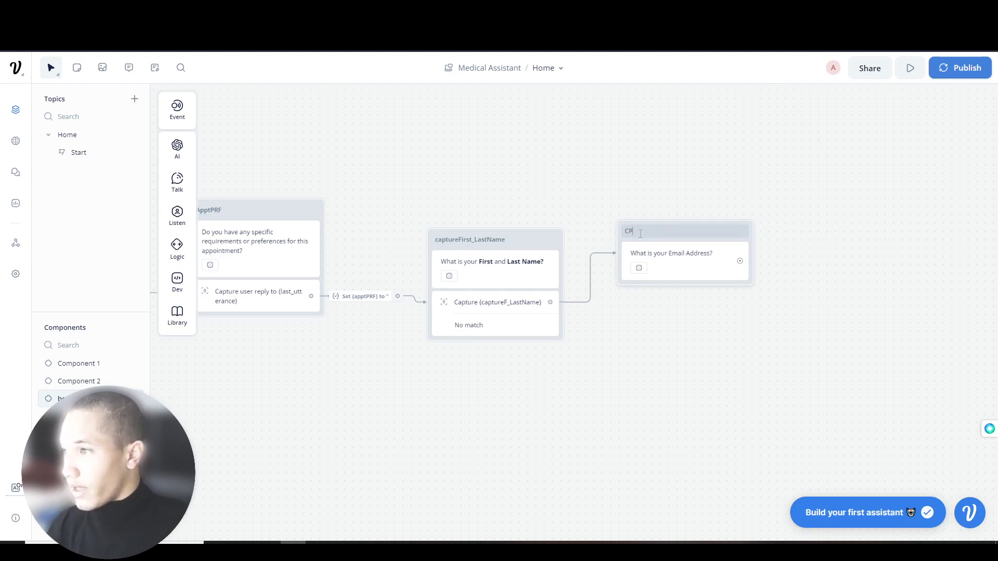
type("ptureEmail")
key("Return")
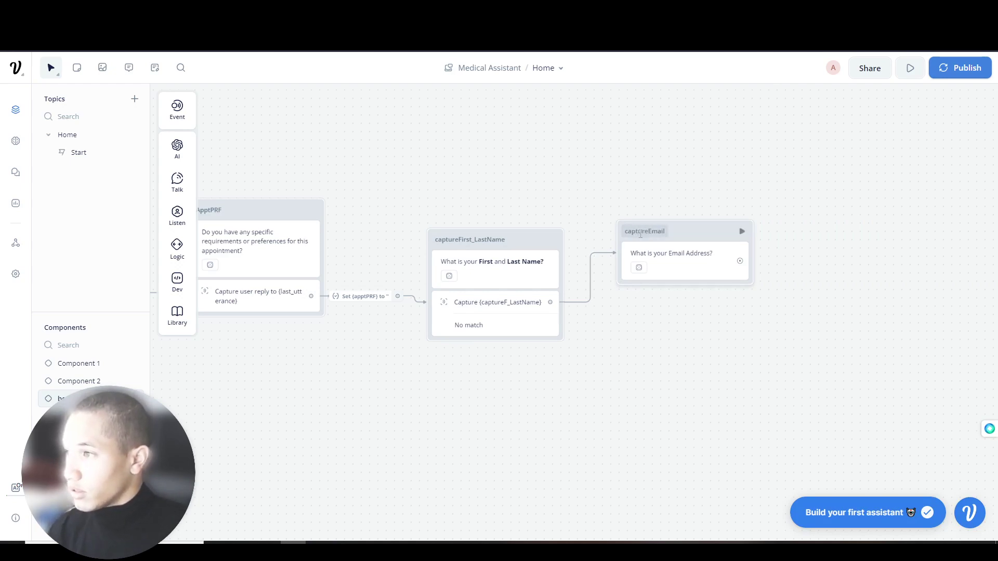
mouse_move(177, 184)
left_click_drag(228, 183, 187, 178)
mouse_move(180, 216)
left_click_drag(239, 253, 676, 297)
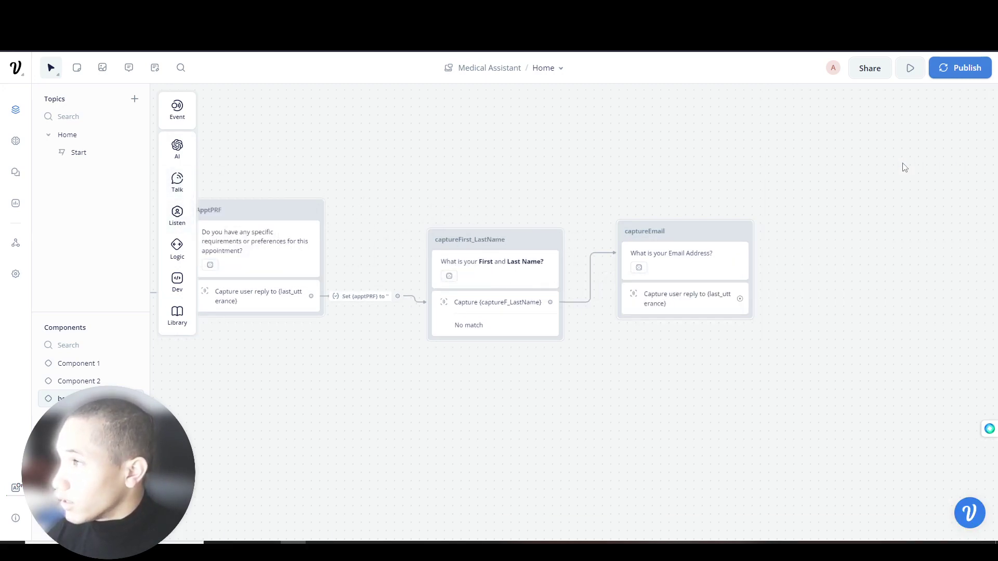
- Create a blue Email-type entity named captureEmail as the email block's capture target
left_click(691, 296)
double_click(841, 156)
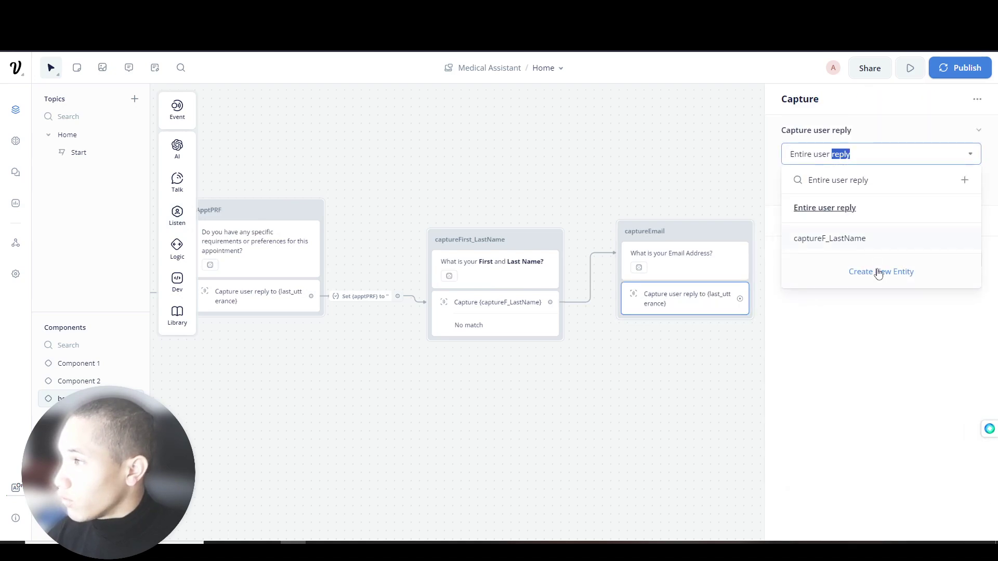
left_click(878, 271)
left_click(488, 132)
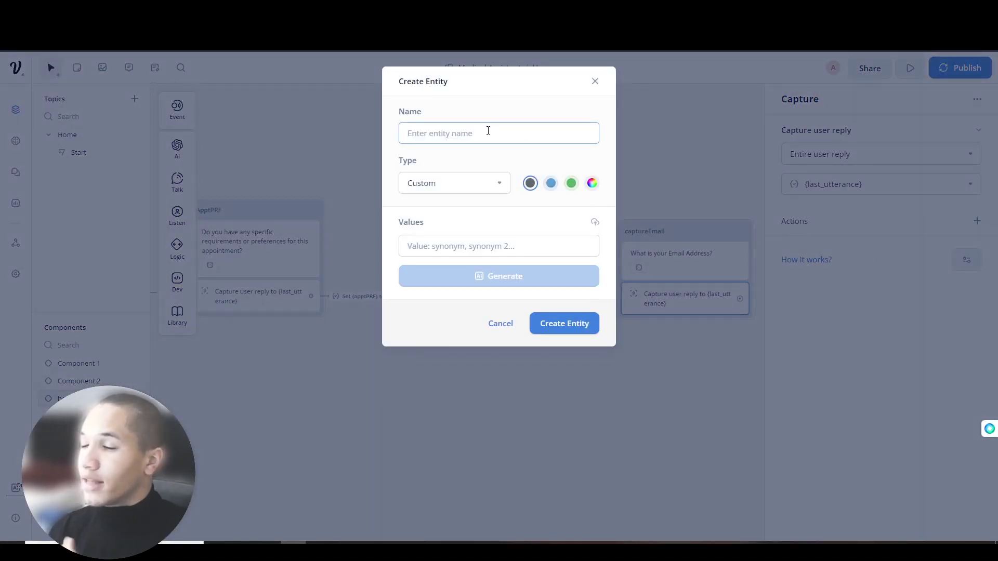
type("captureEmail")
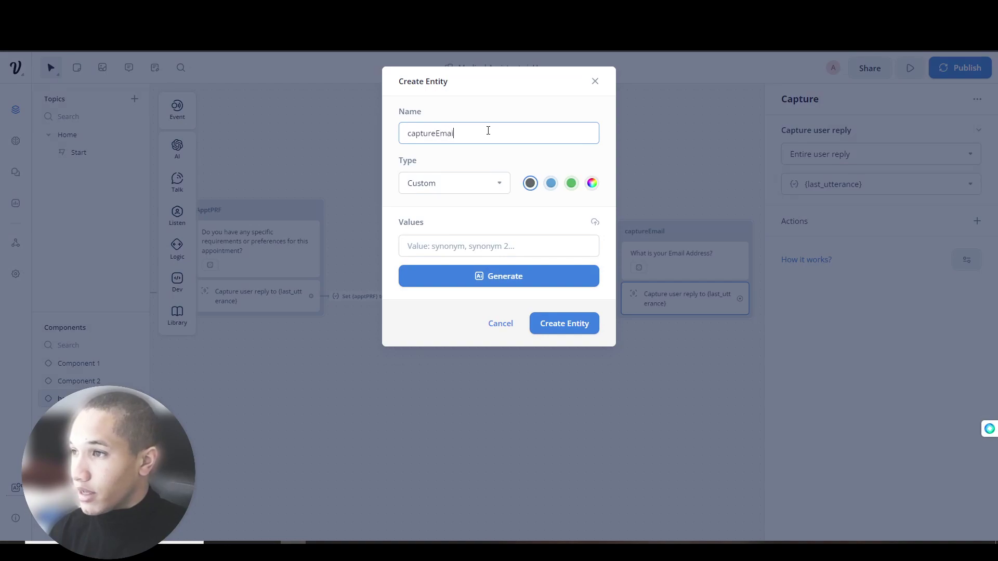
left_click(444, 182)
scroll(438, 293, "down", 2)
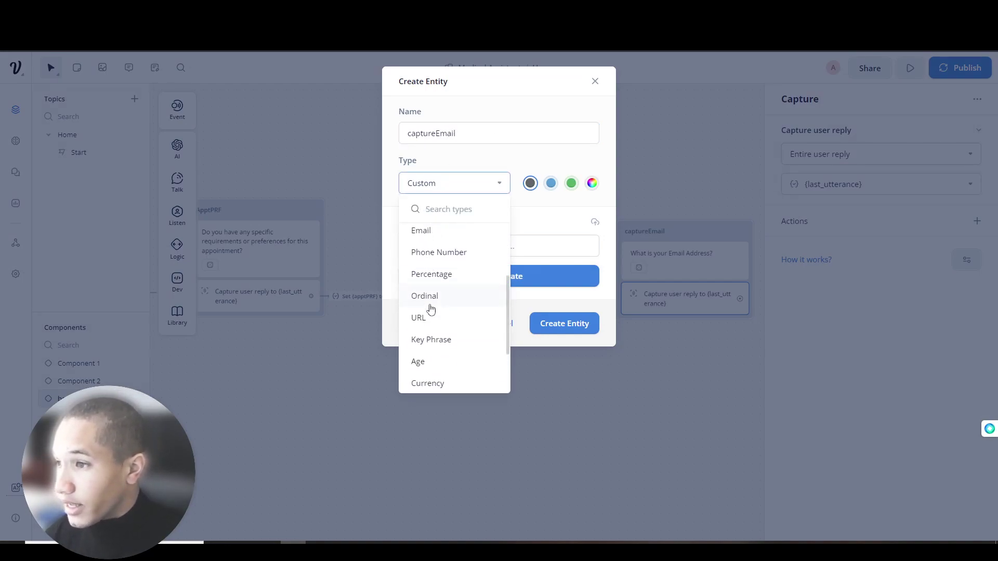
left_click(423, 230)
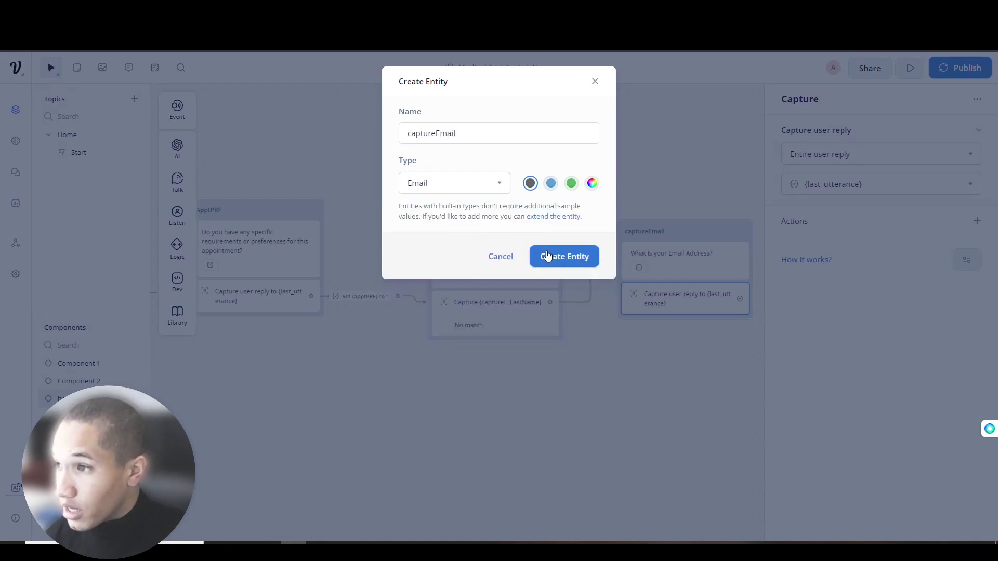
left_click(551, 183)
left_click(565, 257)
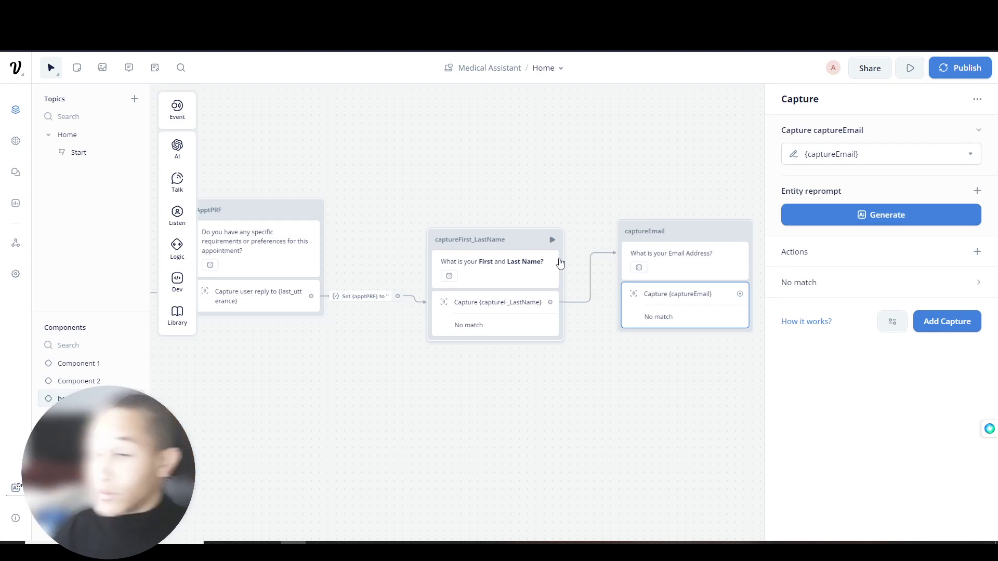
- Generate five reprompts for the captureEmail capture step
left_click_drag(692, 181, 491, 188)
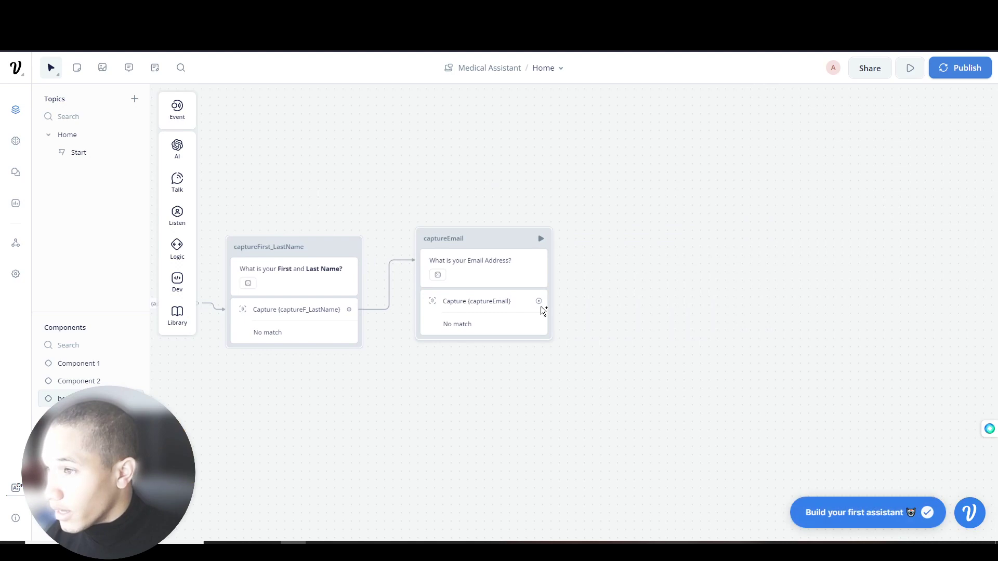
left_click(542, 312)
left_click(873, 221)
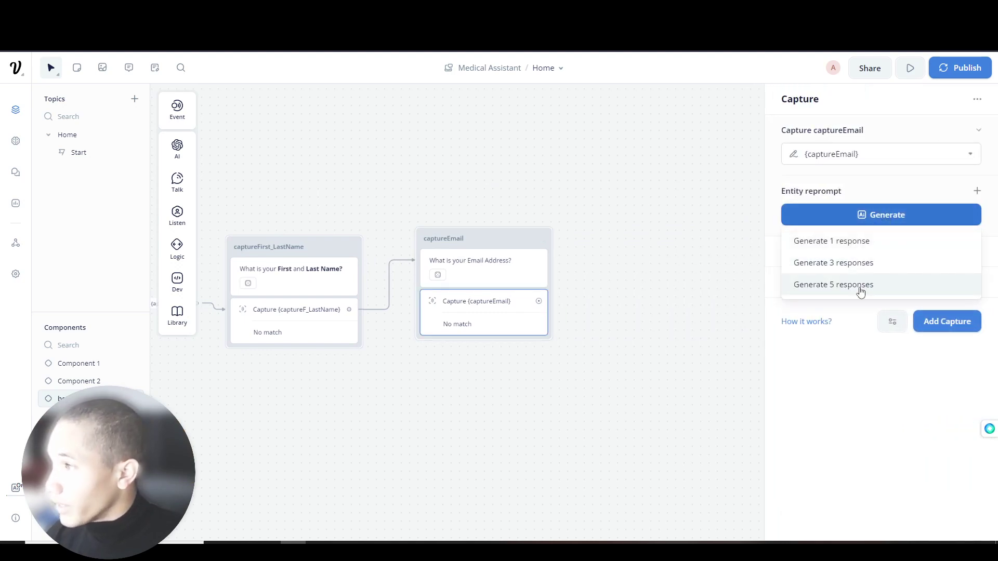
left_click(841, 263)
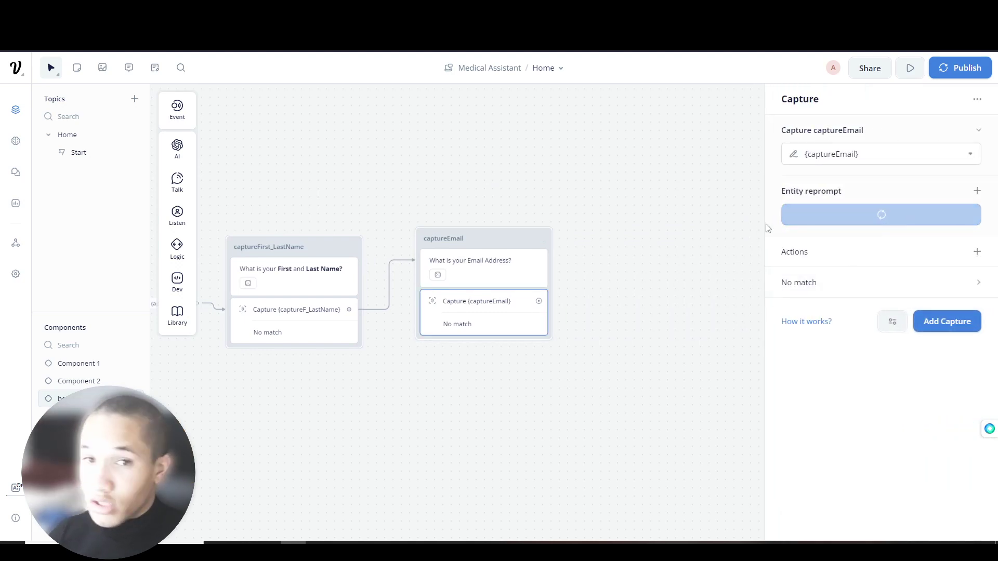
left_click(695, 267)
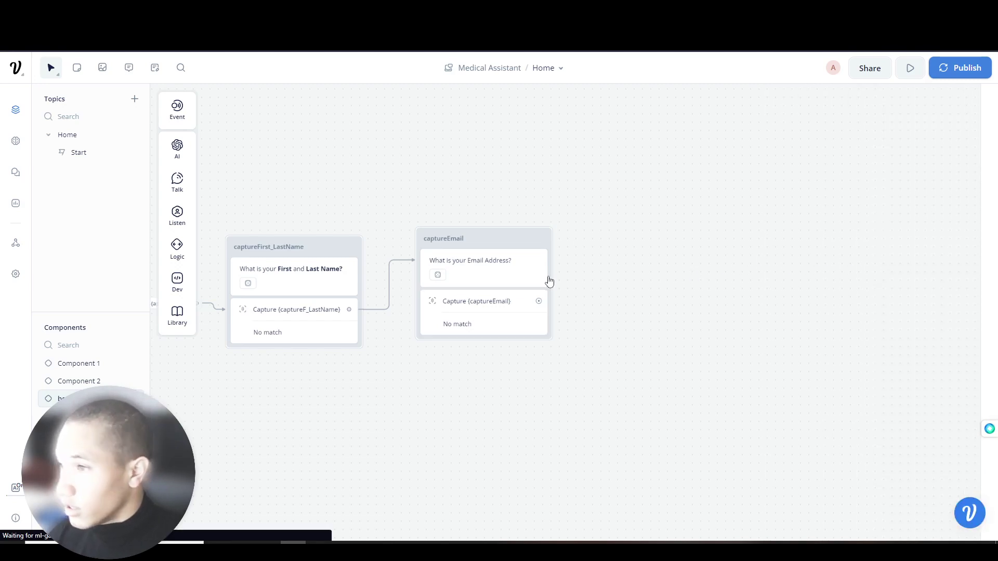
- Add a text block after captureEmail and name it capturePhoneNumber
left_click_drag(484, 303, 564, 274)
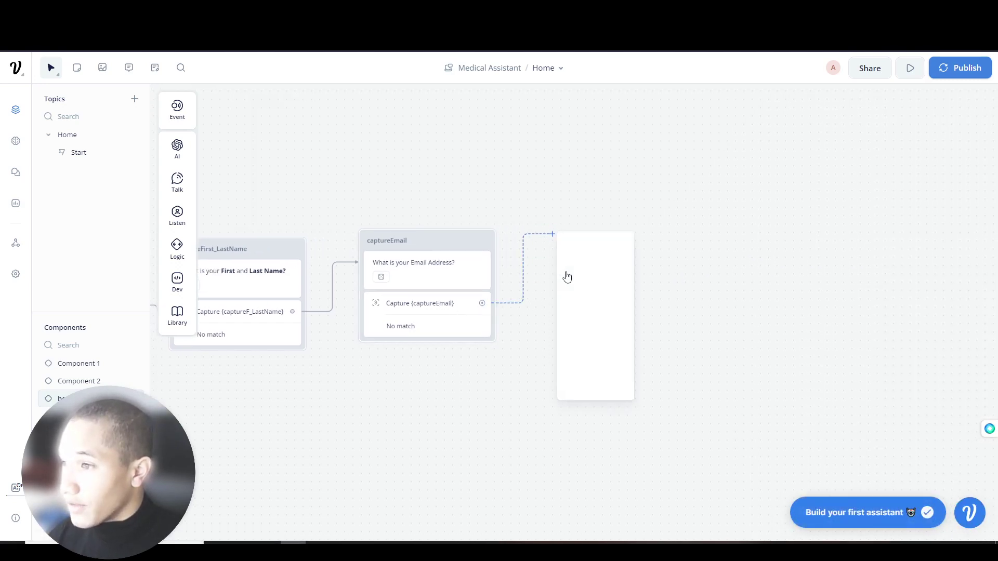
mouse_move(597, 268)
left_click(657, 273)
double_click(611, 218)
key("ctrl+a")
type("capturePhoneNumber")
- Replace the block's text with the pasted question asking permission to message the user's phone
left_click(608, 241)
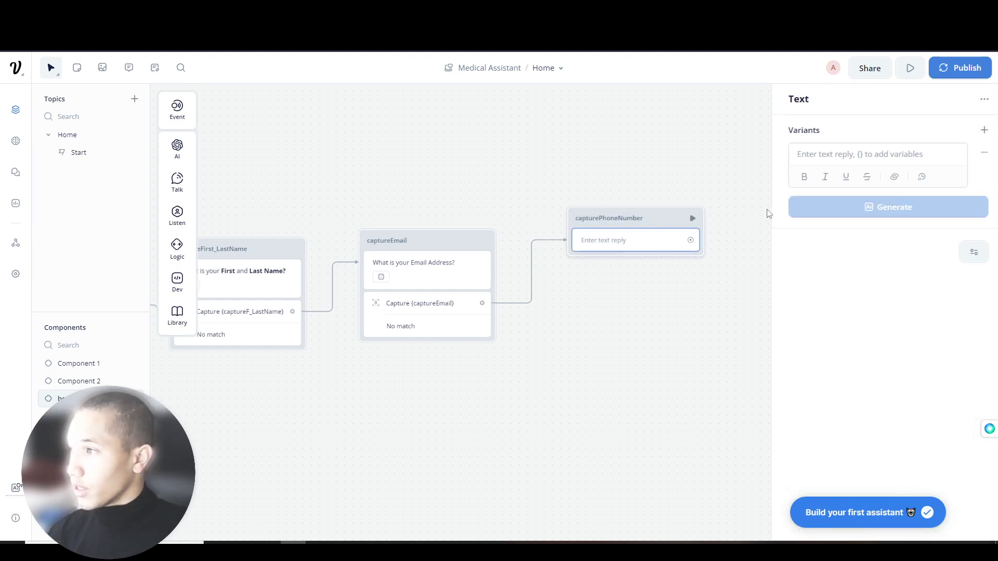
left_click(839, 165)
type("What")
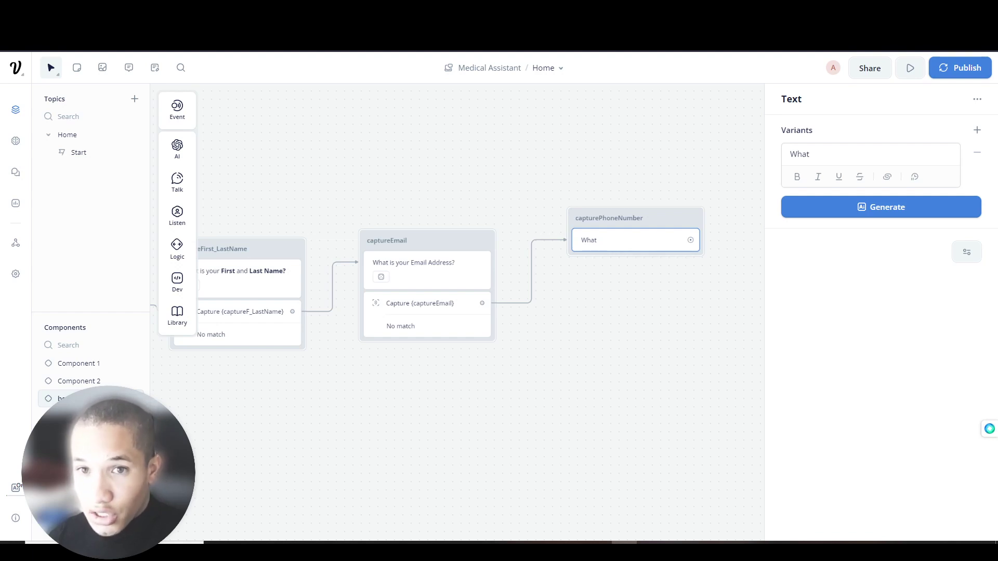
mouse_move(189, 163)
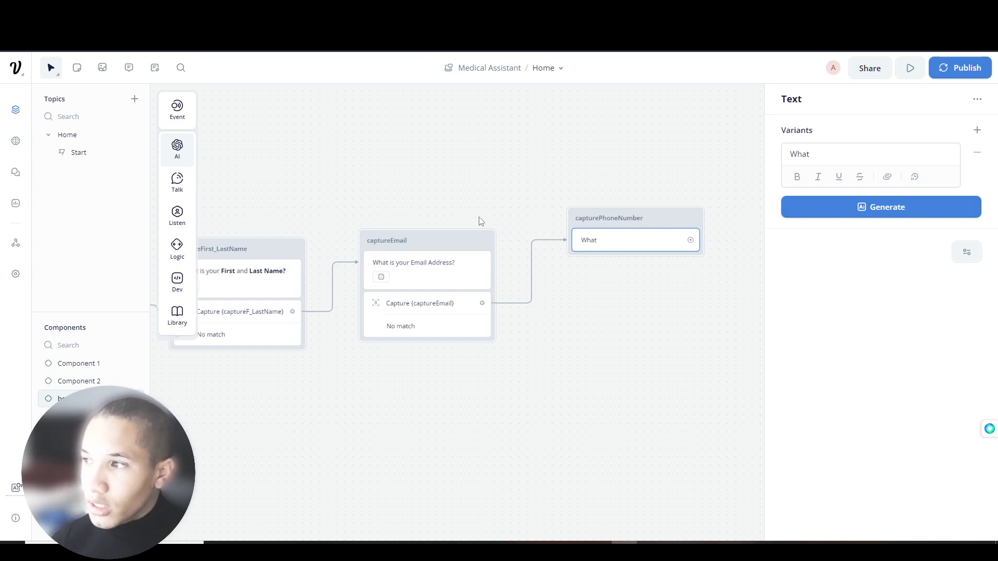
right_click(598, 246)
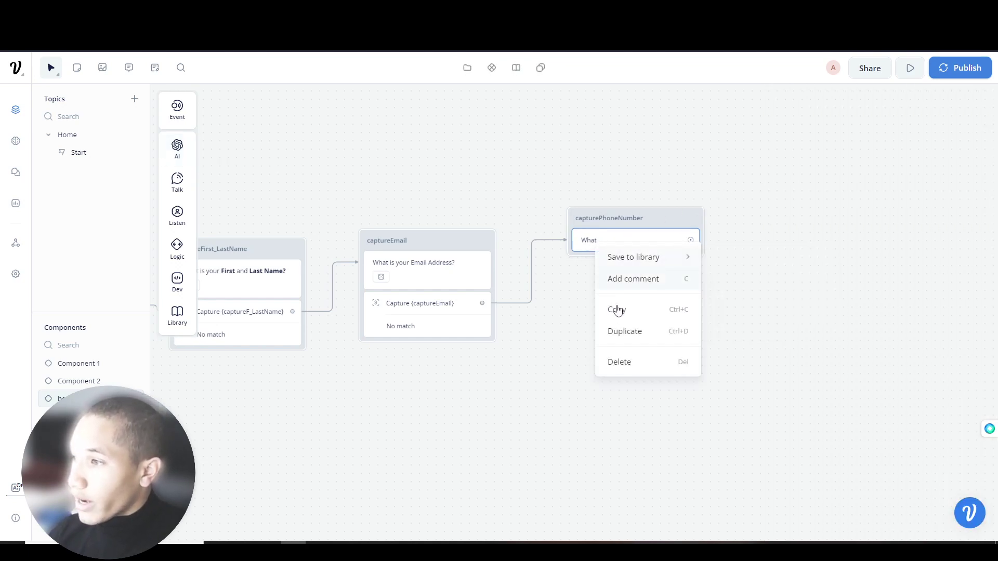
left_click(613, 239)
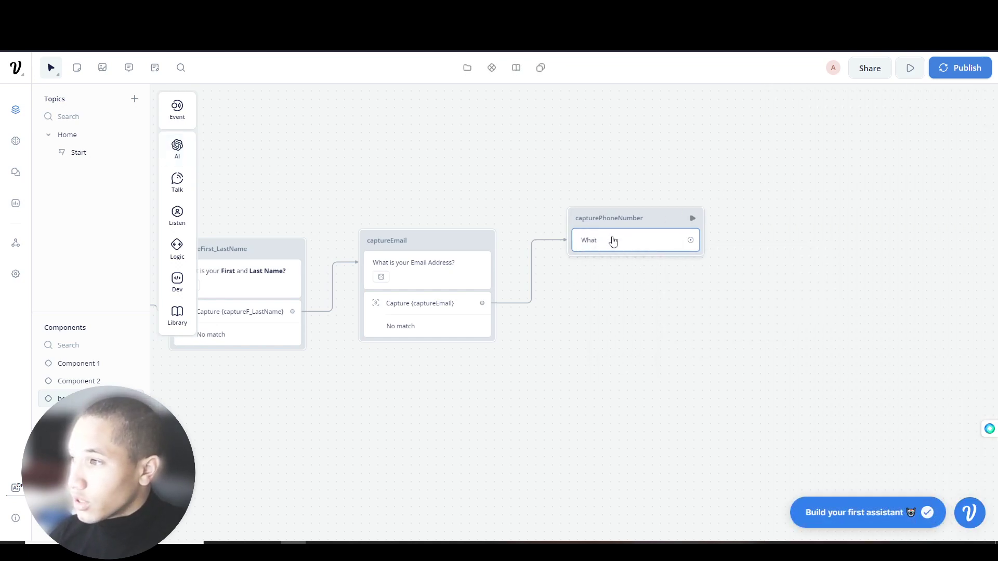
left_click_drag(812, 154, 780, 159)
type("Can we please")
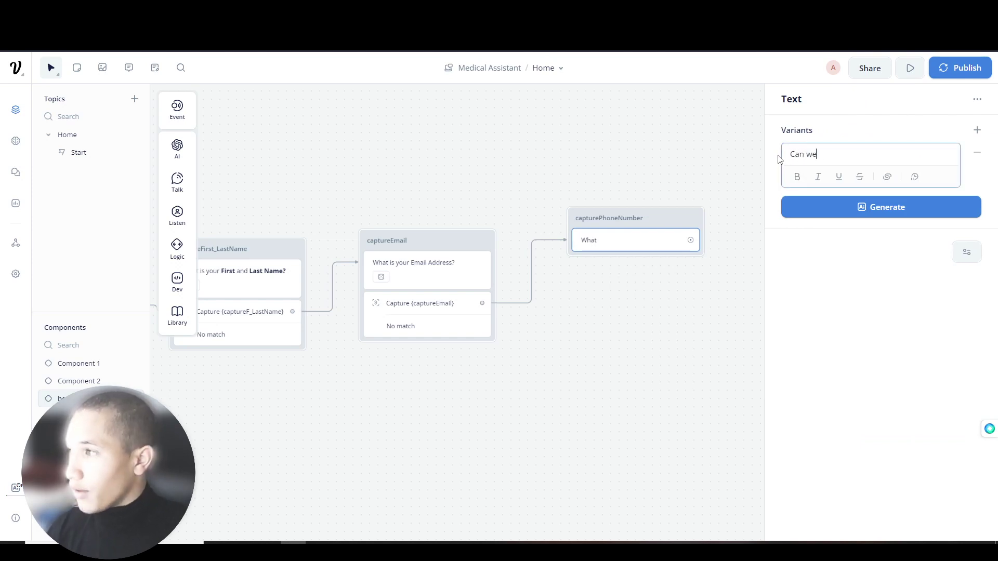
key("BackSpace")
key("BackSpace")
key("BackSpace")
key("BackSpace")
key("BackSpace")
key("BackSpace")
key("BackSpace")
key("BackSpace")
key("BackSpace")
key("BackSpace")
key("BackSpace")
key("BackSpace")
key("BackSpace")
key("BackSpace")
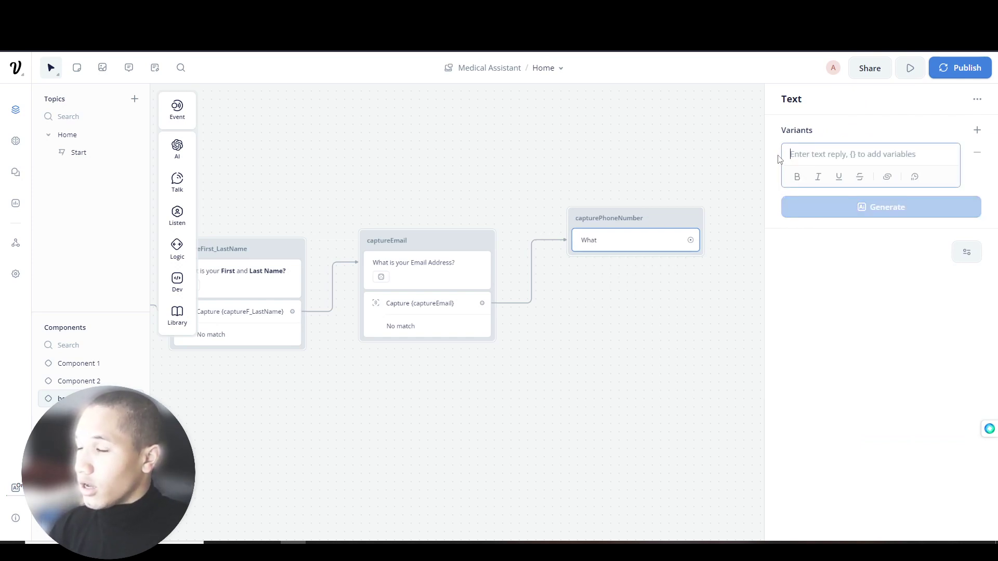
type("Do we have your permission to send you messages regarding your appointment to your phone number?")
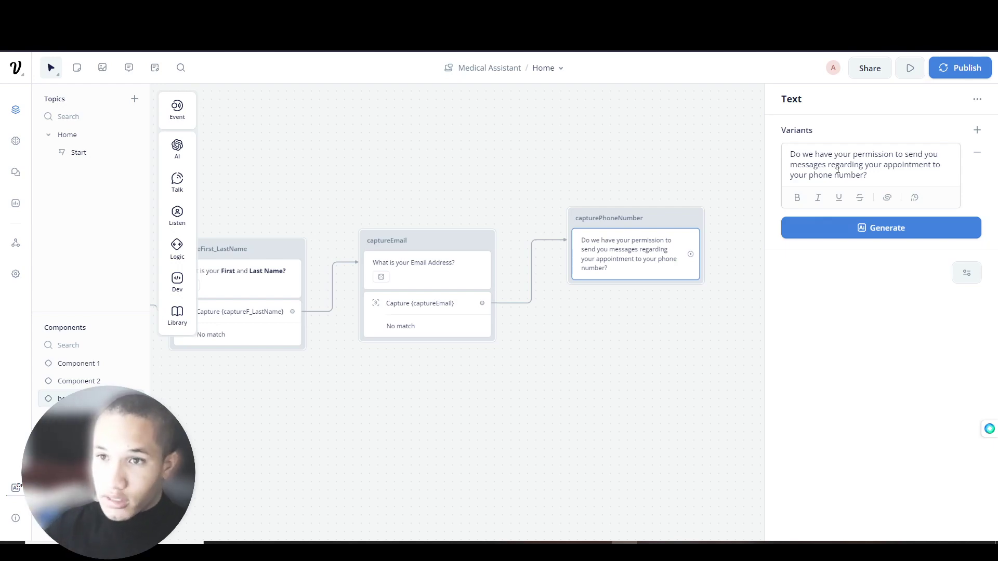
- Add a choice step to capturePhoneNumber with its first path set to the Yes intent
mouse_move(177, 182)
left_click_drag(229, 180, 158, 164)
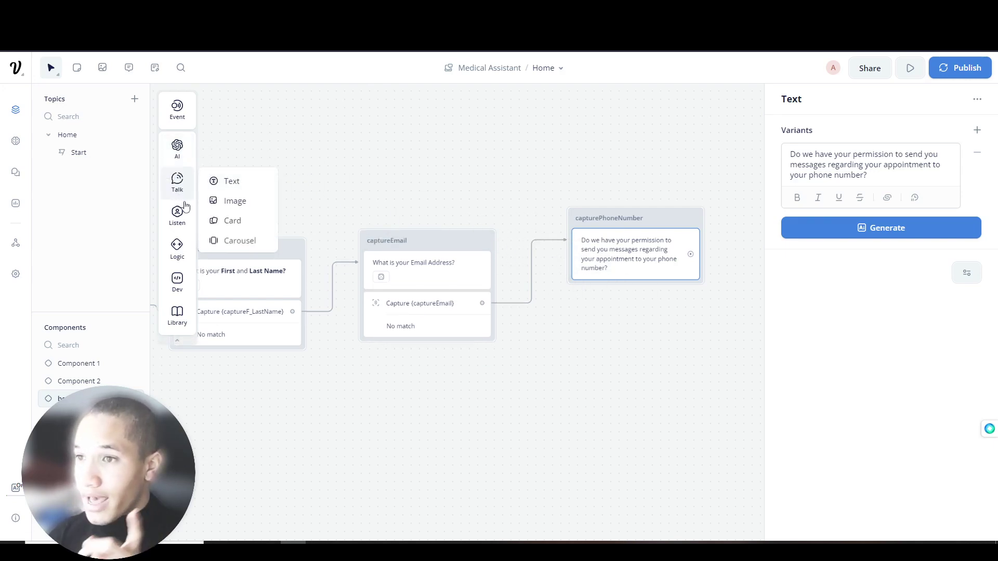
mouse_move(177, 216)
left_click_drag(235, 236, 628, 291)
left_click(849, 154)
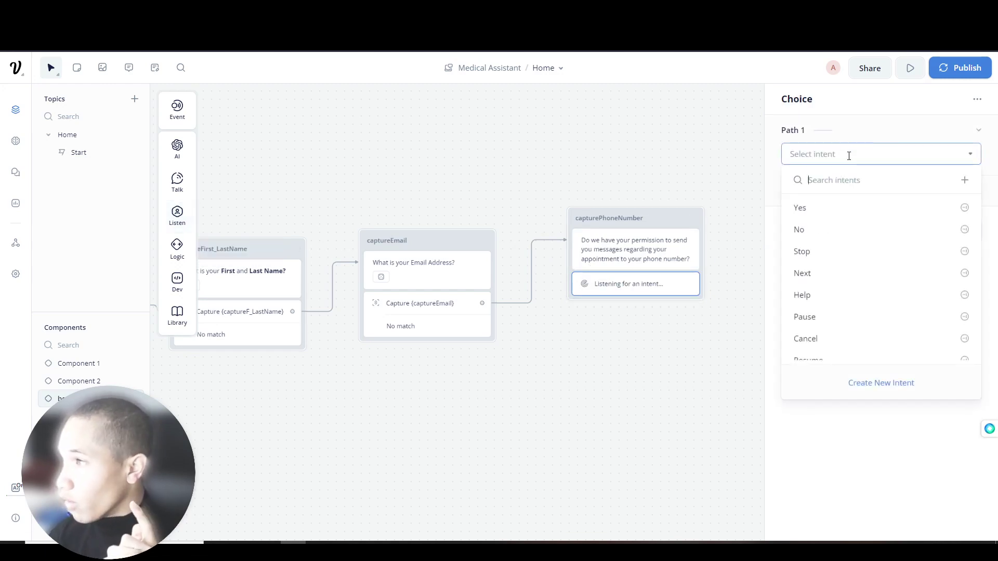
left_click(831, 216)
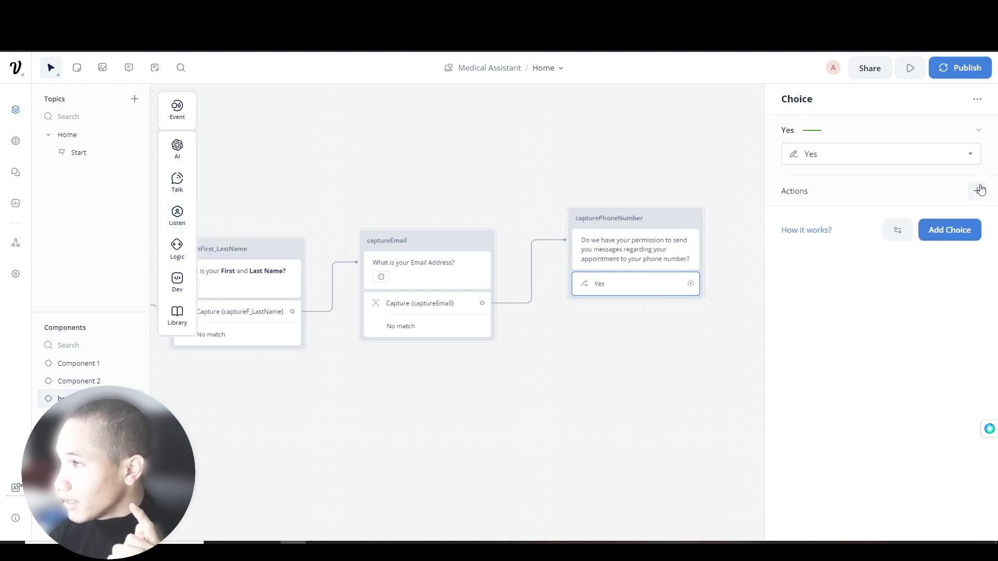
left_click(979, 132)
left_click(979, 132)
- Delete an accidental duplicate of the capturePhoneNumber block
left_click(977, 100)
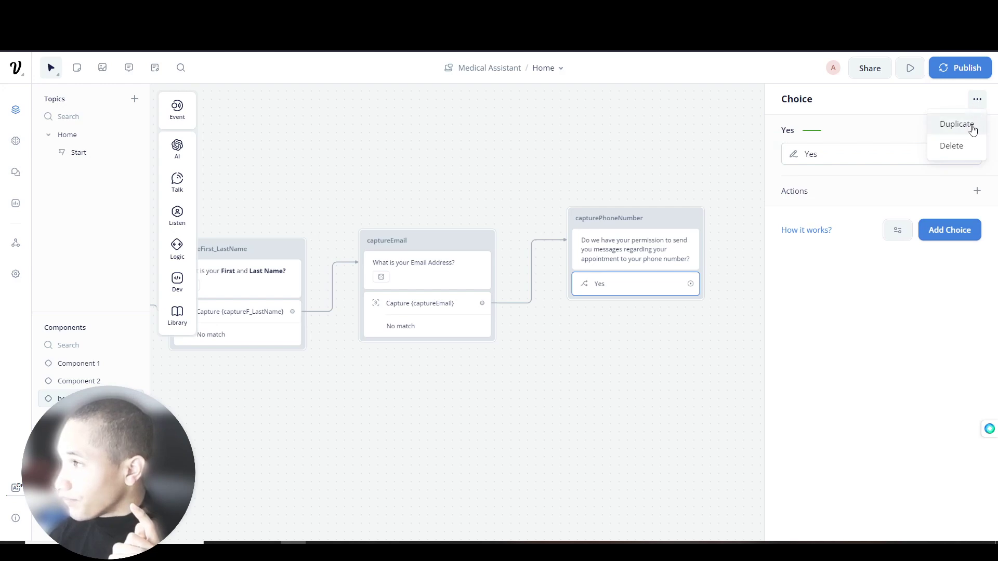
left_click(966, 124)
right_click(433, 229)
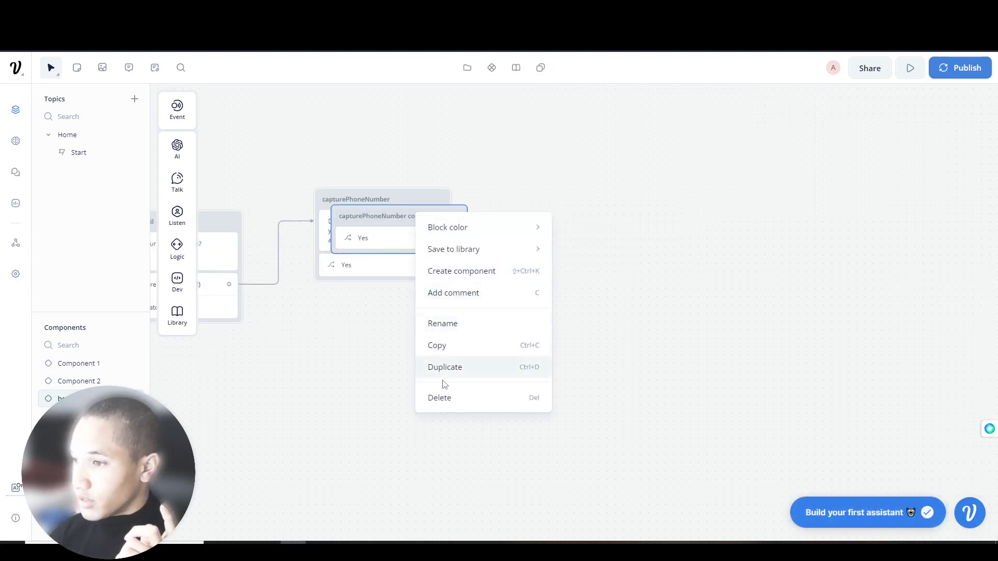
left_click(447, 398)
- Inspect the Yes path's available actions and the choice step's extra options
left_click(395, 266)
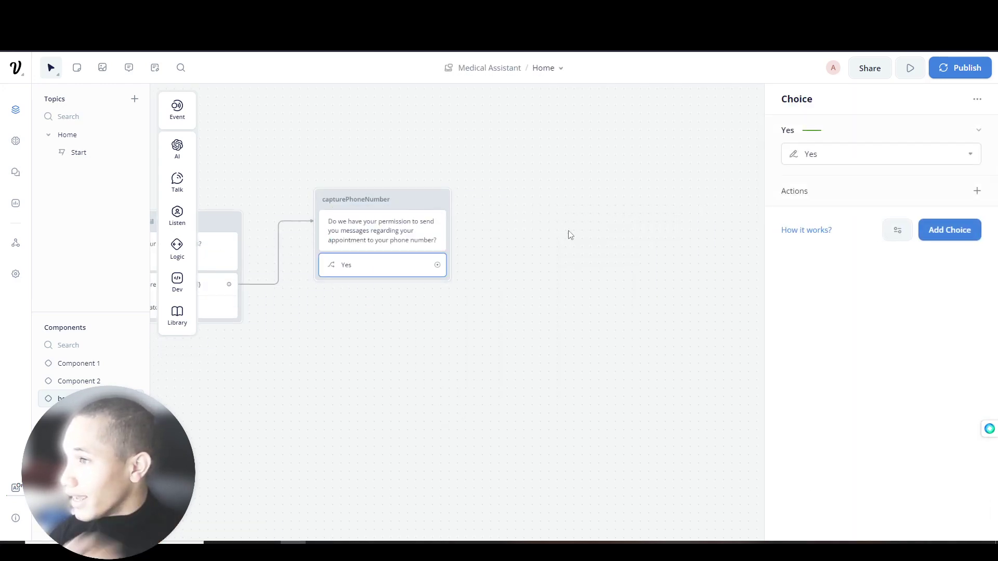
left_click(977, 190)
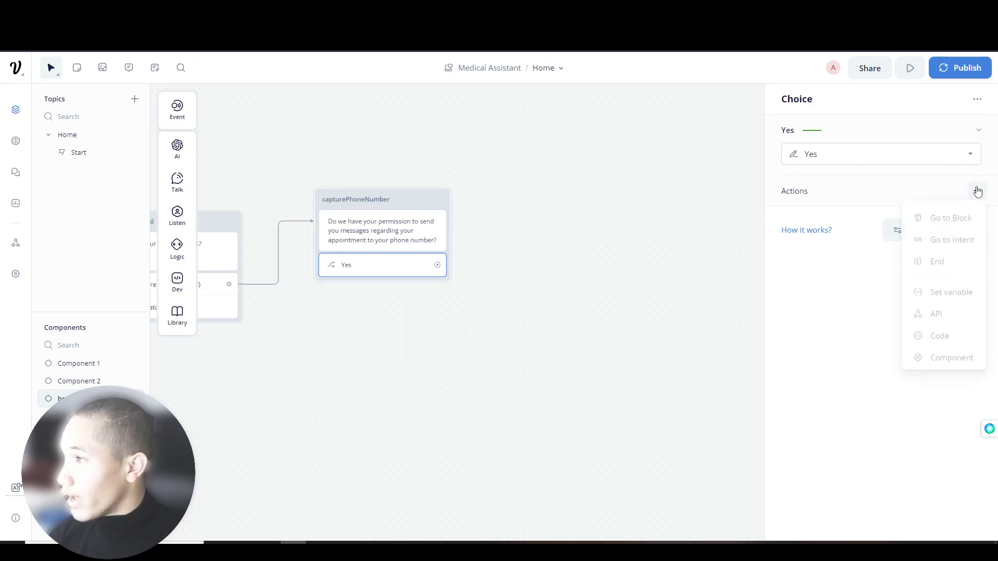
left_click(979, 131)
left_click(944, 130)
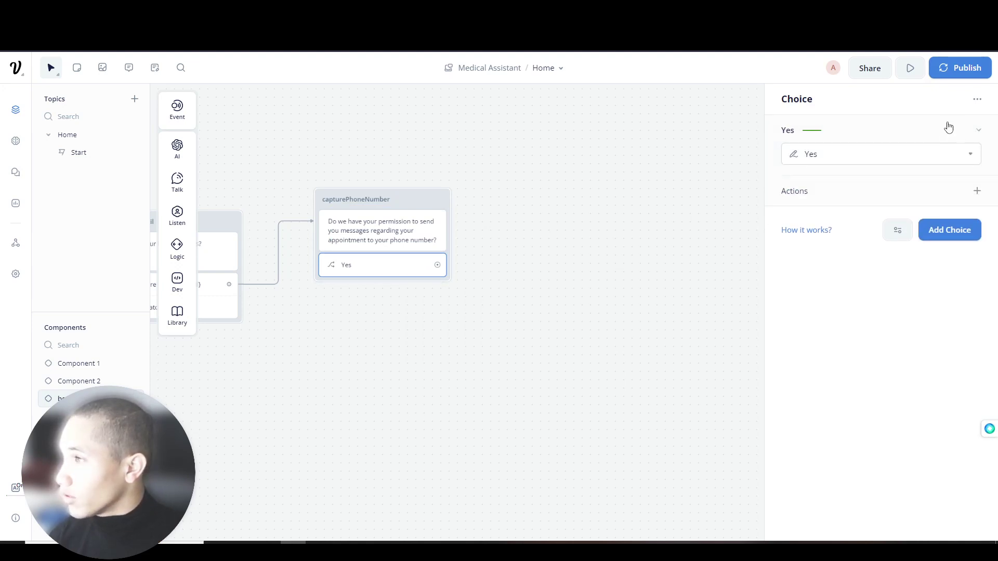
left_click(976, 99)
left_click(921, 129)
left_click(825, 133)
- Rework the first path's intent selection, trying to create a new Yes intent
left_click(828, 154)
scroll(814, 302, "down", 3)
scroll(814, 294, "up", 3)
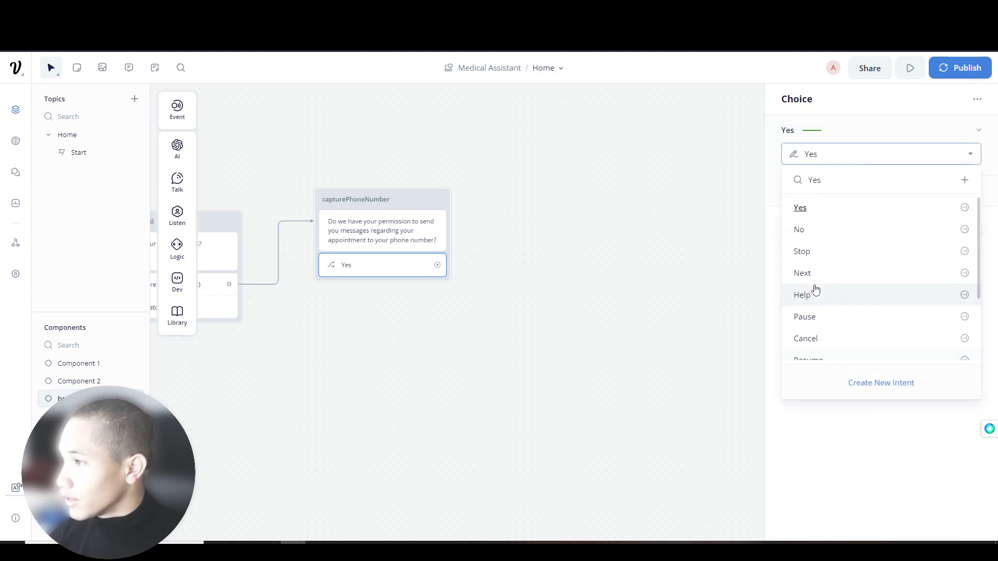
left_click(933, 232)
left_click(849, 151)
left_click(904, 197)
left_click(968, 155)
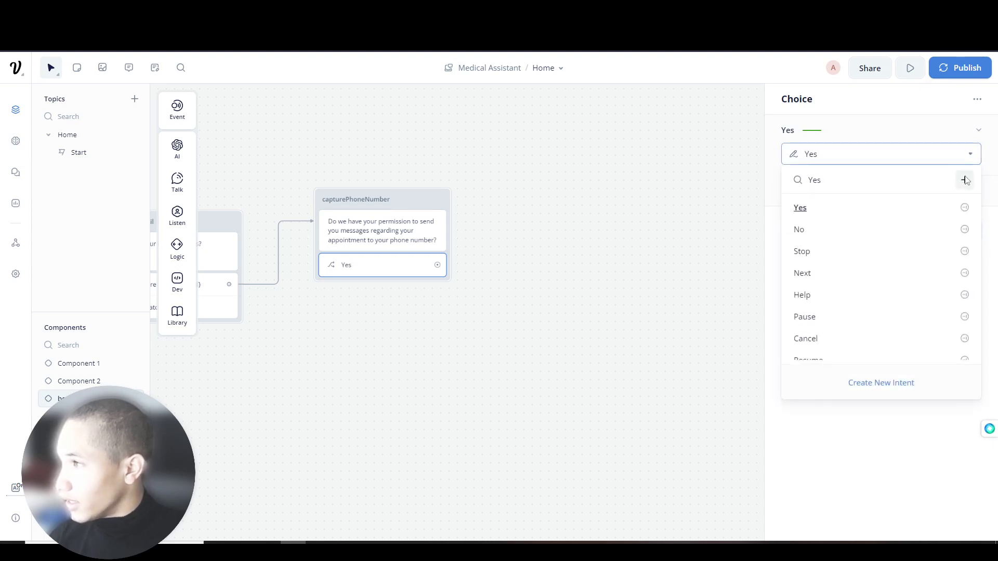
left_click(965, 180)
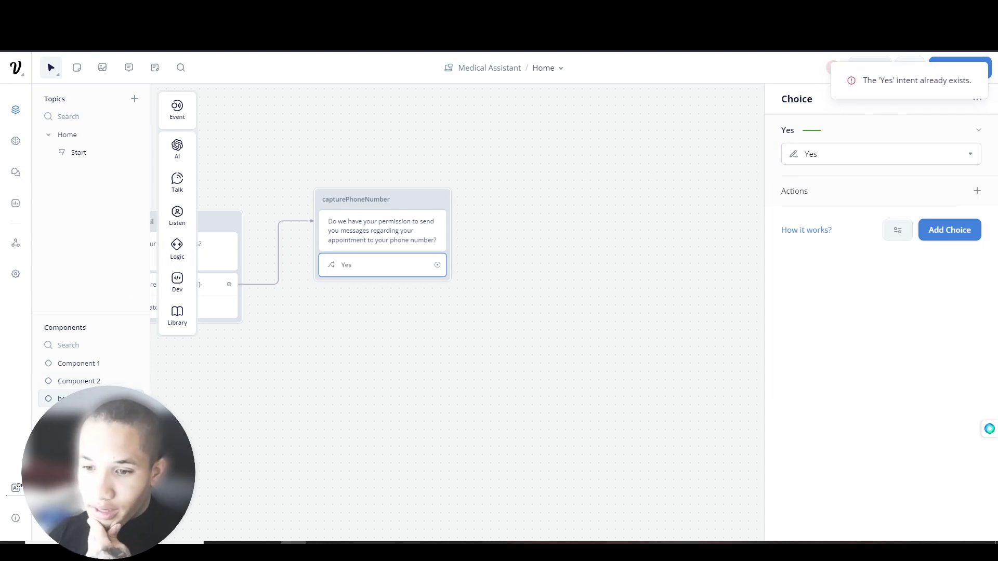
- Add a second choice path mapped to the No intent
left_click(945, 235)
left_click(904, 245)
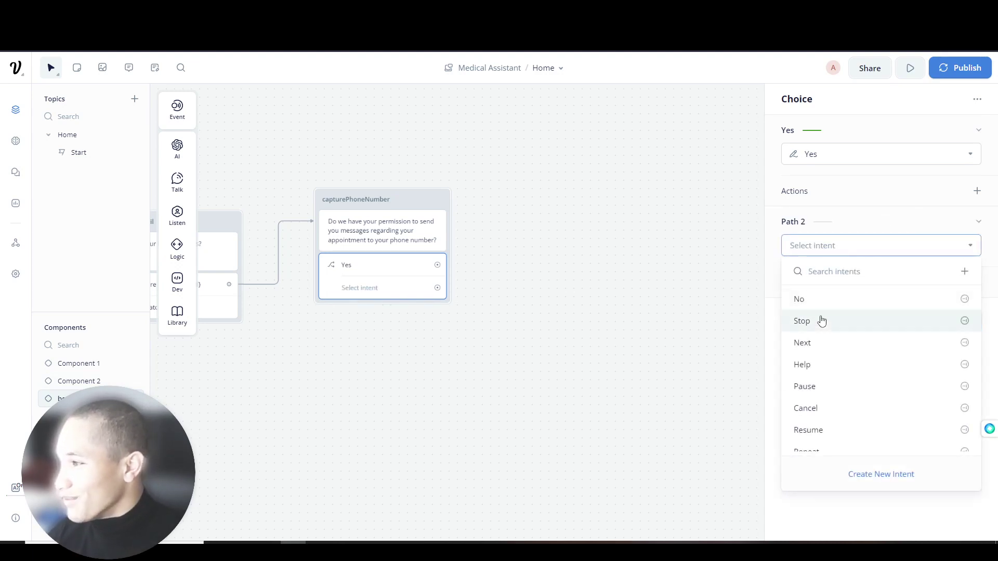
left_click(820, 299)
left_click(505, 292)
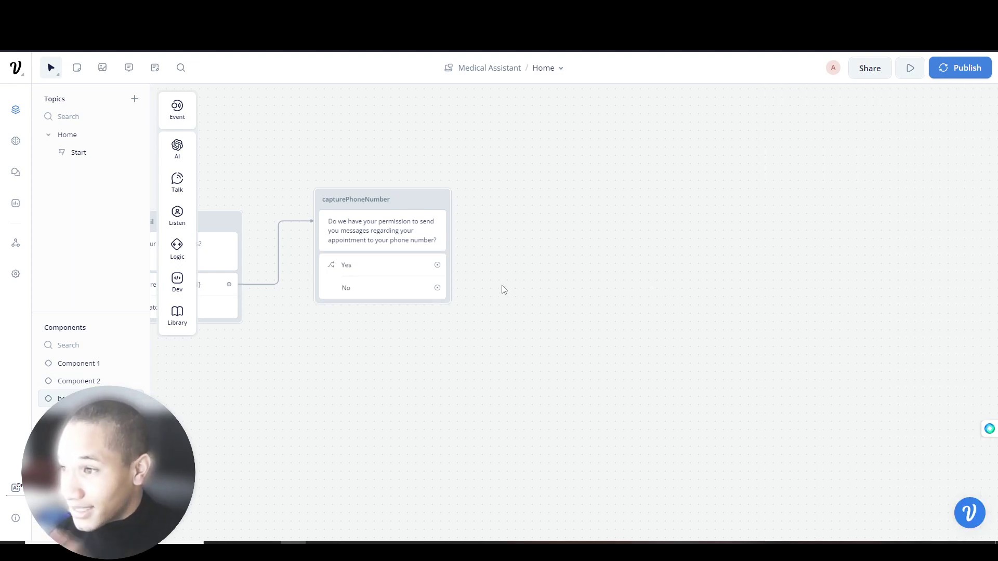
- Link the Yes path to a new text block, discarding the extra No-path block
left_click_drag(437, 264, 488, 148)
mouse_move(538, 162)
mouse_move(539, 182)
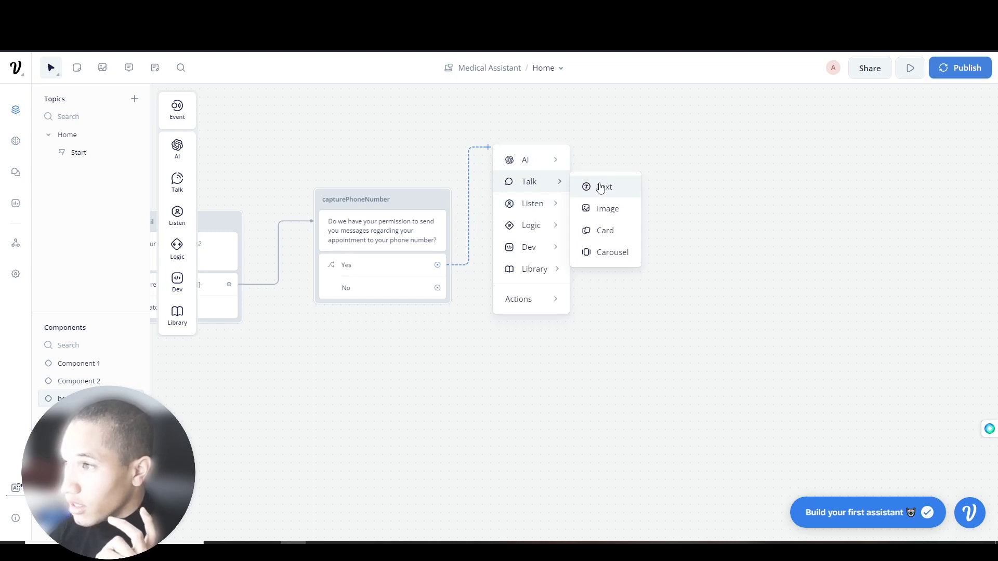
left_click(593, 187)
left_click_drag(437, 288, 502, 368)
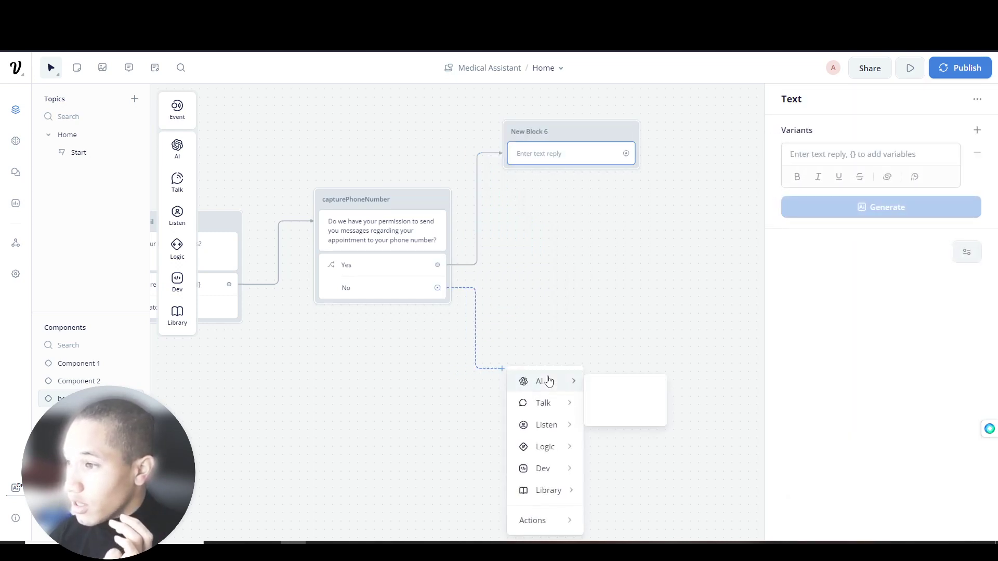
mouse_move(551, 405)
left_click(642, 414)
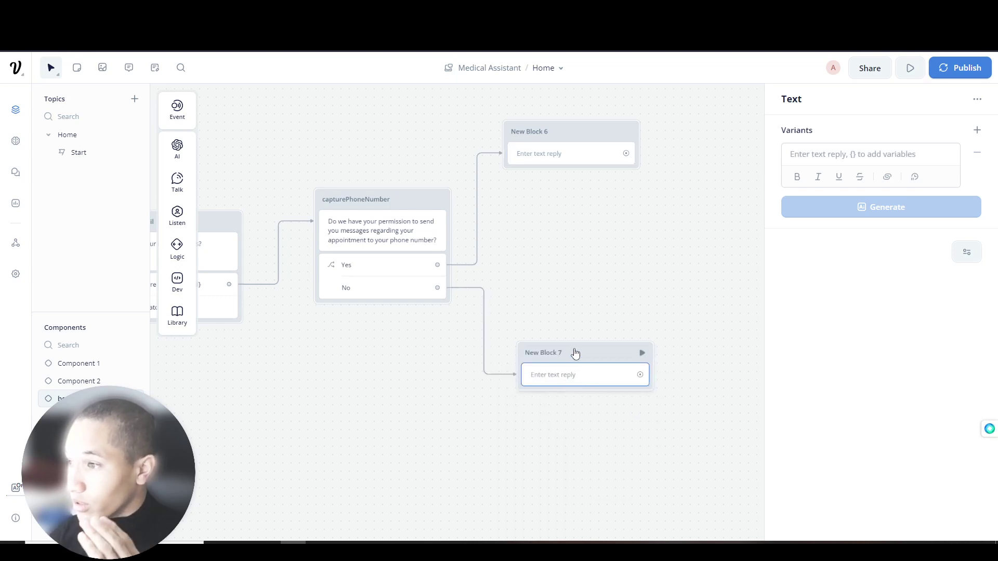
right_click(575, 352)
left_click(602, 327)
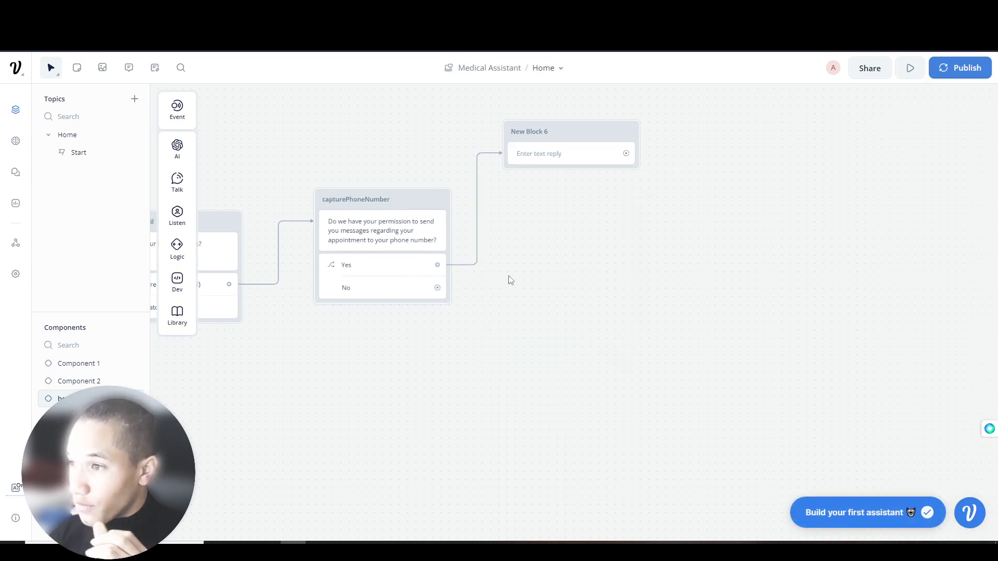
scroll(501, 276, "up", 2)
- Rename New Block 6 to captureNumber
double_click(482, 200)
key("ctrl+a")
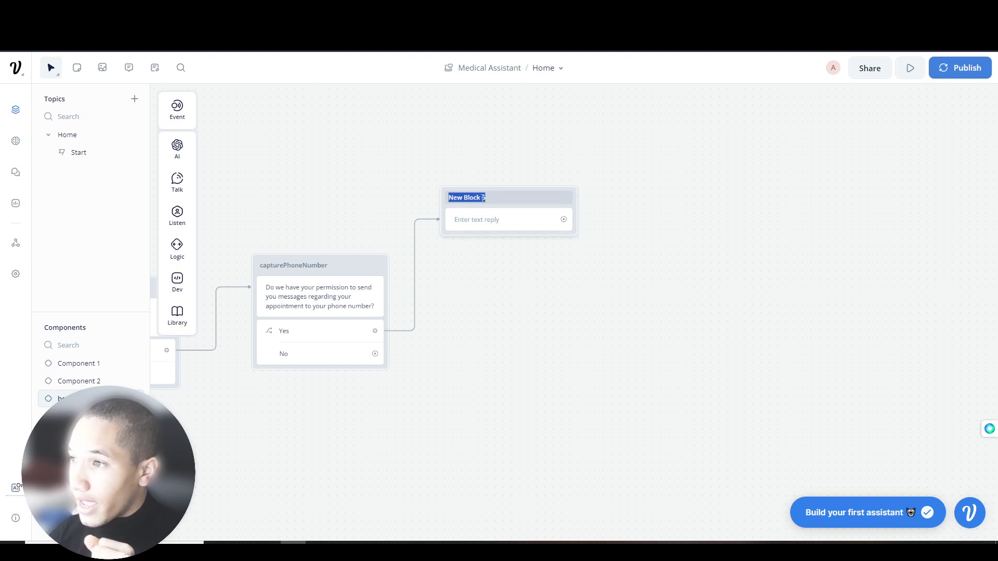
type("o")
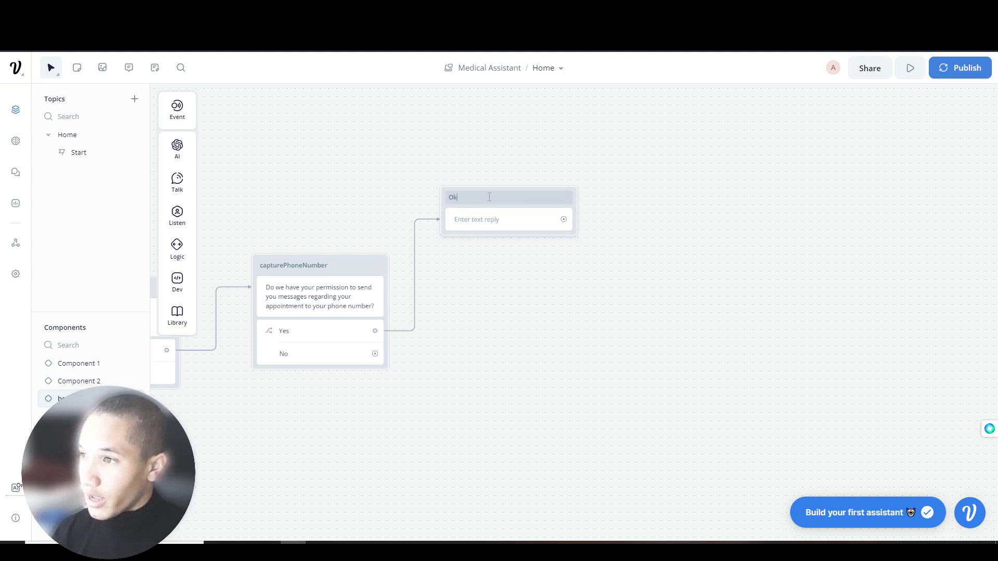
key("BackSpace")
type("captureNumber")
key("Return")
- Set the reply to 'Okay perfect, what is your Phone Number?' with Phone Number? bolded
left_click(494, 225)
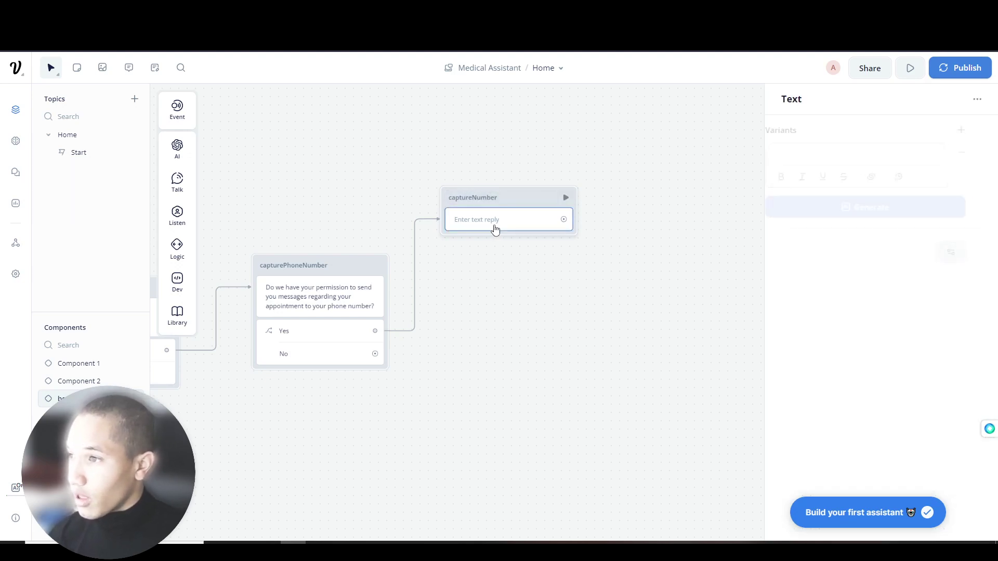
left_click(833, 162)
type("Okay perfe")
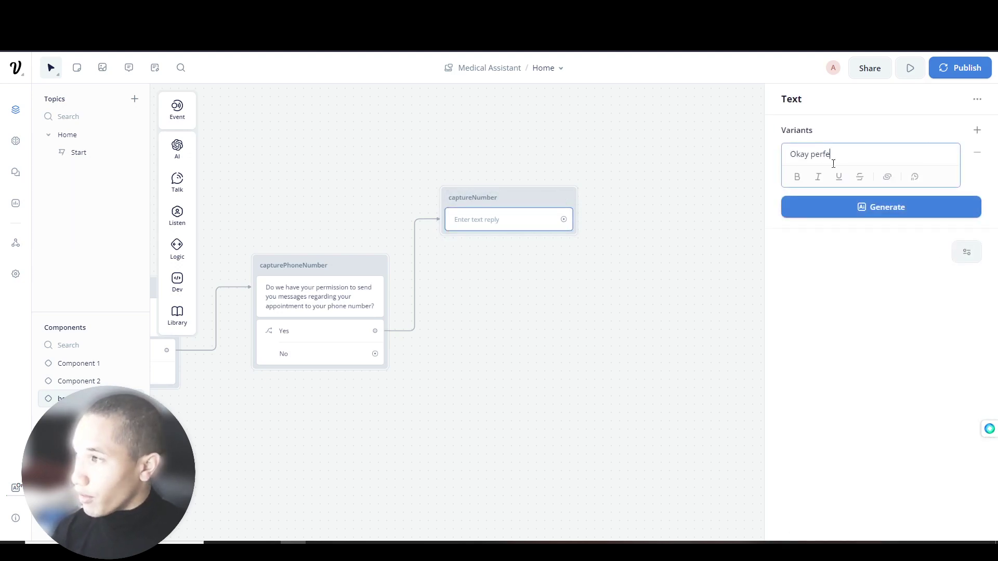
type("ct, wh")
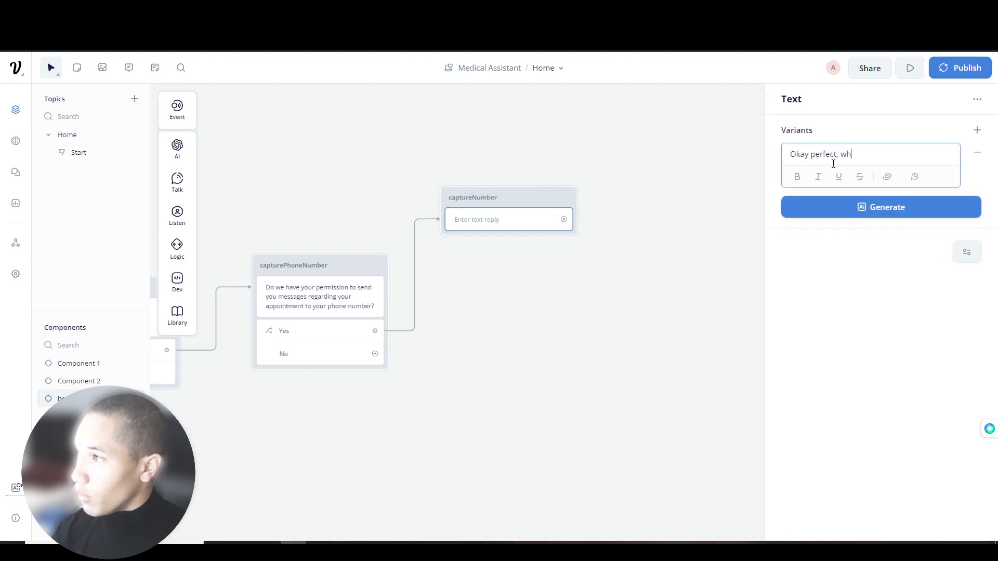
type("at is your phonenumbe")
key("BackSpace")
key("BackSpace")
key("BackSpace")
key("BackSpace")
key("BackSpace")
key("BackSpace")
key("BackSpace")
key("BackSpace")
key("BackSpace")
key("BackSpace")
key("BackSpace")
type("Phone Number?")
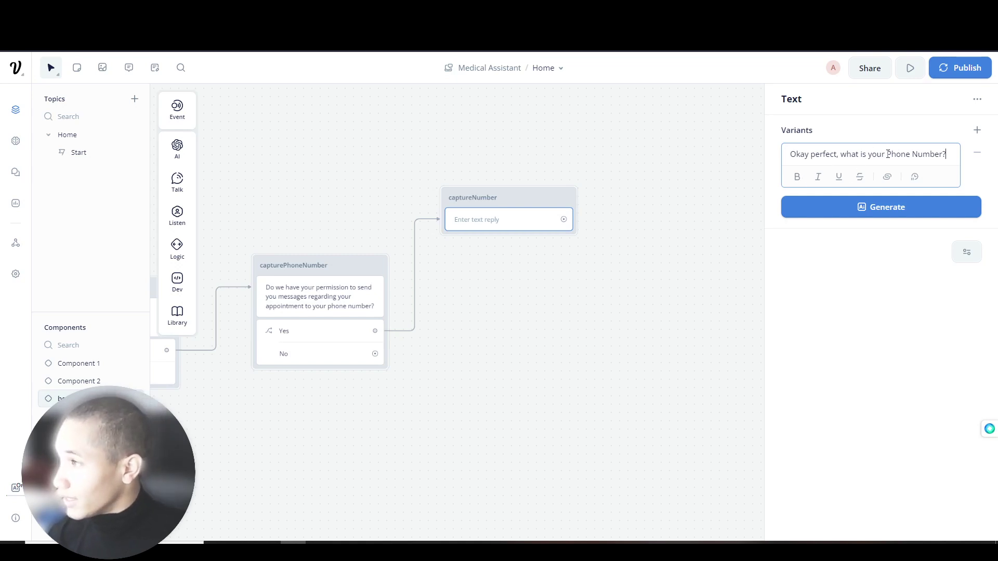
left_click_drag(888, 154, 950, 155)
key("ctrl+b")
- Generate five alternative phrasings of the phone number question
left_click(909, 212)
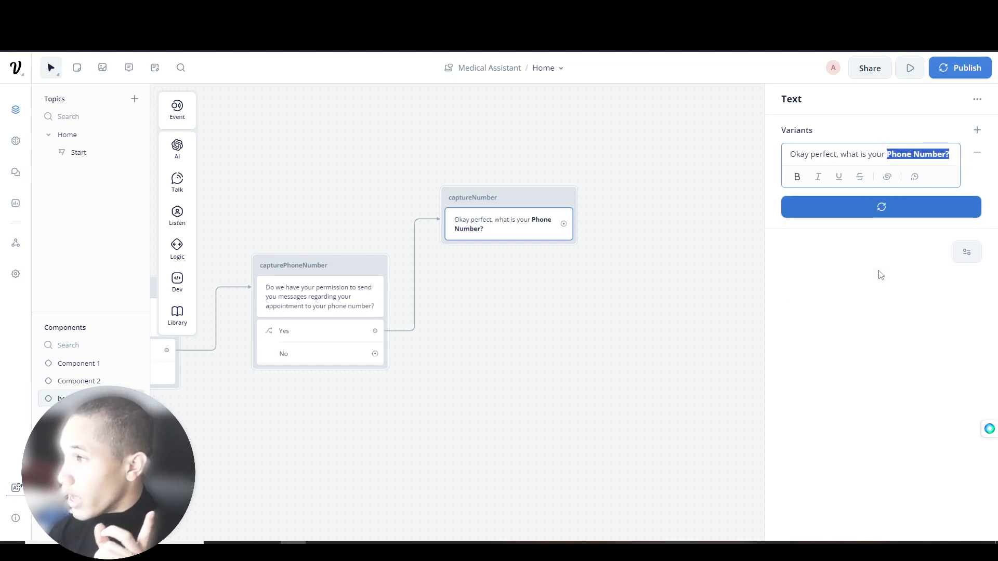
left_click(881, 275)
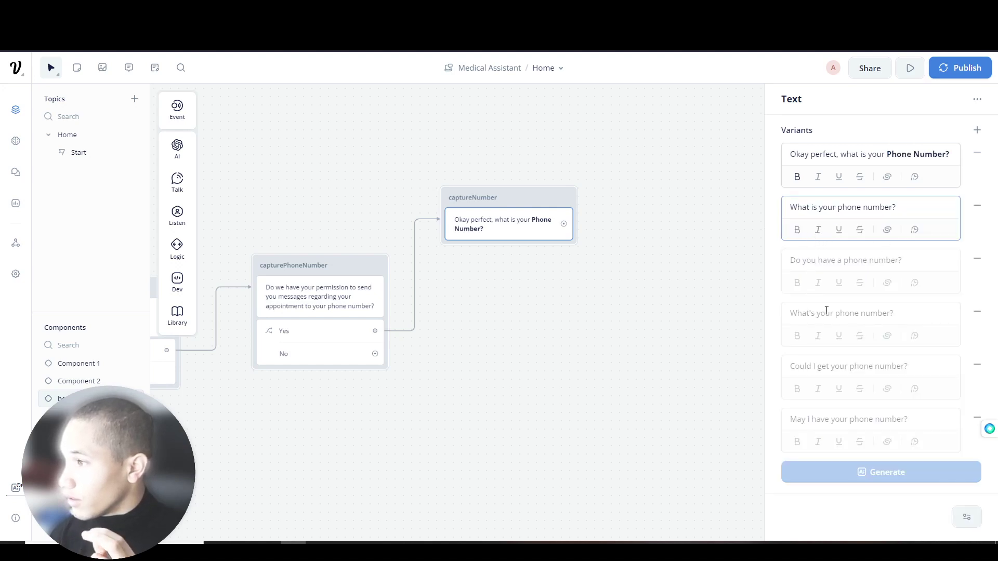
left_click(543, 288)
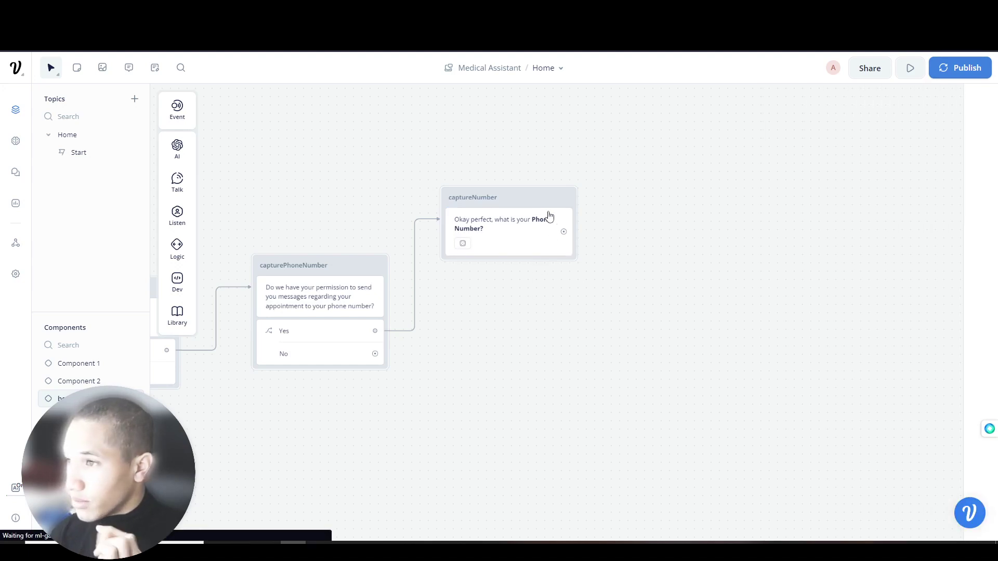
left_click(538, 245)
- Add a capture step to captureNumber and define a Phone Number entity named captureNumber
mouse_move(176, 213)
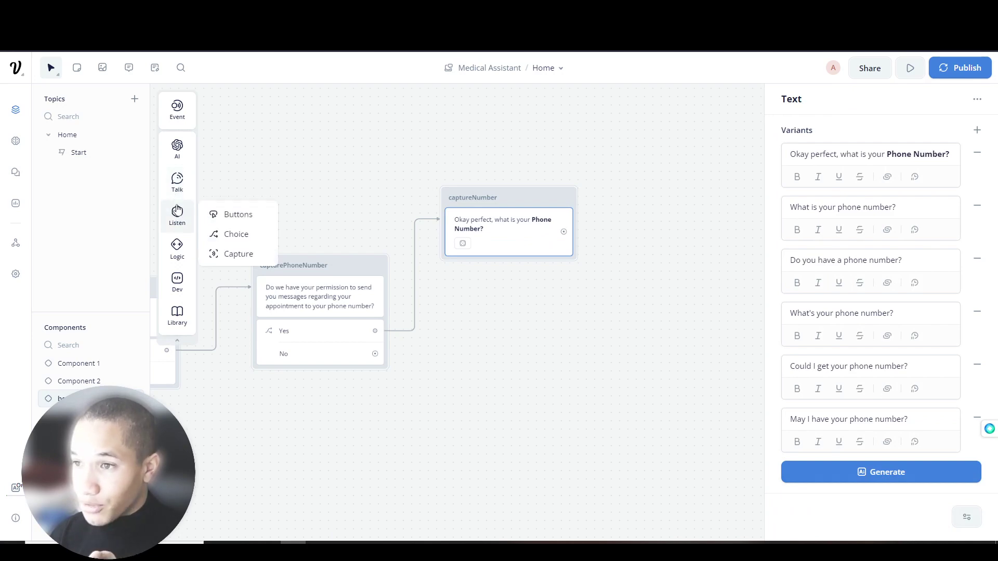
left_click_drag(227, 259, 499, 265)
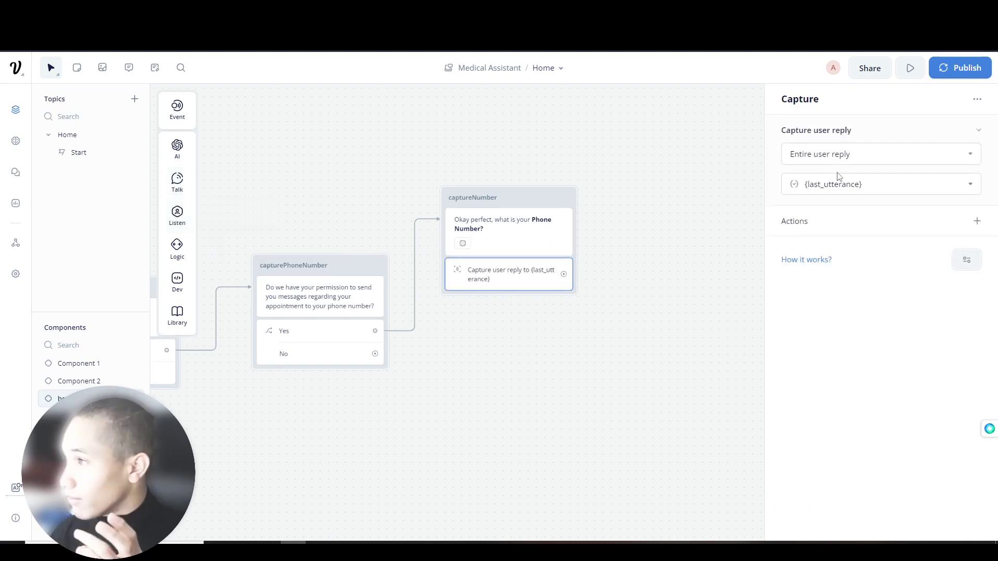
left_click(974, 156)
left_click(880, 294)
left_click(496, 137)
type("captureNumber")
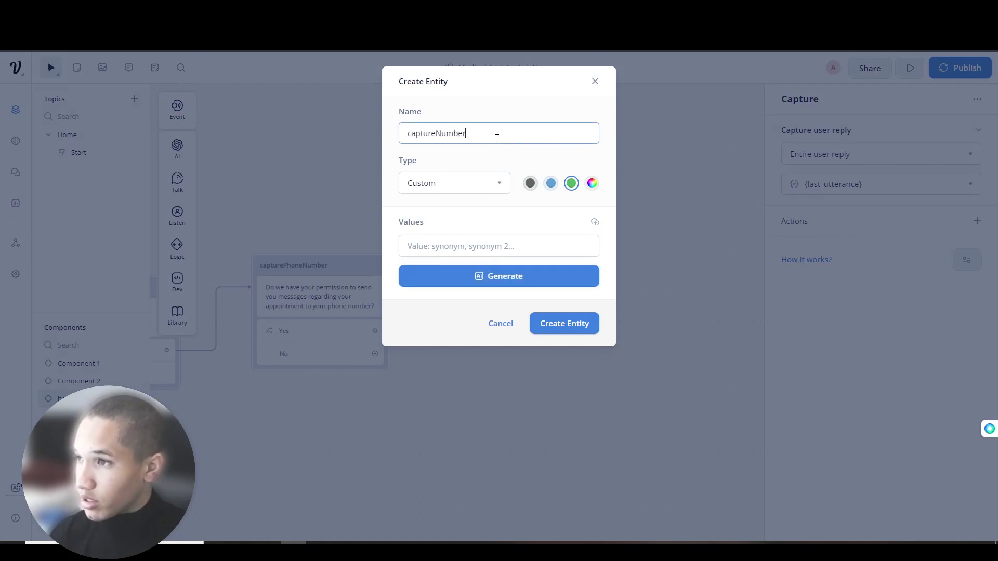
left_click(467, 186)
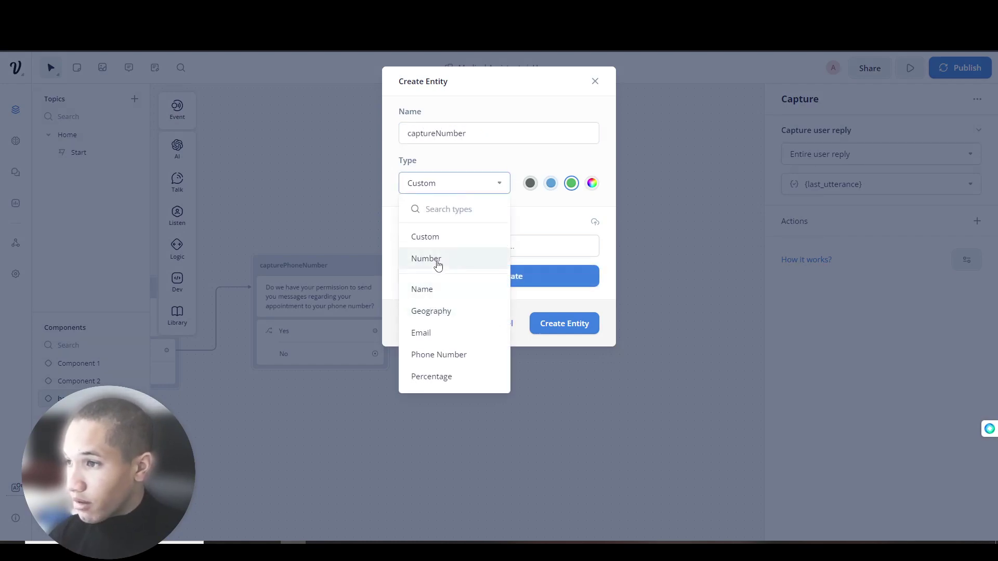
scroll(443, 292, "down", 2)
left_click(439, 301)
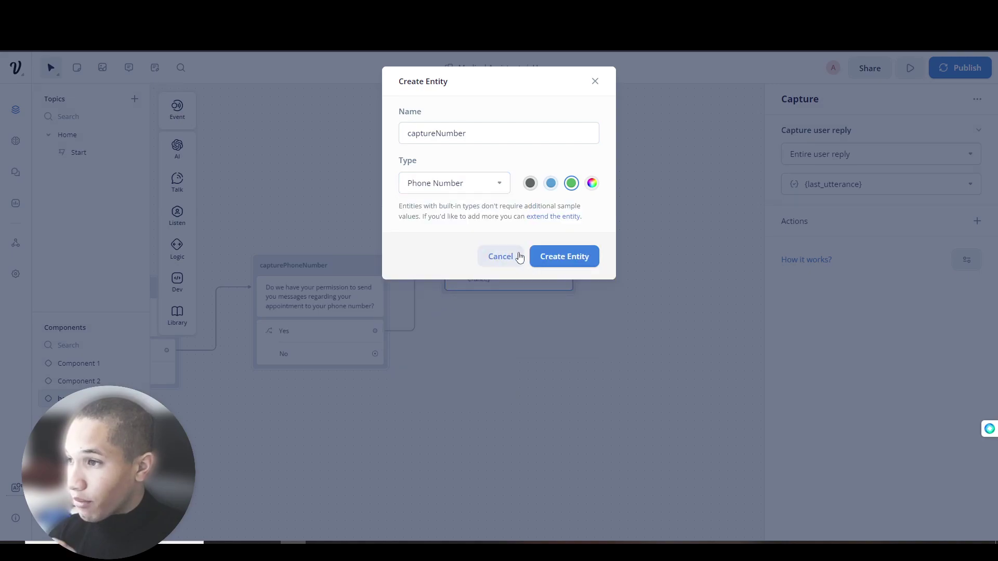
- Give the entity a pink colour, create it, and generate three reprompts
left_click(592, 184)
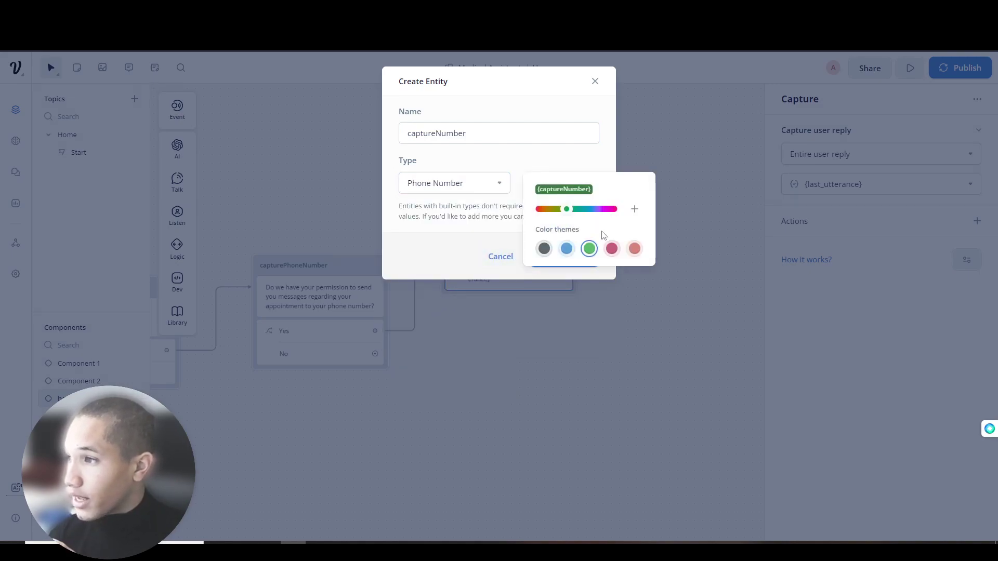
left_click(614, 250)
left_click(577, 258)
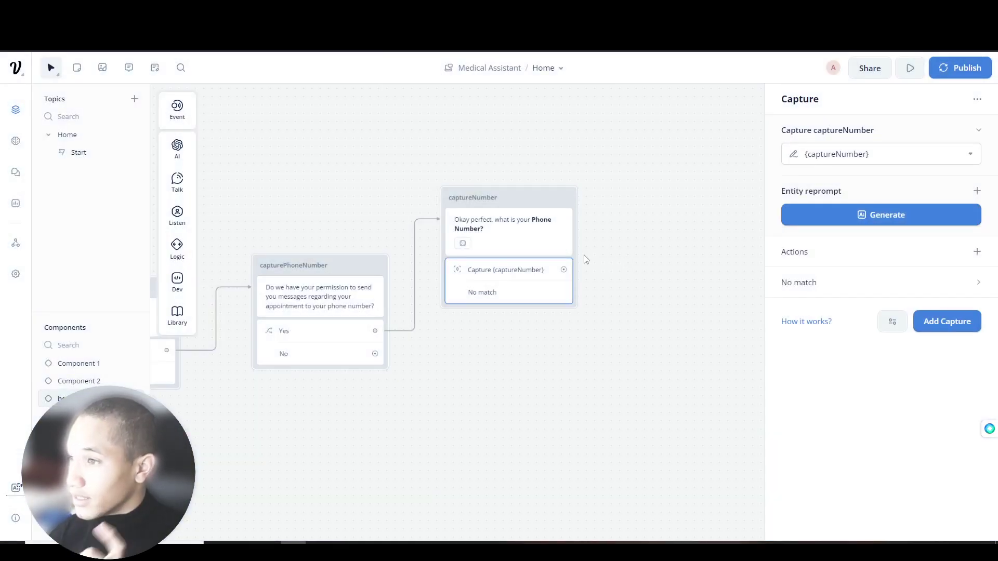
left_click(953, 221)
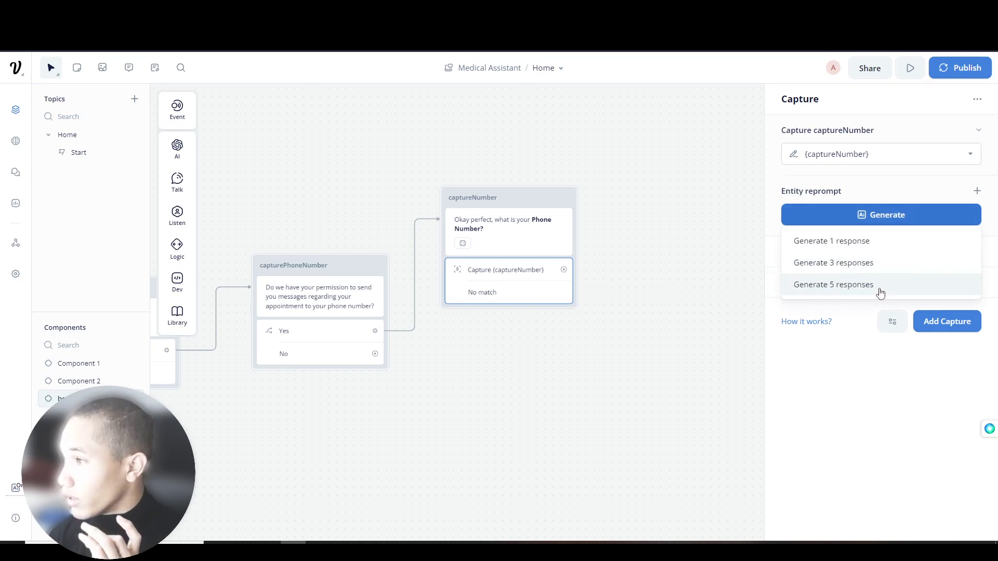
left_click(874, 275)
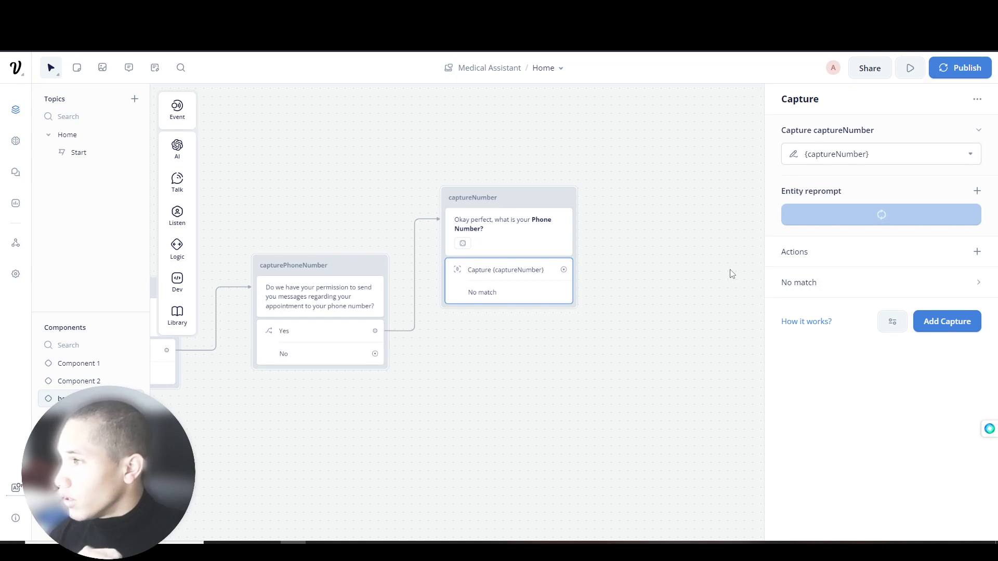
- Add a text block after the phone capture step and name it captureInquiry
left_click_drag(605, 263, 526, 257)
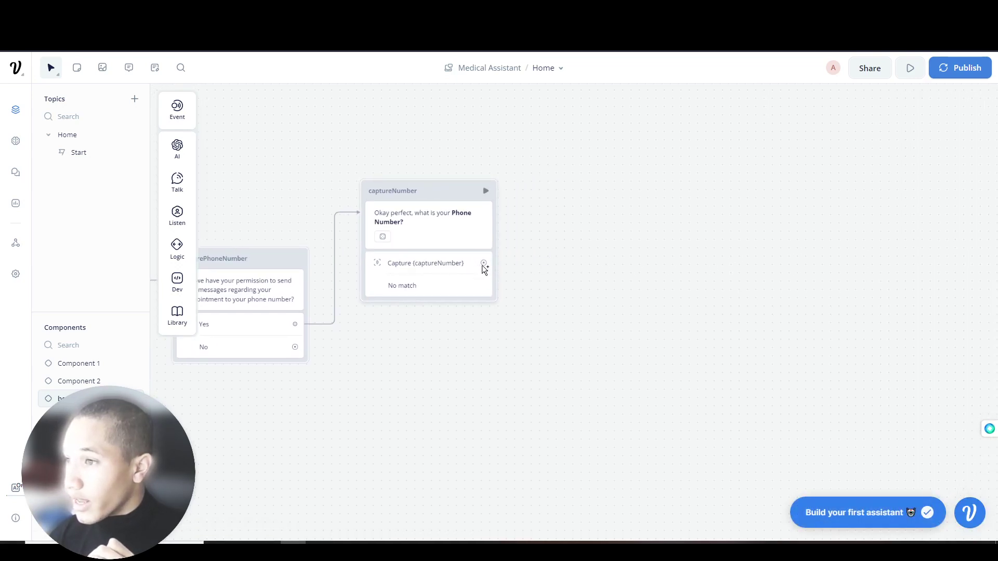
left_click_drag(482, 265, 569, 182)
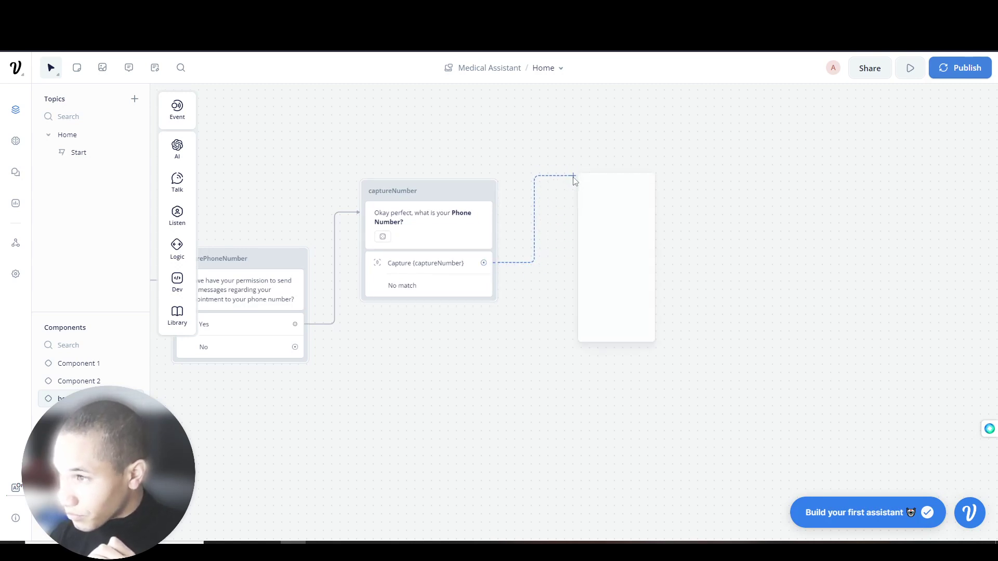
mouse_move(617, 199)
left_click(677, 214)
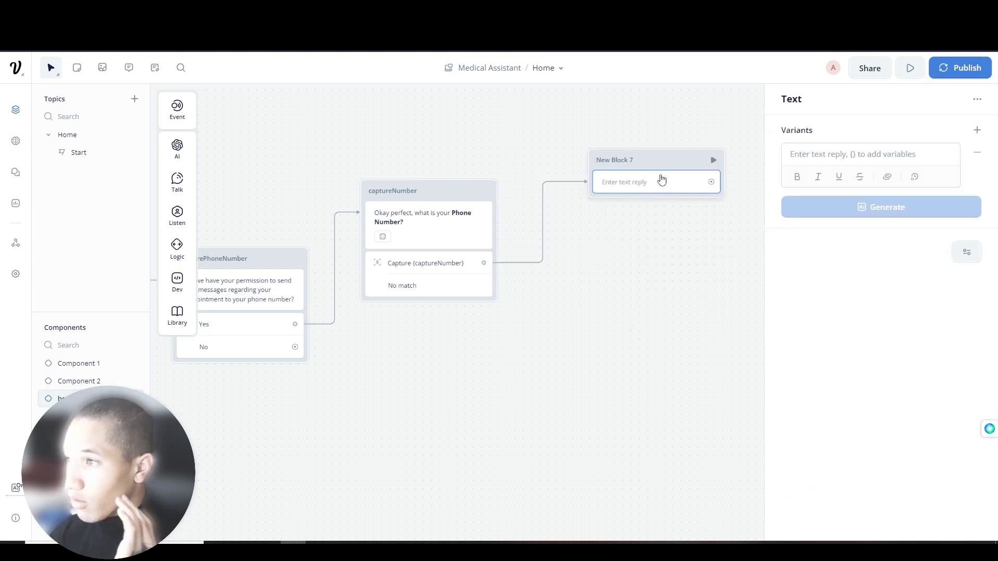
left_click_drag(606, 198, 704, 199)
double_click(618, 219)
type("capture")
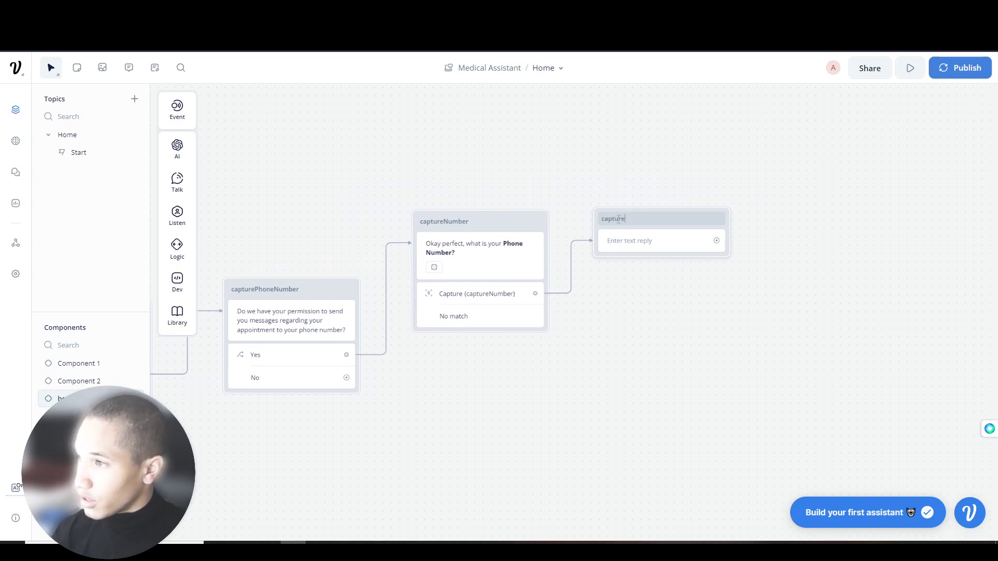
type("Inquiry")
- Make captureInquiry ask 'Do you have any specific inquiries or concerns?' with five generated variants
left_click(631, 241)
left_click(814, 155)
type("Do you hav")
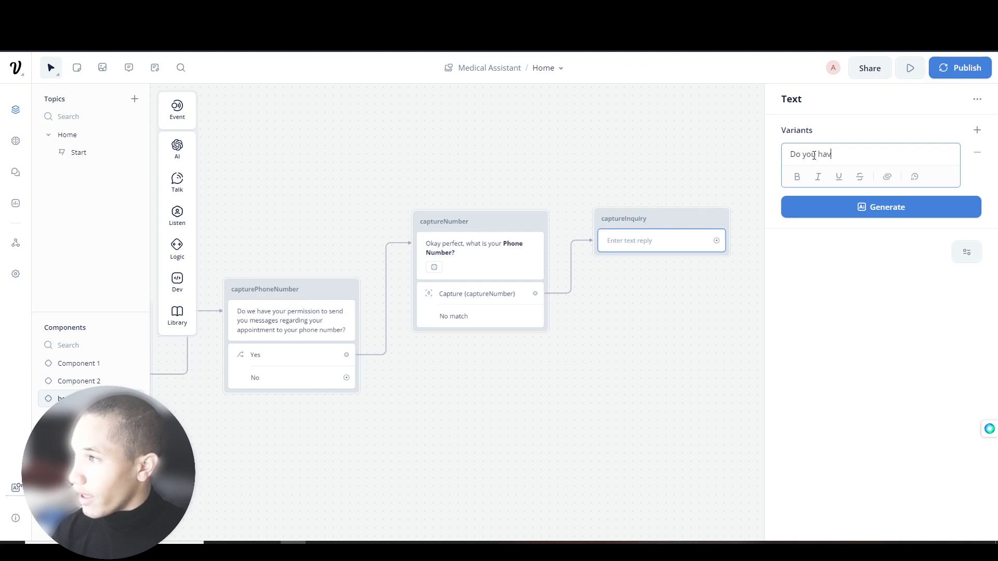
type("e any specific i")
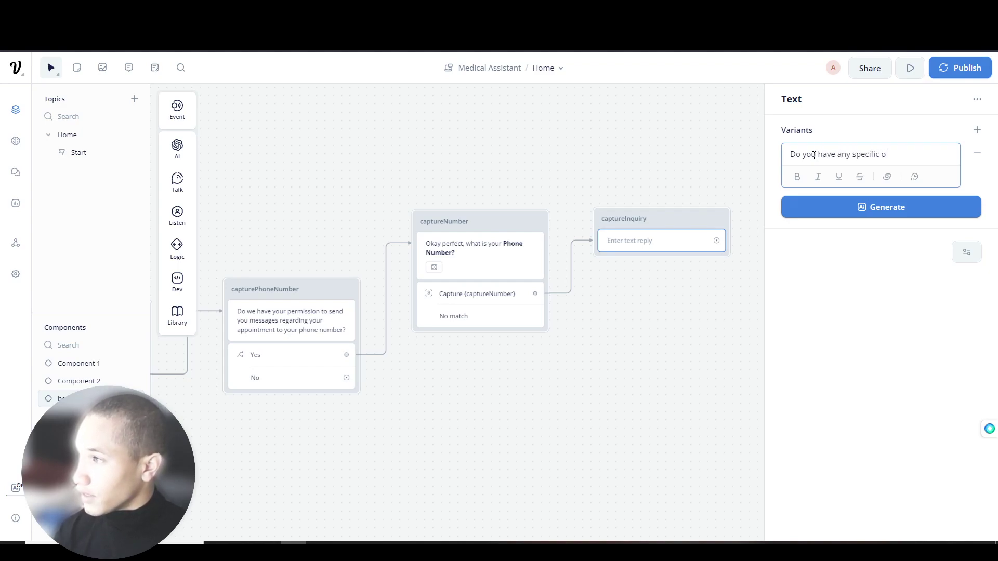
type("nquiries or co")
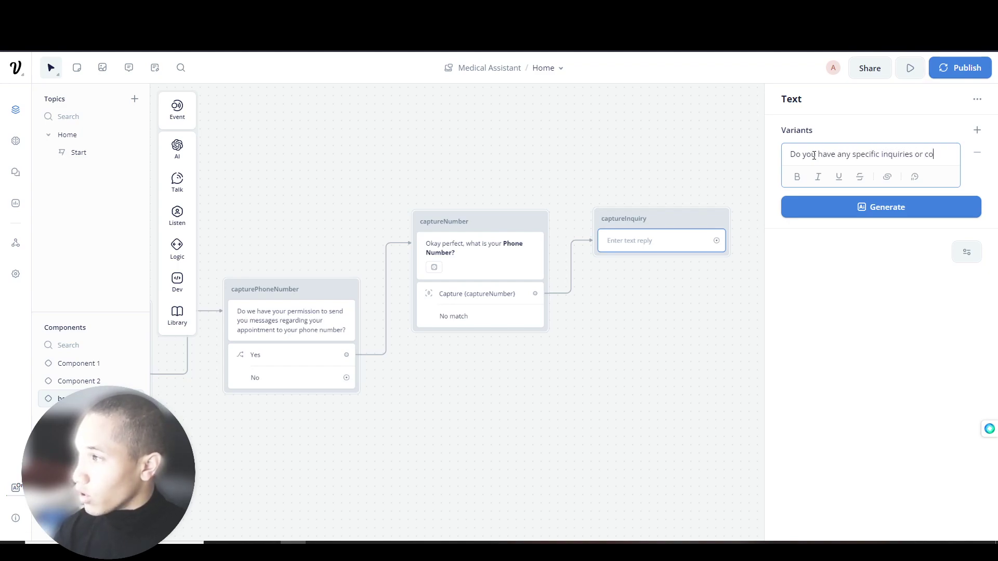
type("ncerns that we can")
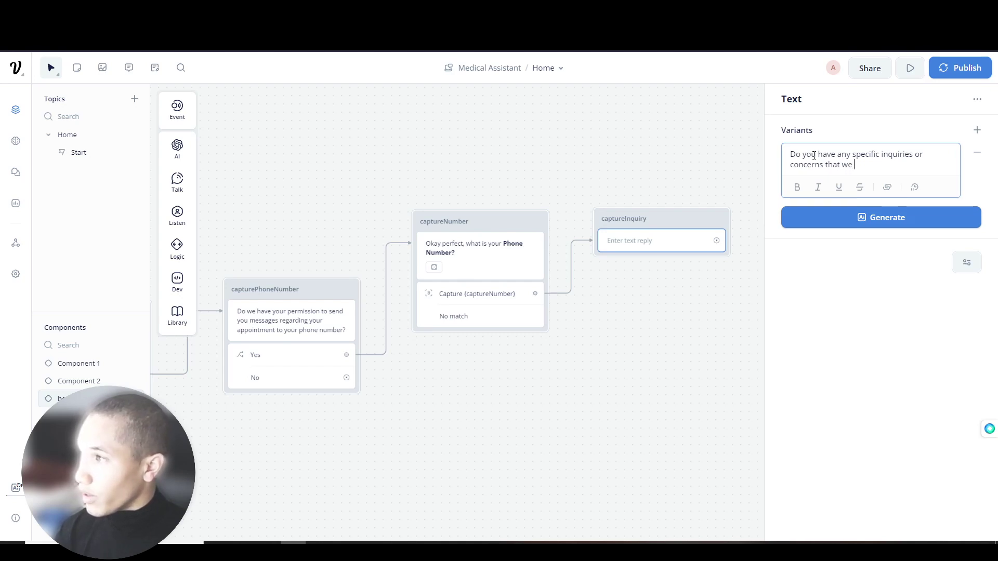
key("BackSpace")
key("BackSpace")
key("BackSpace")
key("BackSpace")
key("BackSpace")
key("BackSpace")
key("BackSpace")
key("BackSpace")
key("BackSpace")
key("BackSpace")
key("BackSpace")
key("BackSpace")
key("BackSpace")
type("?")
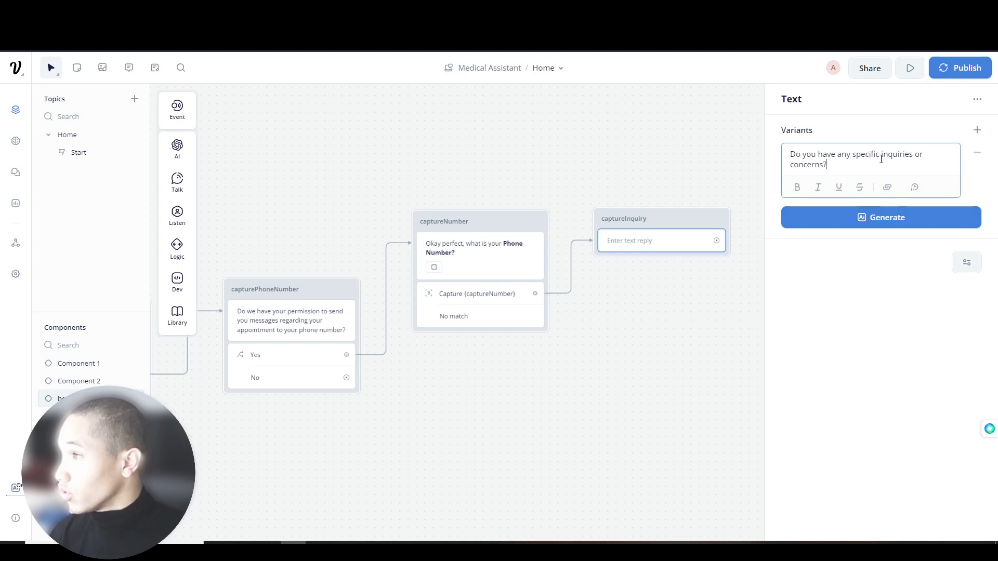
left_click(883, 217)
left_click(862, 288)
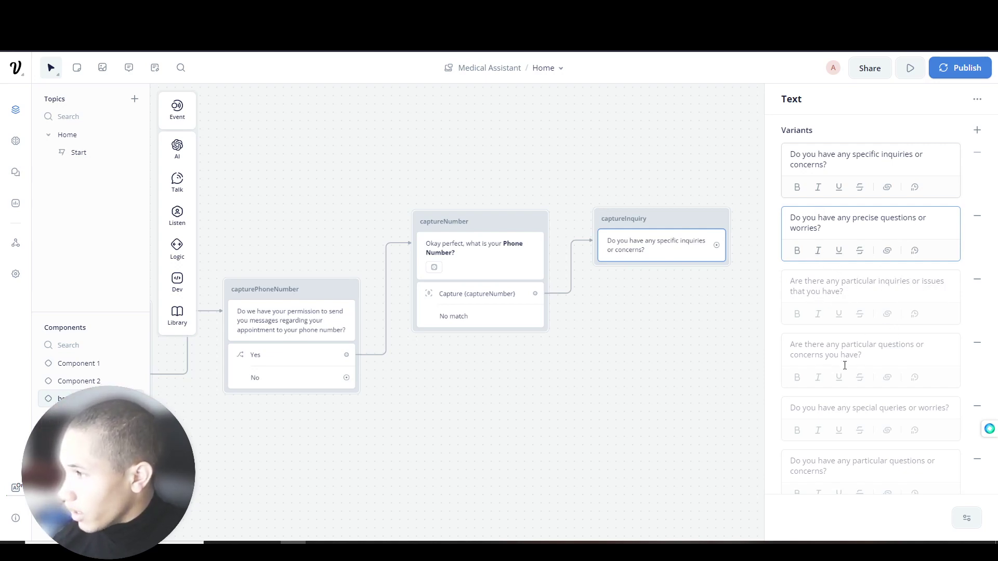
- Connect capturePhoneNumber's No path to captureInquiry
scroll(806, 375, "down", 1)
left_click(665, 331)
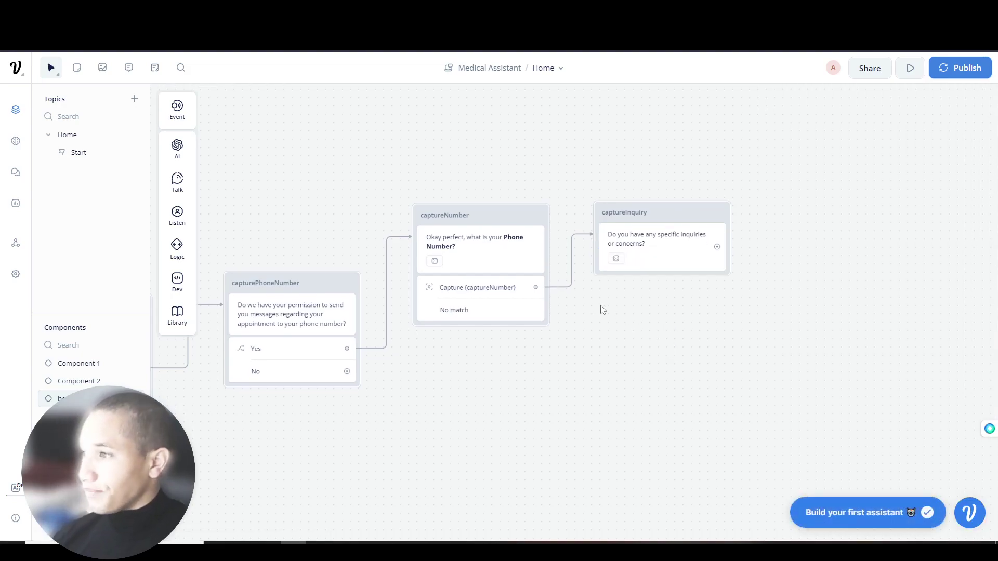
left_click_drag(617, 323, 617, 242)
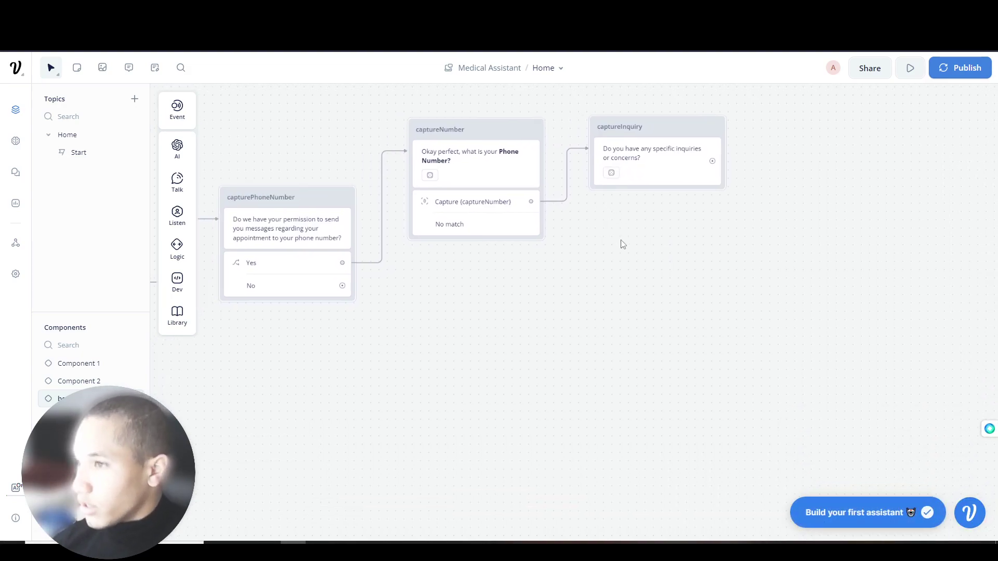
scroll(623, 245, "left", 3)
left_click_drag(430, 275, 683, 136)
left_click_drag(686, 216, 413, 303)
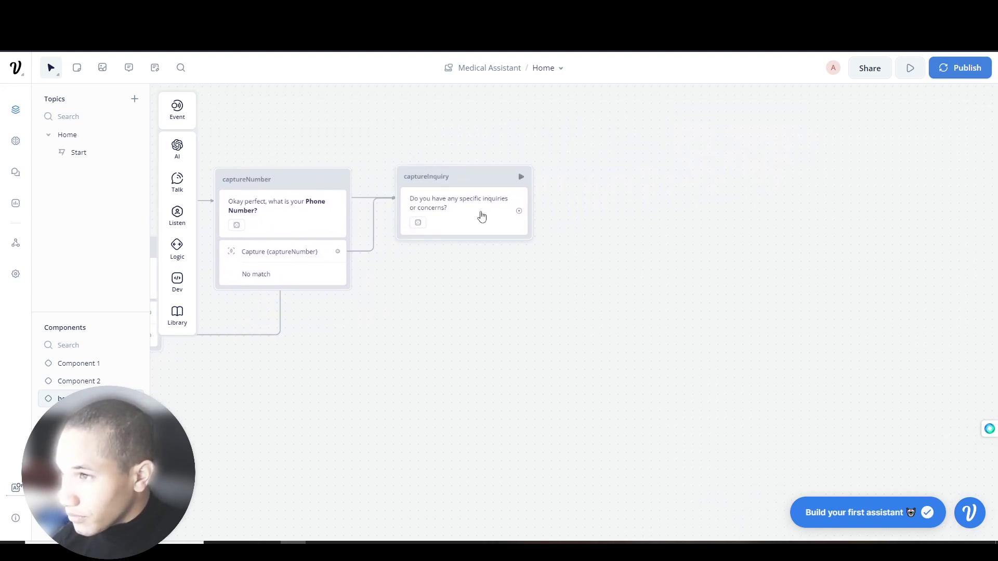
left_click(482, 216)
mouse_move(178, 215)
left_click_drag(212, 231, 458, 247)
left_click(977, 131)
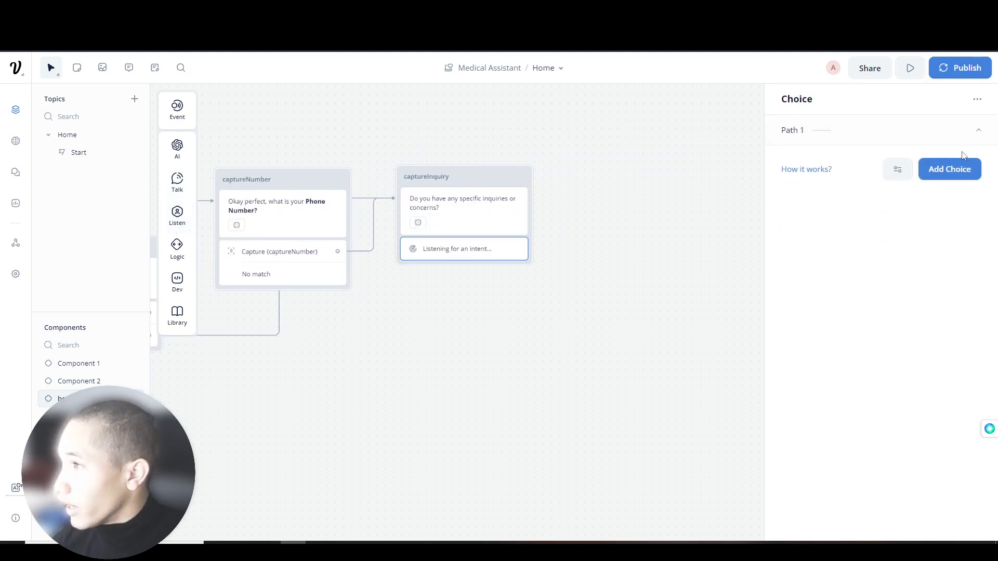
left_click(961, 154)
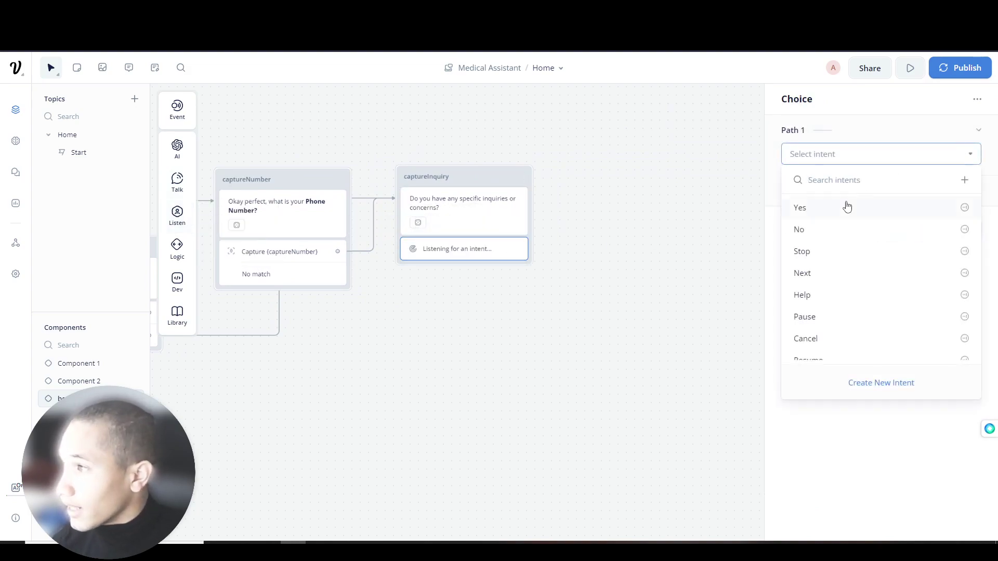
left_click(488, 253)
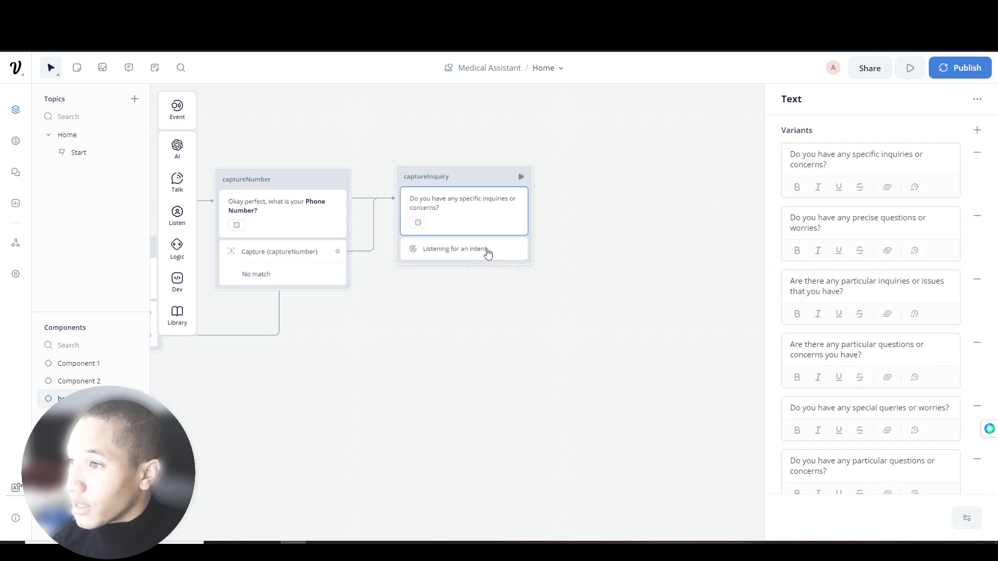
left_click(487, 253)
right_click(488, 255)
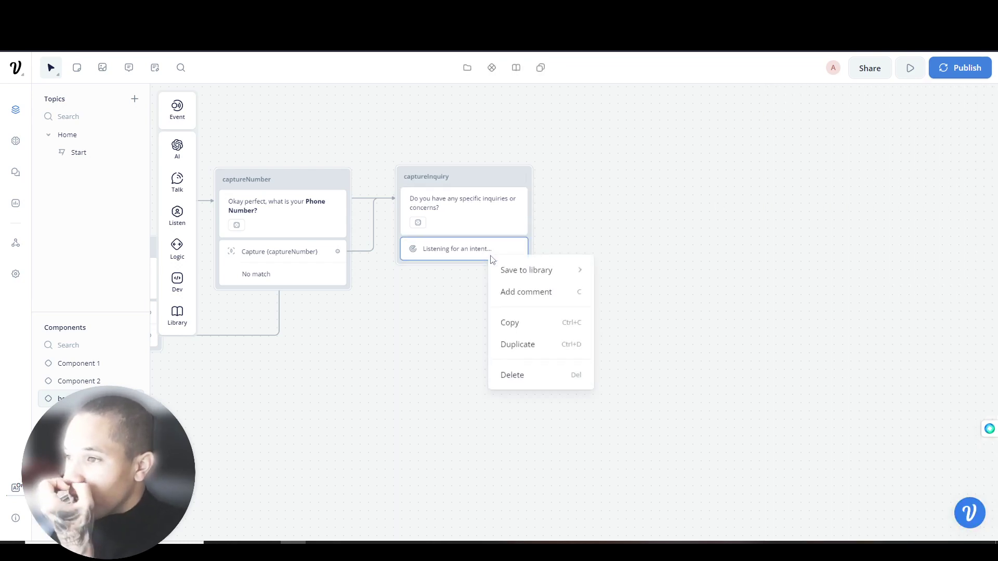
left_click(528, 374)
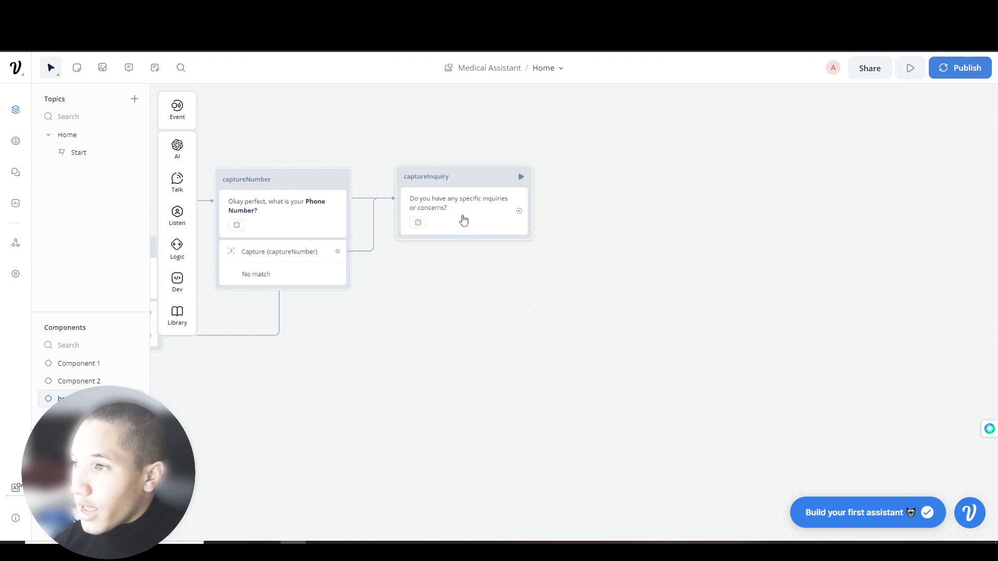
mouse_move(177, 174)
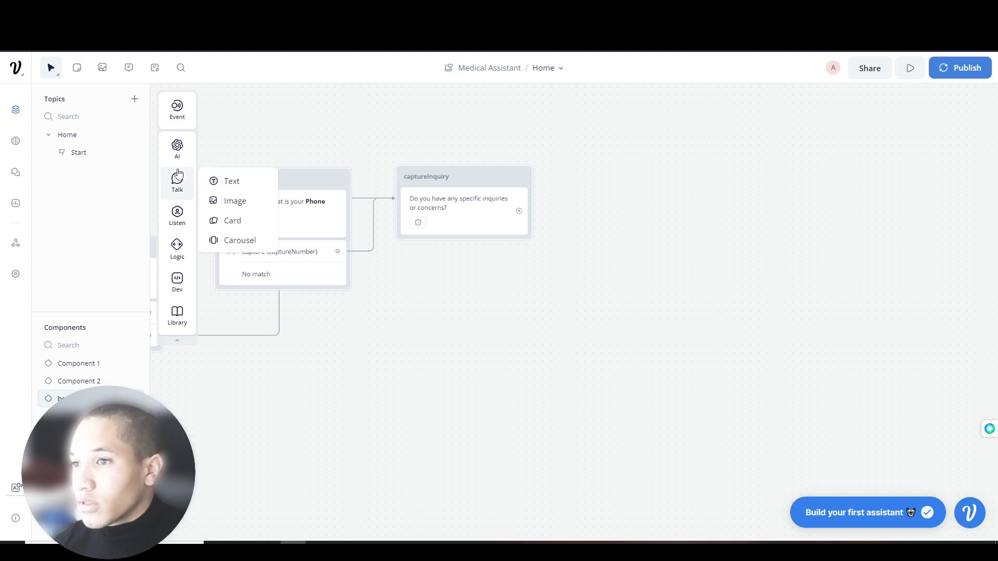
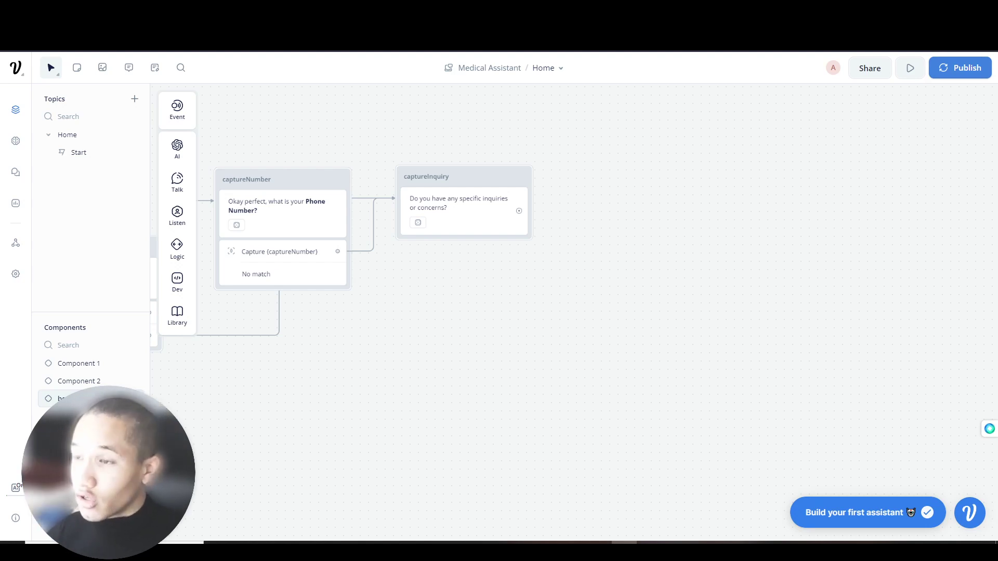
- Replace captureInquiry's old variants with the prompt 'Please tell us any inquiries or concerns you have.'
left_click(460, 216)
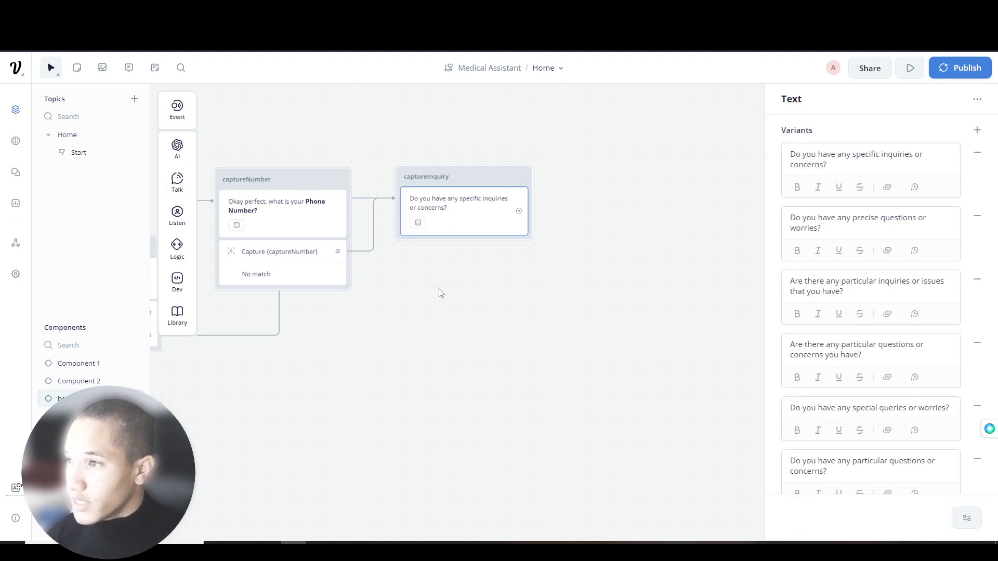
scroll(435, 261, "down", 2)
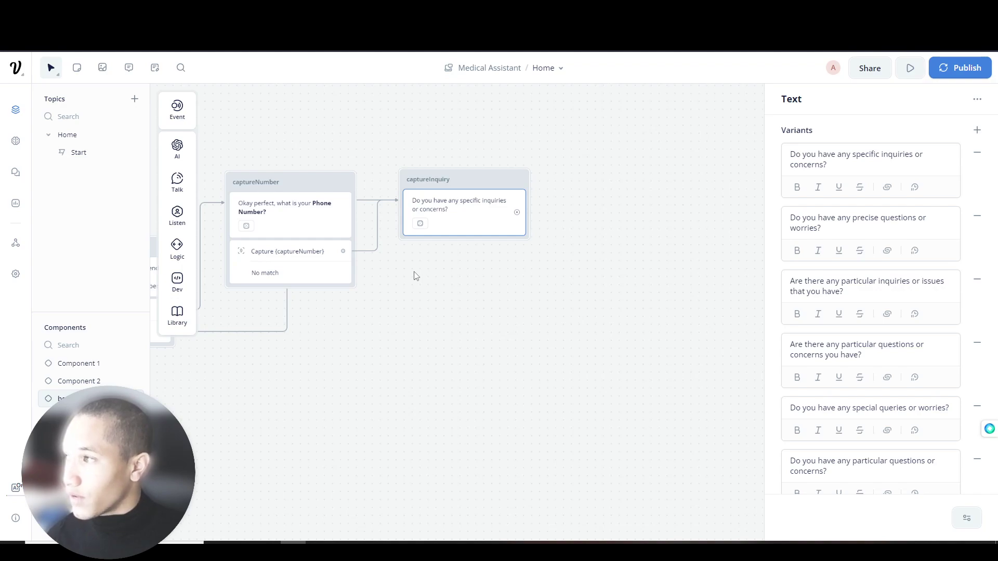
left_click(978, 153)
left_click(978, 153)
left_click(978, 153)
left_click(978, 155)
left_click(978, 154)
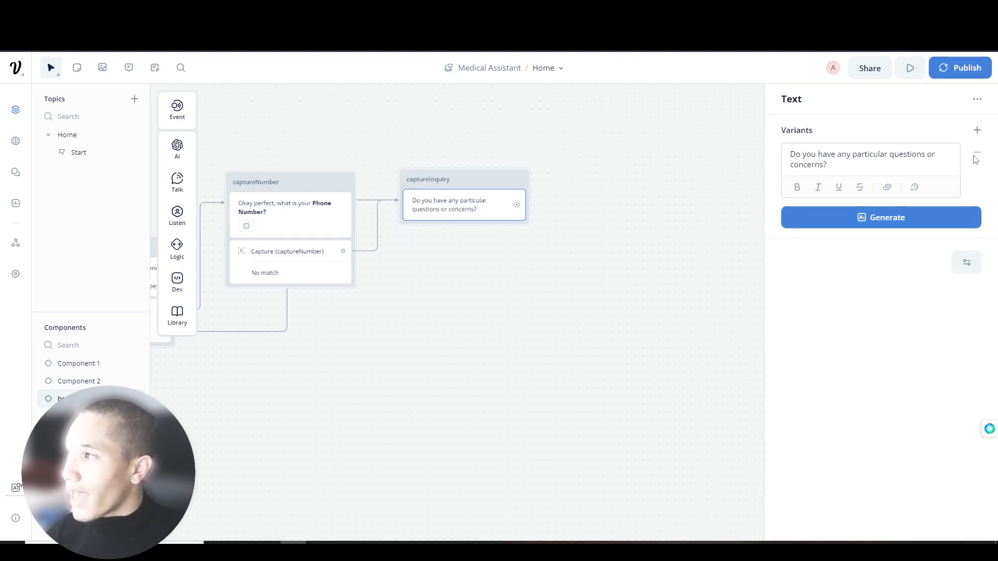
triple_click(907, 158)
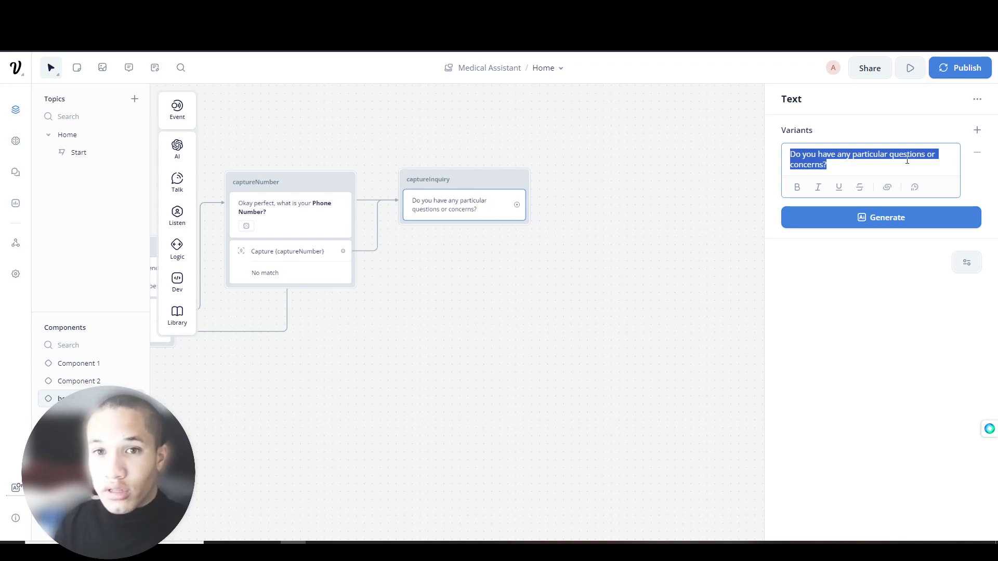
key("BackSpace")
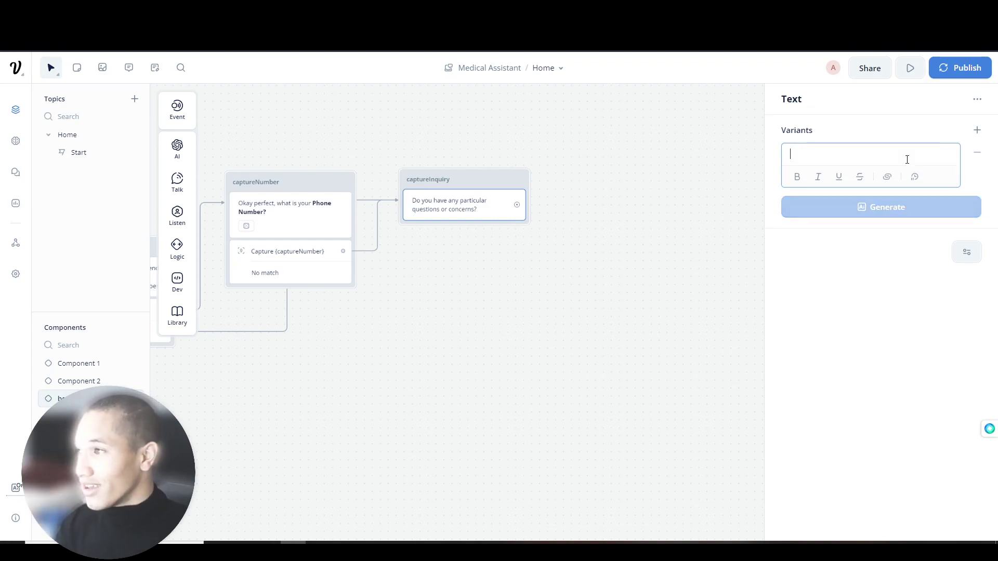
type("Please tel")
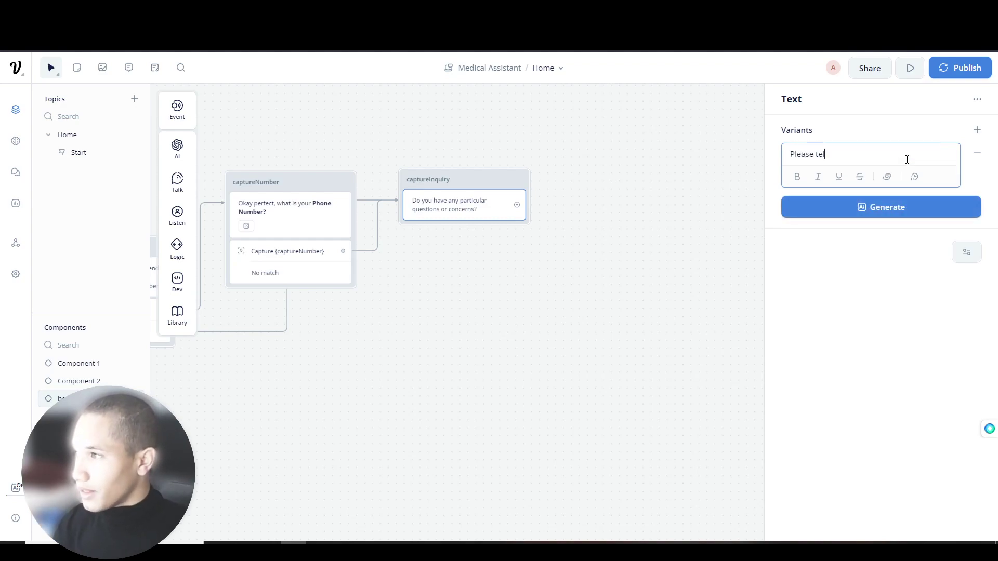
type("l us any inquiries or ")
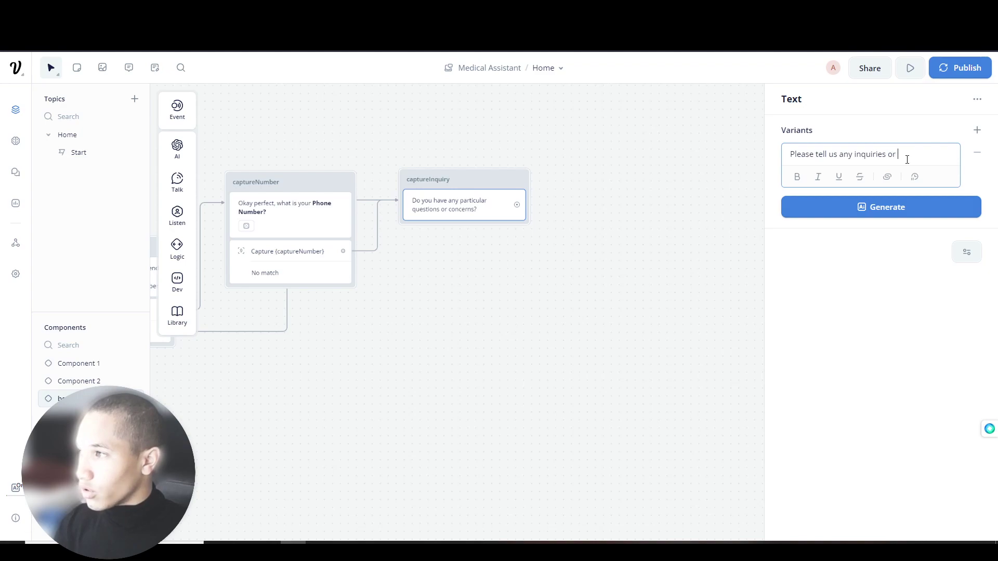
type("concerns you have.")
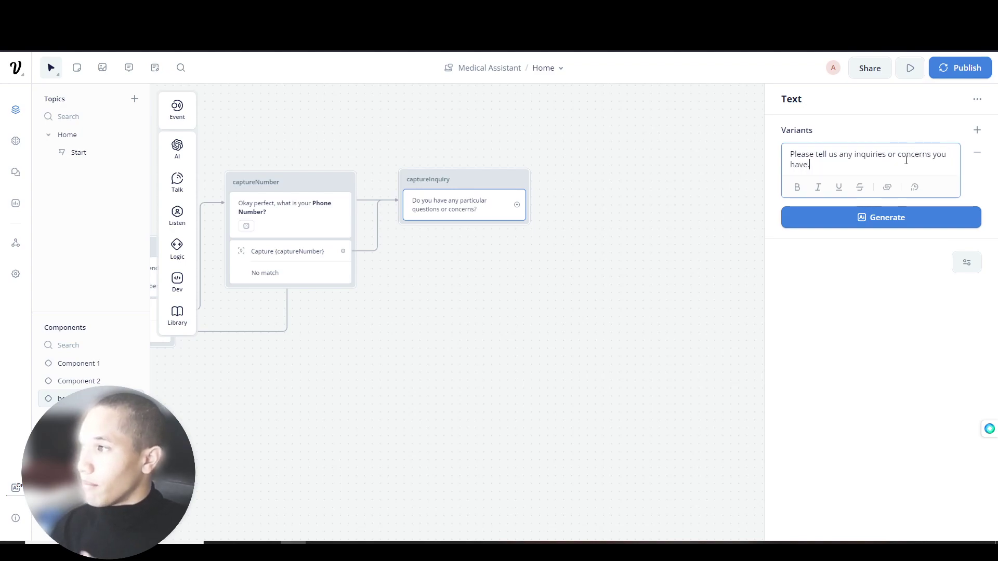
- Generate five alternative wordings and discard the 'If you have any inquiries or questions' variant
left_click(860, 217)
left_click(863, 286)
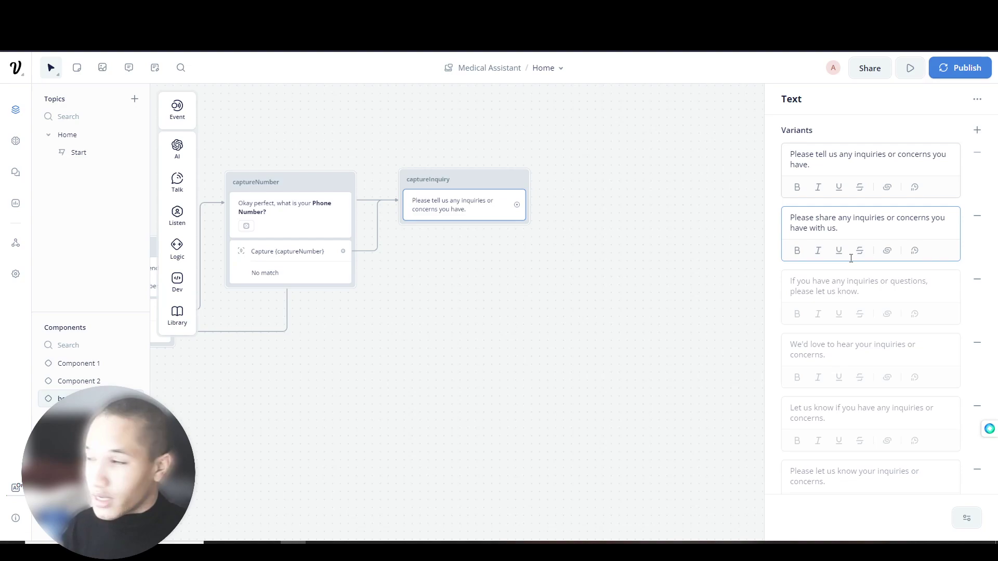
left_click(976, 281)
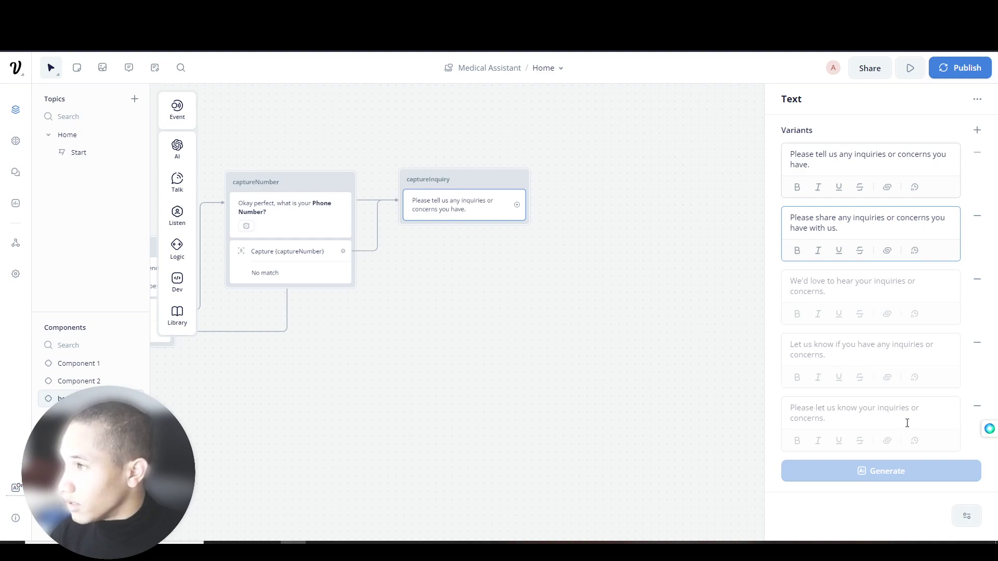
left_click(553, 329)
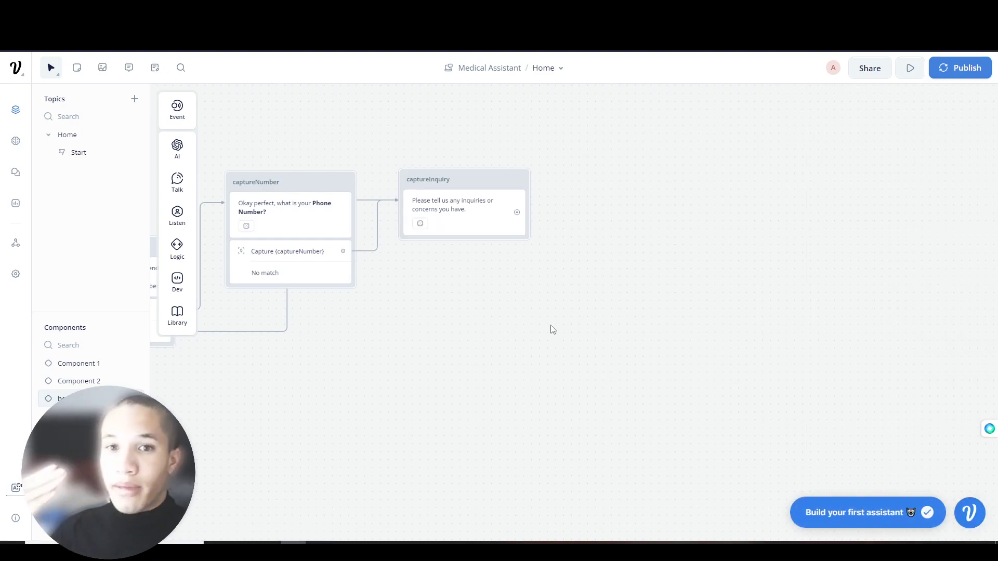
- Add a Capture step to the captureInquiry block to capture the user's entire reply
left_click(434, 223)
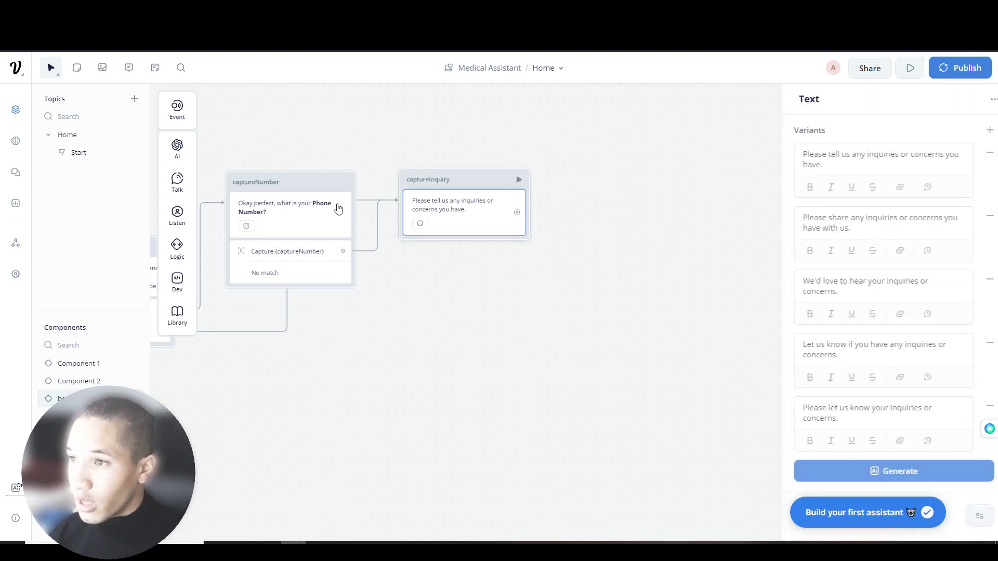
mouse_move(182, 227)
left_click_drag(221, 253, 460, 239)
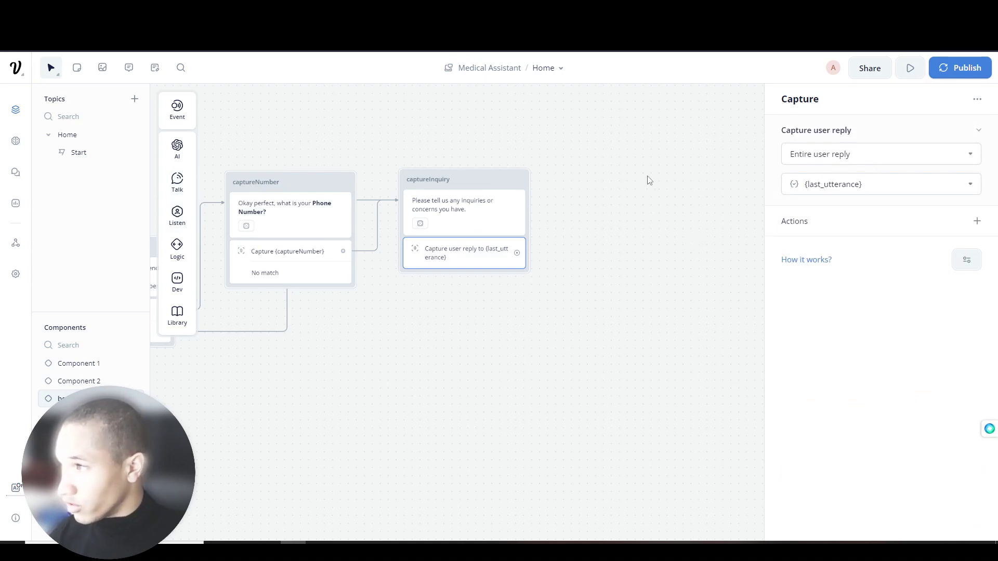
left_click(627, 184)
scroll(621, 254, "left", 10)
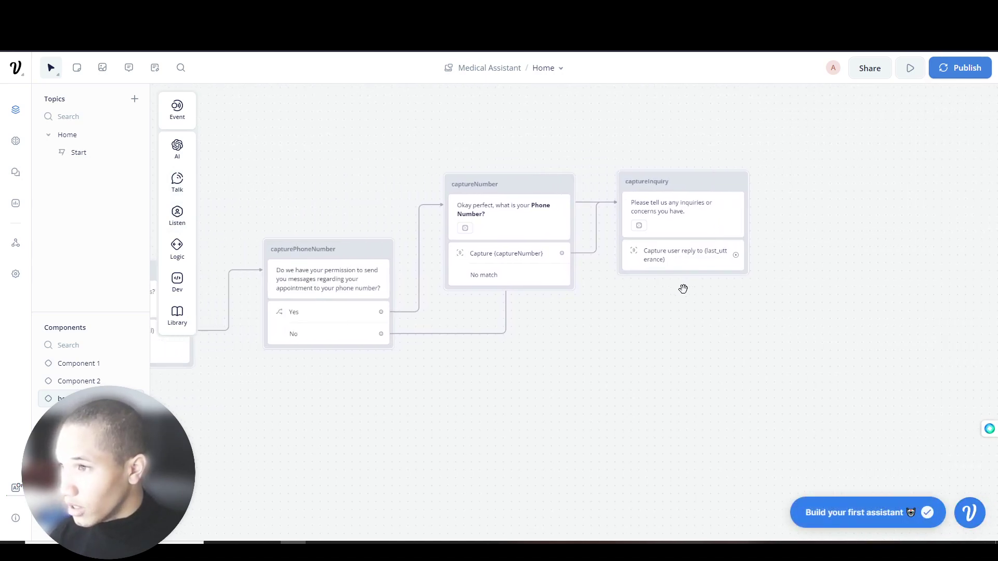
scroll(486, 343, "left", 10)
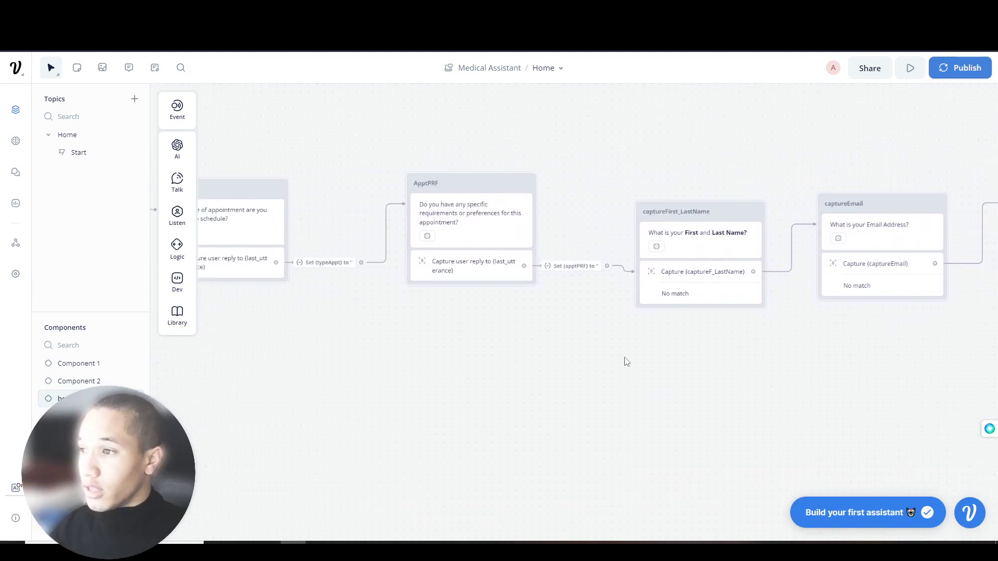
left_click(472, 273)
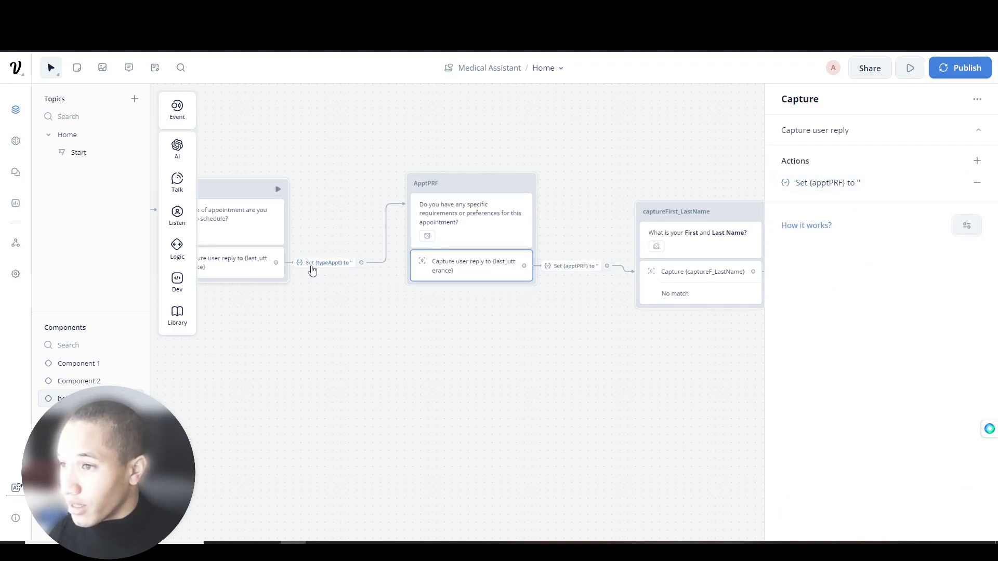
left_click_drag(727, 351, 447, 364)
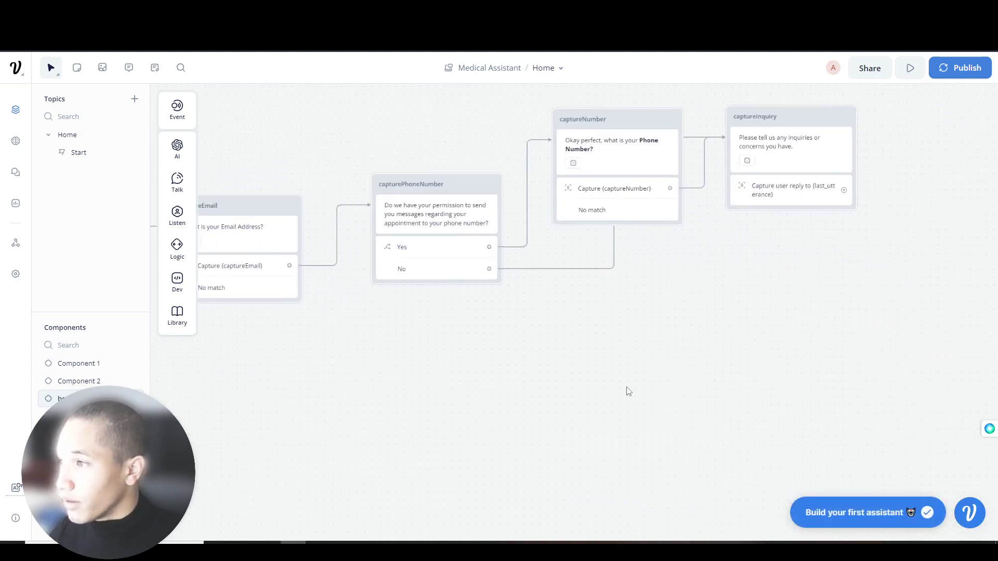
left_click_drag(738, 317, 512, 329)
left_click_drag(488, 224, 501, 243)
- Store the captured reply in a new captureInquiry variable with a Set variable action
left_click(476, 230)
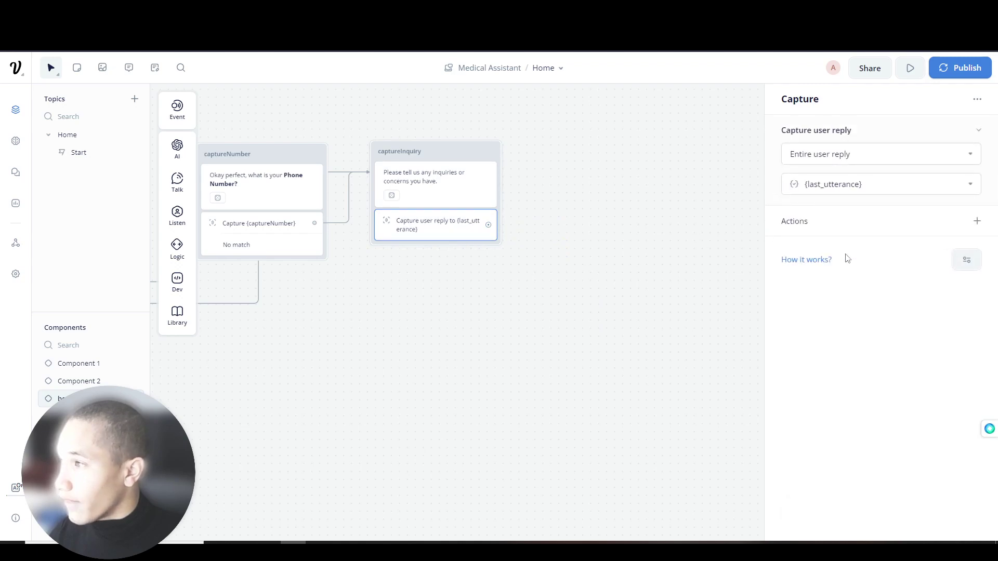
left_click(976, 221)
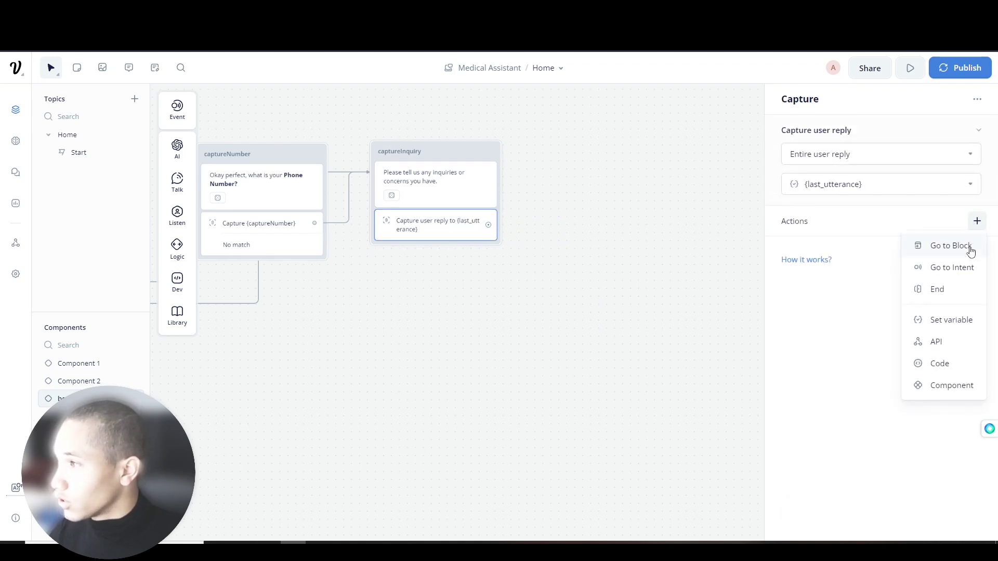
left_click(947, 321)
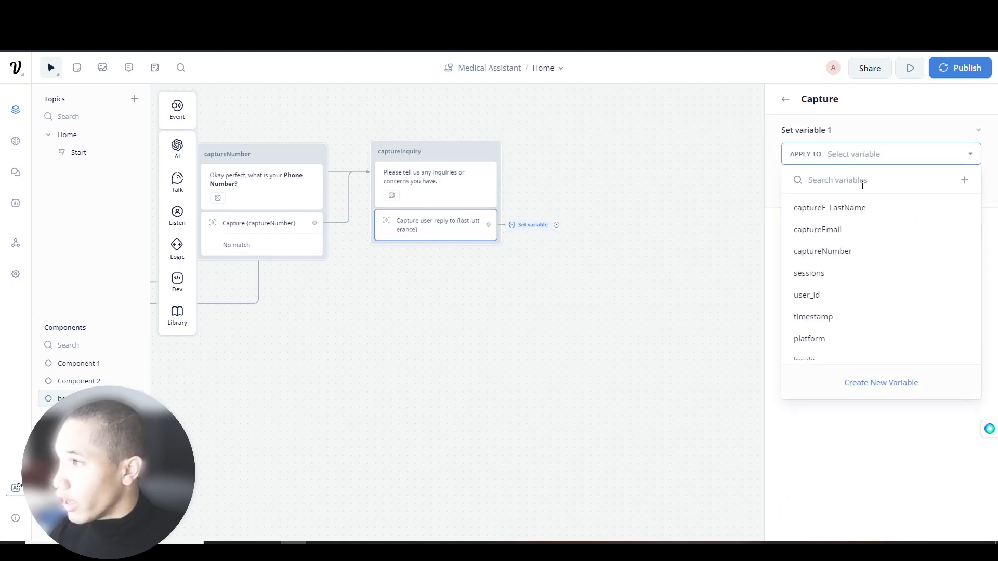
type("captureInquiry")
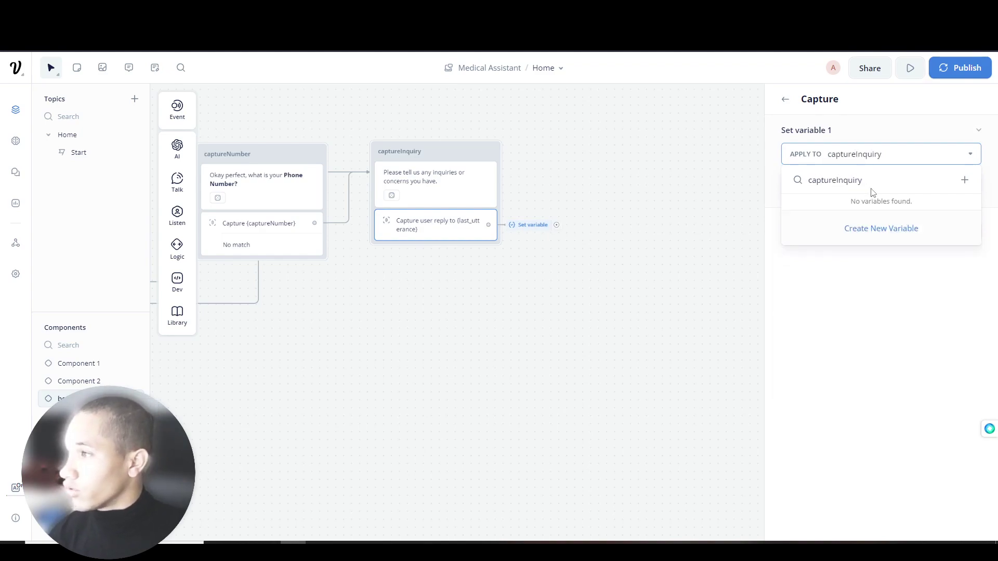
left_click(864, 230)
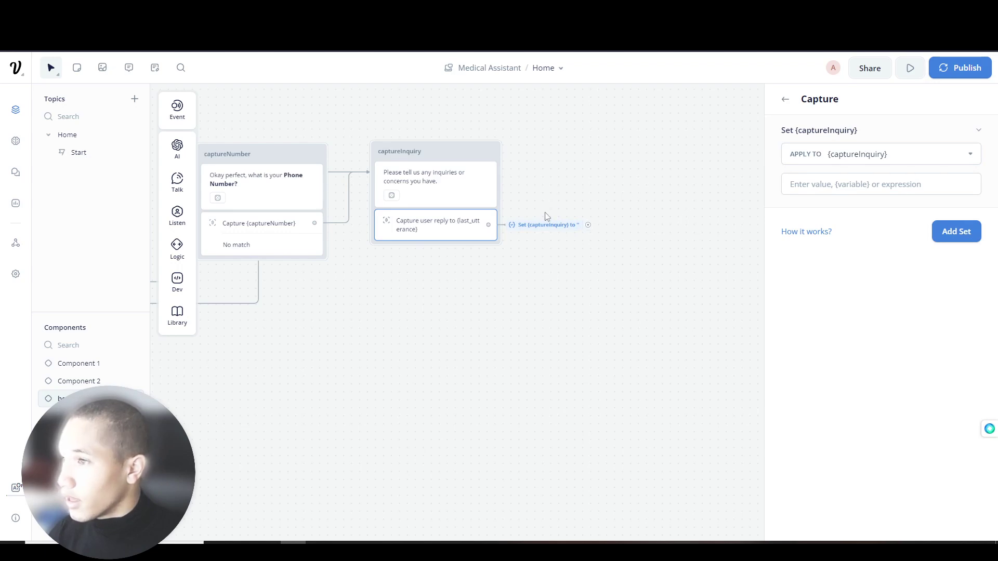
left_click_drag(546, 191, 767, 221)
scroll(470, 320, "down", 1)
- Review the earlier capture blocks, then start and cancel a new step from the set-variable action
left_click_drag(384, 359, 841, 426)
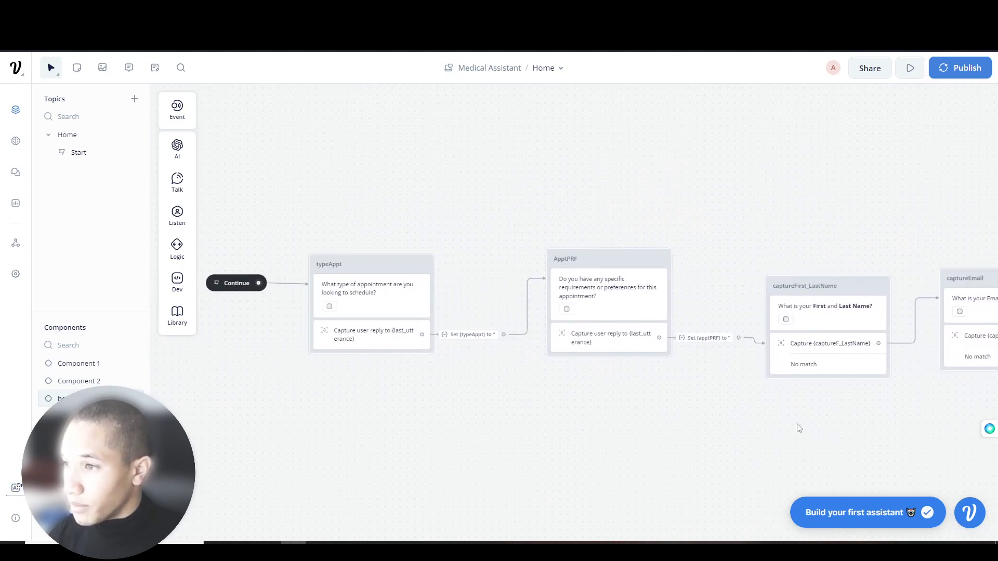
scroll(811, 423, "left", 3)
scroll(777, 421, "right", 7)
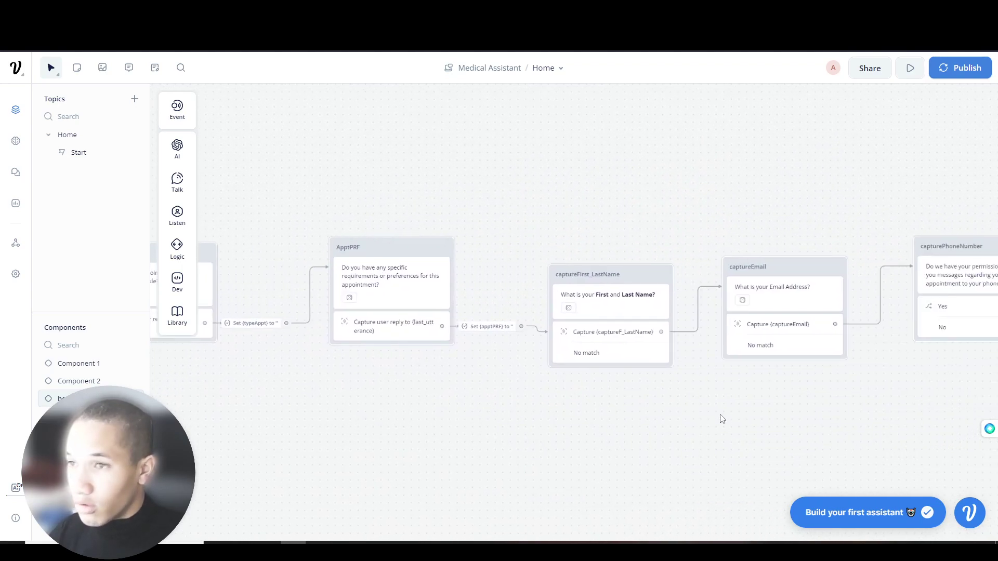
scroll(722, 418, "right", 15)
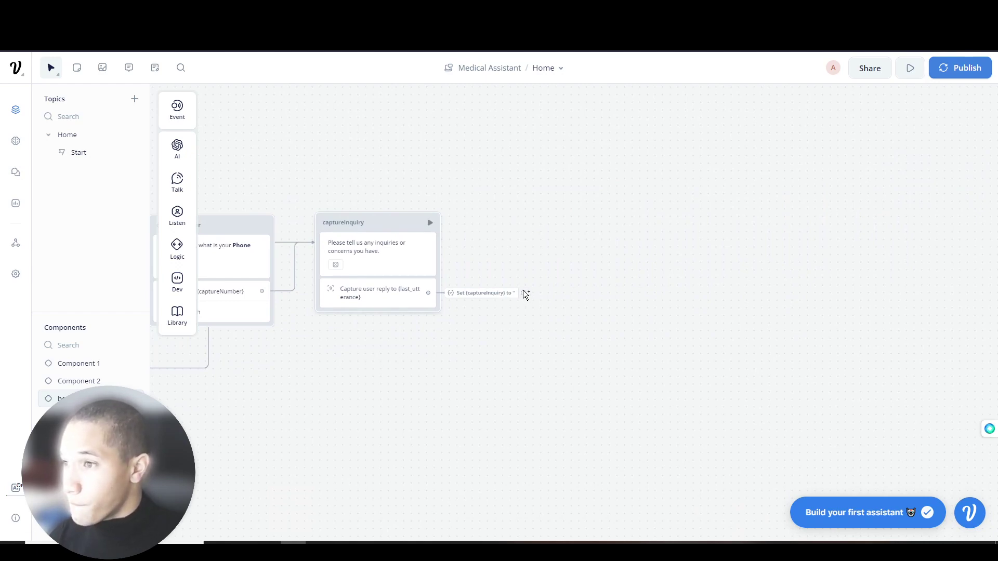
left_click_drag(524, 292, 639, 232)
mouse_move(603, 273)
left_click(553, 229)
- Move the 'Please tell us' message back into captureInquiry and add an API request step after it
left_click_drag(312, 366, 473, 367)
left_click_drag(181, 425, 130, 374)
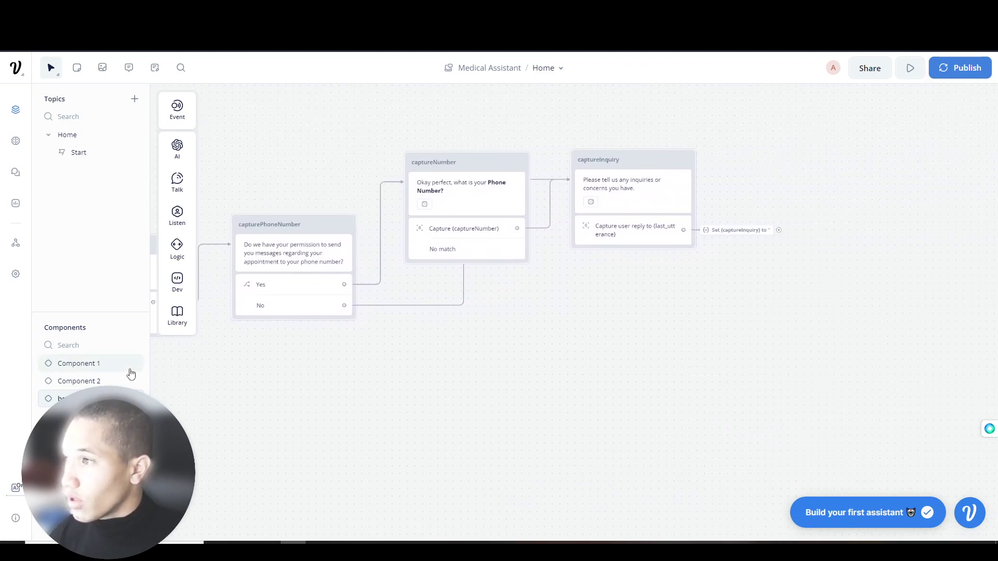
left_click_drag(821, 240, 498, 201)
mouse_move(544, 257)
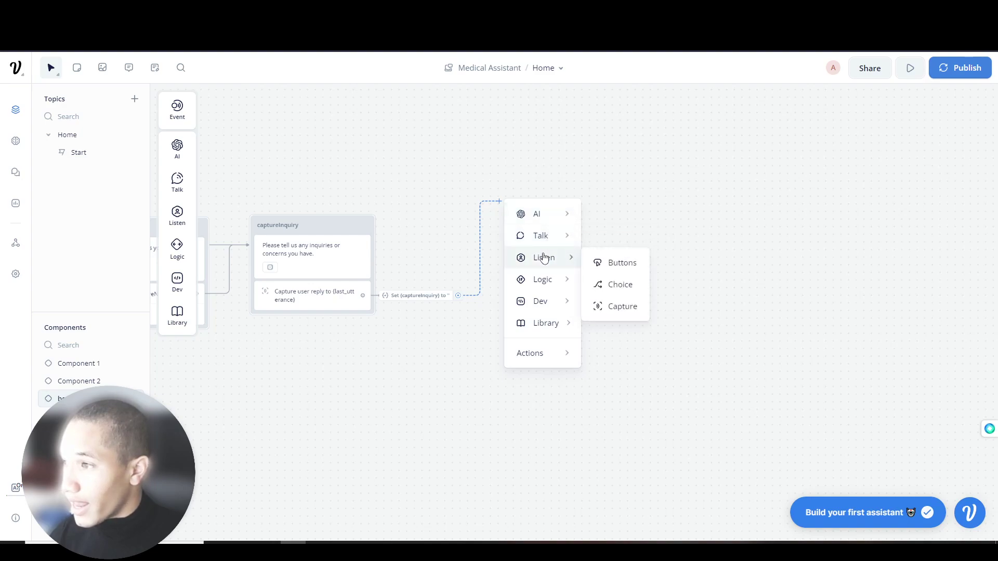
mouse_move(543, 237)
mouse_move(535, 306)
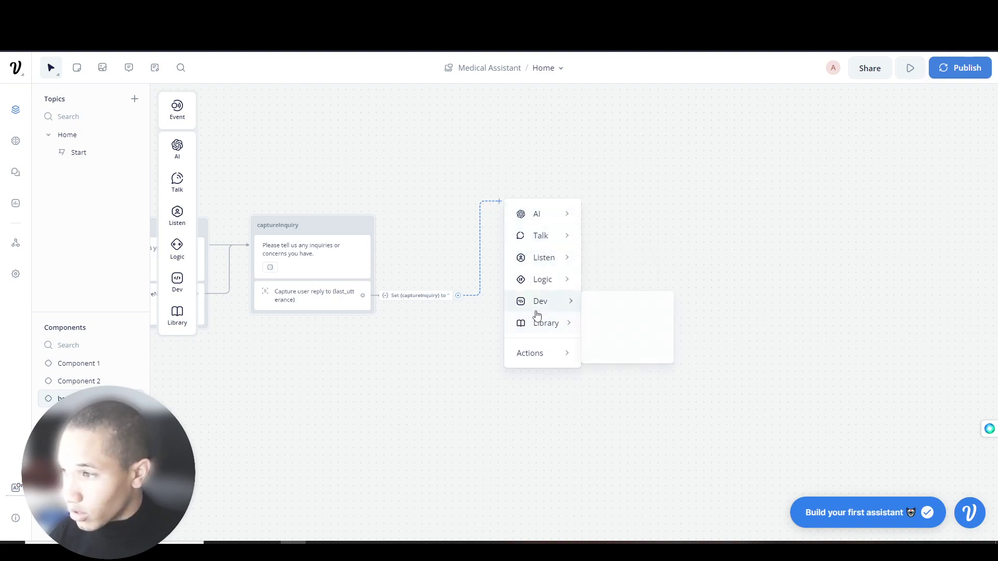
left_click(627, 309)
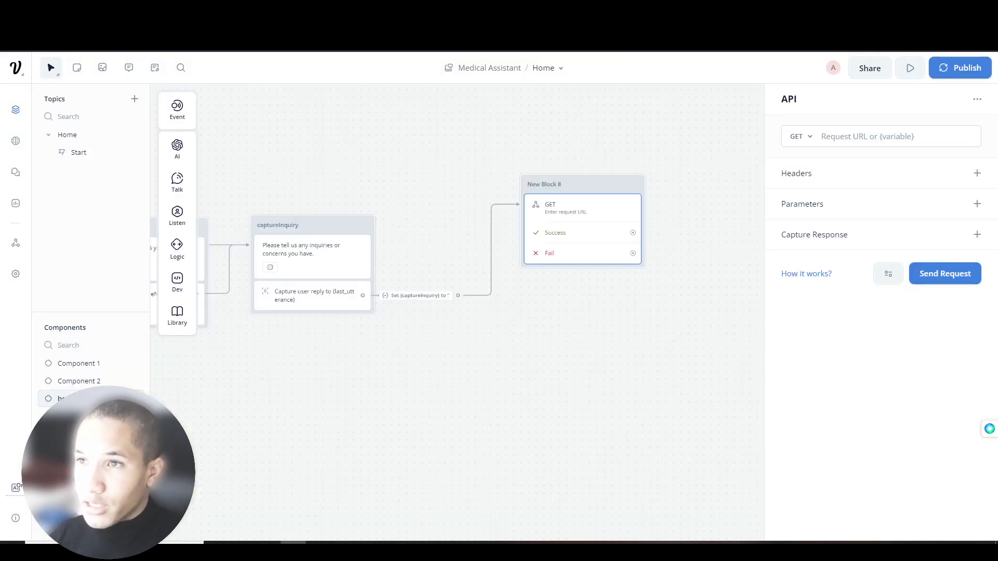
- Pan back to the flow's start and switch to the capture spreadsheet
left_click_drag(265, 154, 706, 135)
left_click_drag(275, 172, 704, 180)
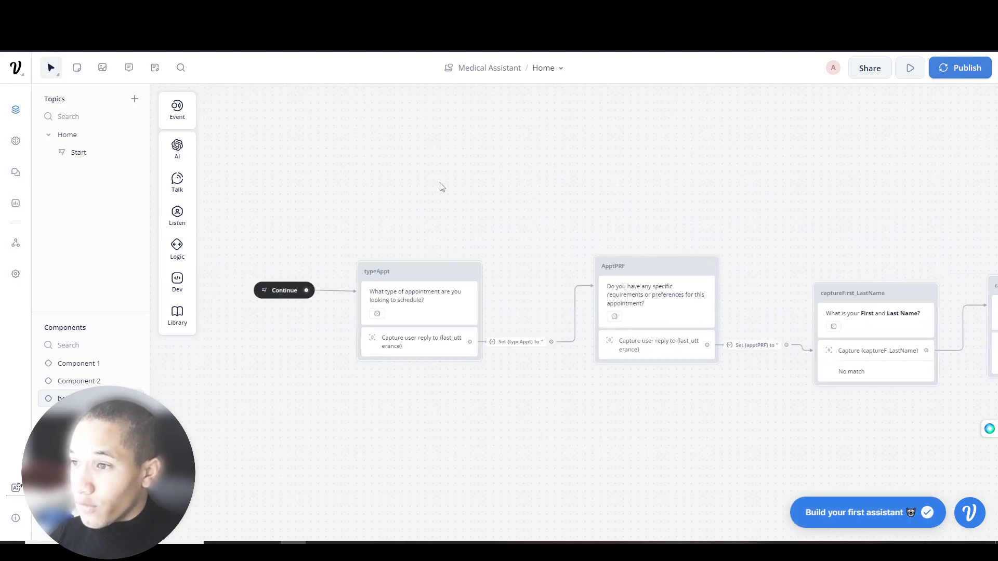
left_click_drag(329, 187, 253, 153)
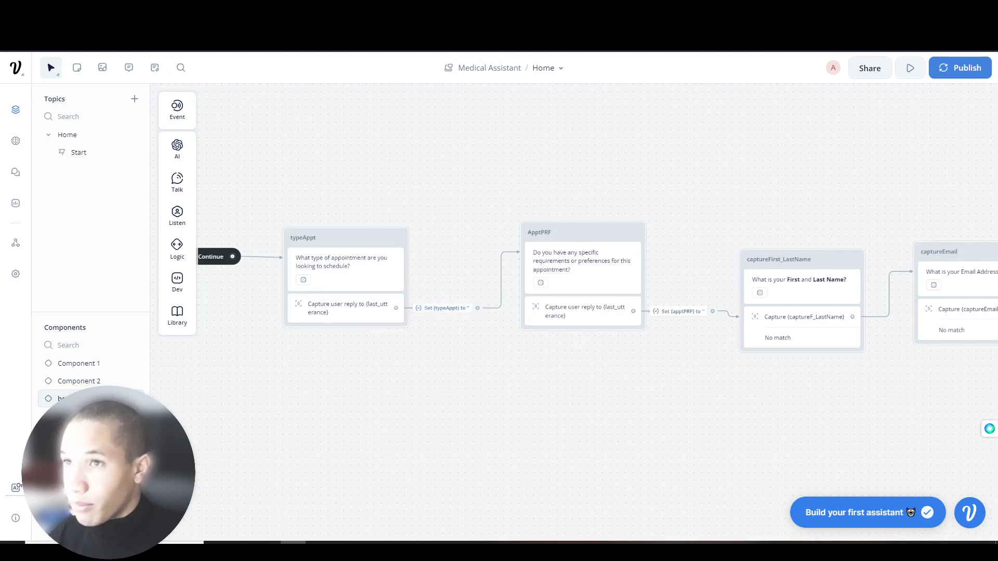
right_click(108, 7)
left_click(107, 8)
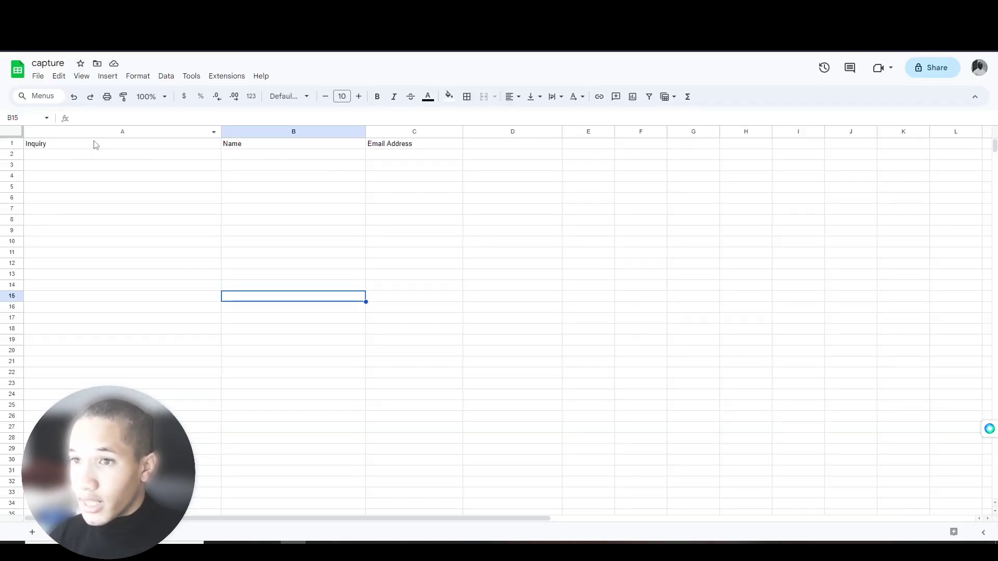
- Rename headers A1–C1 to Type of Appointment, Appointment Prefrences and First and Last Name
left_click(113, 146)
double_click(111, 143)
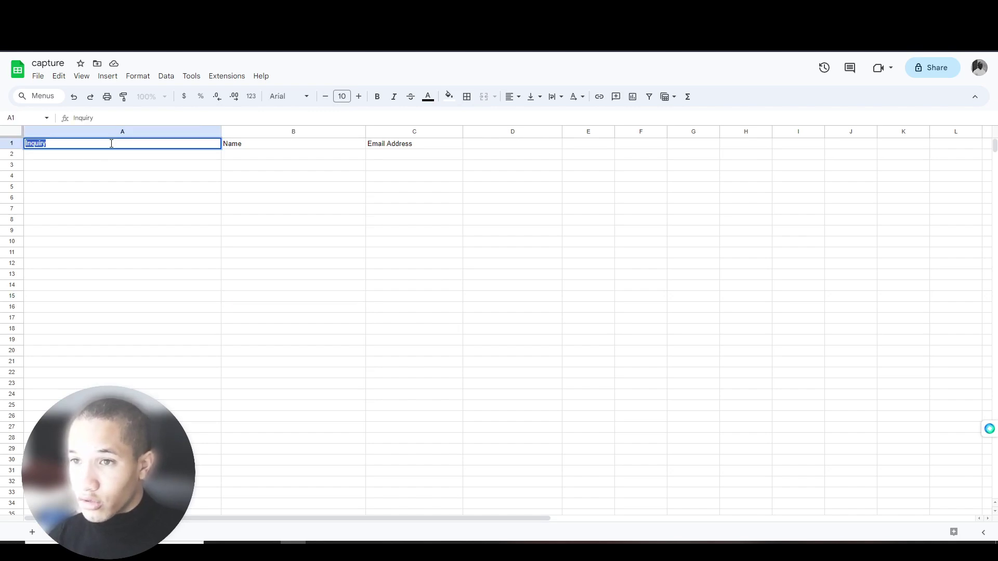
type("Type of Appointment")
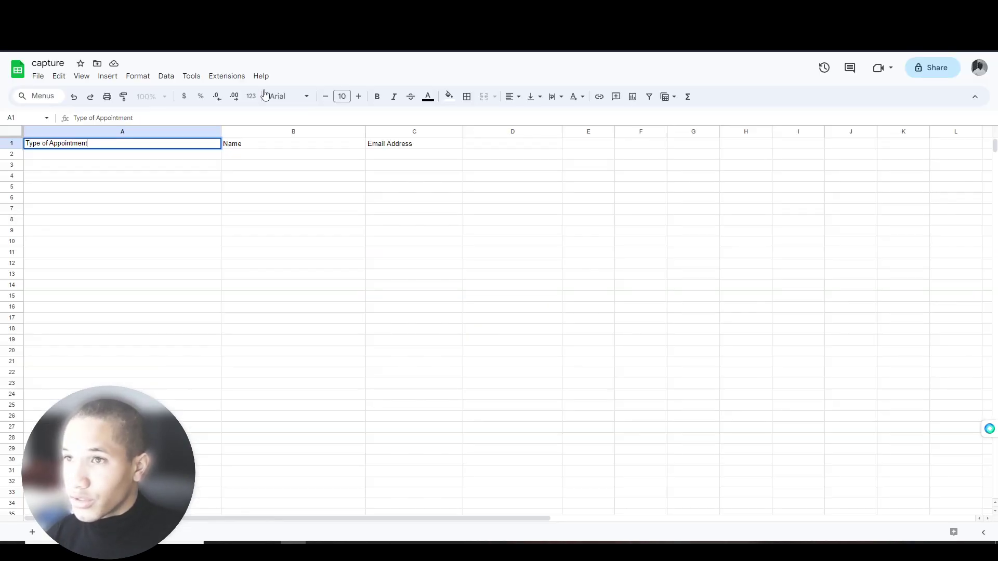
left_click(240, 145)
double_click(240, 145)
type("Ap")
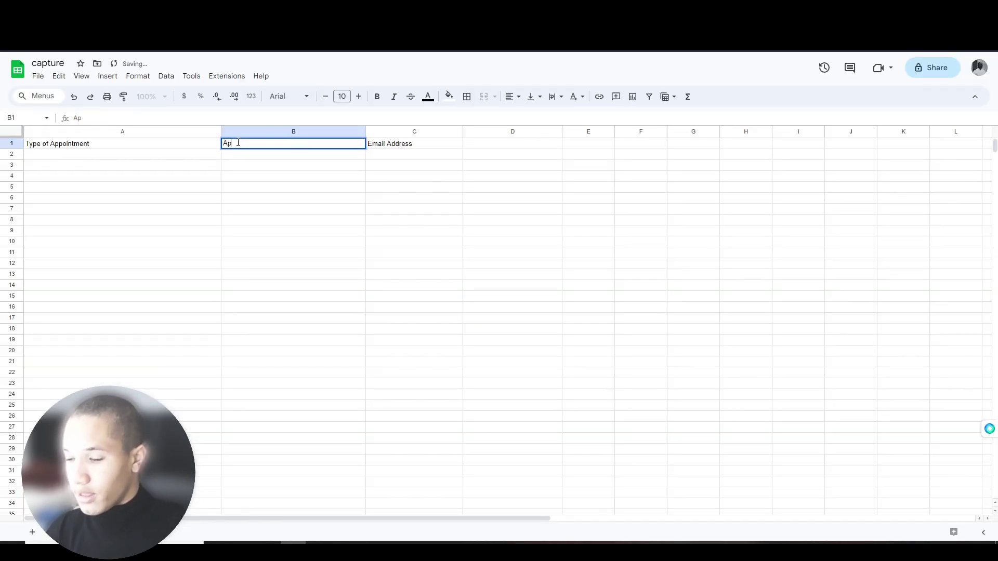
type("pointment Prefrences")
left_click_drag(372, 198, 372, 187)
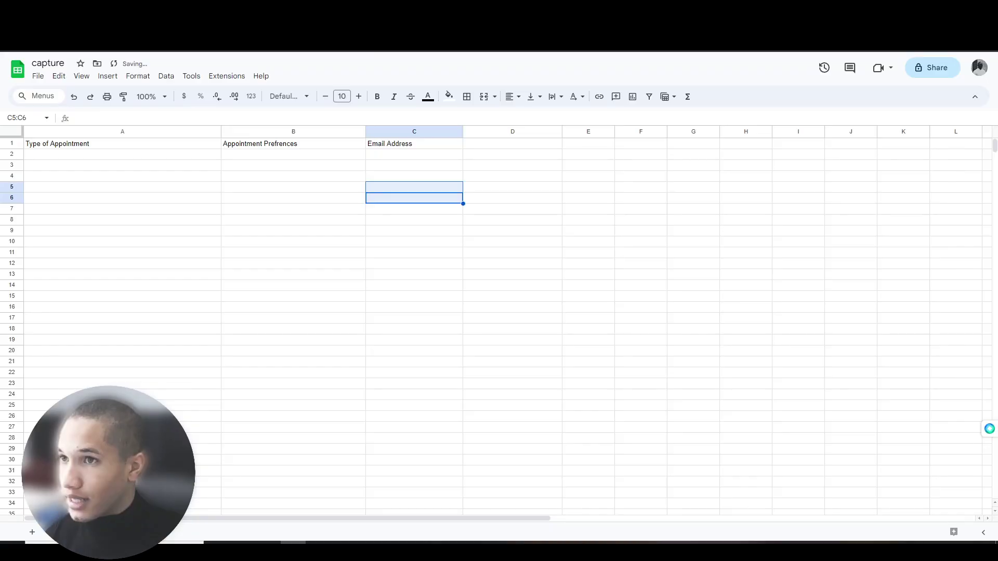
left_click(411, 145)
double_click(413, 144)
type("Fr")
type("irst and")
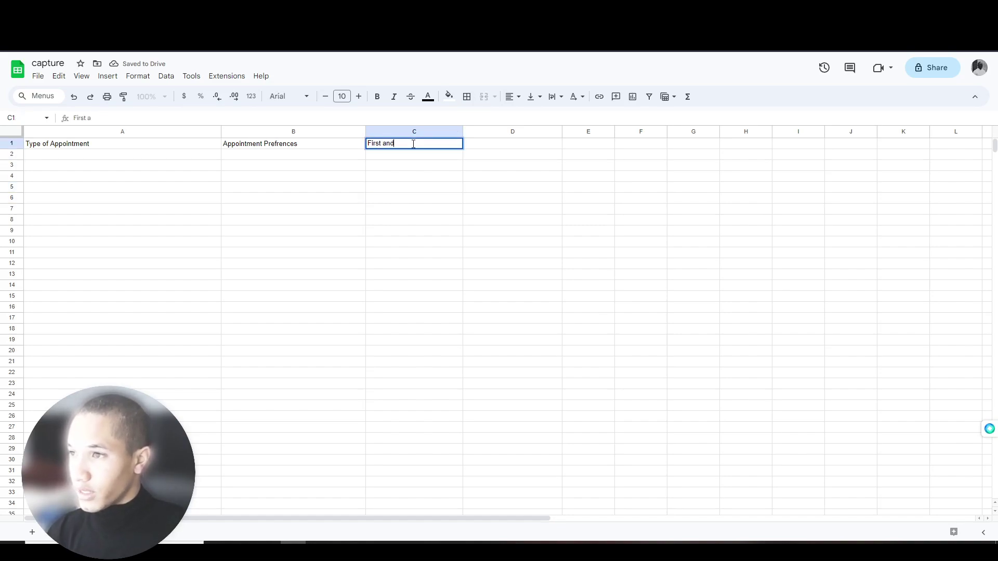
type(" Las")
key("Return")
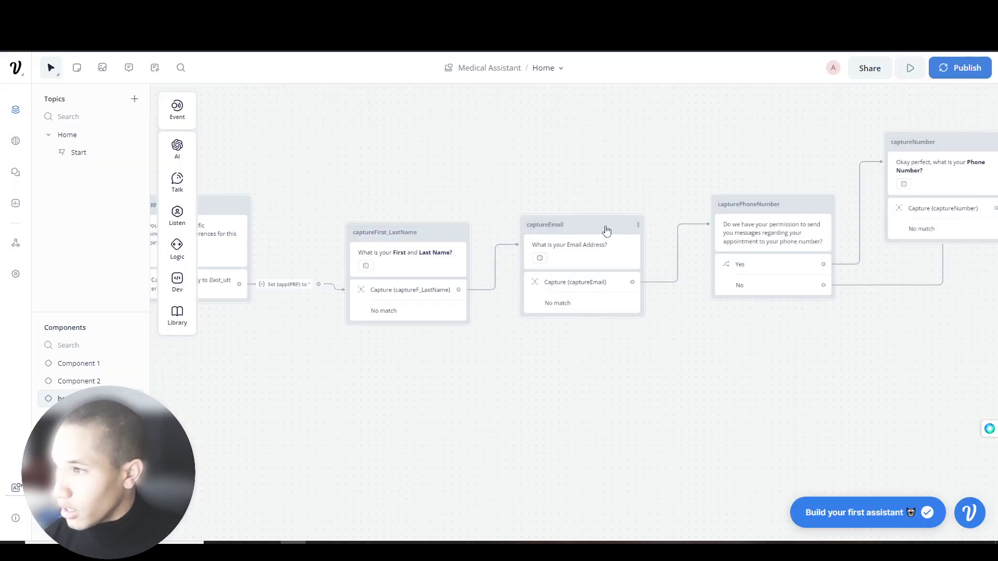
- In Voiceflow, make 'Email Address' bold in the captureEmail question
left_click_drag(593, 229, 408, 183)
left_click_drag(310, 168, 445, 182)
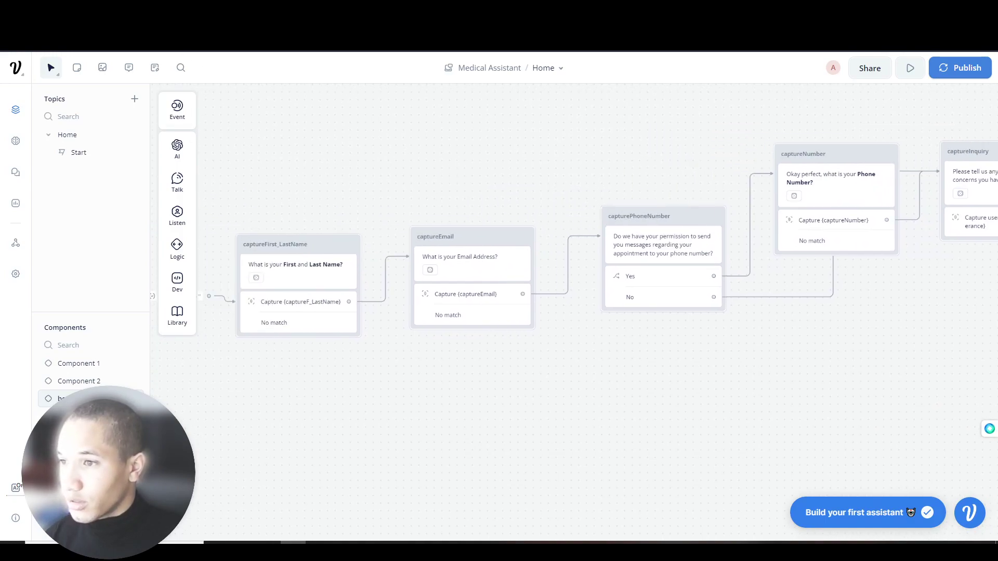
left_click(462, 260)
mouse_move(892, 155)
left_mouse_down()
mouse_move(840, 154)
mouse_move(893, 155)
left_mouse_up()
key("ctrl+b")
left_click(517, 161)
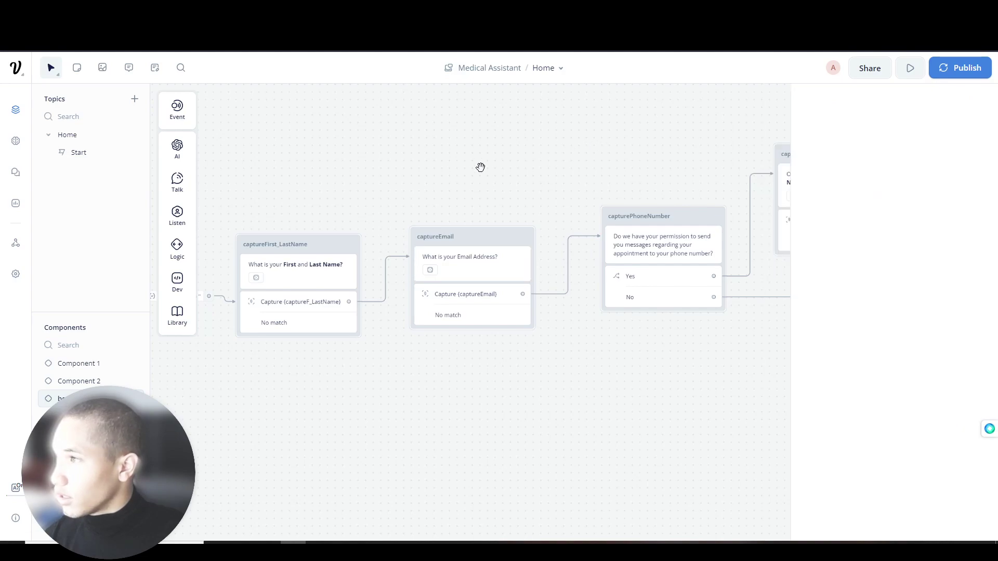
key("alt+Tab")
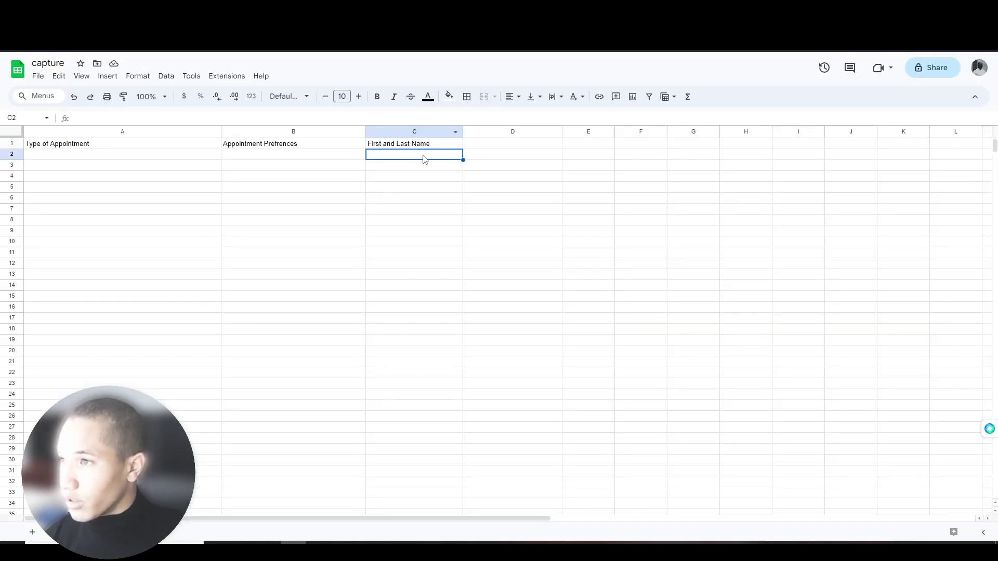
- Enter Email Address in D1 and Phone Number in E1
left_click(495, 149)
type("W")
key("BackSpace")
type("Emai")
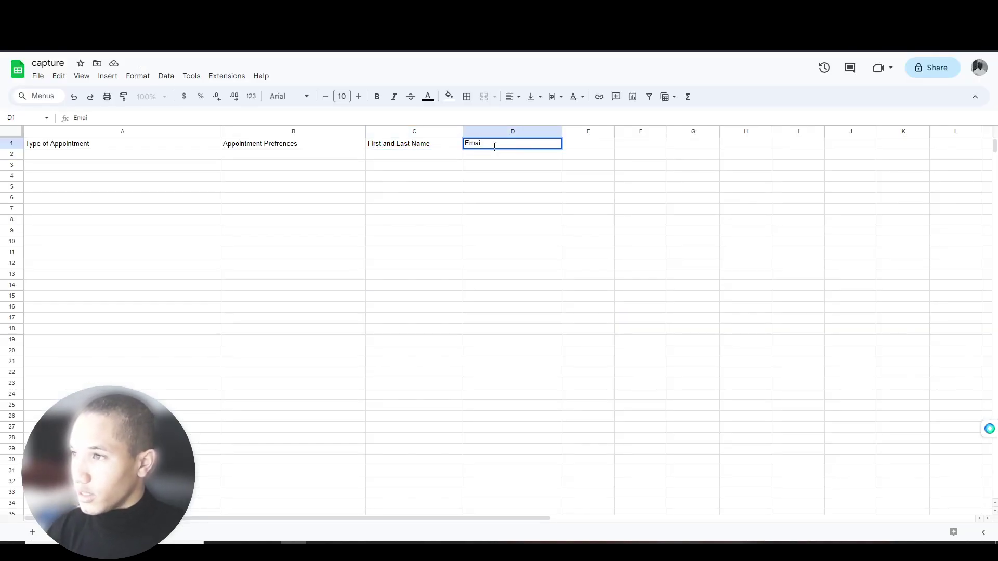
type("l Address")
key("Return")
key("alt+Tab")
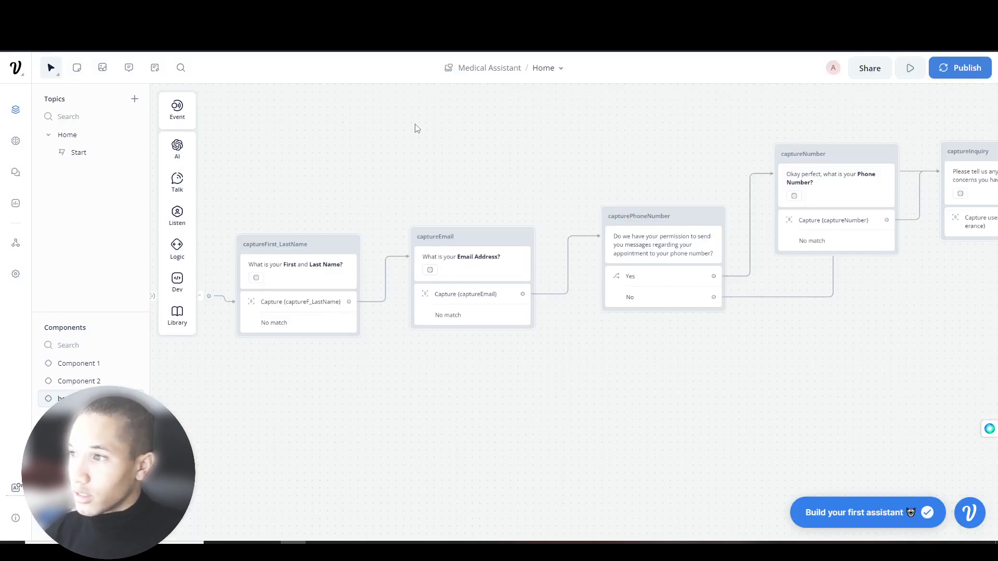
scroll(364, 156, "right", 3)
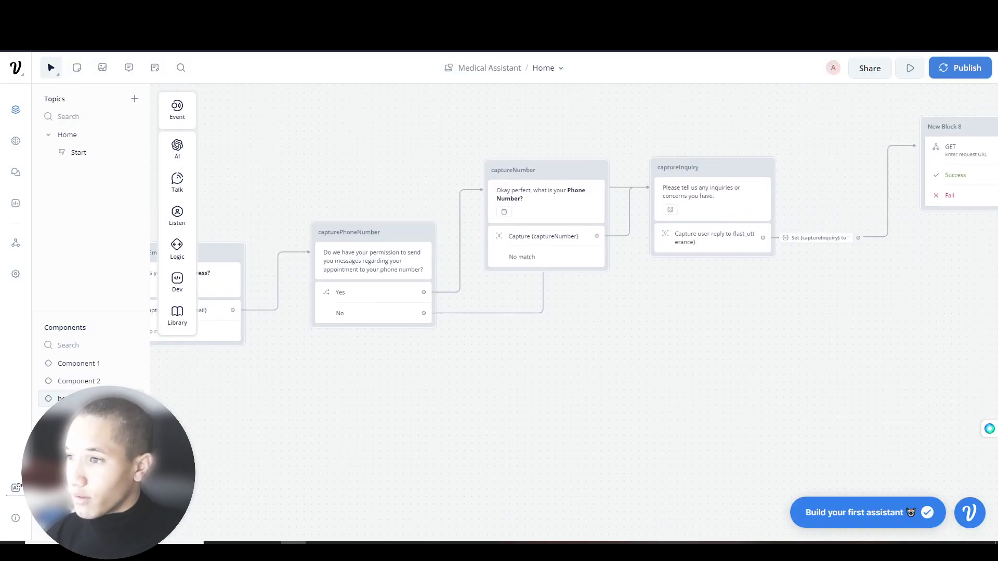
key("alt+Tab")
left_click(581, 144)
type("P")
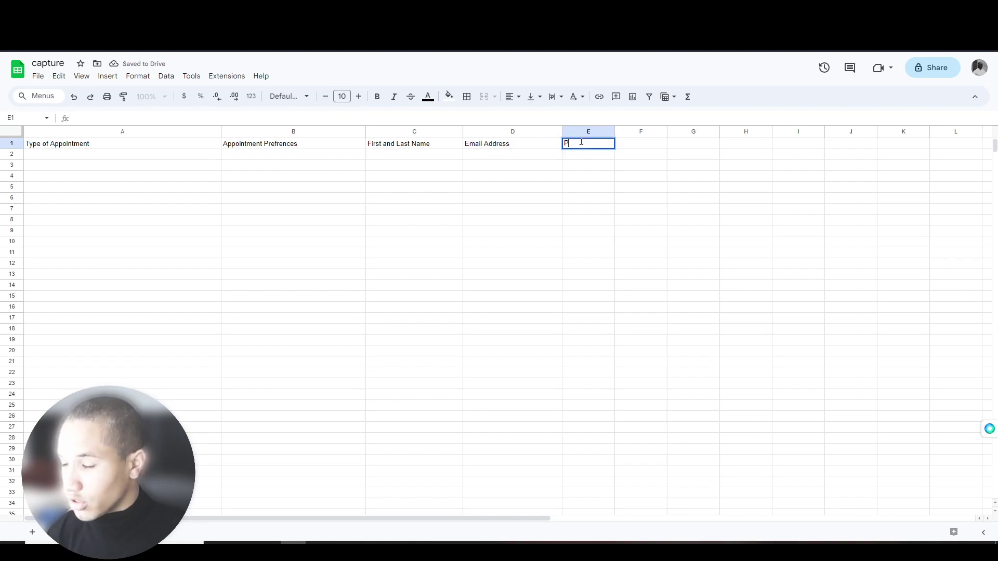
type("hone Number")
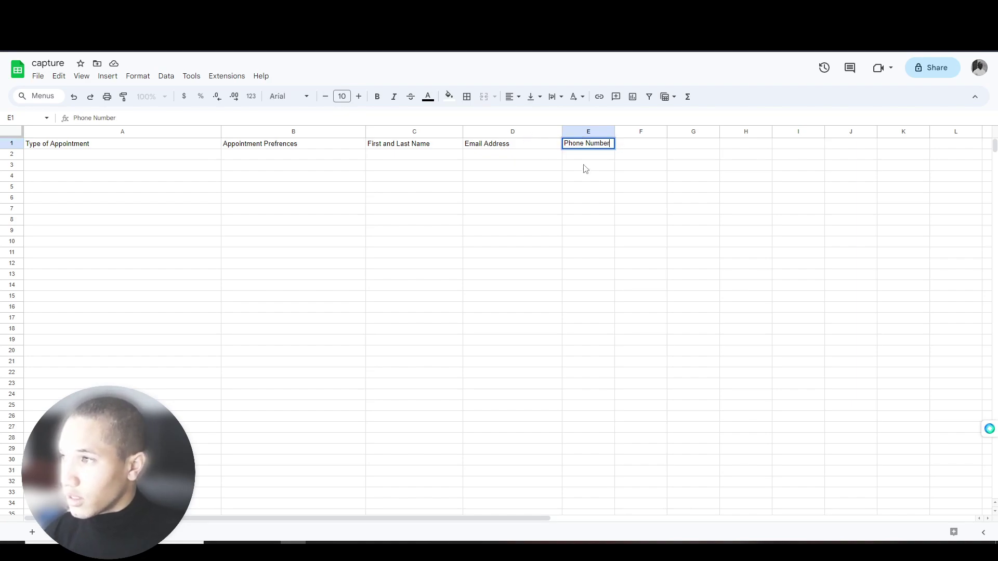
left_click(583, 167)
- Widen column F and enter the Inquiries / Concerns header in F1
key("alt+Tab")
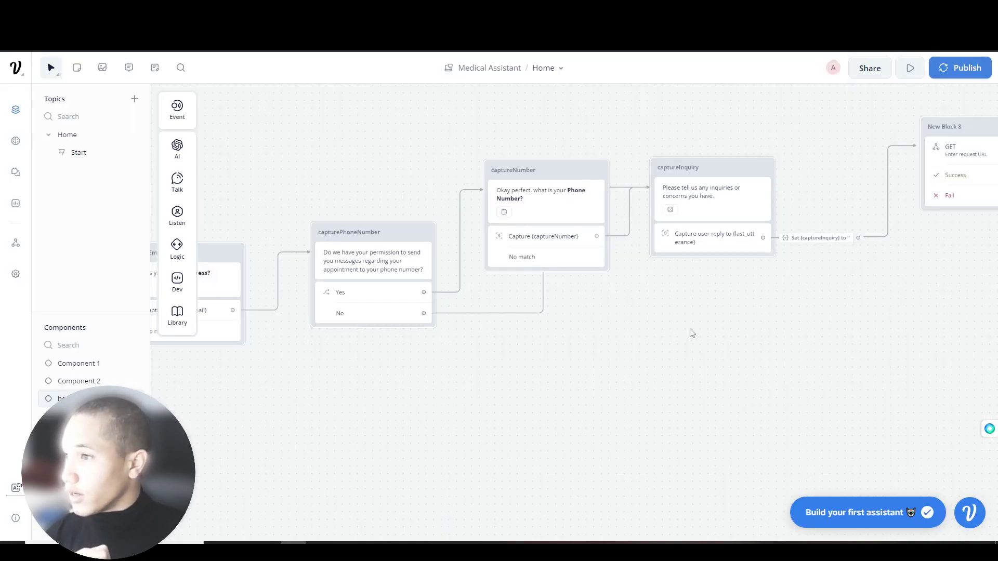
left_click_drag(647, 228, 449, 229)
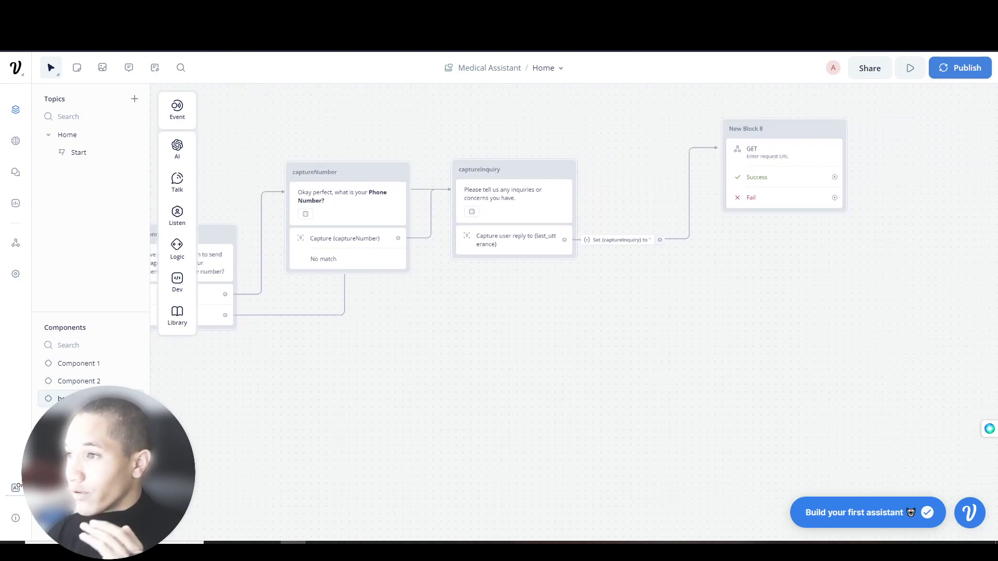
key("alt+Tab")
left_click_drag(667, 132, 796, 132)
left_click(719, 145)
type("In")
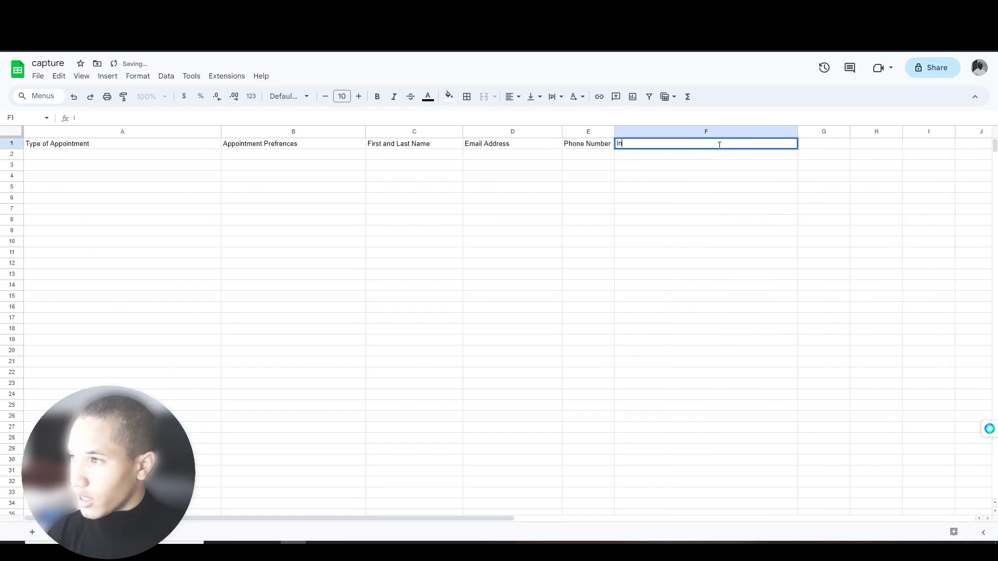
type("quiries / Concer")
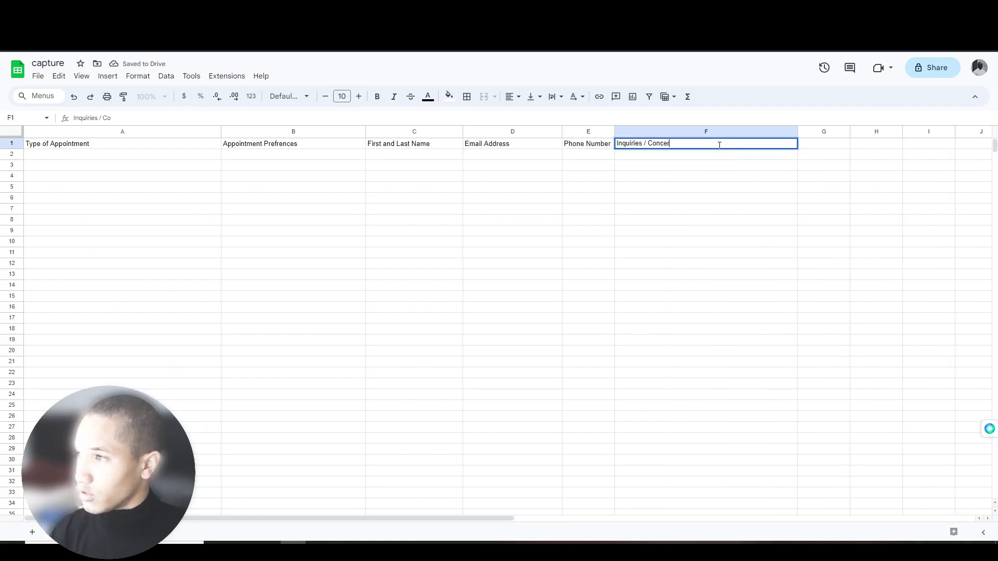
type("ns")
key("Return")
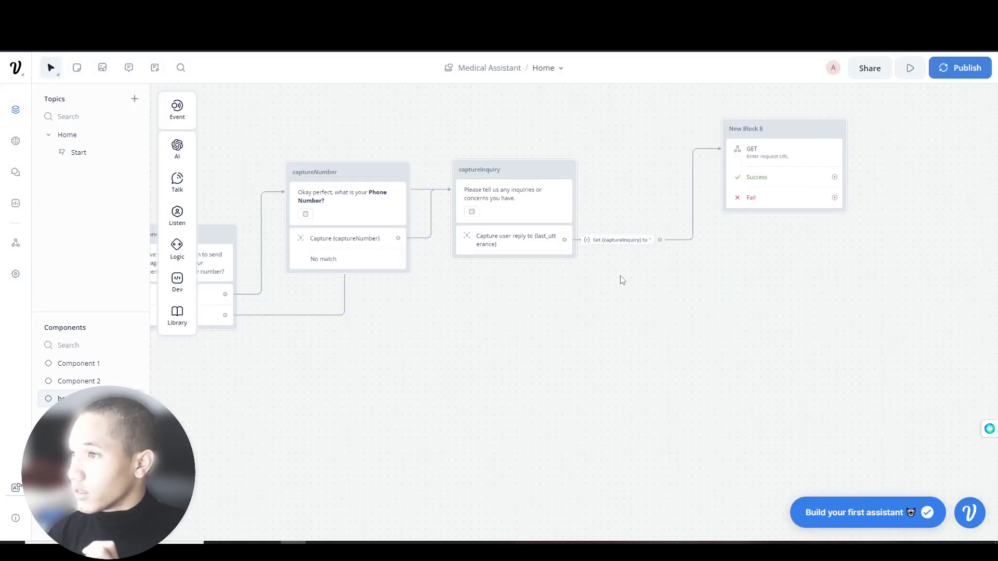
left_click(754, 189)
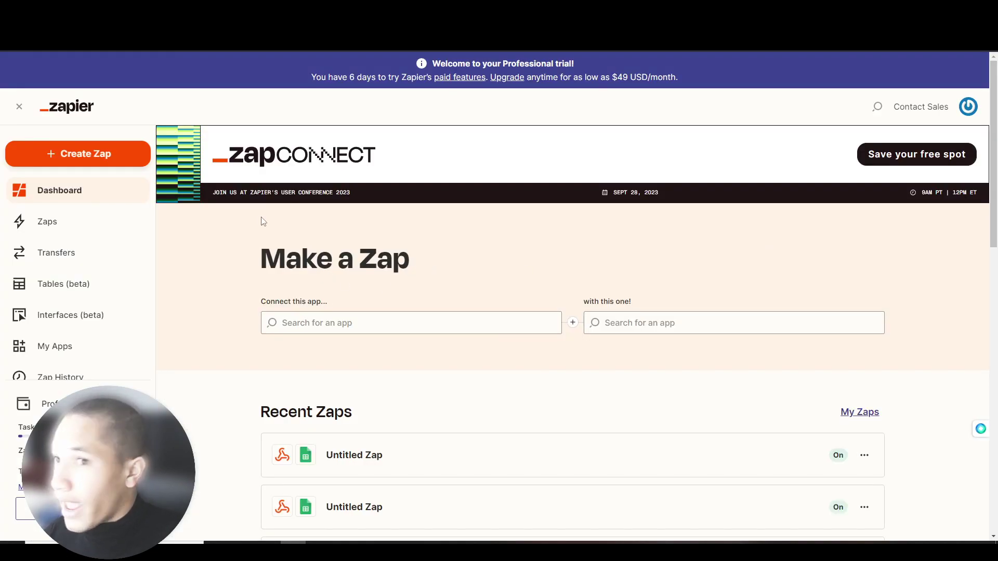
- Create a new Zap with a Webhooks by Zapier Catch Hook trigger and copy its webhook URL
left_click(78, 153)
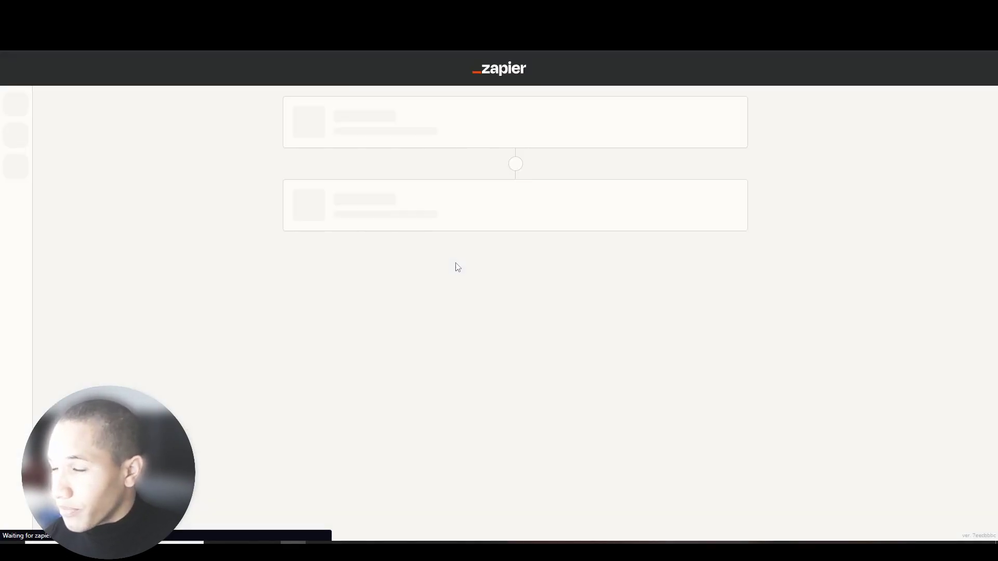
left_click(571, 232)
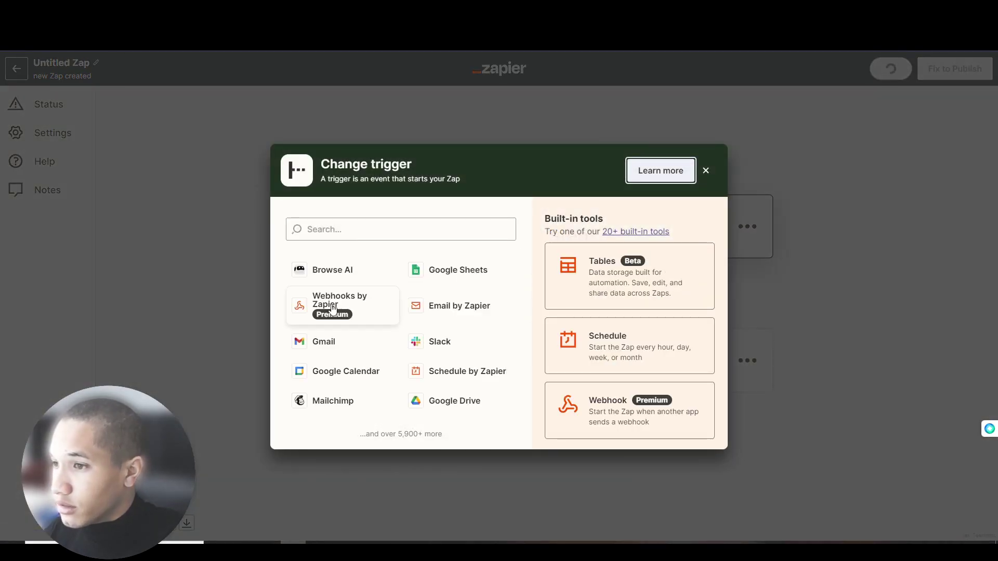
left_click(333, 307)
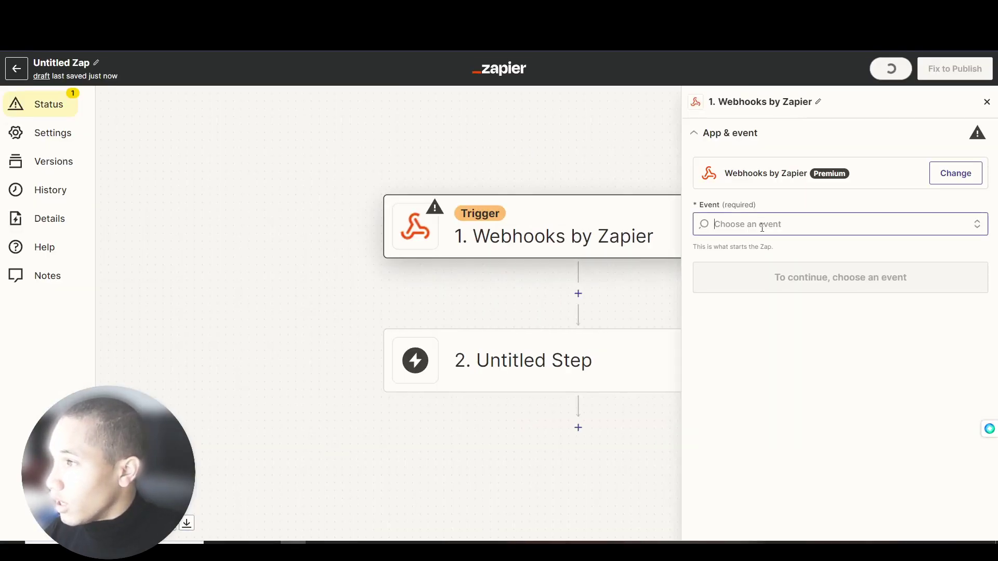
left_click(737, 266)
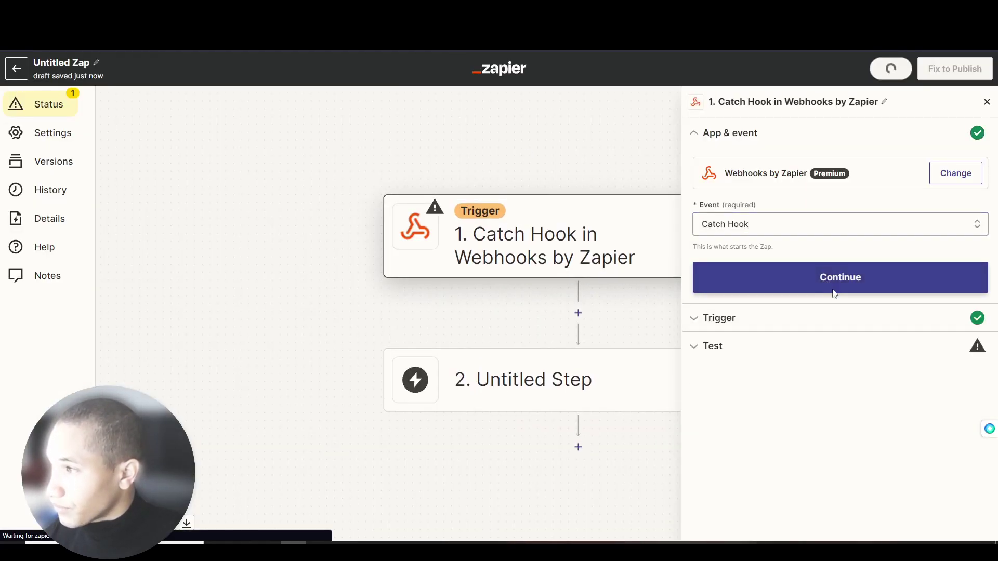
left_click(831, 289)
left_click(748, 314)
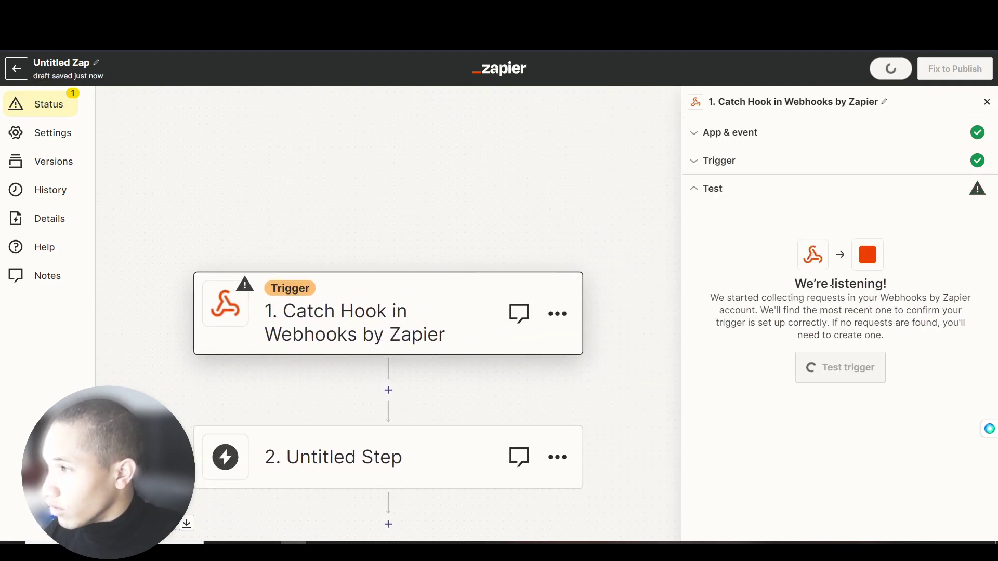
left_click(947, 286)
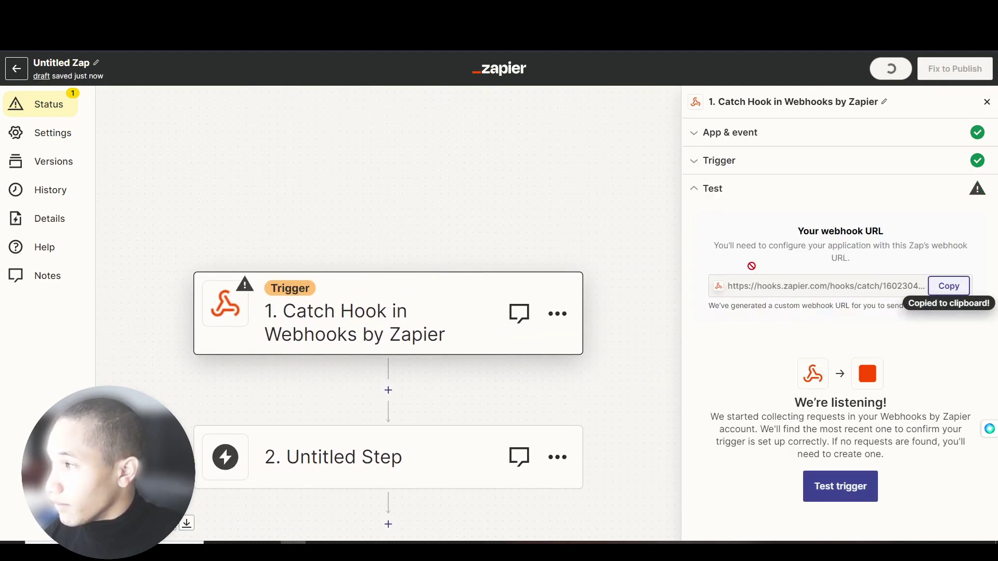
- Paste the webhook URL into the Voiceflow API step's request URL field
key("alt+Tab")
left_click(866, 135)
key("ctrl+v")
left_click(908, 356)
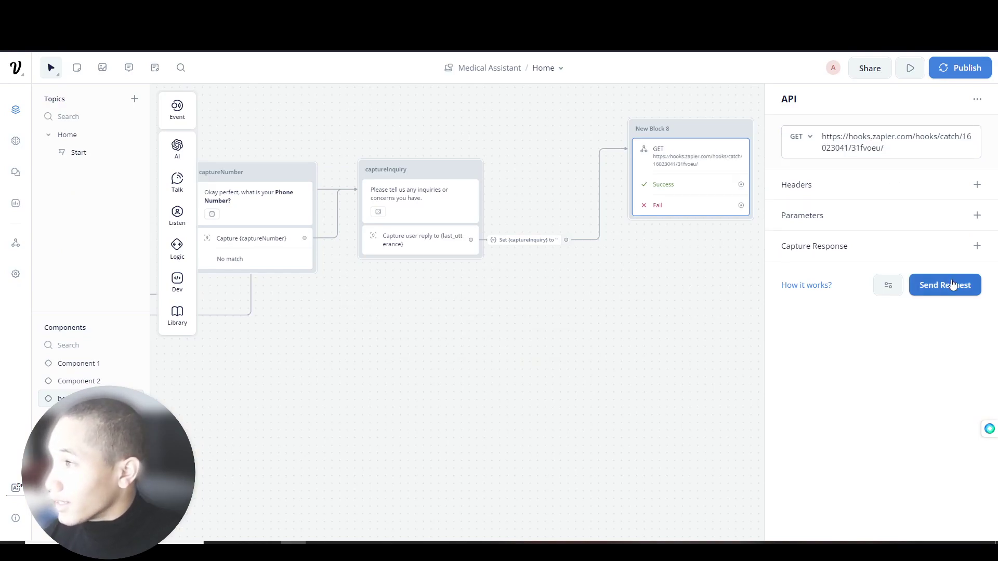
- Send a test request from New Block 8 and re-test the Zapier trigger
left_click(952, 285)
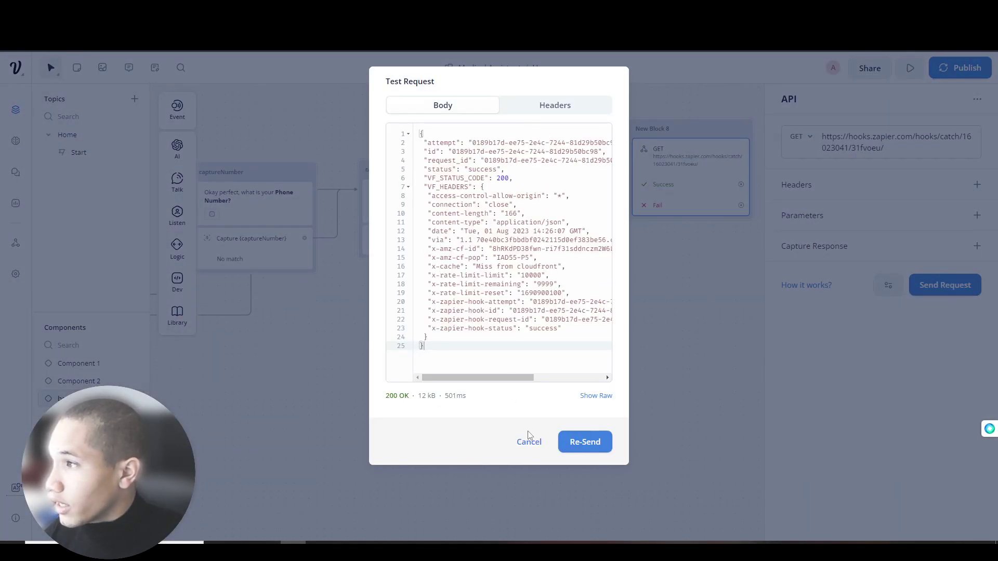
left_click(541, 444)
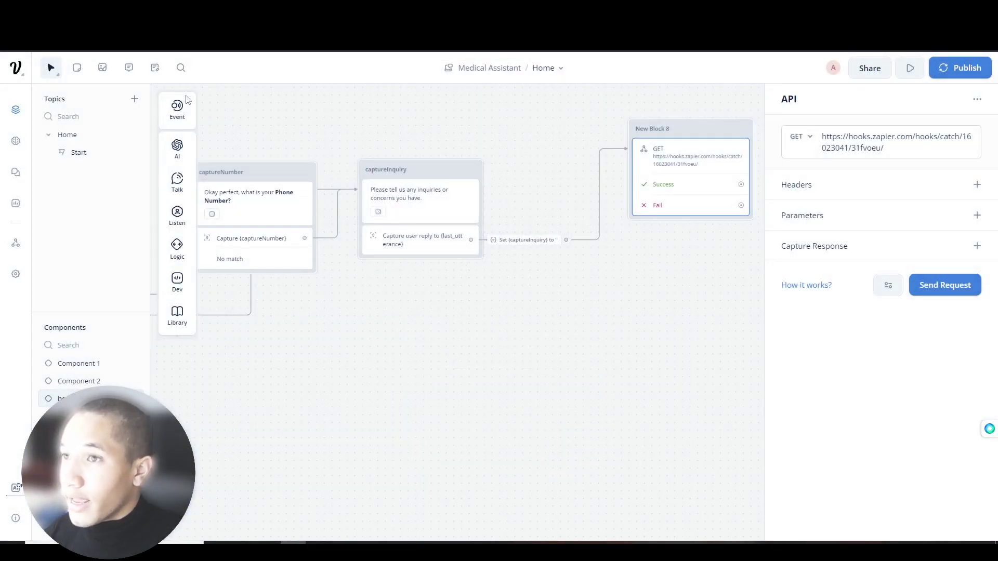
left_click_drag(367, 130, 443, 133)
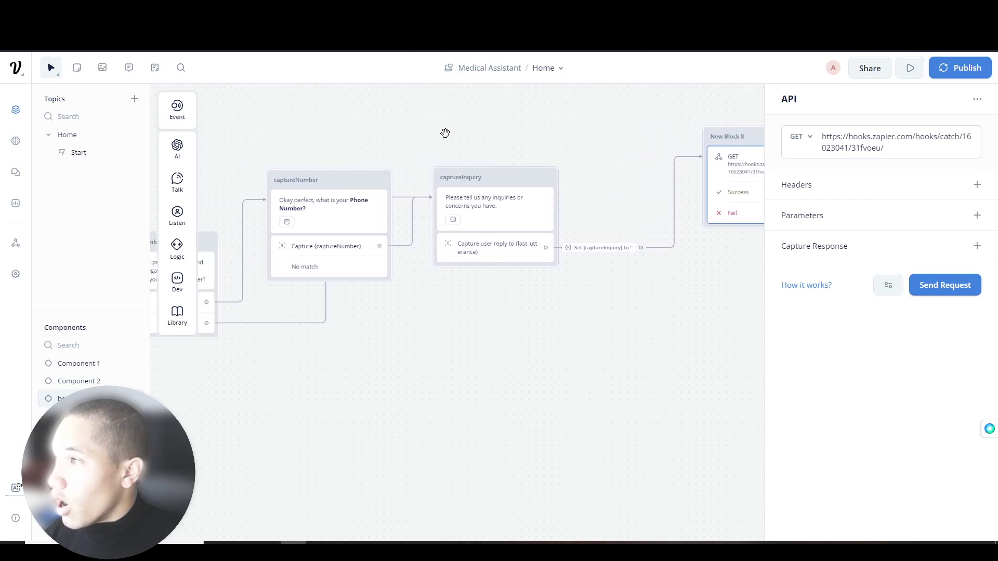
left_click(781, 140)
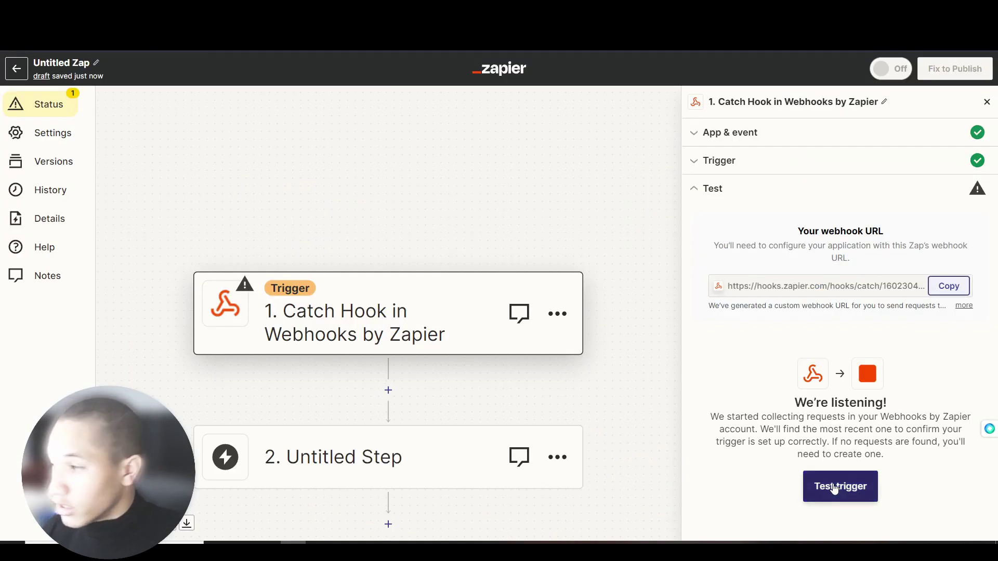
left_click(834, 486)
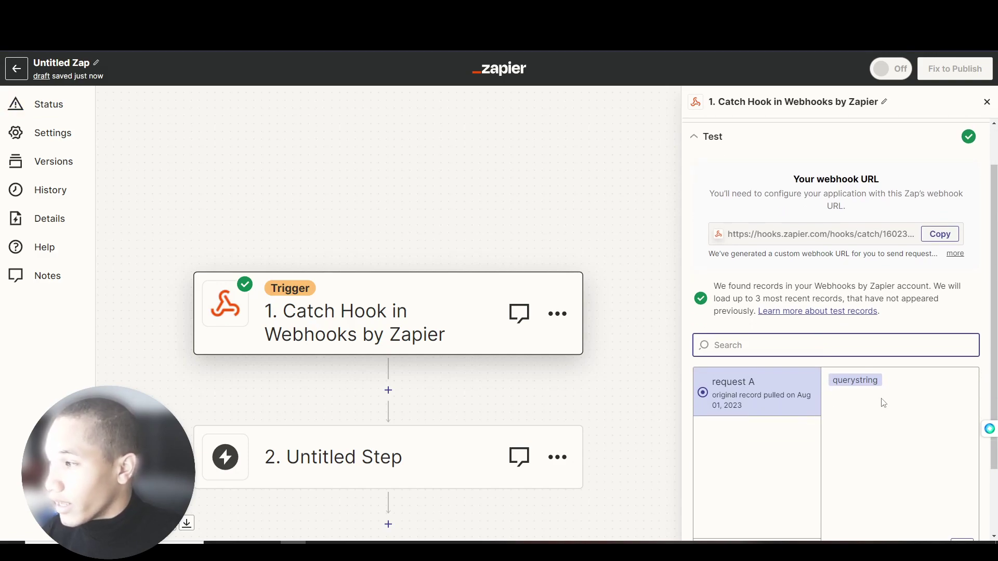
left_click_drag(847, 381, 855, 406)
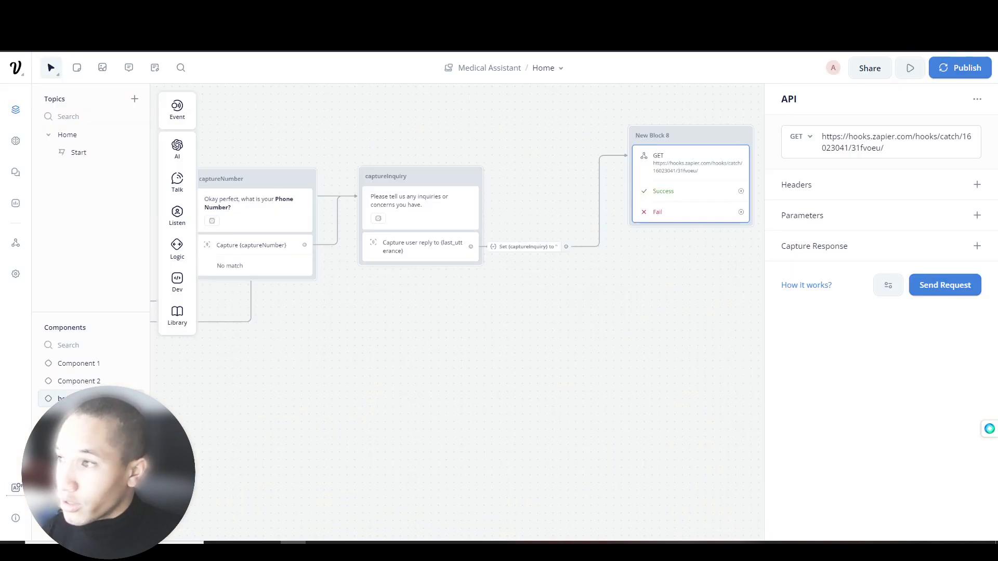
- Reopen New Block 8's request settings to verify the hook URL, then close them
left_click_drag(445, 130, 595, 150)
scroll(490, 174, "left", 3)
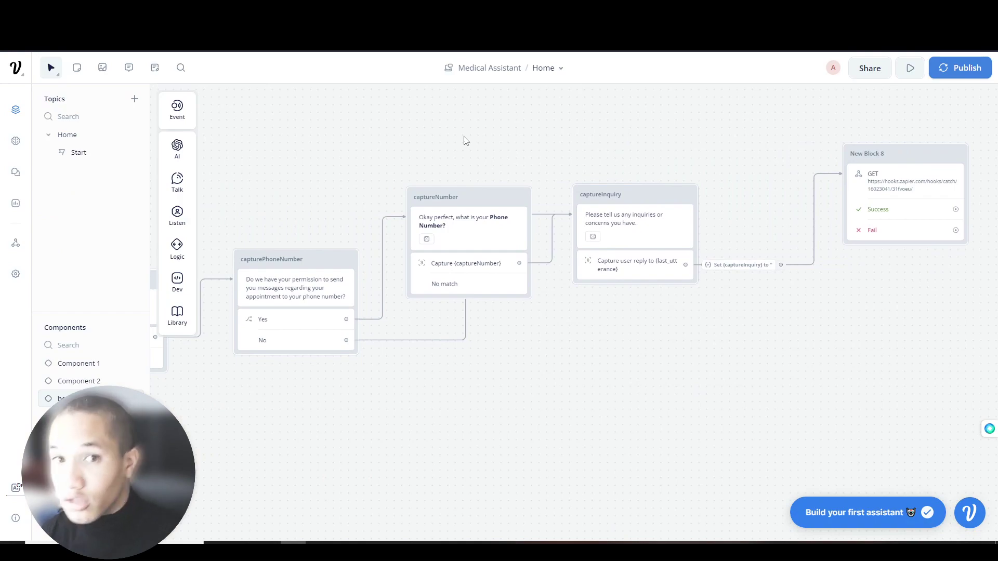
left_click(865, 176)
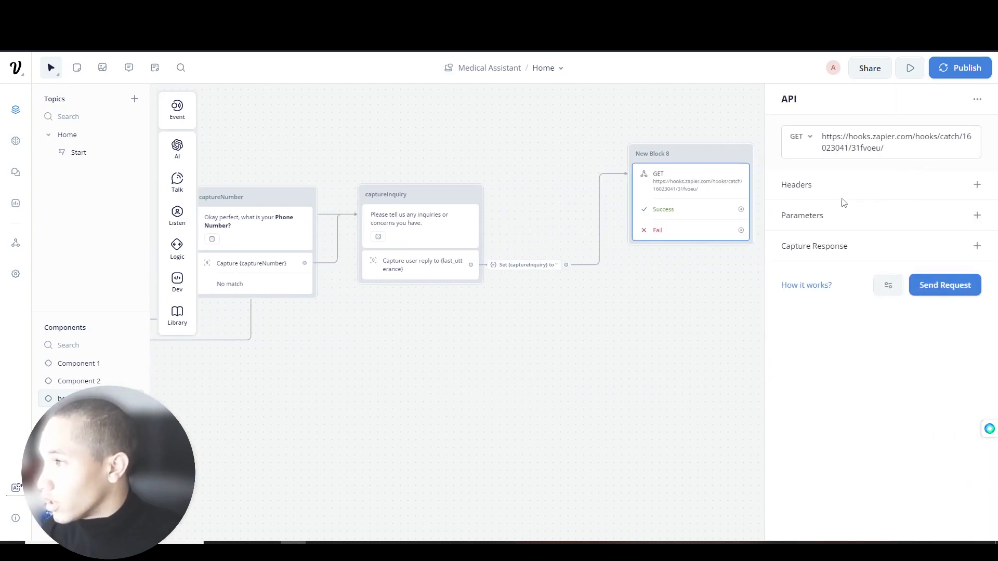
left_click(516, 132)
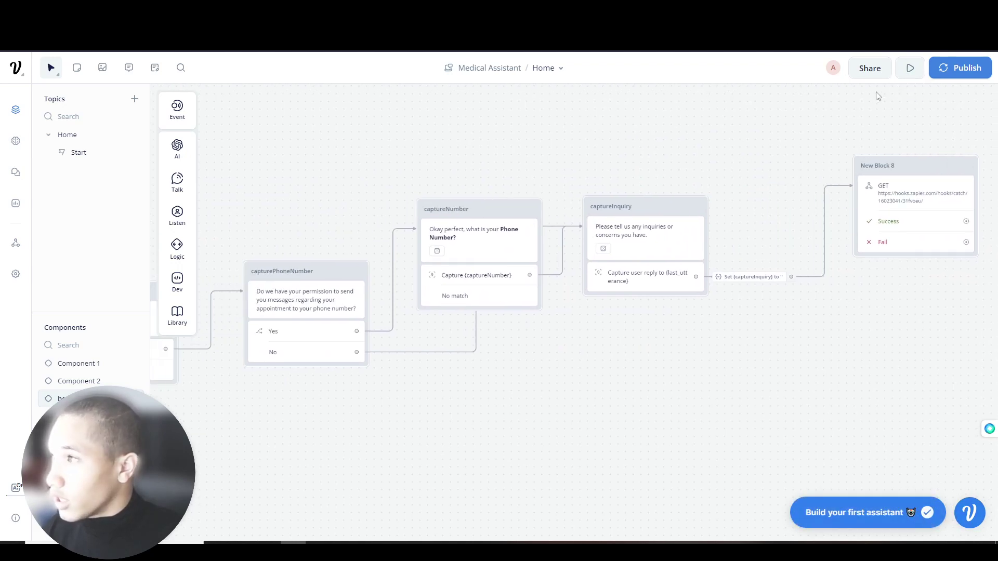
- Train the Medical Assistant and start a test conversation
left_click(907, 68)
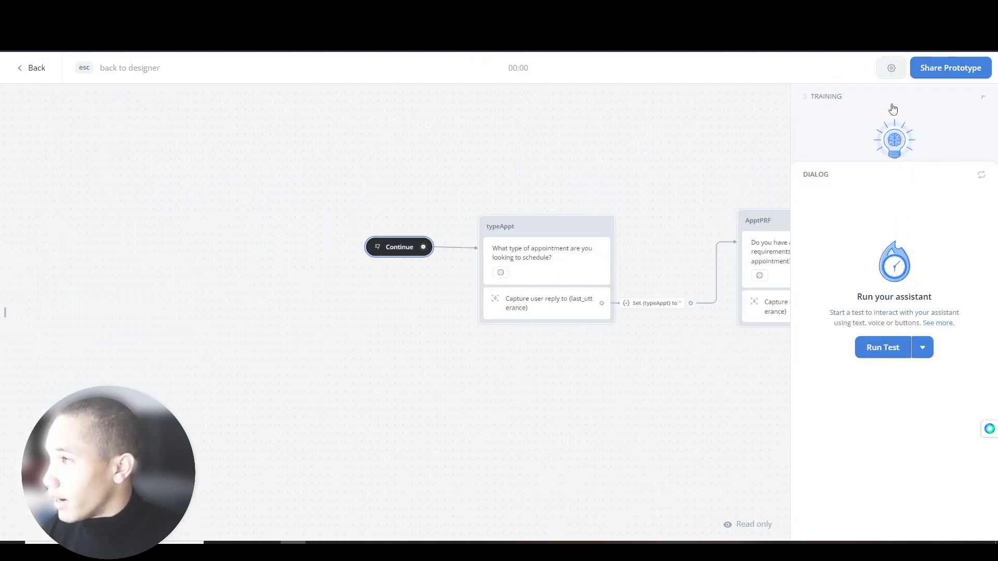
left_click(894, 223)
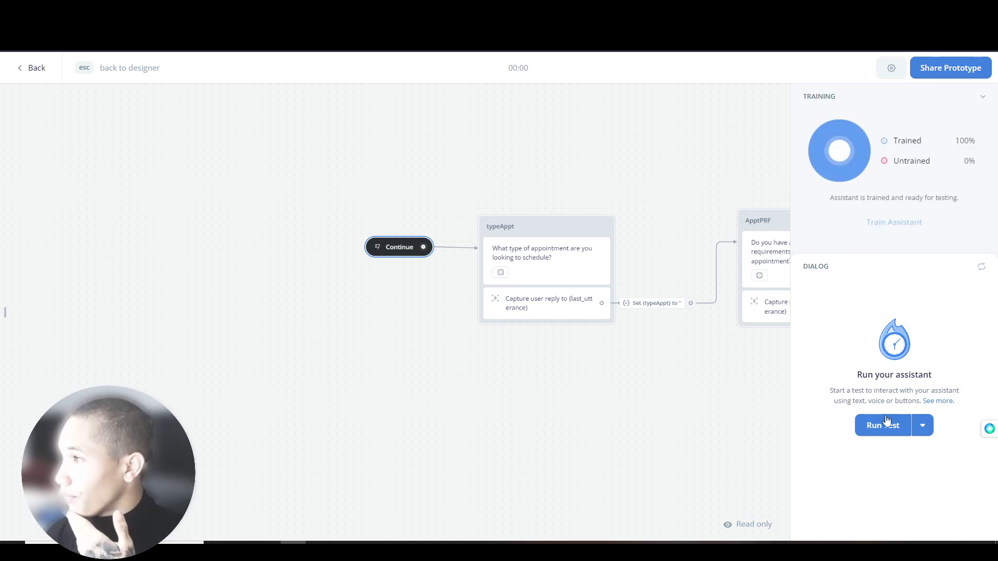
left_click(890, 436)
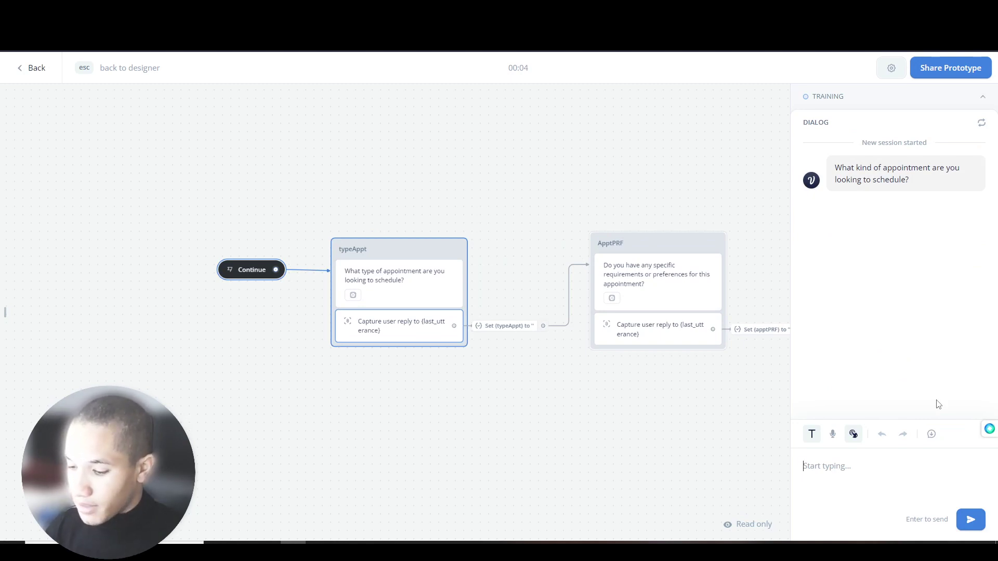
- Answer with a chiropractic spine appointment request and a wish for a supervisor present, then exit
type("I want to book a")
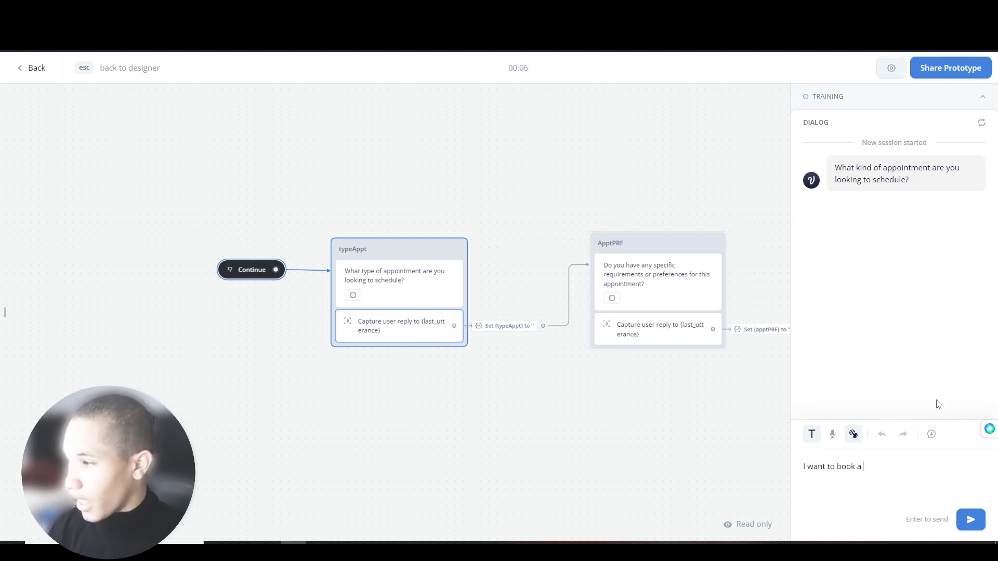
key("ctrl+a")
key("BackSpace")
type("I am looking to book ")
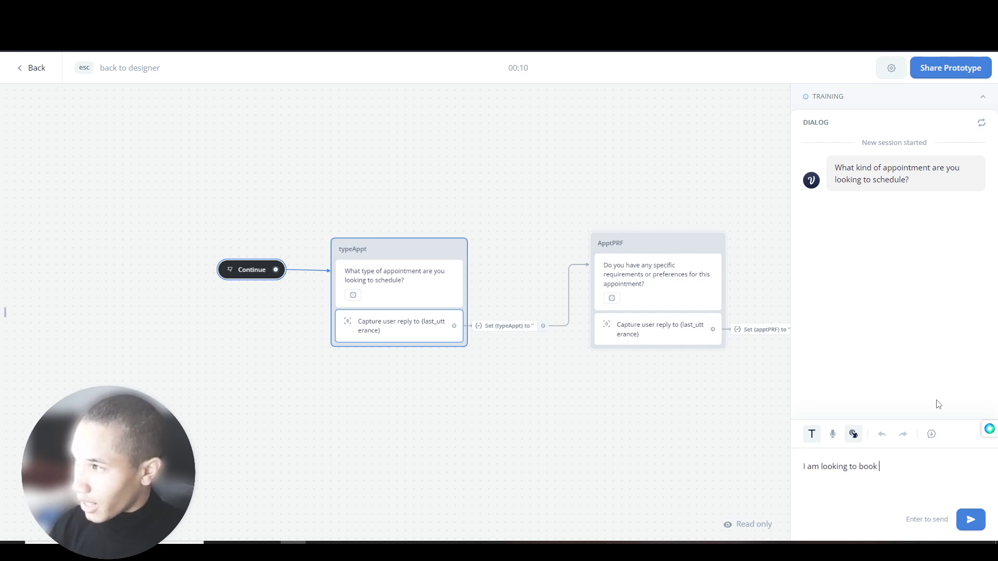
type("a chiropracting appointment for my spine")
key("Return")
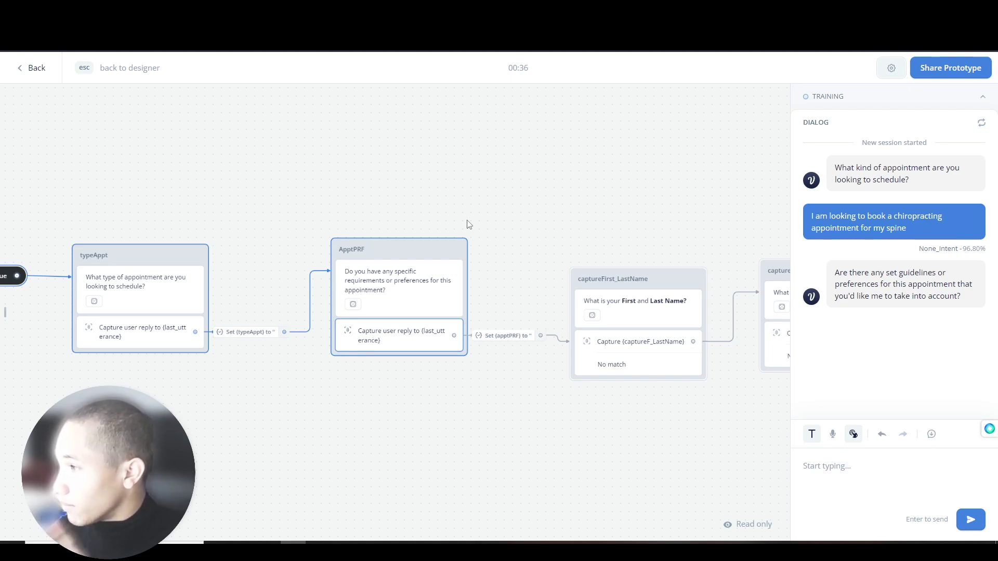
type("Yes, I would lik")
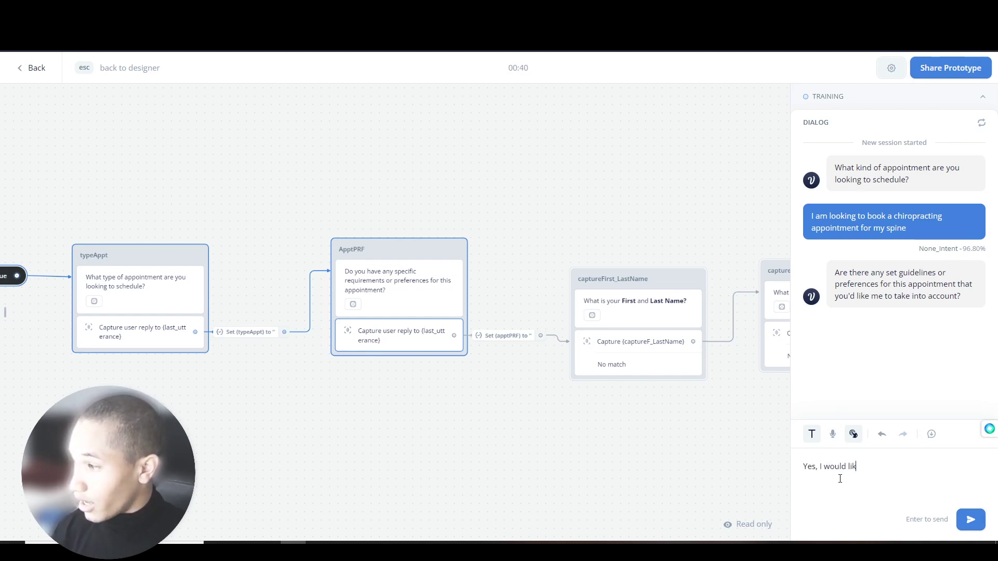
type("e to have as ")
type("upervisor there w")
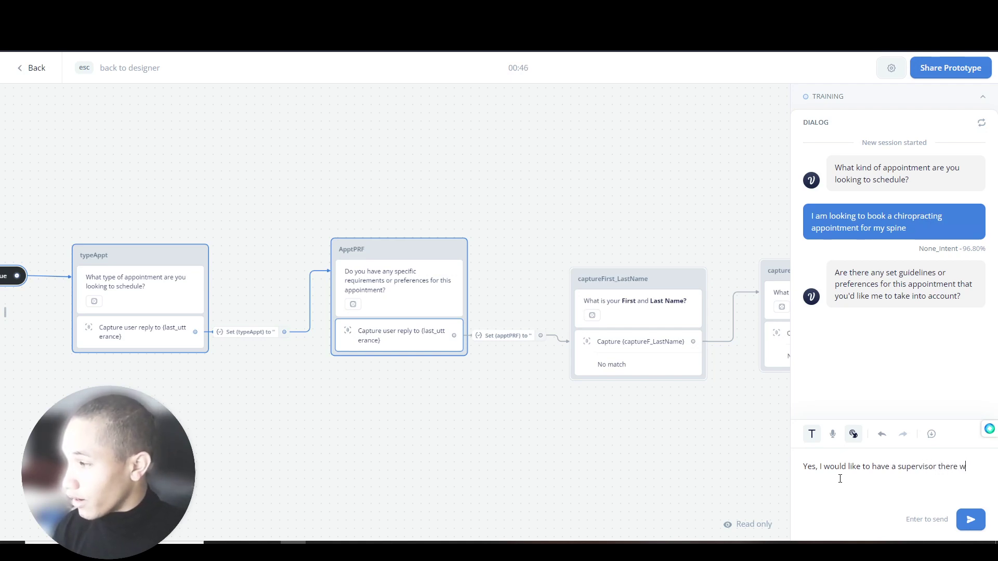
type("ith me at the appointm")
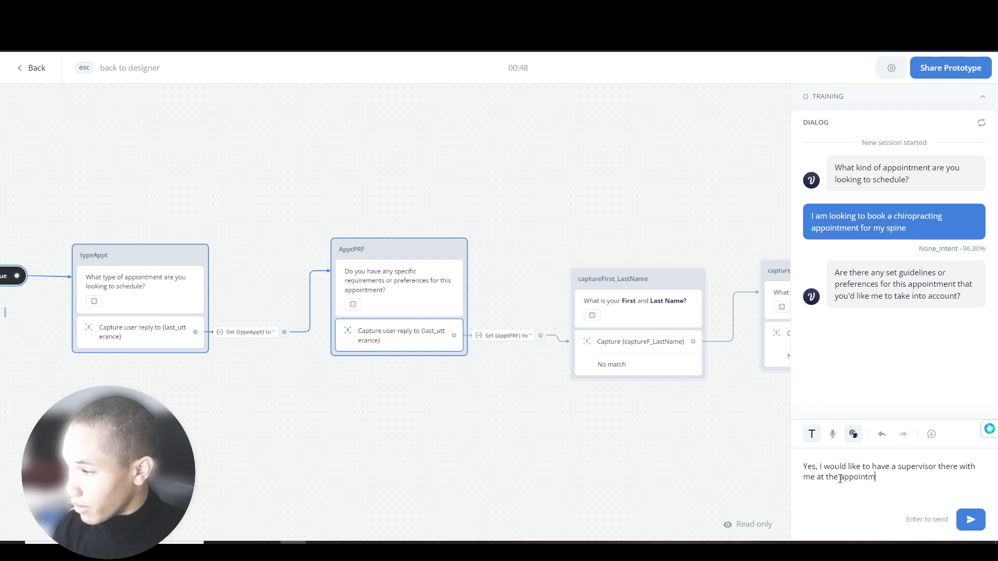
type("ent/.")
key("Return")
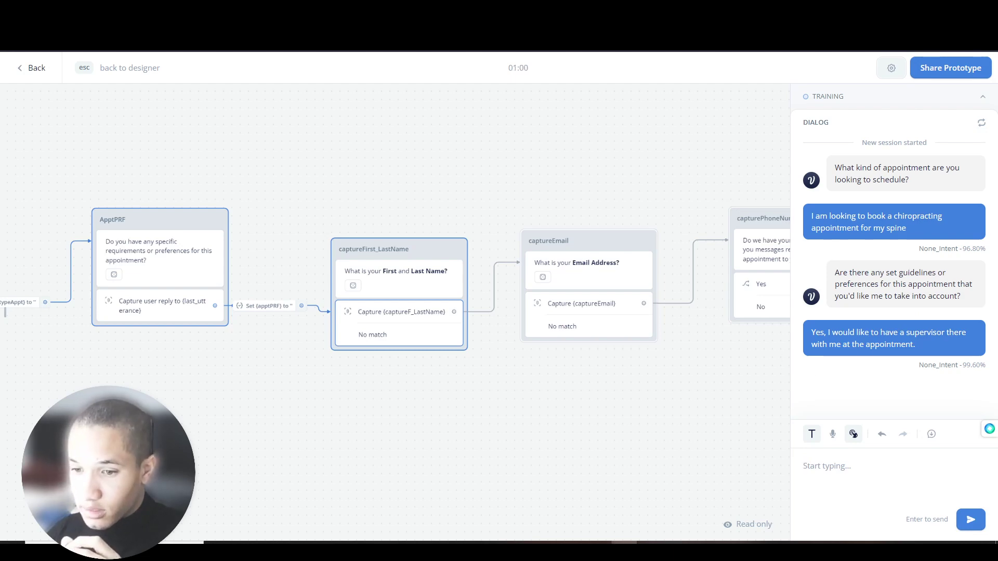
key("Escape")
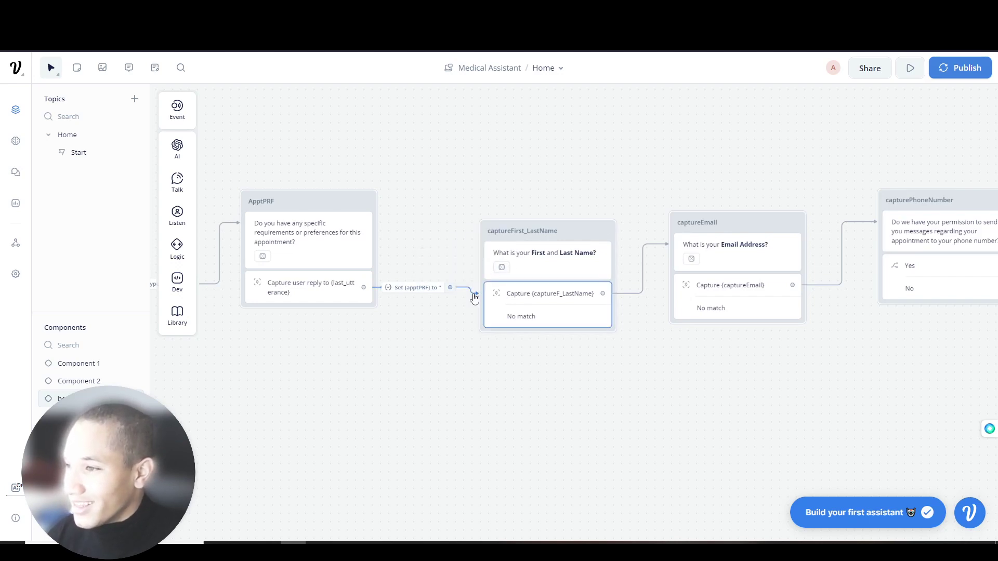
- Pan to earlier blocks and reconnect typeAppt's output to the ApptPRF block
mouse_move(504, 268)
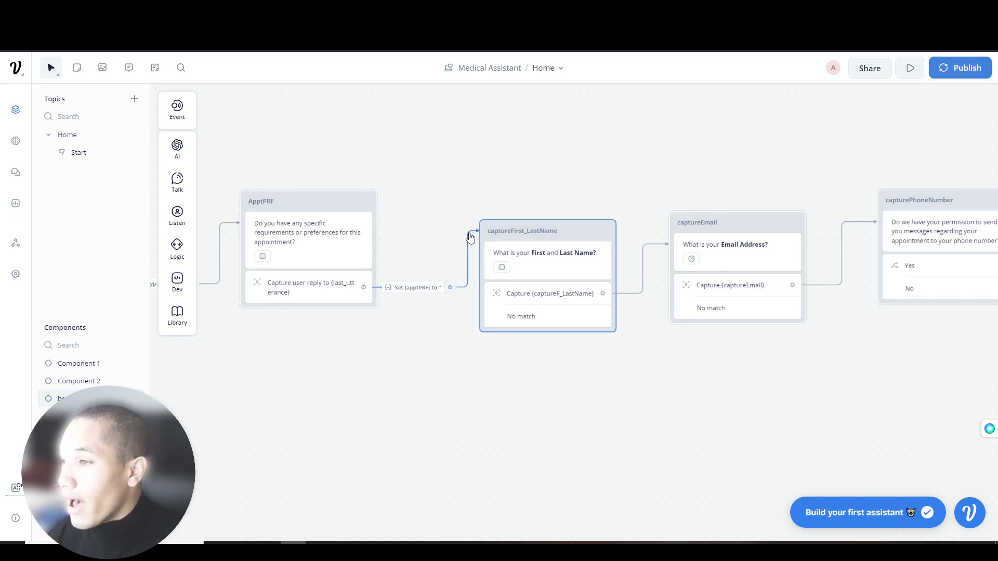
left_click_drag(434, 208, 541, 207)
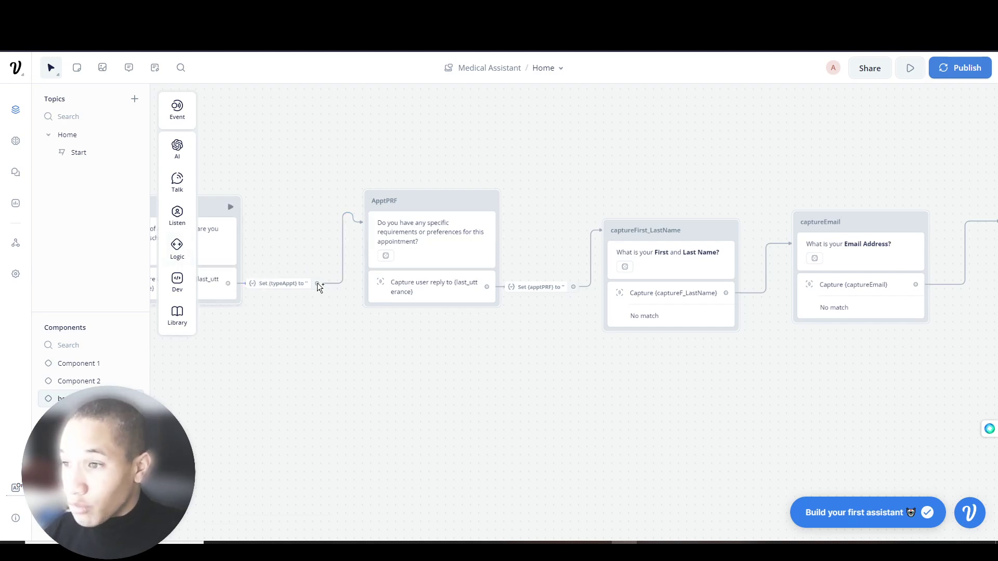
left_click_drag(318, 284, 375, 198)
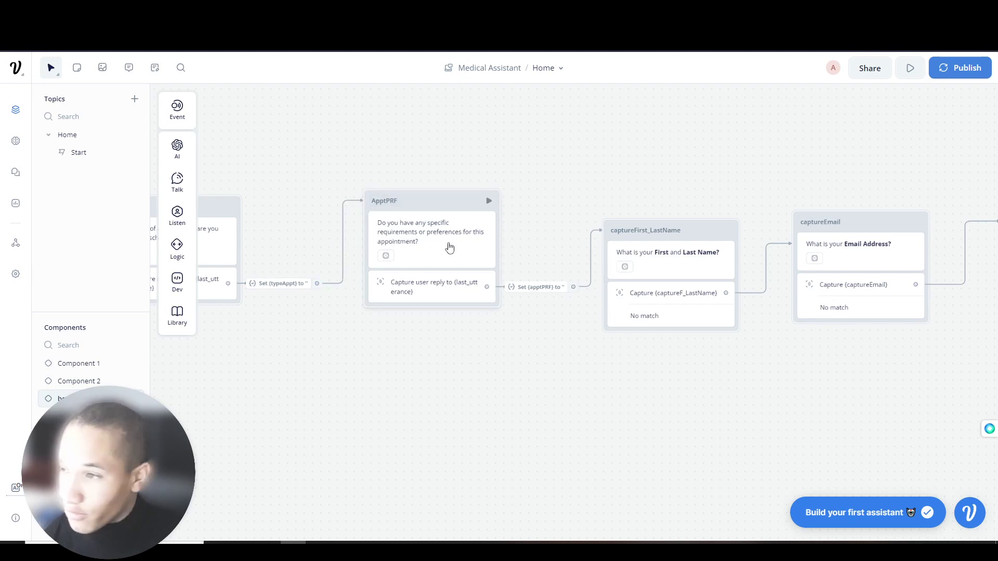
- Link capturePhoneNumber's No answer path and captureNumber's capture path to captureInquiry
scroll(554, 208, "right", 5)
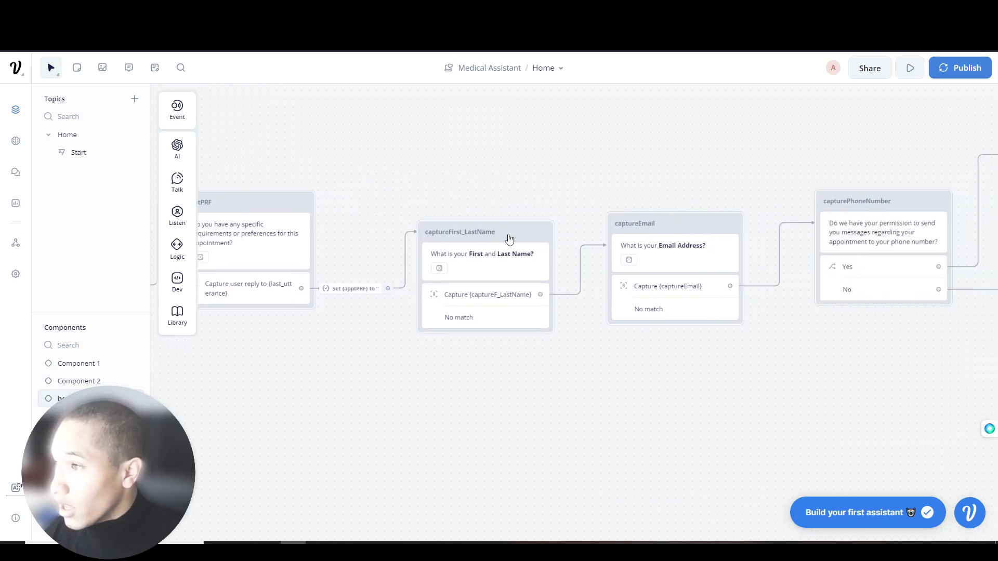
left_click(597, 237)
left_click(619, 207)
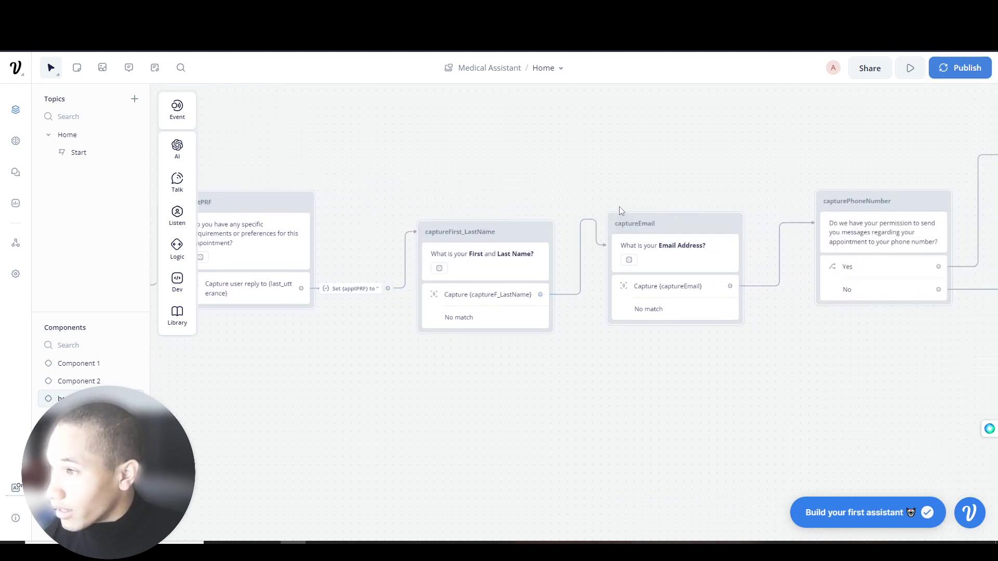
scroll(576, 310, "right", 5)
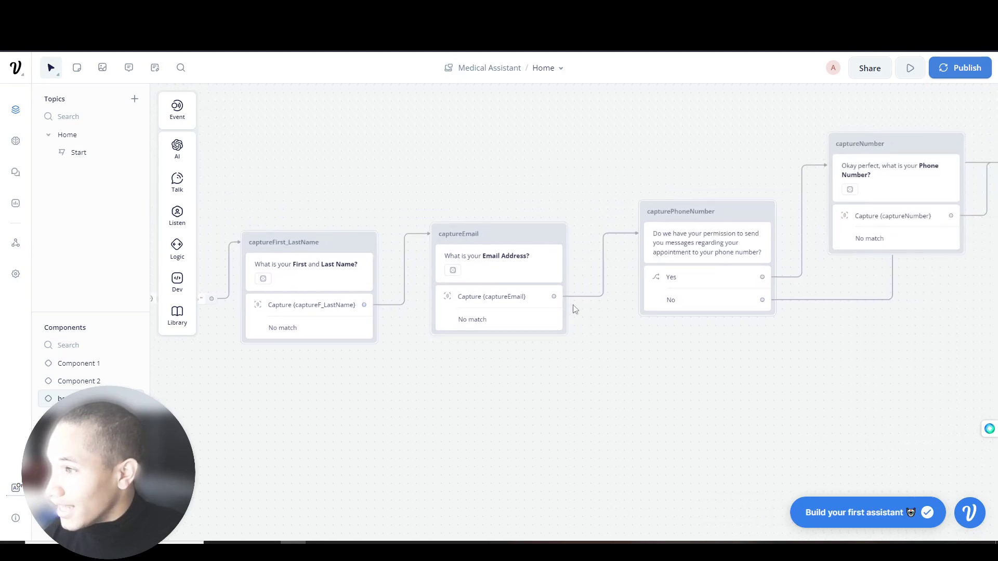
scroll(576, 309, "right", 5)
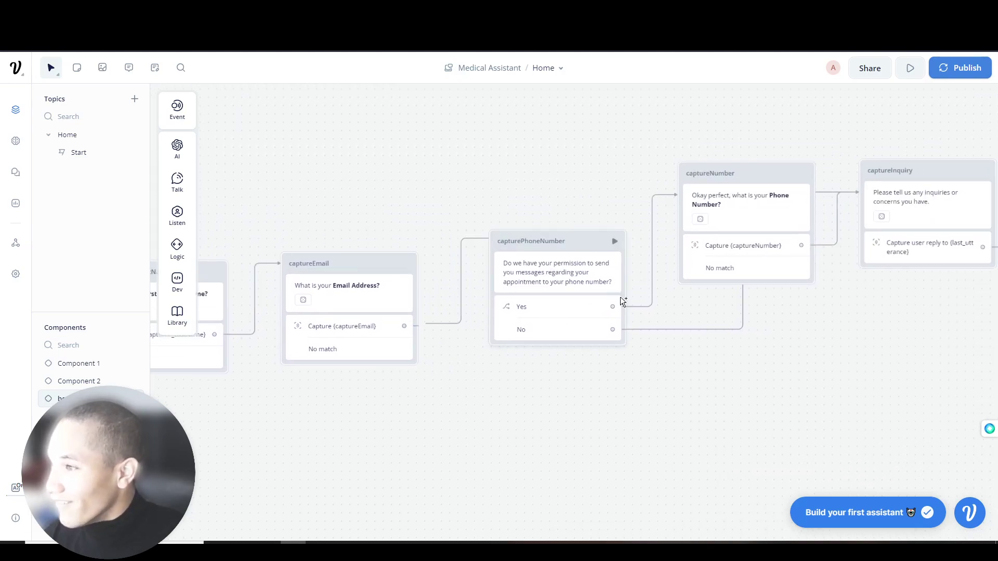
scroll(668, 332, "right", 4)
scroll(667, 333, "up", 1)
scroll(667, 333, "right", 4)
scroll(667, 333, "up", 1)
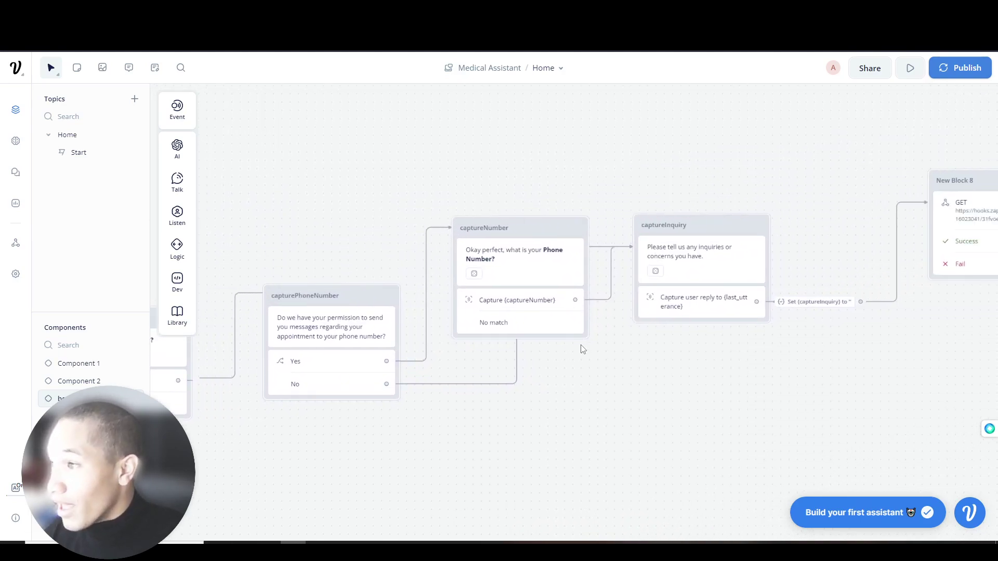
left_click_drag(386, 385, 638, 227)
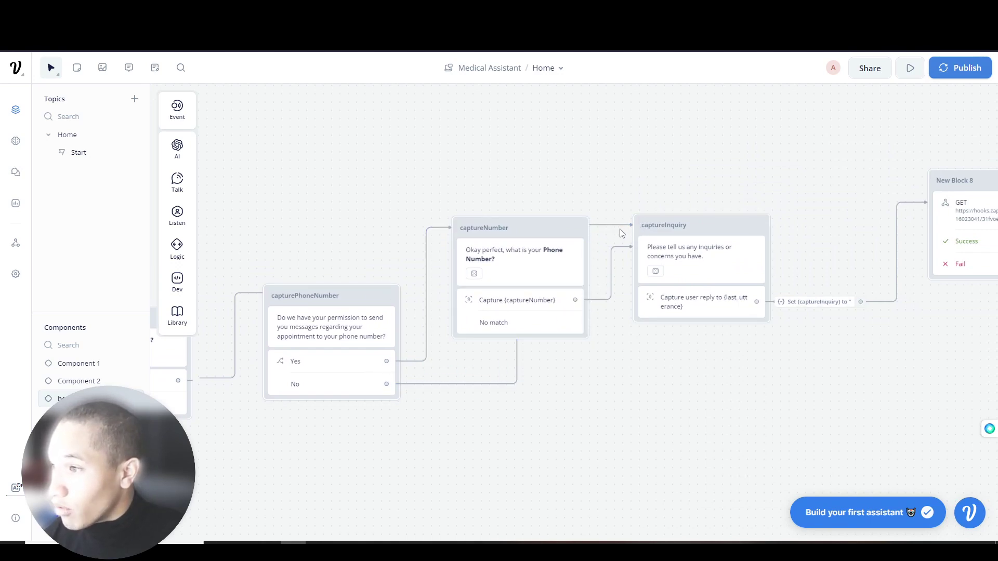
left_click_drag(582, 304, 631, 223)
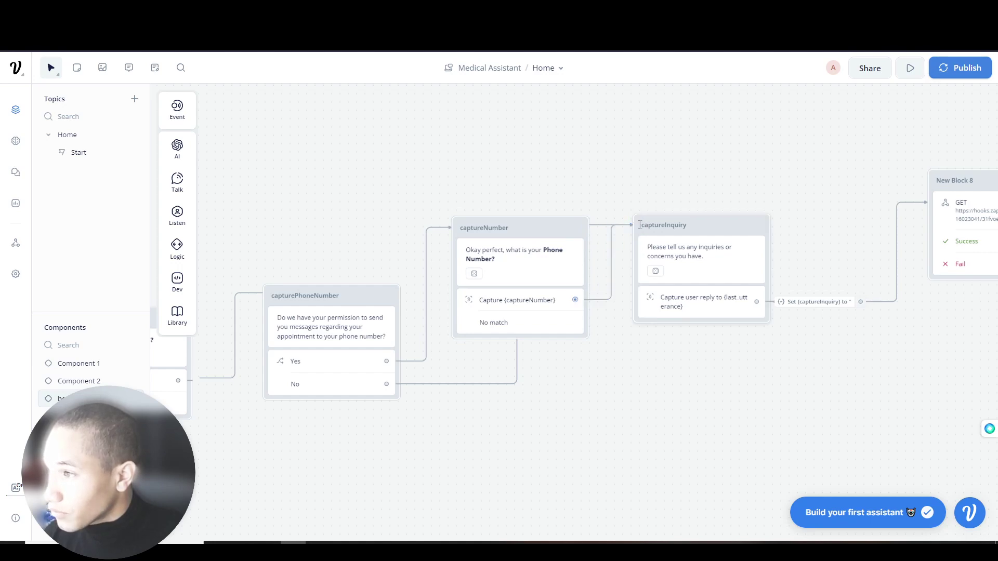
- Connect captureInquiry's Set step to New Block 8, then scroll back to the flow start
scroll(356, 403, "right", 10)
scroll(357, 403, "up", 2)
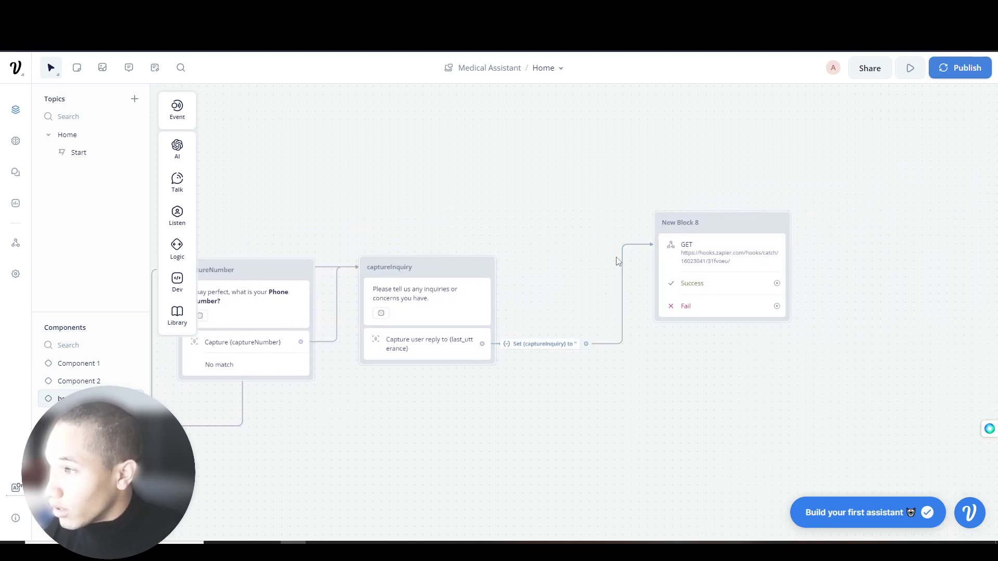
left_click_drag(586, 344, 657, 220)
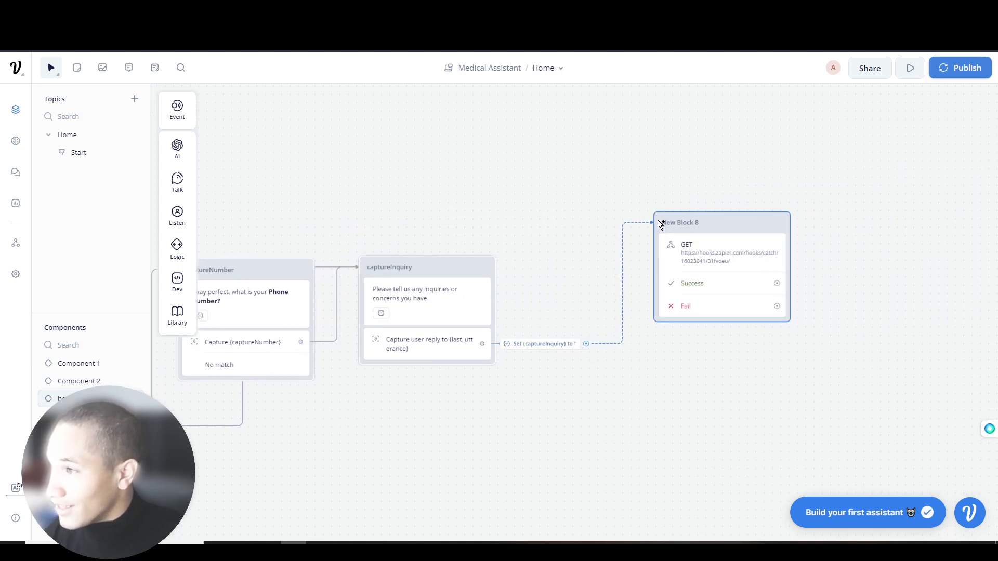
scroll(726, 182, "left", 8)
scroll(332, 213, "left", 20)
scroll(333, 213, "down", 2)
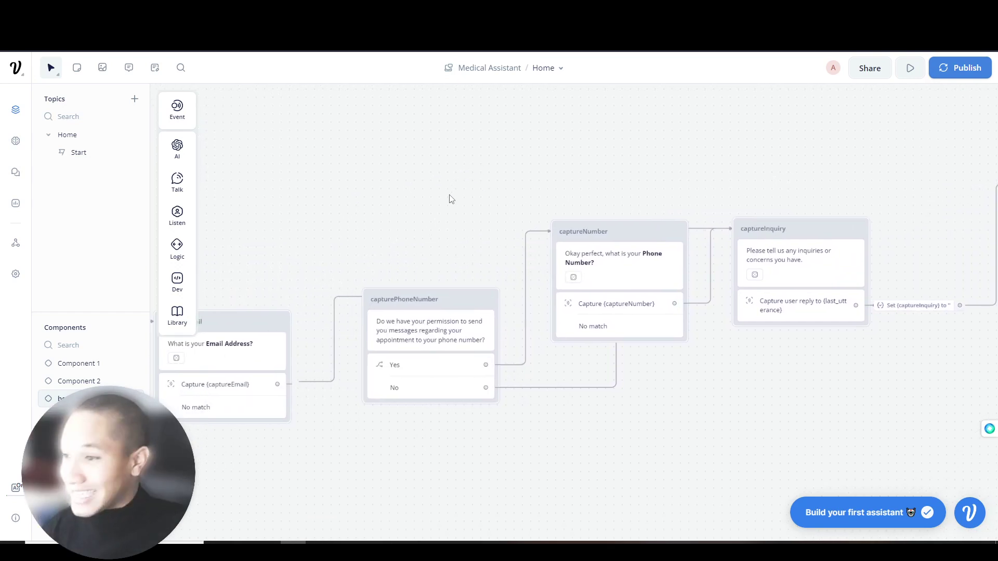
scroll(543, 189, "left", 15)
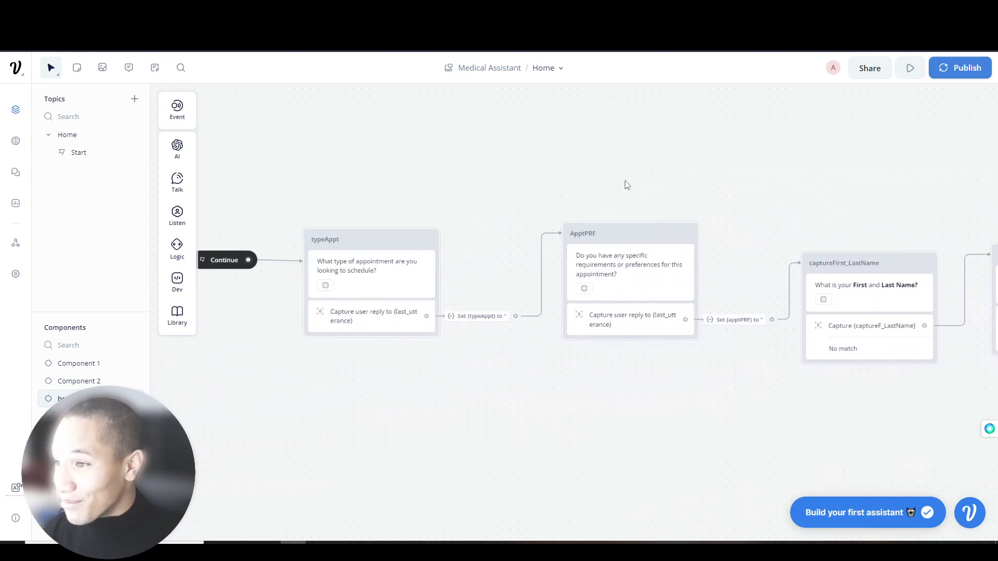
scroll(629, 179, "down", 2)
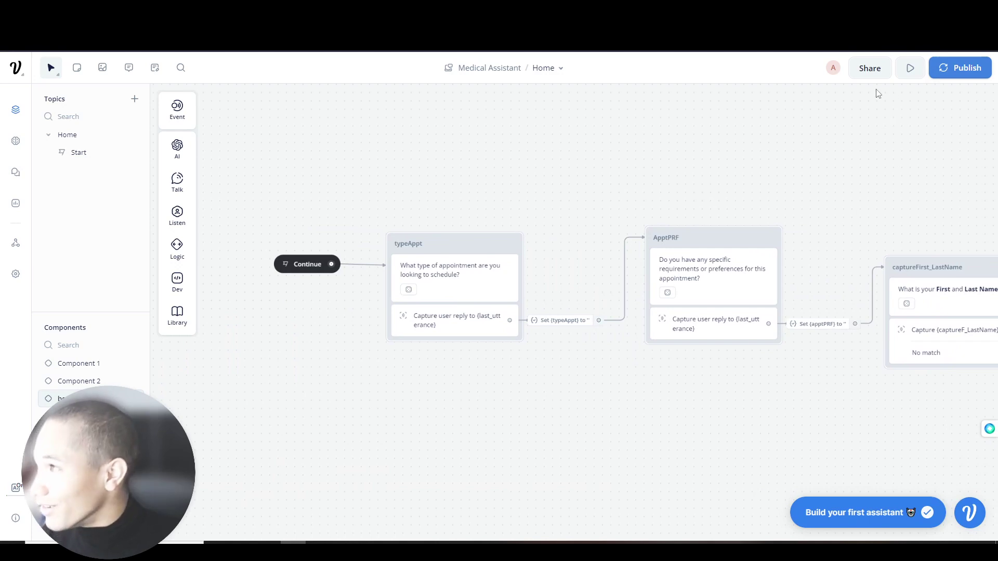
- Start a test chat and answer 'Spinal reservation please' and 'I just want a supervisor at the appointment'
left_click(910, 68)
left_click(906, 108)
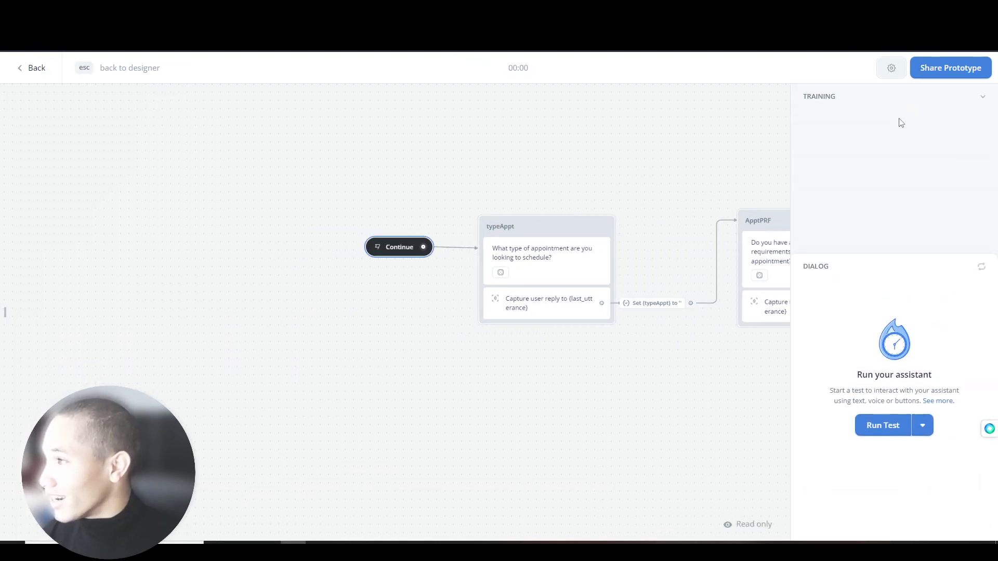
left_click(902, 107)
left_click(884, 303)
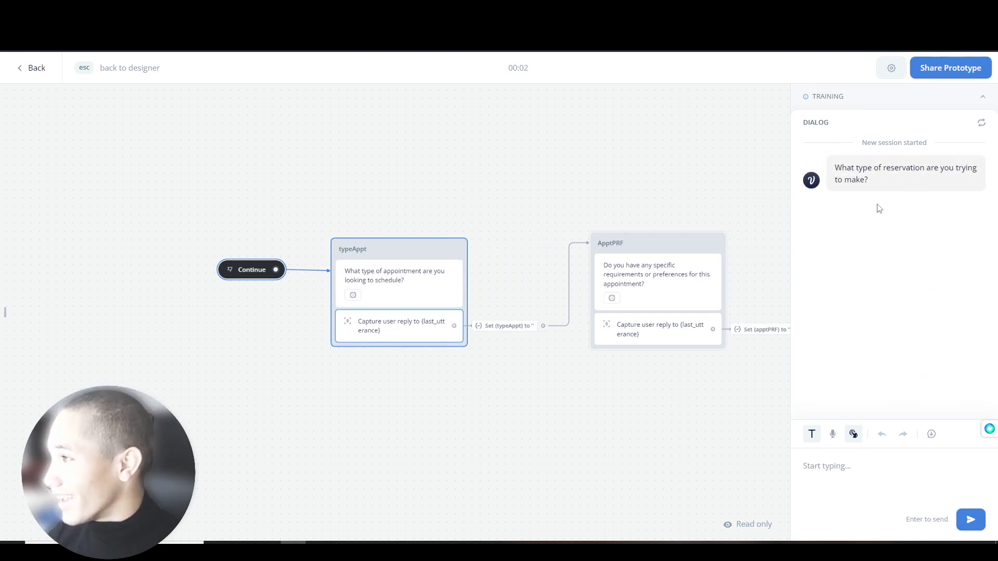
type("Spinal reservation please")
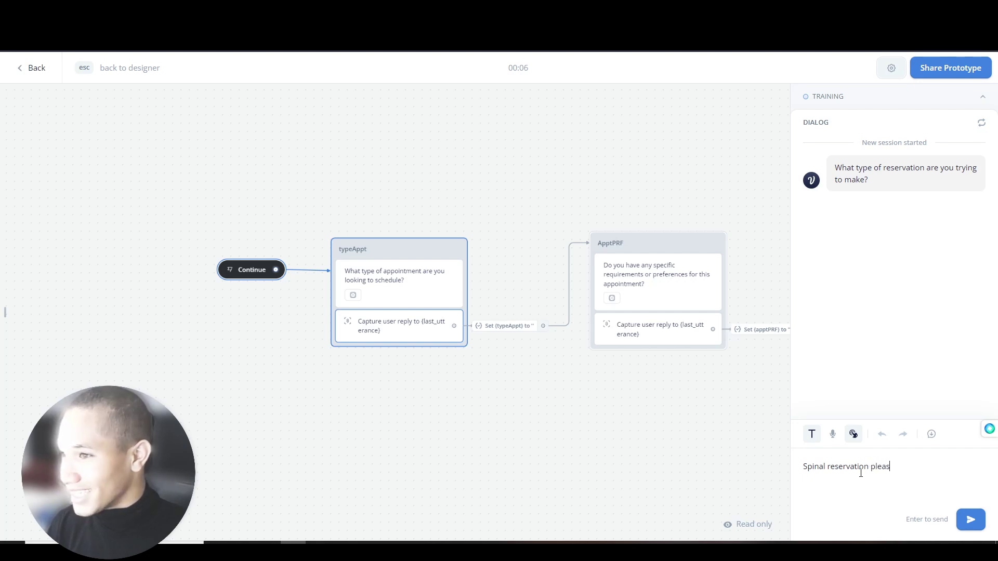
key("Return")
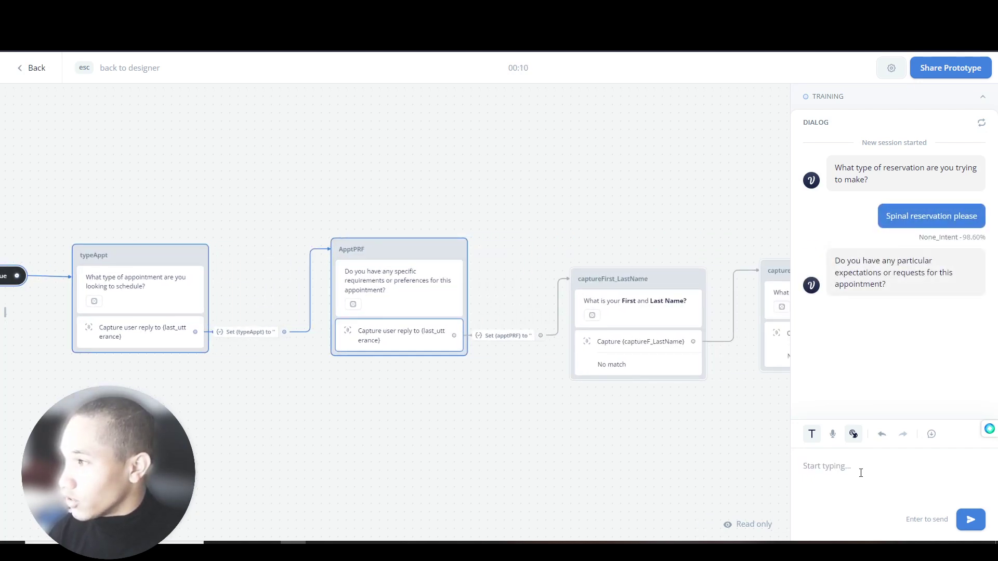
type("I just want a supervisor at the appointment")
key("Return")
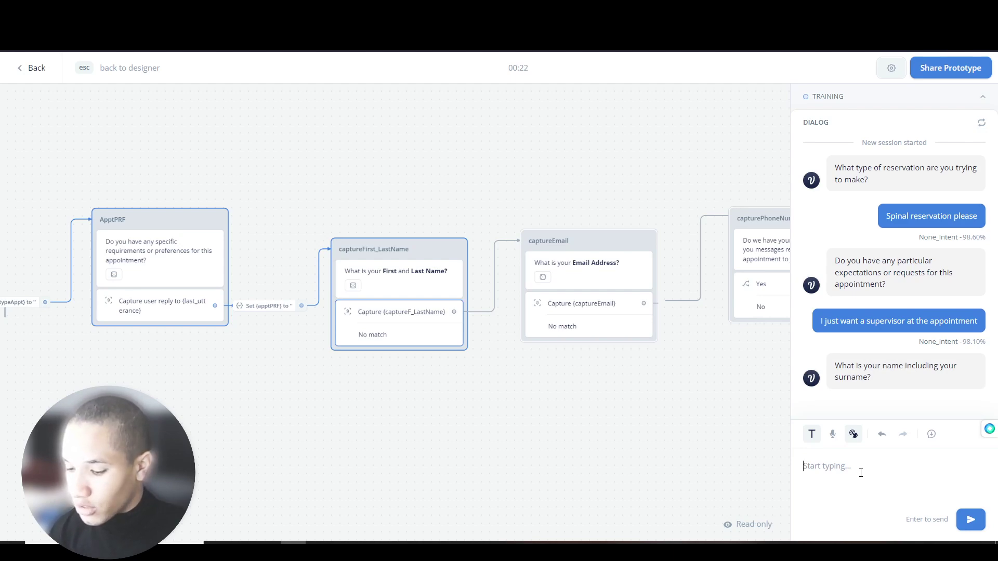
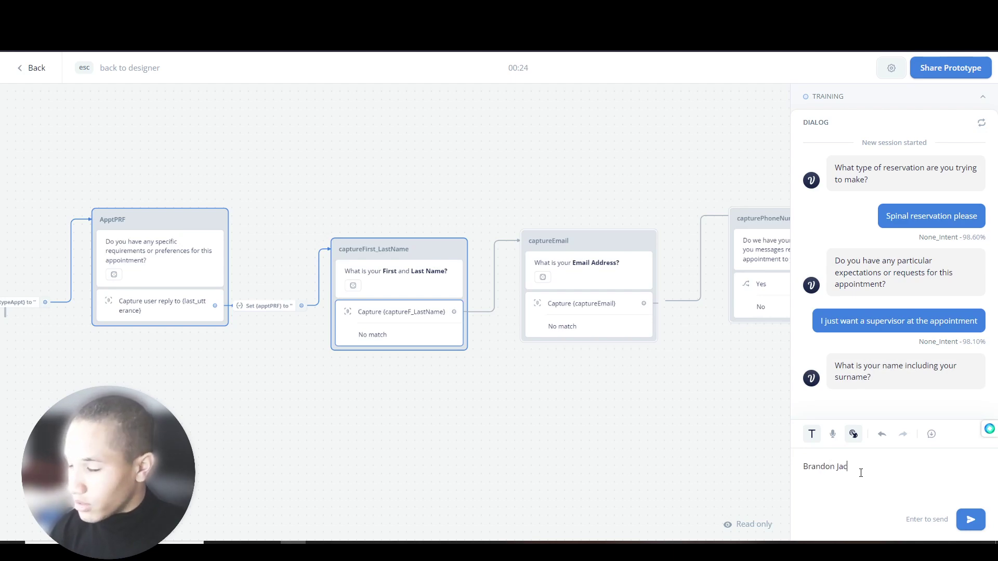
- Give the full name and e-mail address, and answer Y to the messaging permission question
key("Return")
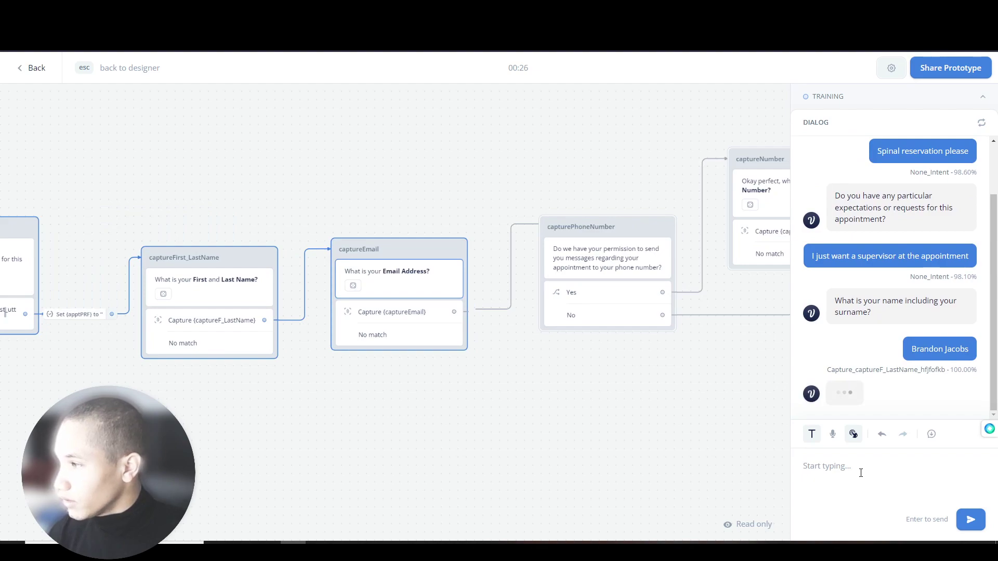
key("Return")
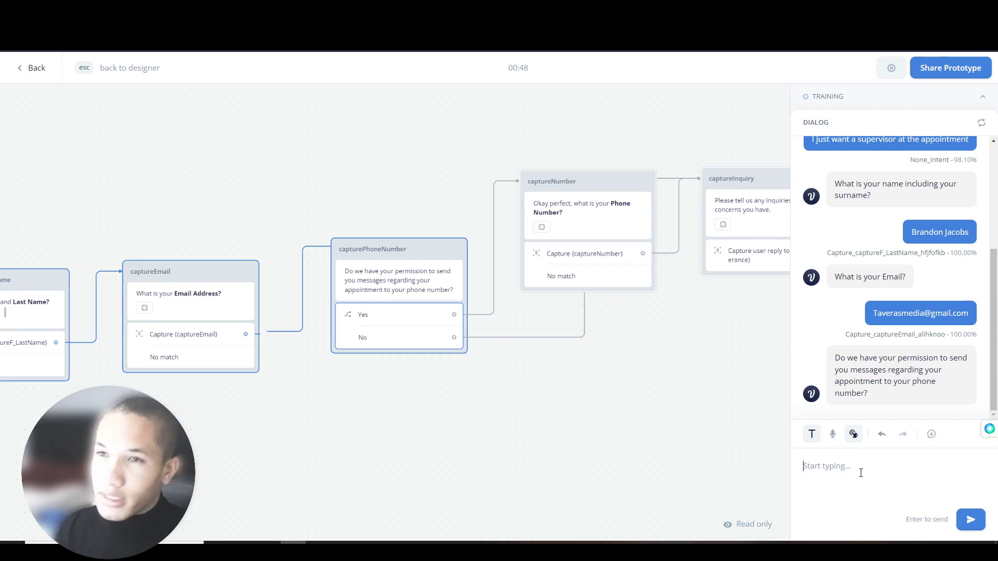
type("Yes")
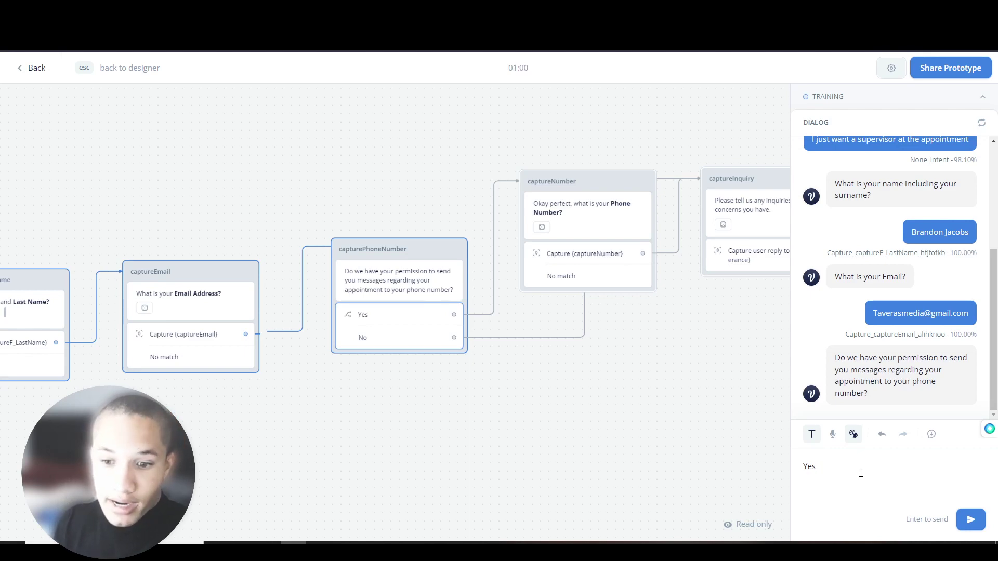
key("Return")
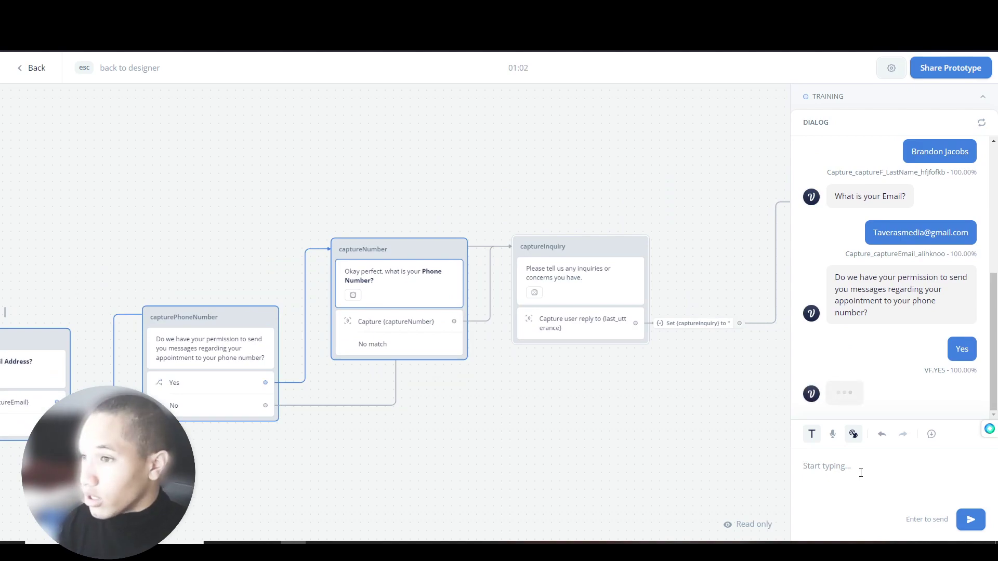
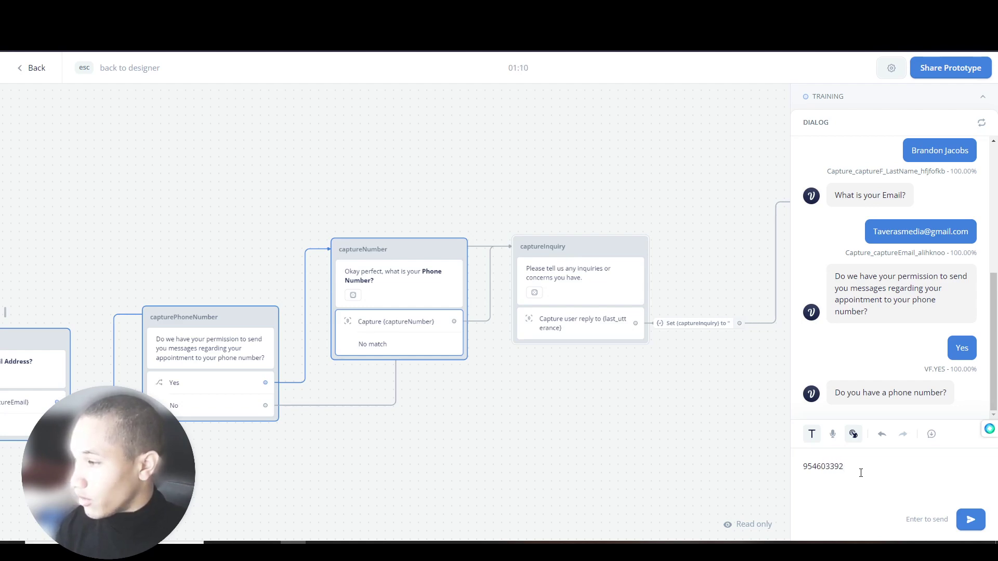
- Enter the phone number and inquiry 'I would like to talk ot the doctor please', then leave the test
key("Return")
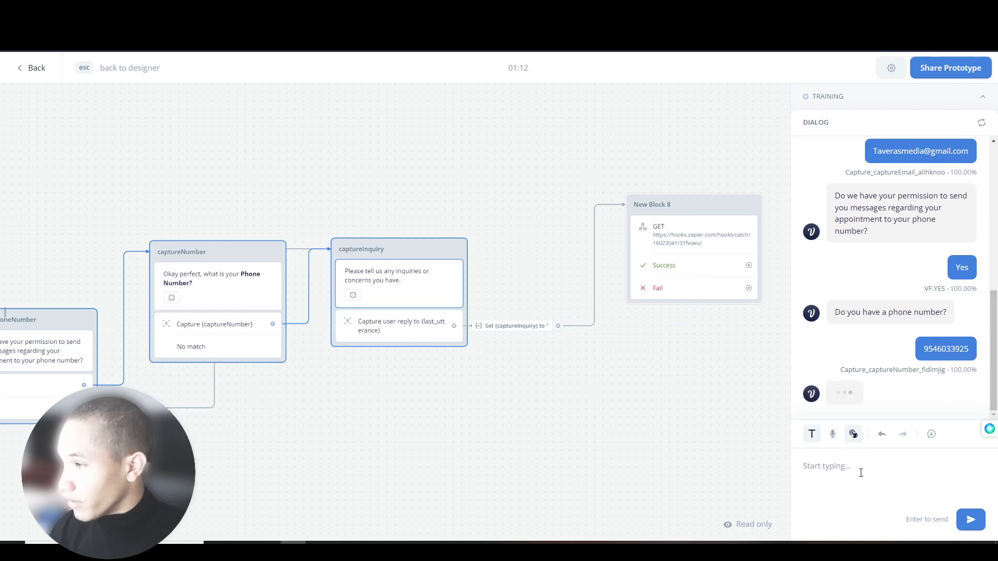
type("I")
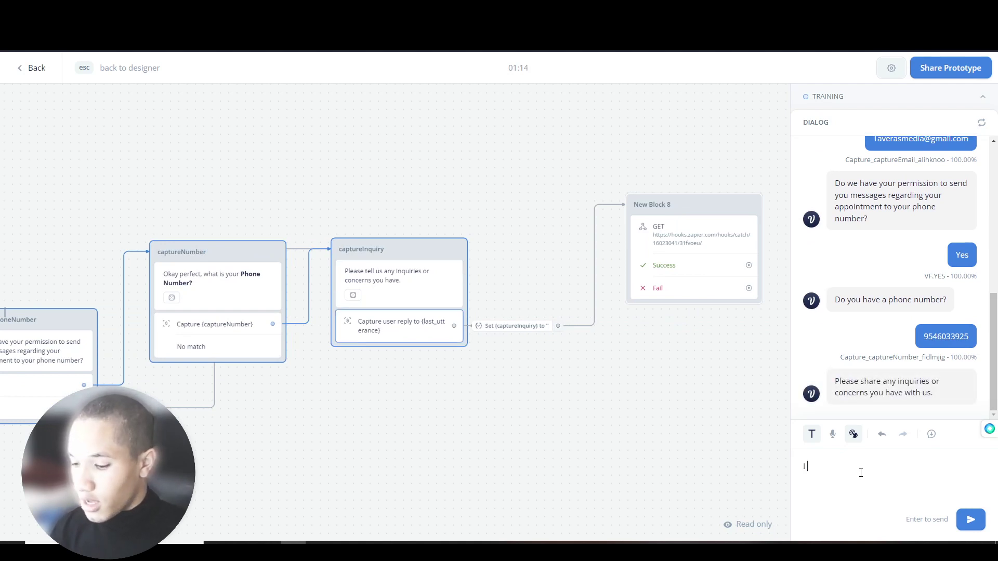
type(" would like to talk ot")
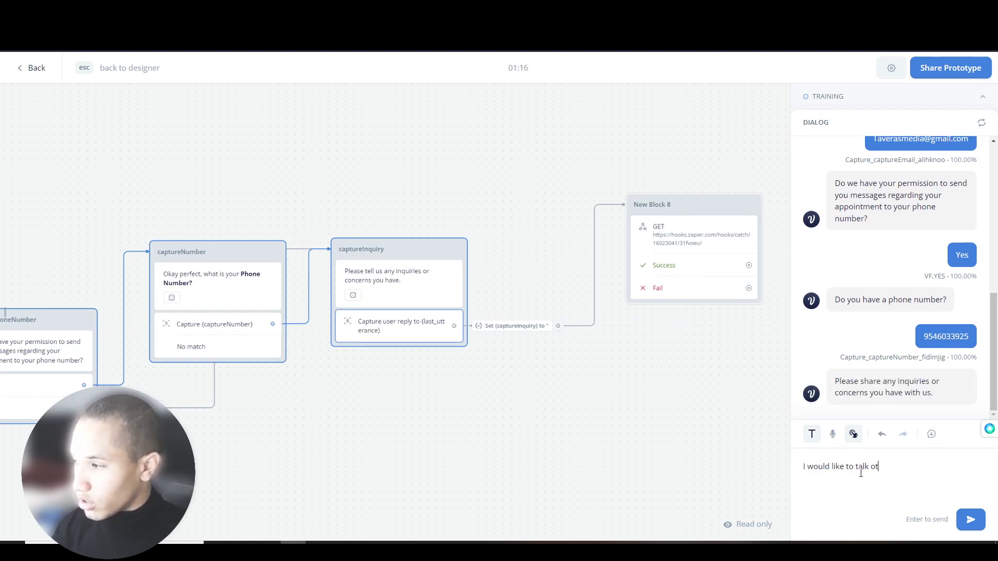
type(" the doctor please")
key("Return")
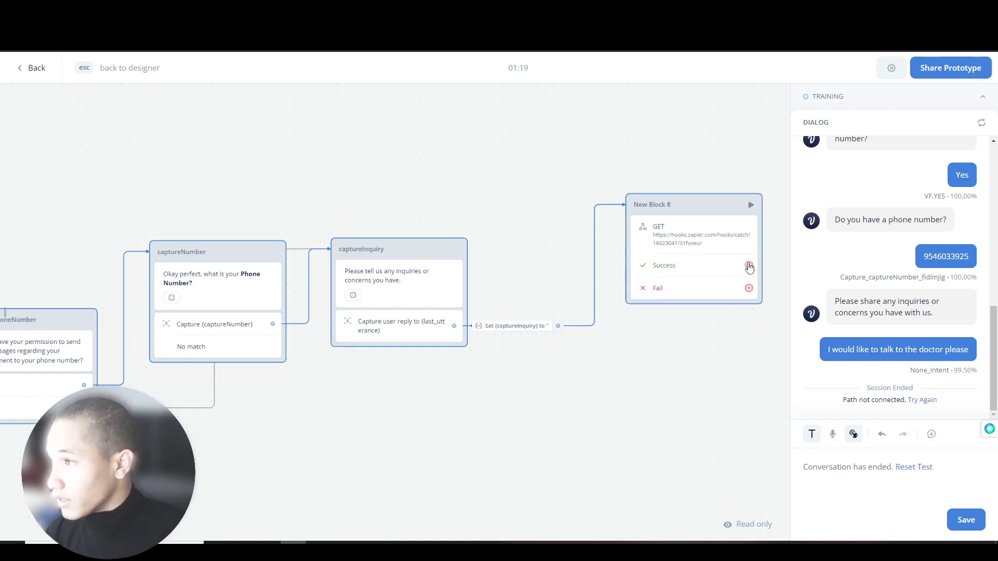
left_click_drag(749, 267, 689, 211)
key("Escape")
- Add a text reply block after the webhook's Success path and reopen the webhook's API settings
mouse_move(730, 245)
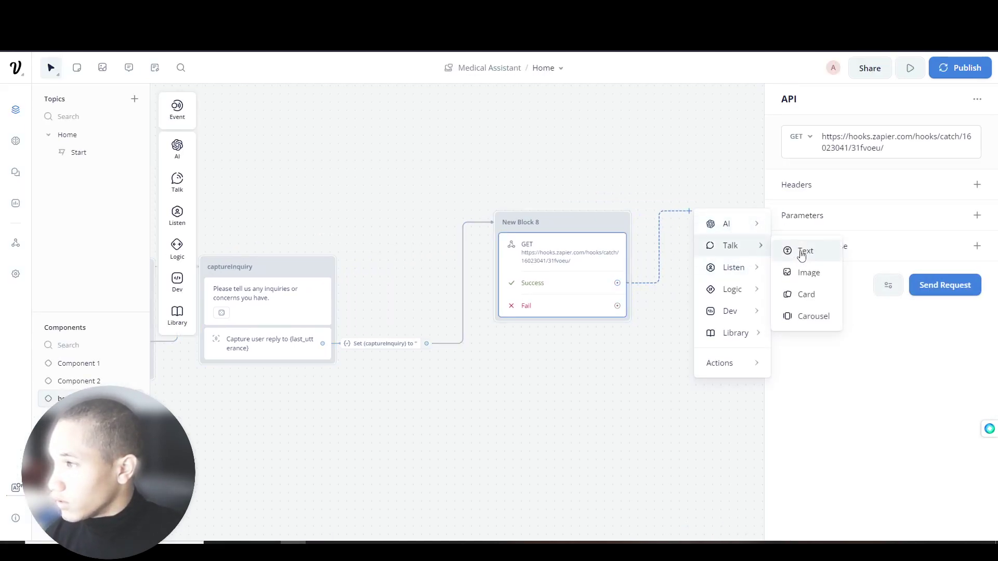
left_click(802, 253)
left_click(514, 224)
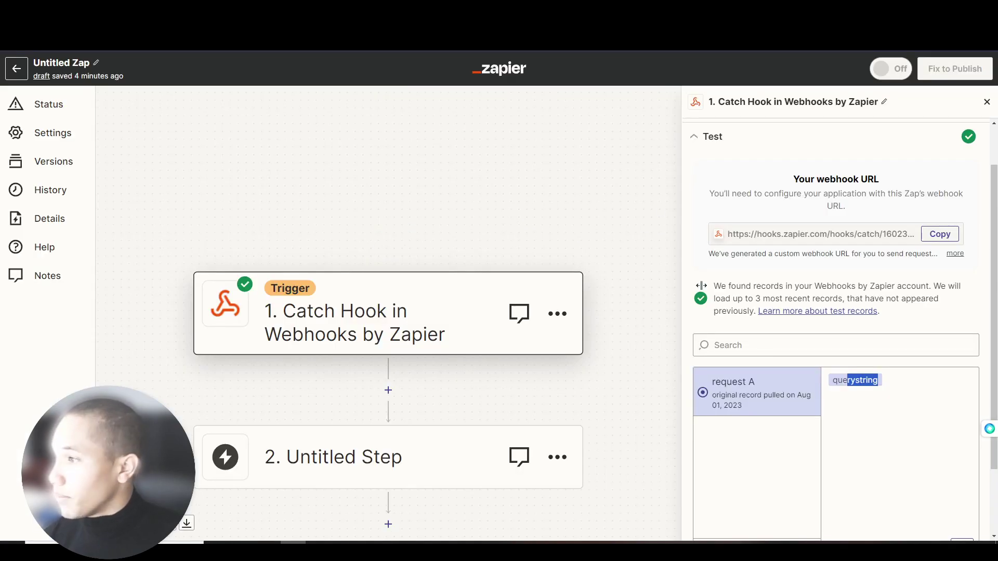
scroll(764, 383, "down", 3)
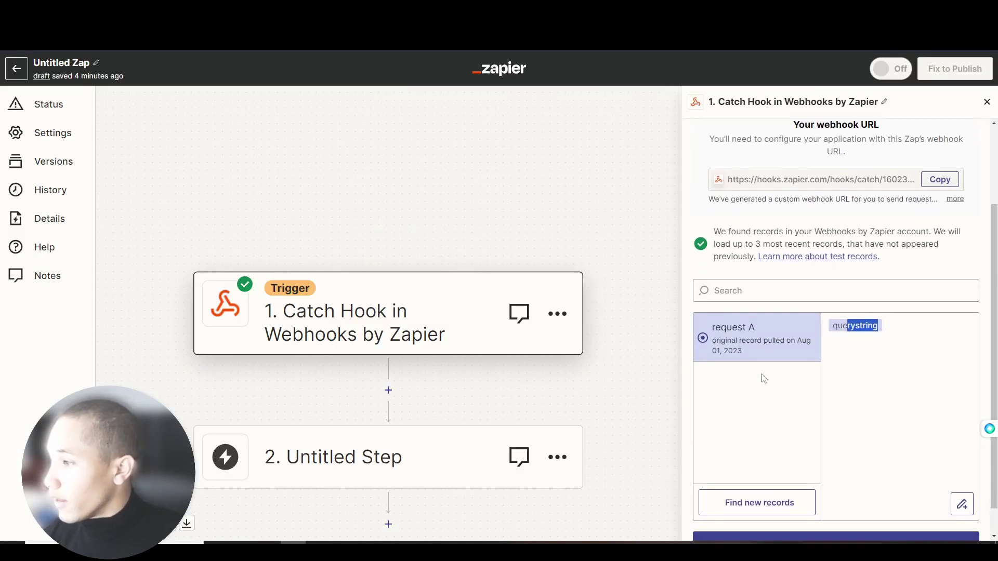
- Check Zapier for new webhook records, then start a fresh test conversation
left_click(762, 469)
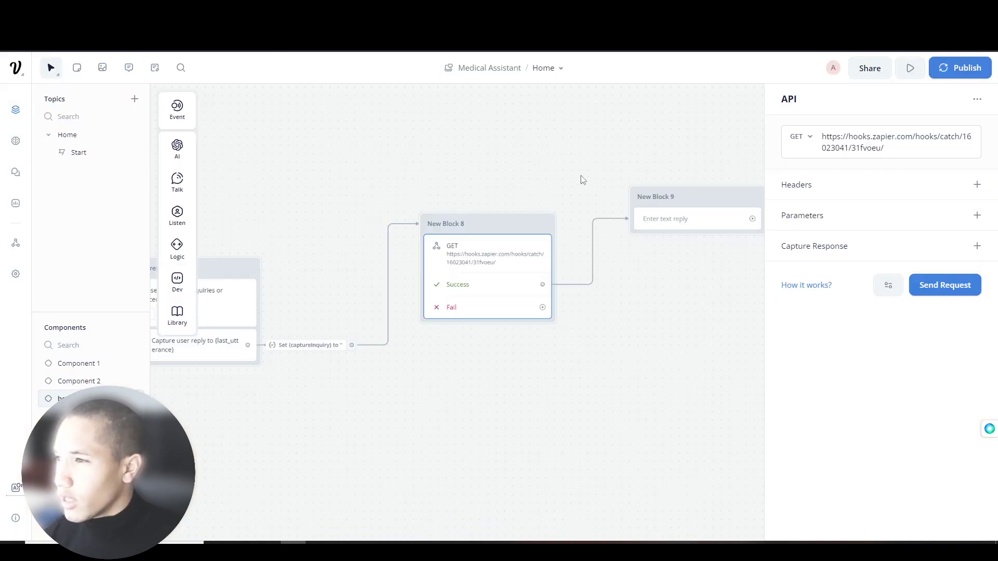
left_click(392, 175)
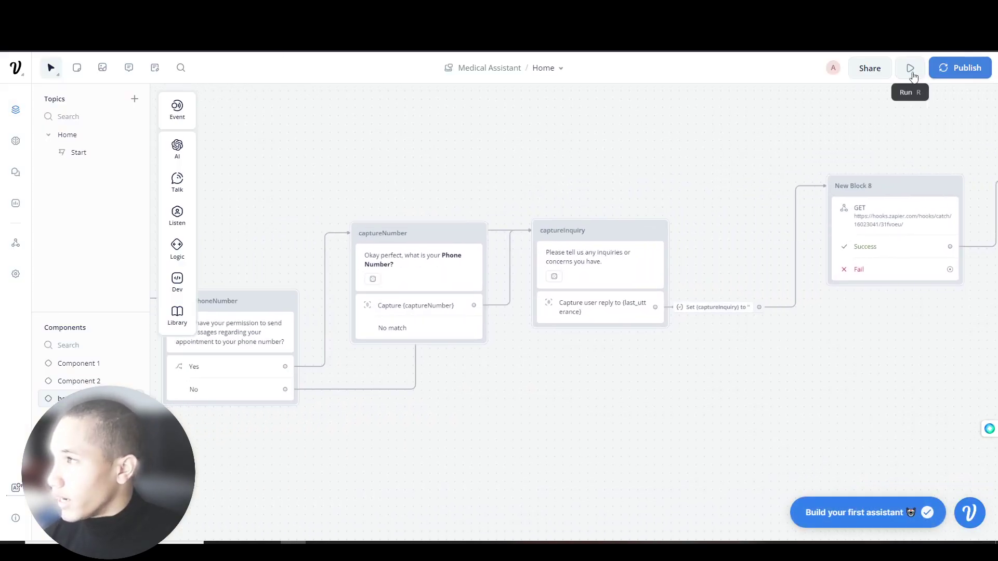
left_click(909, 69)
left_click(896, 303)
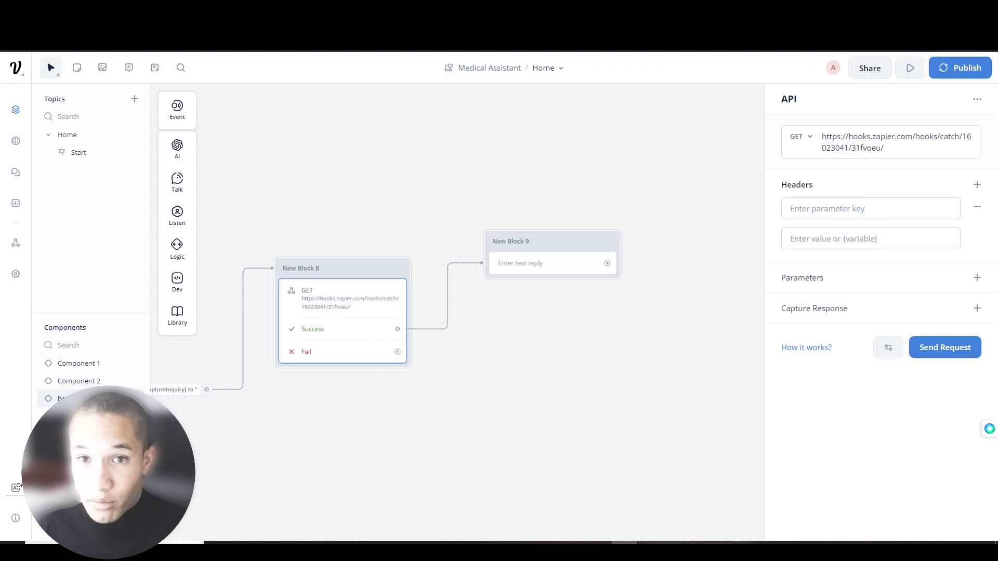
- Pan the canvas from the webhook block back to the start of the flow and back again
left_click(848, 217)
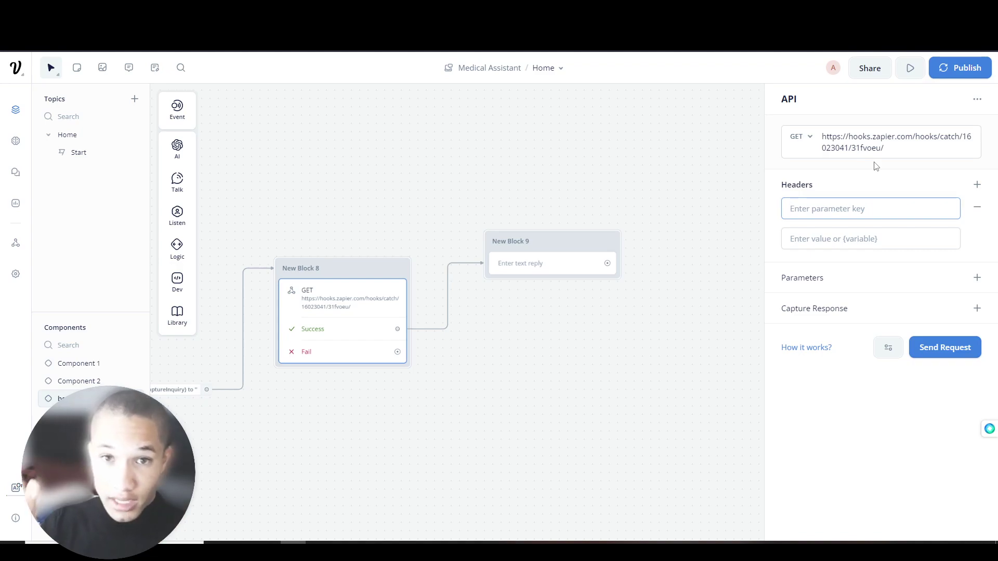
left_click_drag(383, 148, 728, 161)
left_click_drag(282, 220, 530, 191)
left_click_drag(426, 240, 456, 213)
left_click_drag(623, 217, 616, 216)
scroll(556, 185, "down", 5)
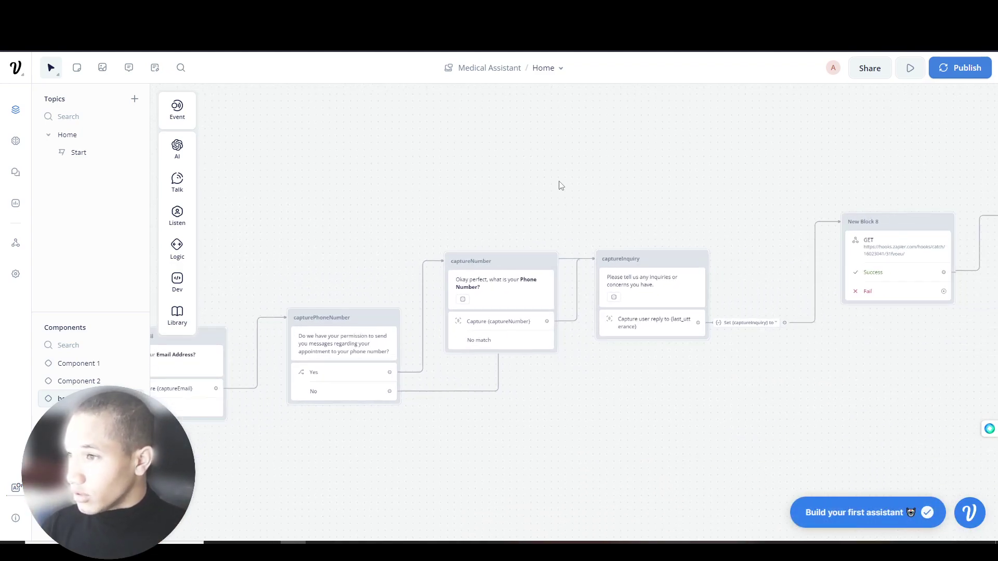
scroll(513, 175, "down", 1)
left_click_drag(512, 165, 747, 183)
left_click_drag(623, 216, 468, 198)
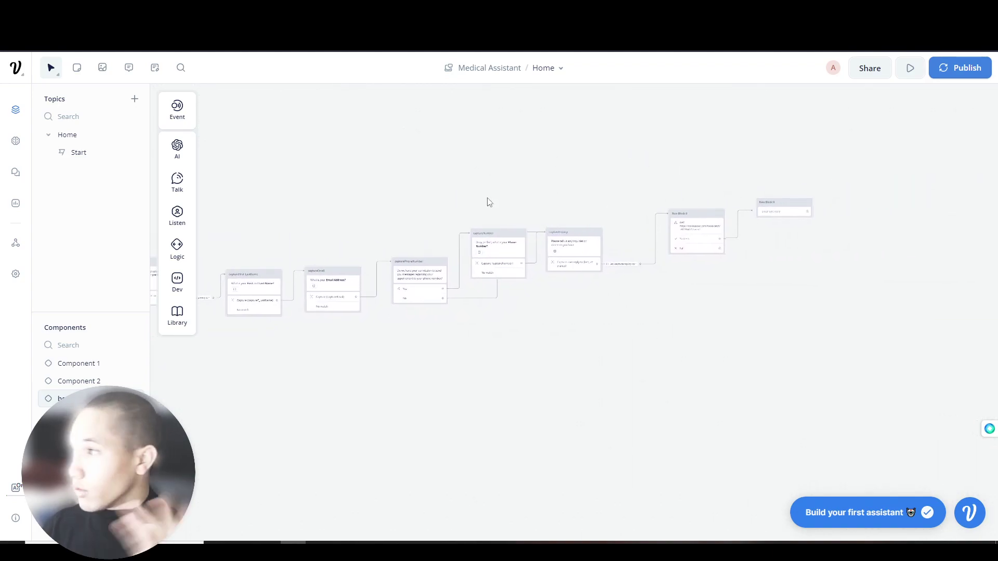
- Open New Block 9's text step and the webhook's header key field, then deselect and pan away
left_click(804, 210)
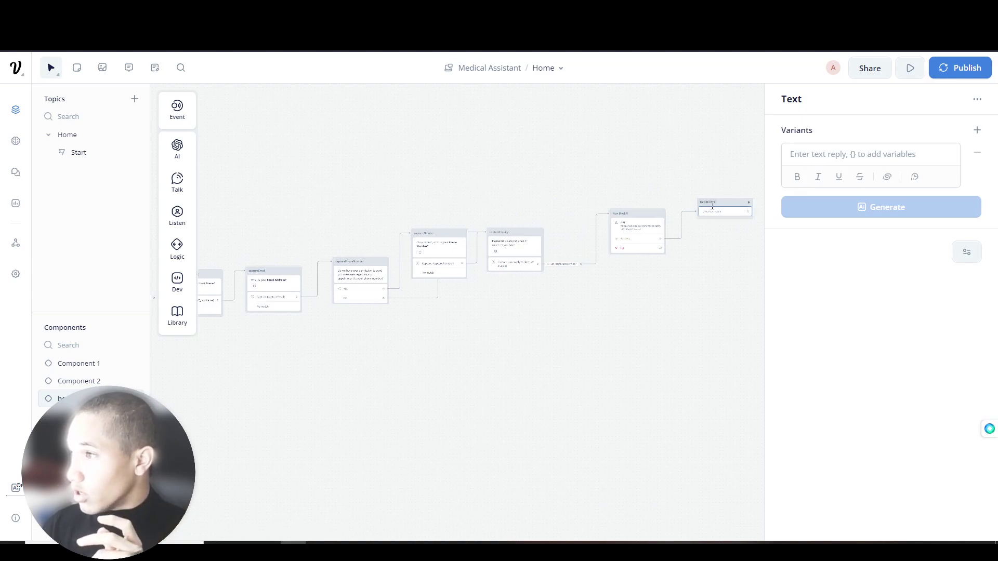
left_click(623, 225)
left_click(942, 208)
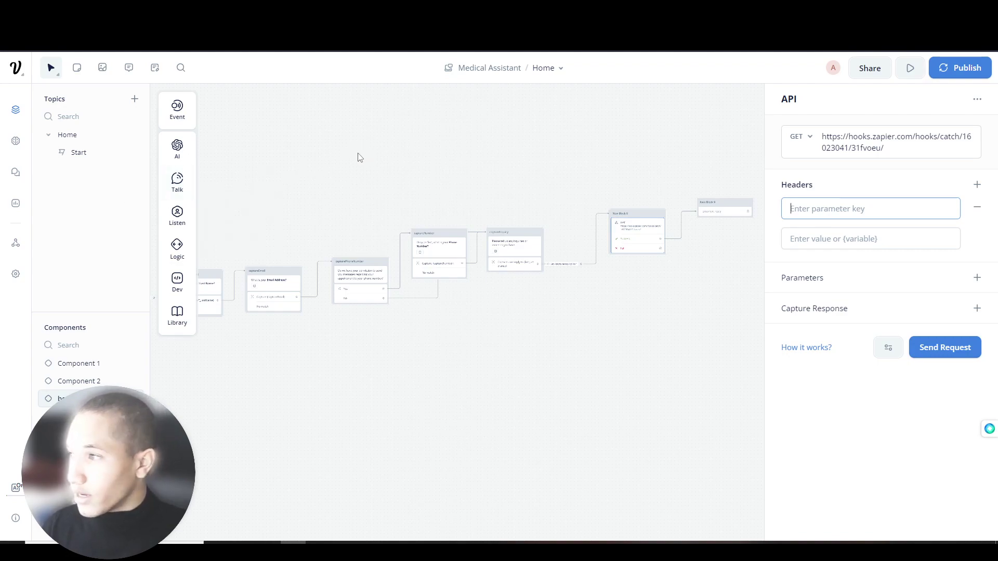
left_click_drag(233, 181, 515, 188)
left_click_drag(367, 201, 507, 196)
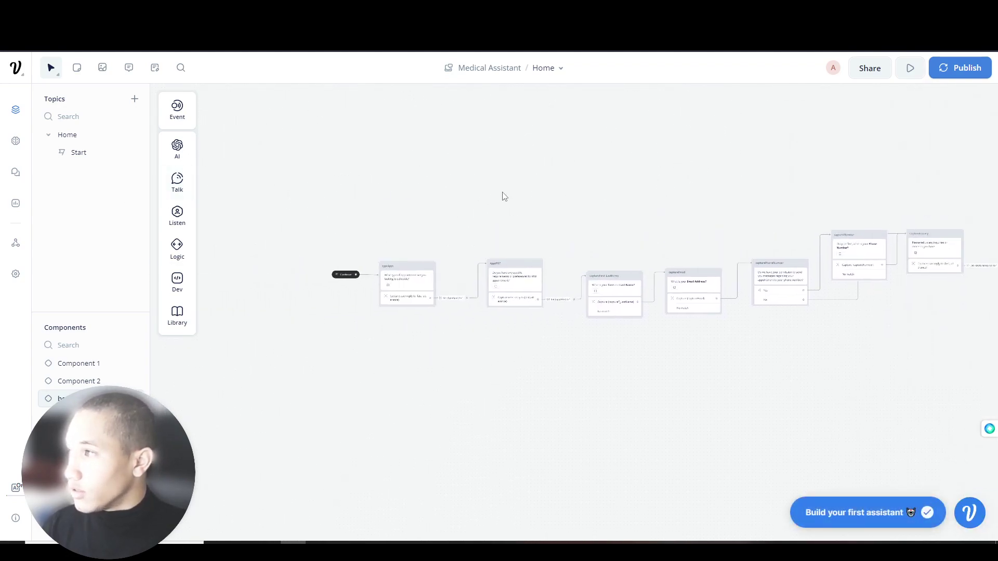
scroll(402, 250, "up", 2)
scroll(402, 250, "up", 5)
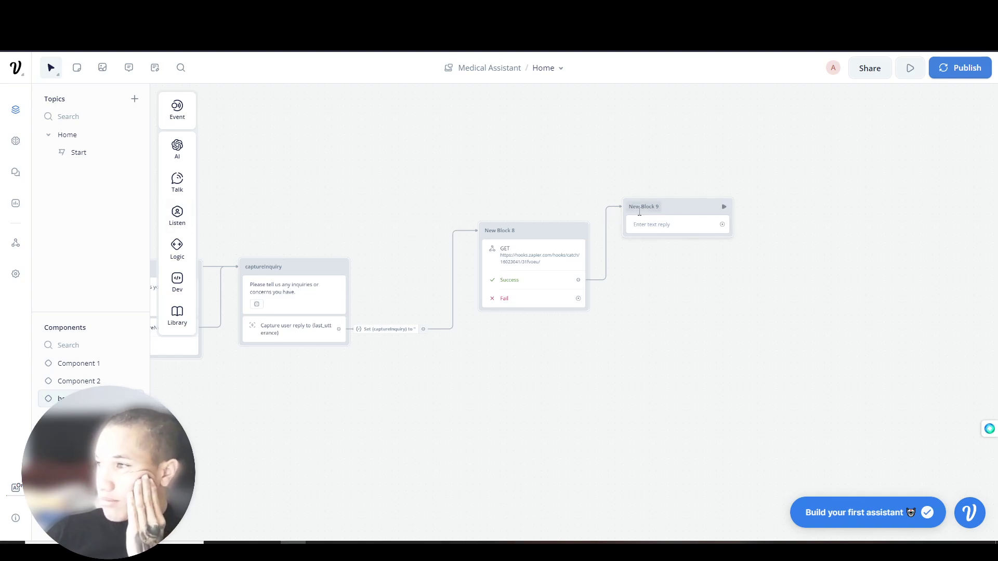
- In New Block 8's GET request, add header typeAppt mapped to {typeAppt}
left_click(698, 233)
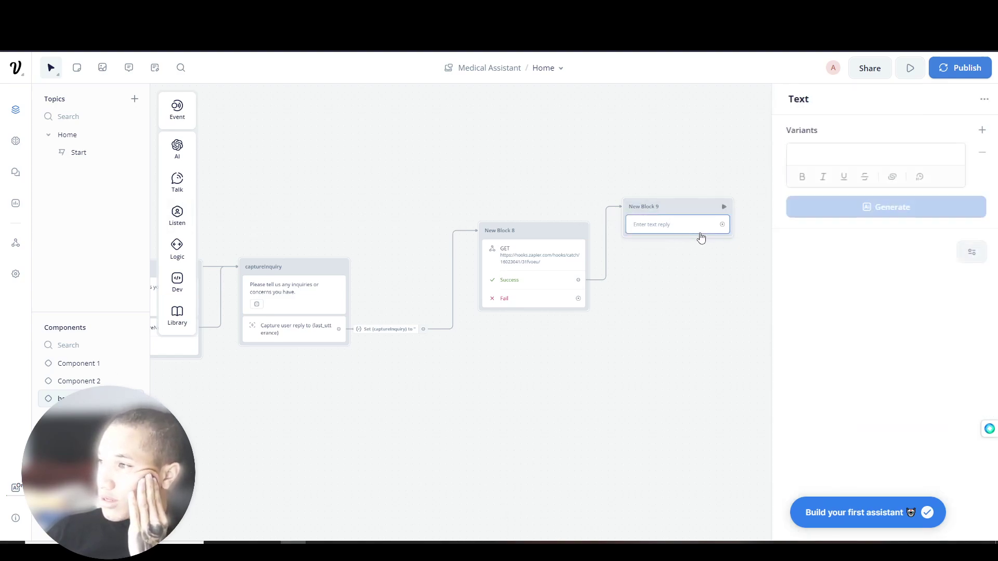
left_click(532, 259)
left_click(853, 218)
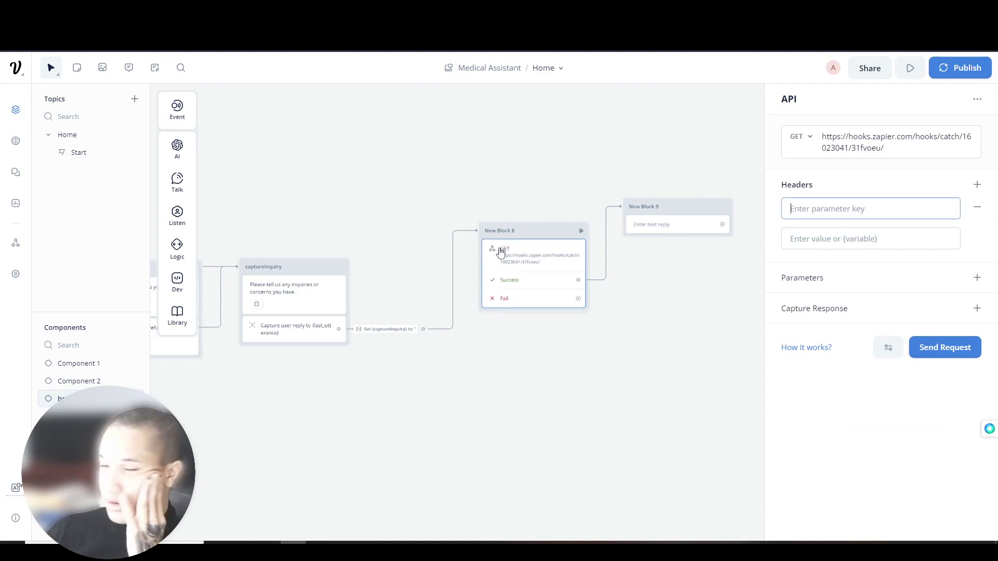
type("typeAppt")
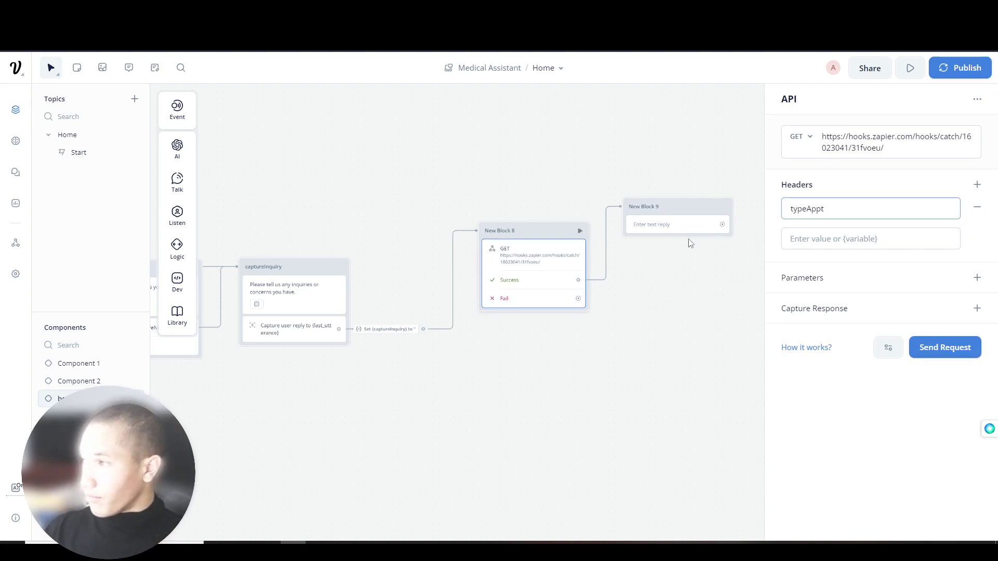
left_click(851, 237)
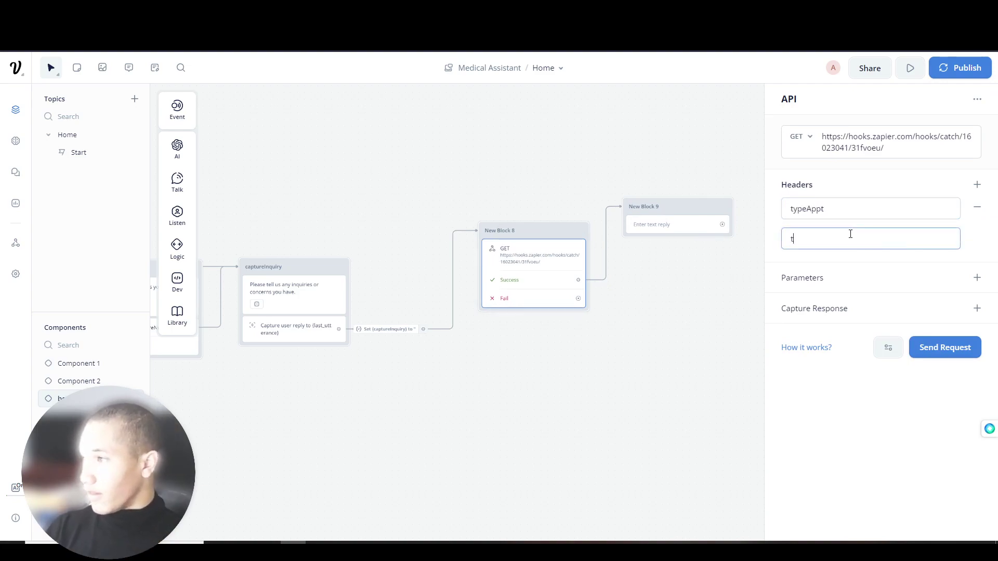
type("{type")
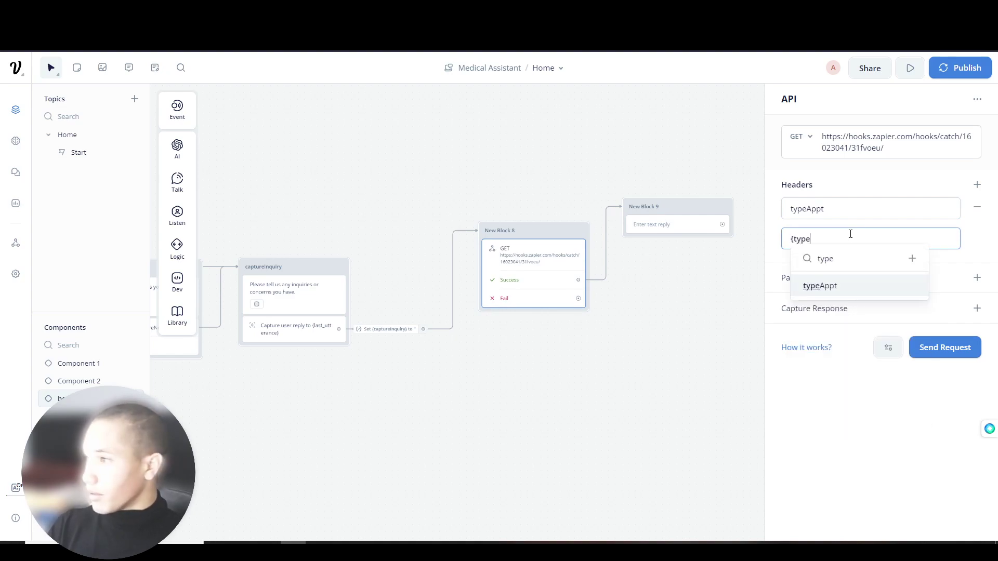
key("Return")
- Add header apptPRF mapped to the {apptPRF} variable
left_click(977, 185)
left_click(836, 284)
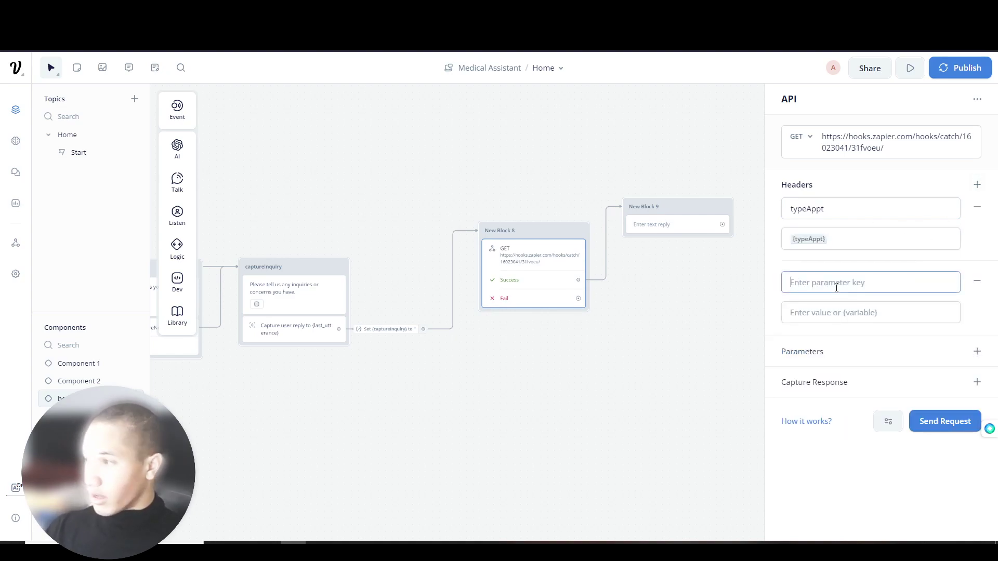
type("apptPRF")
key("Tab")
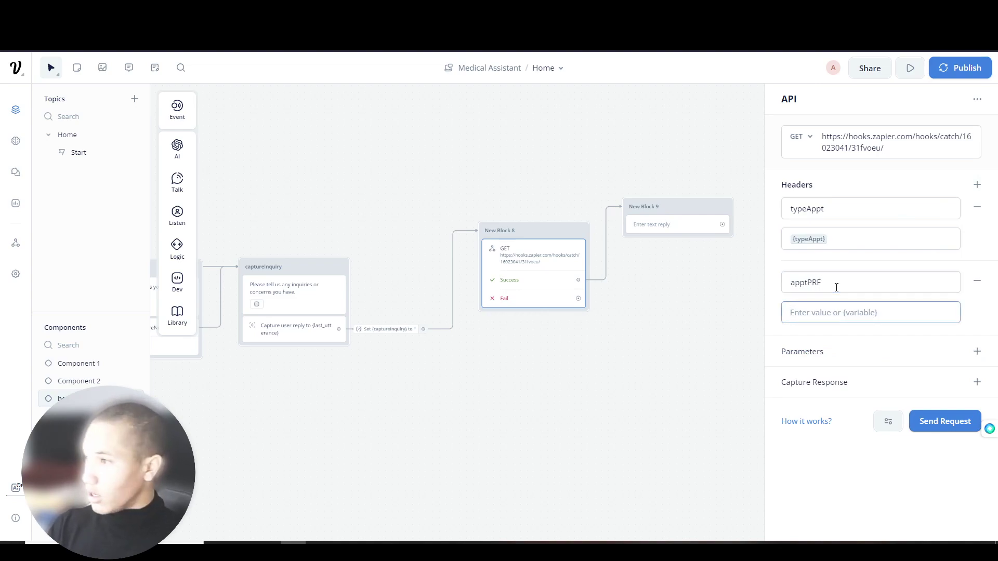
type("{appt")
key("Return")
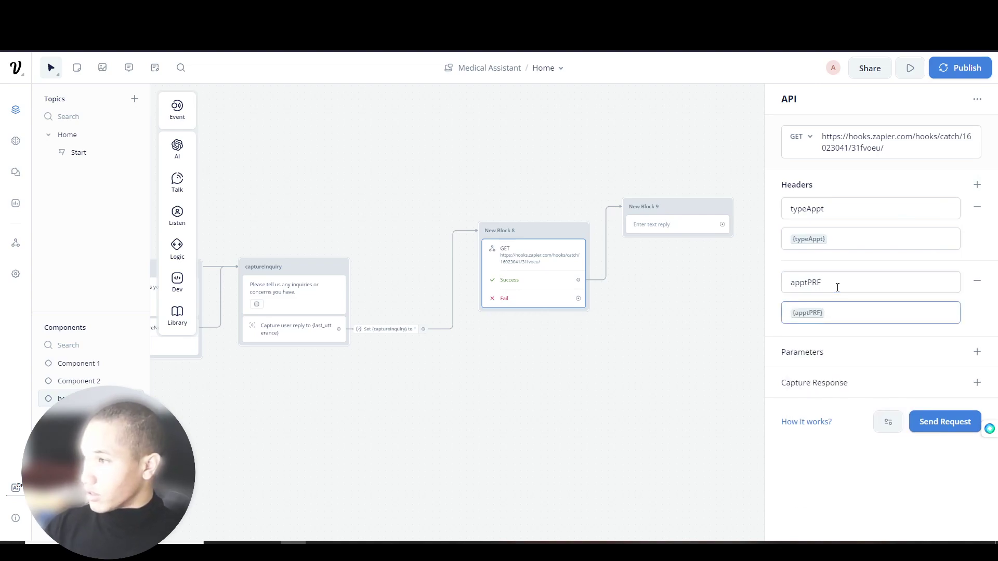
- Add header captureF_lastname mapped to the {captureF_LastName} variable
left_click(977, 184)
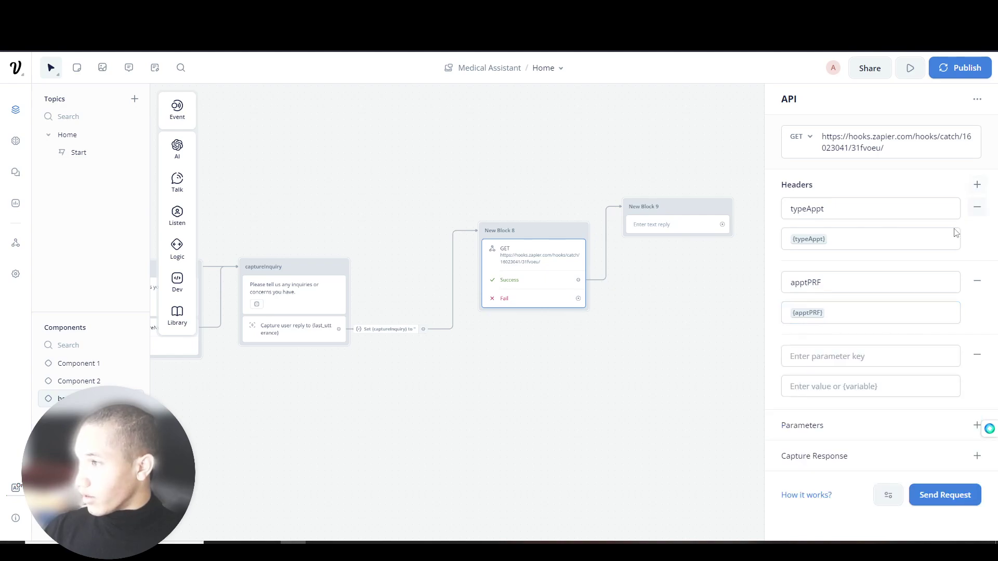
left_click(867, 356)
type("ca")
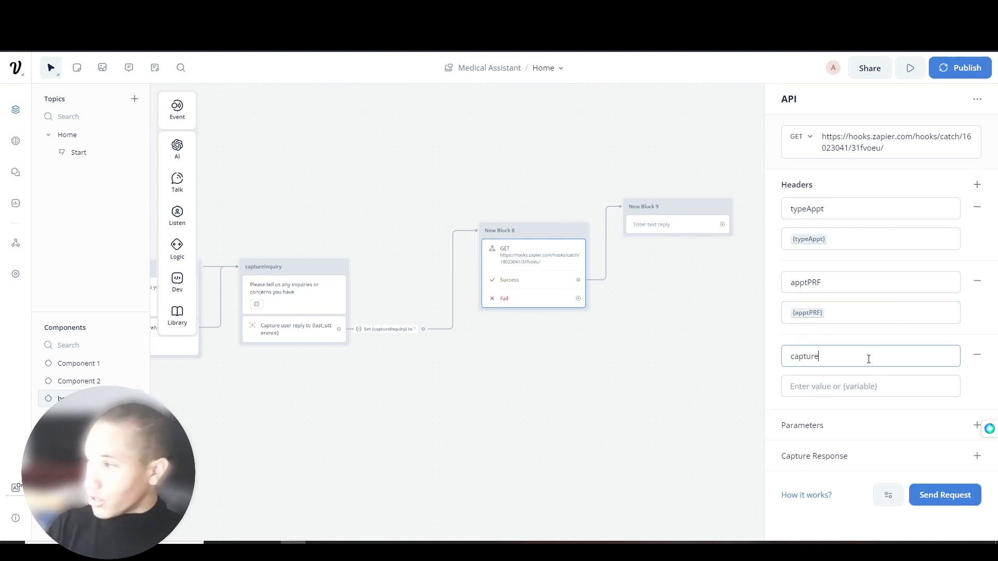
type("ptur")
key("BackSpace")
key("BackSpace")
key("BackSpace")
key("BackSpace")
key("BackSpace")
key("BackSpace")
type("capt")
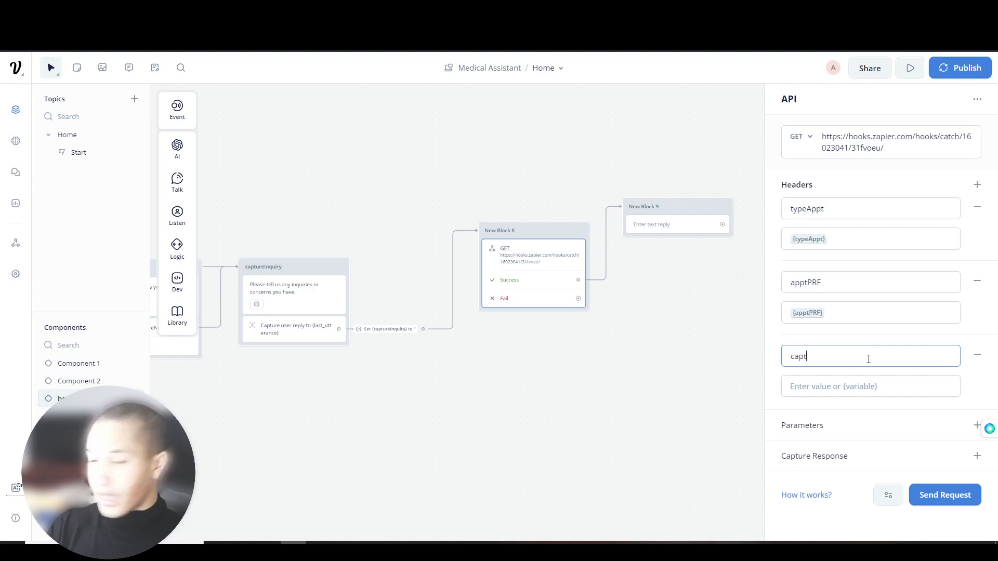
type("ureF_lastname")
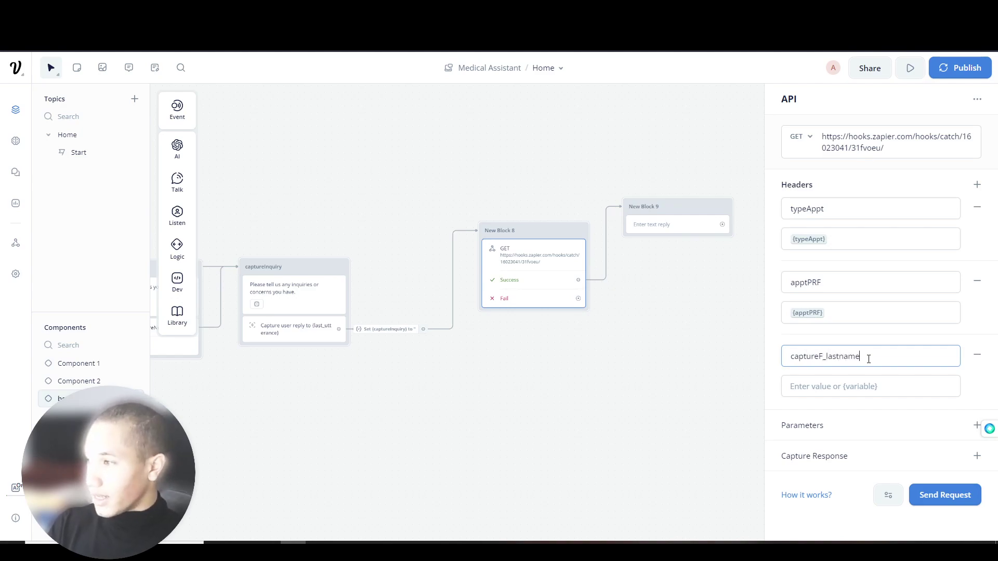
key("Tab")
type("{cal")
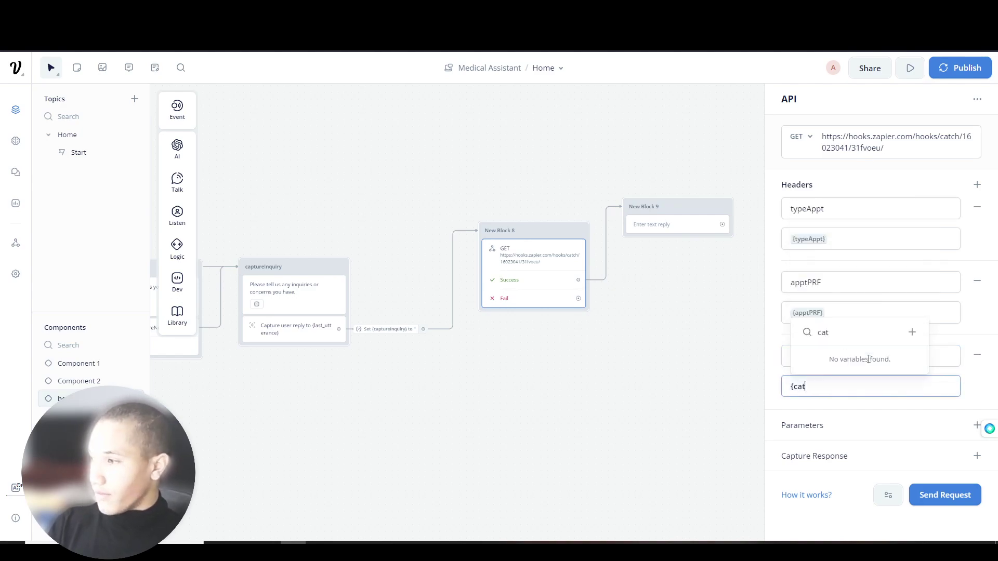
key("BackSpace")
type("pt")
key("Return")
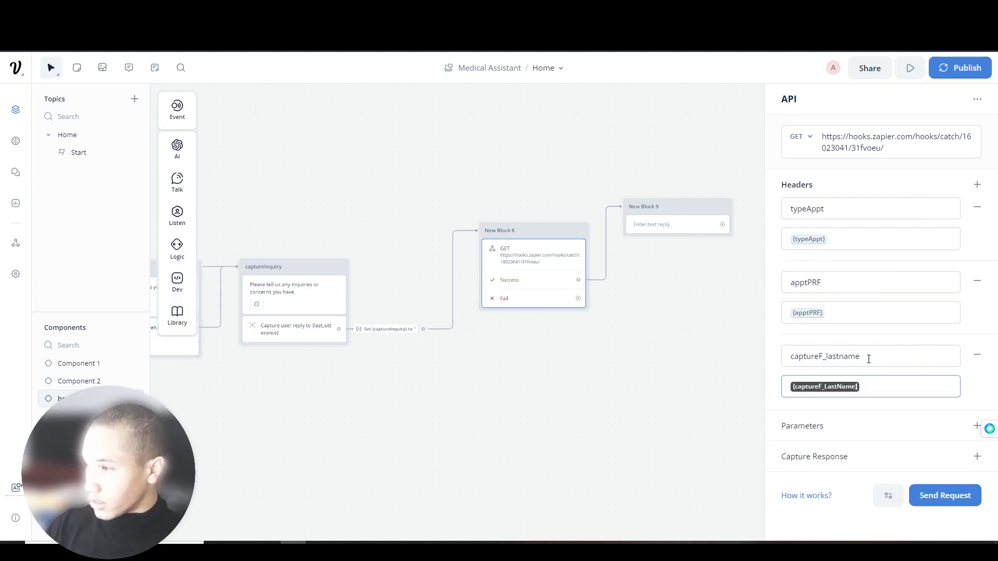
- Add header captureEmail mapped to the {captureEmail} variable
left_click(977, 185)
left_click(859, 423)
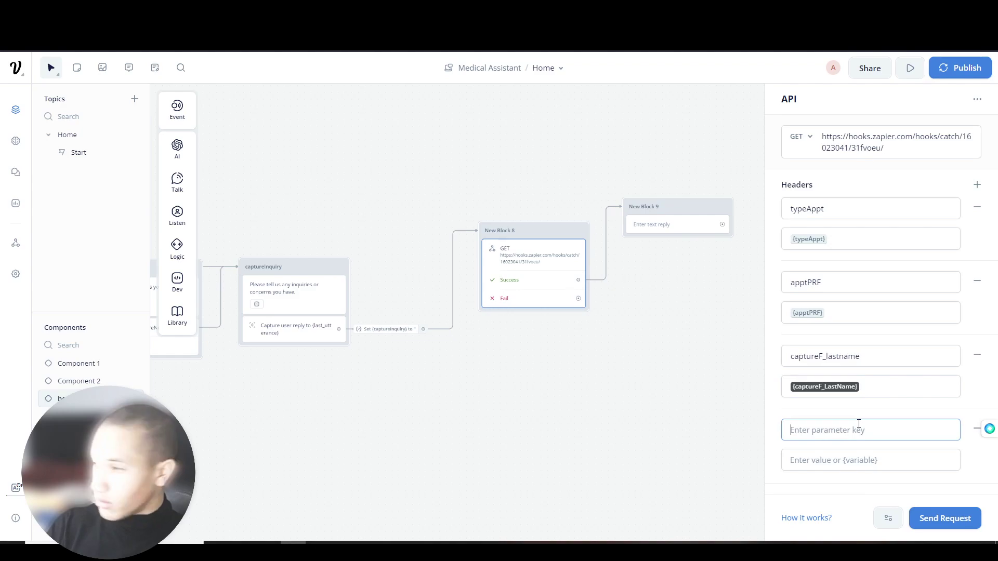
type("captureEmail")
key("Tab")
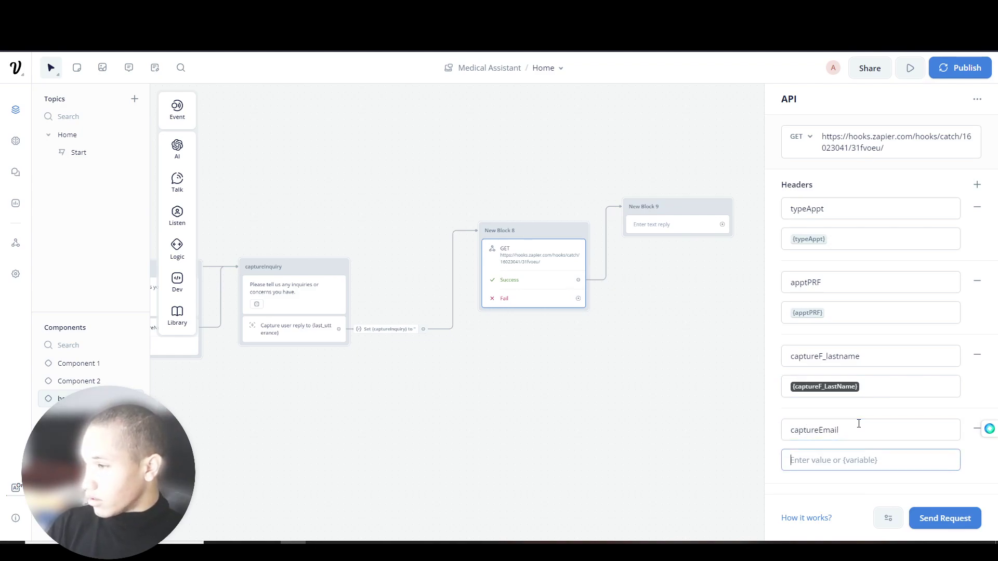
type("{capt")
key("Return")
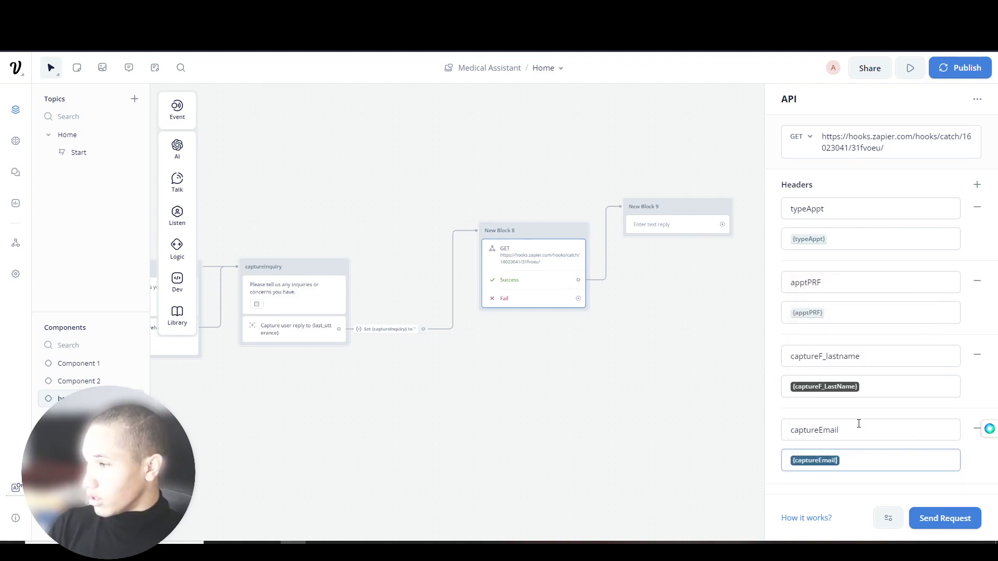
- Add header captureNumber mapped to the {captureNumber} variable
left_click(976, 185)
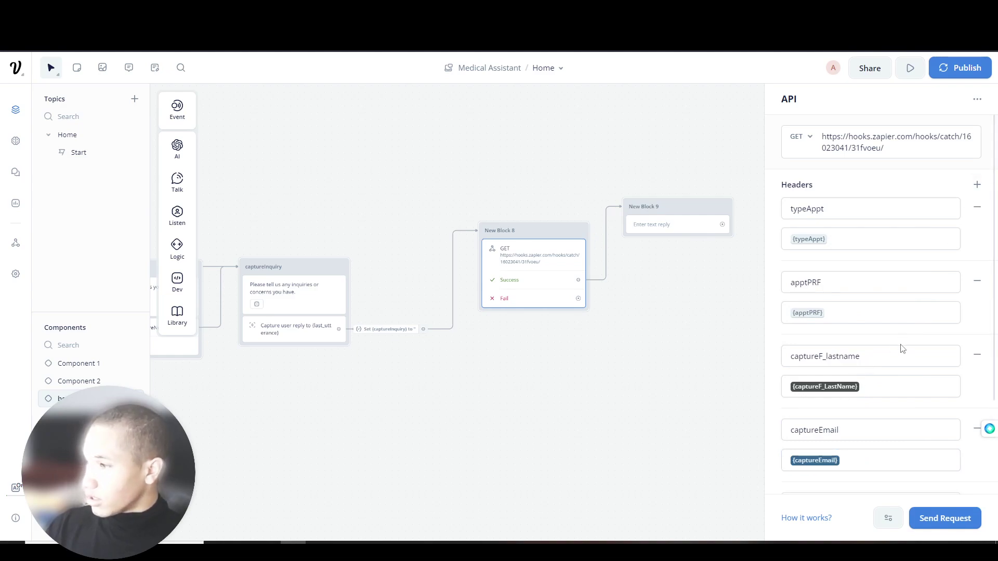
scroll(879, 364, "down", 2)
left_click(833, 380)
type("c")
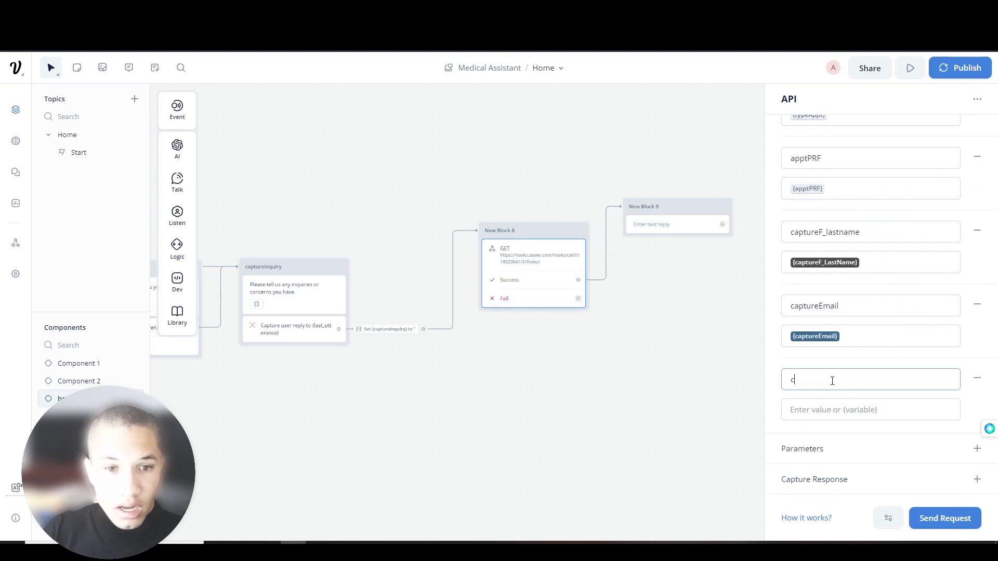
type("aptureN")
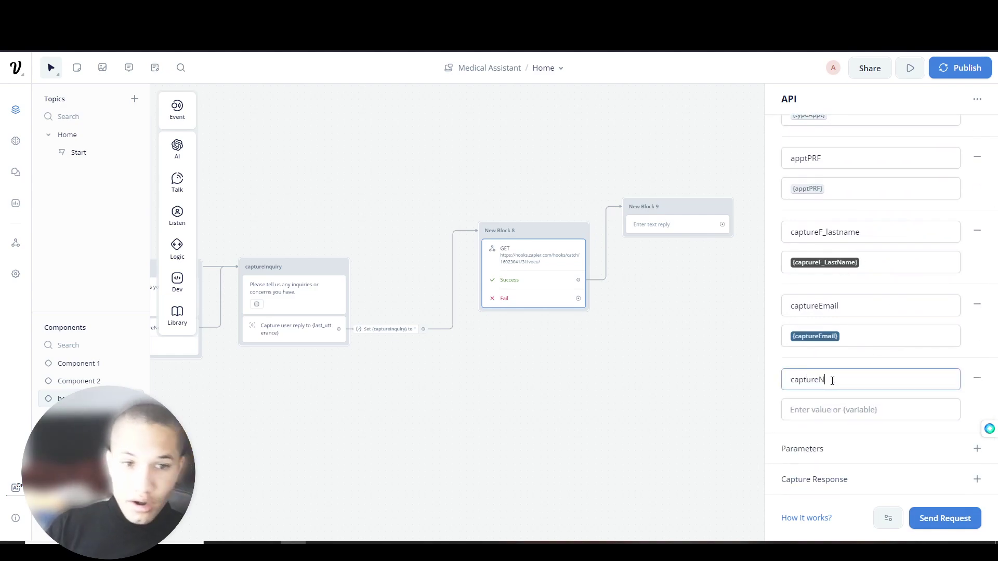
type("umber")
key("Tab")
type("{captur")
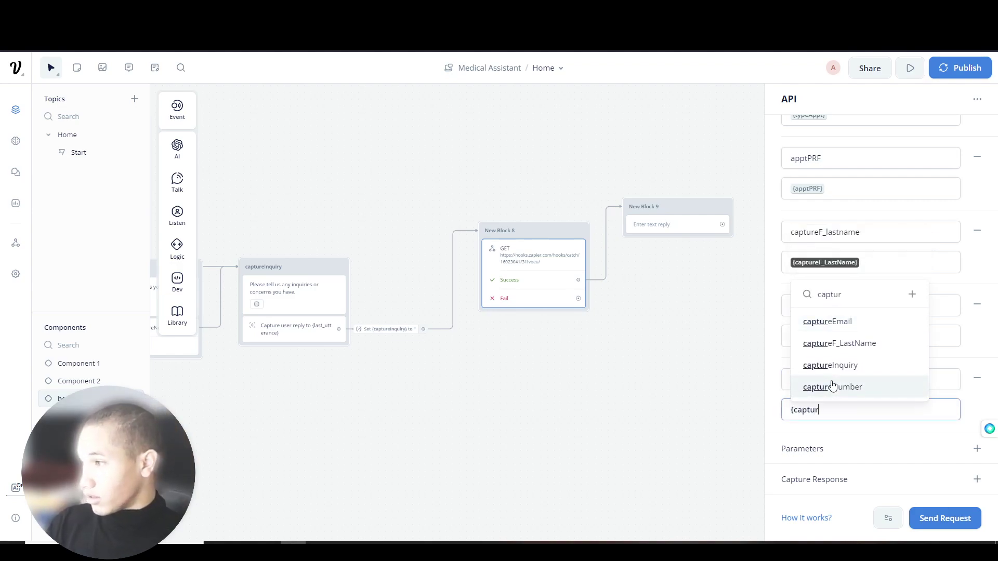
left_click(880, 387)
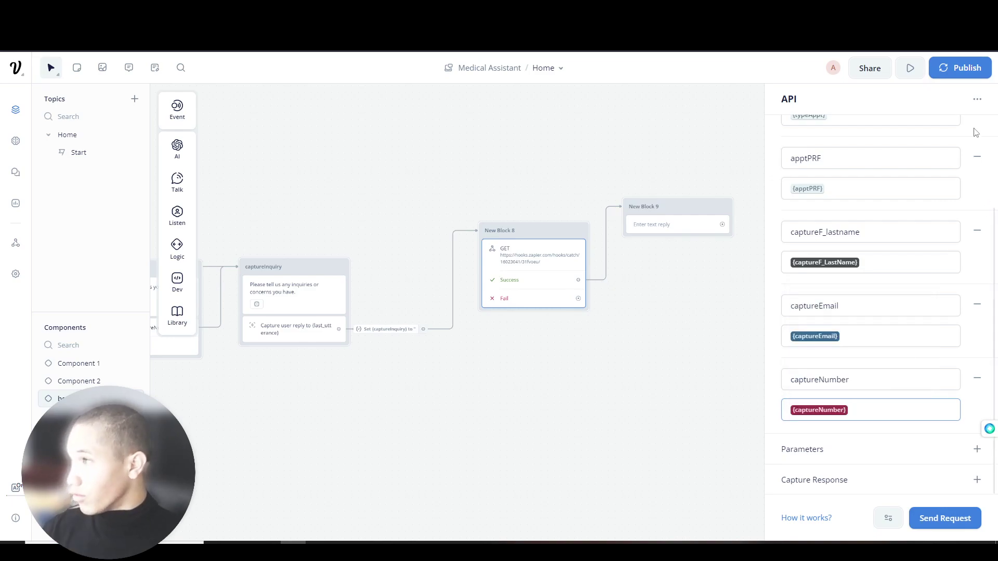
scroll(884, 260, "up", 5)
left_click(973, 182)
- Review request B's querystring fields in Zapier's Catch Hook test, then close the view
left_click(830, 423)
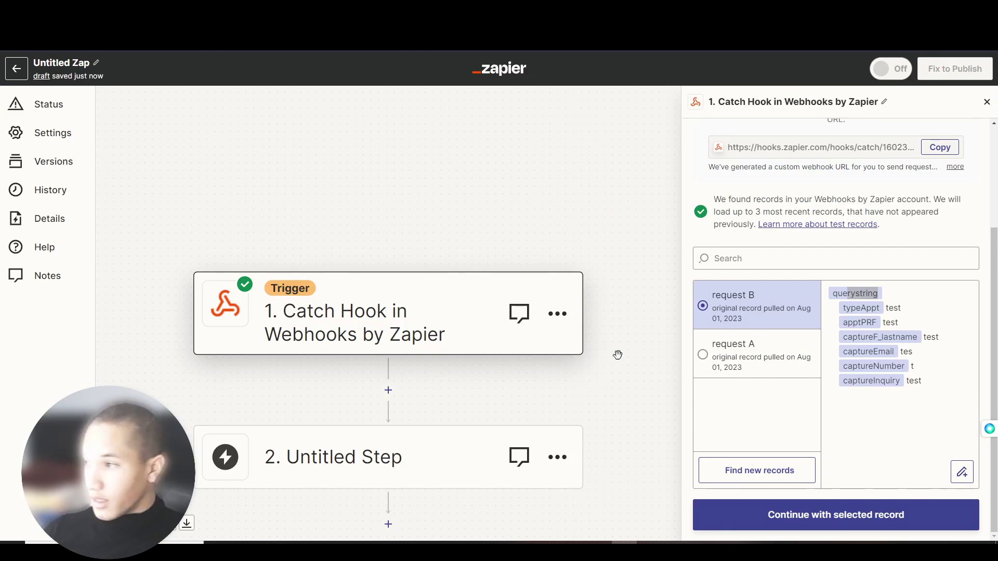
left_click(874, 294)
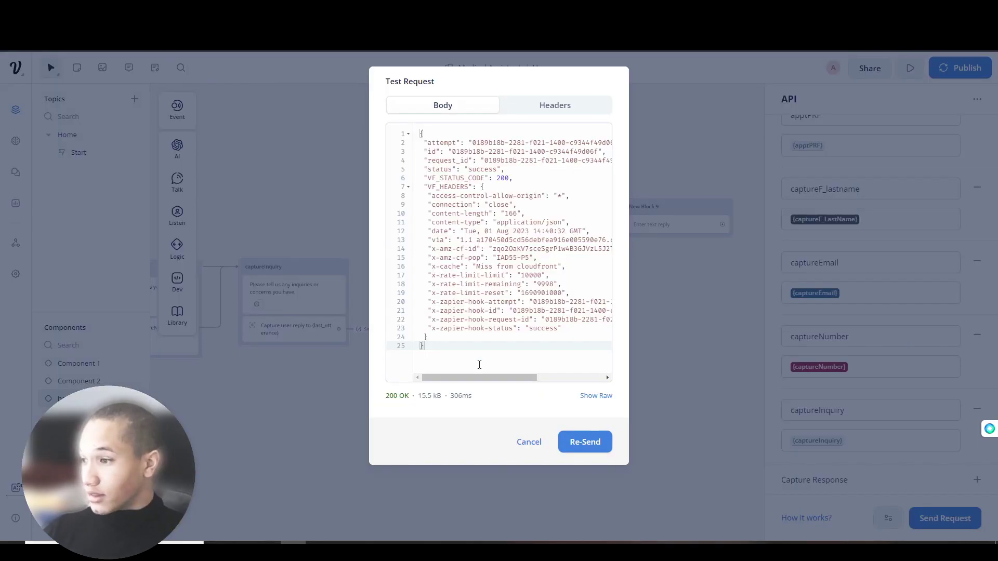
left_click(528, 442)
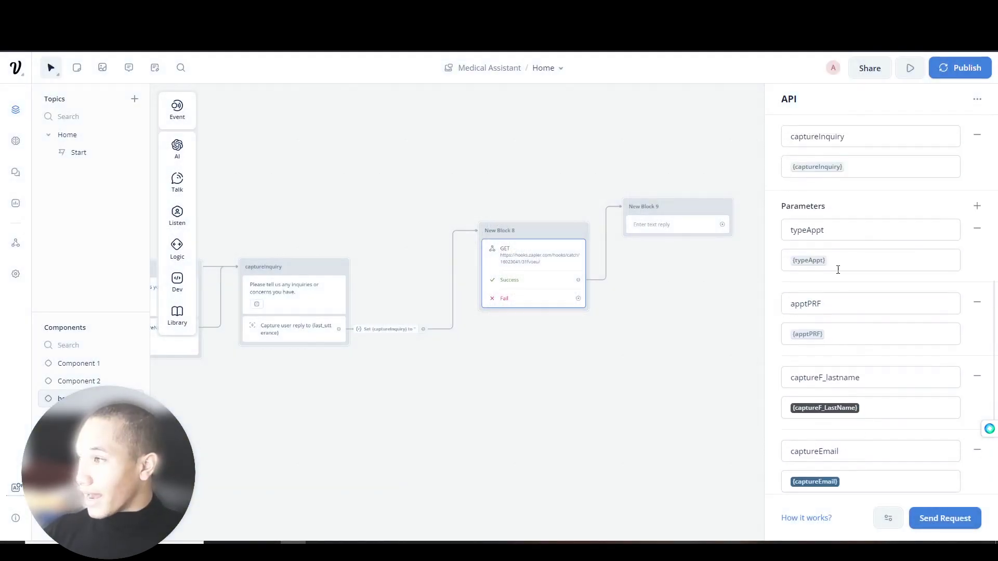
- Start a new test chat and answer 'Spinal' and 'I want the superviser th'
scroll(852, 293, "down", 8)
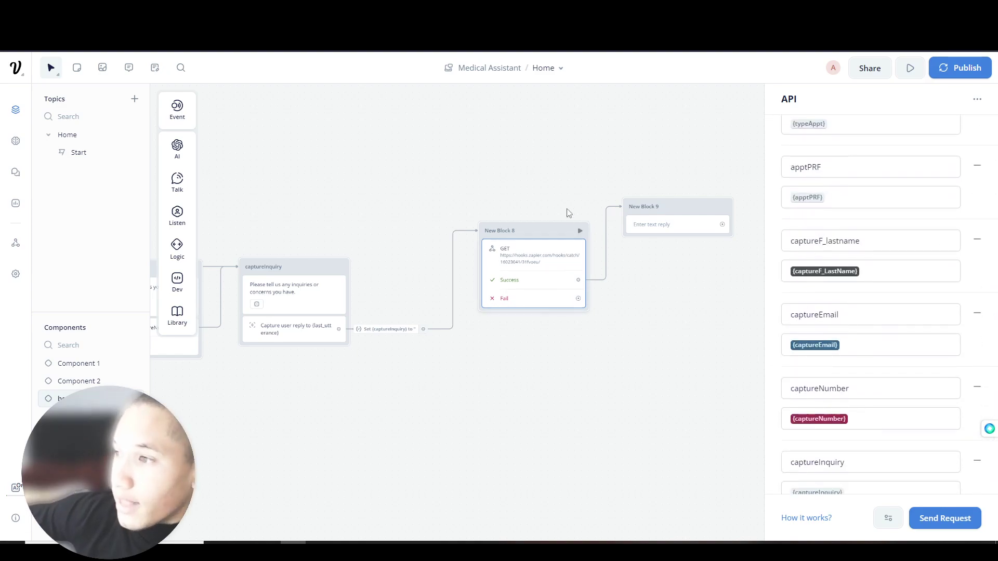
left_click(549, 173)
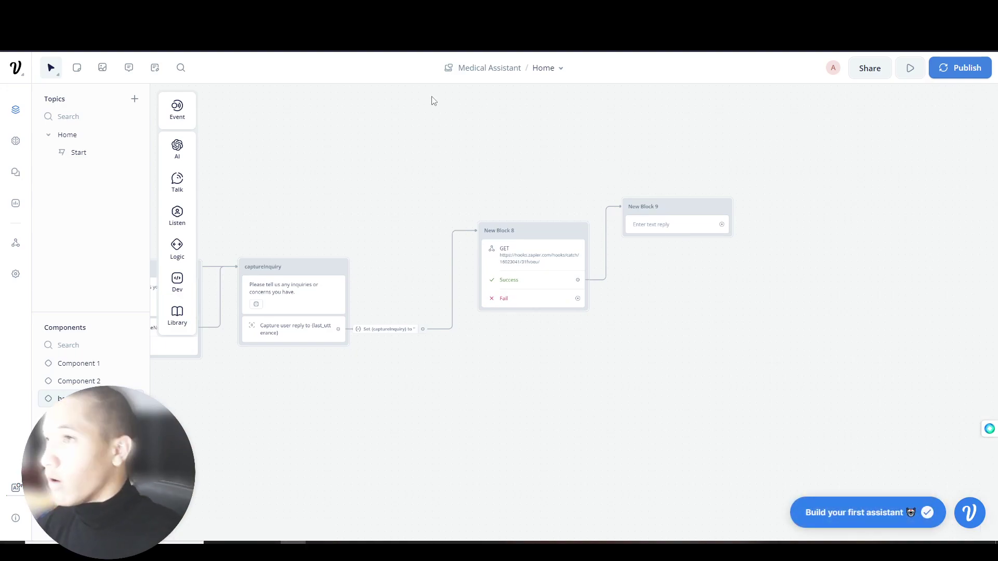
left_click(910, 70)
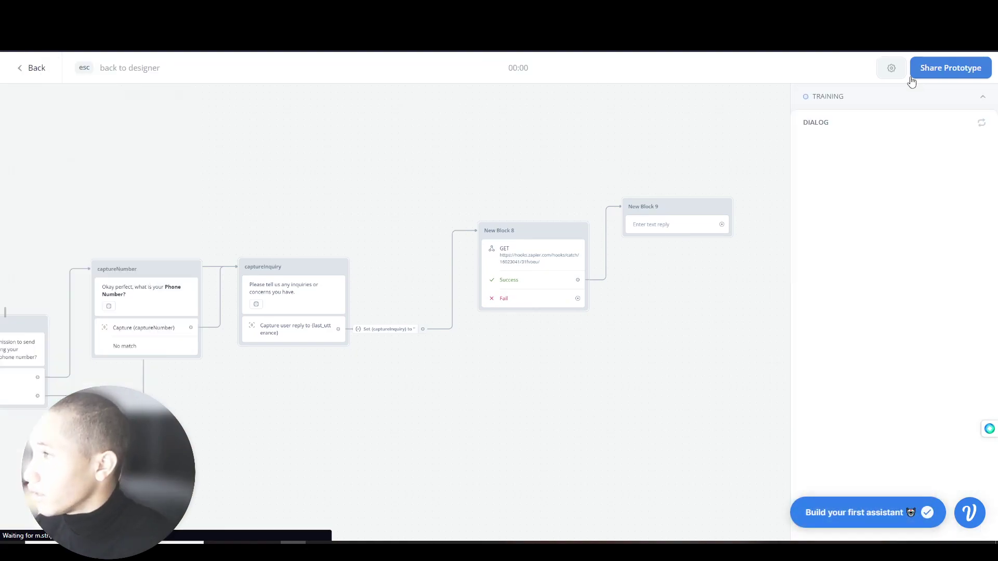
left_click(863, 307)
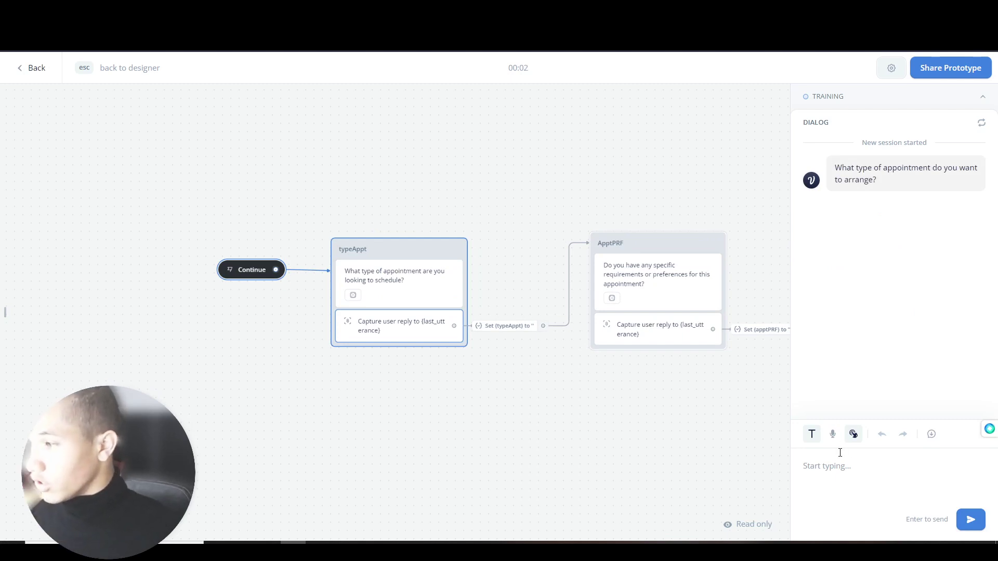
type("Spinal")
key("Return")
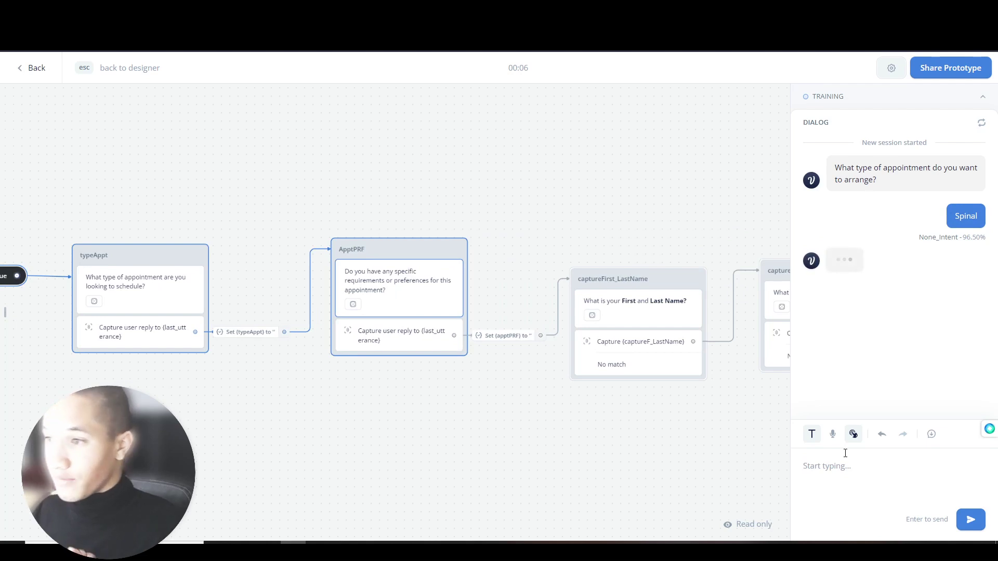
type("I want the super")
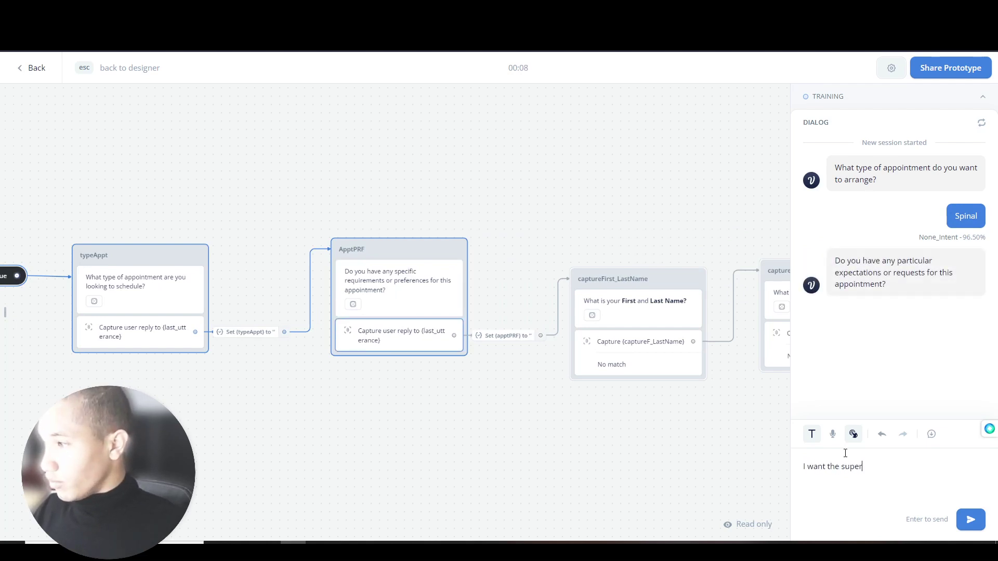
type("viser there")
key("Return")
- Give the full name and e-mail address, and answer 'Yers' to the permission question
key("Return")
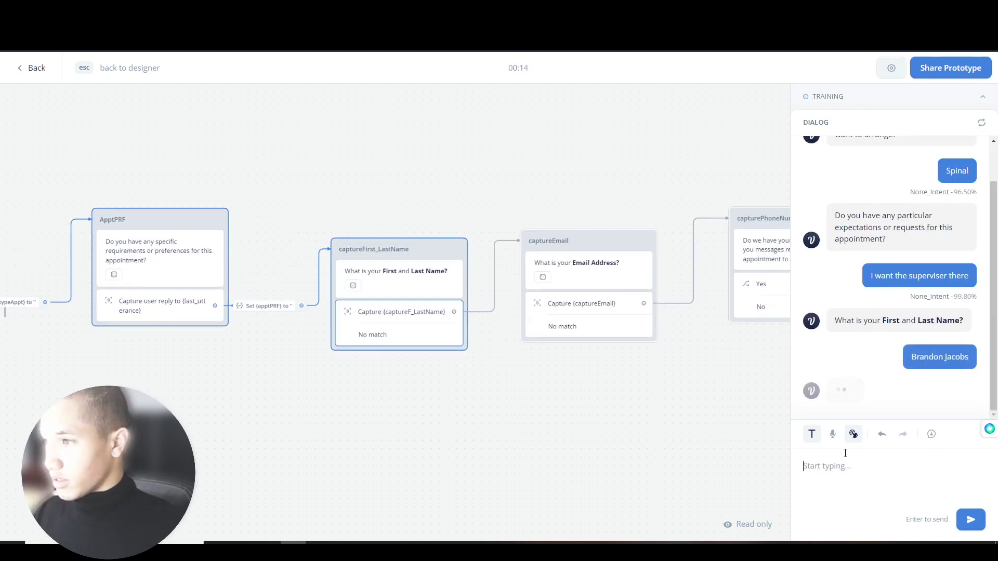
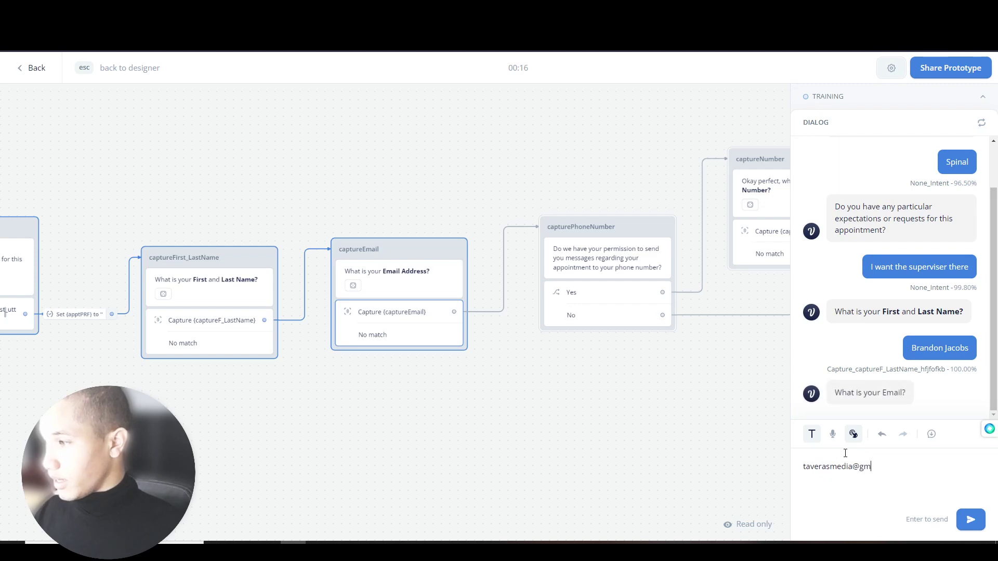
key("Return")
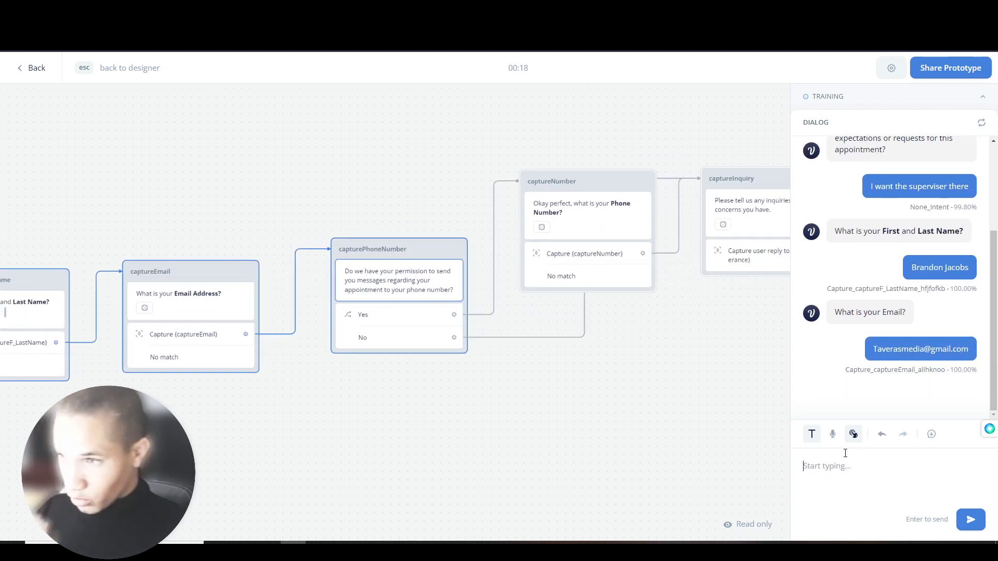
type("Yers")
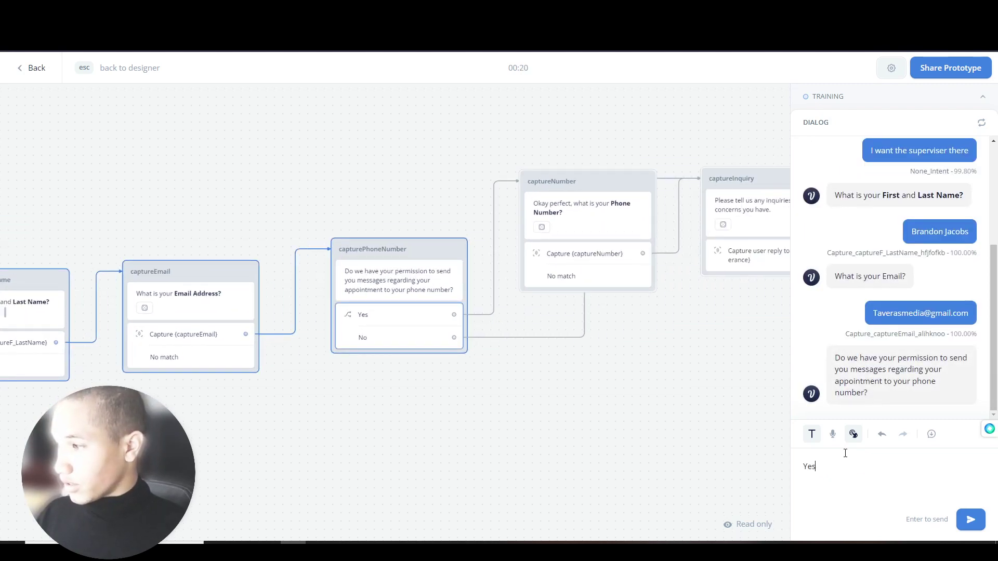
key("Return")
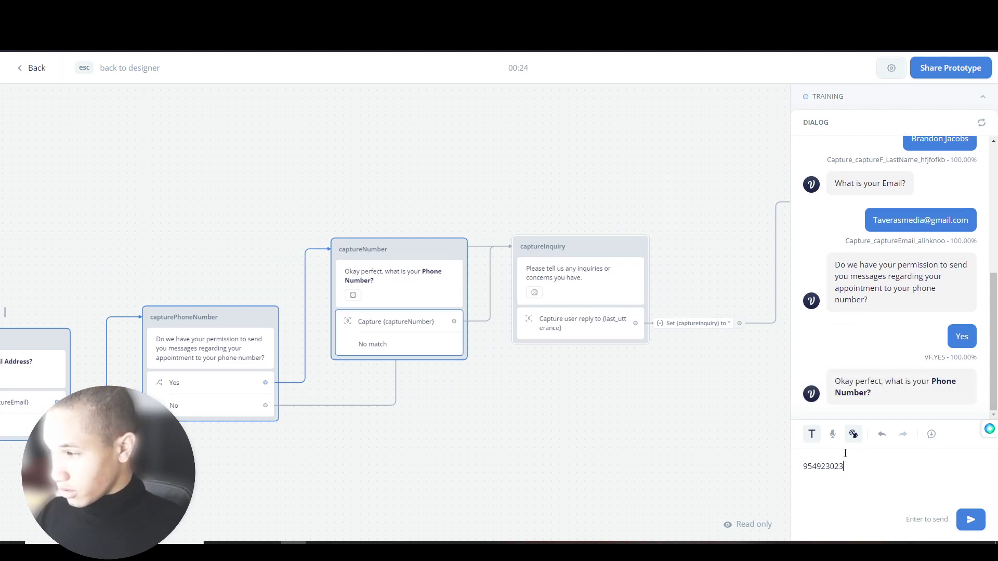
- Enter the phone number and an inquiry to talk to the doctor, then switch to Zapier
key("Return")
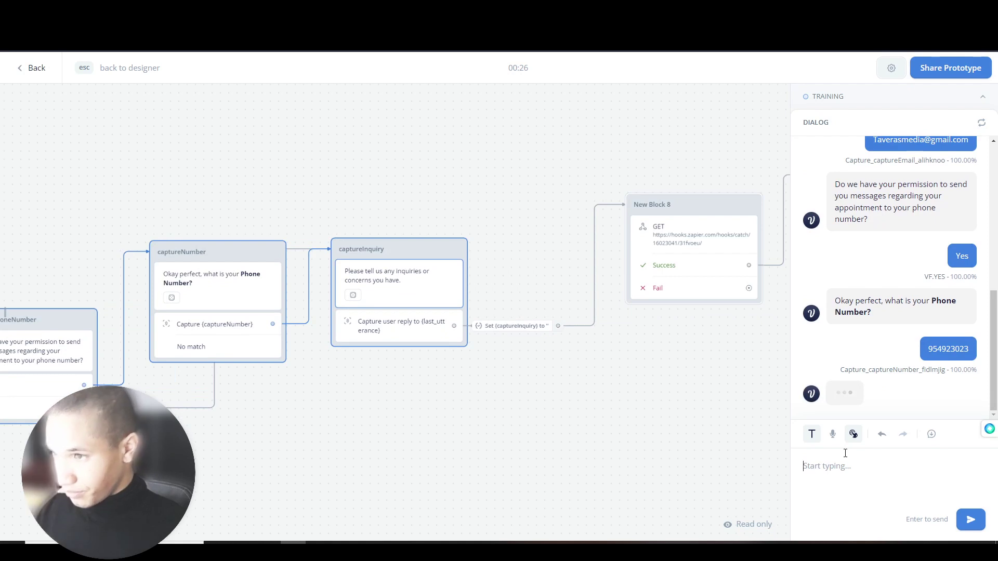
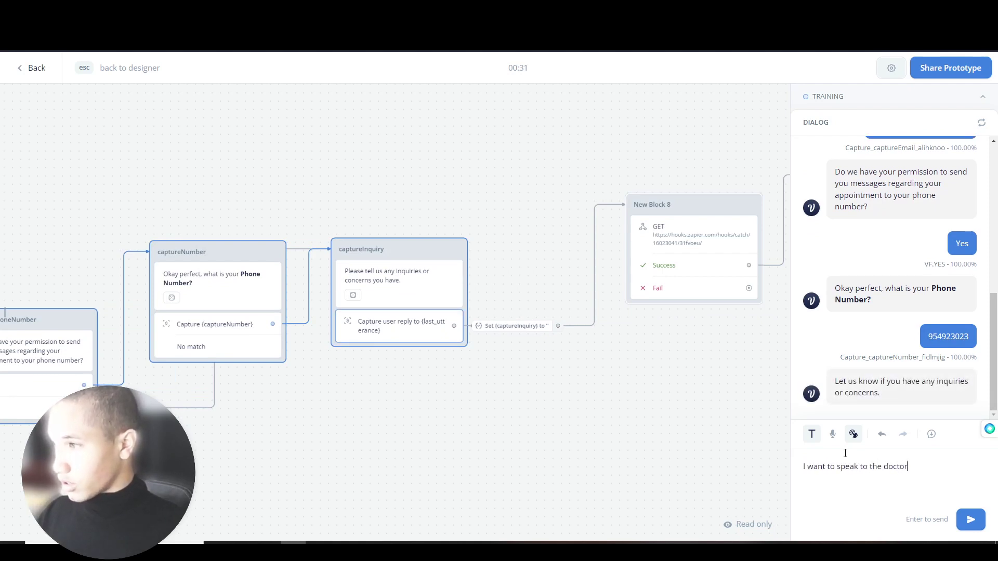
key("Return")
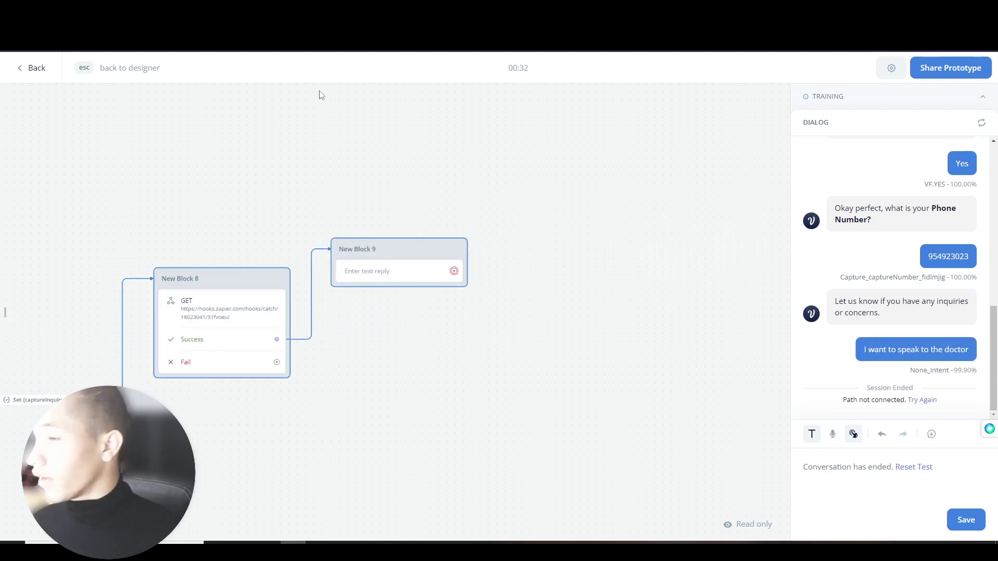
left_click(250, 10)
- Fetch the newest webhook records and check request C's typeAppt, apptPRF and captureInquiry values
left_click(759, 470)
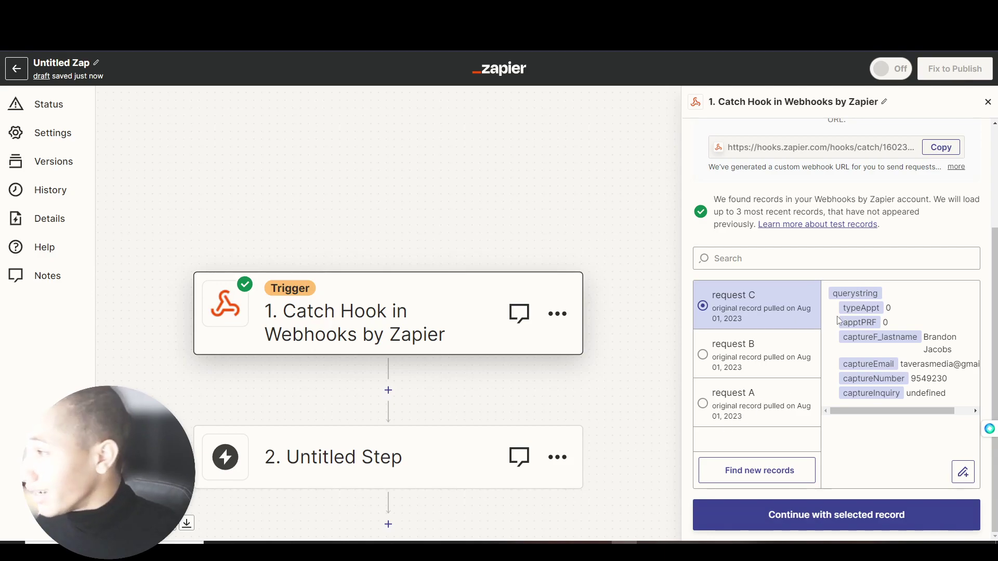
left_click_drag(842, 308, 898, 316)
left_click(875, 318)
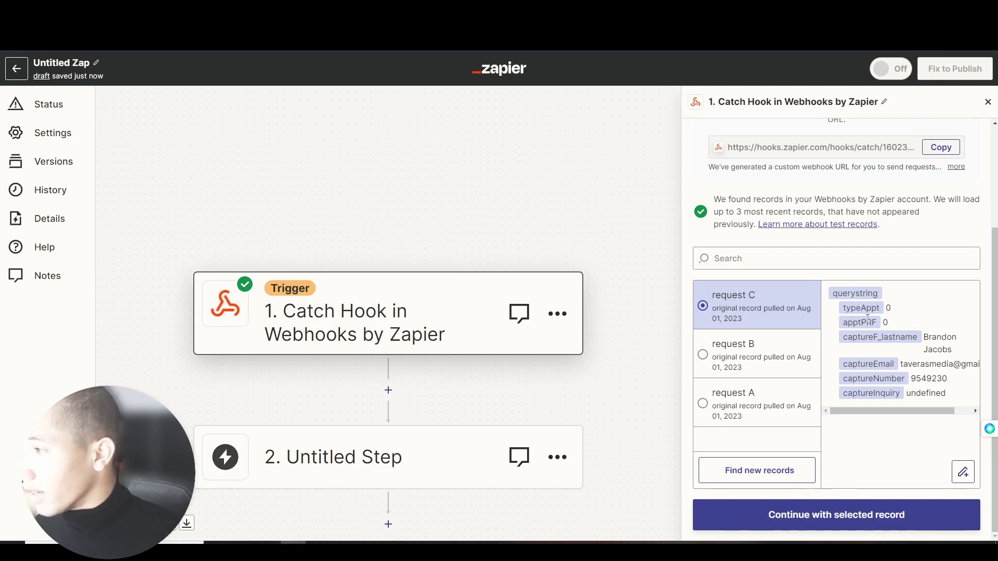
left_click_drag(840, 325, 878, 327)
left_click(879, 326)
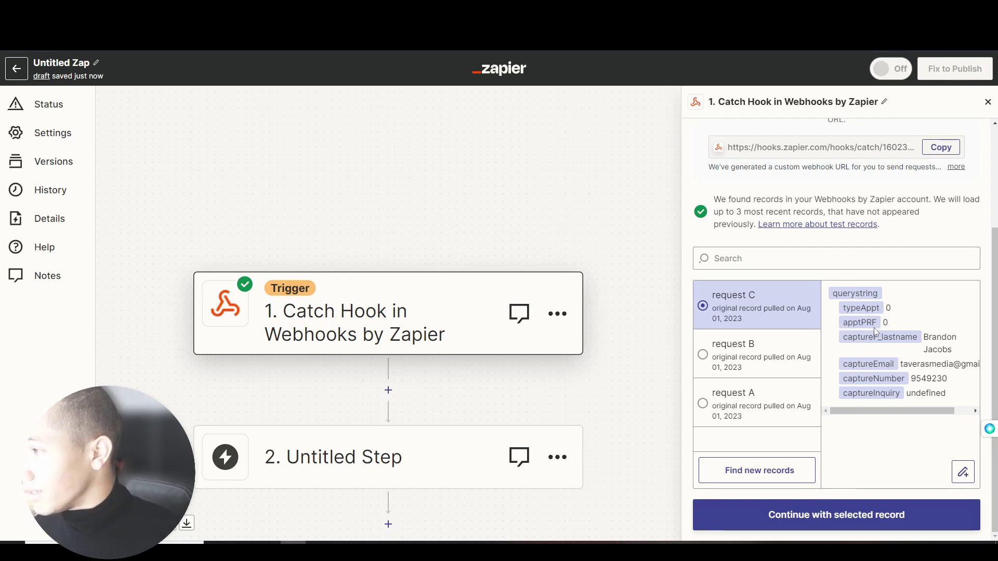
left_click_drag(851, 393, 907, 399)
left_click(907, 400)
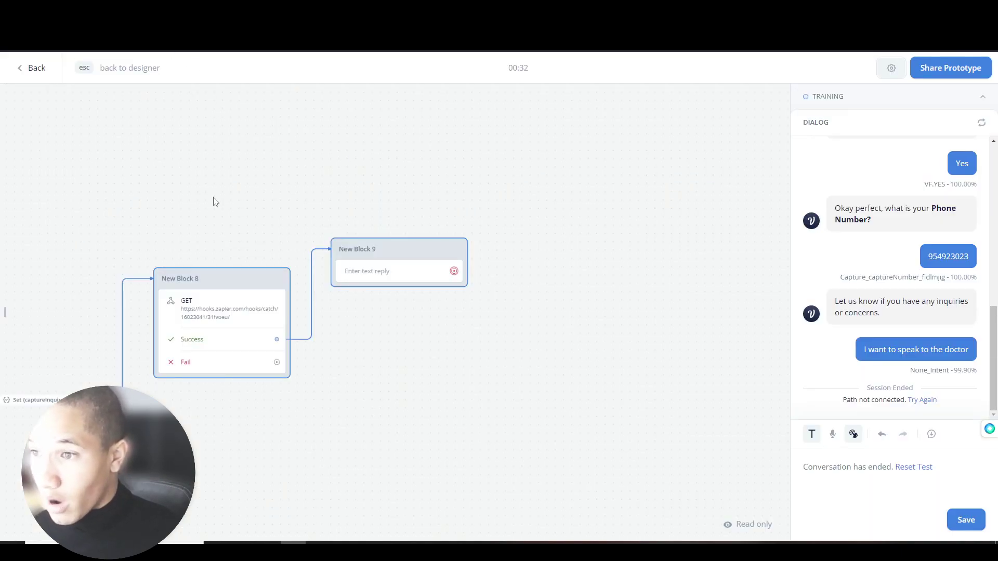
- Leave the prototype, select the typeAppt capture step, and start a new typeAppt entity
left_click_drag(207, 198, 448, 202)
scroll(487, 367, "left", 10)
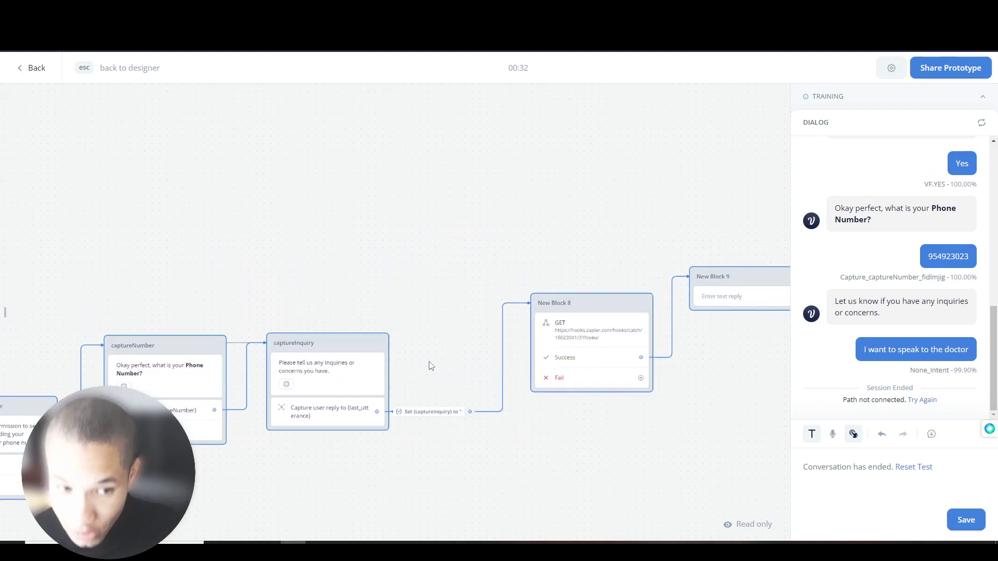
scroll(287, 250, "left", 15)
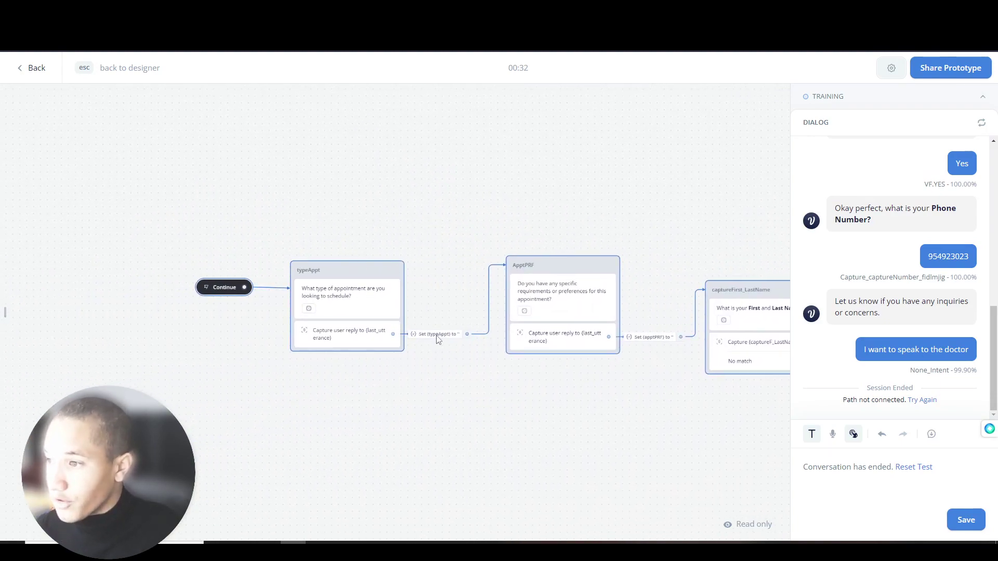
key("Escape")
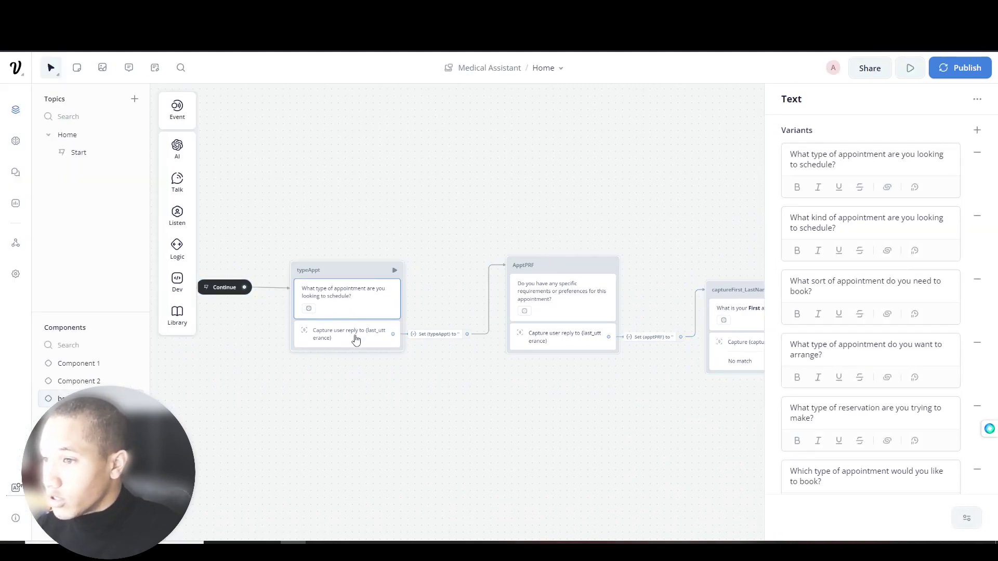
left_click(353, 336)
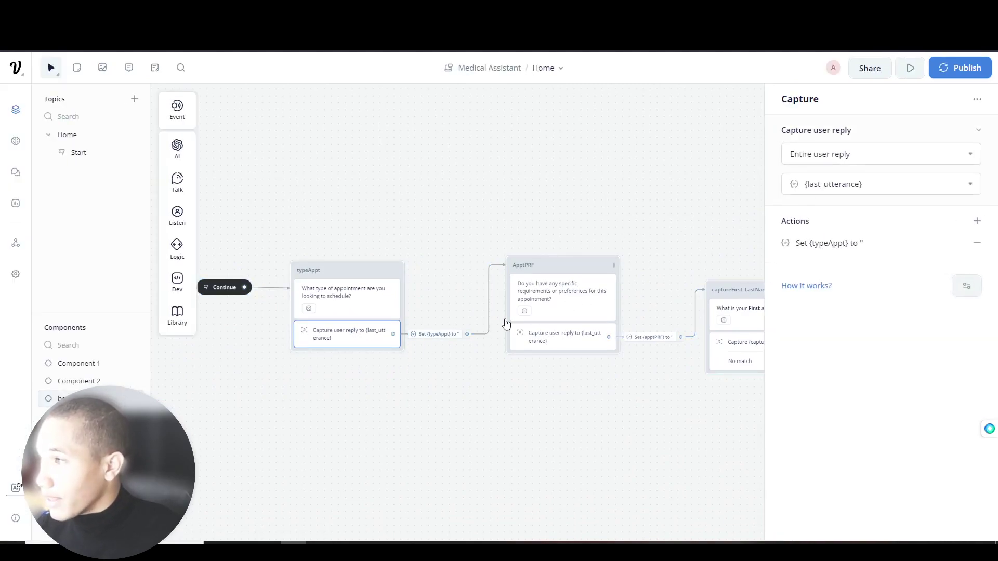
left_click(427, 334)
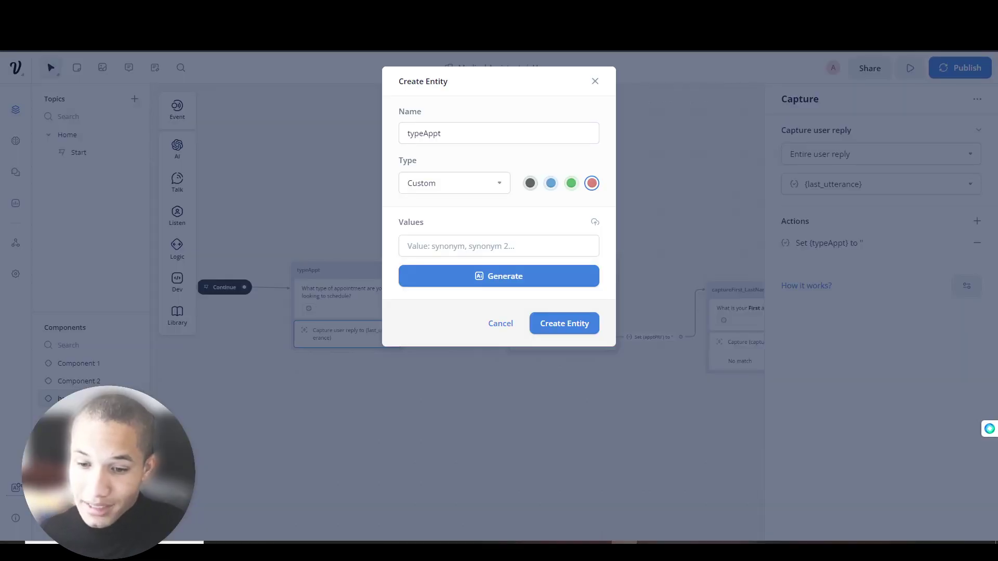
- Keep the typeAppt entity type as Custom and enter 'spinal' as its first value
left_click(442, 186)
scroll(441, 272, "down", 5)
scroll(431, 289, "up", 2)
scroll(446, 255, "up", 2)
left_click(550, 232)
left_click(531, 246)
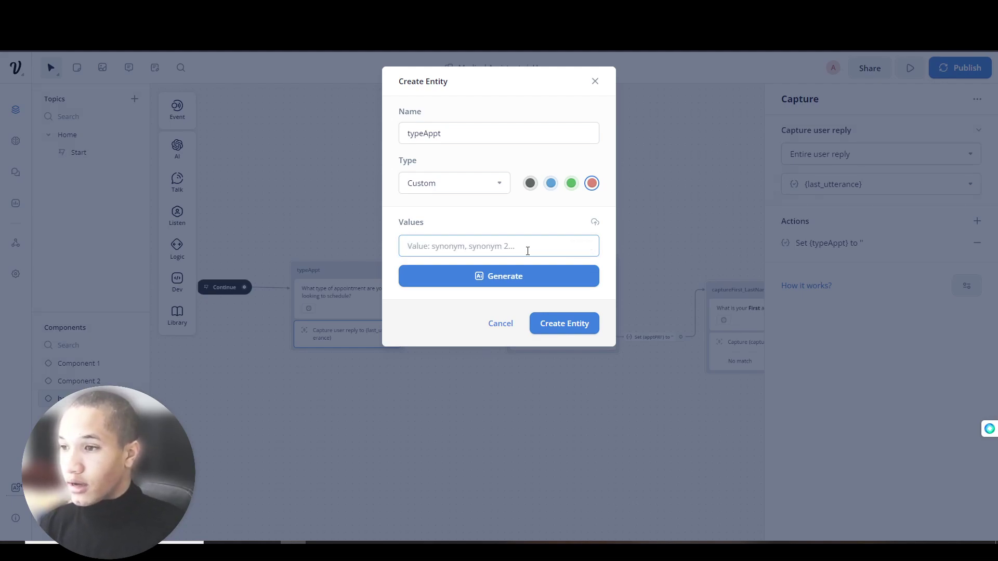
type("spinal")
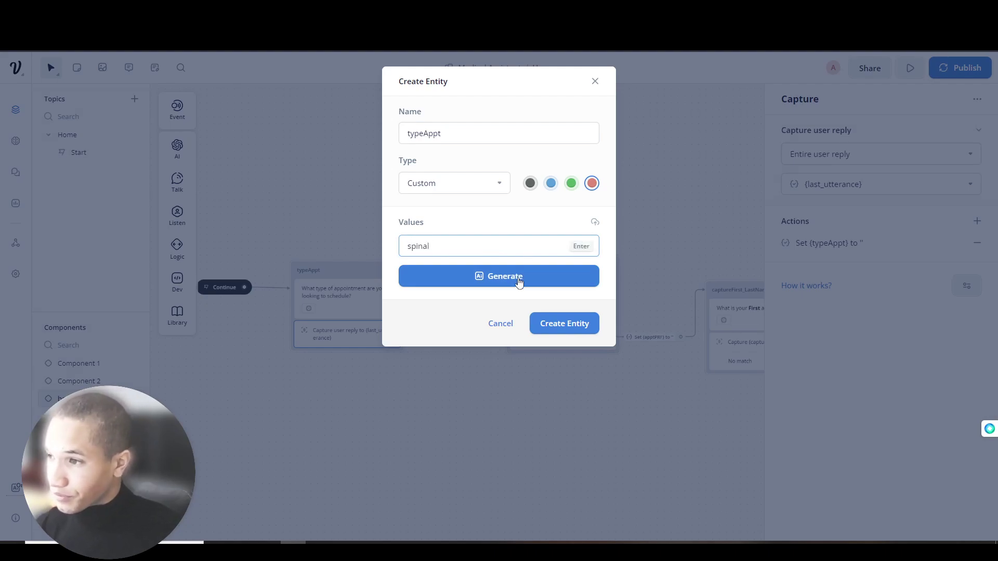
left_click(519, 278)
- Generate 20 appointment-type values and review the Doctor Visit and Massage suggestions
left_click(486, 346)
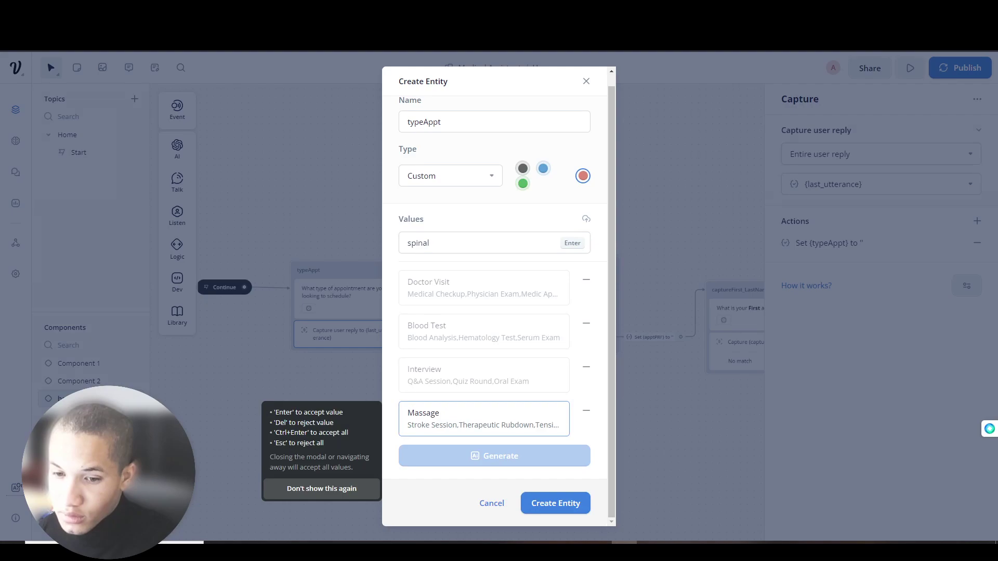
left_click(457, 274)
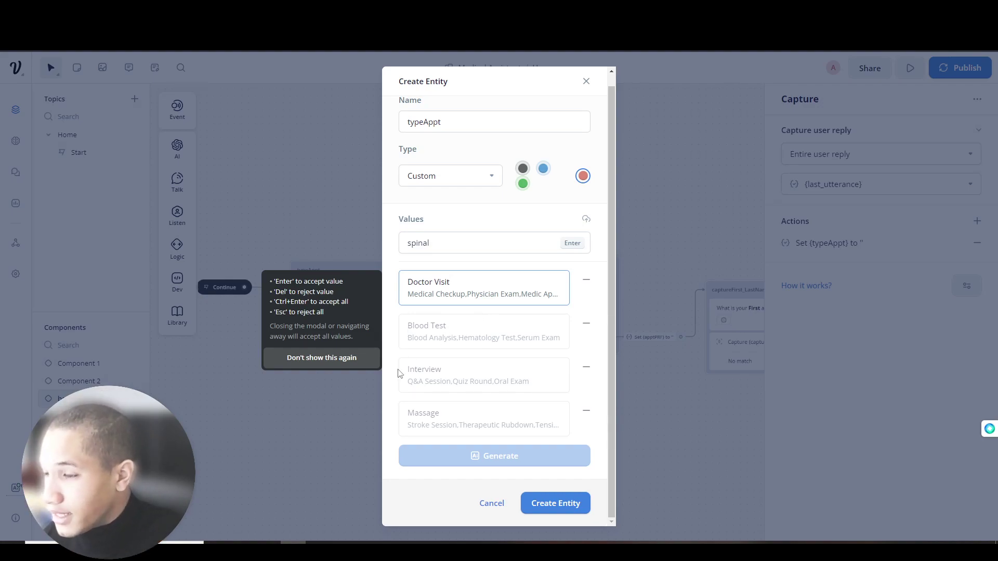
left_click(412, 426)
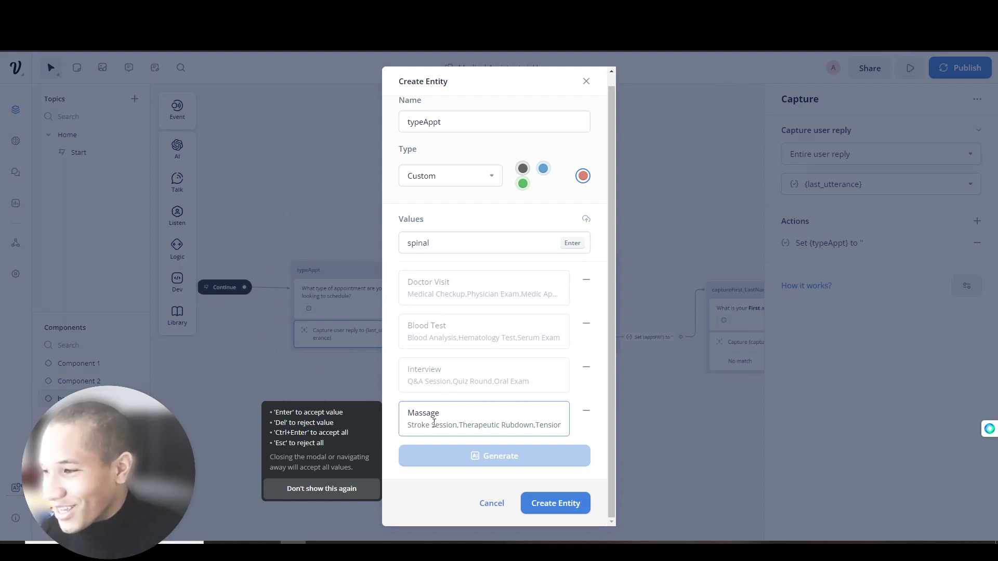
left_click_drag(493, 432, 566, 431)
left_click(479, 405)
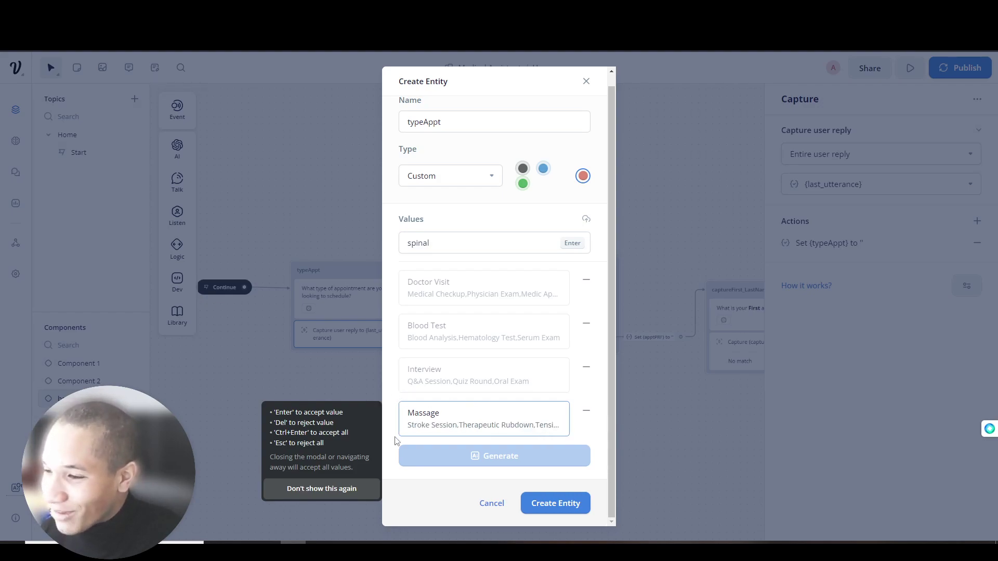
- Add spinal, accept Massage, Interview, Blood Test and Doctor Visit, and create the entity
left_click(560, 505)
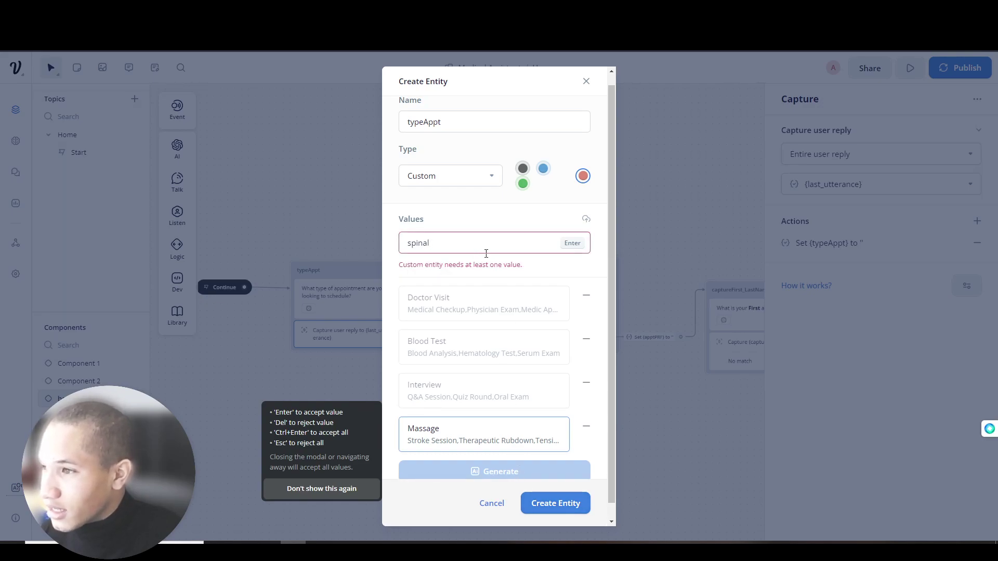
key("Return")
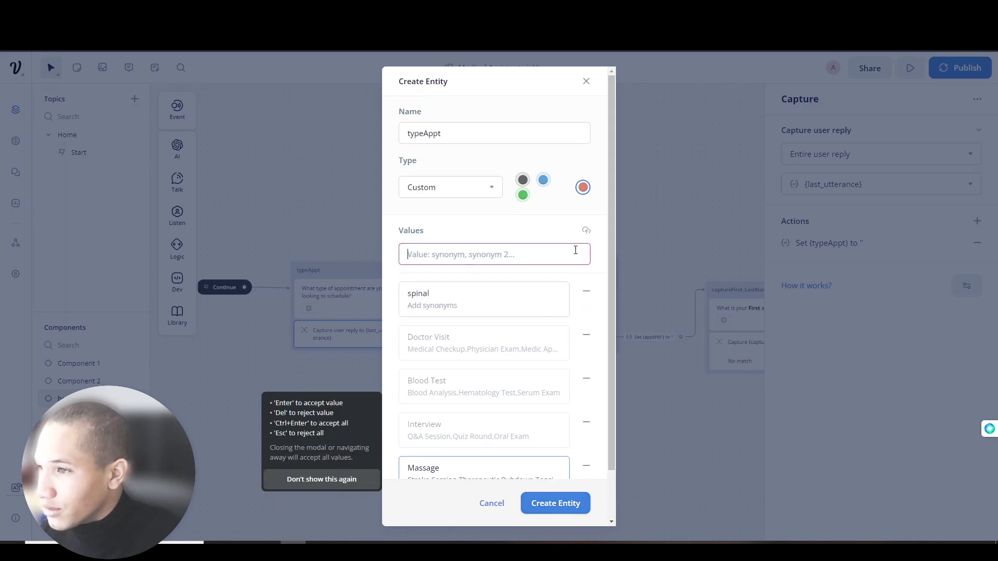
left_click(460, 306)
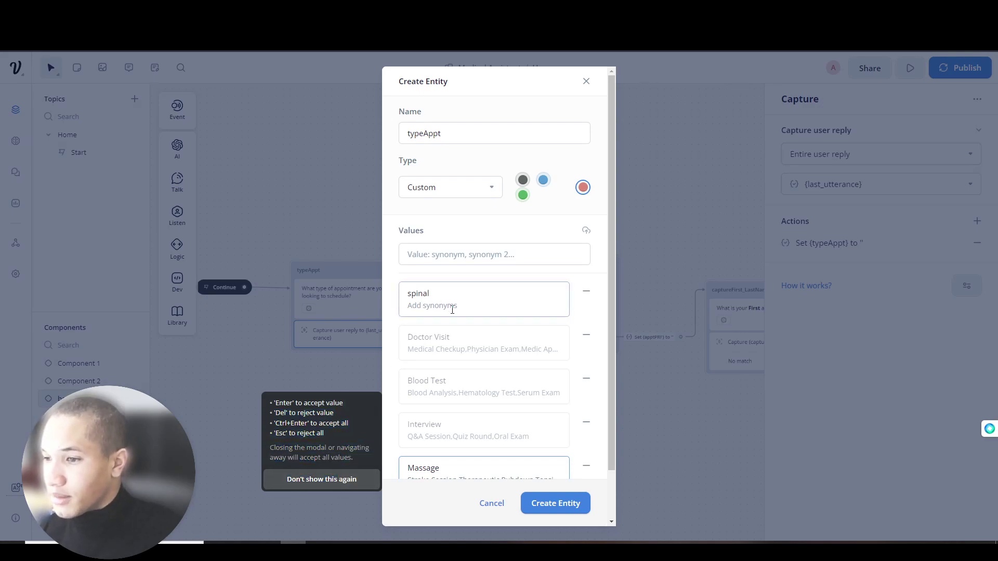
key("Return")
key("Return")
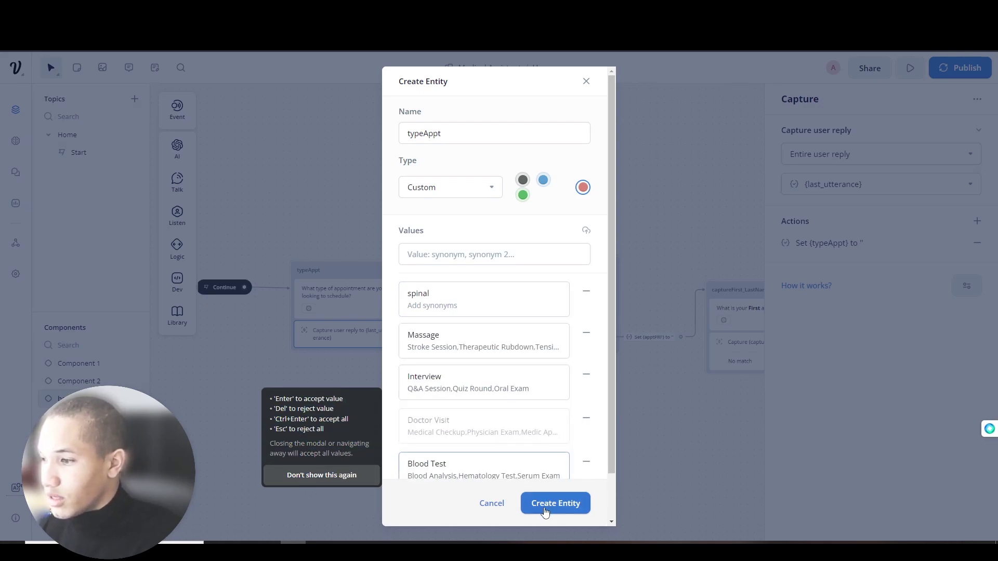
key("Return")
key("Return")
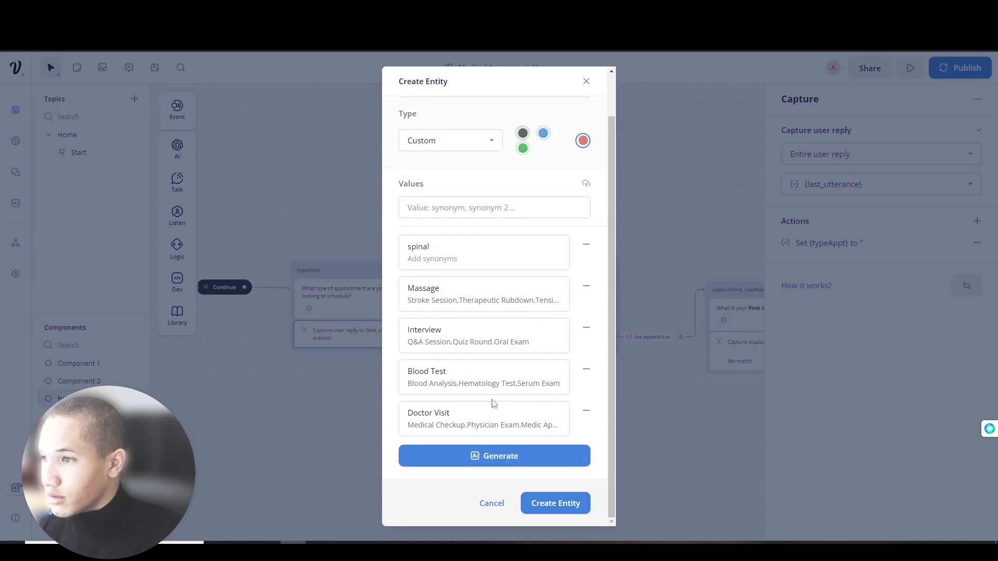
left_click(554, 503)
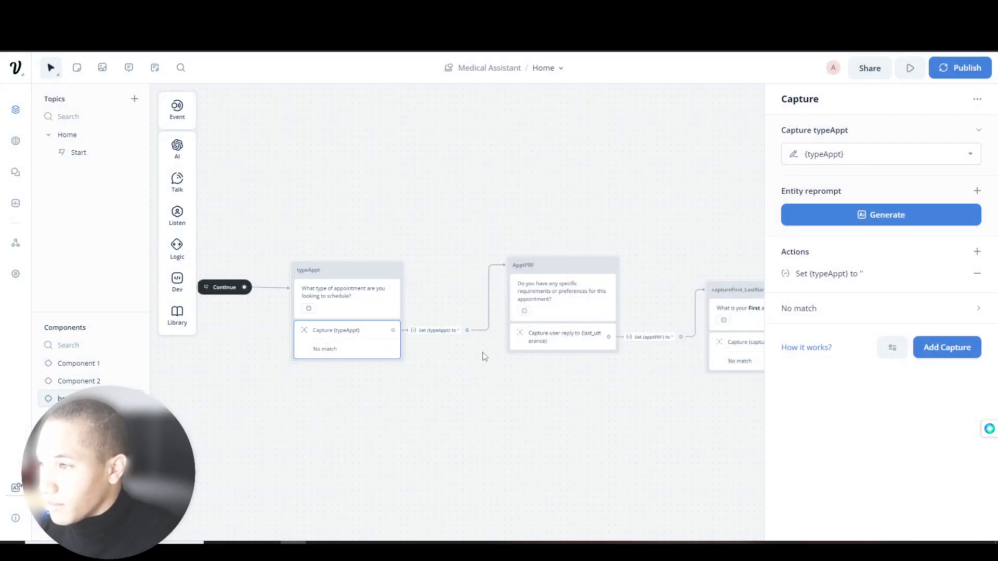
- Select the ApptPRF capture step and look over its capture user reply settings
left_click_drag(484, 354, 411, 352)
left_click(411, 352)
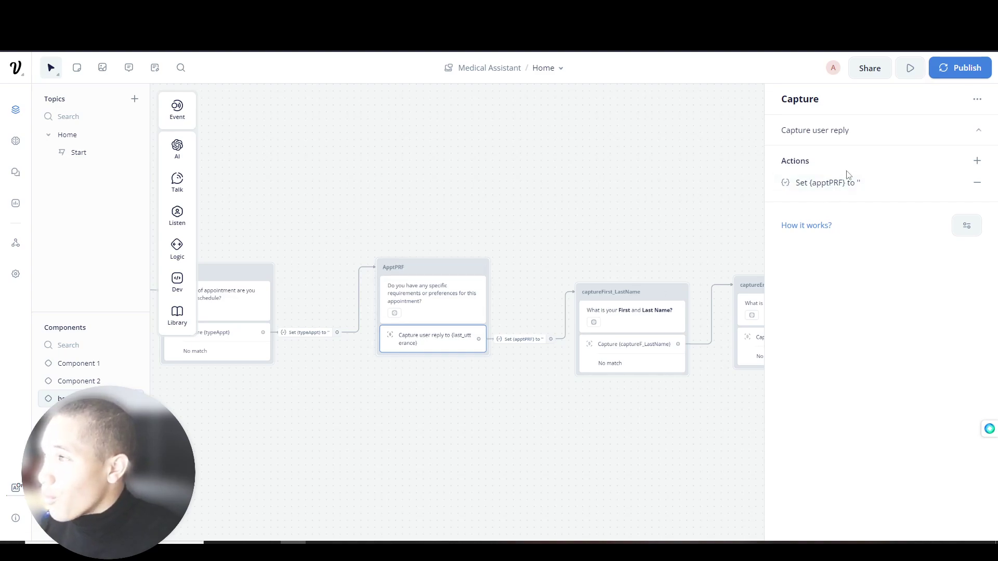
left_click(840, 134)
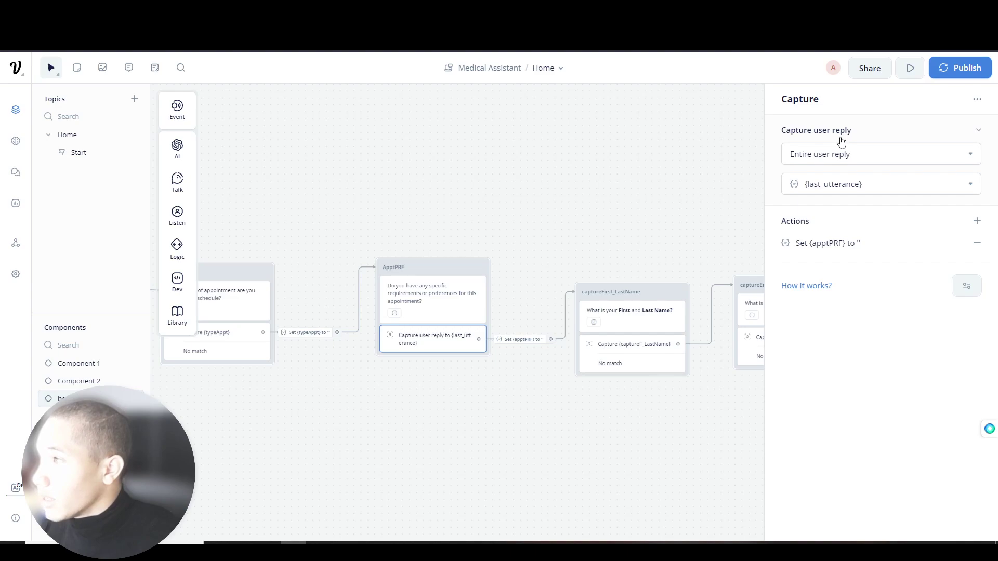
right_click(825, 144)
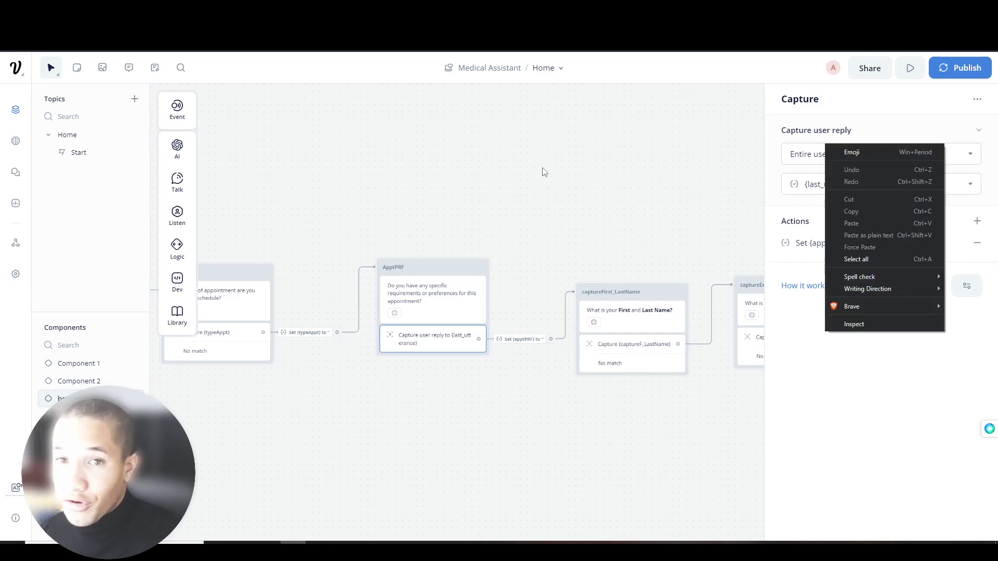
left_click(546, 177)
left_click_drag(395, 242, 529, 226)
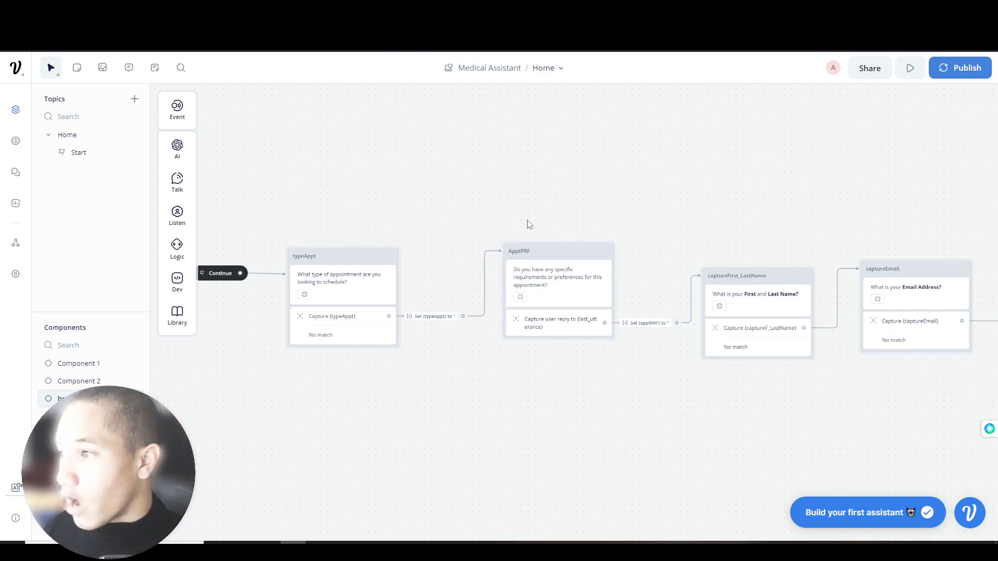
- Make the ApptPRF step save the user's reply into the apptPRF variable
left_click(571, 331)
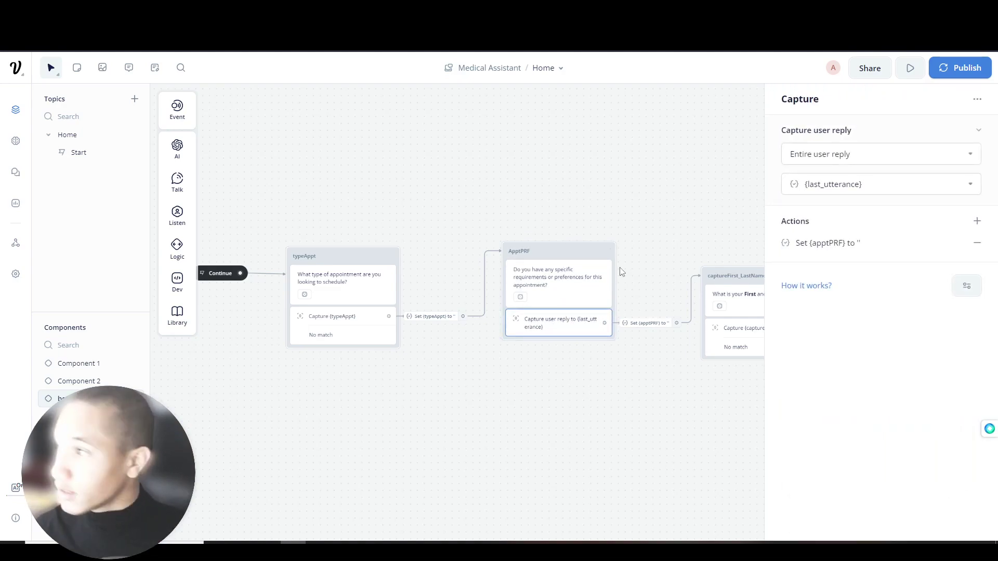
right_click(839, 184)
left_click(831, 184)
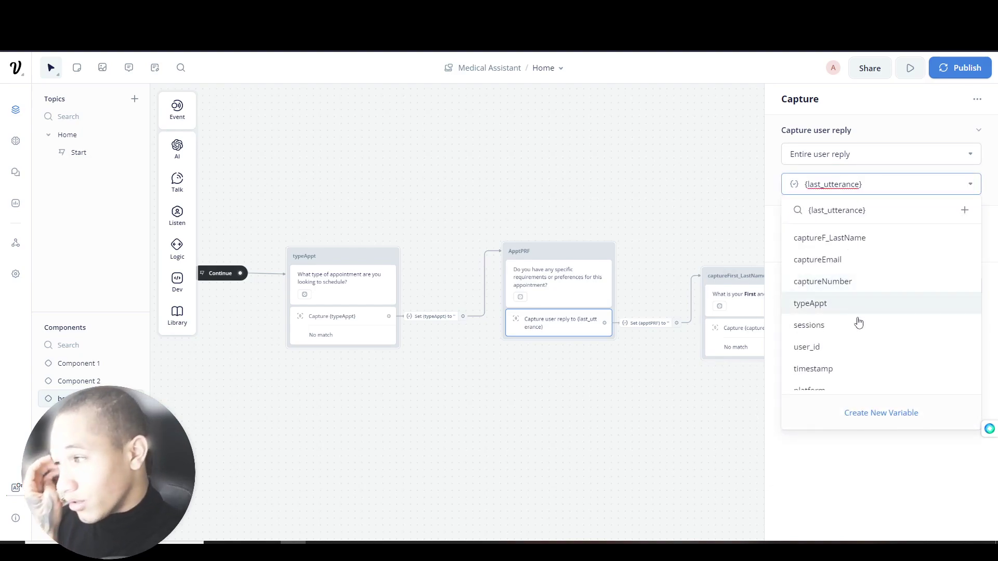
scroll(845, 362, "down", 1)
scroll(831, 348, "down", 2)
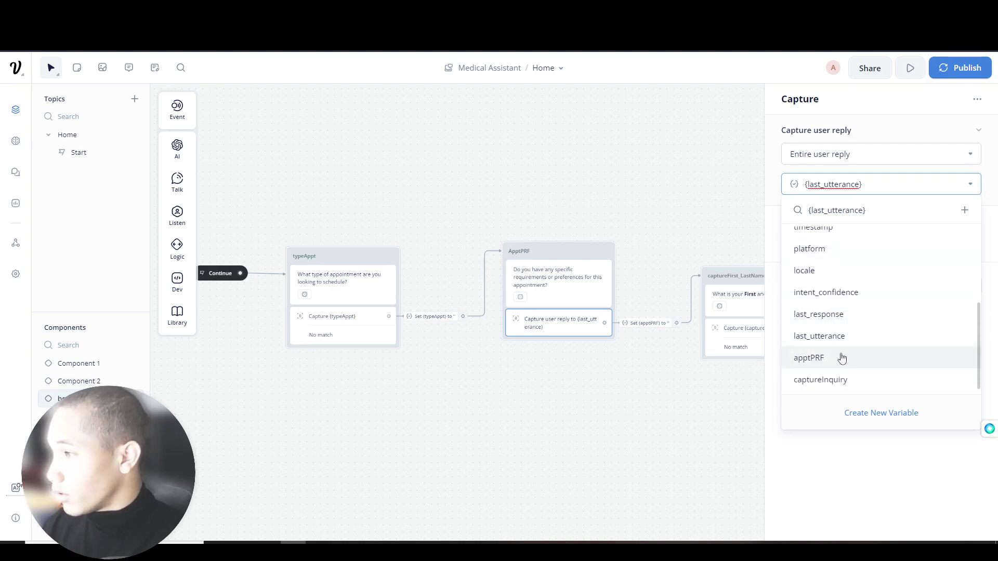
left_click(842, 357)
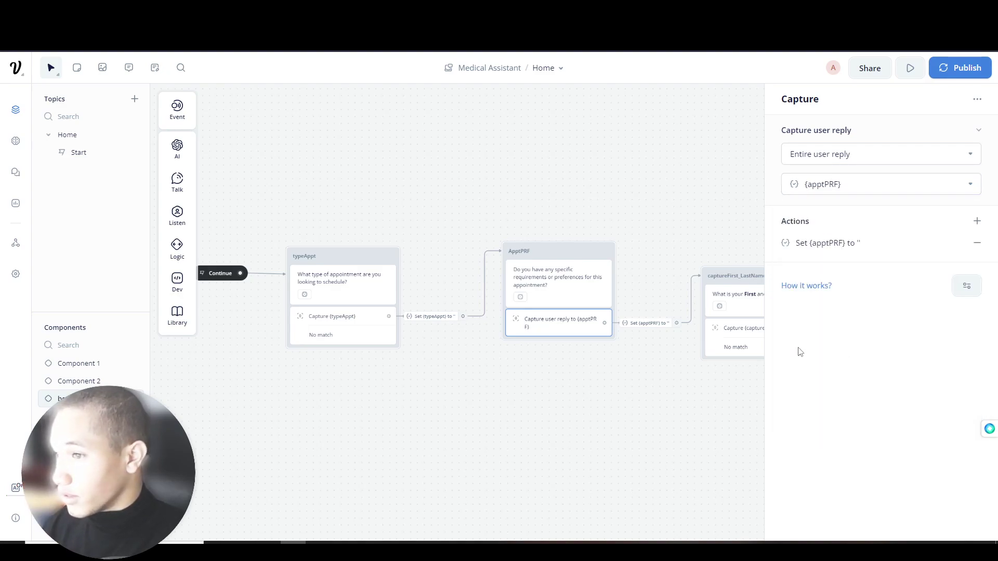
left_click(498, 200)
- Check the webhook request in New Block 8, then open the prototype test view
scroll(539, 225, "right", 10)
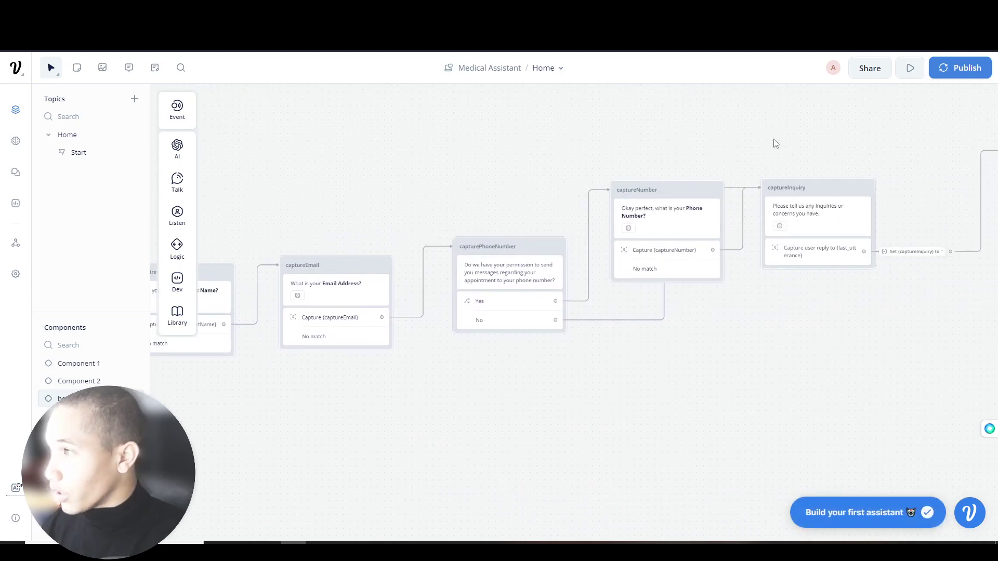
scroll(869, 133, "right", 7)
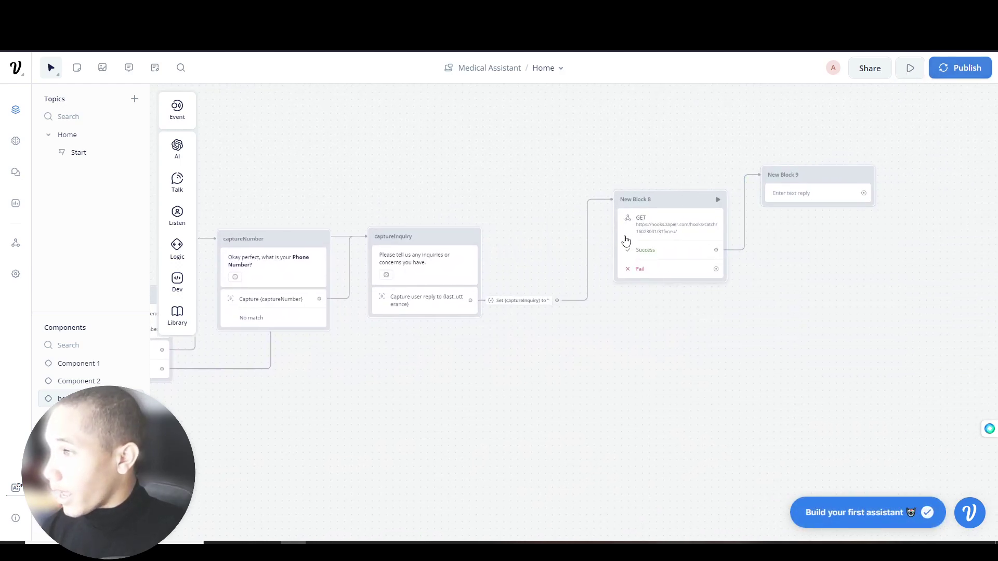
left_click(662, 236)
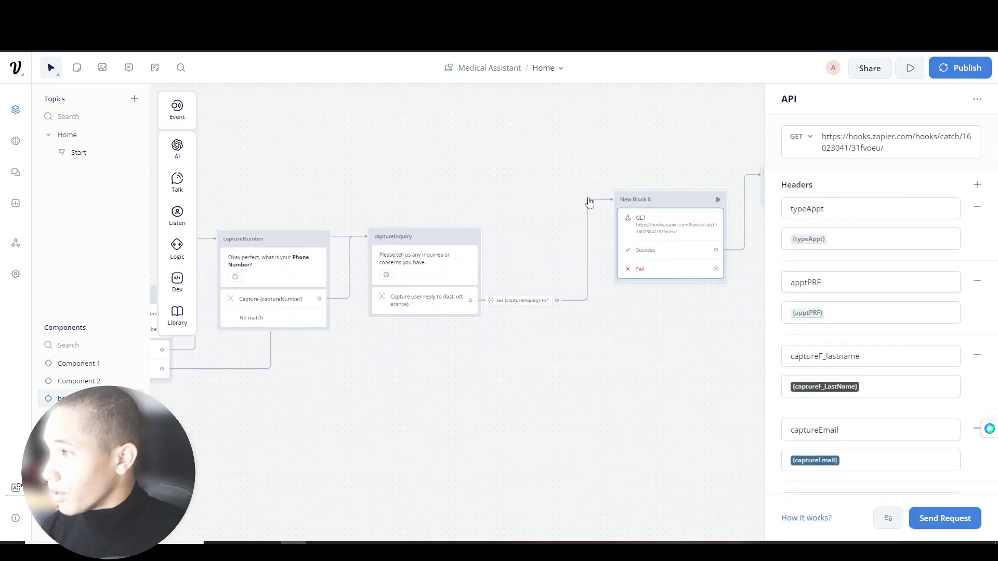
left_click(284, 190)
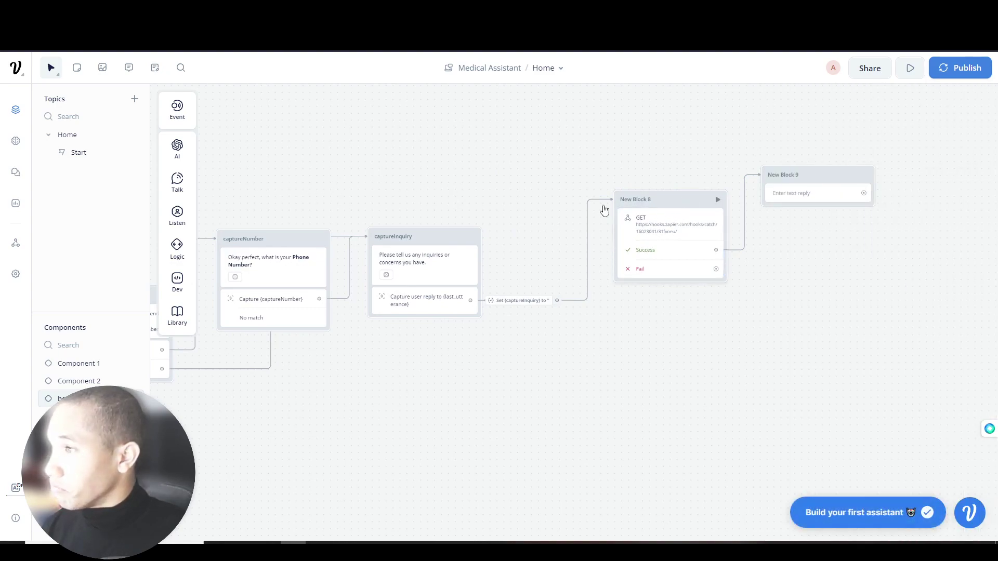
scroll(629, 212, "left", 7)
left_click(912, 69)
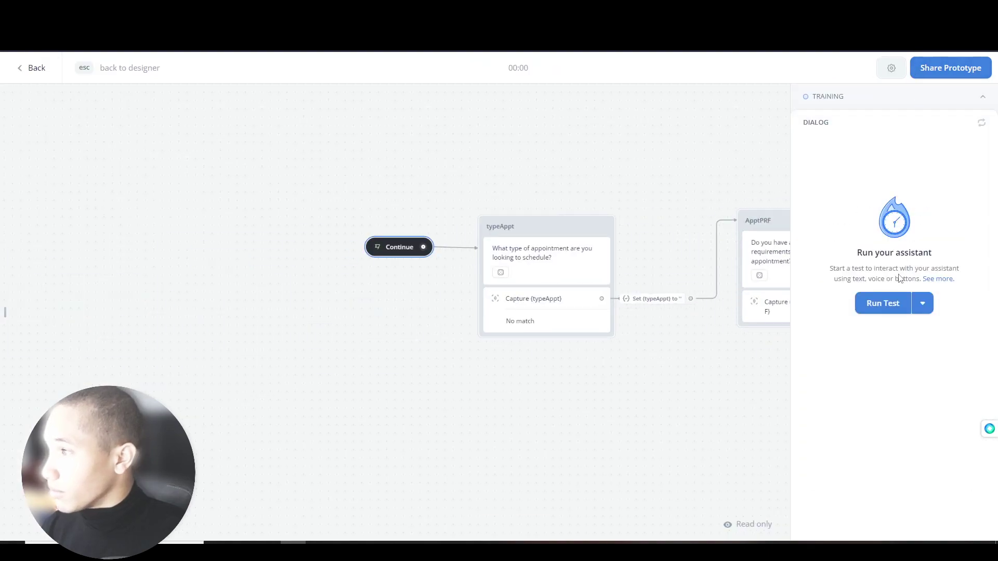
left_click(895, 303)
left_click(908, 226)
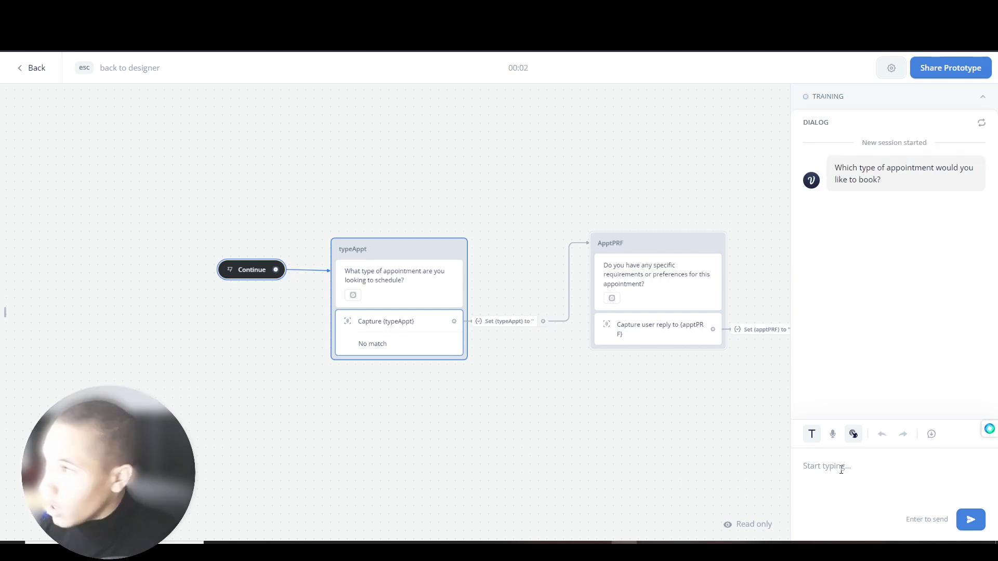
type("Massage")
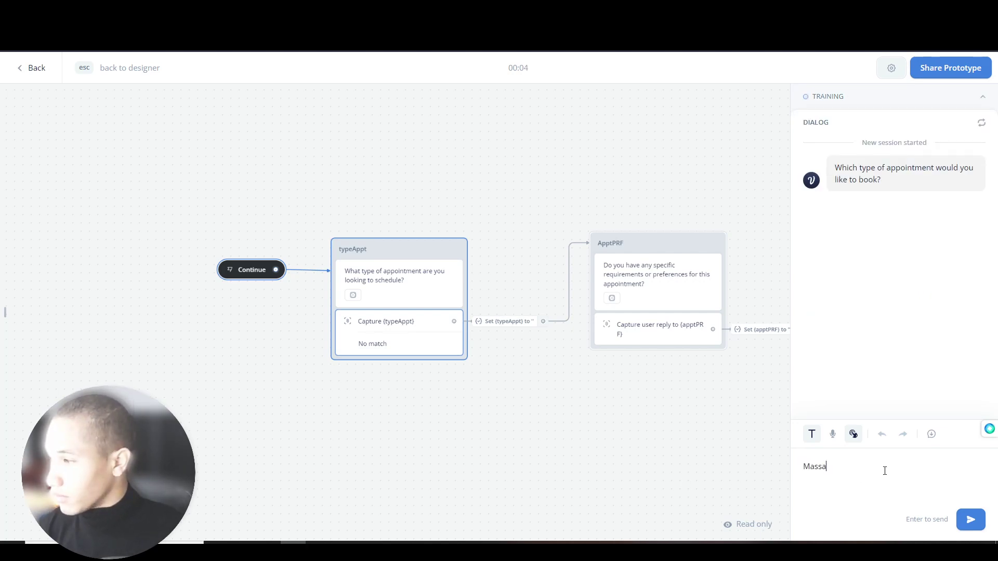
key("Return")
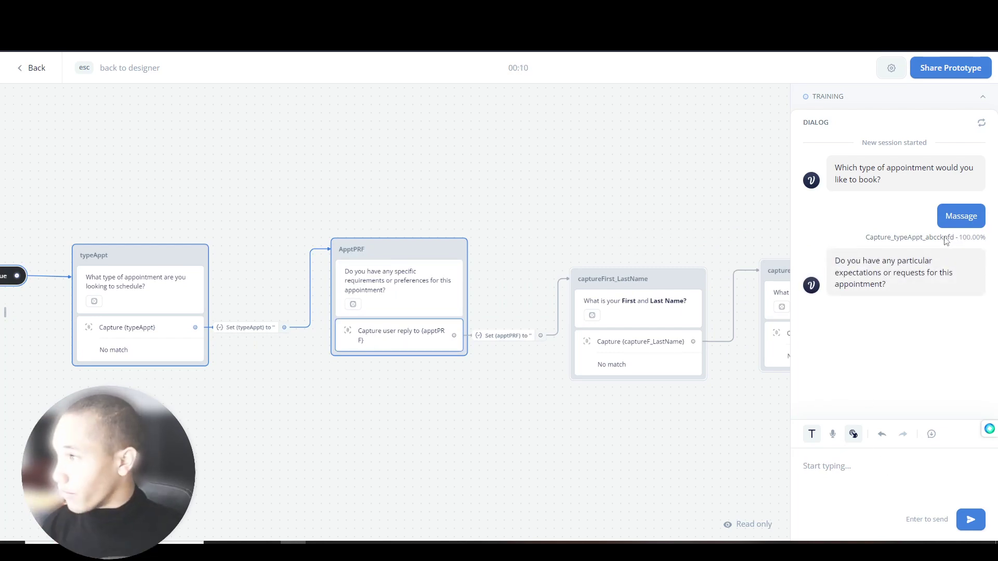
type("I want the supervisor there")
key("Return")
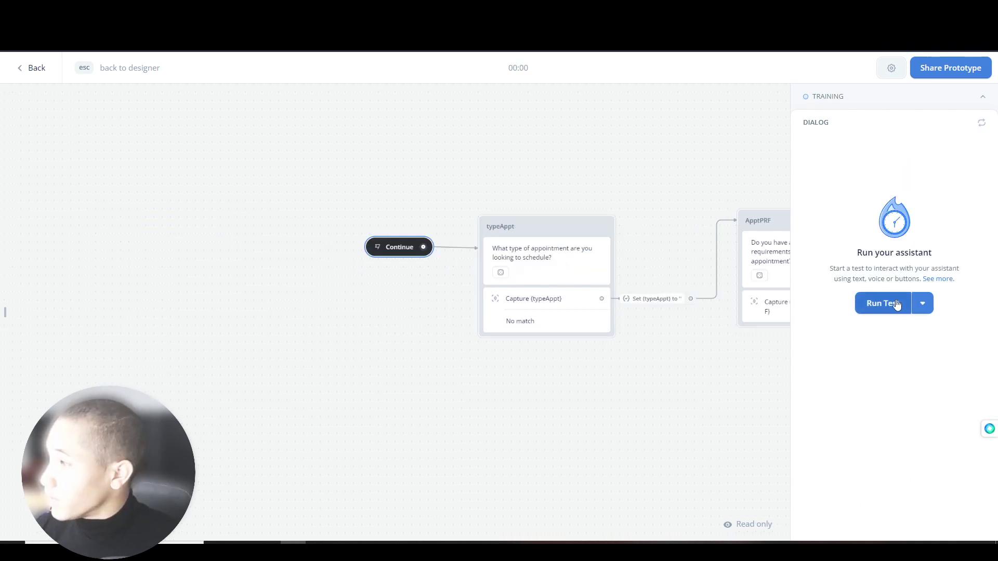
- Start a test run answering Massage, 'I want the supervisor there', and the patient's full name
left_click(895, 305)
type("Massage")
key("Return")
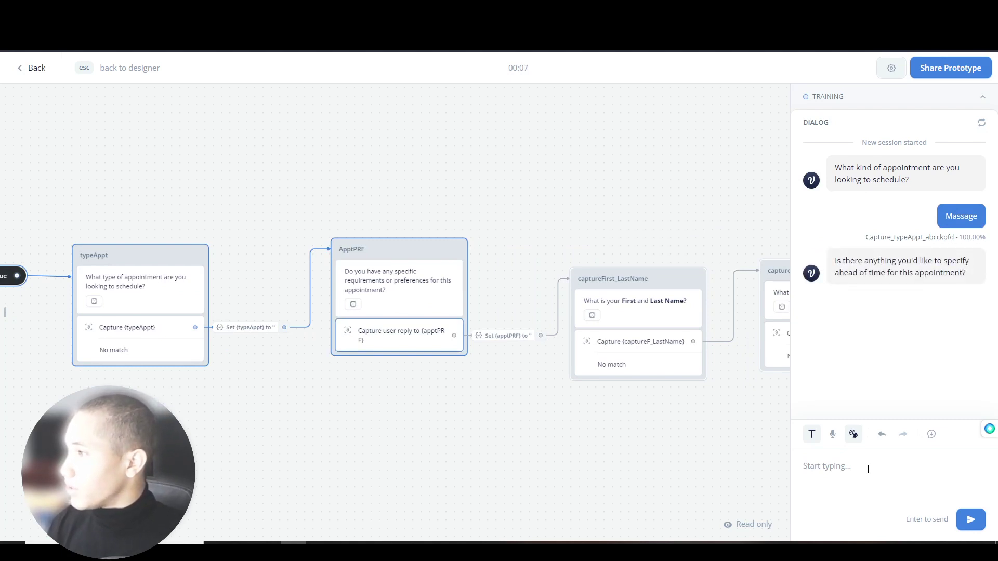
type("I want the")
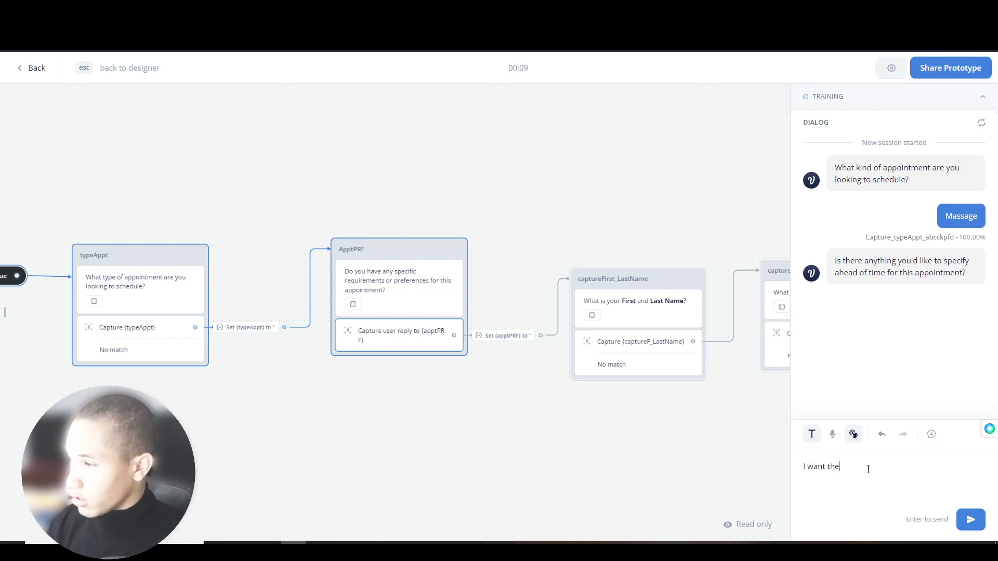
type(" supervisor there")
key("Return")
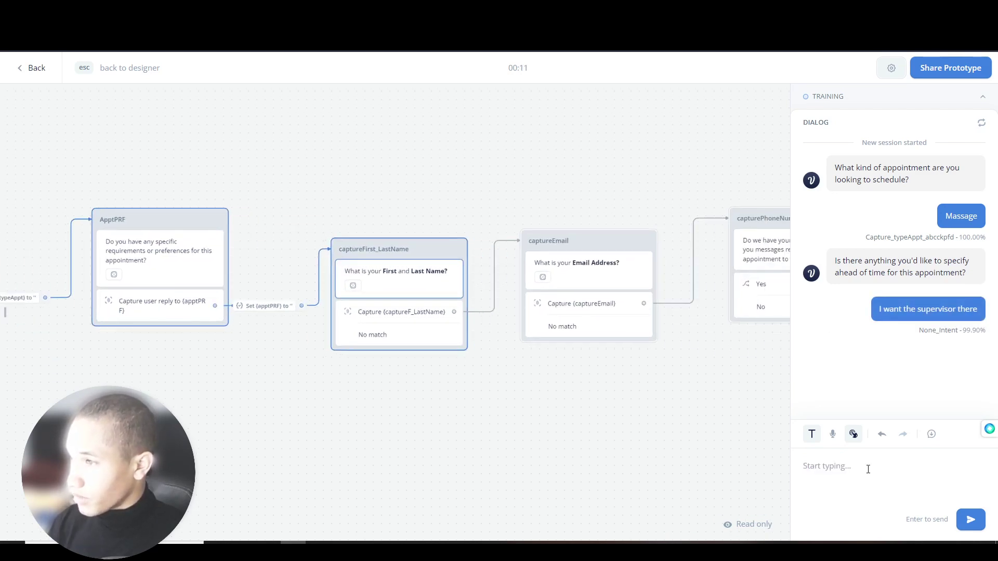
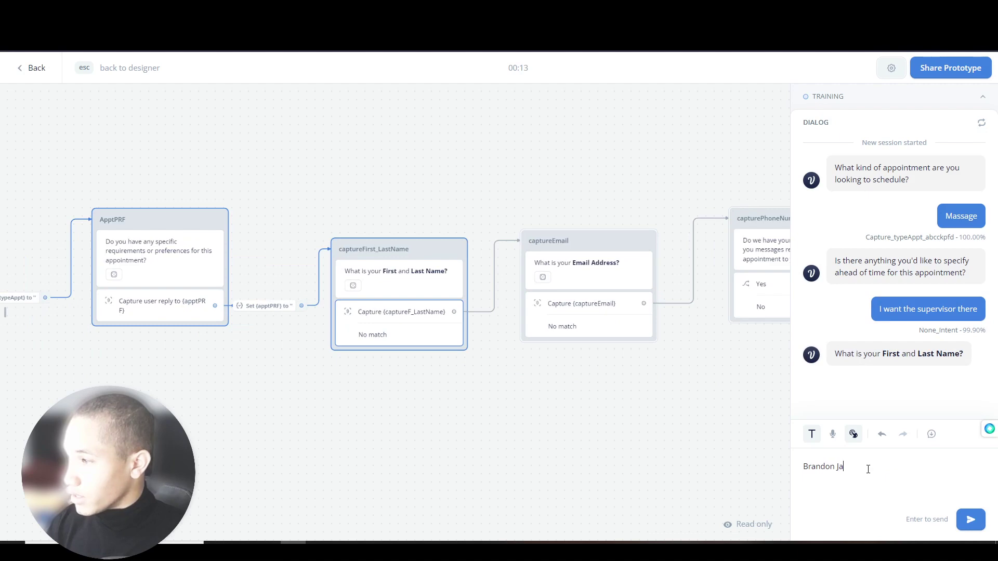
key("Return")
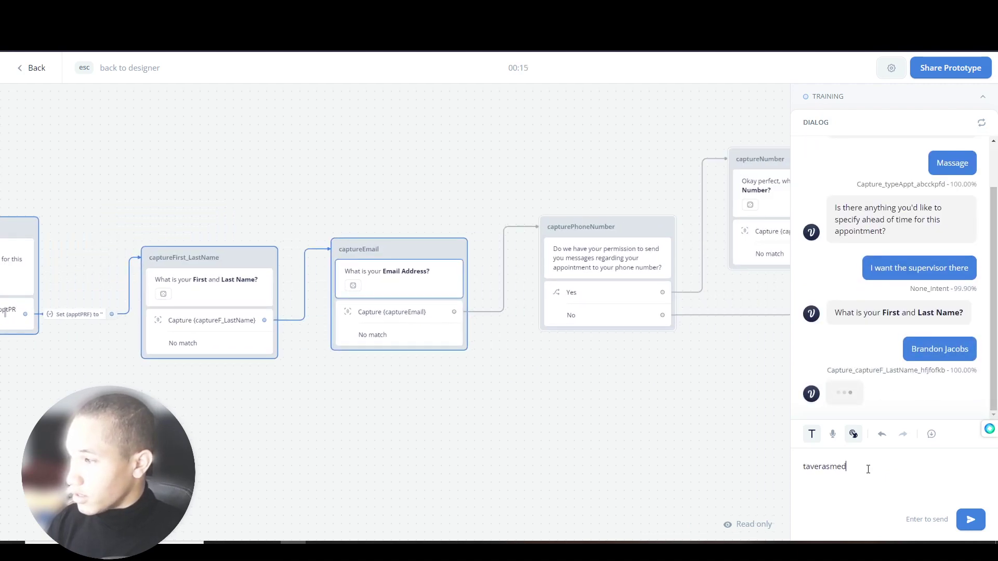
- Send the patient's e-mail, Yes, the phone number, and the inquiry 'I want a doctor on speed dial'
key("Return")
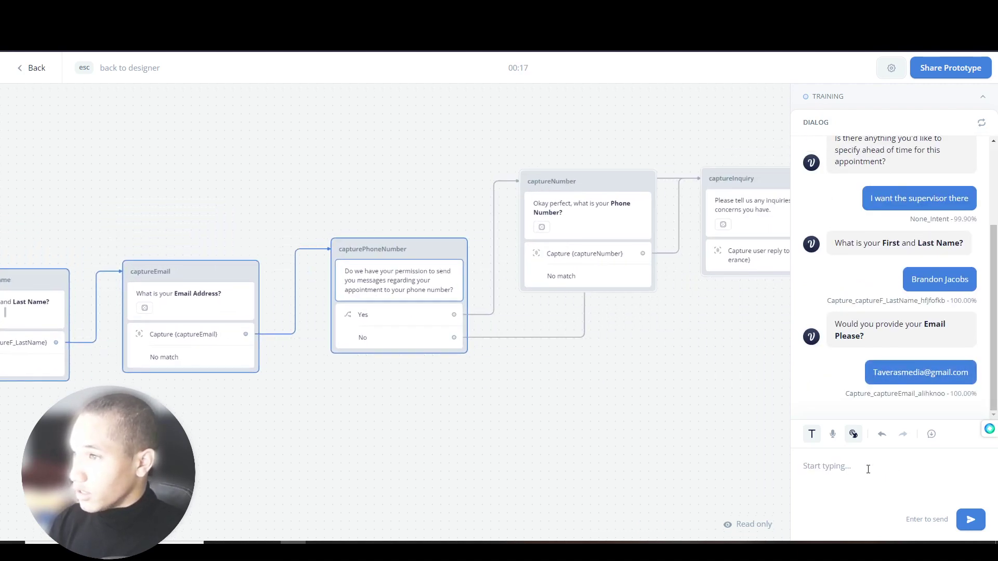
type("Yes")
key("Return")
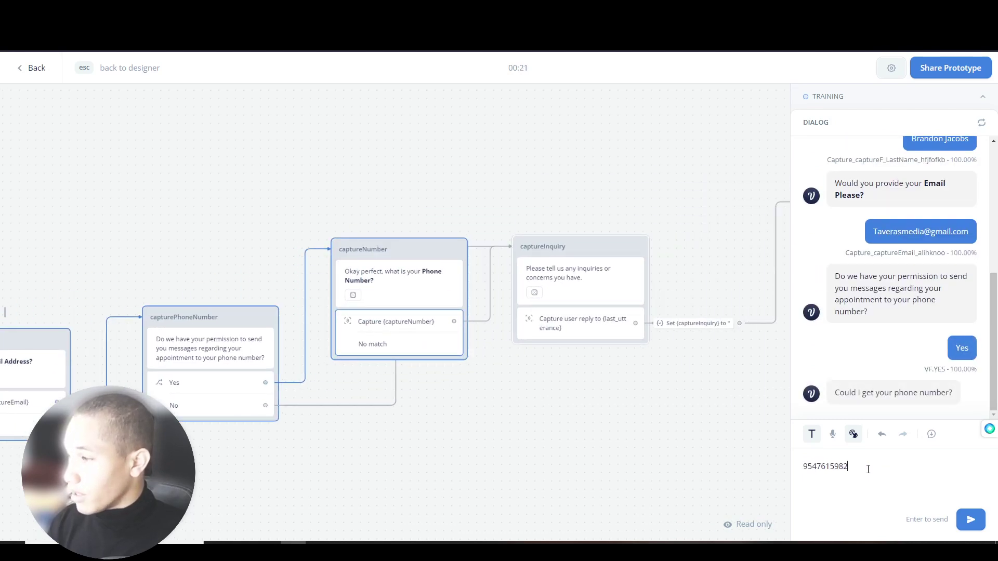
key("Return")
type("I wa")
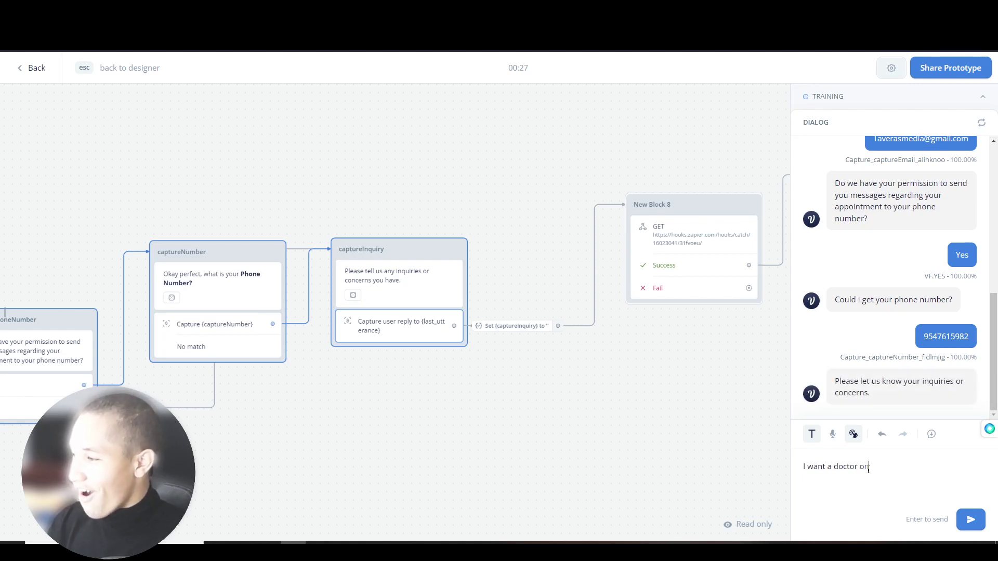
type("nt a doctor on speed dial")
key("Return")
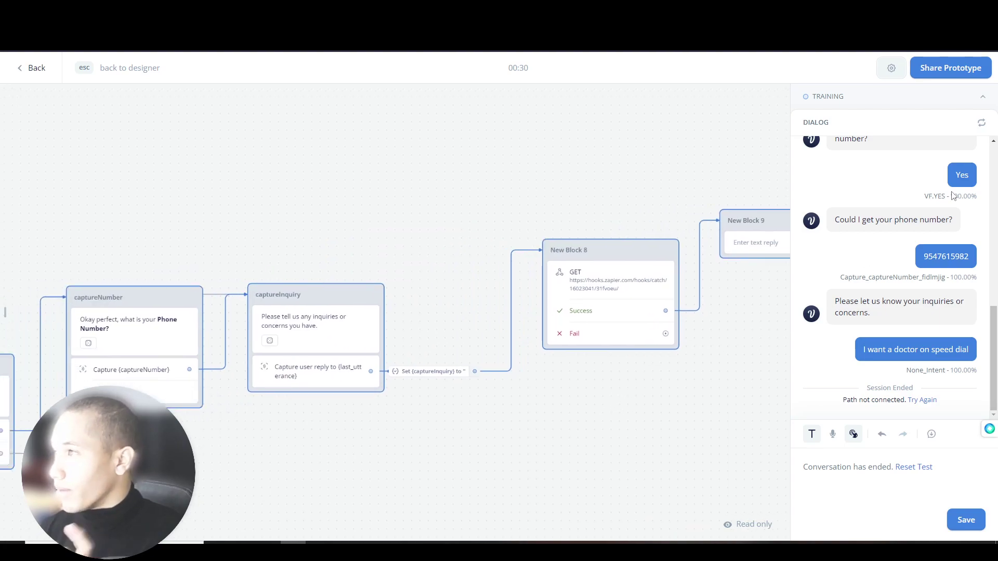
- Back in the designer, make the captureInquiry step save the reply into the captureInquiry variable
left_click(966, 107)
left_click(976, 104)
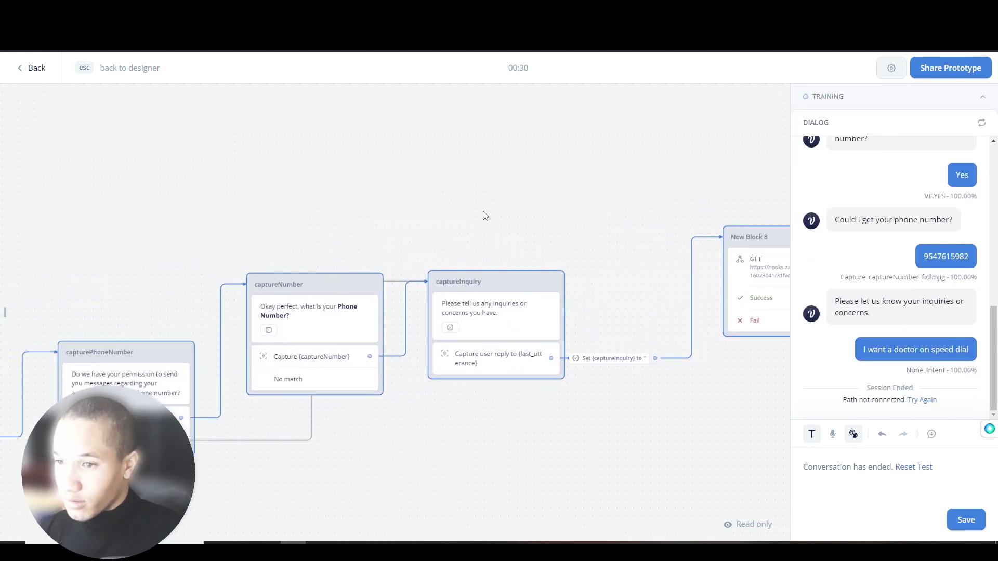
key("Escape")
left_click(535, 364)
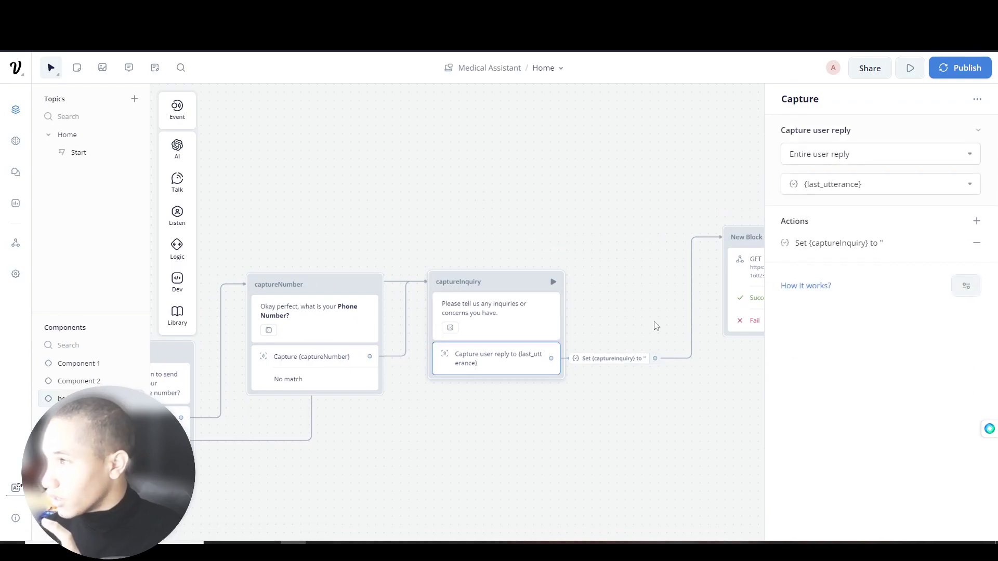
left_click(877, 185)
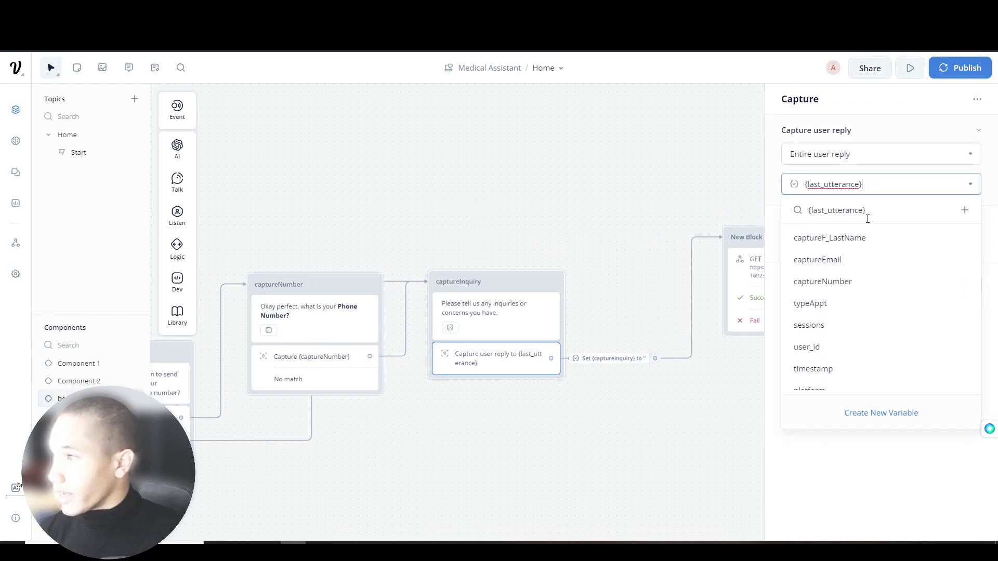
scroll(826, 322, "down", 5)
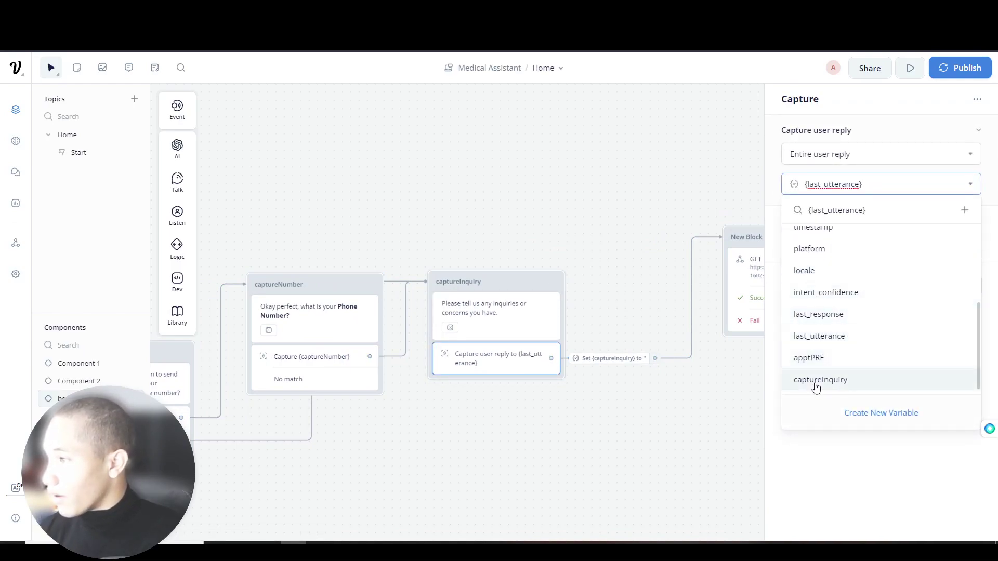
left_click(816, 387)
left_click(587, 226)
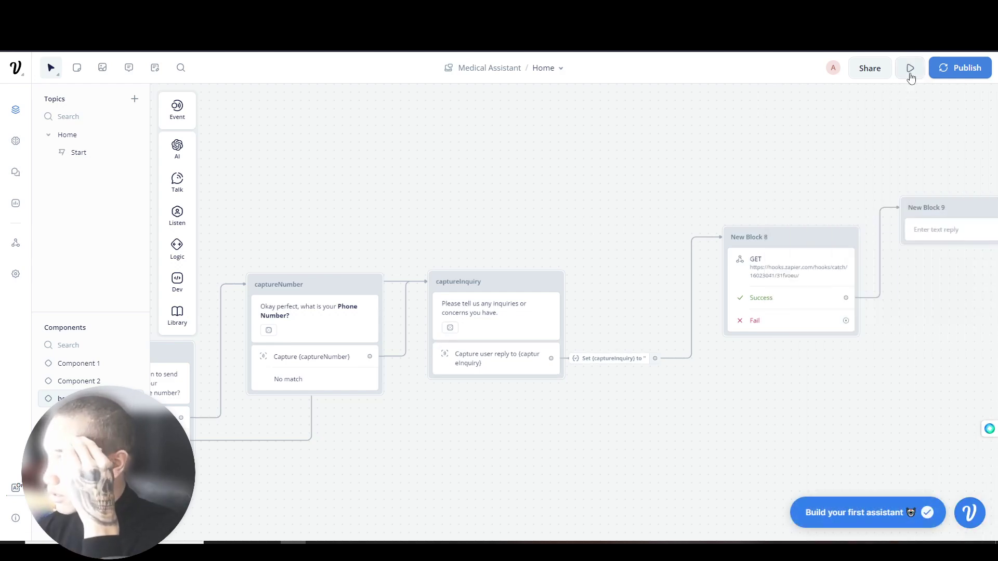
- Open the prototype test view again for the Medical Assistant flow
left_click(910, 68)
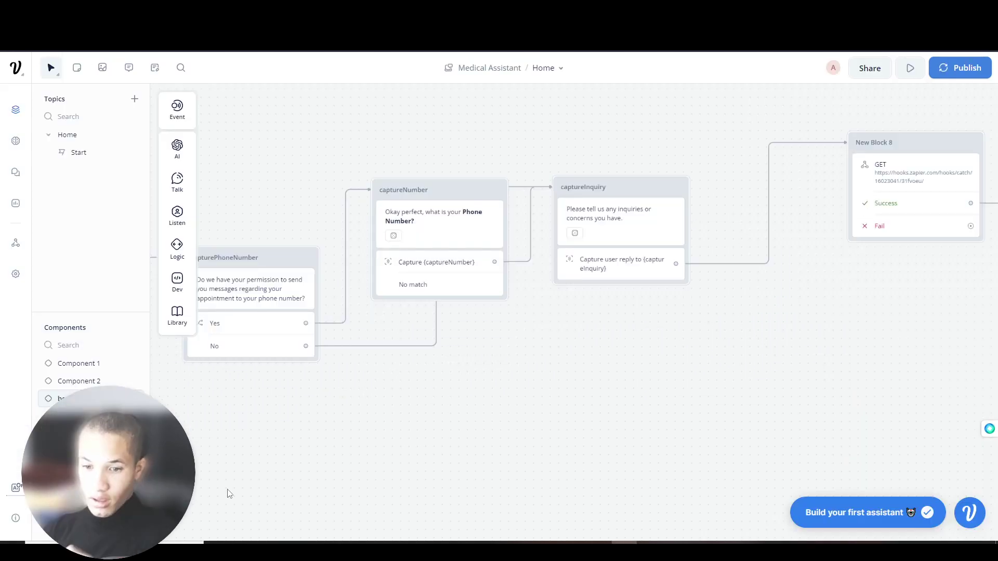
scroll(252, 471, "left", 8)
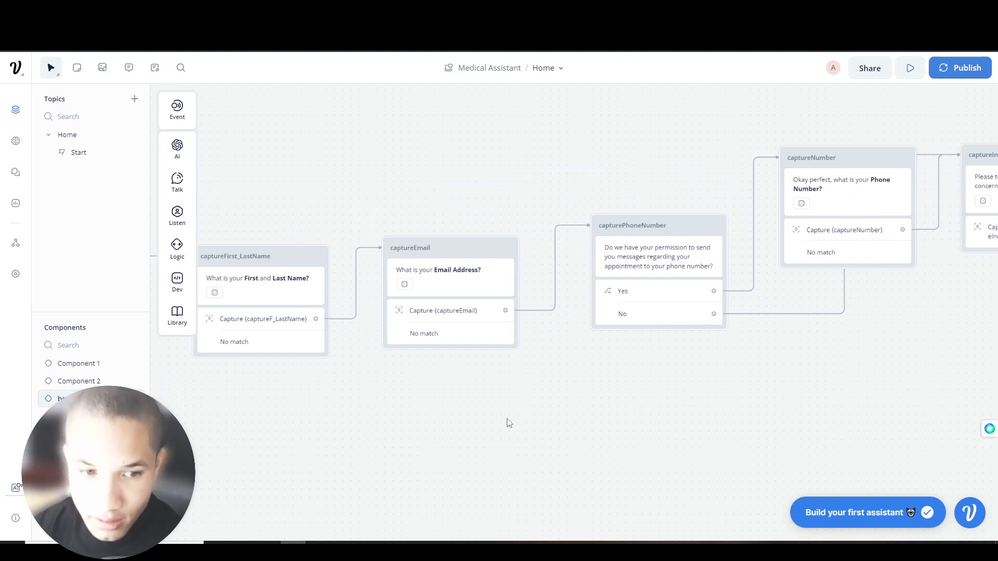
scroll(460, 416, "left", 8)
- Start a new test conversation and answer the appointment type and preference questions
left_click(910, 68)
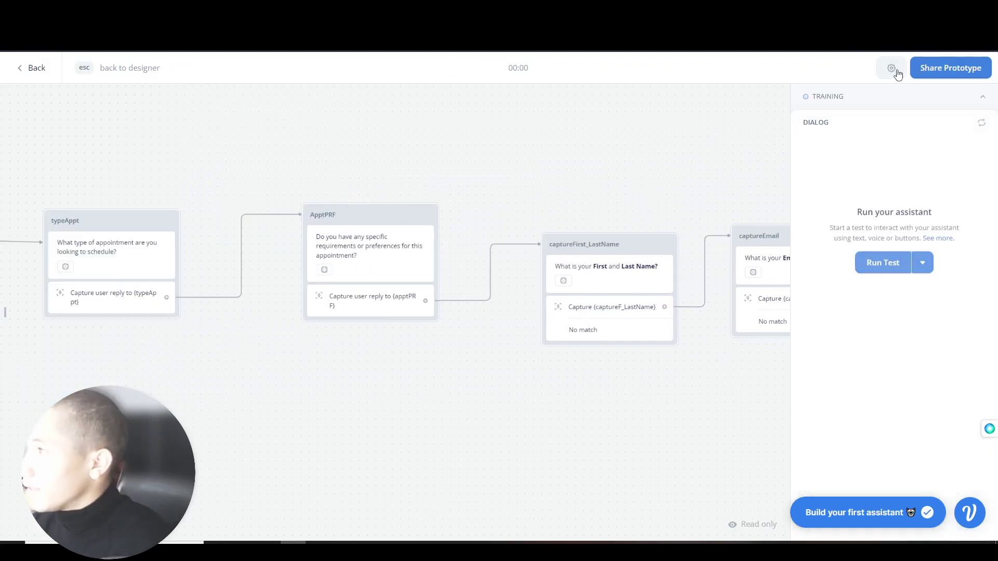
left_click(874, 109)
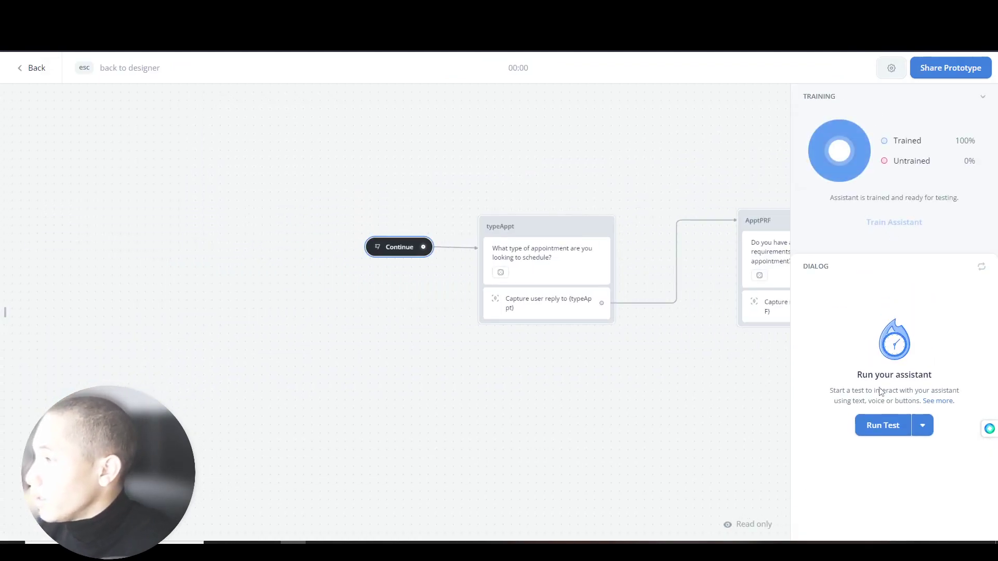
left_click(882, 425)
type("Mass")
key("ctrl+a")
key("BackSpace")
type("I am ")
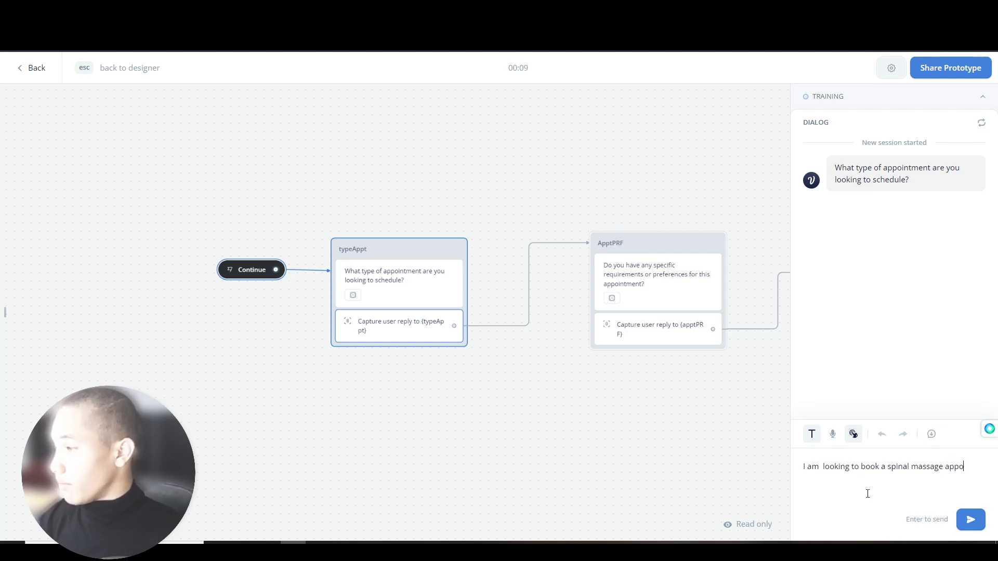
type("ent")
key("Return")
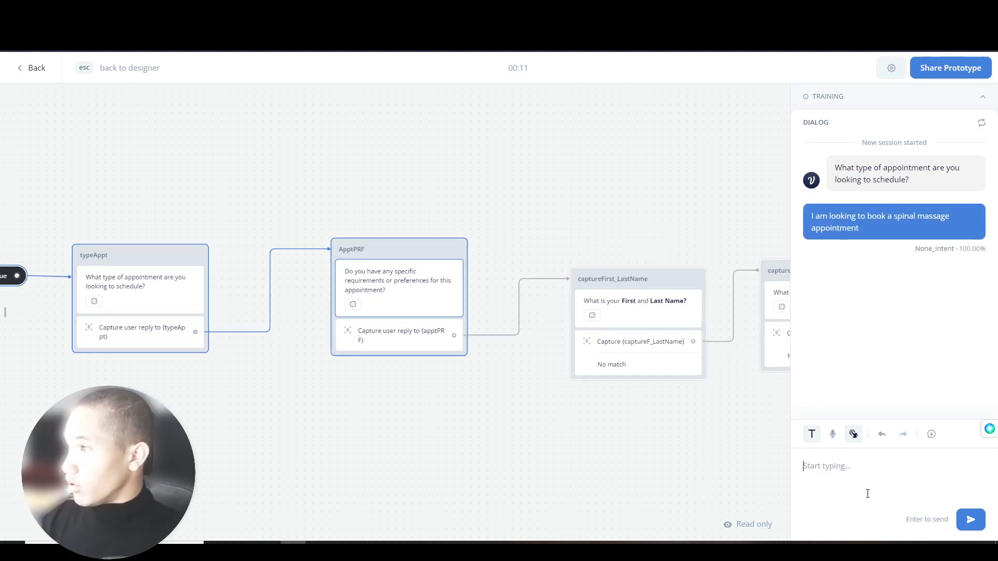
type("I")
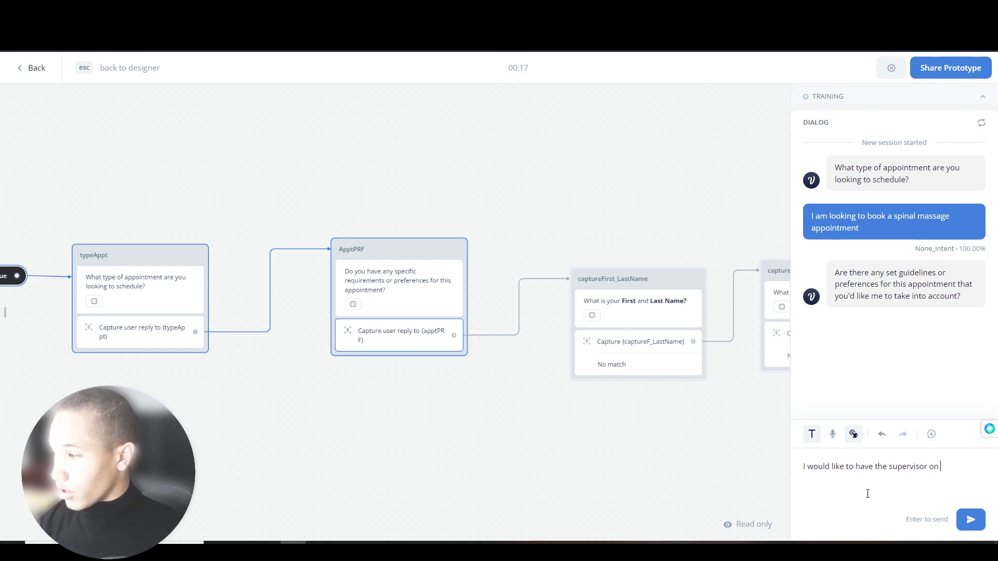
key("Return")
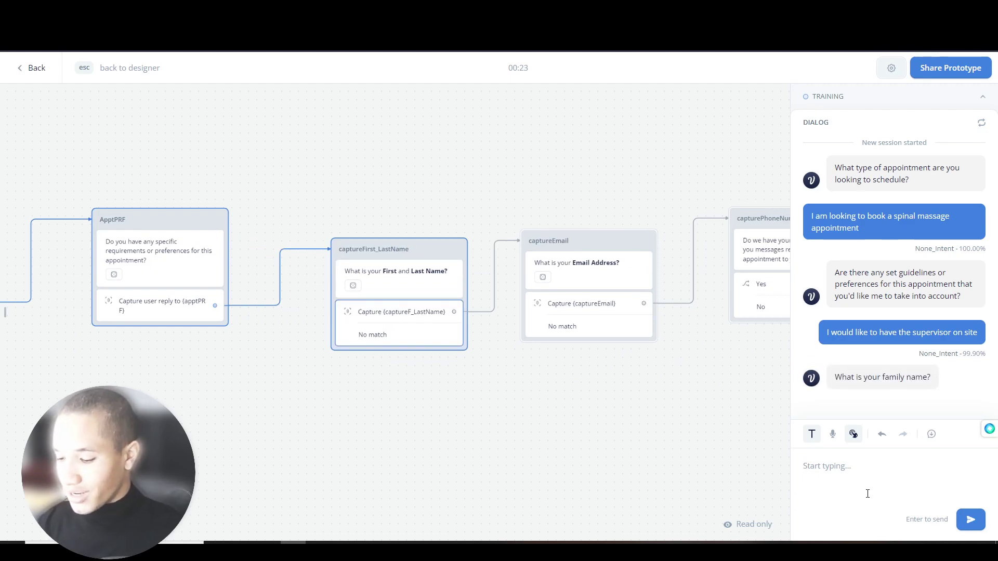
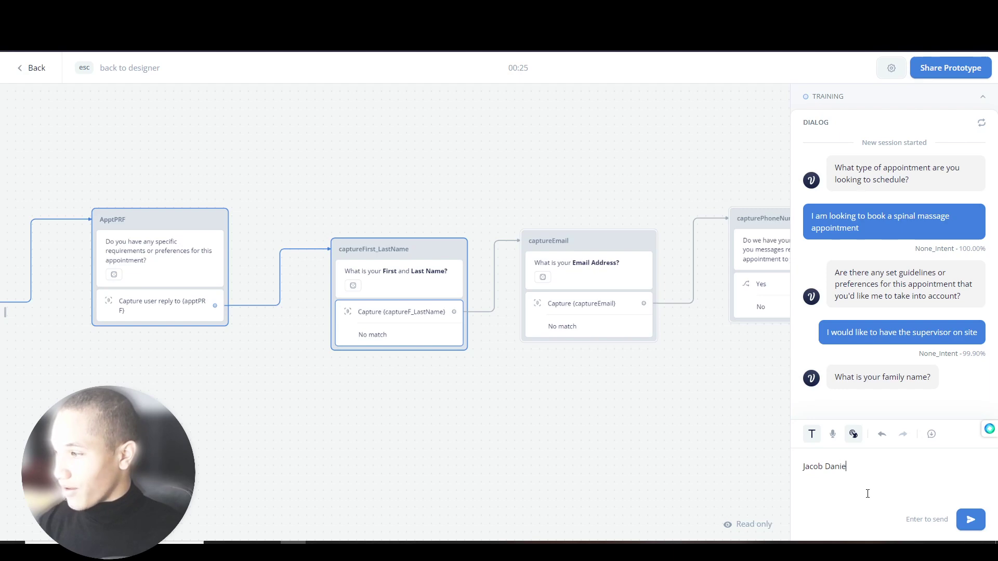
- Send the full name, e-mail, Yes, phone number, and the inquiry 'I want a doctor on speed dial'
key("Return")
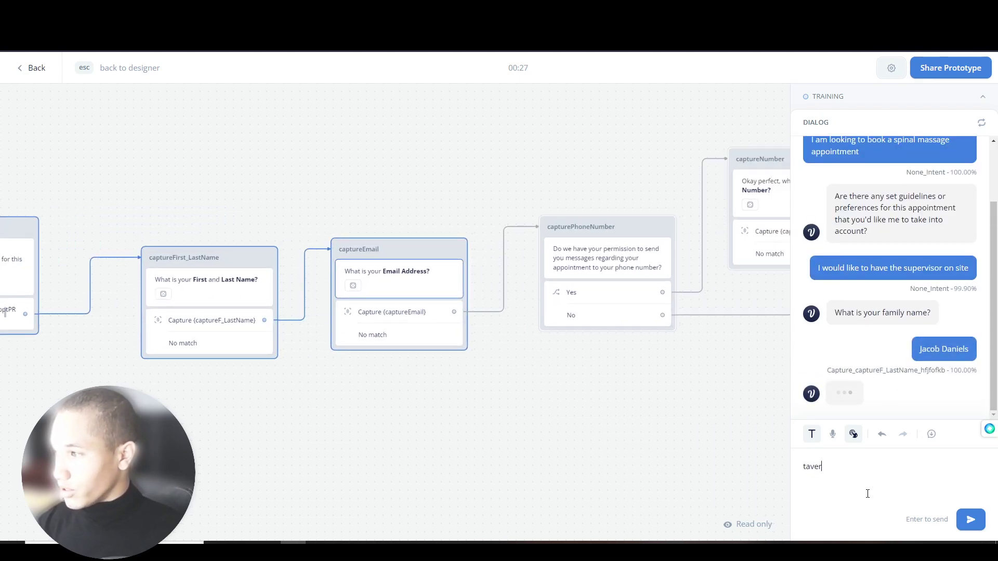
key("Return")
type("Yes")
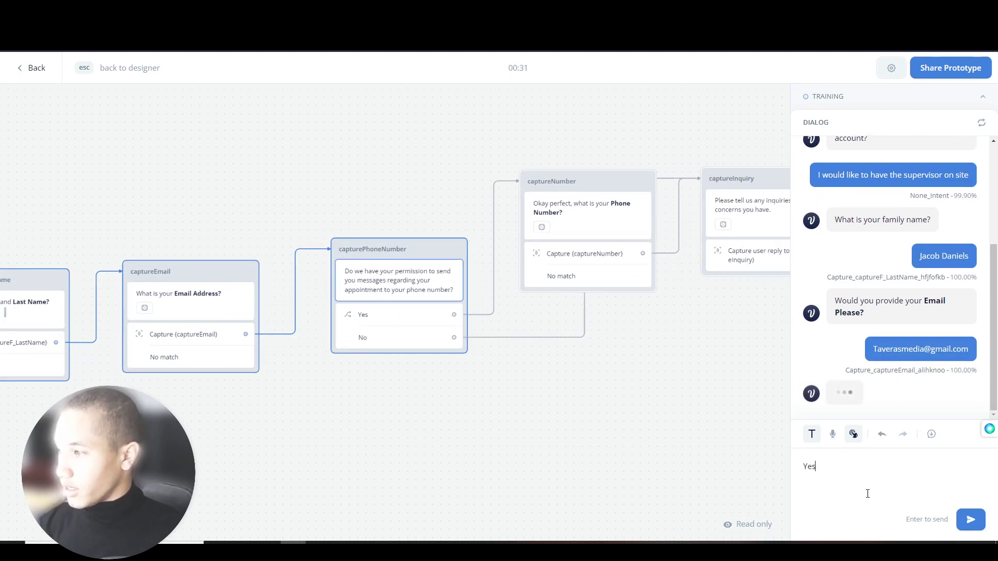
key("Return")
key("Return")
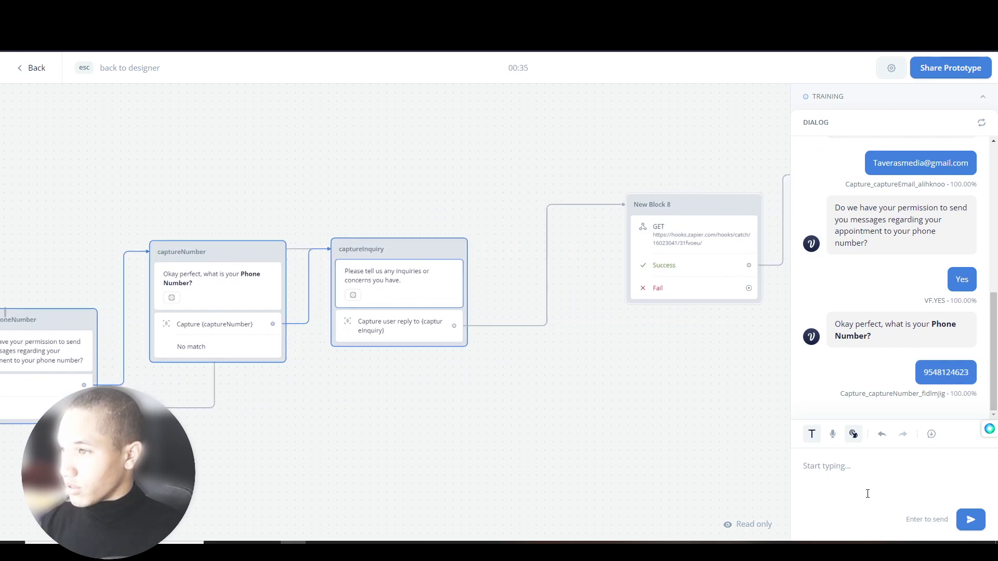
type("I want a doctor on speed")
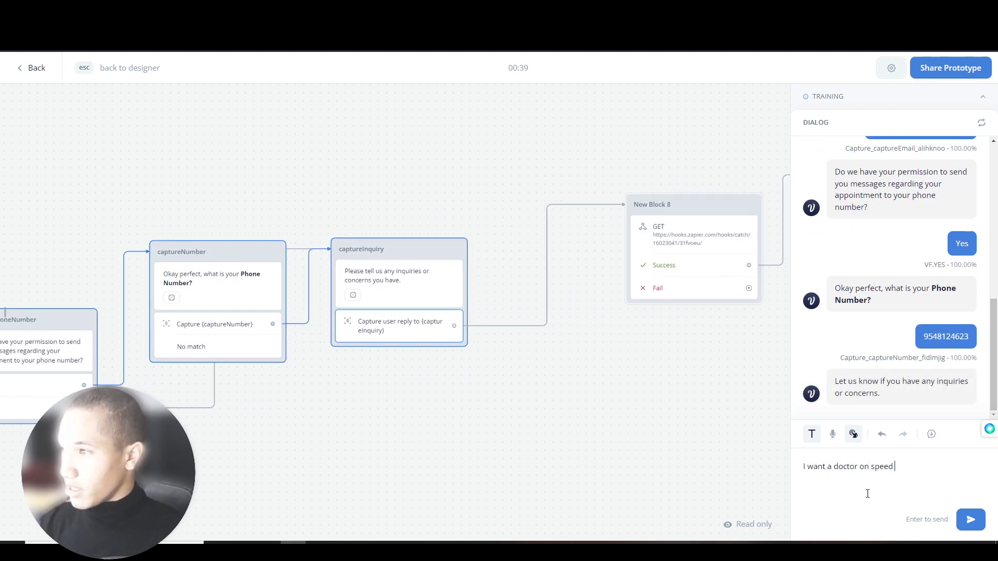
type(" dial")
key("Return")
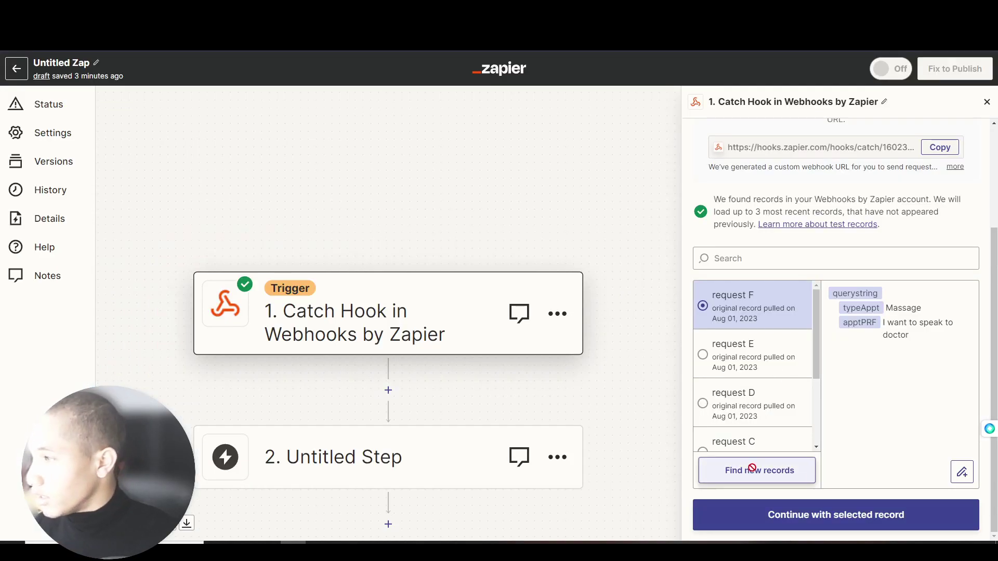
- Fetch the newest webhook records and continue with the latest one as test data
left_click(755, 470)
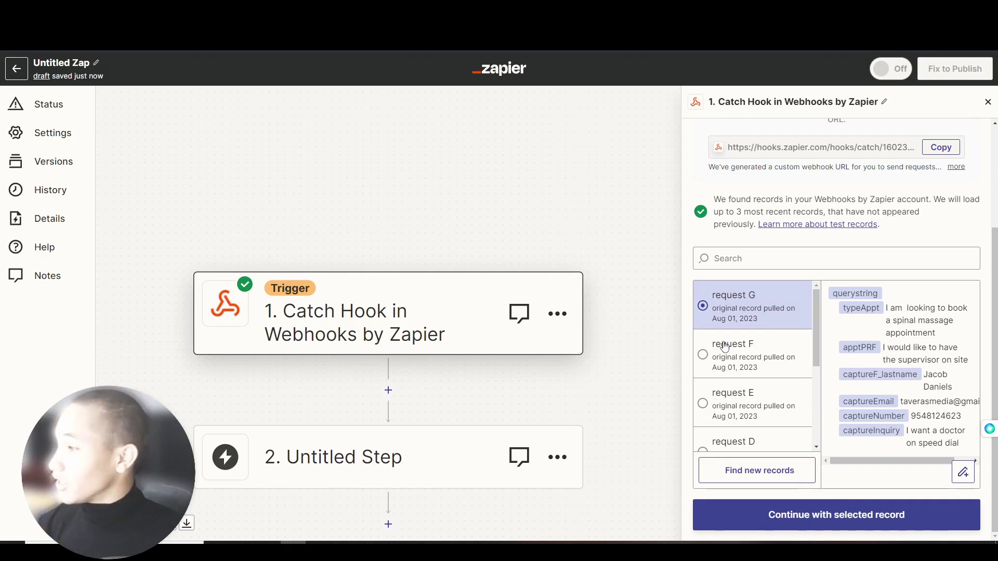
left_click_drag(890, 308, 955, 314)
left_click(876, 352)
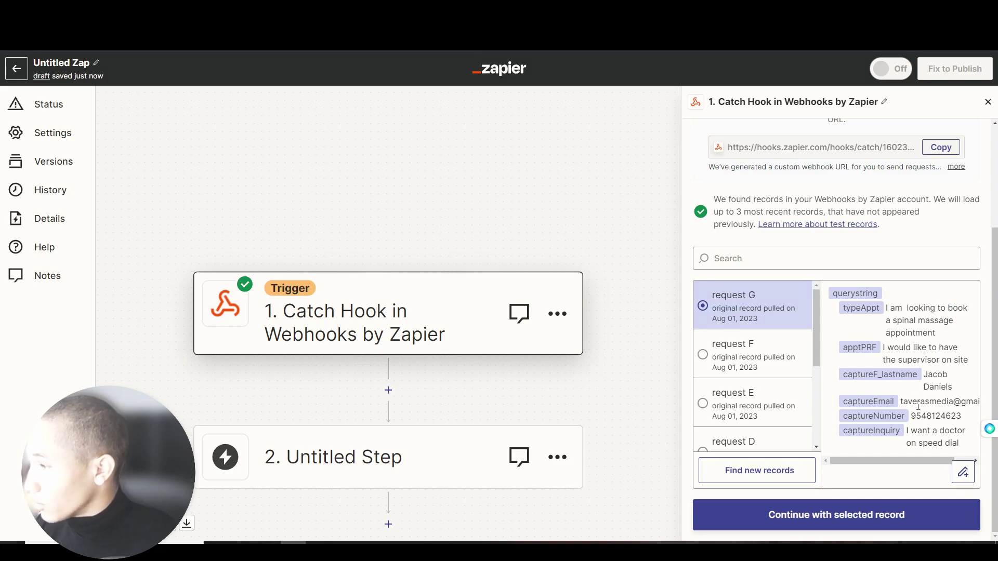
left_click(855, 524)
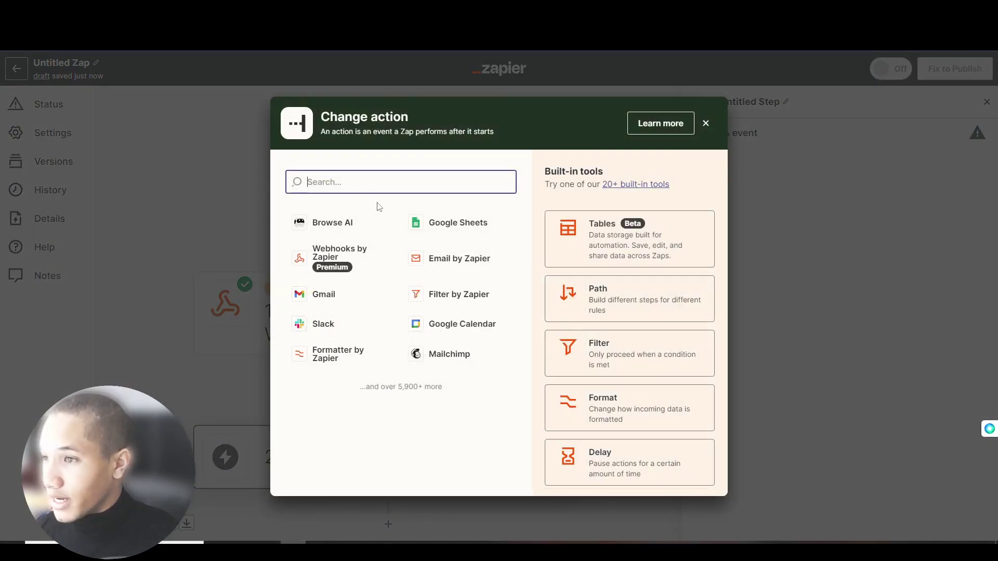
- Set step 2 to Google Sheets Create Spreadsheet Row with the connected Google account
left_click(475, 222)
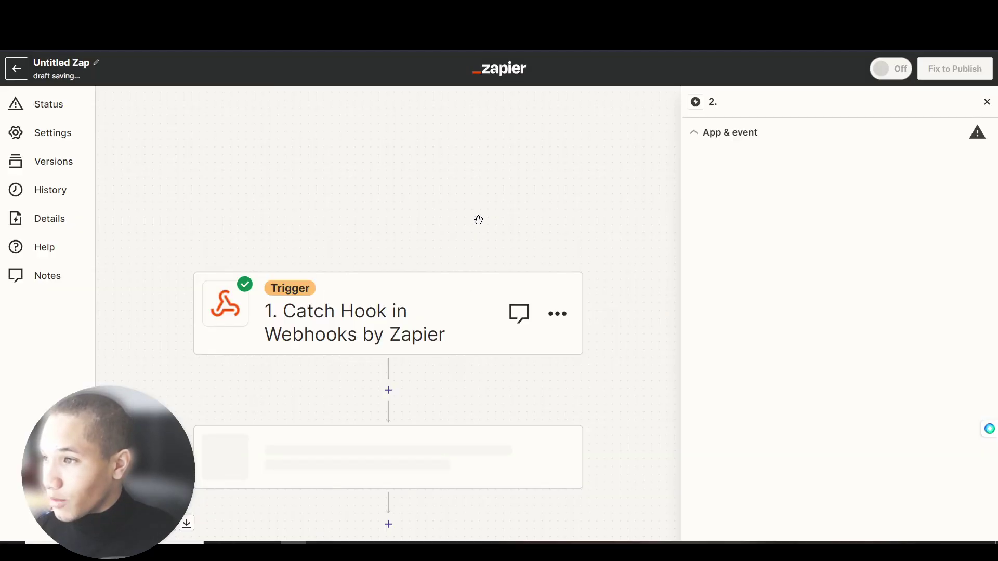
left_click(726, 241)
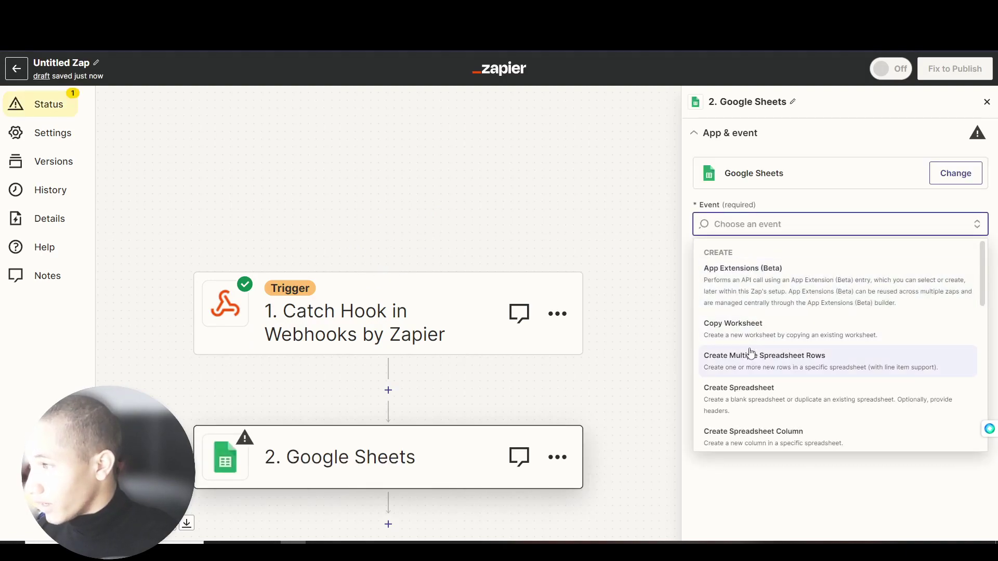
scroll(758, 364, "down", 2)
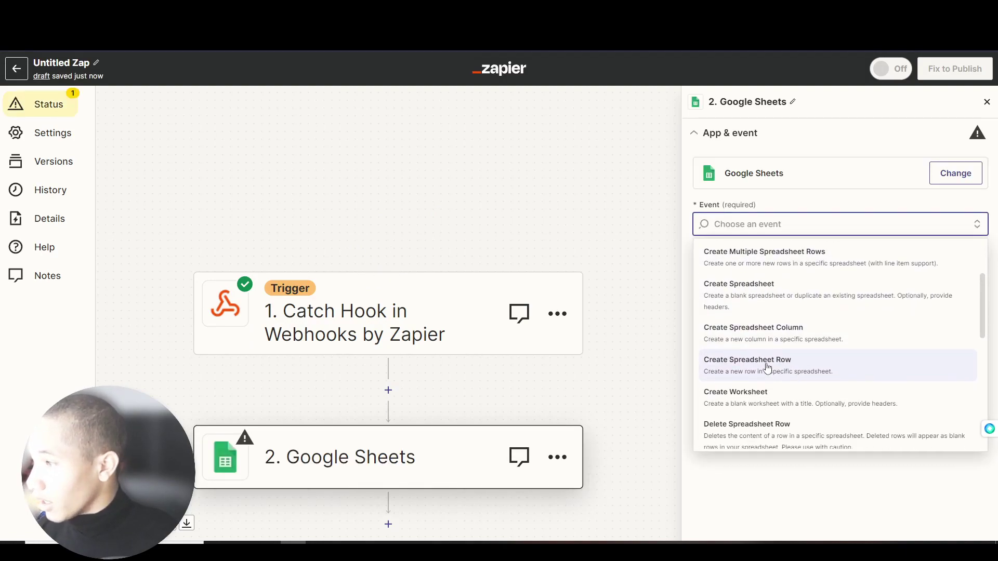
left_click(785, 367)
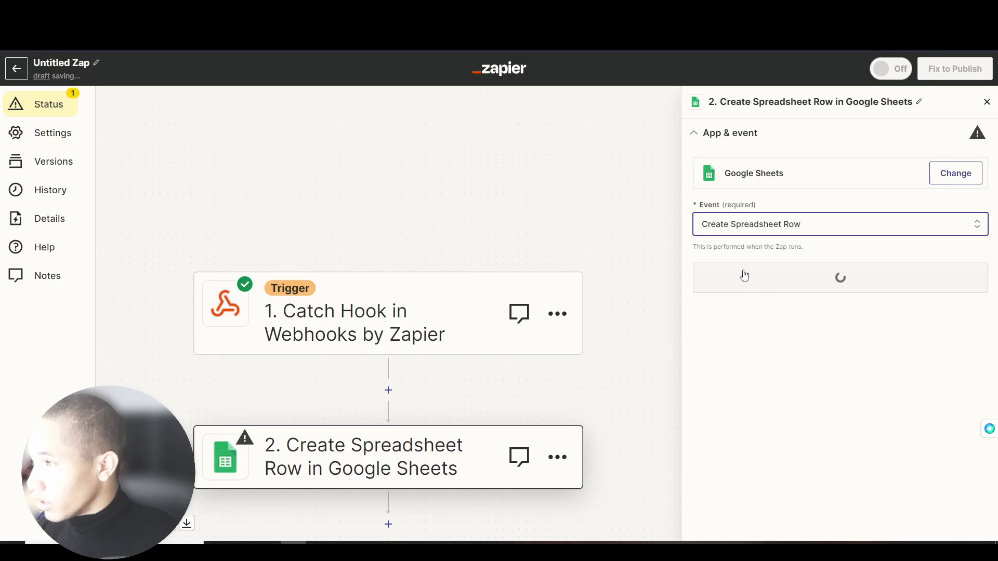
left_click(794, 288)
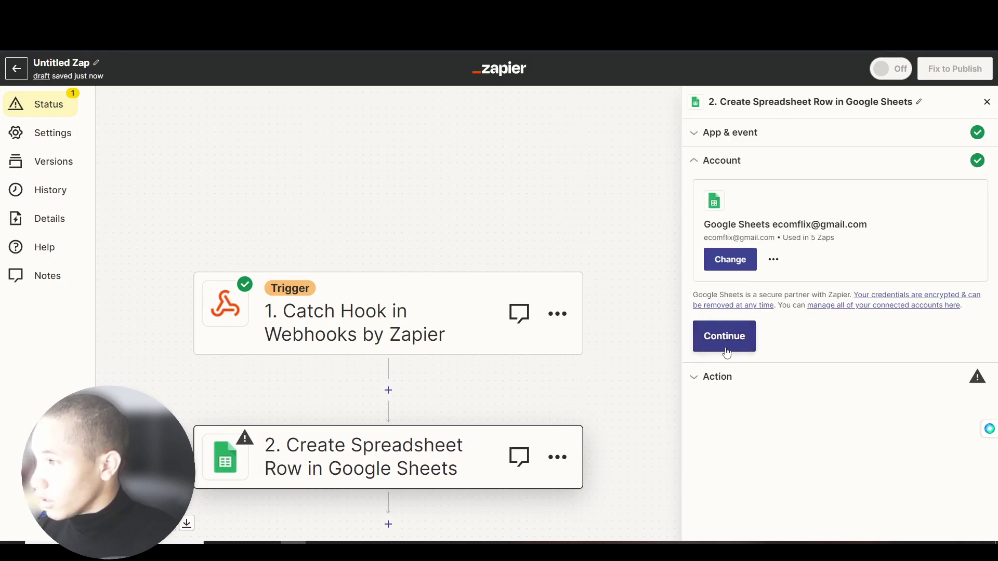
left_click(727, 354)
- Target My Google Drive, the capture spreadsheet, and its Sheet1 worksheet
left_click(750, 238)
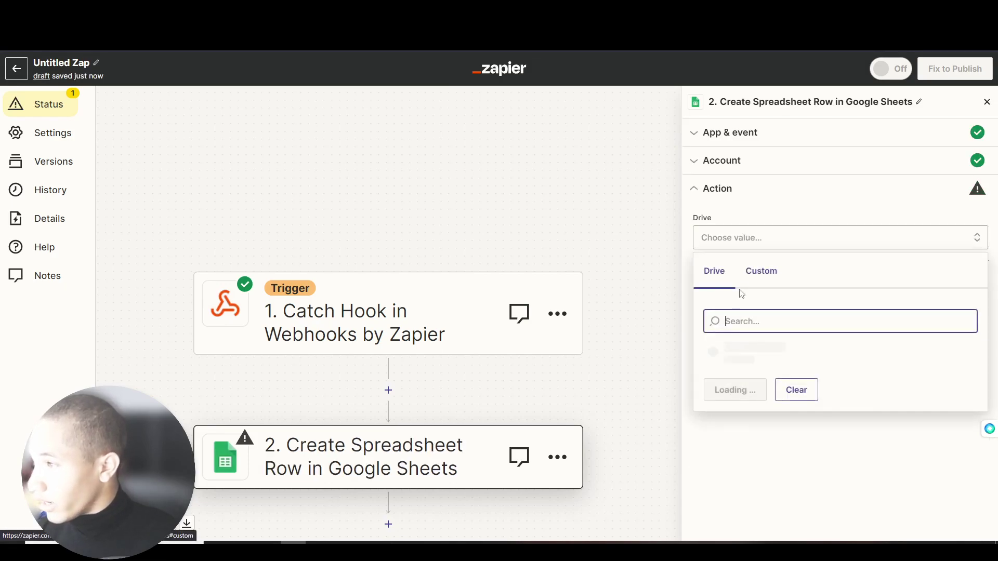
left_click(748, 349)
left_click(744, 299)
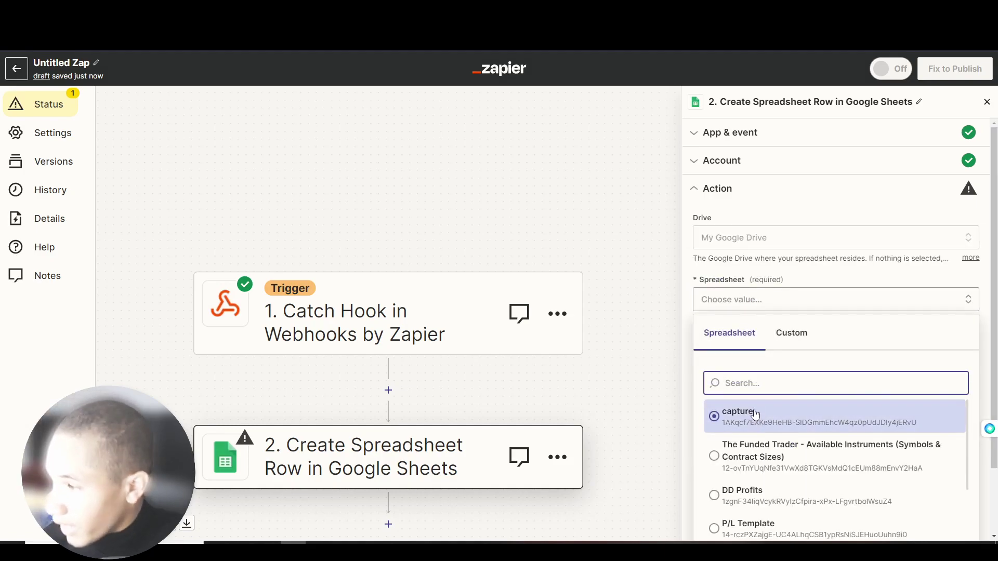
left_click(753, 416)
left_click(753, 351)
left_click(750, 461)
scroll(753, 409, "down", 5)
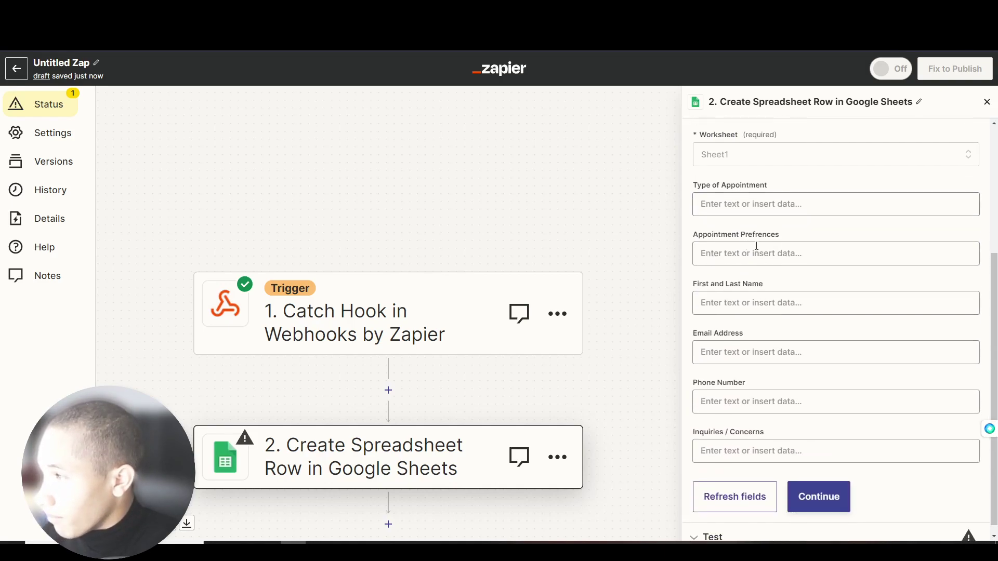
left_click(753, 194)
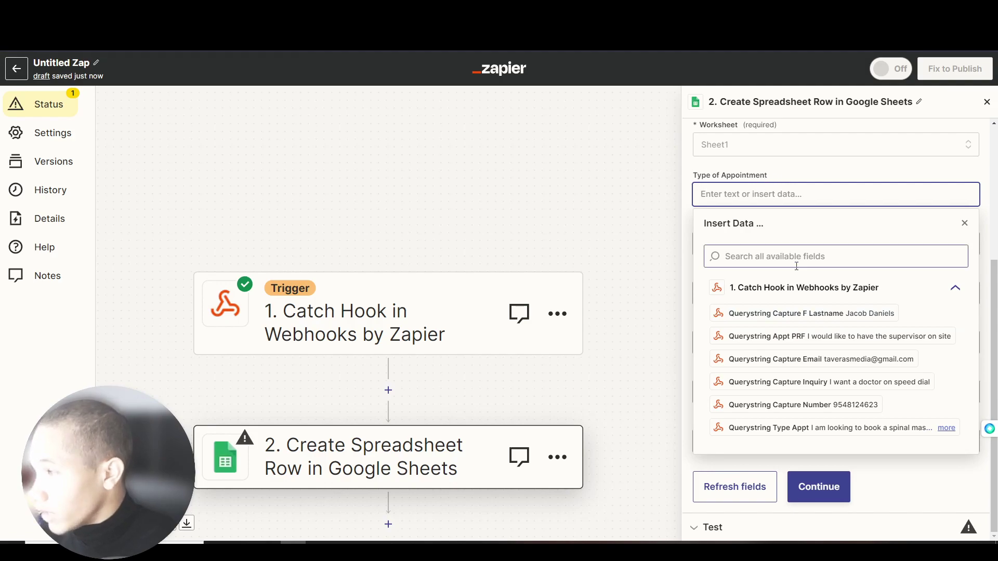
- Map Type of Appointment, appointment preferences, and First and Last Name to the captured webhook fields
left_click(797, 428)
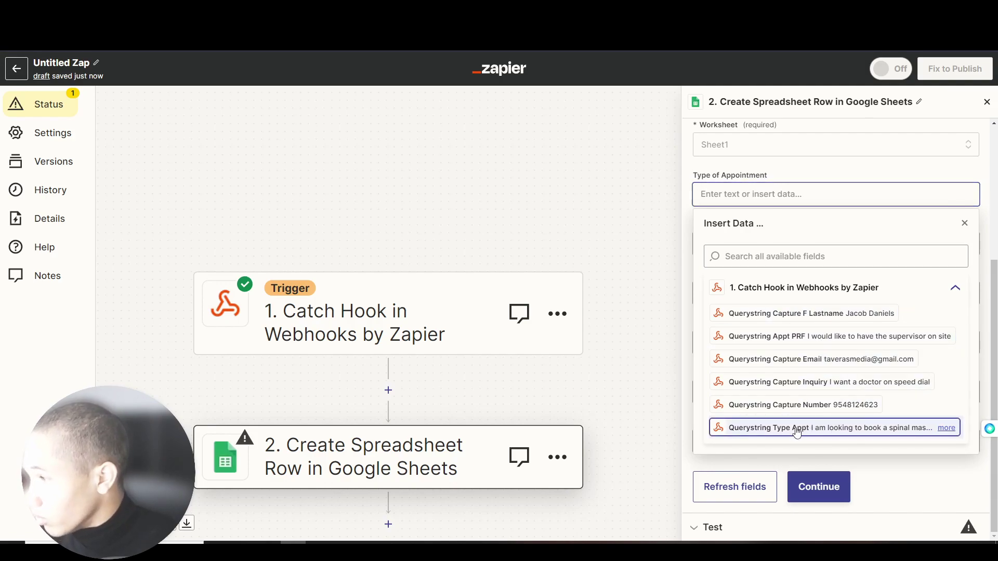
left_click(783, 173)
left_click(783, 244)
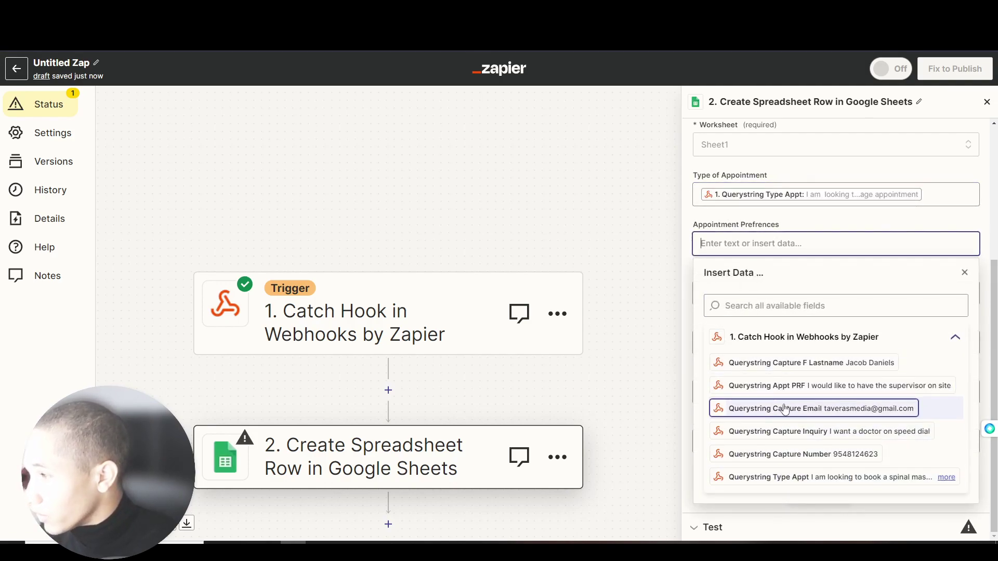
left_click(769, 385)
left_click(759, 293)
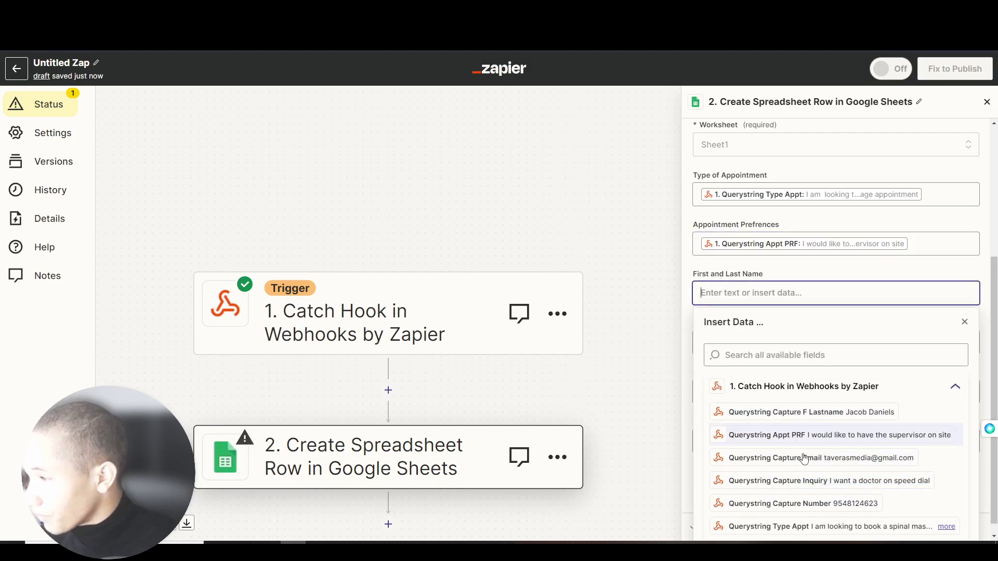
left_click(812, 399)
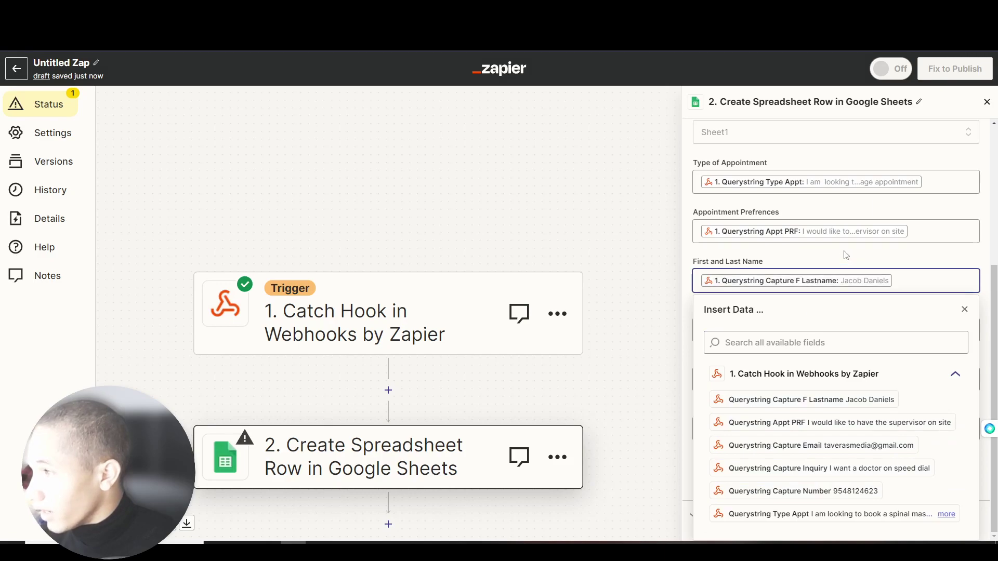
left_click(846, 256)
- Map Email Address, Phone Number and Inquiries / Concerns, then send a test row to Google Sheets
left_click(832, 332)
left_click(818, 451)
left_click(884, 272)
left_click(769, 330)
left_click(779, 491)
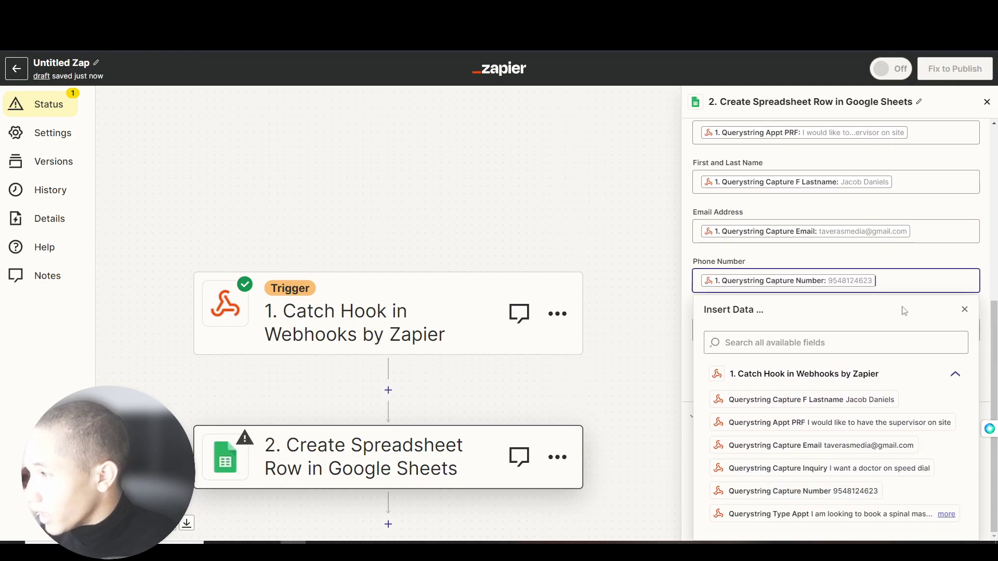
left_click(899, 314)
left_click(777, 435)
left_click(808, 470)
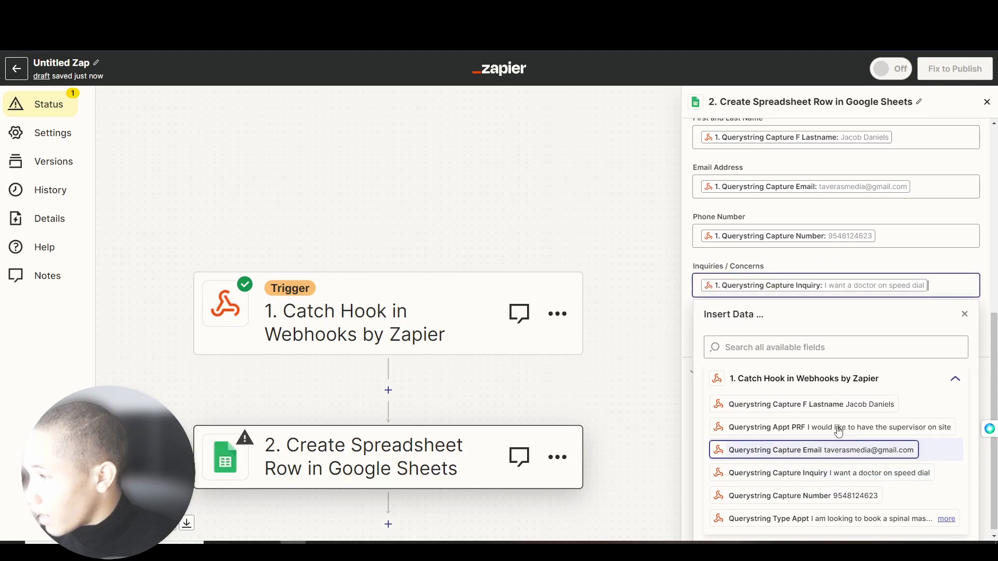
left_click(938, 270)
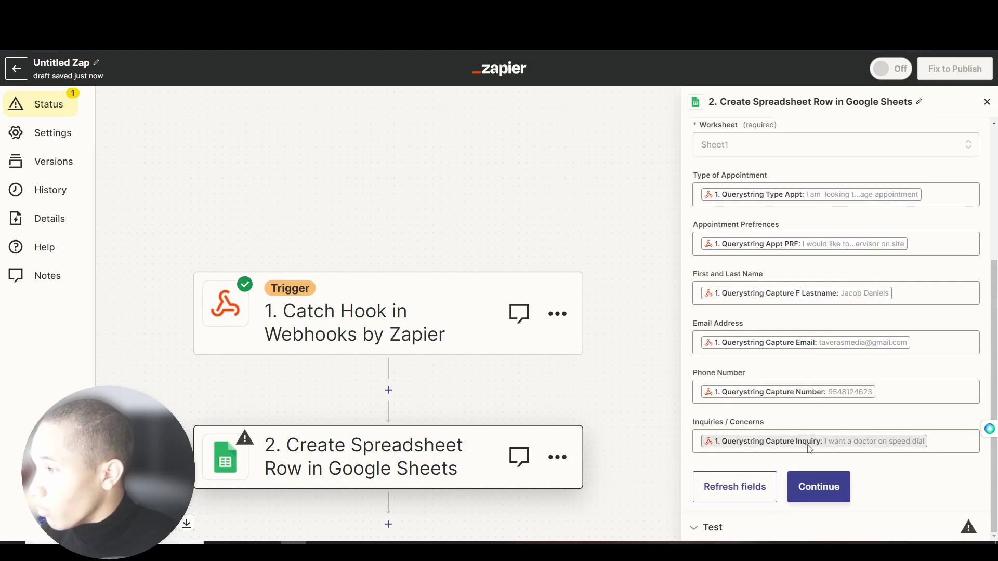
left_click(825, 475)
left_click(809, 522)
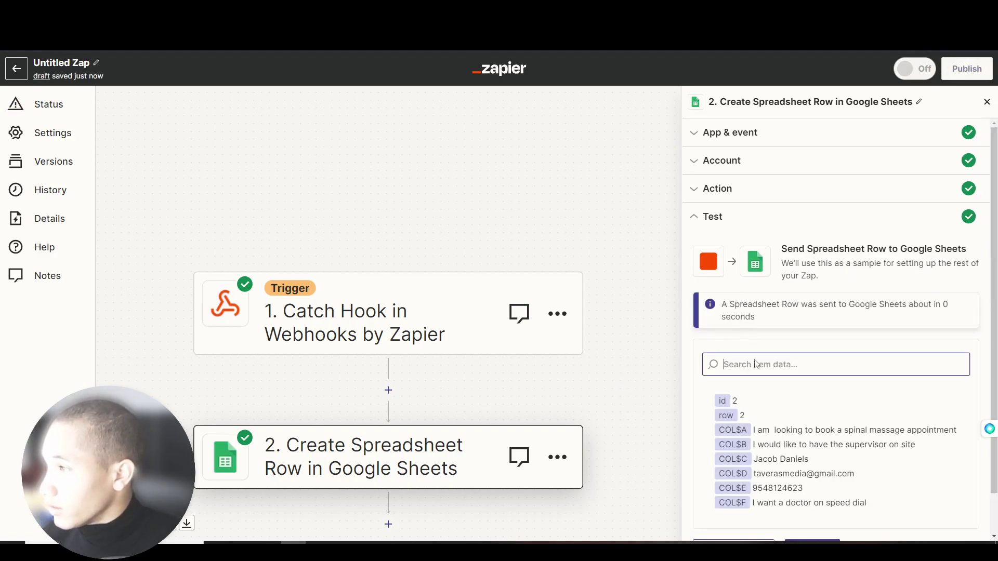
- Verify row 2 in the capture spreadsheet, then dismiss the 'Your Zap is on!' confirmation
key("ctrl+Tab")
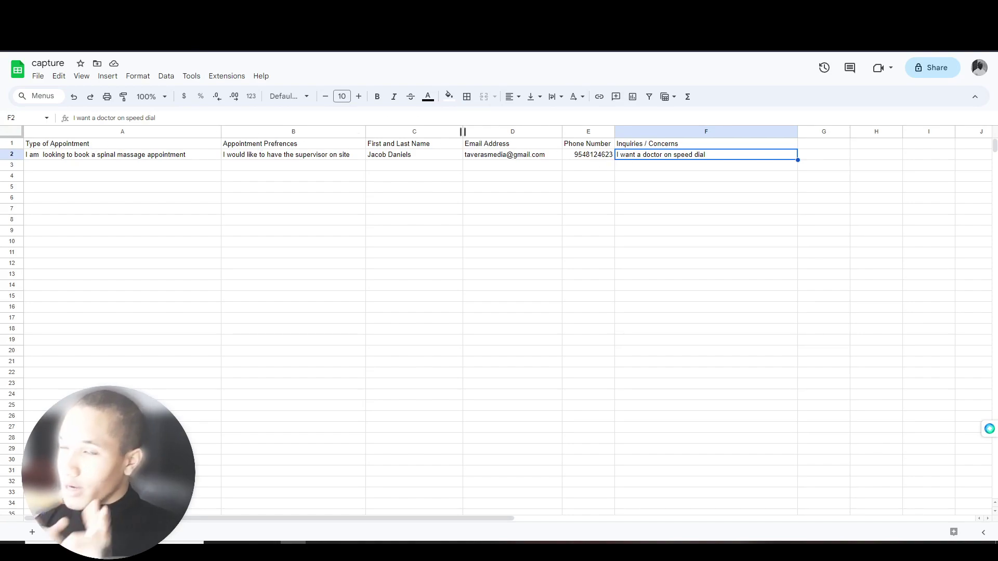
key("ctrl+shift+Tab")
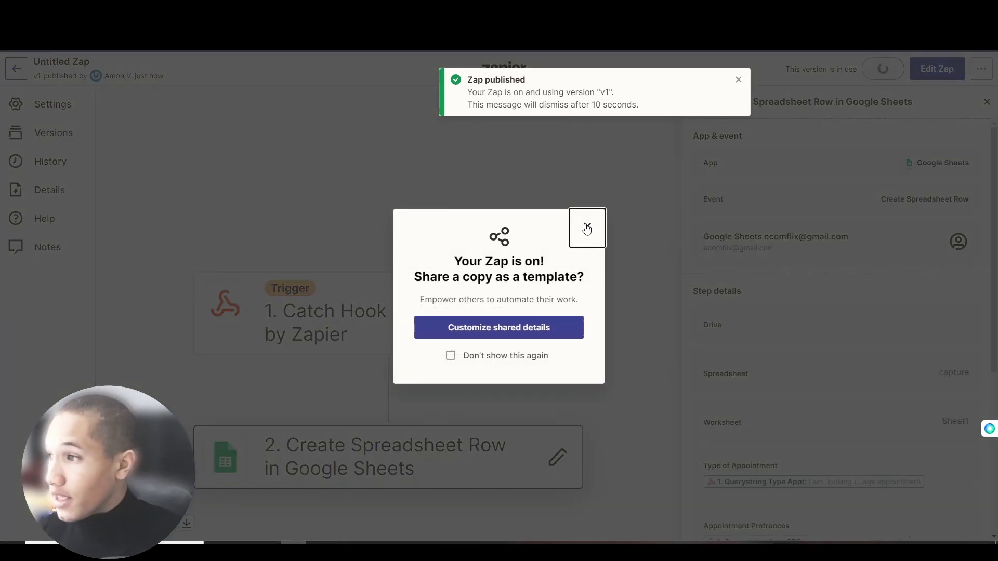
left_click(586, 226)
- Return to the Voiceflow test view and pan across the prototype's flow
key("ctrl+shift+Tab")
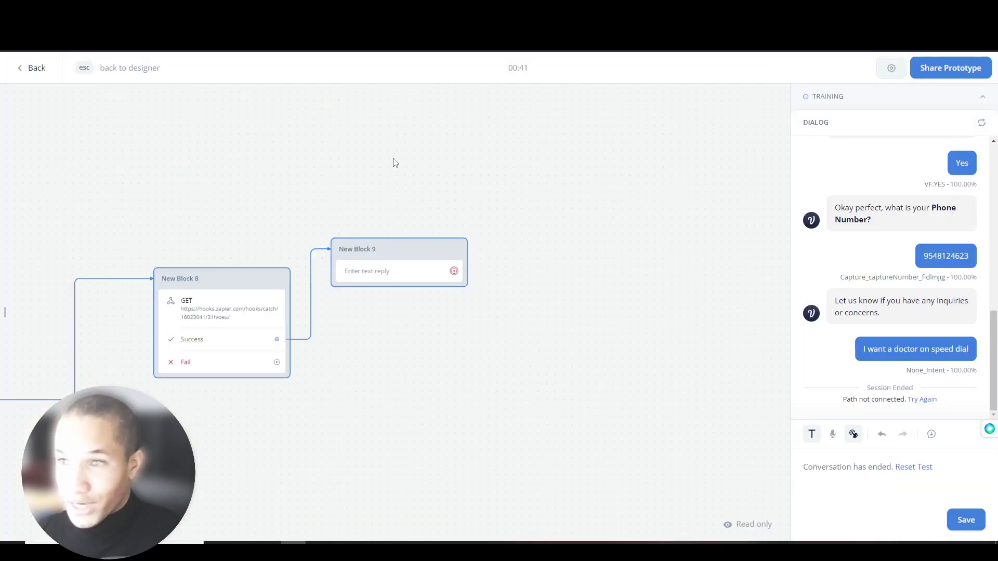
scroll(346, 343, "down", 1)
left_click_drag(236, 292, 393, 249)
left_click_drag(635, 198, 304, 225)
scroll(305, 225, "right", 6)
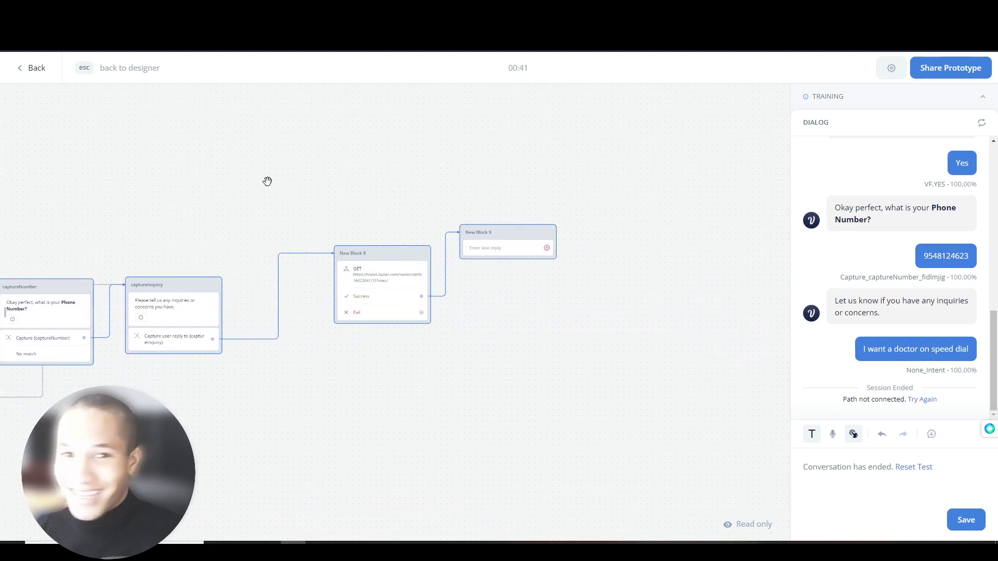
scroll(267, 234, "left", 4)
scroll(290, 215, "left", 5)
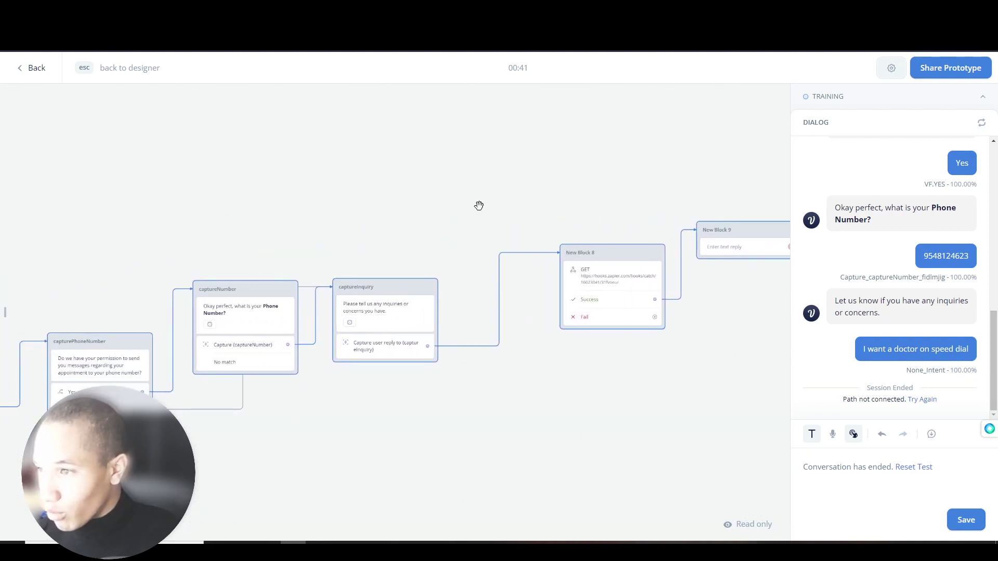
scroll(244, 207, "right", 6)
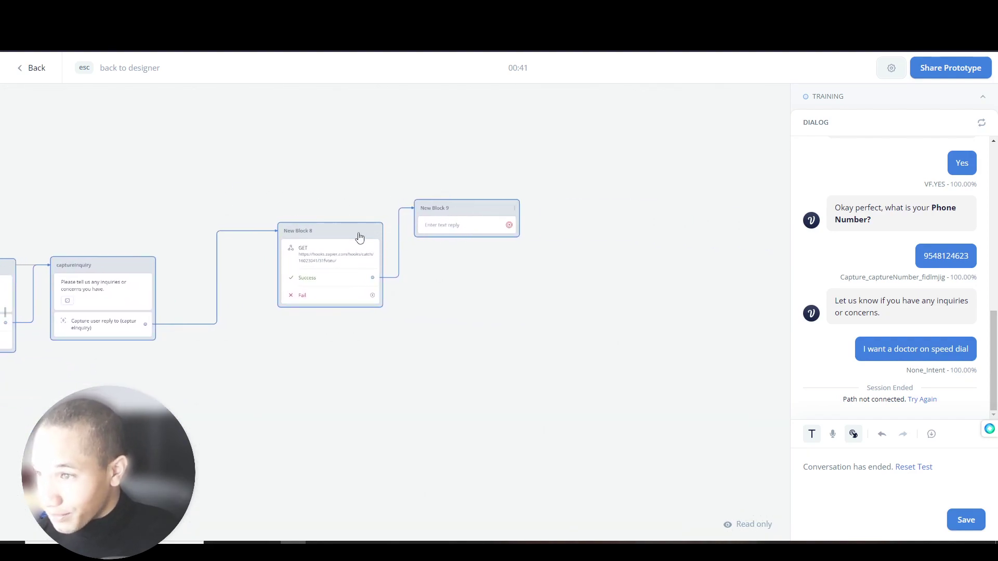
- Exit the prototype, review the Home flow's welcomeMSG greeting variants, and launch a new test
key("Escape")
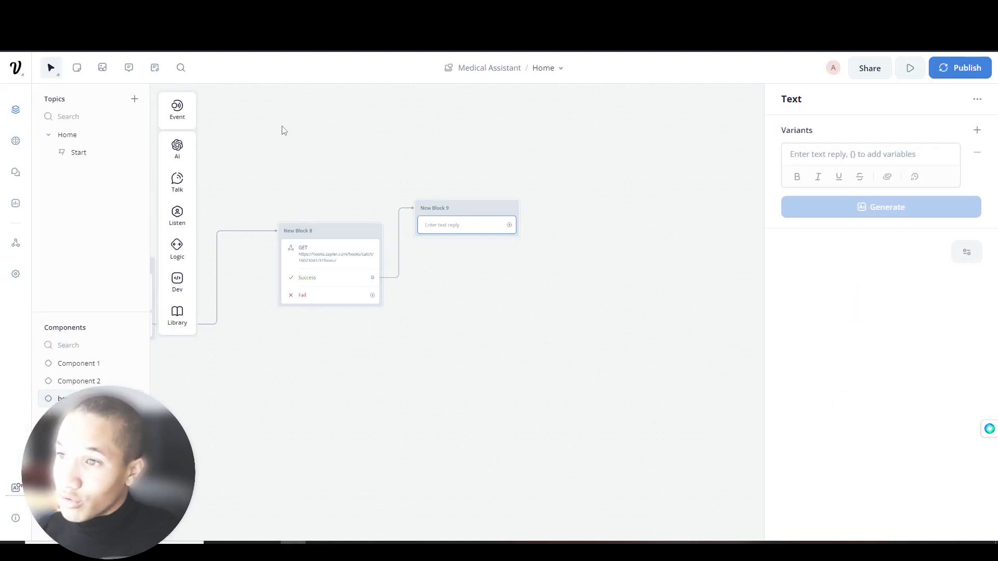
left_click_drag(356, 154, 369, 190)
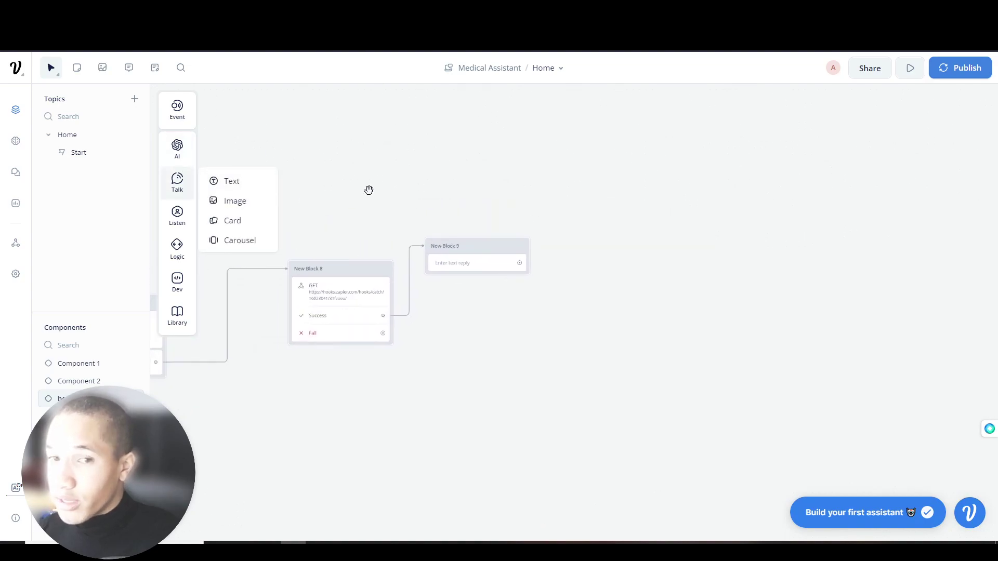
left_click(81, 156)
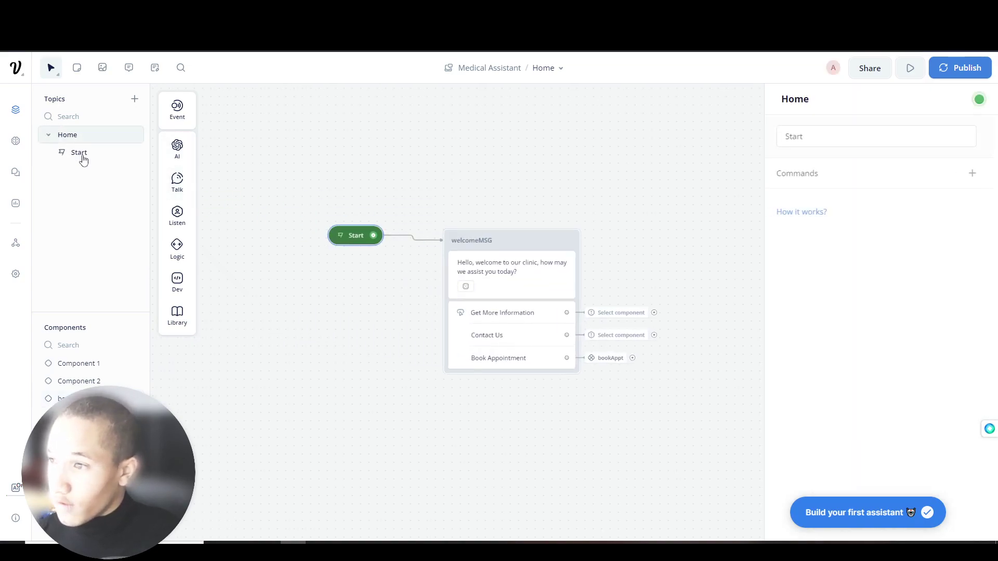
left_click_drag(534, 195, 397, 176)
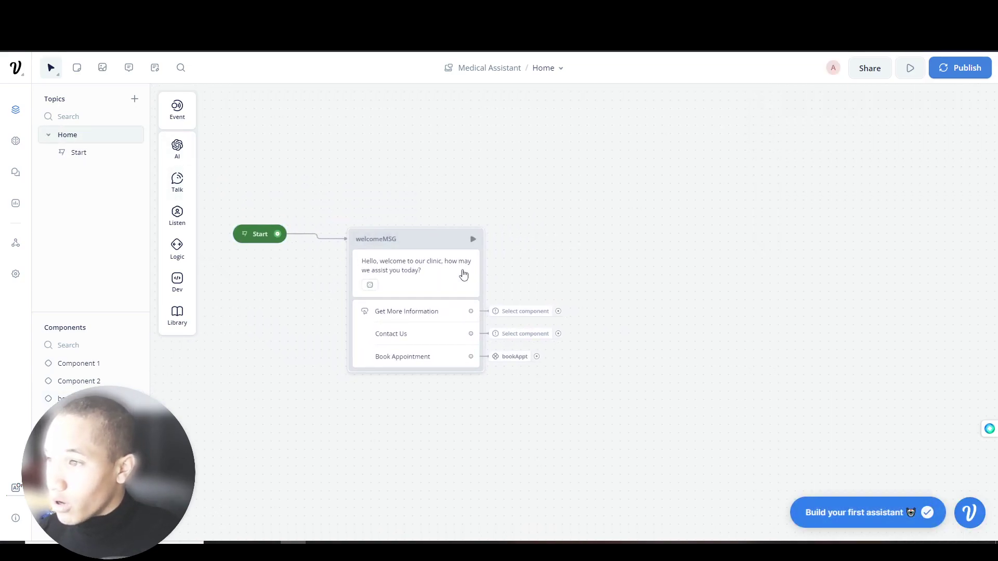
left_click(377, 270)
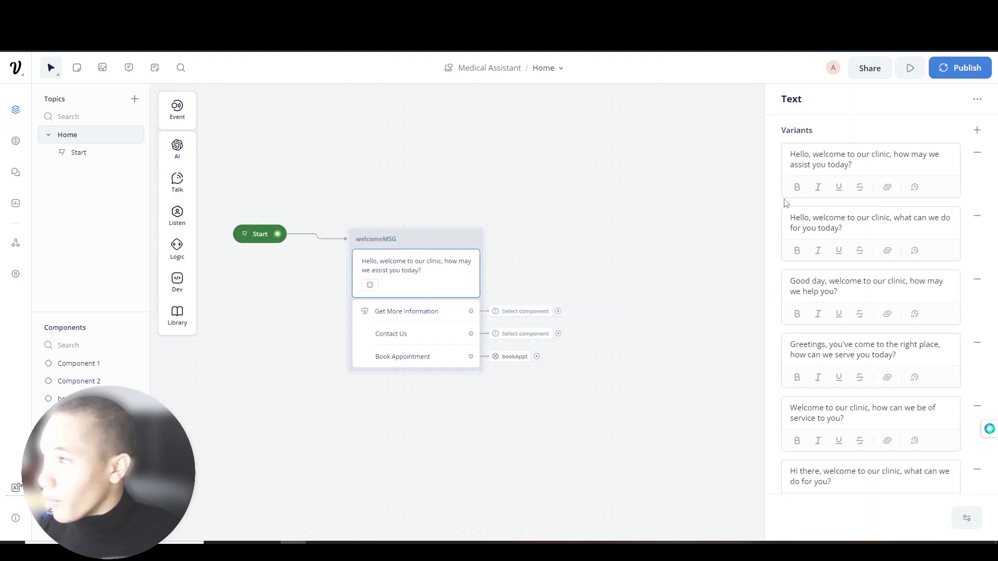
left_click(821, 156)
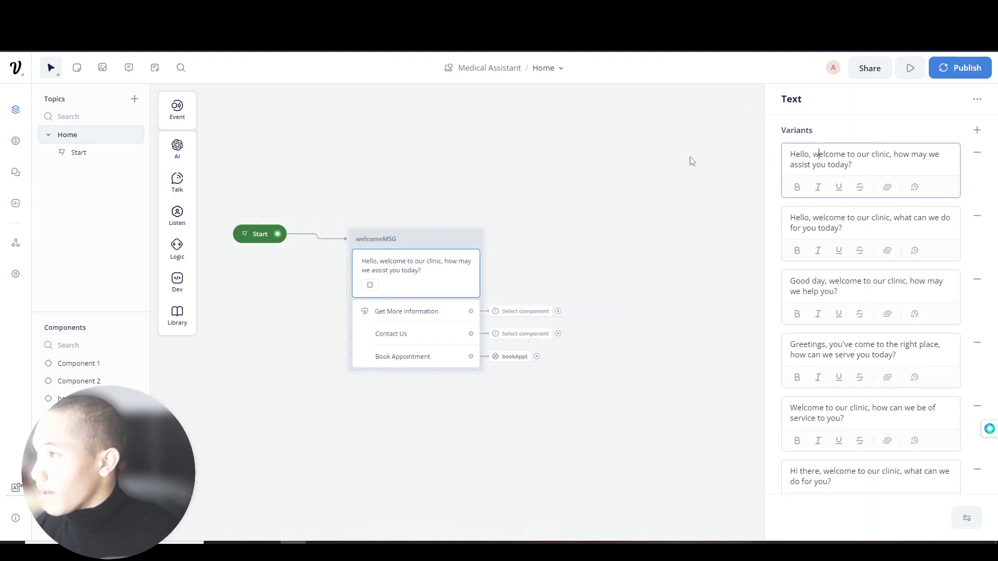
left_click(698, 161)
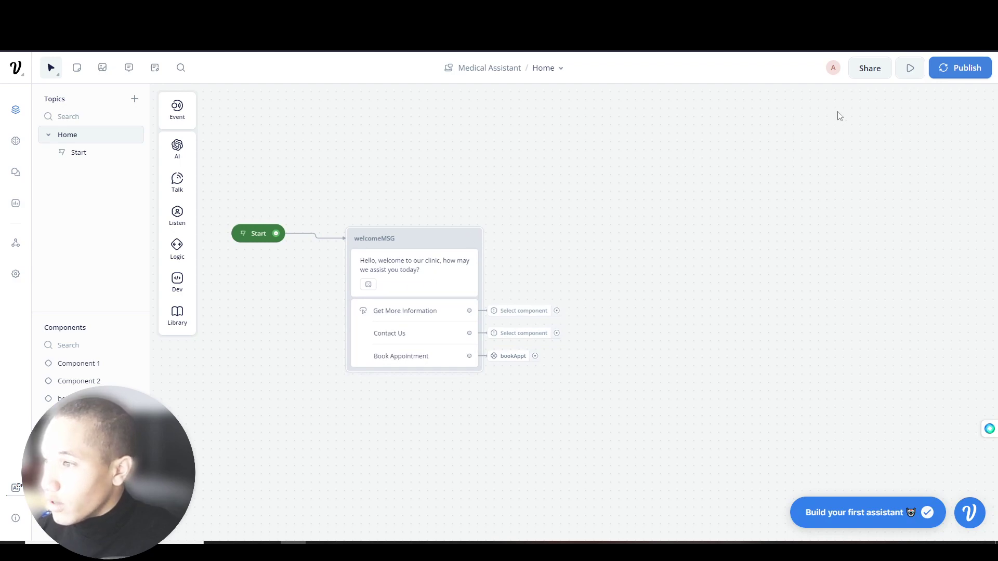
left_click(907, 68)
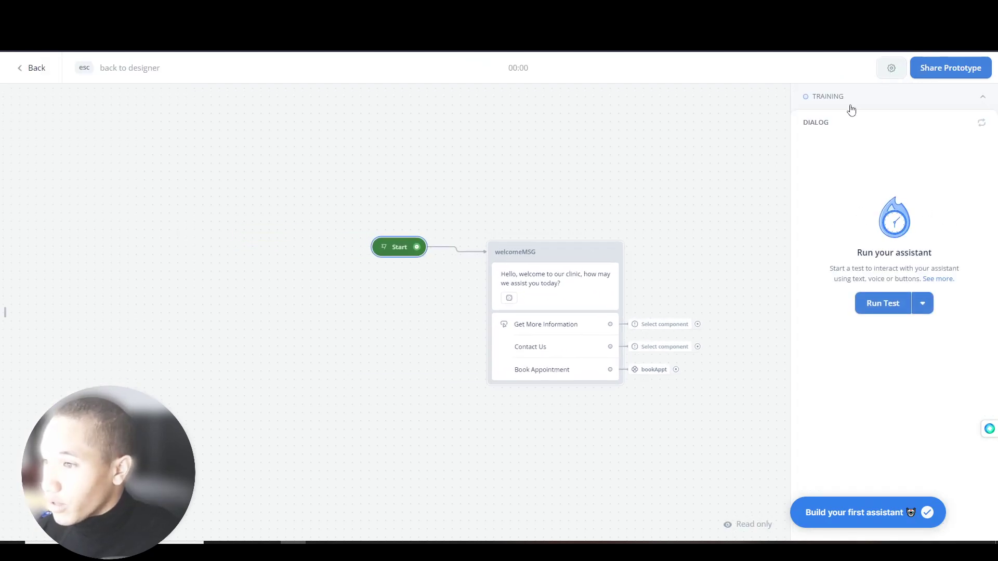
- Run a test conversation choosing Book Appointment, then go back to the Home flow's Start
left_click(864, 107)
left_click(866, 102)
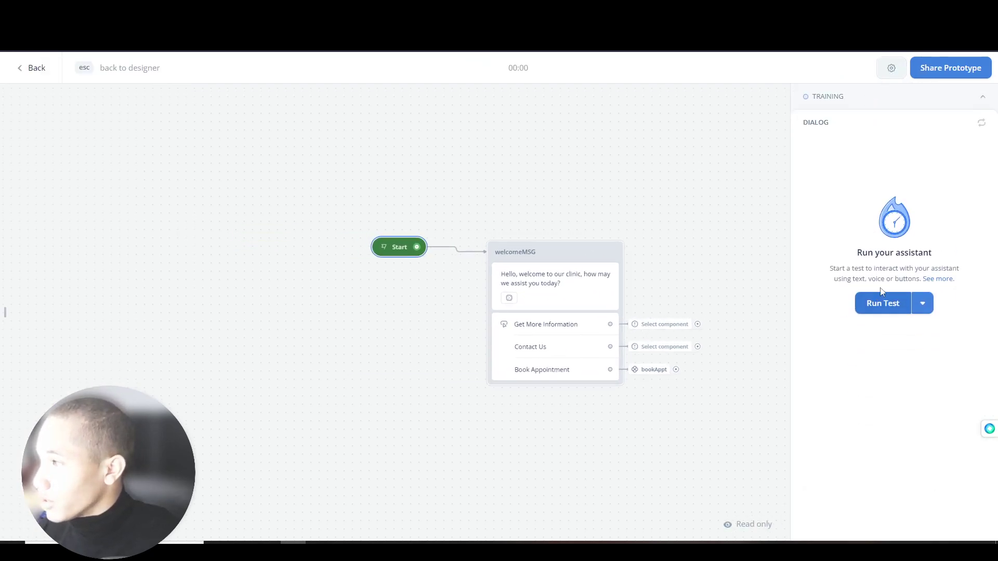
left_click(882, 300)
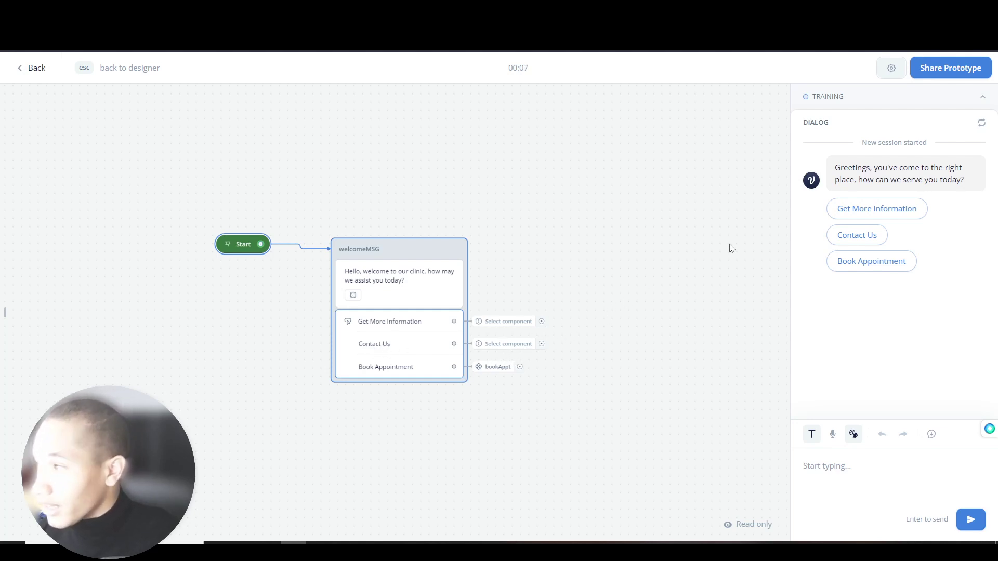
left_click(869, 265)
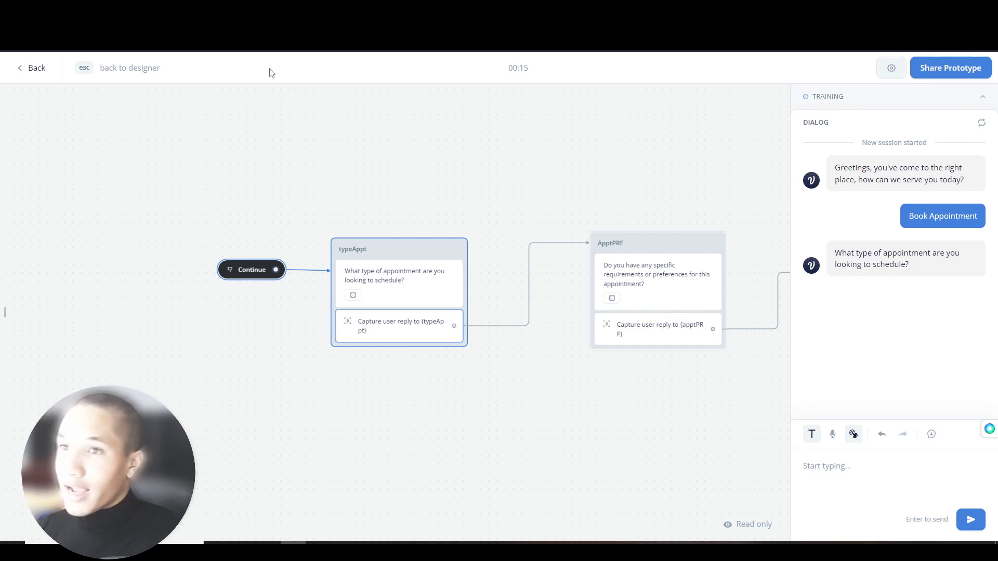
left_click(41, 79)
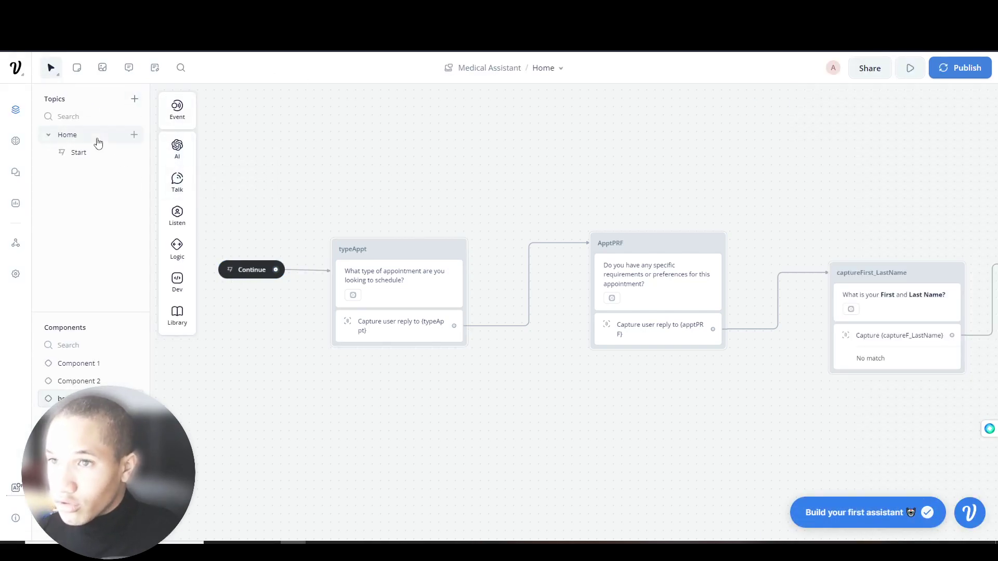
left_click(77, 153)
- Create a new component named 'contactUs' and assign it to the Contact Us choice
left_click_drag(617, 216, 408, 178)
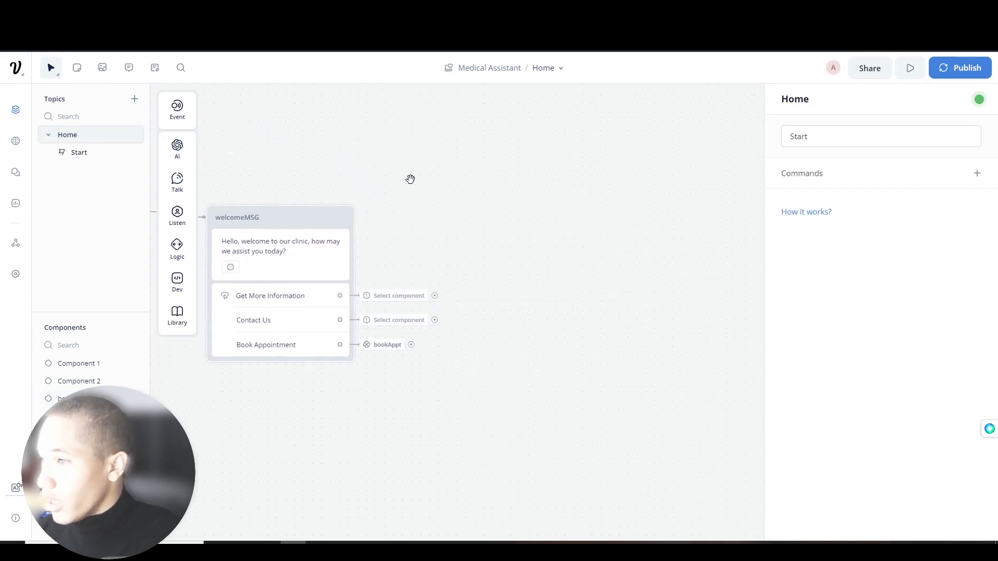
left_click(398, 320)
left_click(488, 296)
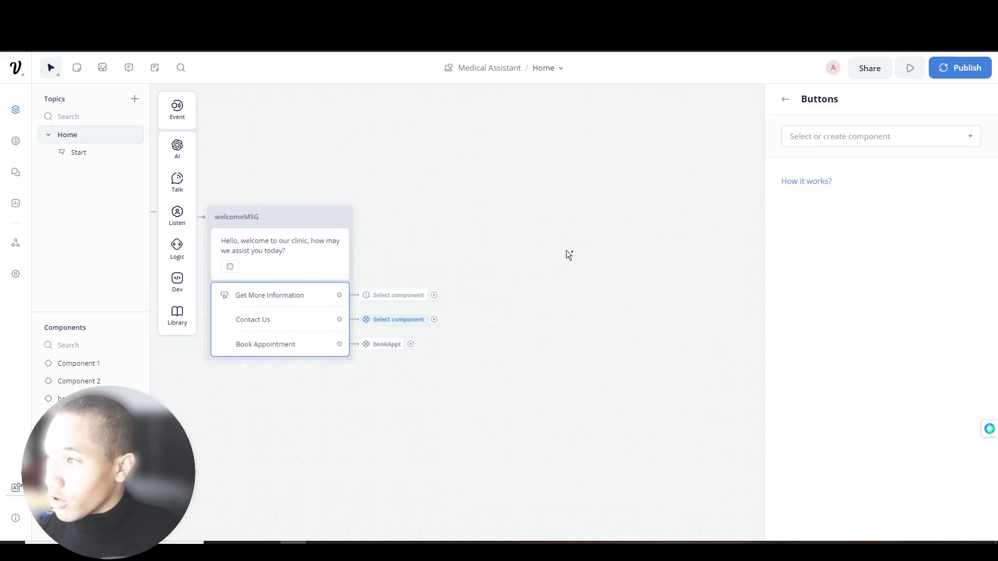
left_click(842, 137)
type("contactUs")
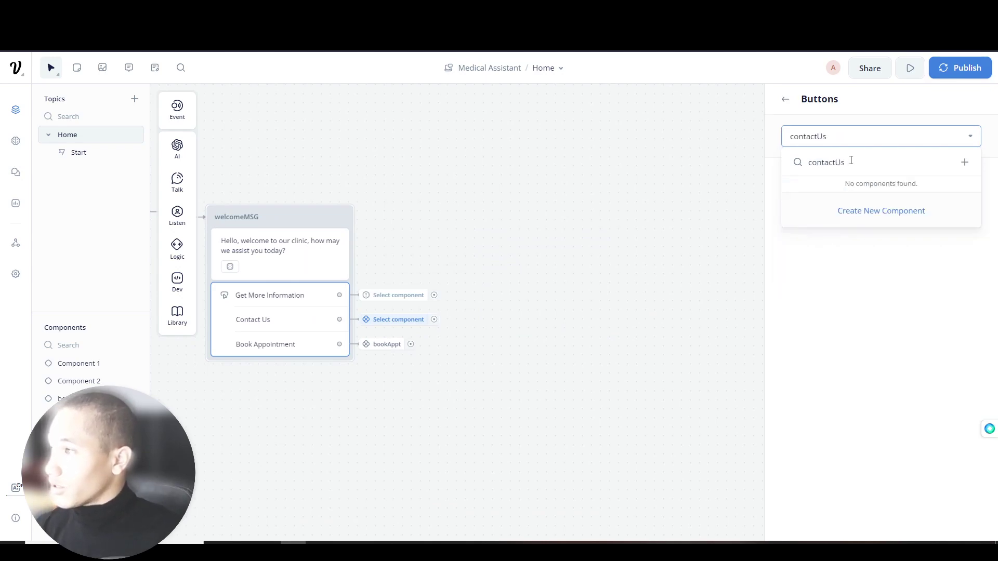
left_click(947, 207)
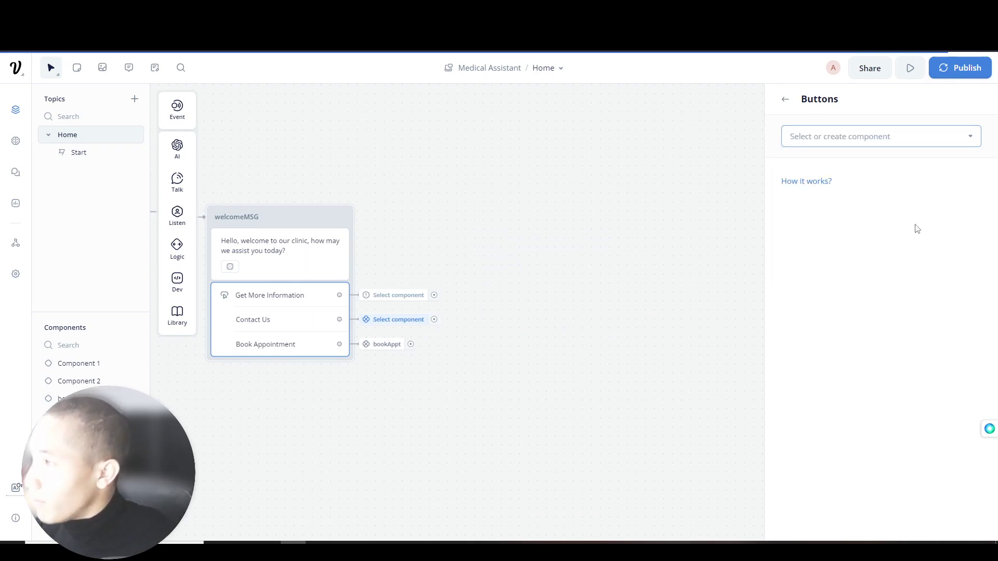
left_click(390, 322)
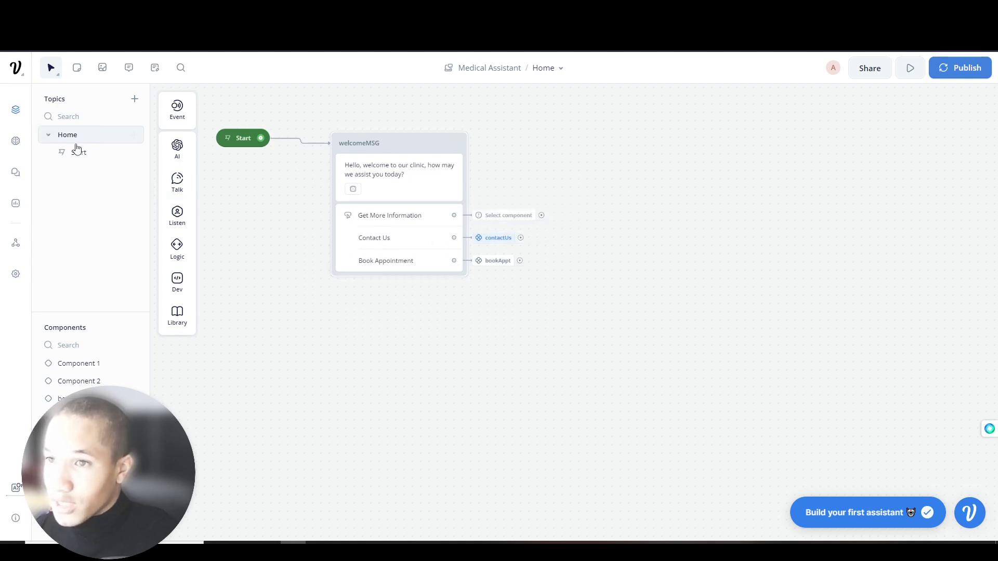
- Open the contactUs component and add a Text block after its Continue step
right_click(479, 239)
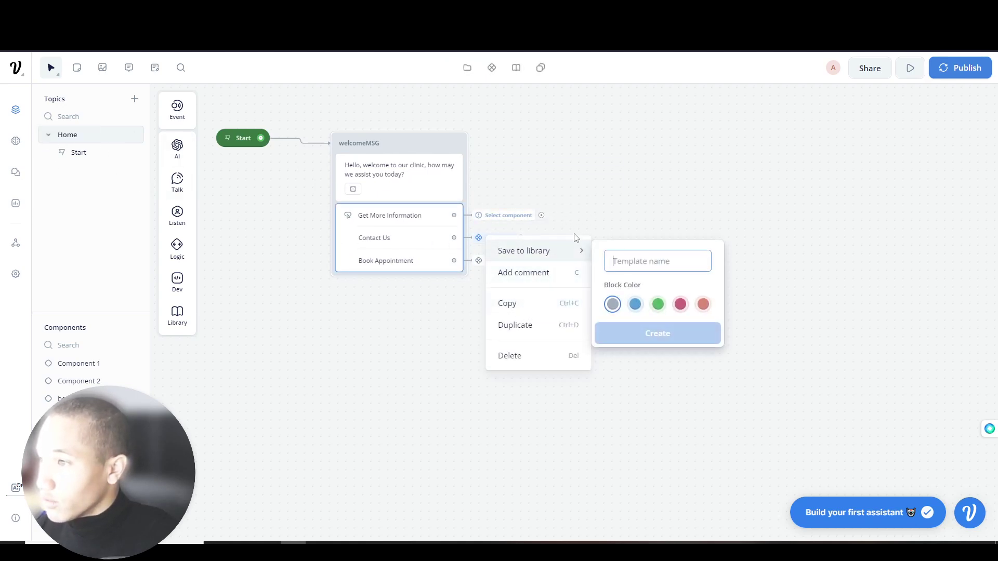
left_click(601, 215)
left_click(490, 242)
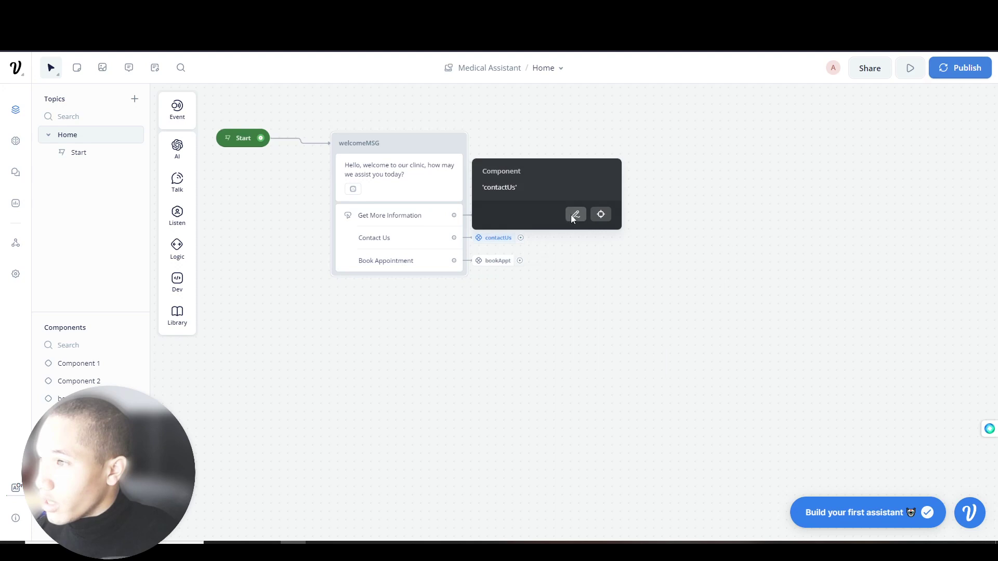
left_click(575, 215)
left_click(970, 183)
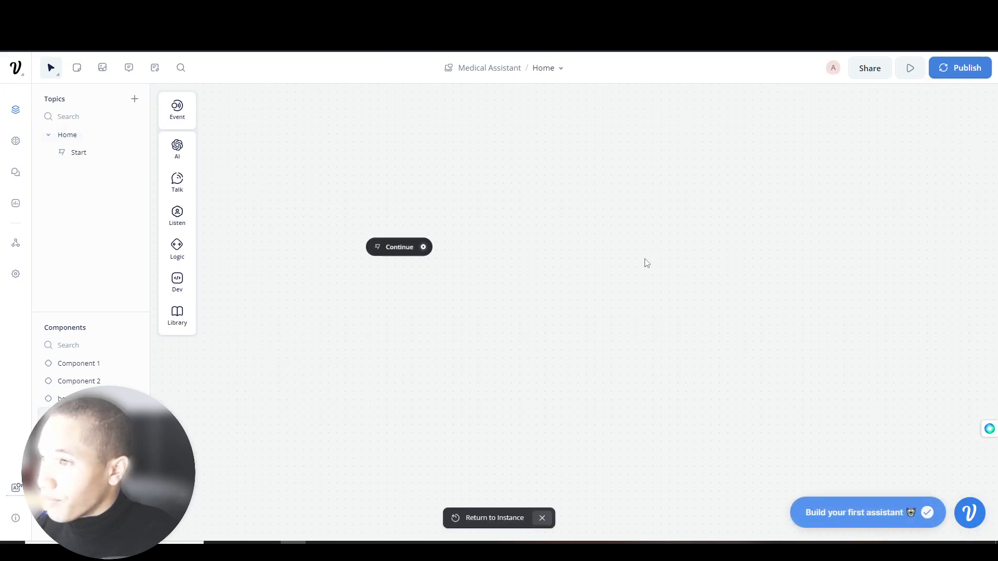
left_click_drag(423, 247, 505, 198)
mouse_move(551, 232)
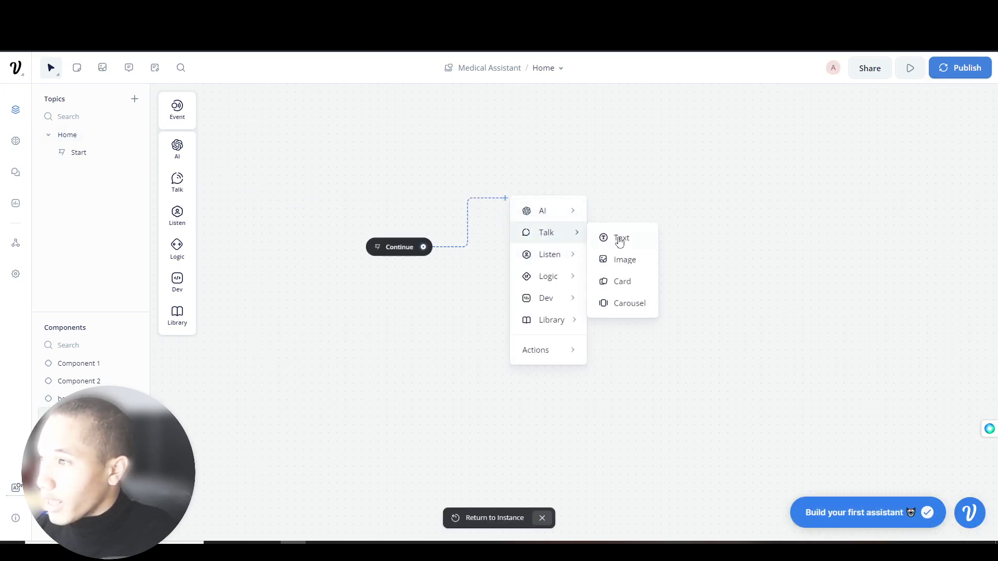
left_click(616, 236)
left_click_drag(566, 194, 526, 243)
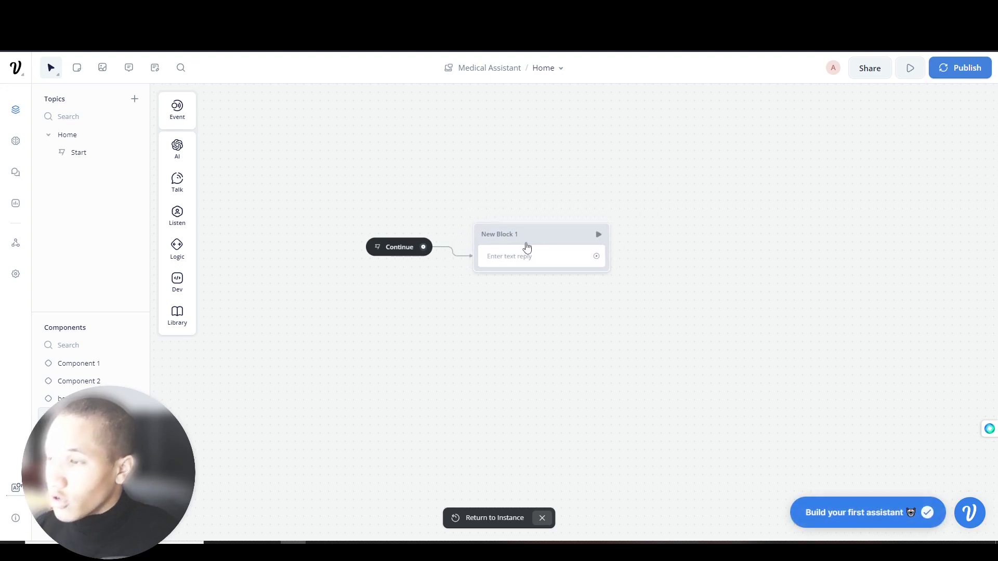
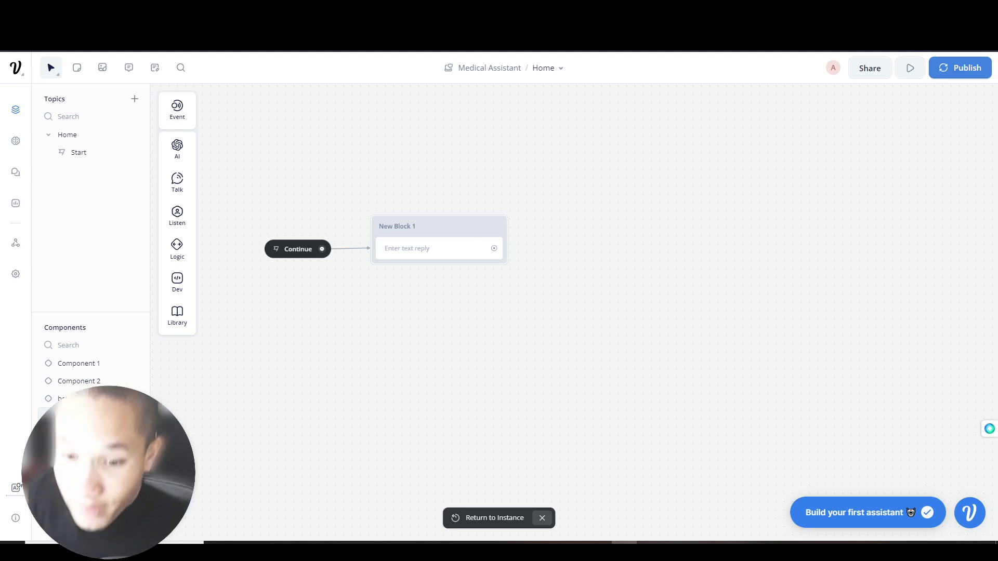
- Add a Text step asking 'What is your Email Address' and generate five variants
mouse_move(191, 196)
left_click_drag(234, 173, 295, 229)
left_click(425, 248)
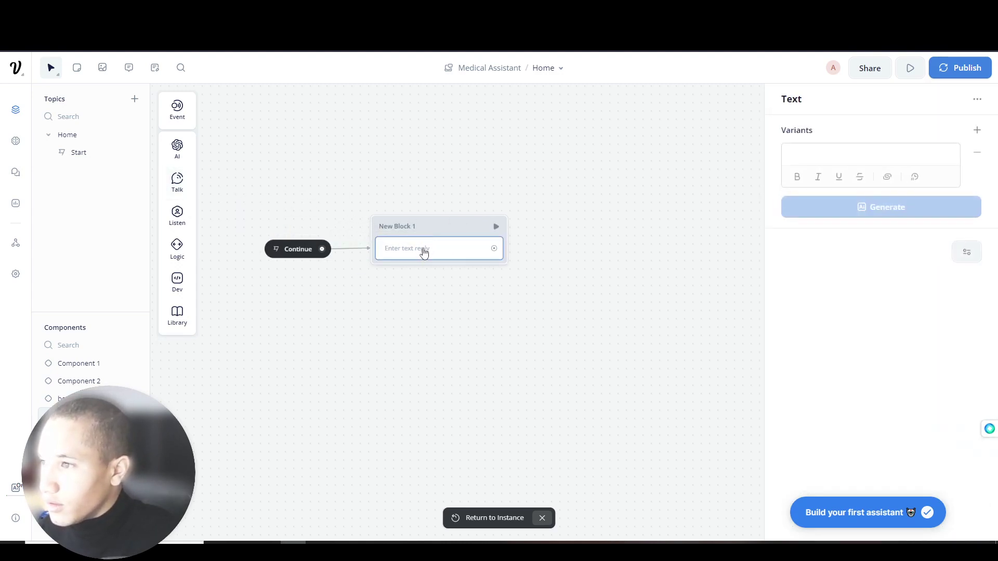
left_click(848, 151)
type("What is yo")
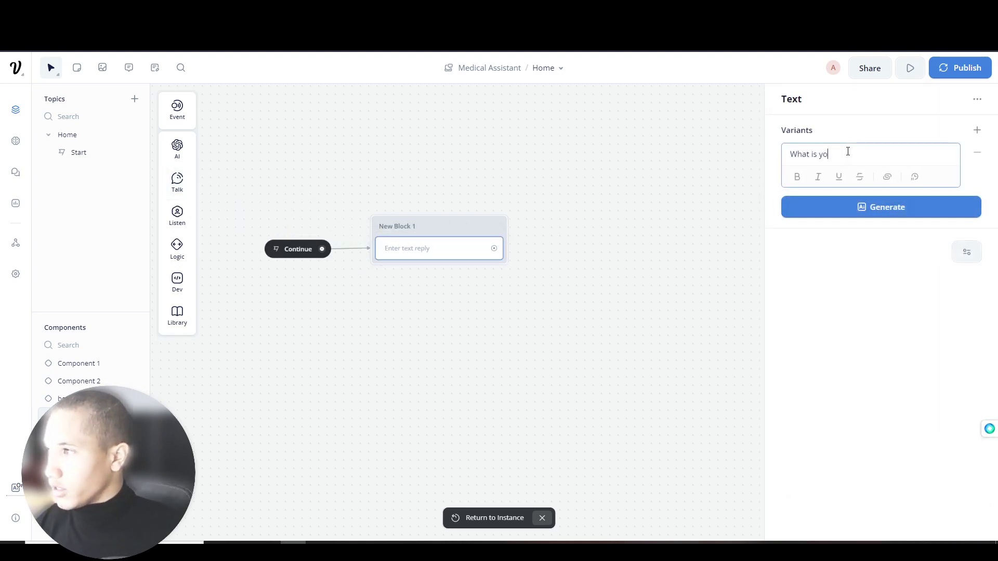
type("ur Email Addres")
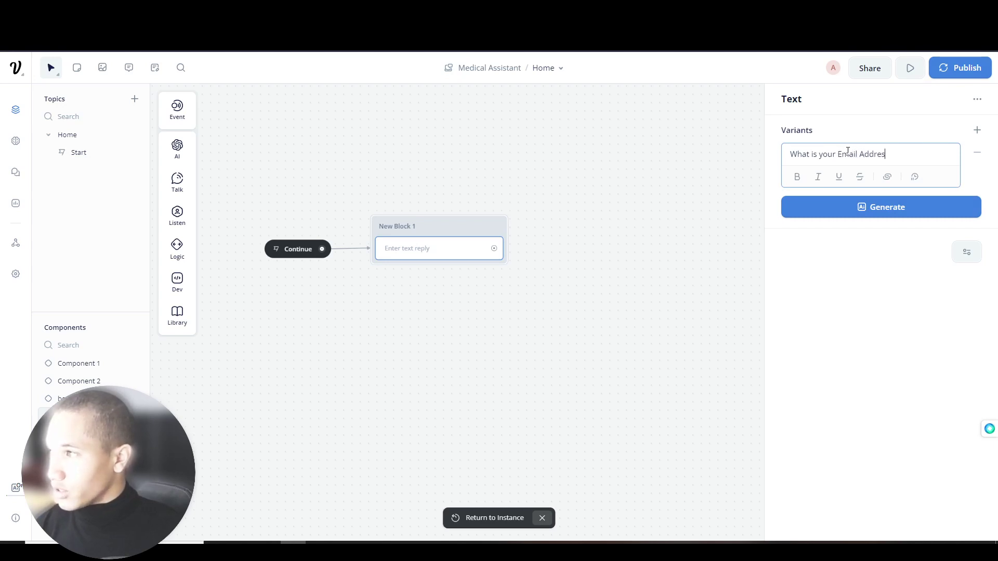
left_click(818, 211)
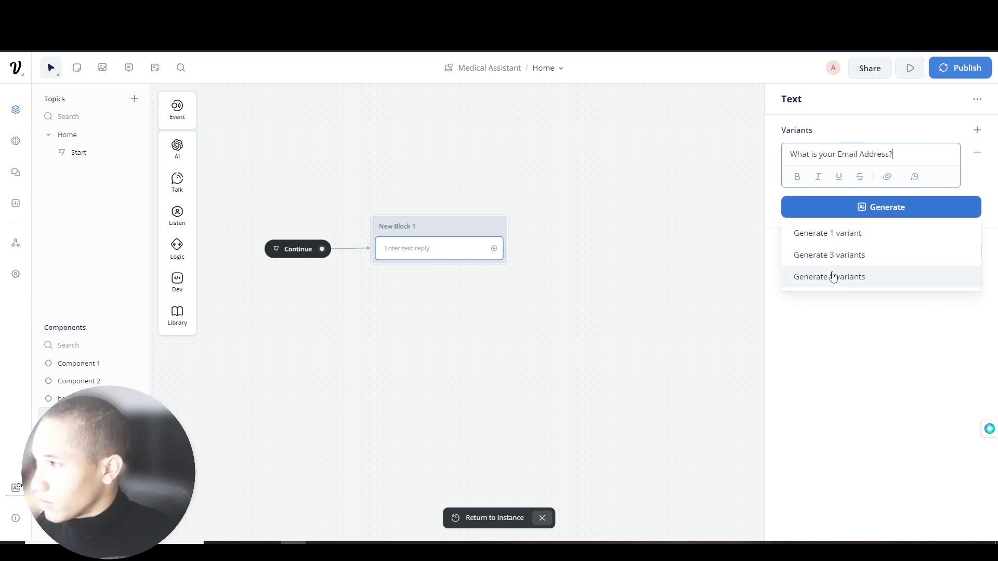
left_click(831, 276)
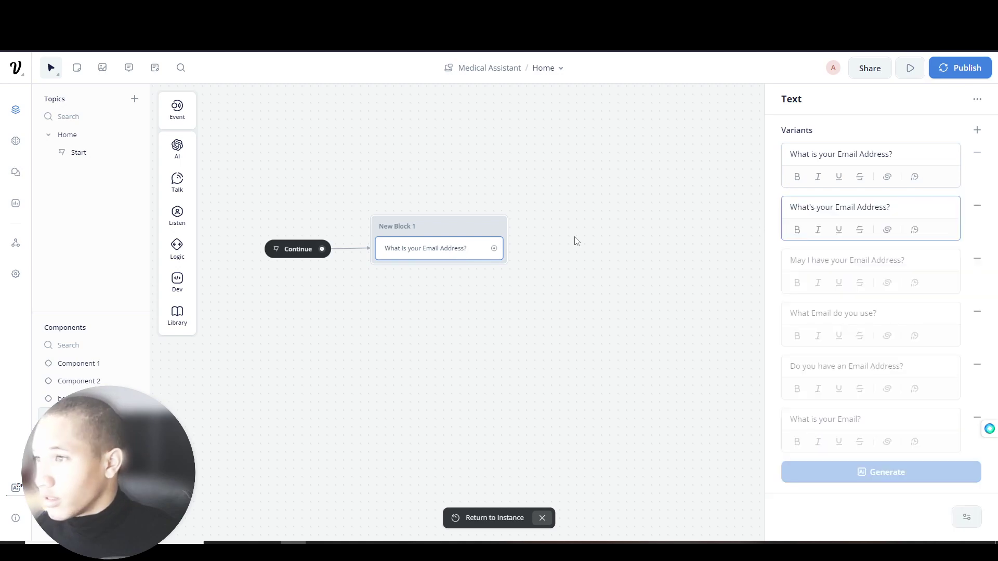
- Add a Capture step that stores the reply in {captureEmail}
mouse_move(175, 192)
mouse_move(177, 214)
left_click_drag(229, 253, 440, 270)
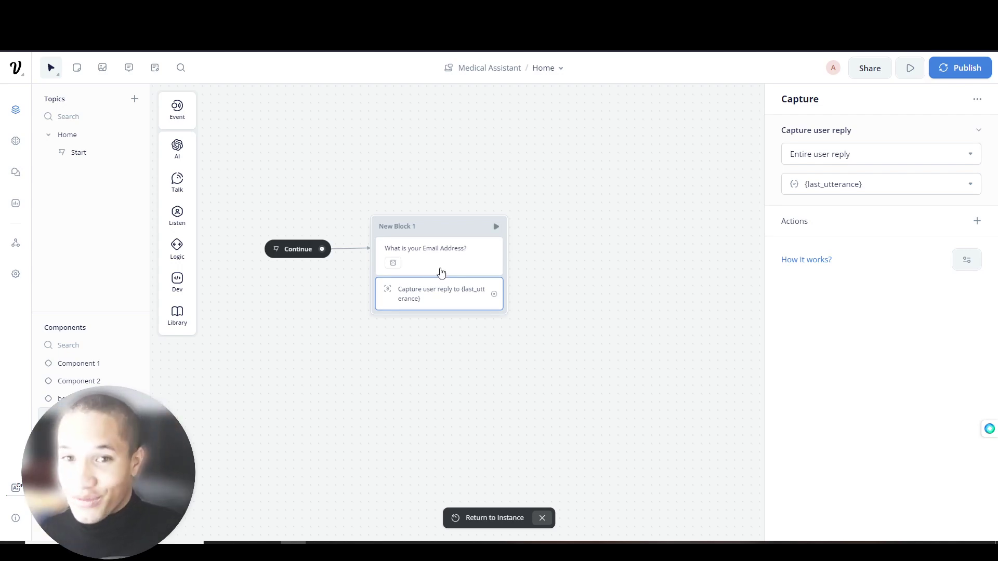
left_click(866, 185)
double_click(854, 183)
key("BackSpace")
key("BackSpace")
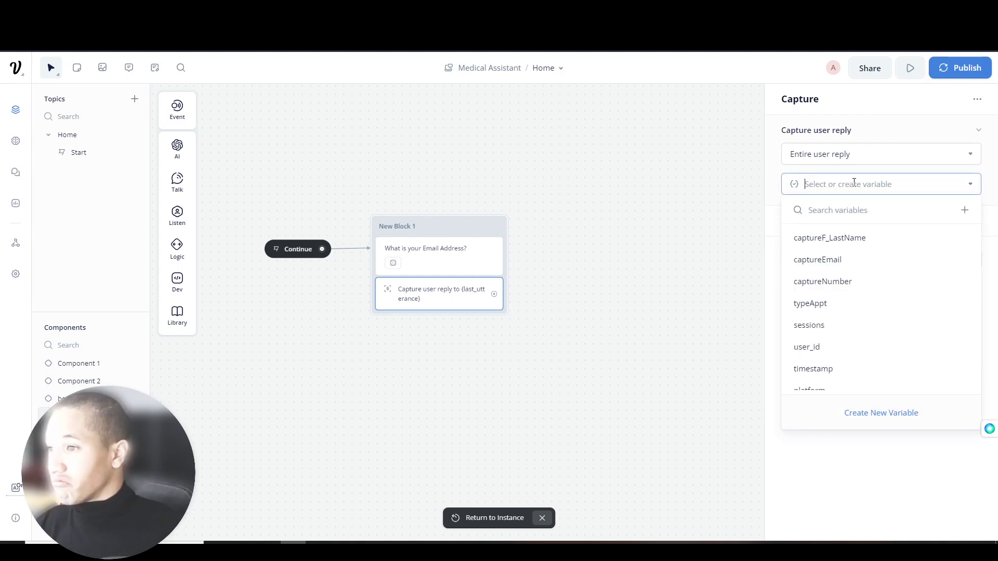
left_click(827, 262)
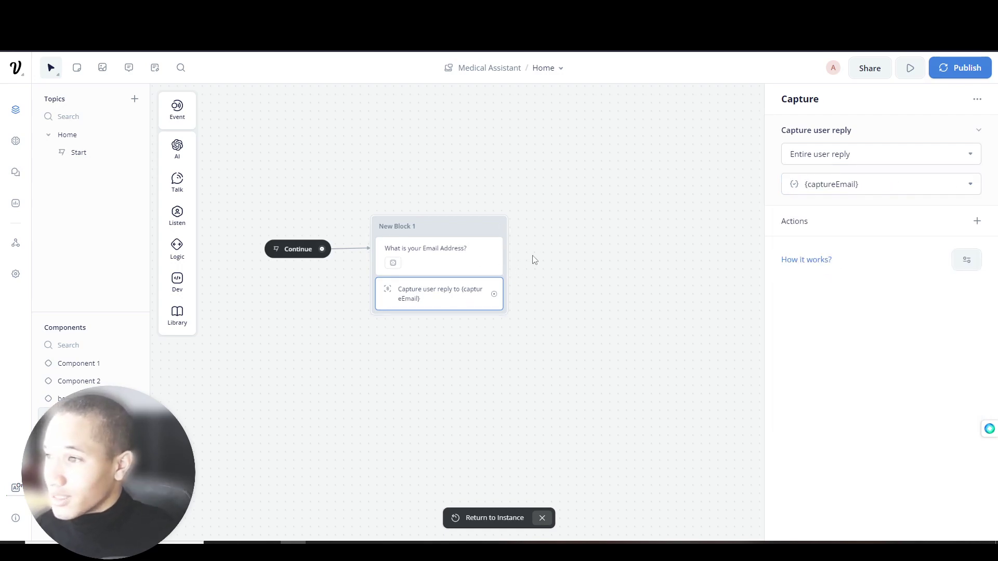
left_click(390, 226)
- Rename New Block 1 to captureEmail
double_click(390, 226)
type("ca")
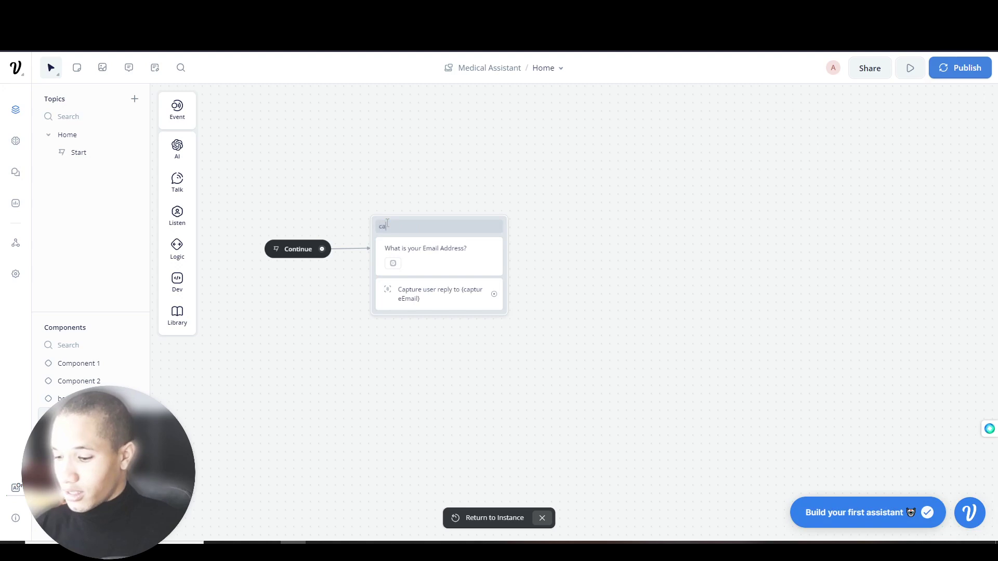
type("ptureEmail")
key("Return")
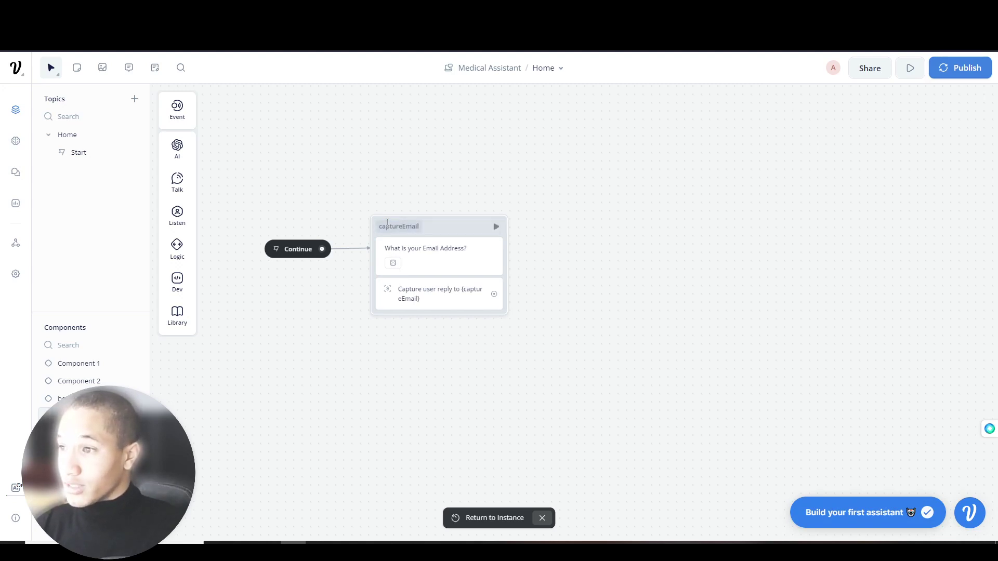
- Connect a new Text block from the capture step and name it captureF_lastname
left_click_drag(370, 299, 413, 256)
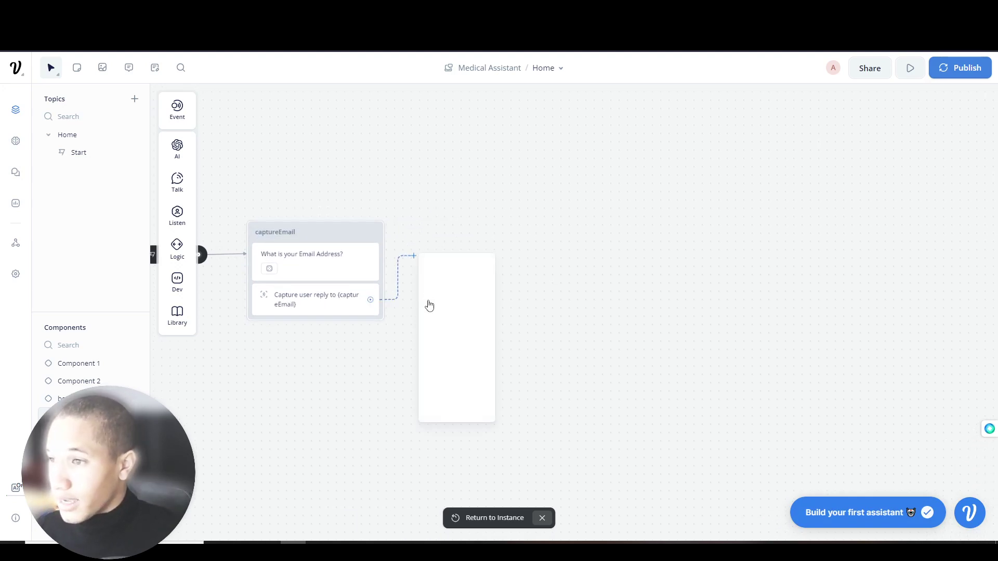
mouse_move(461, 270)
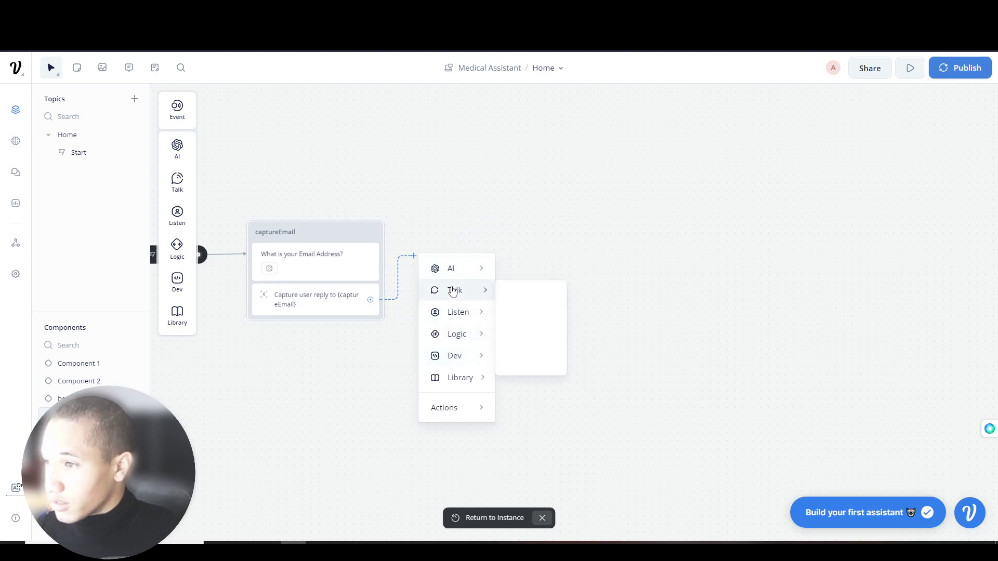
left_click(523, 294)
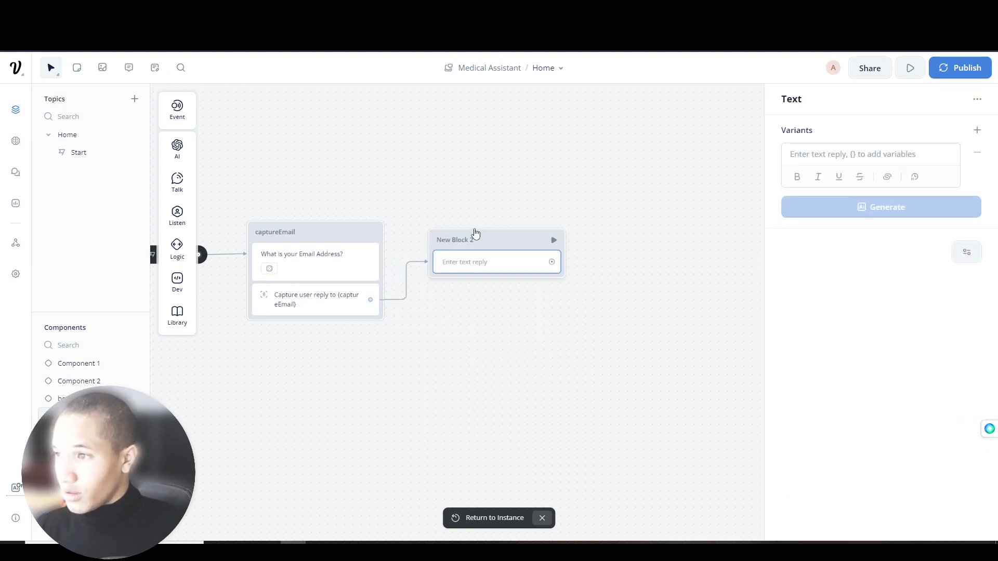
left_click(453, 240)
type("captureF_lastname")
- Write the first and last name question and generate alternative phrasings
left_click(479, 268)
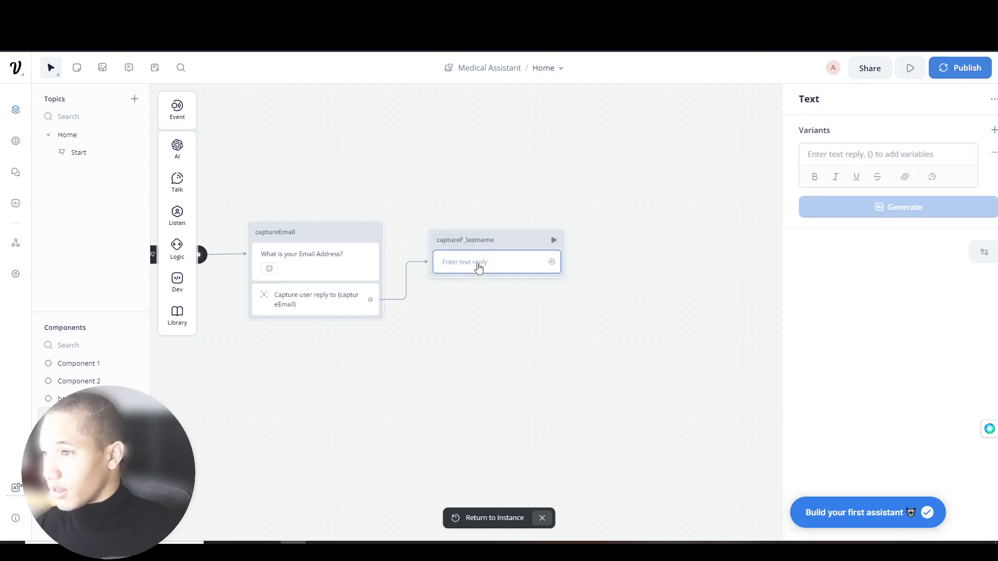
left_click(836, 161)
type("What is your First and Last Name")
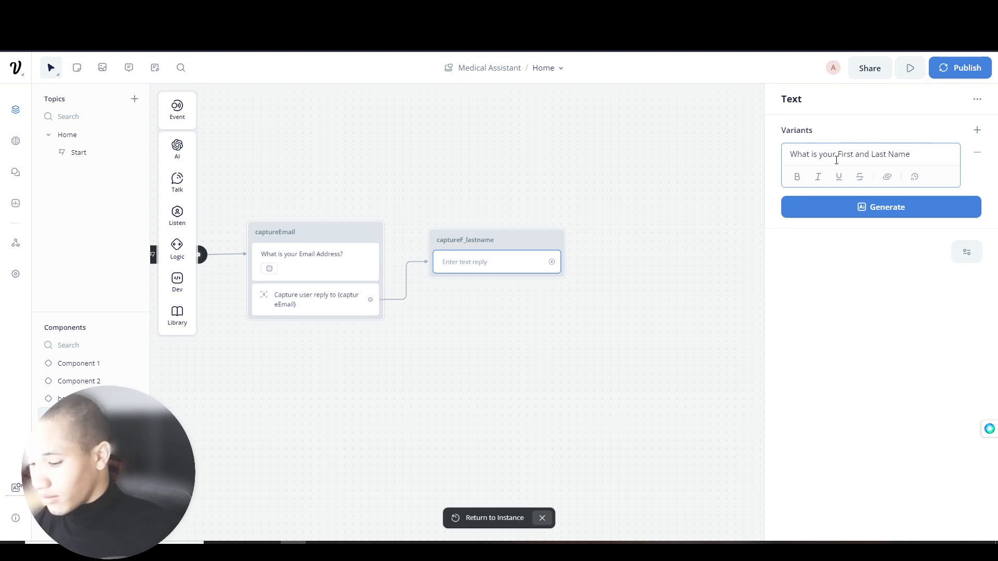
left_click(833, 206)
left_click(867, 275)
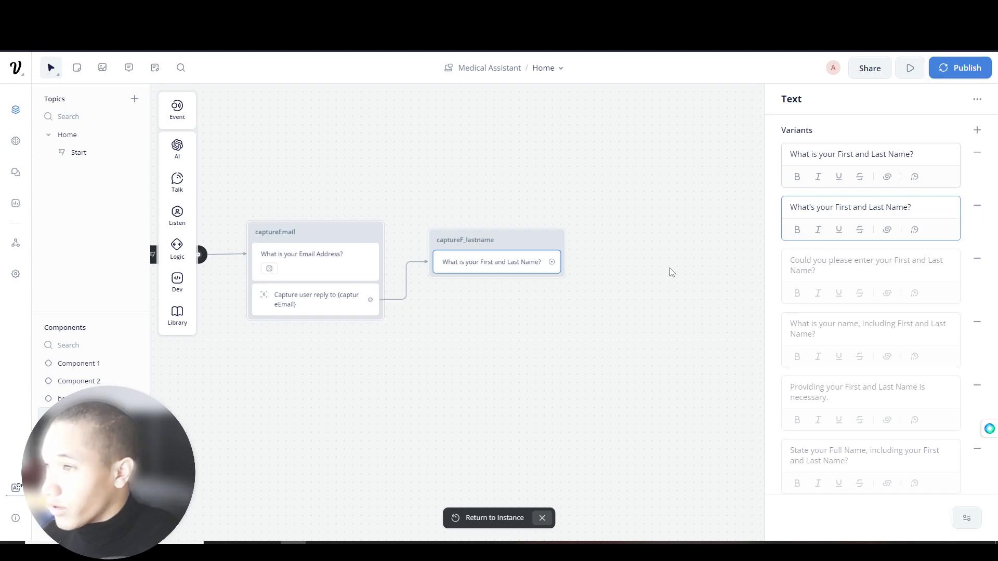
left_click(670, 272)
- Add a Capture step saving the reply as captureF_LastName, then draw a new connection
mouse_move(183, 182)
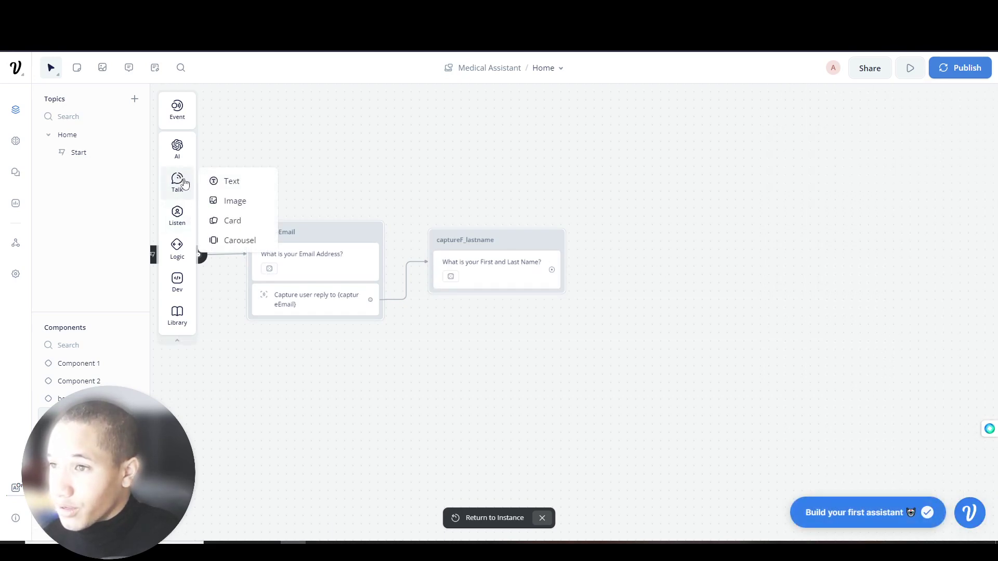
mouse_move(177, 216)
left_click_drag(232, 253, 483, 297)
left_click(980, 160)
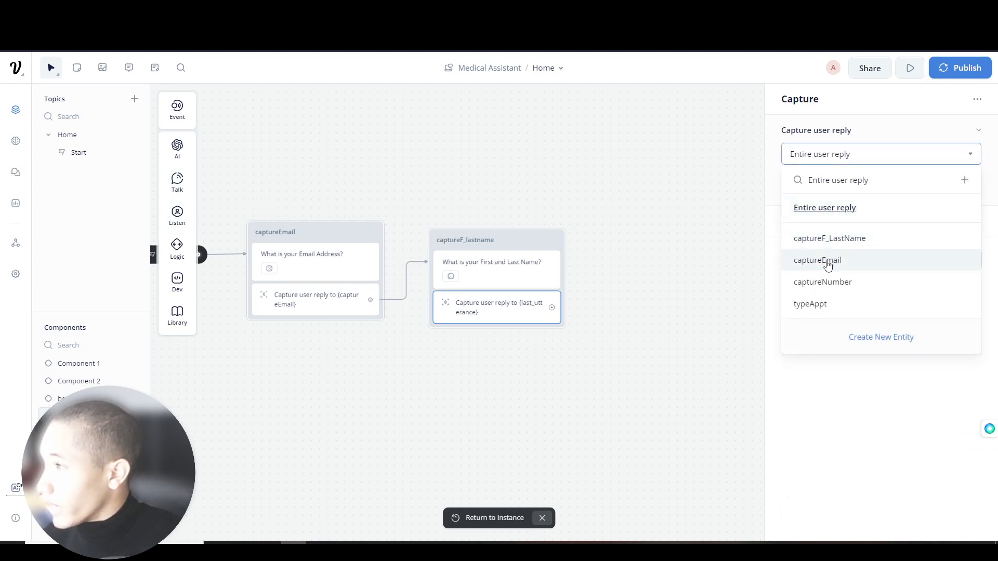
left_click(856, 238)
left_click_drag(629, 202, 490, 212)
left_click_drag(394, 314, 451, 230)
- Create a new Text block and rename it captureInquiry
mouse_move(499, 273)
left_click(568, 272)
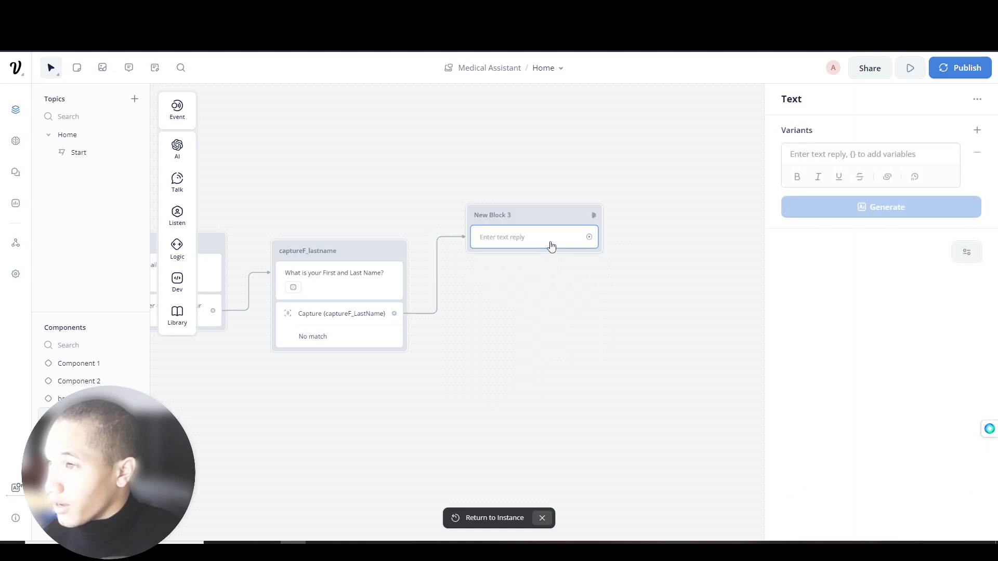
left_click(514, 214)
double_click(514, 213)
type("captureInquiry")
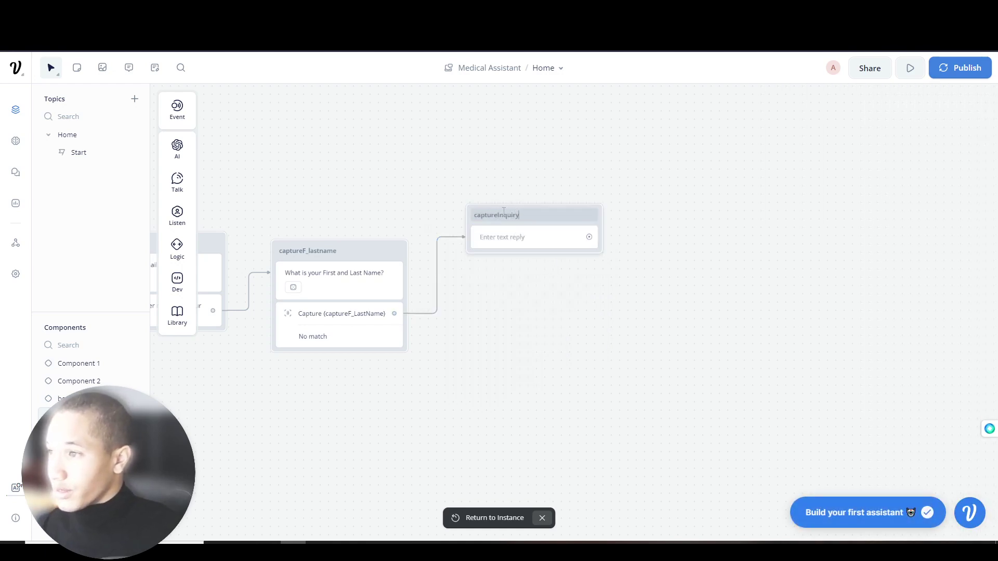
- Write the question 'What is your Inquiry?' and generate five variants
left_click(526, 241)
left_click(801, 161)
type("What is your Inquiry?")
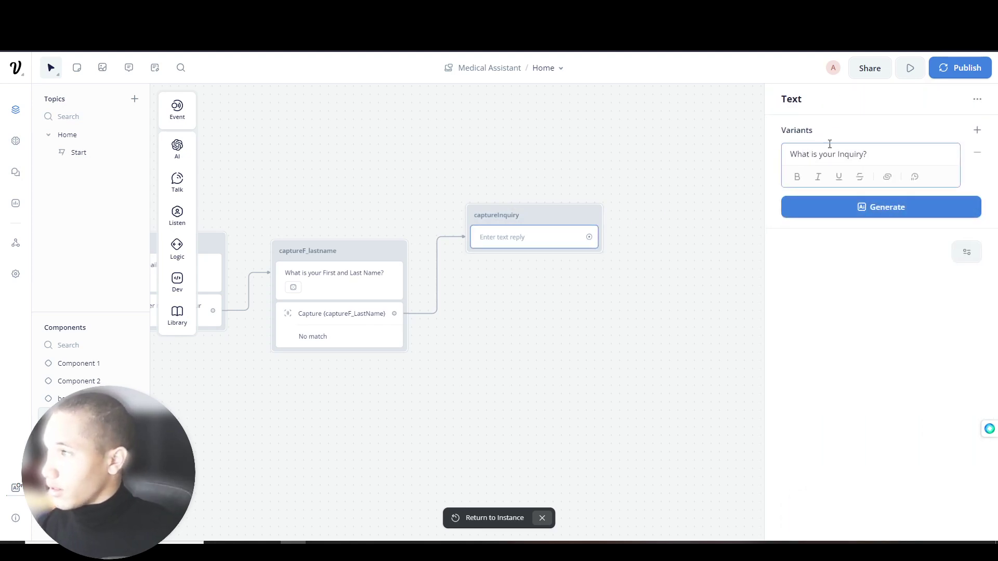
left_click(873, 209)
left_click(863, 276)
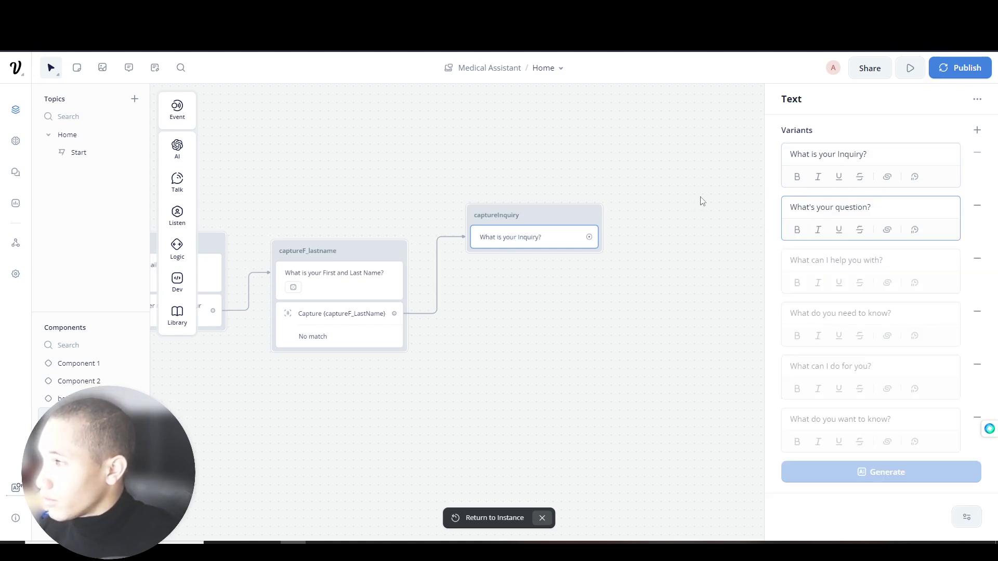
- Add a Capture step keeping the entire reply and storing it in {captureInquiry}
left_click_drag(640, 197, 528, 211)
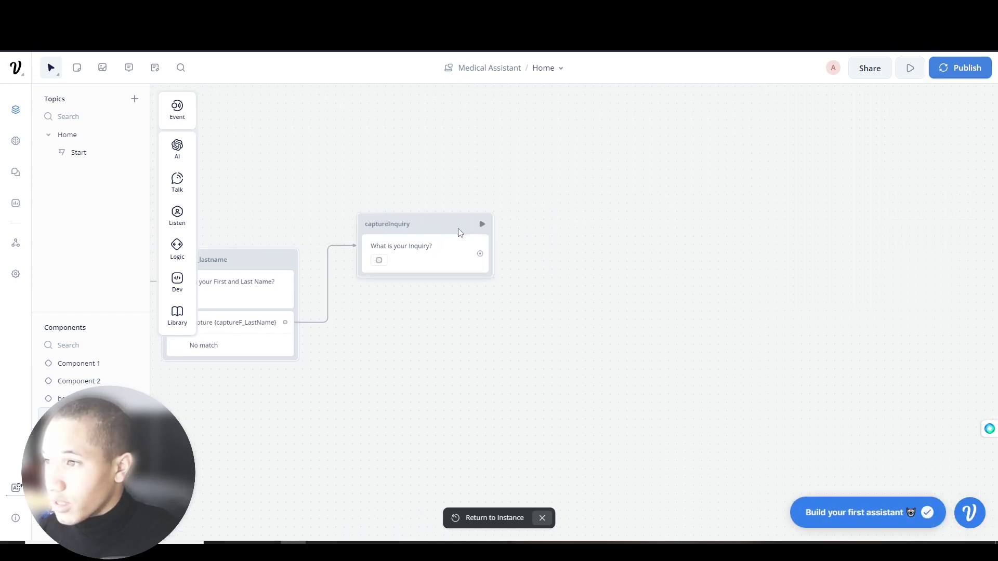
mouse_move(178, 214)
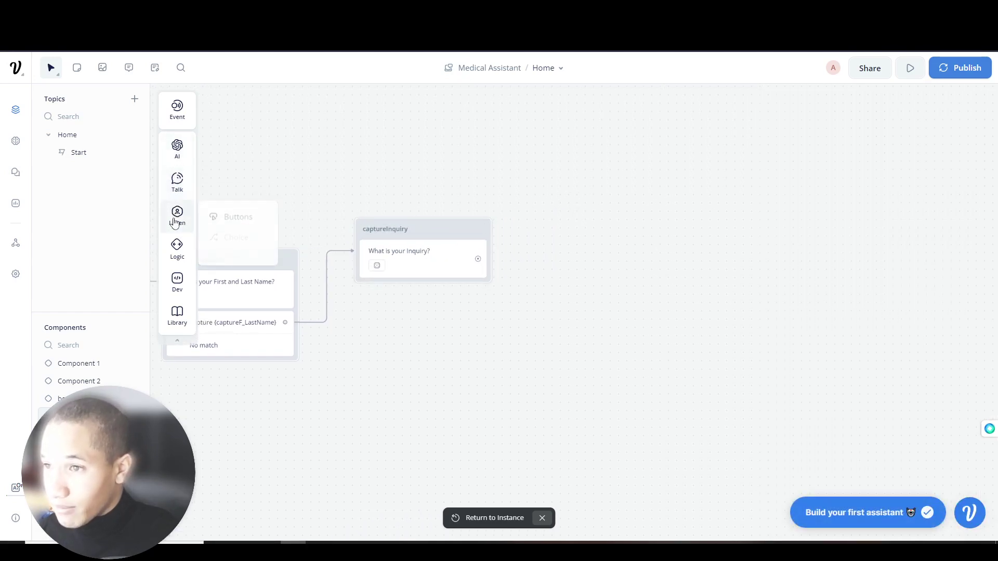
left_click_drag(237, 253, 425, 284)
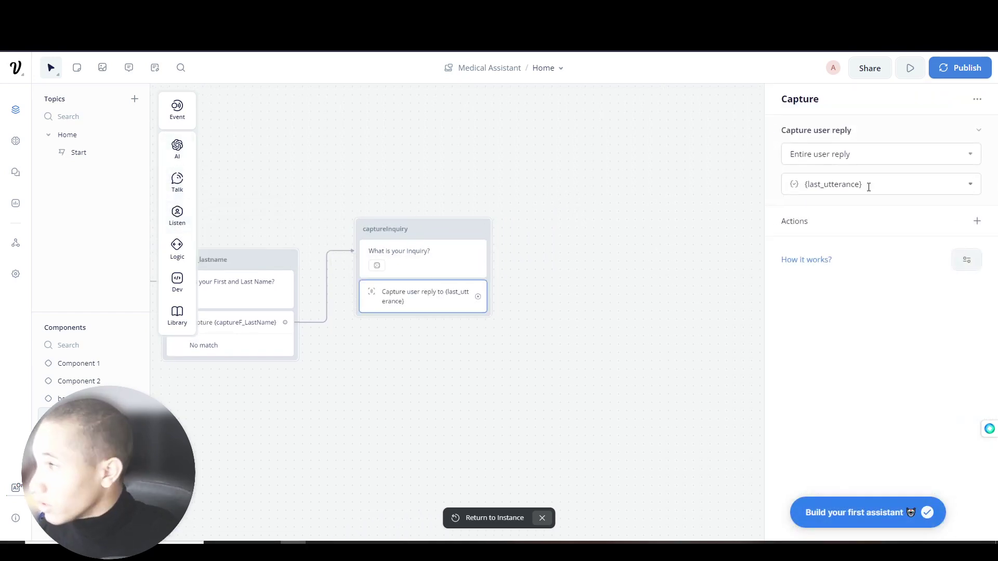
left_click(970, 157)
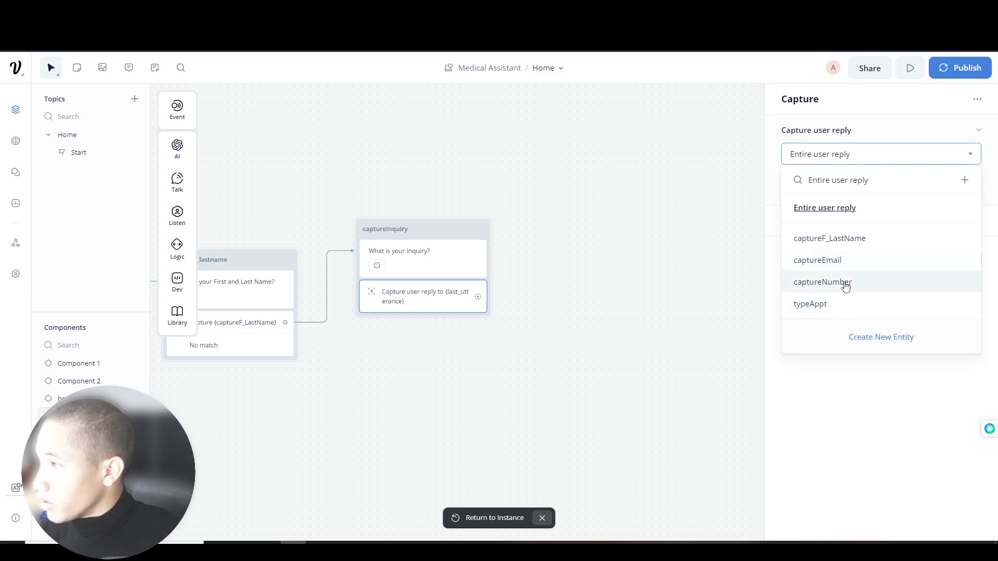
left_click(778, 361)
left_click(954, 193)
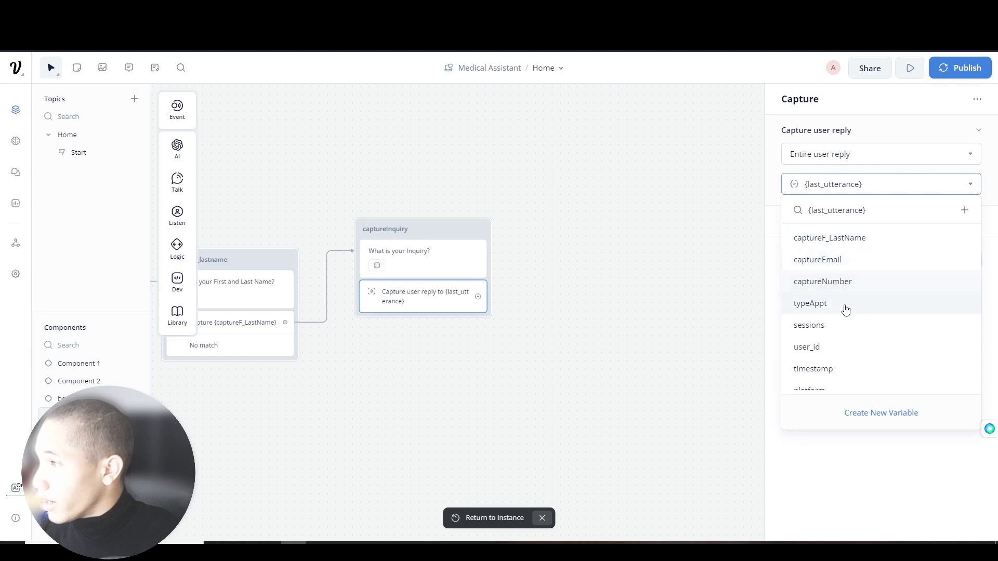
scroll(835, 357, "down", 2)
scroll(835, 364, "down", 3)
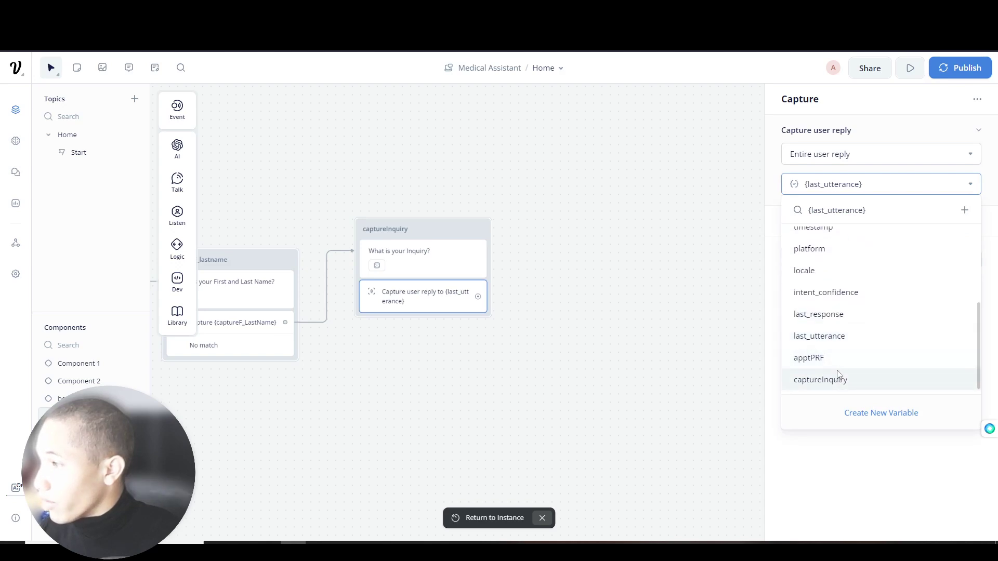
left_click(836, 377)
- Connect a new block after the capture step, then delete New Block 4
left_click_drag(529, 256, 501, 254)
left_click_drag(455, 299, 528, 216)
mouse_move(573, 230)
mouse_move(583, 249)
left_click(650, 256)
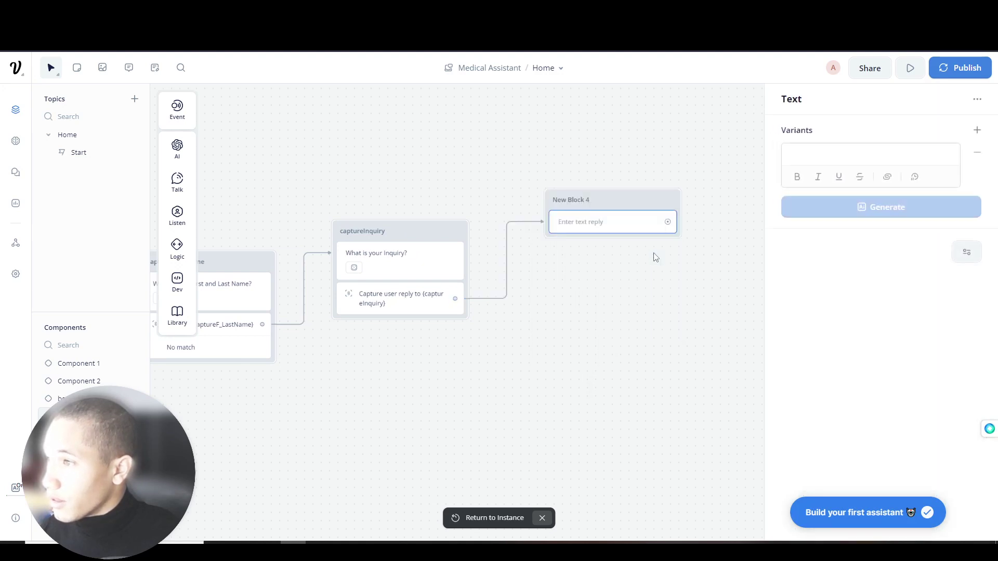
left_click(616, 208)
right_click(574, 213)
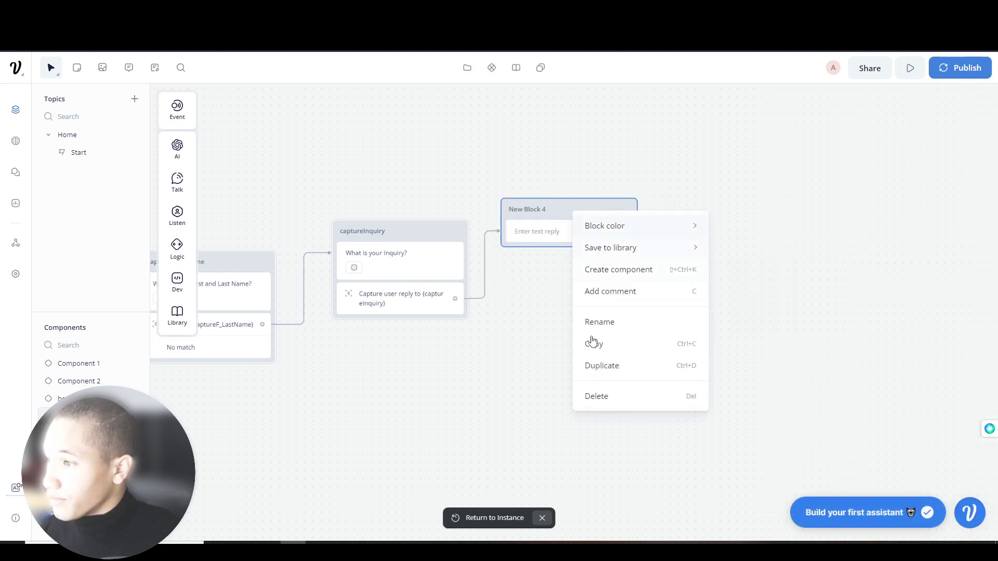
left_click(590, 394)
- Add an API step in a new block linked after captureInquiry
mouse_move(177, 284)
left_click_drag(223, 279, 683, 237)
left_click_drag(455, 298, 552, 230)
left_click(552, 231)
- Copy the webhook URL from Zapier's Catch Hook trigger step
left_click_drag(623, 196, 646, 171)
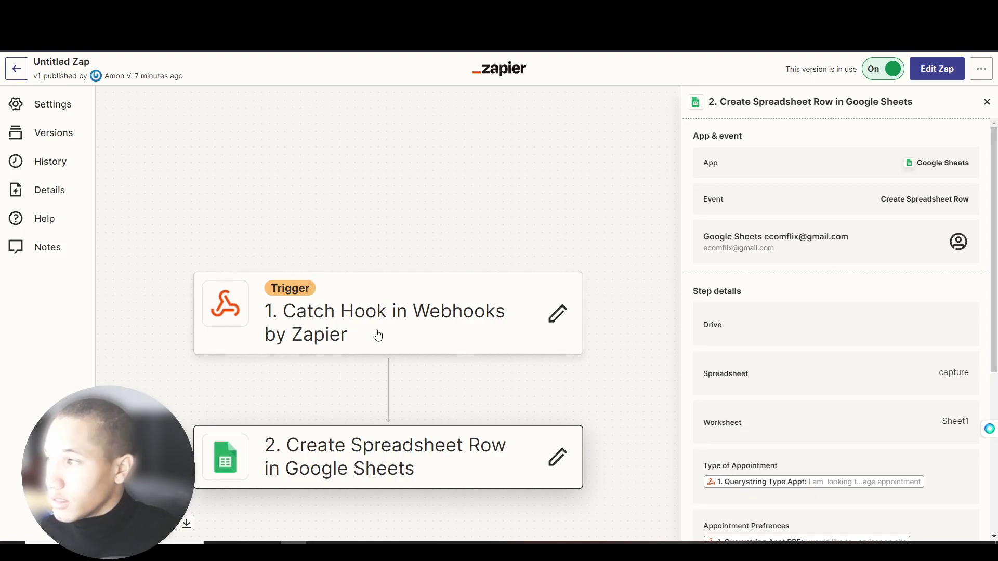
left_click(378, 335)
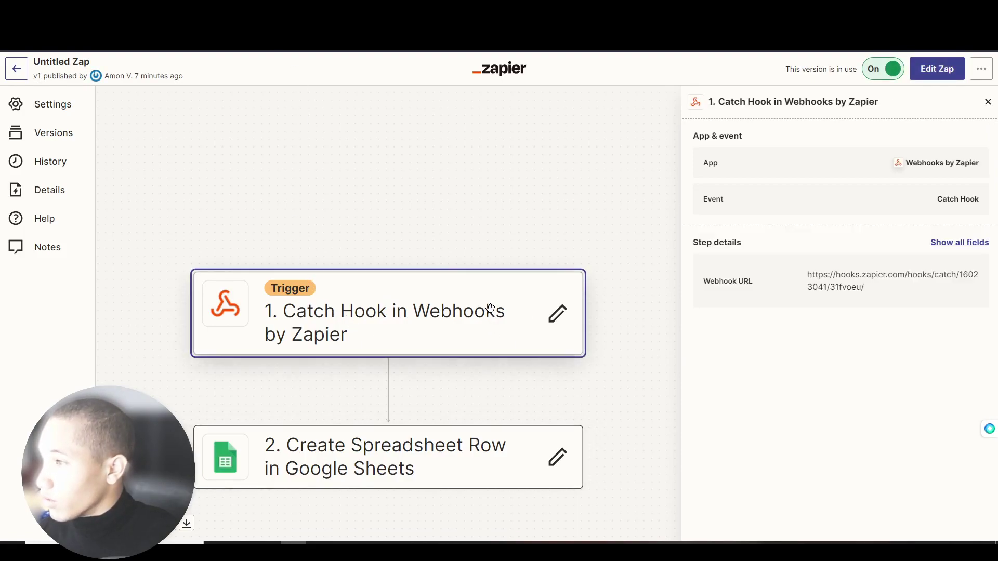
triple_click(809, 286)
key("ctrl+c")
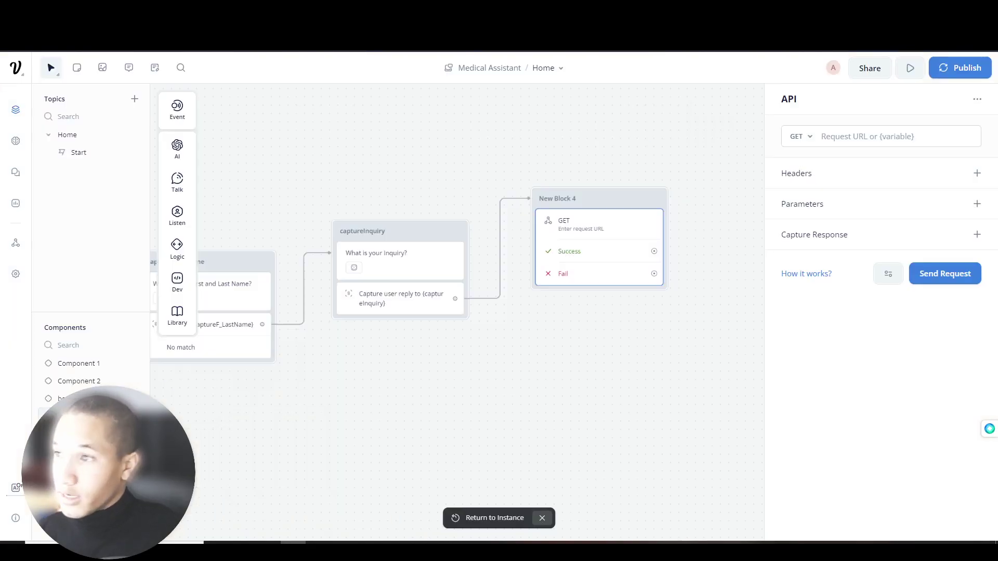
- Paste the webhook as the request URL and add parameter captureEmail = {captureEmail}
left_click(855, 136)
key("ctrl+v")
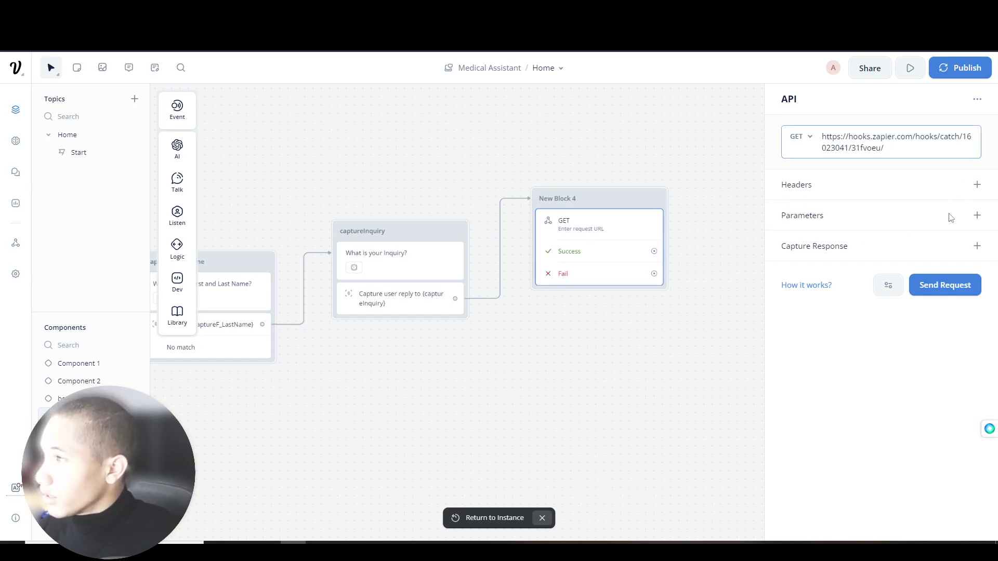
left_click(977, 215)
left_click(864, 242)
type("capture")
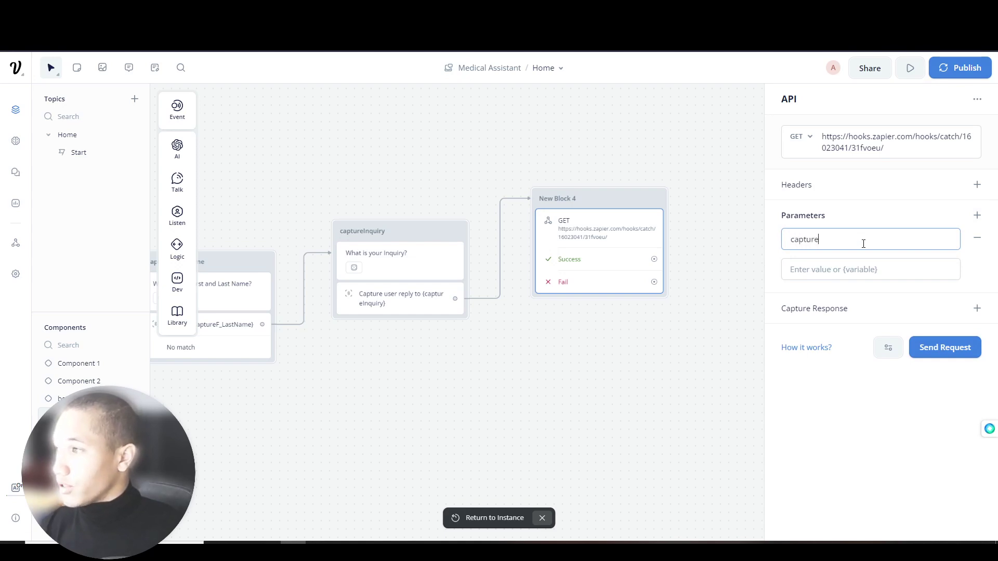
type("Email")
key("Tab")
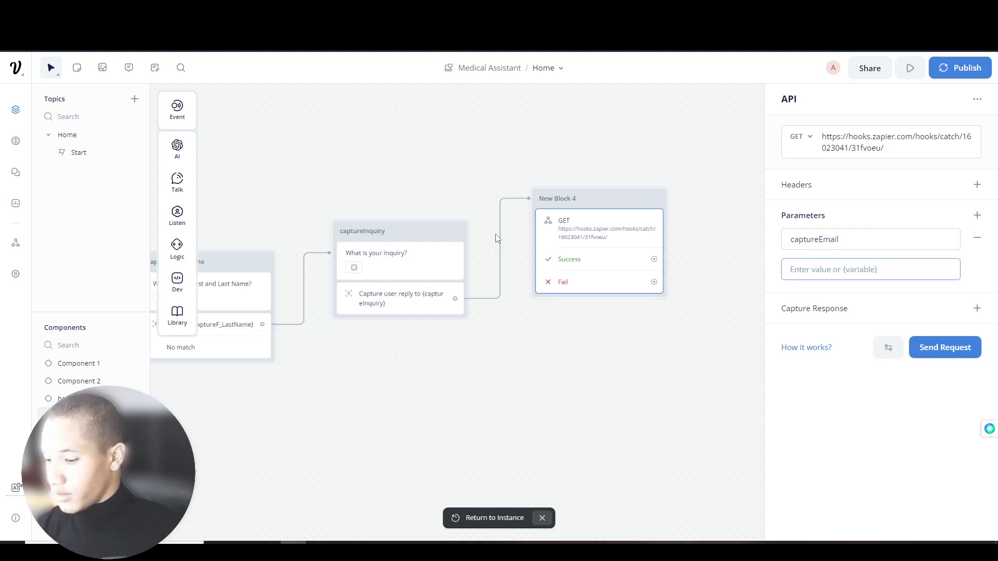
type("{capture")
key("Return")
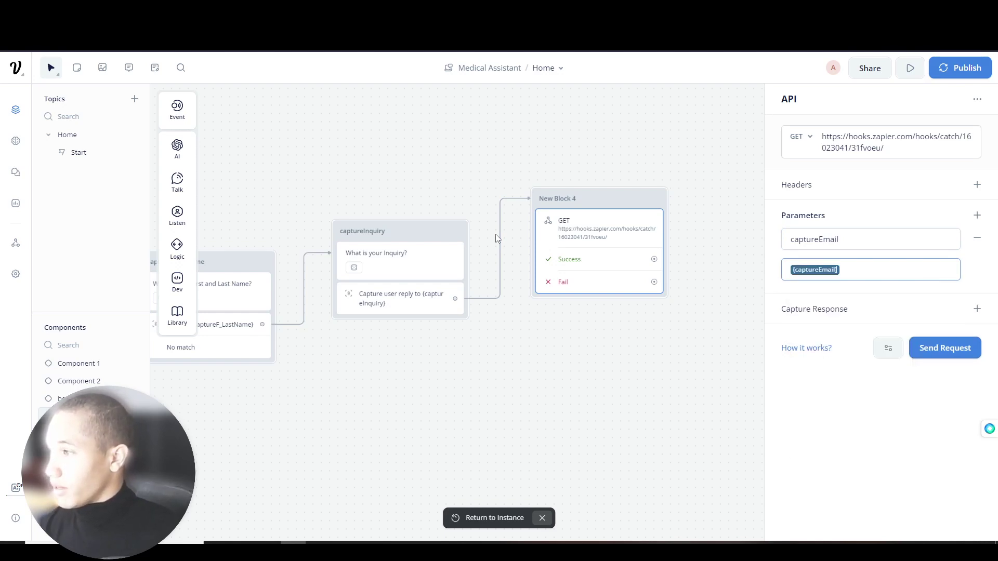
- Add parameter captureF_lastname mapped to the {captureF_LastName} variable
left_click(977, 215)
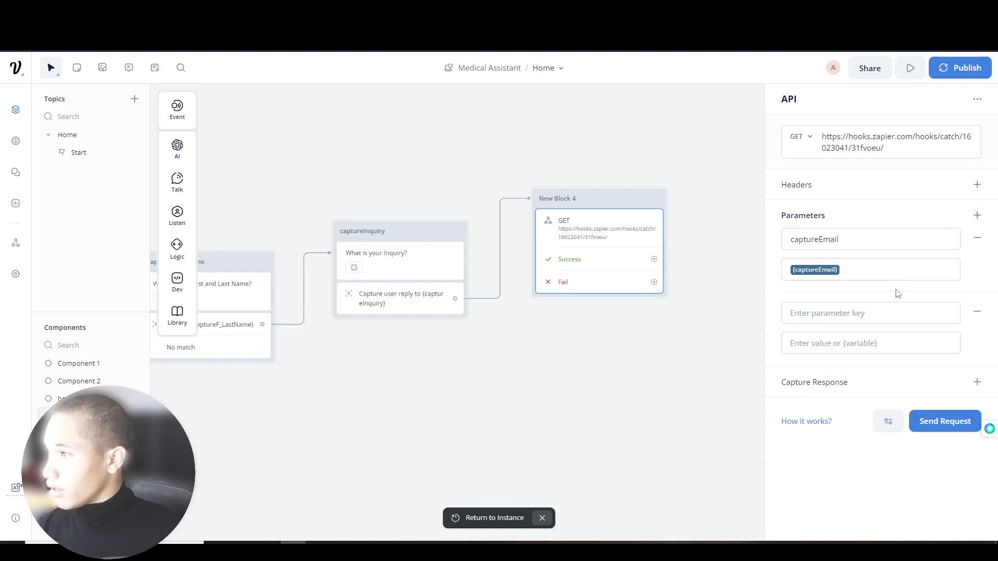
left_click(871, 321)
left_click_drag(590, 182, 837, 172)
scroll(644, 227, "down", 3)
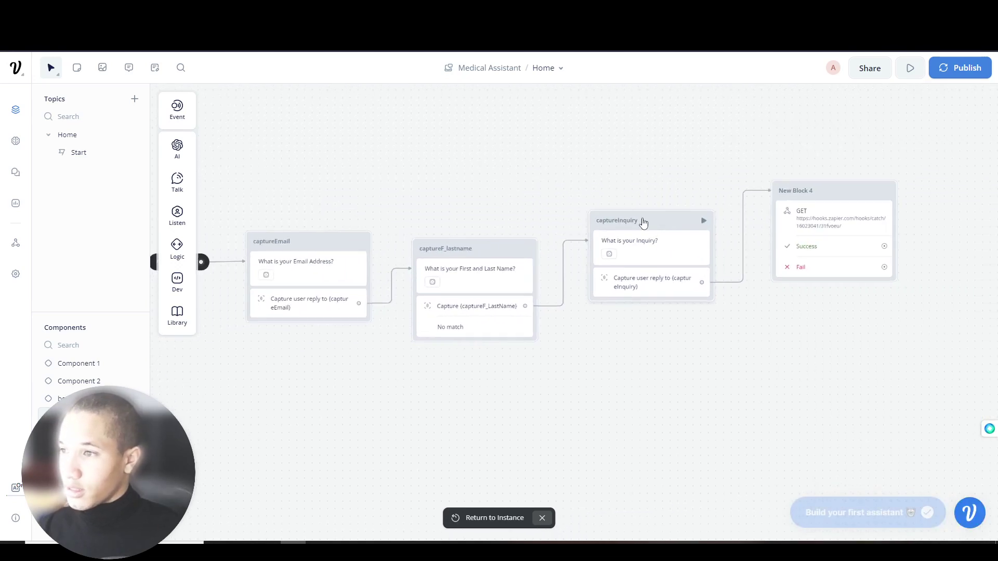
scroll(592, 197, "right", 3)
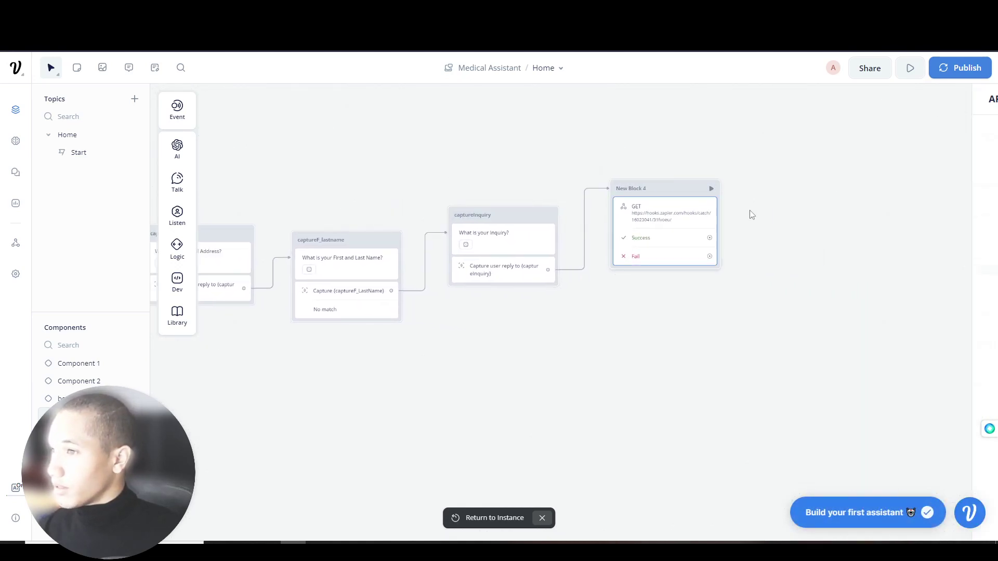
left_click(697, 200)
left_click(836, 306)
type("capture")
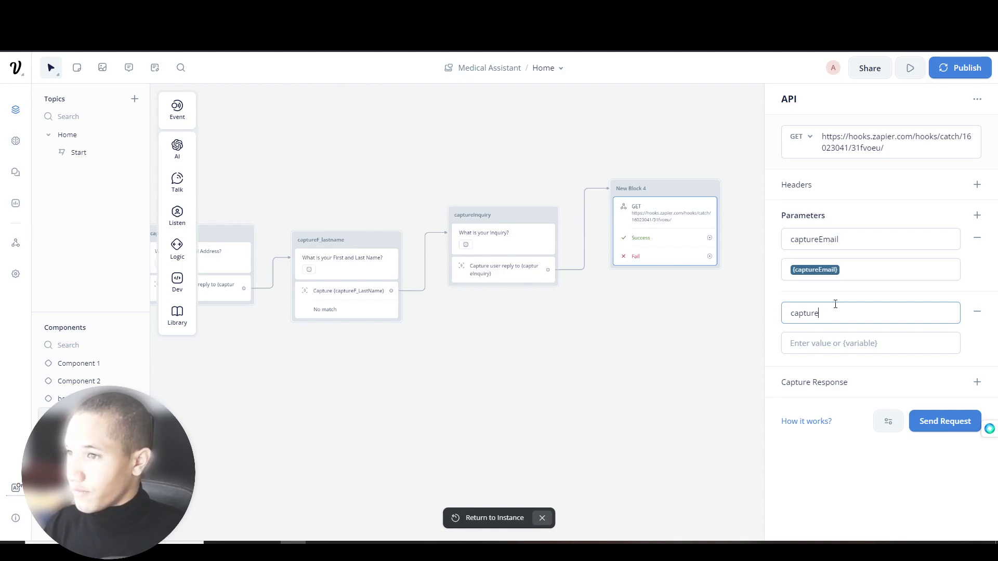
type("F_lastname")
key("Tab")
type("{Capture")
key("BackSpace")
key("BackSpace")
key("BackSpace")
key("BackSpace")
key("BackSpace")
key("BackSpace")
key("BackSpace")
key("BackSpace")
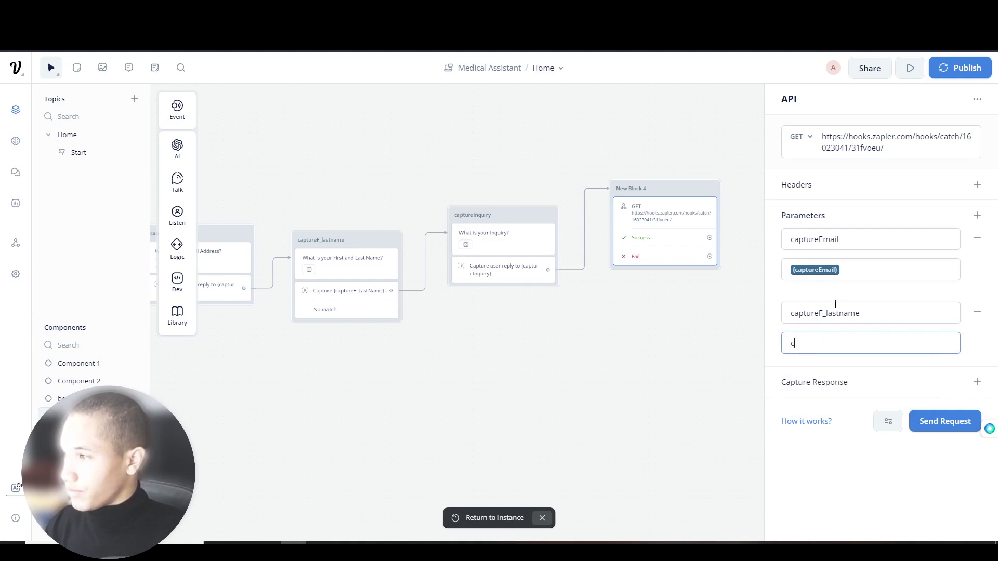
type("{capture")
key("Down")
key("Return")
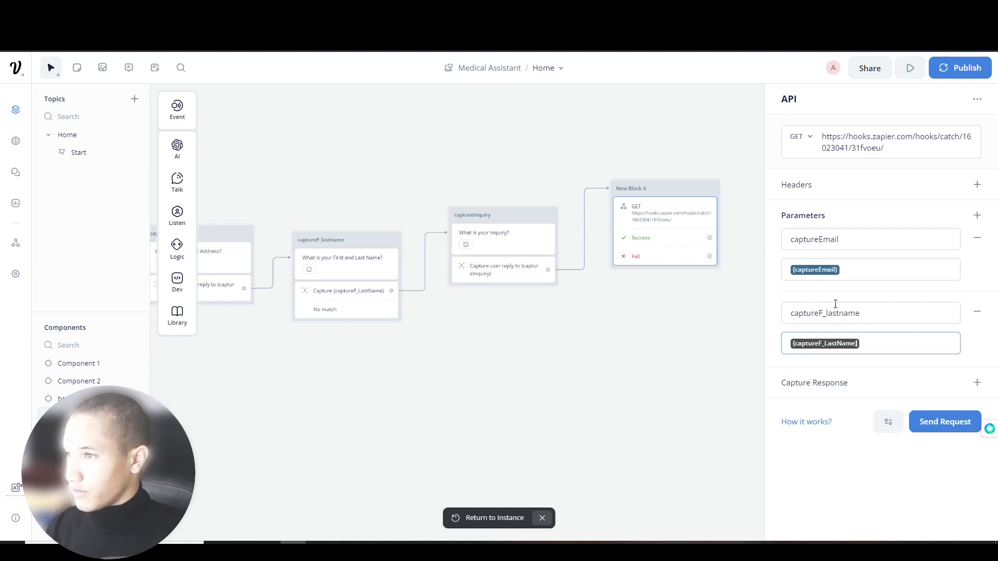
- Add parameter captureInquiry mapped to the {captureInquiry} variable
left_click(977, 184)
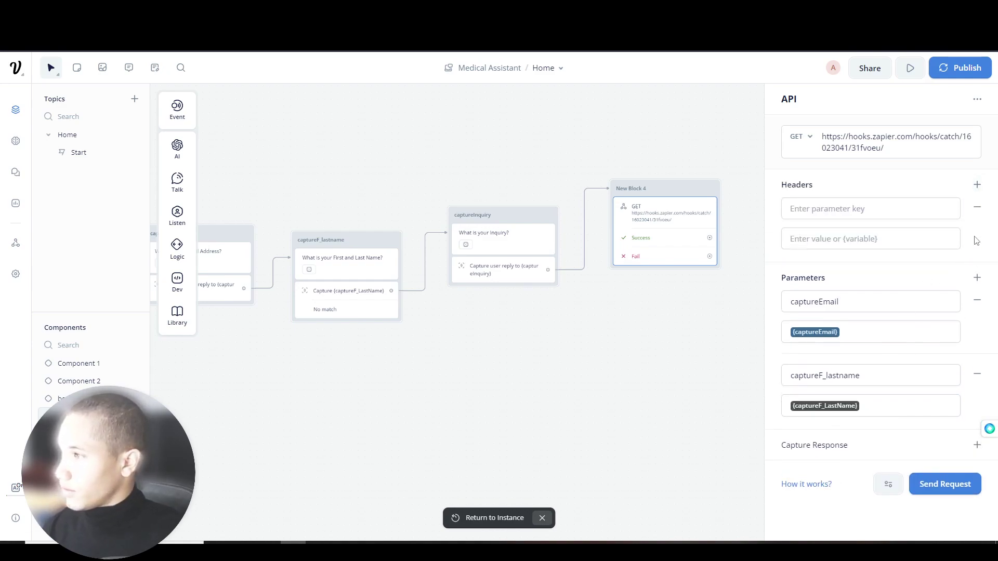
left_click(977, 206)
left_click(977, 215)
left_click(864, 386)
type("captureInquiry")
key("Tab")
type("{cap")
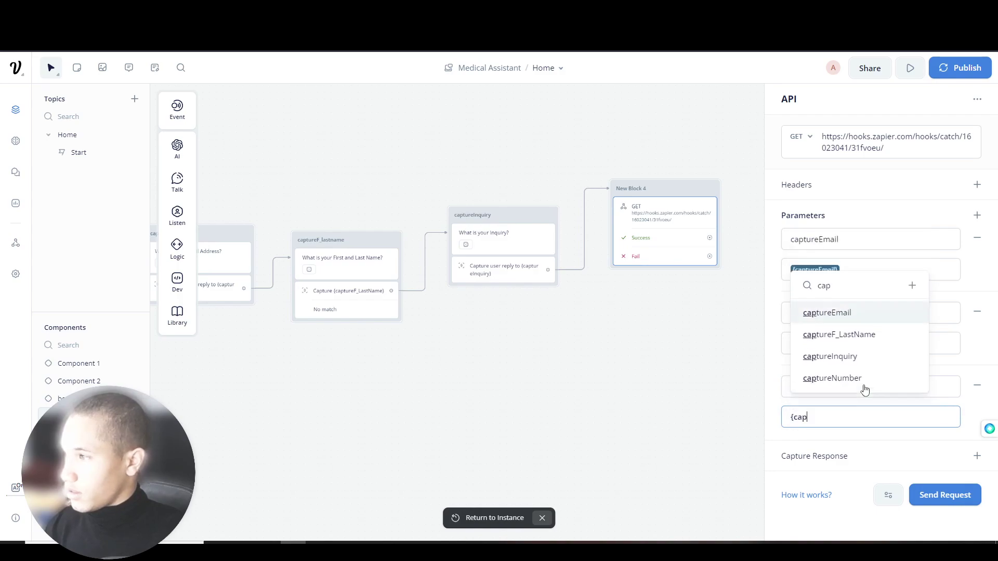
left_click(850, 372)
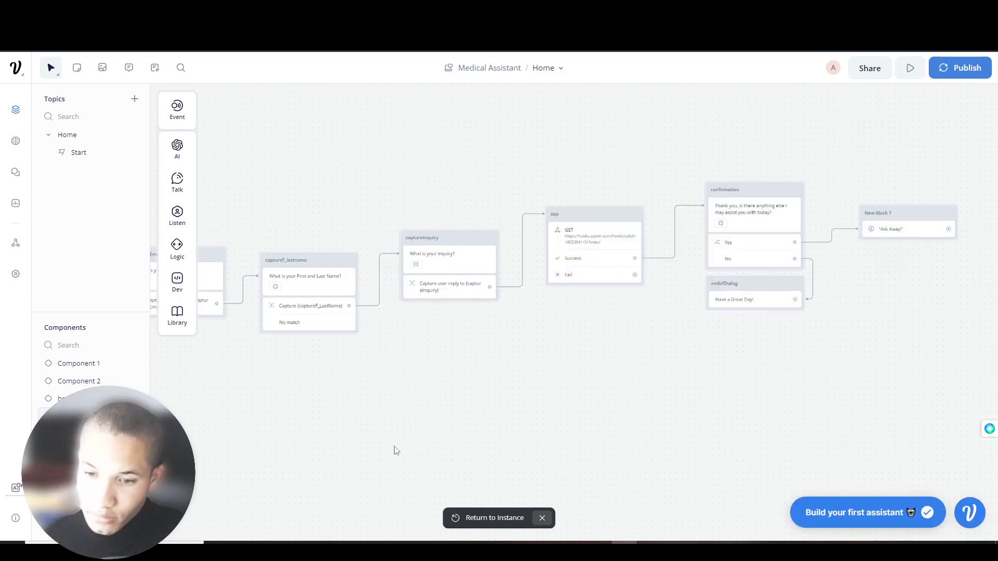
left_click_drag(464, 447, 413, 442)
scroll(464, 384, "up", 1)
left_click_drag(465, 385, 326, 409)
scroll(326, 409, "up", 1)
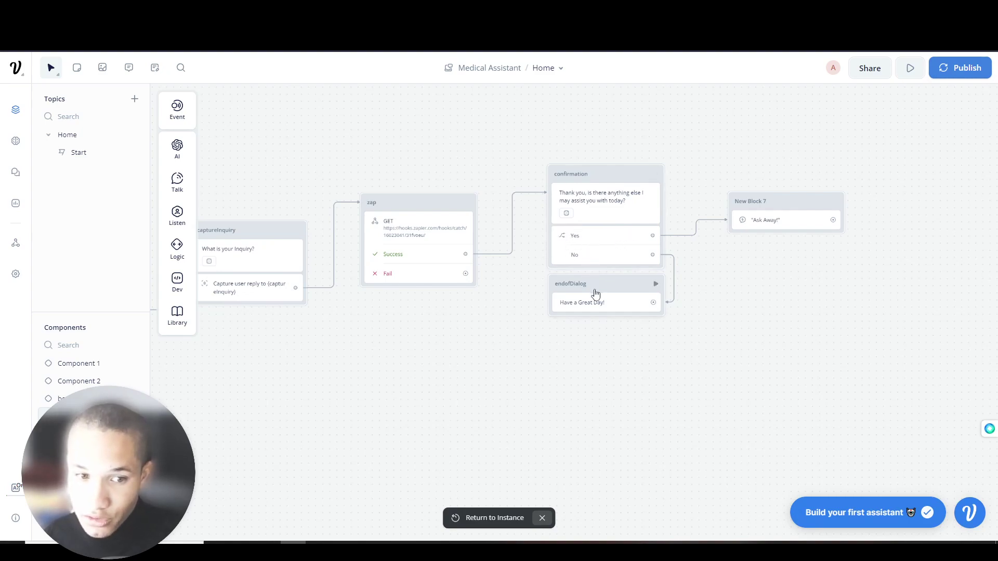
- Set the Ask Away response to use the Knowledge Base, preview it, and open Knowledge Base settings
left_click(778, 217)
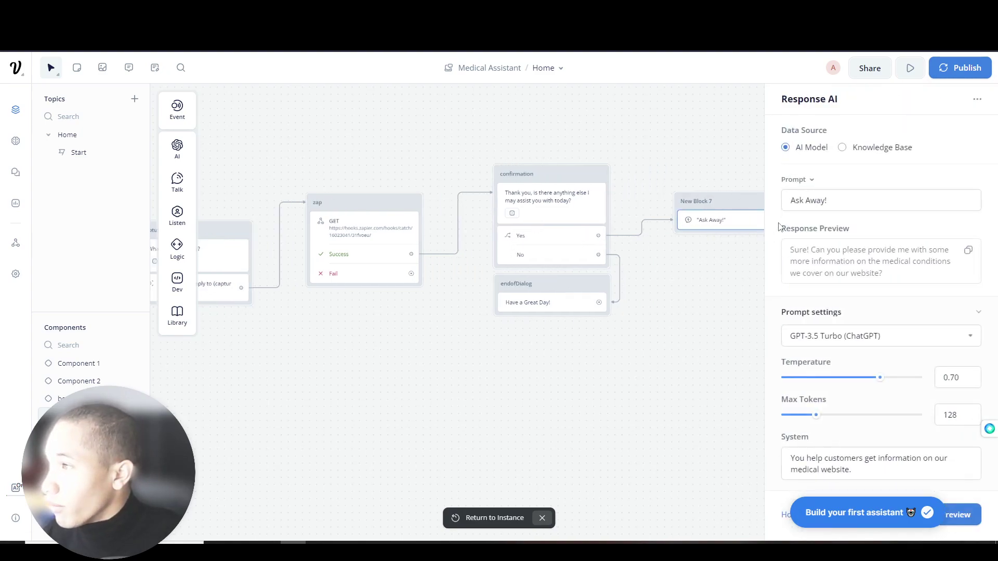
left_click(842, 147)
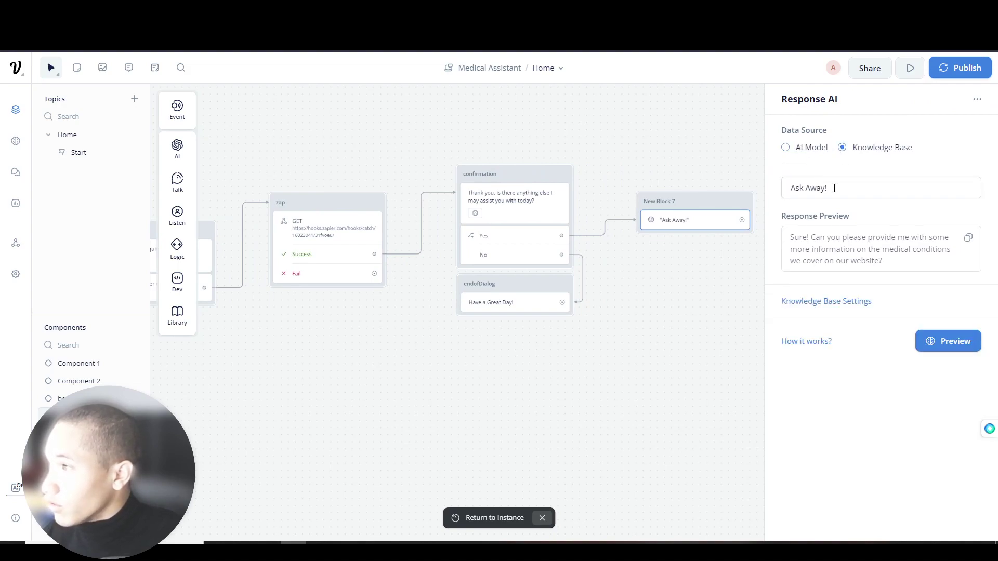
left_click(949, 341)
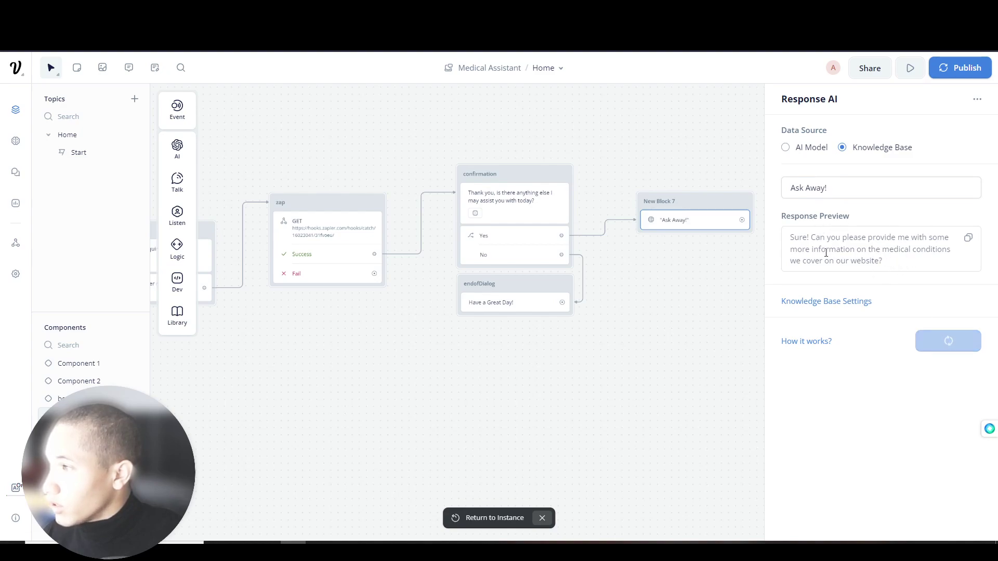
left_click(848, 306)
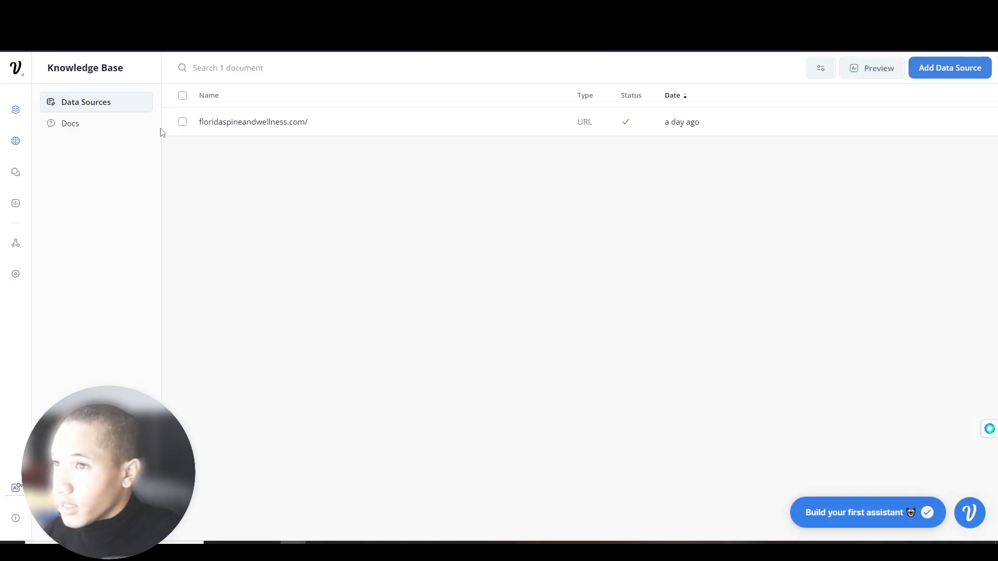
- Review the floridaspineandwellness.com/ source and model settings, then send a Preview test question
left_click(183, 122)
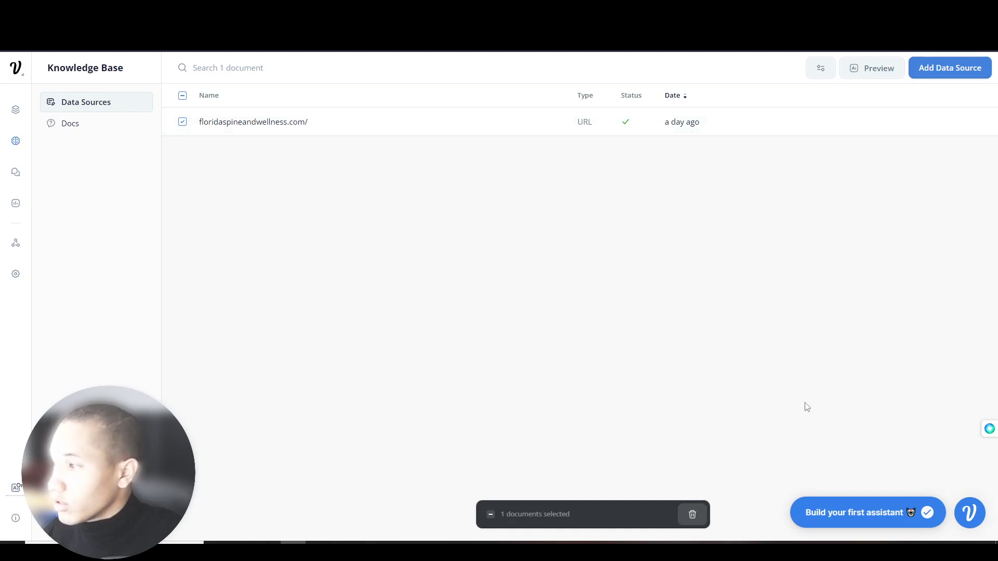
left_click(817, 70)
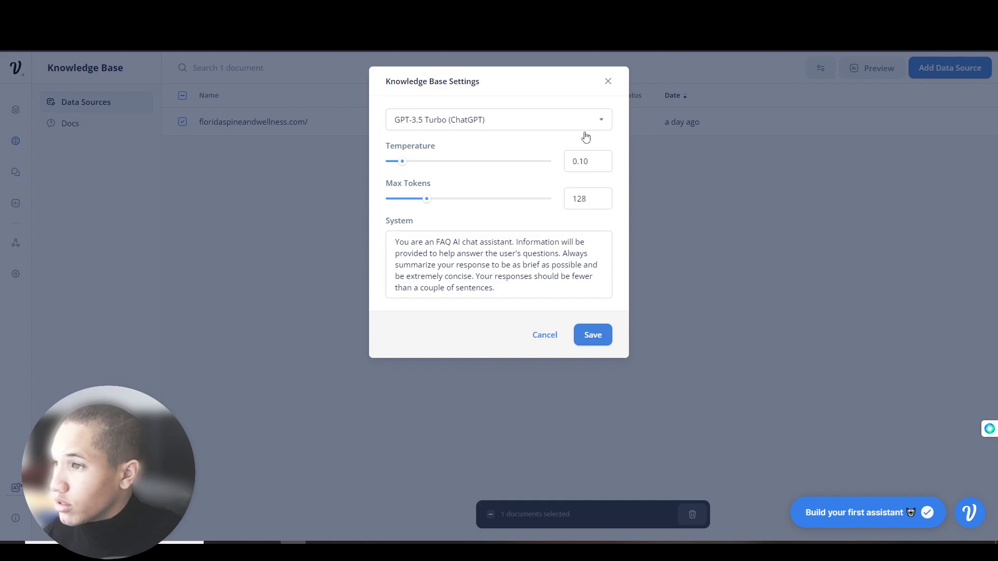
left_click(555, 337)
left_click(850, 68)
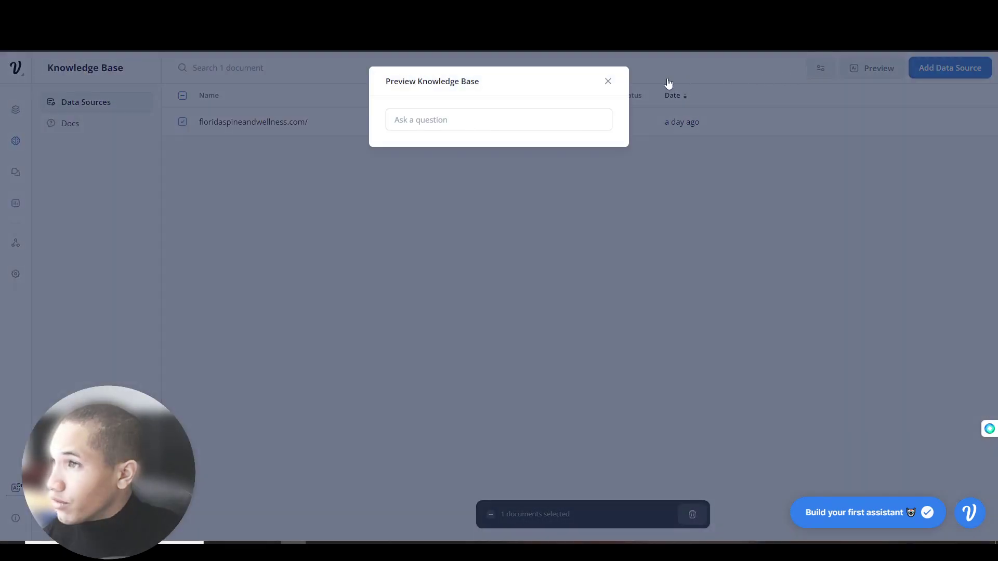
type("What is your business about")
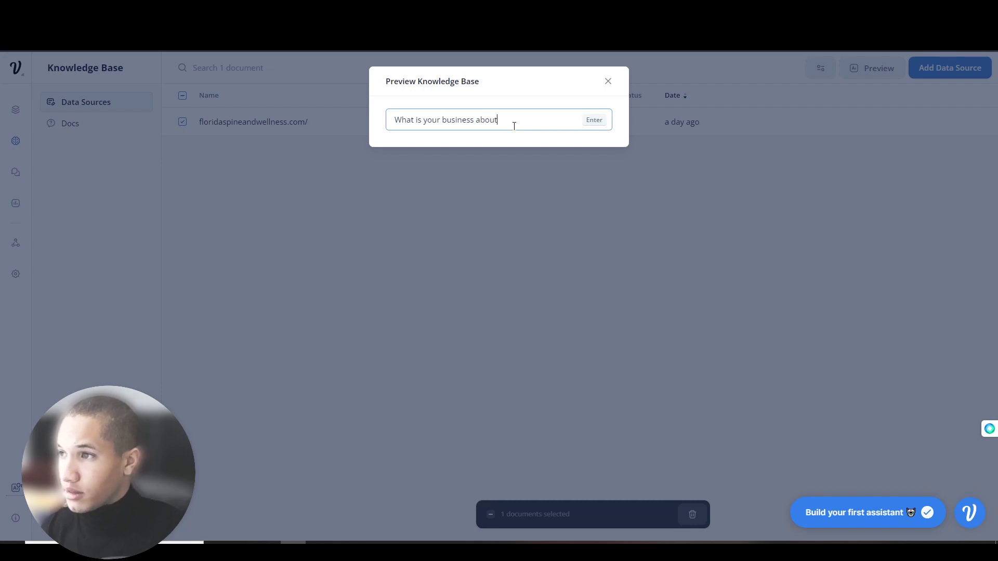
key("Return")
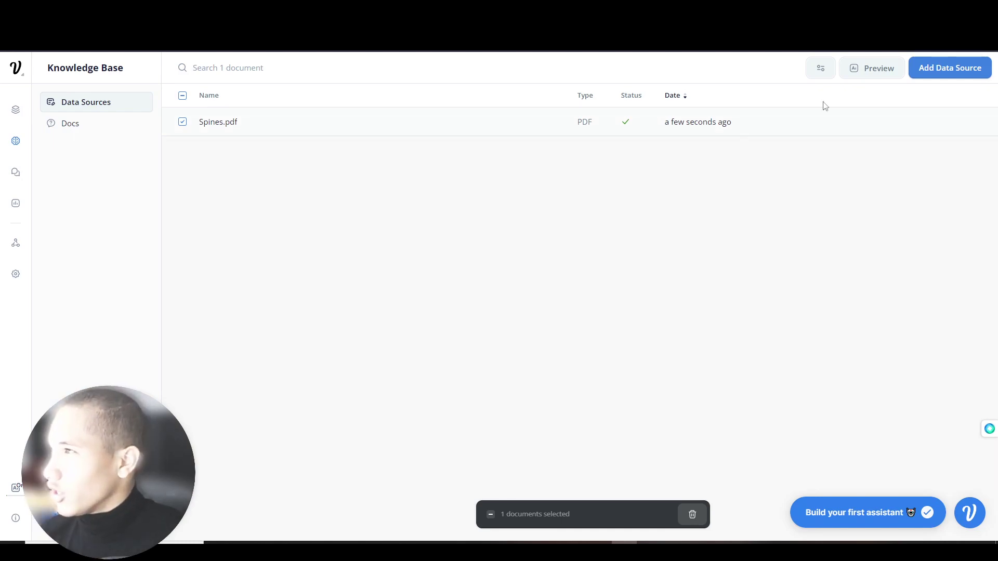
- Ask the knowledge base 'Tell me about spinal surgery' and return to the canvas
left_click(861, 66)
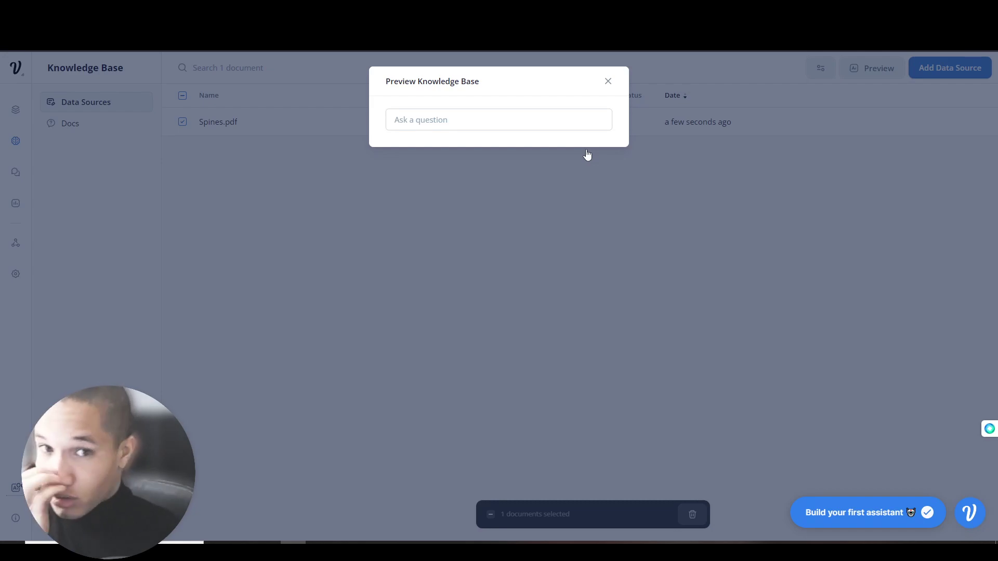
left_click(521, 120)
type("Tell me about spinal surgery")
key("Return")
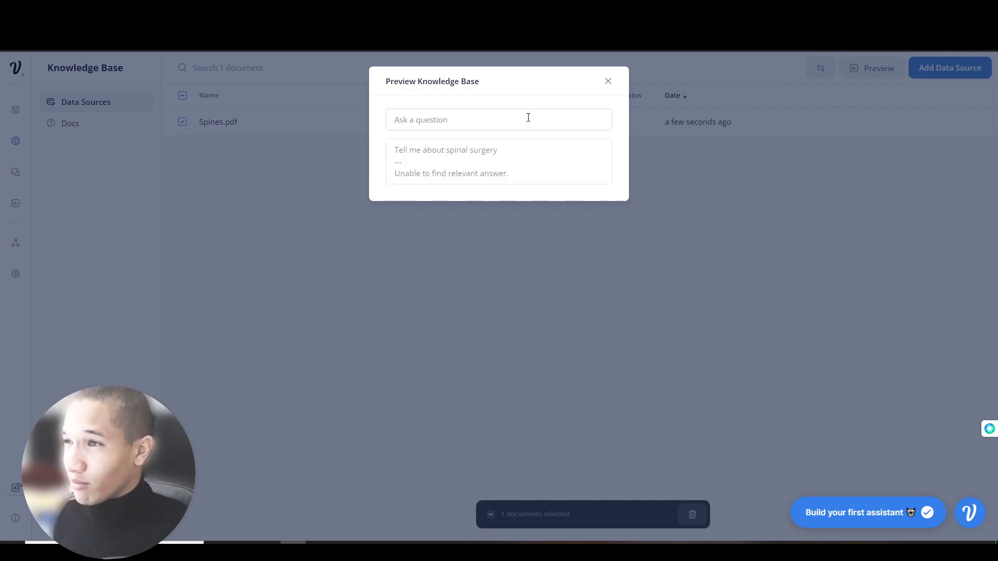
left_click(529, 116)
type("Tl")
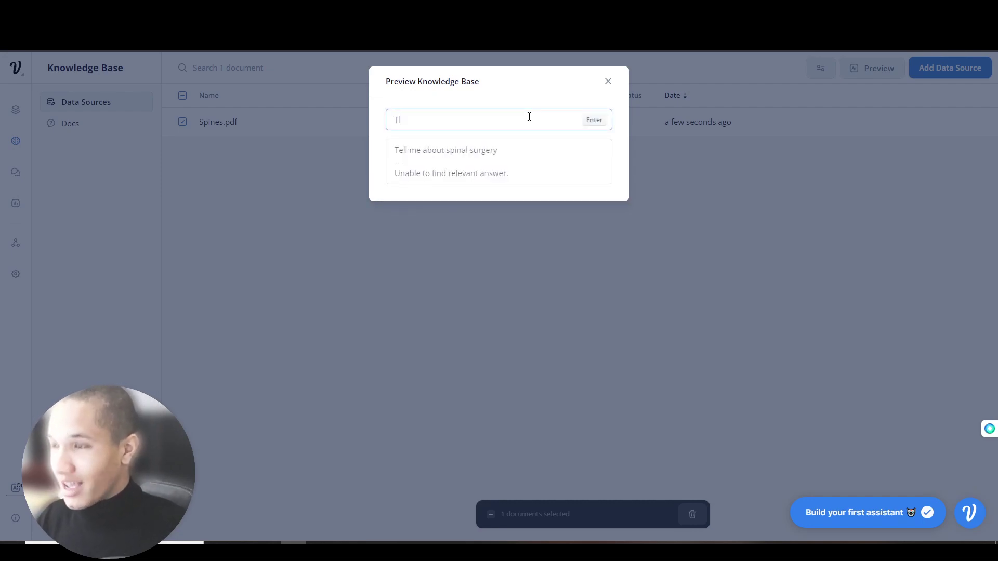
type("ll me about spi")
key("Return")
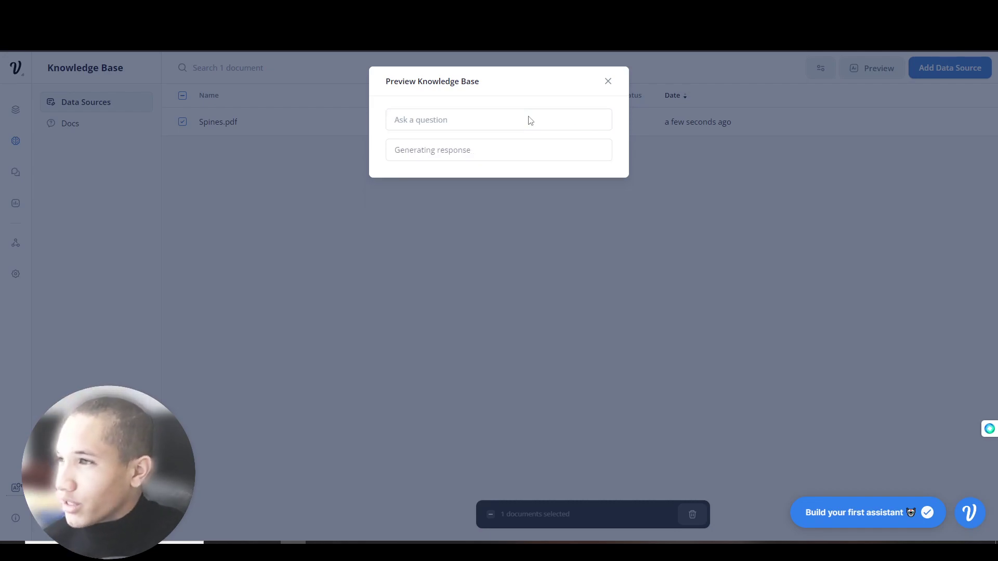
left_click(675, 166)
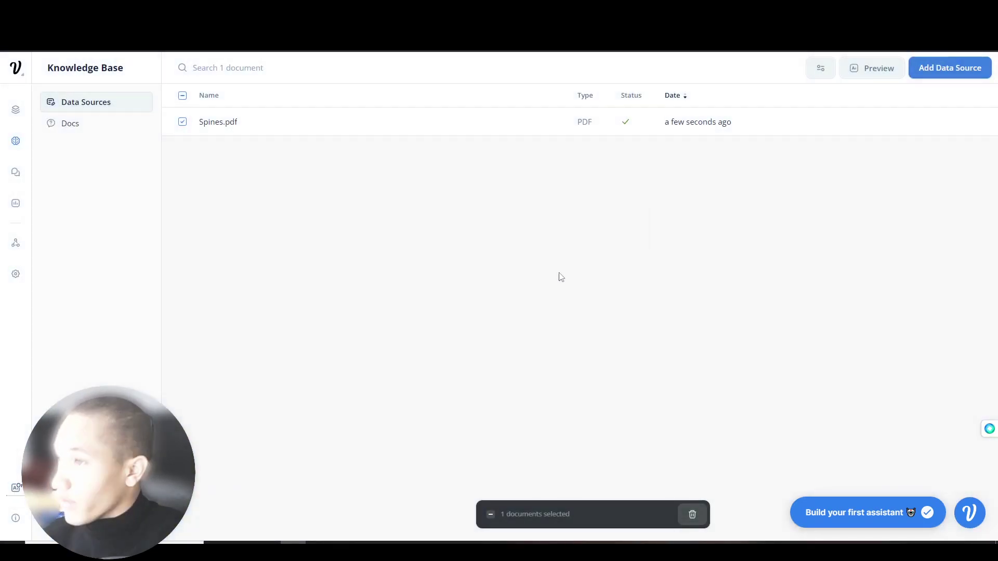
left_click(16, 109)
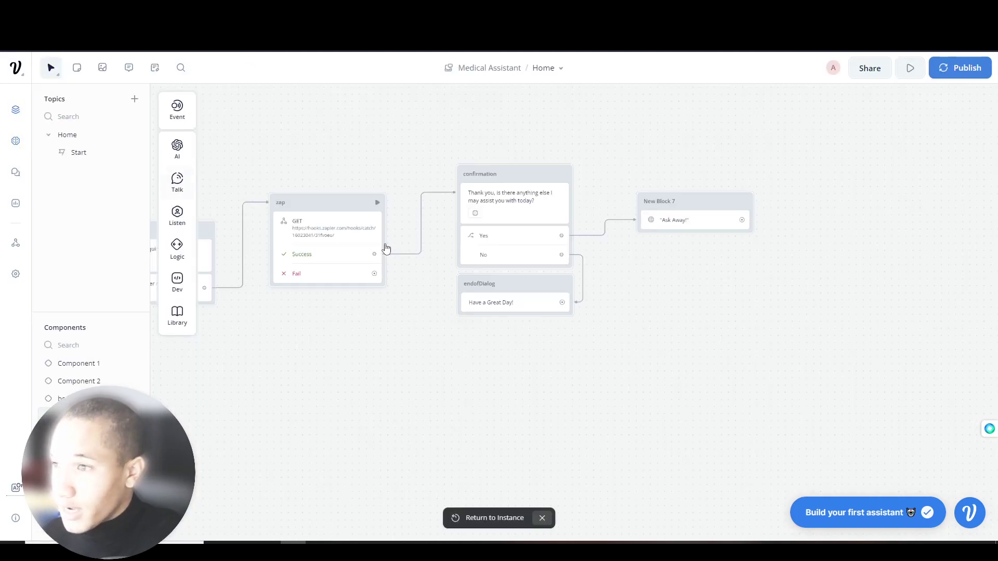
- Replace the Ask Away! prompt with 'Tell me about spines' and preview the answer
left_click(662, 221)
left_click_drag(866, 187, 783, 182)
type("Tell me about spines")
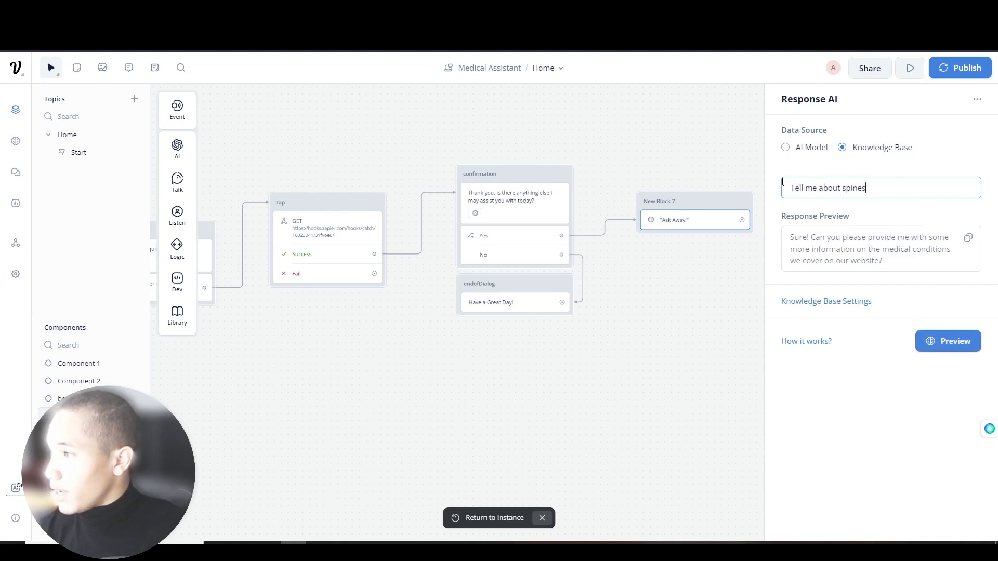
left_click(958, 336)
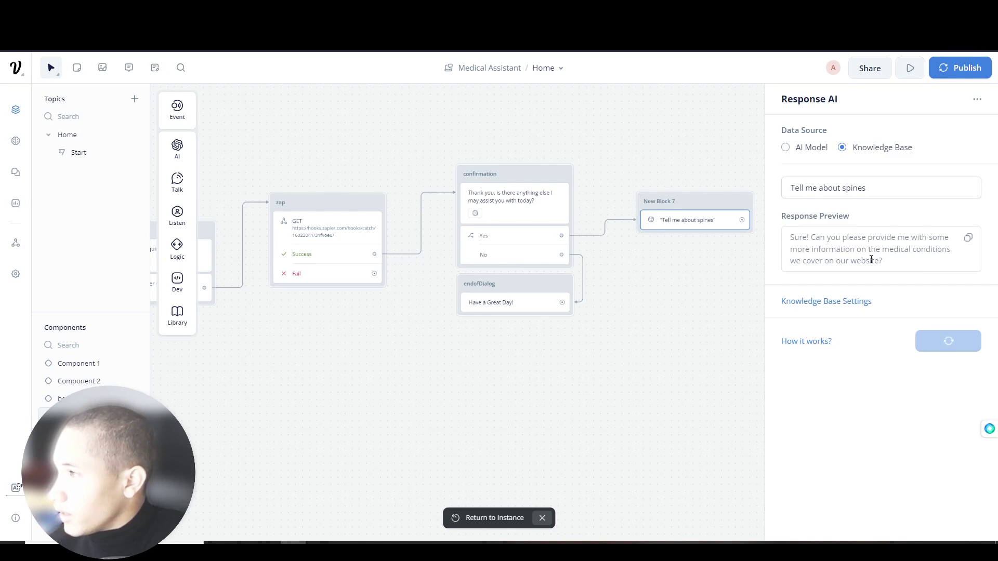
- Close the response settings and open the test prototype
left_click(623, 303)
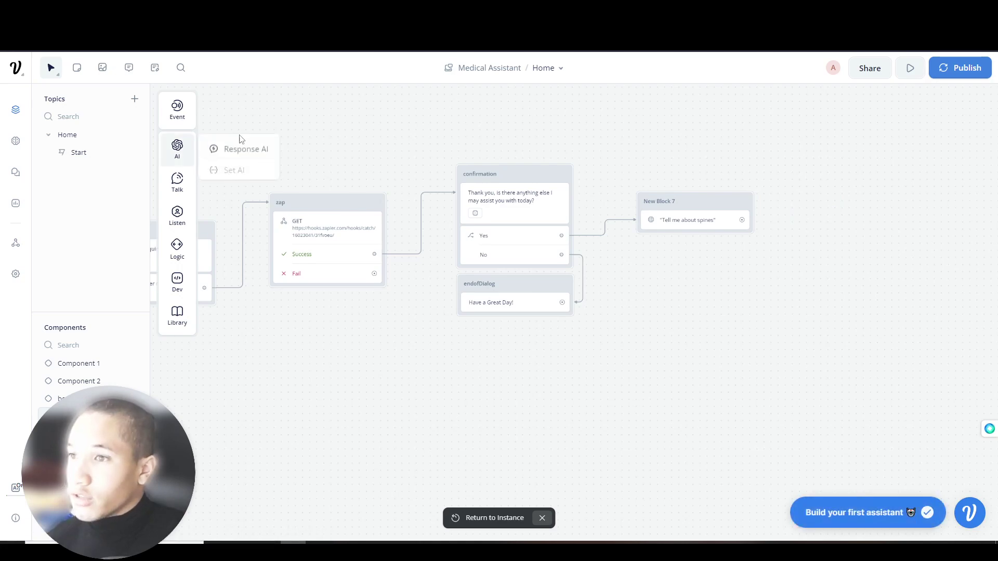
left_click_drag(413, 125, 632, 139)
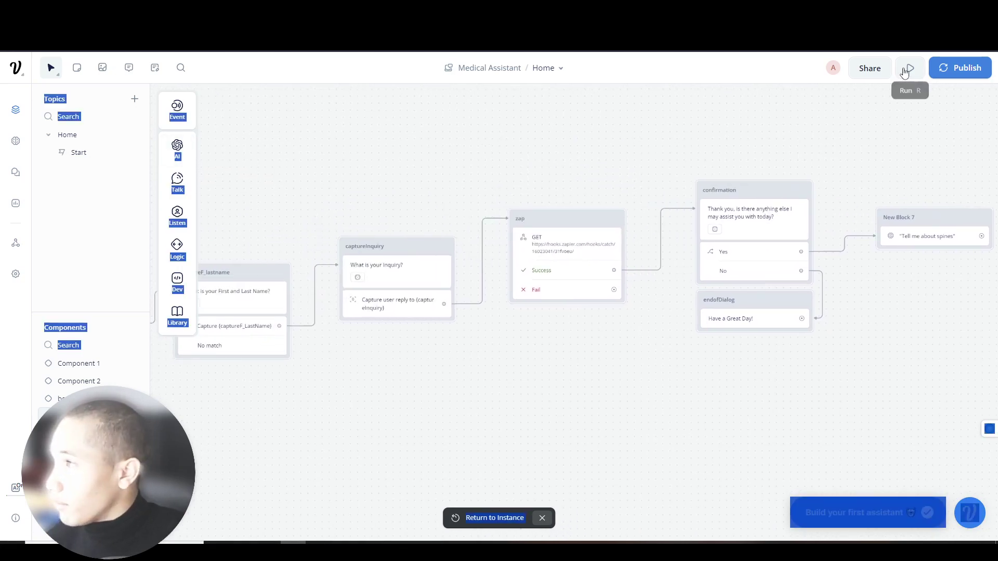
left_click(910, 68)
- Retrain the assistant and test it with an email and a full-name reply, which gets rejected
left_click(890, 229)
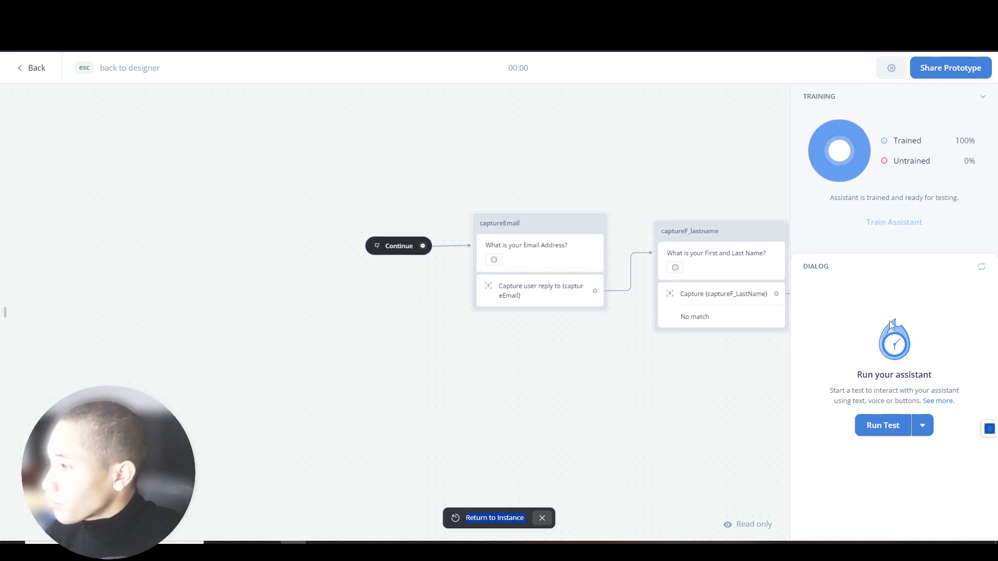
left_click(879, 426)
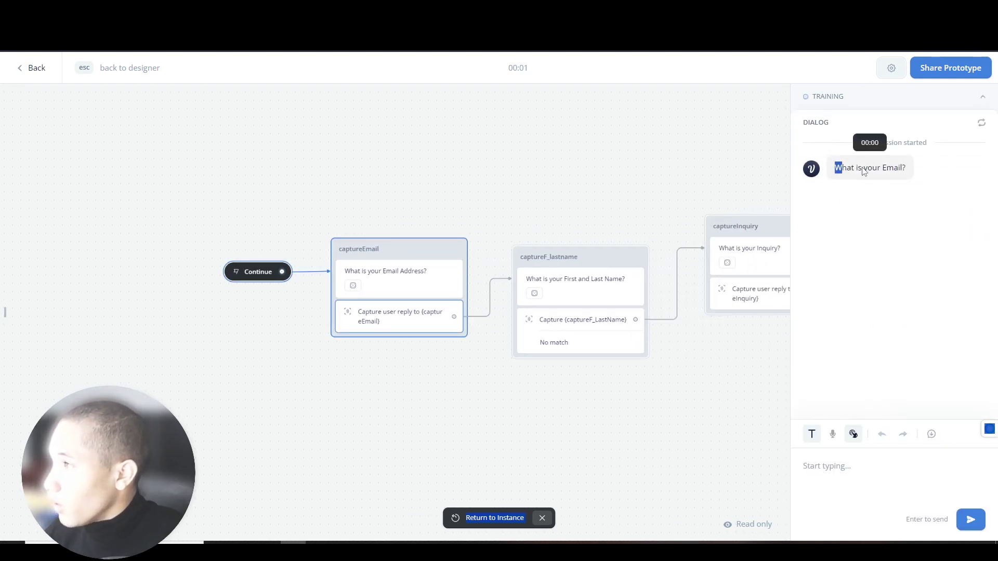
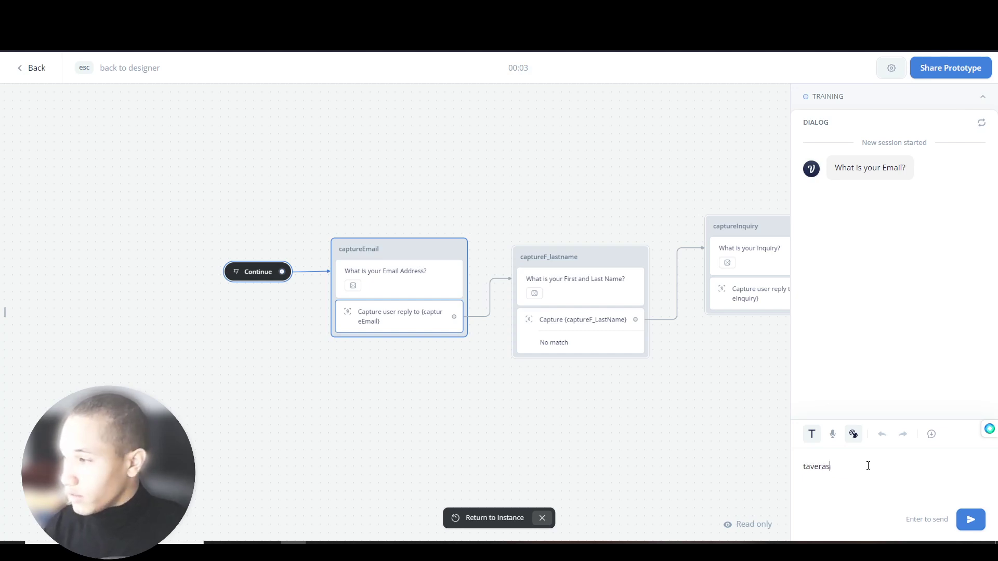
key("Return")
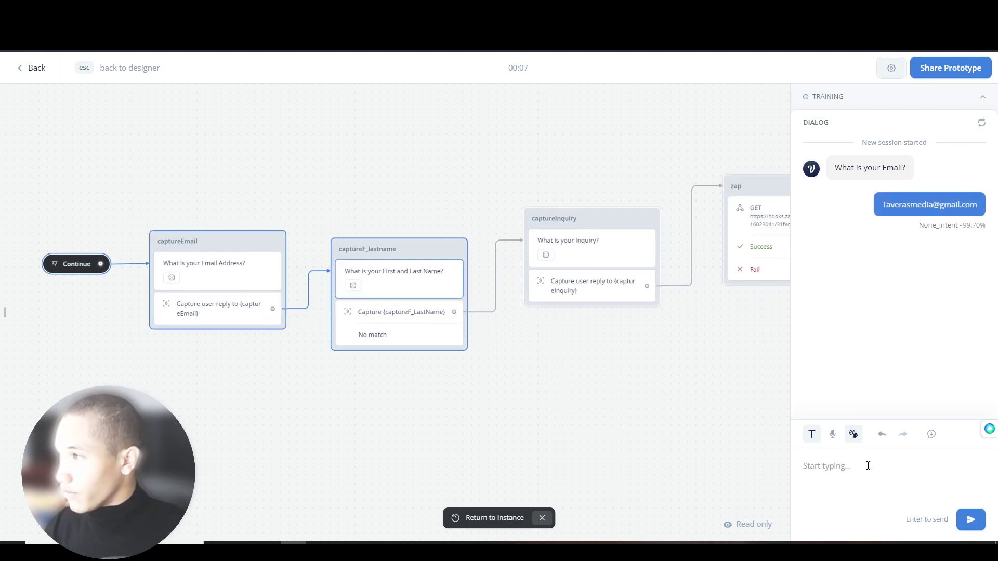
key("Return")
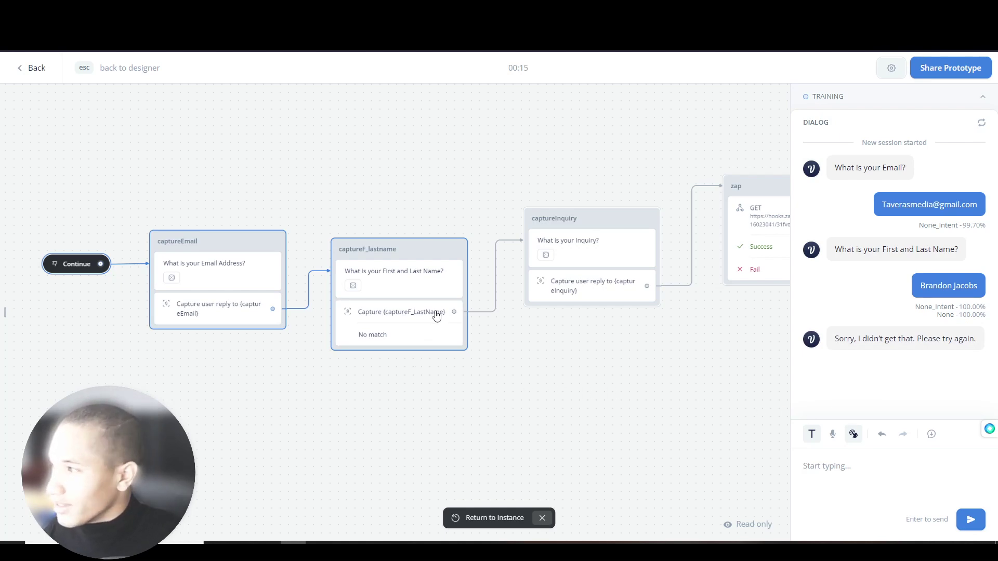
key("Escape")
- Make the name step capture the entire user reply into captureF_LastName, then reopen the test
left_click(423, 328)
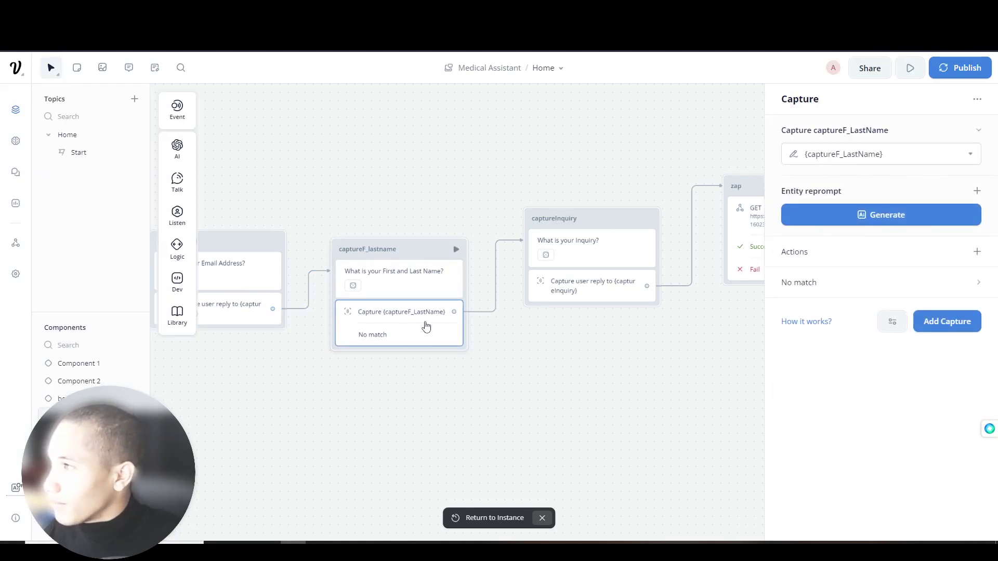
left_click(919, 155)
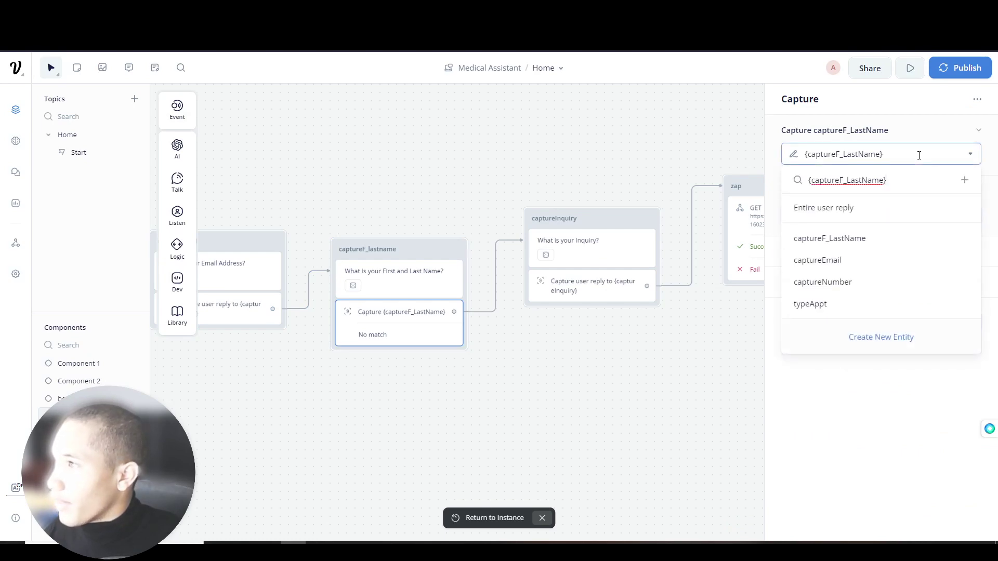
left_click(853, 209)
left_click(872, 188)
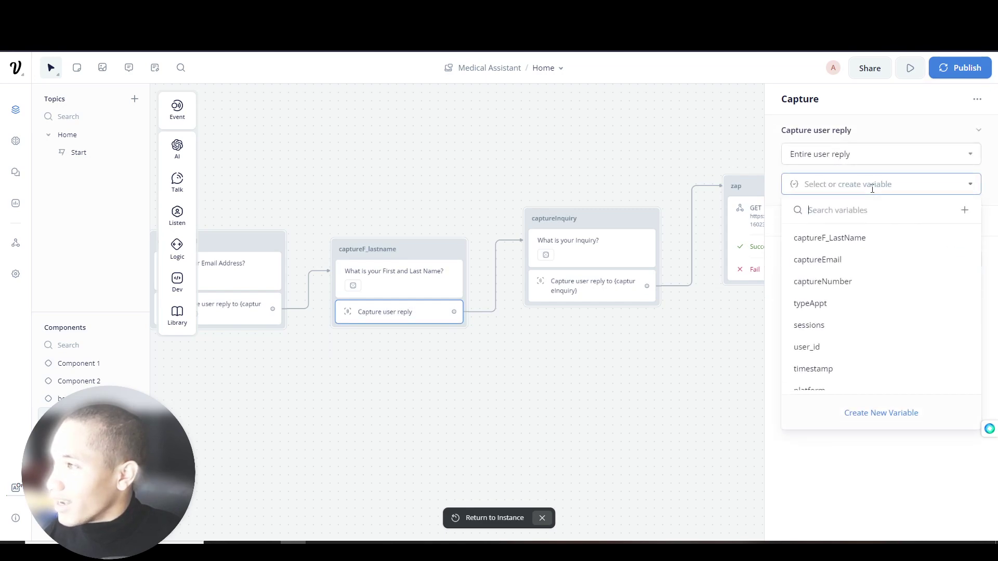
left_click(847, 239)
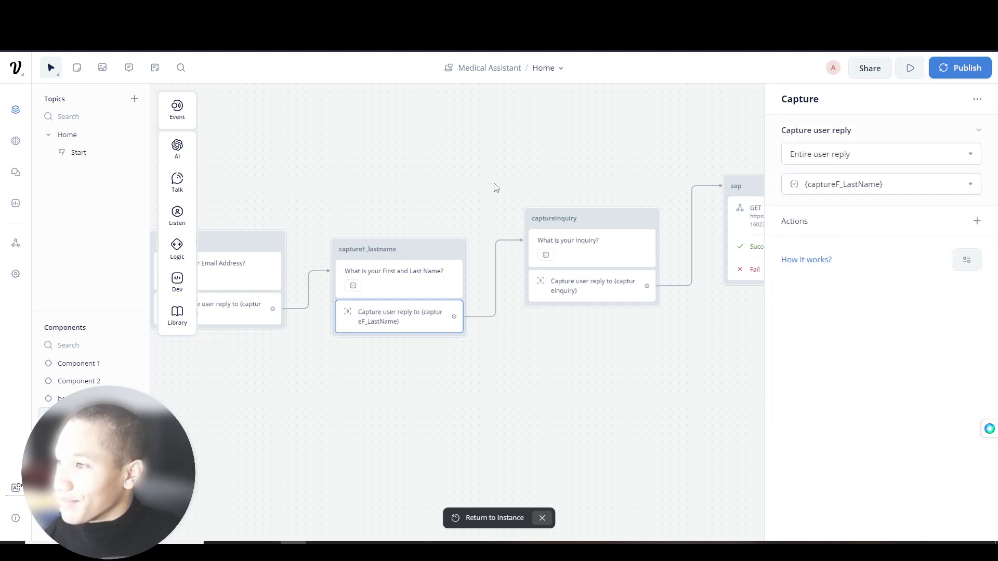
left_click(495, 187)
left_click(907, 67)
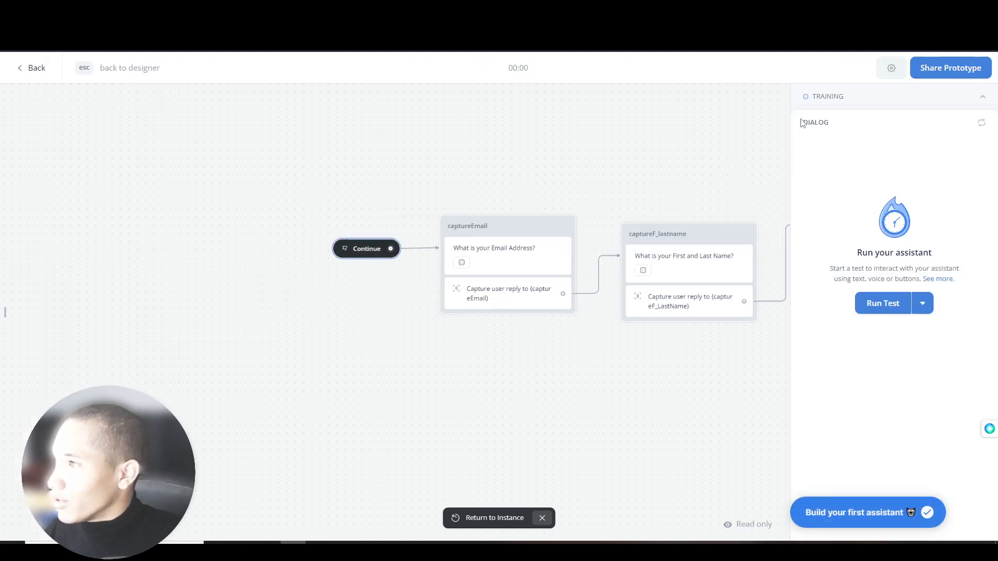
- Retrain the assistant with the capture change and start a fresh test conversation
left_click(882, 304)
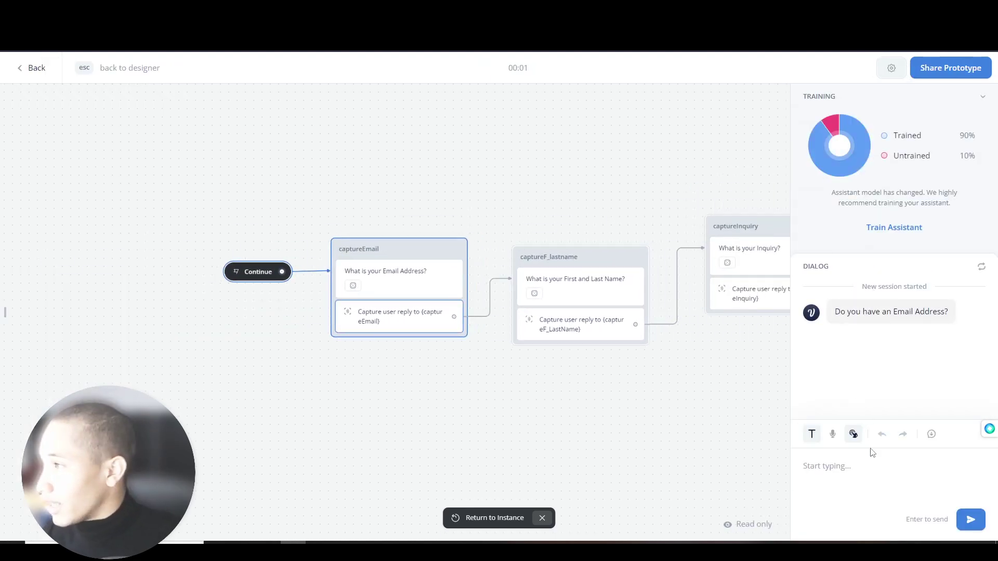
left_click(905, 228)
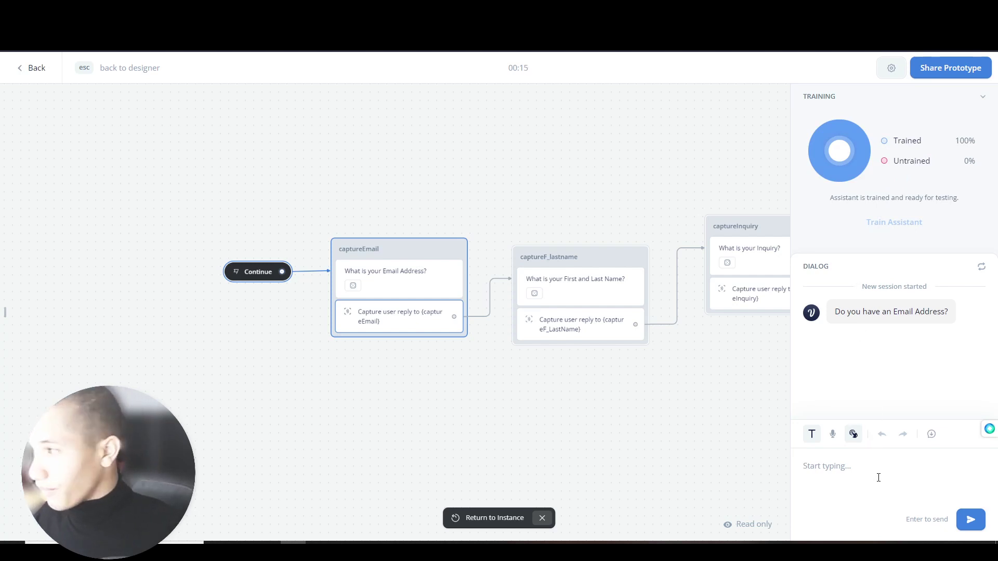
left_click(981, 267)
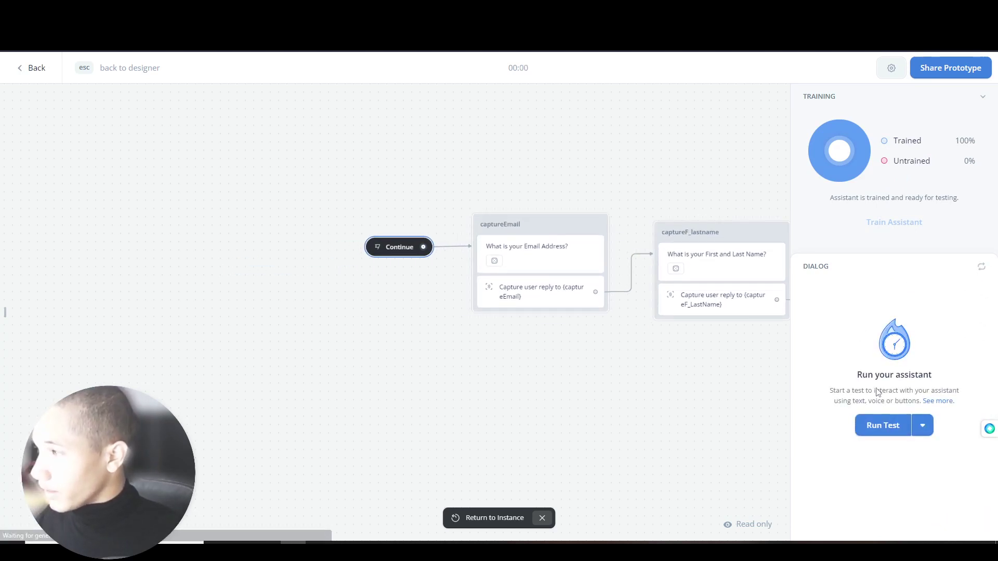
left_click(882, 426)
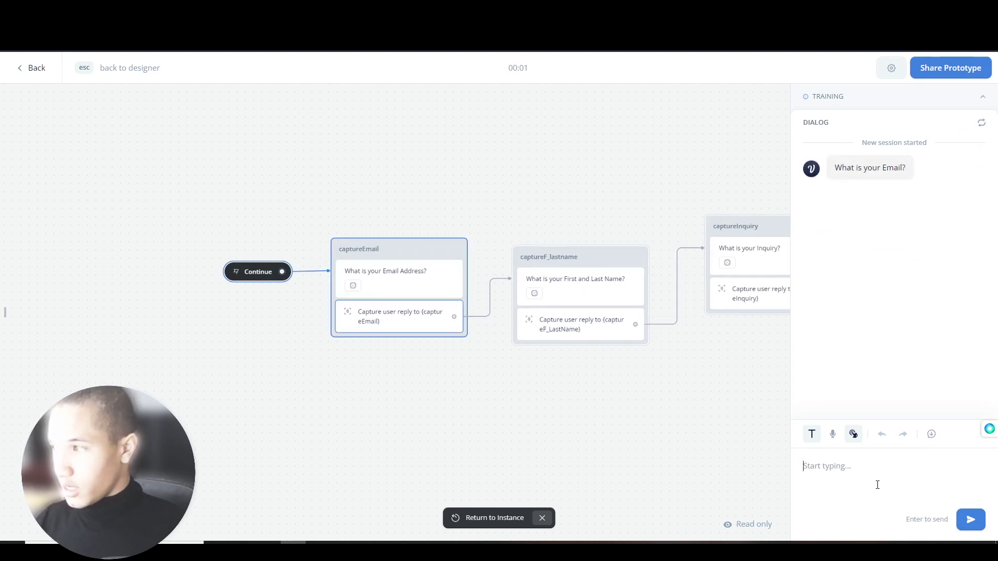
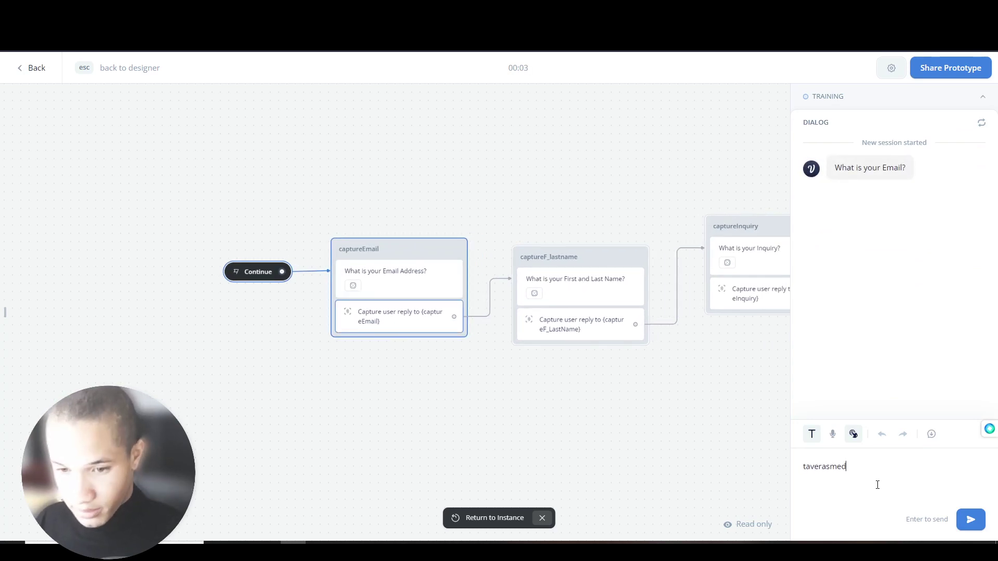
- Answer the test chat with an email, a full name and 'I want to have a meeting with a spinal surgeon'
key("Return")
key("Return")
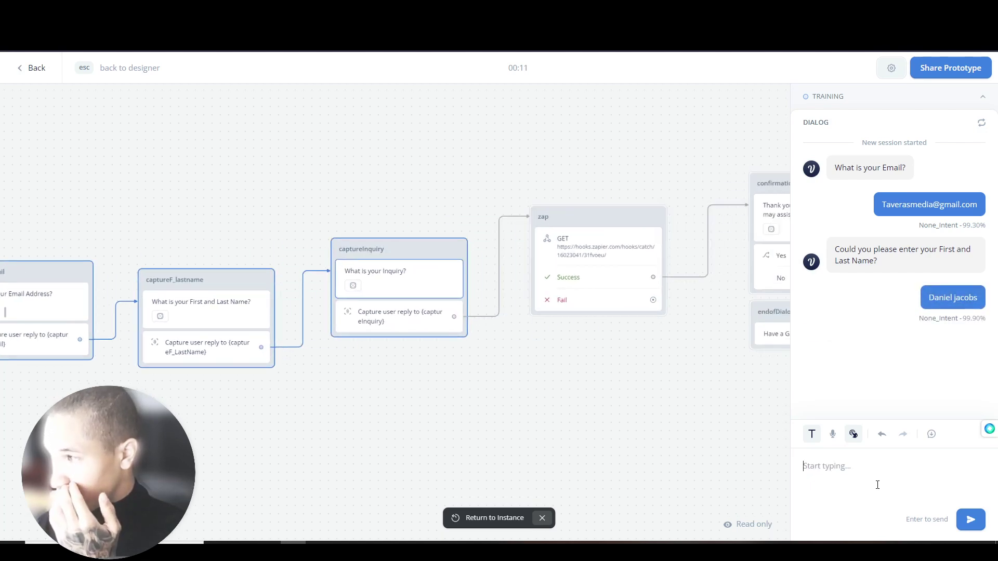
type("I want to b")
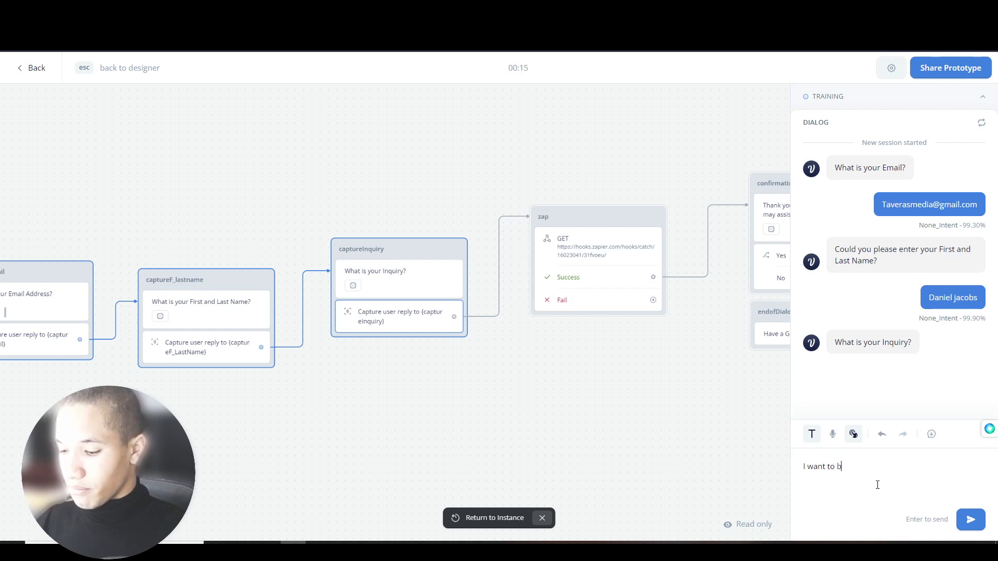
key("BackSpace")
type("have ")
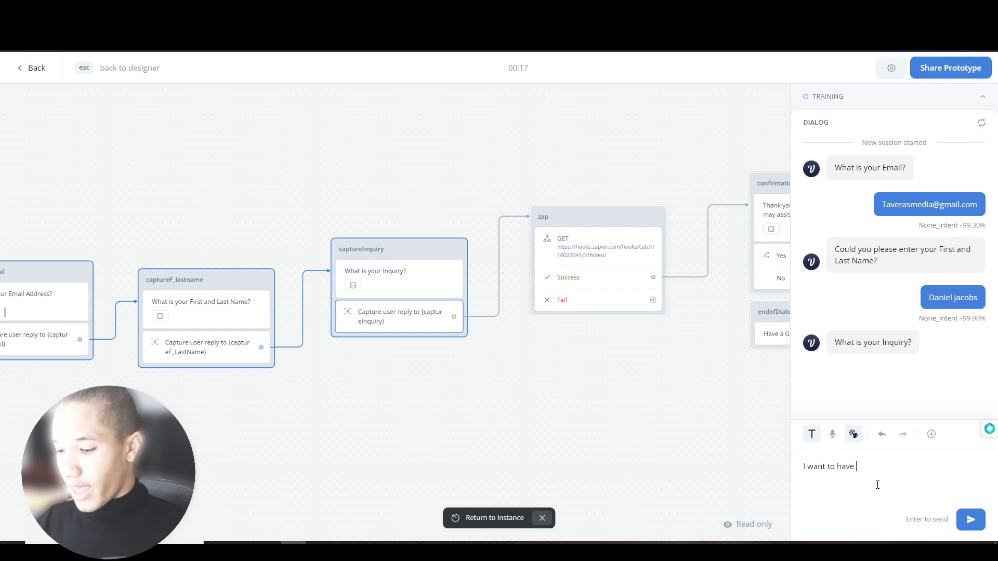
type("a meeting with a sp")
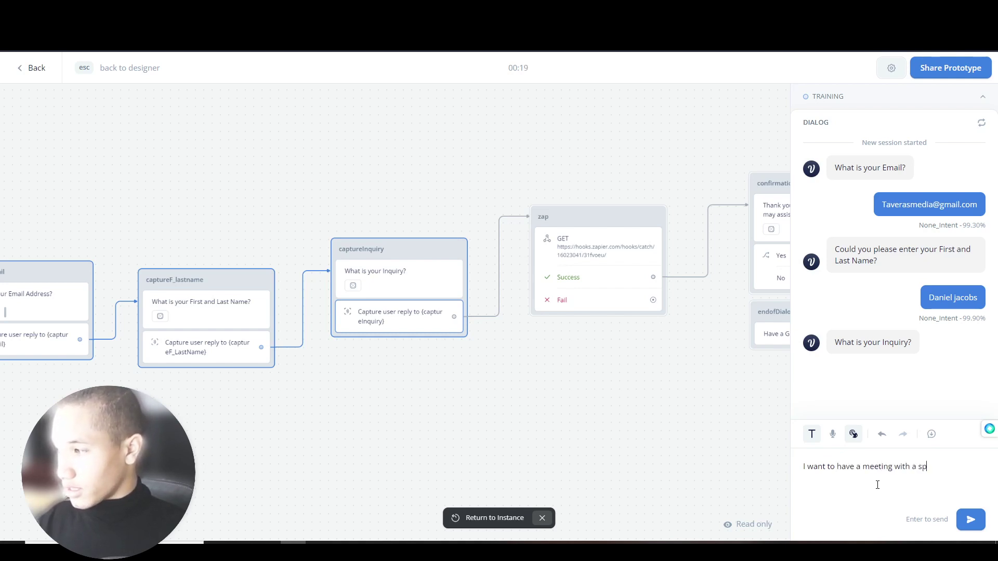
type("inal surge")
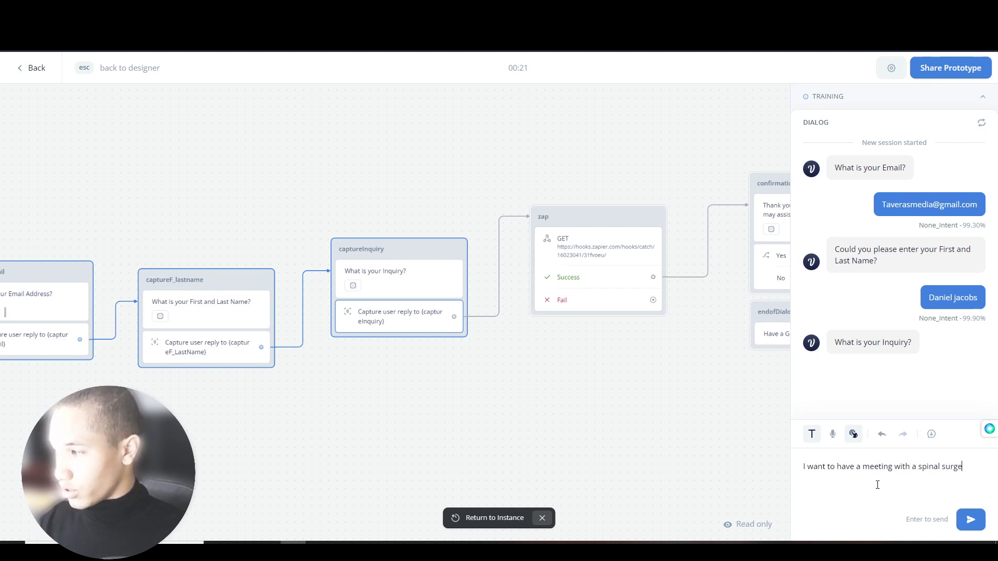
type("on")
key("Return")
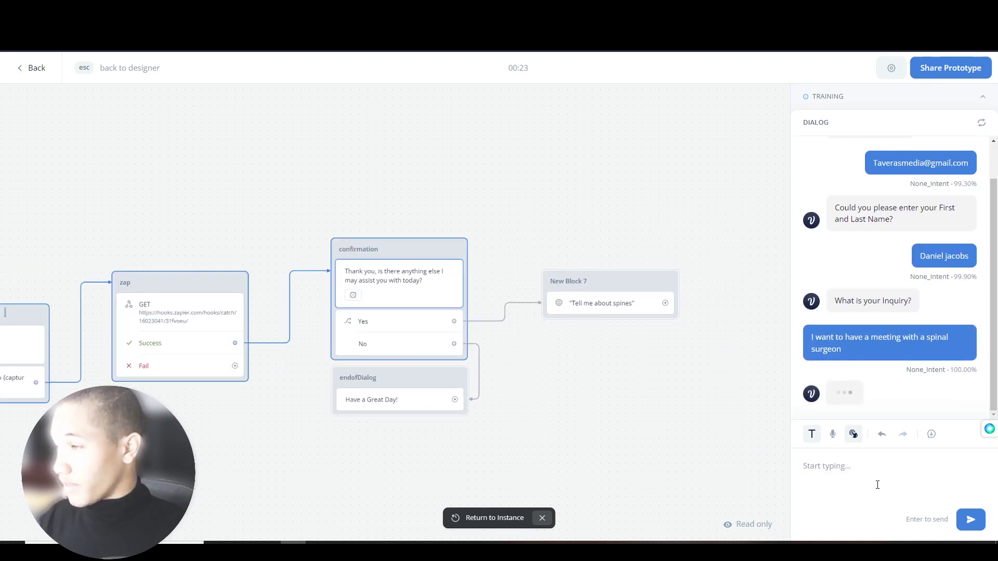
key("ctrl+Tab")
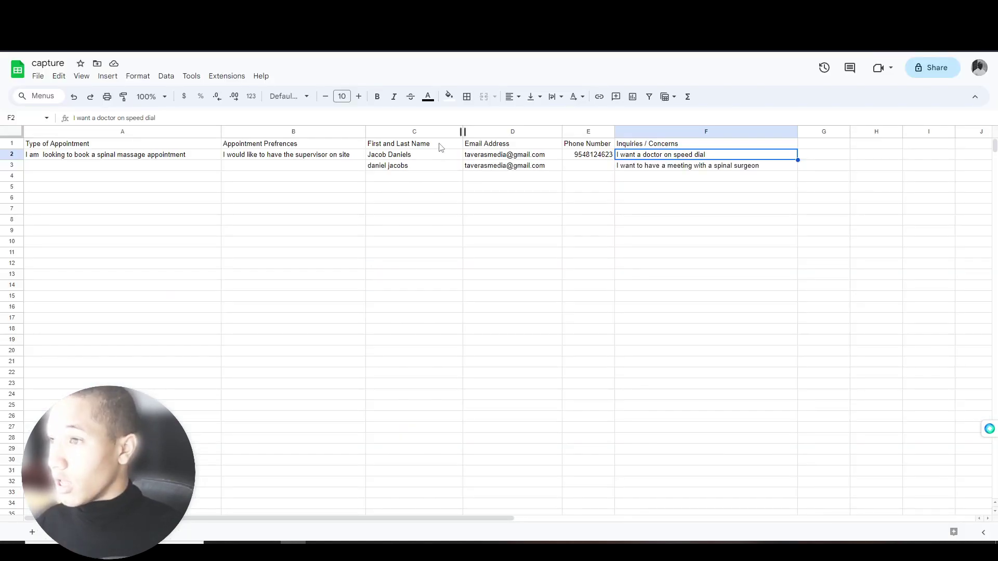
- Check the new name entry in cell C3 of the capture sheet, then return to the test chat
left_click(433, 166)
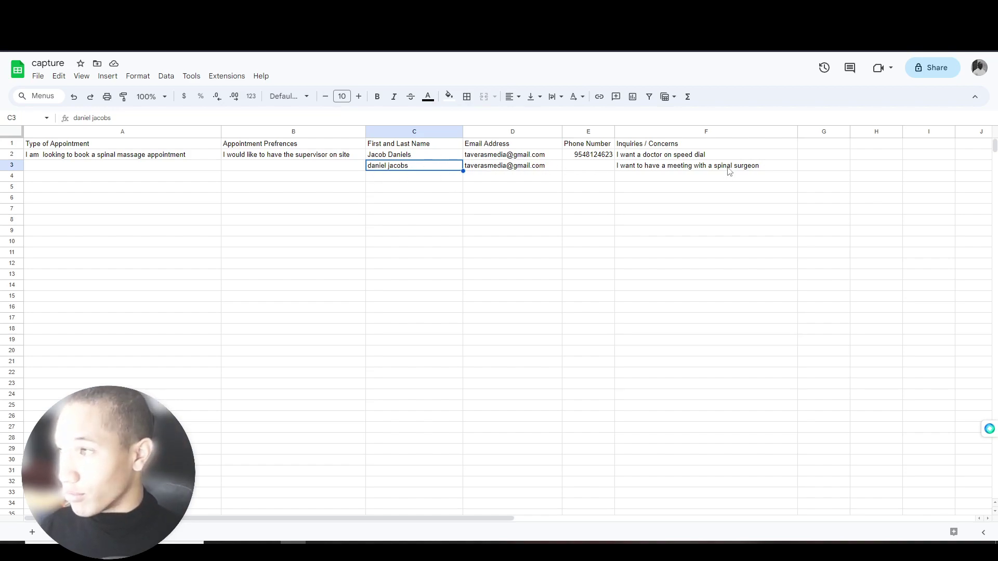
left_click(151, 9)
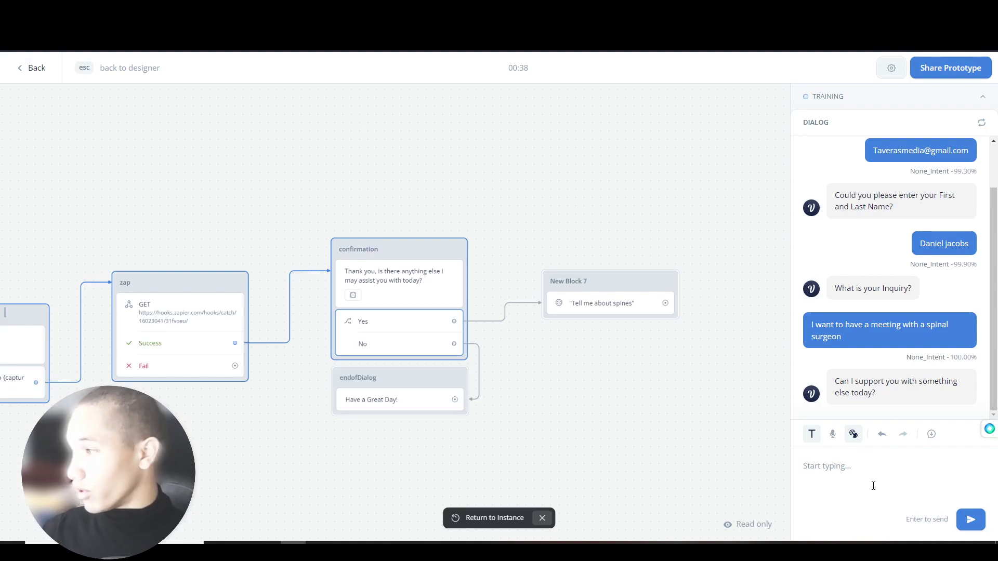
- Reply Yes in the test chat and review the knowledge-base answer on chiropractic spine care
type("Yes")
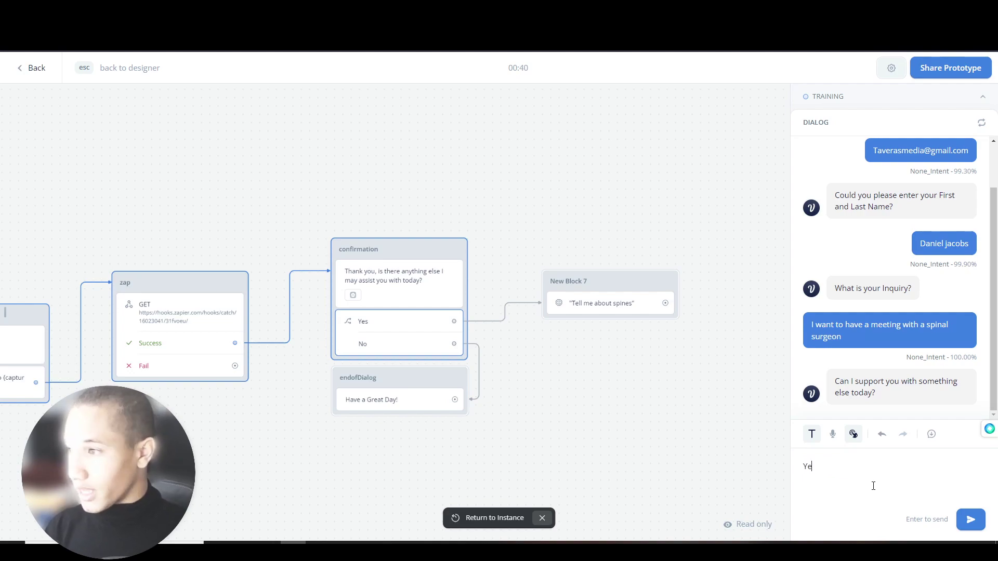
key("Return")
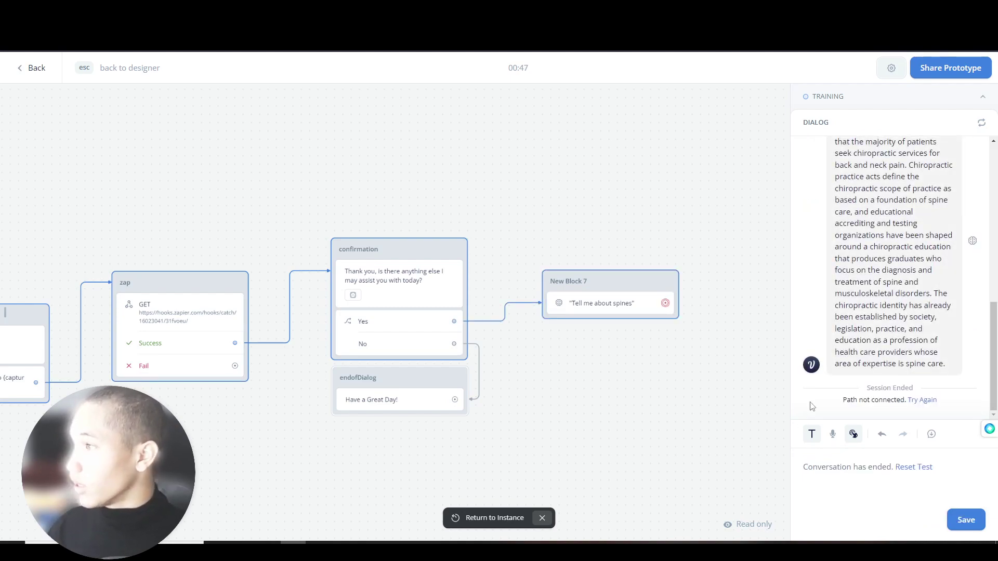
scroll(942, 322, "up", 5)
scroll(942, 322, "down", 5)
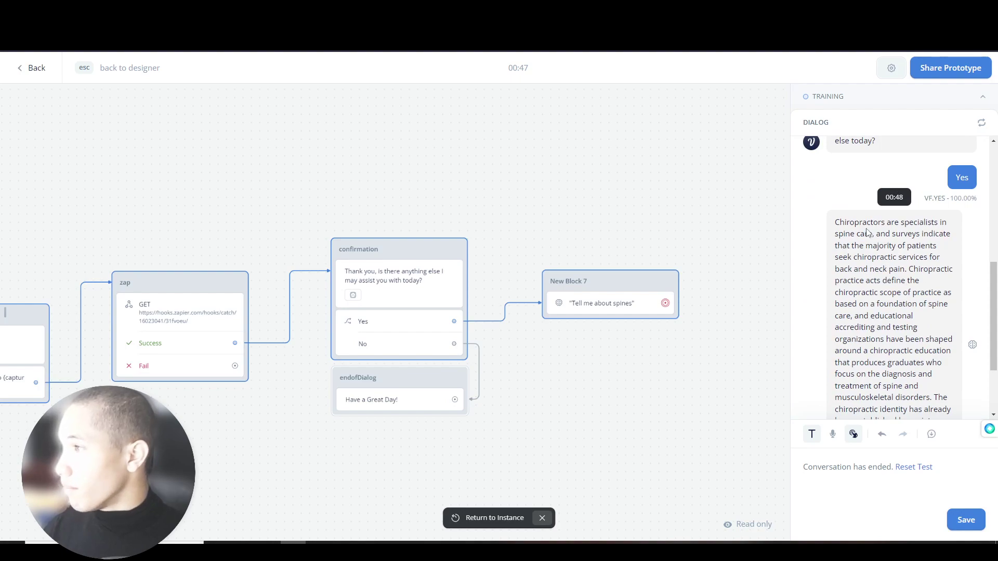
- Restart the test conversation and go back to the flow designer
left_click(923, 400)
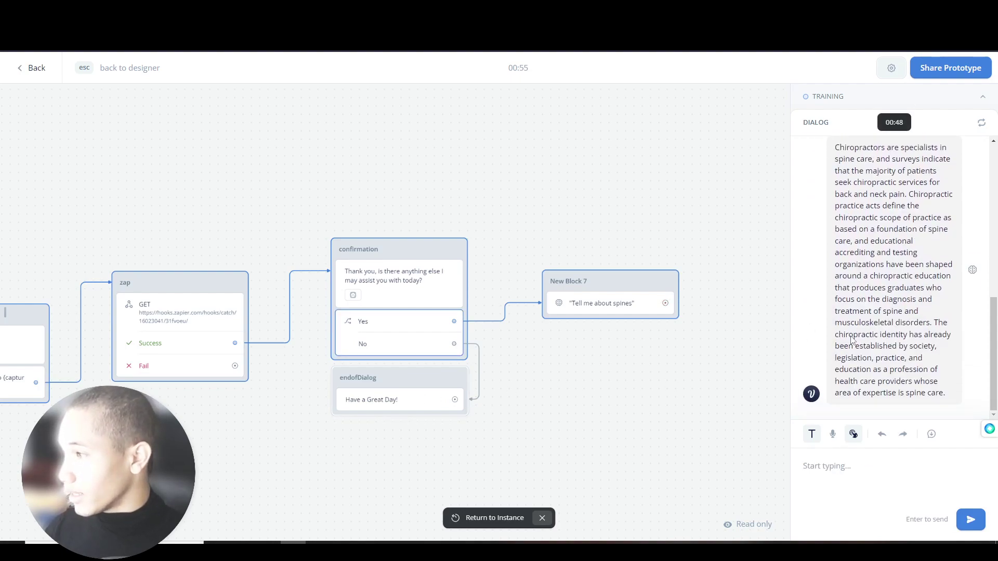
scroll(822, 305, "up", 3)
scroll(820, 309, "down", 3)
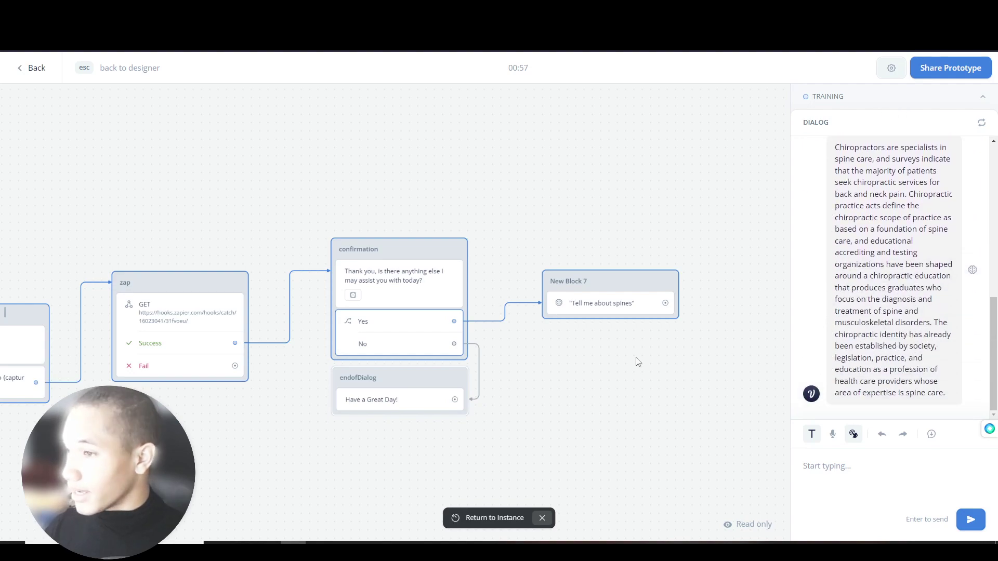
left_click(895, 102)
left_click(893, 103)
left_click(34, 67)
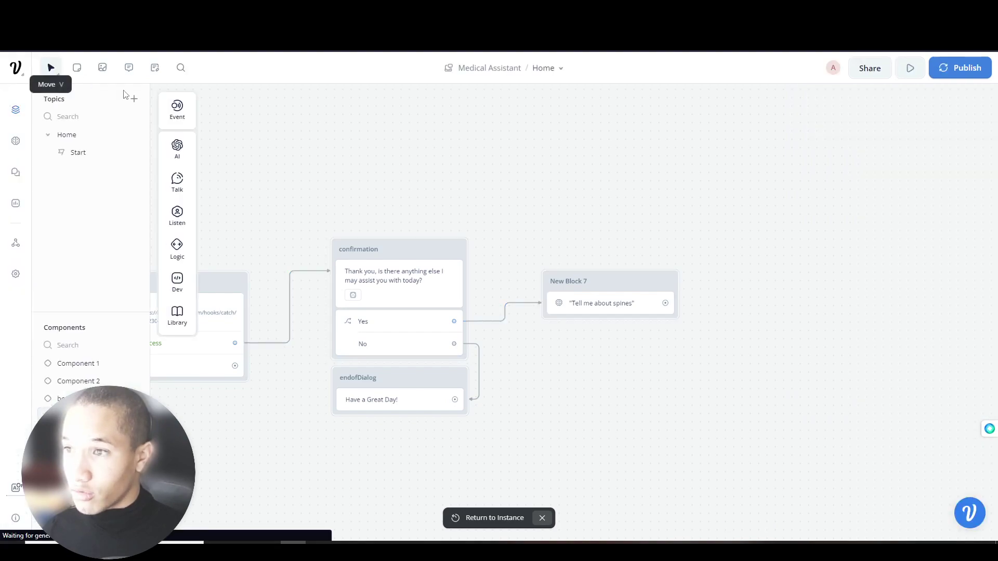
- In the Start flow, link Get More Information to a new getmoreInfo component and open it
left_click(68, 152)
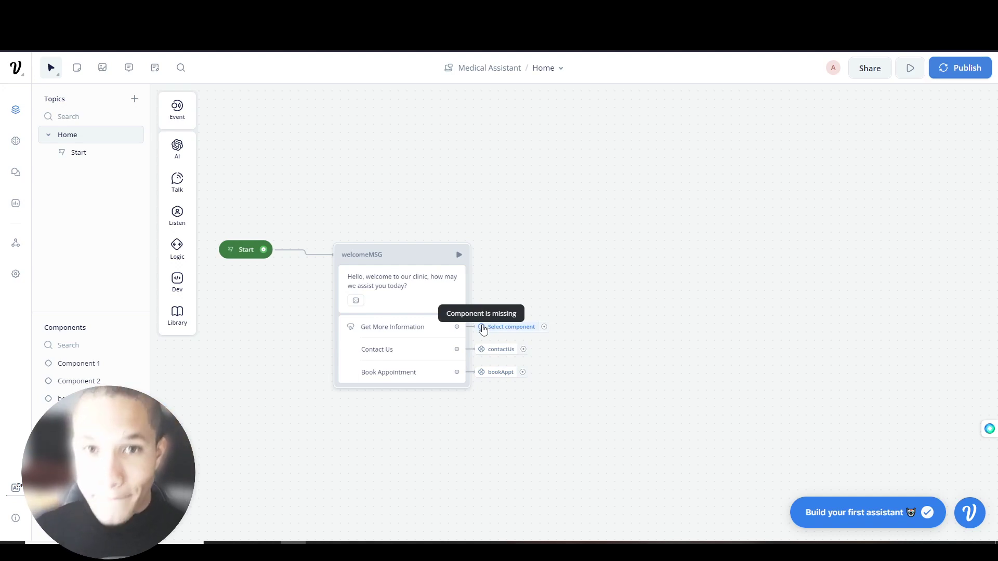
left_click(482, 328)
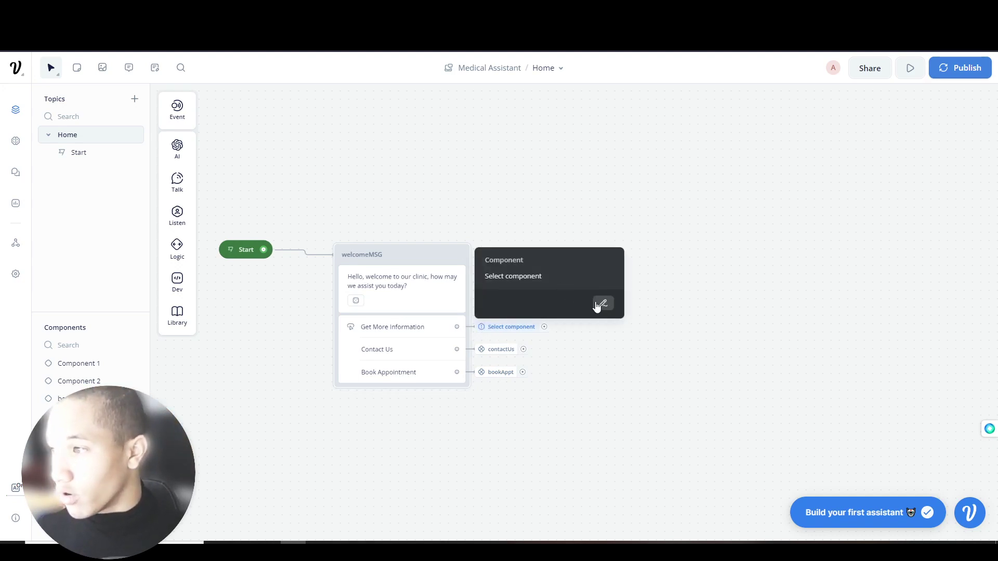
left_click(604, 304)
left_click(836, 136)
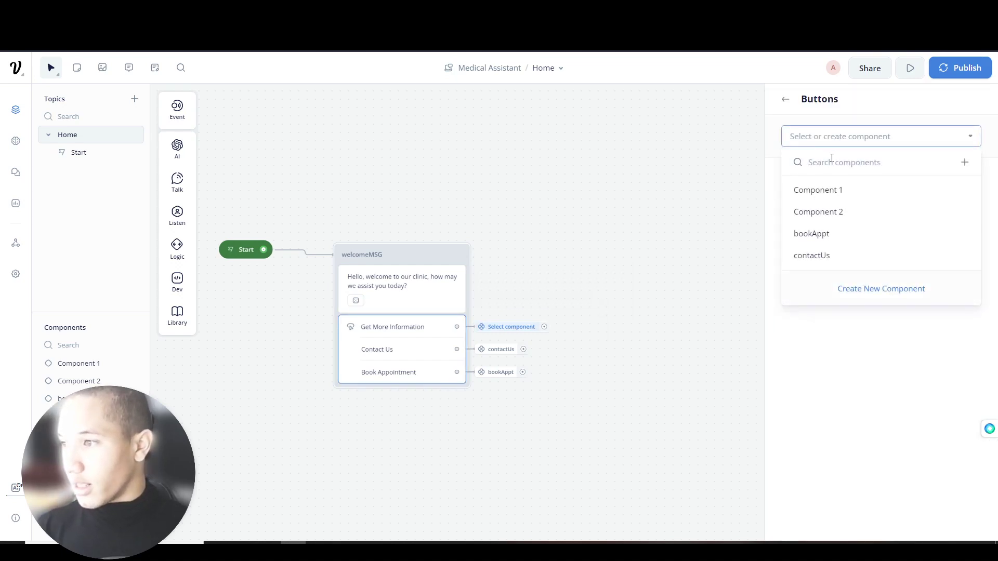
type("getmoreInfo")
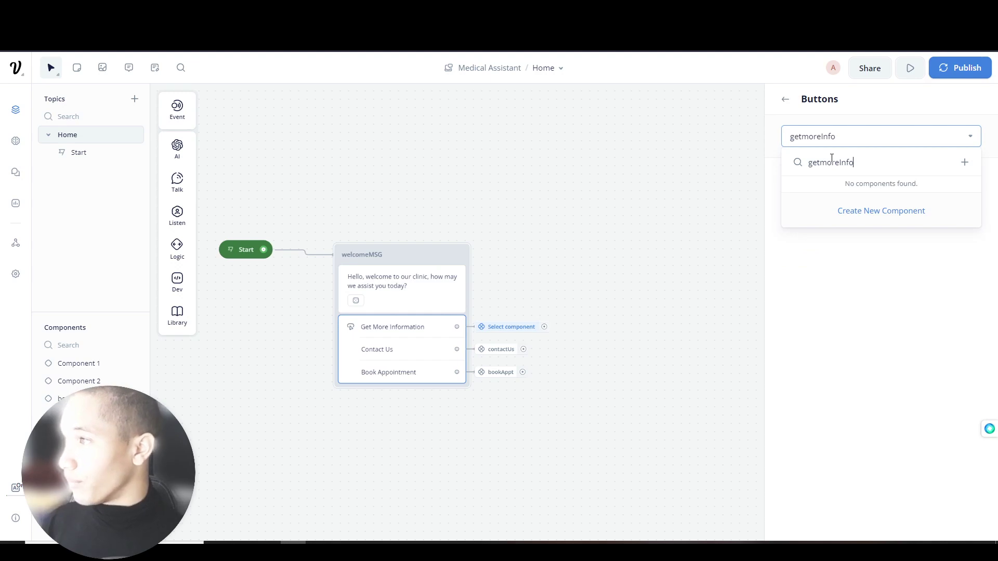
left_click(863, 211)
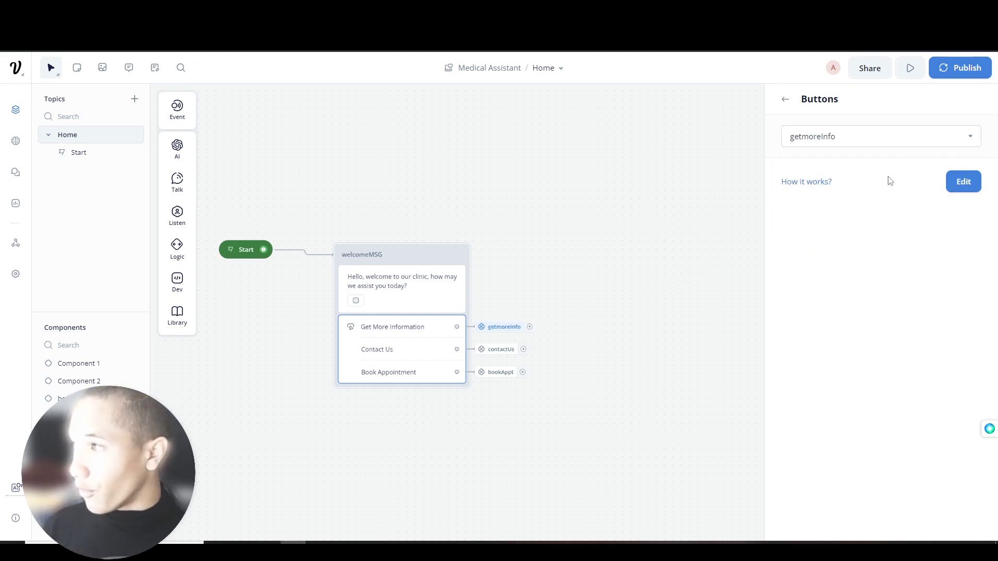
left_click(963, 182)
- Add a Response AI step after Continue in a new block renamed aiPrompt
mouse_move(178, 148)
left_click_drag(232, 147, 420, 244)
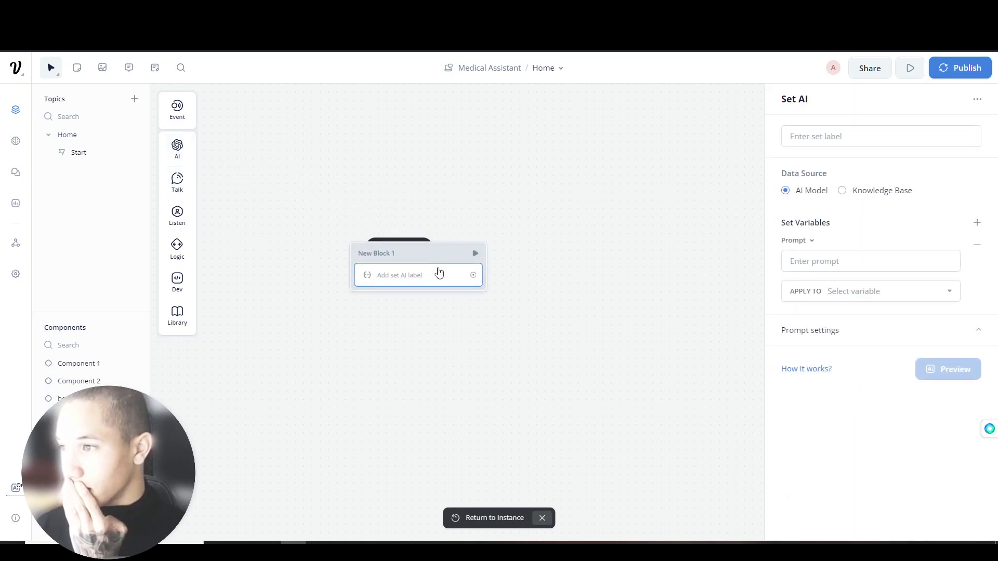
right_click(438, 263)
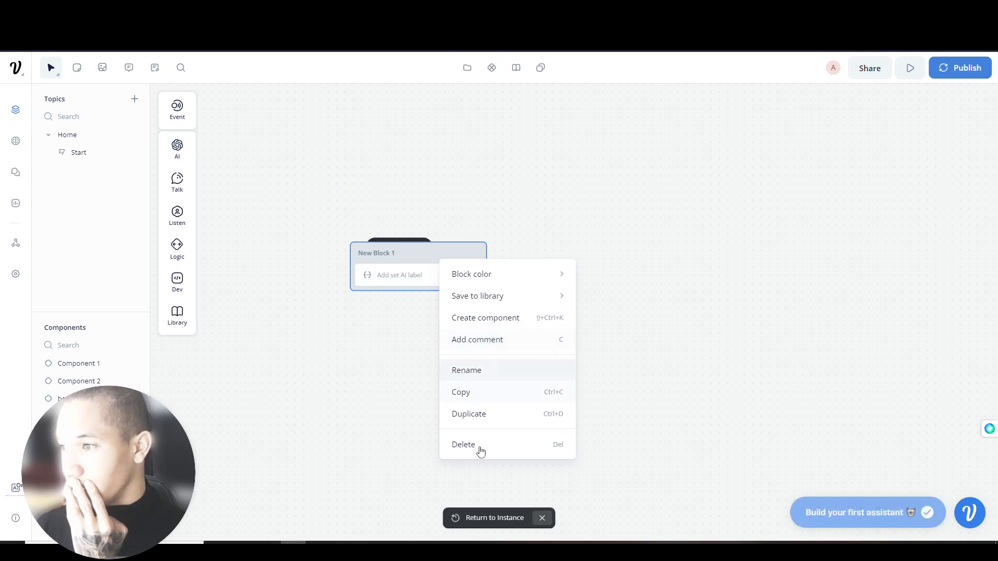
left_click(477, 446)
mouse_move(184, 155)
left_click_drag(245, 147, 416, 244)
left_click_drag(491, 273, 501, 236)
double_click(489, 237)
type("aiPrompt")
key("Return")
- Set the AI Model prompt to 'Greet user and ask how you can provide them more information.' and preview it
left_click(528, 260)
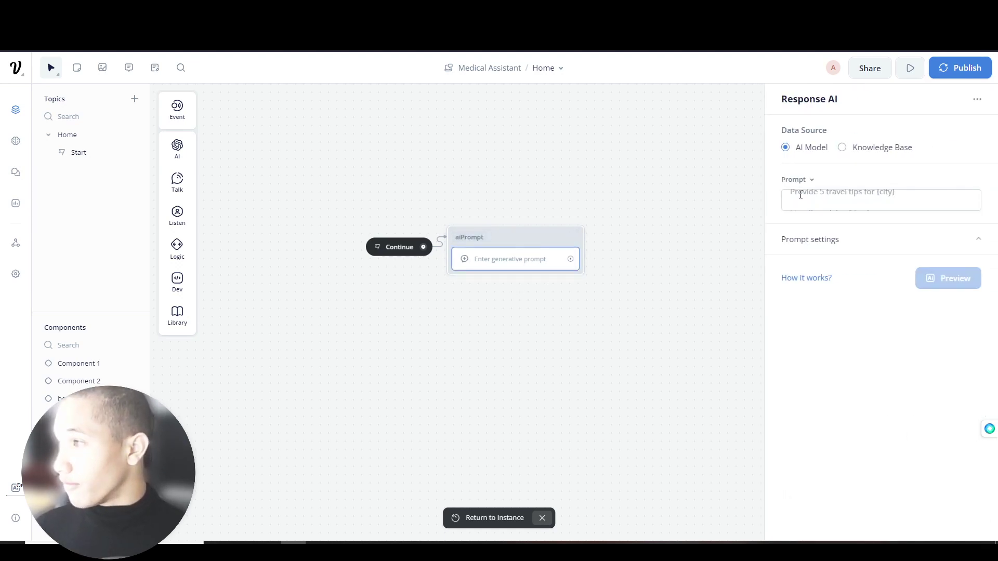
left_click(860, 148)
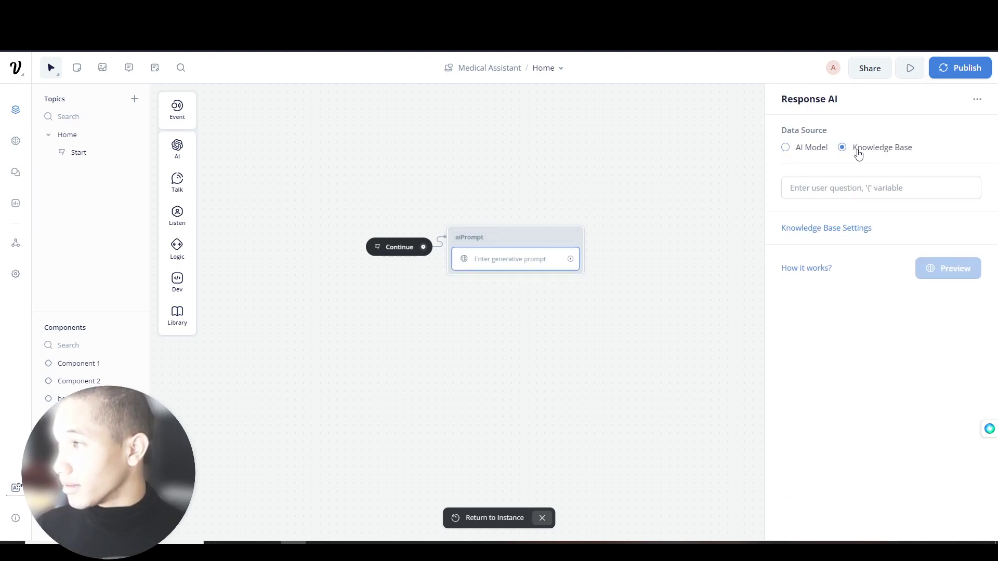
left_click(817, 151)
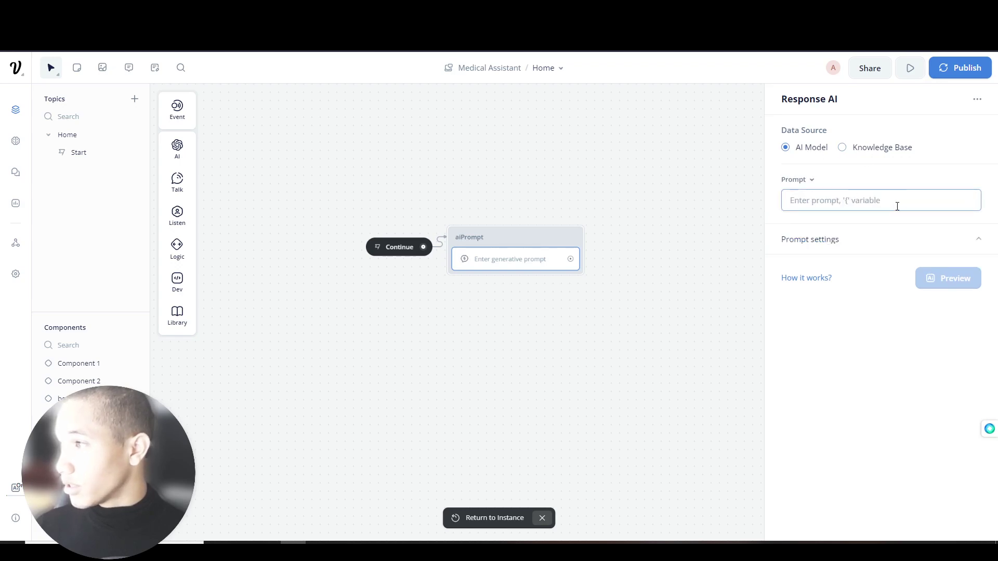
left_click(831, 199)
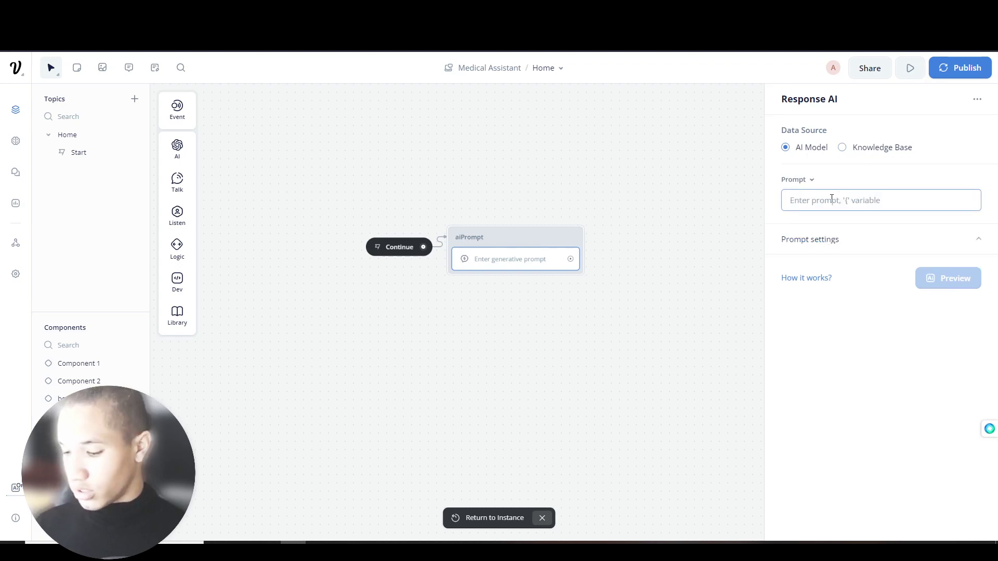
type("Greet")
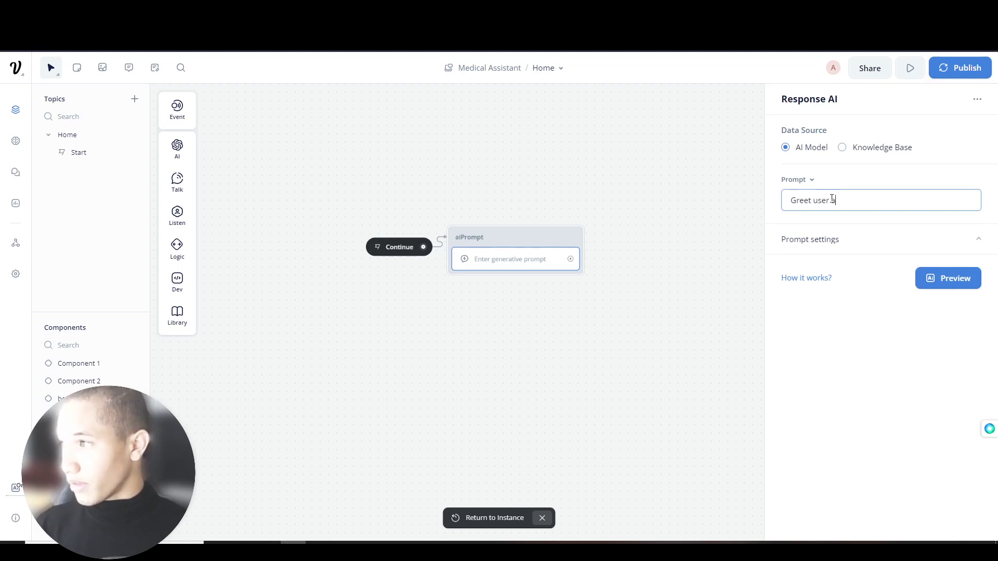
type("user and")
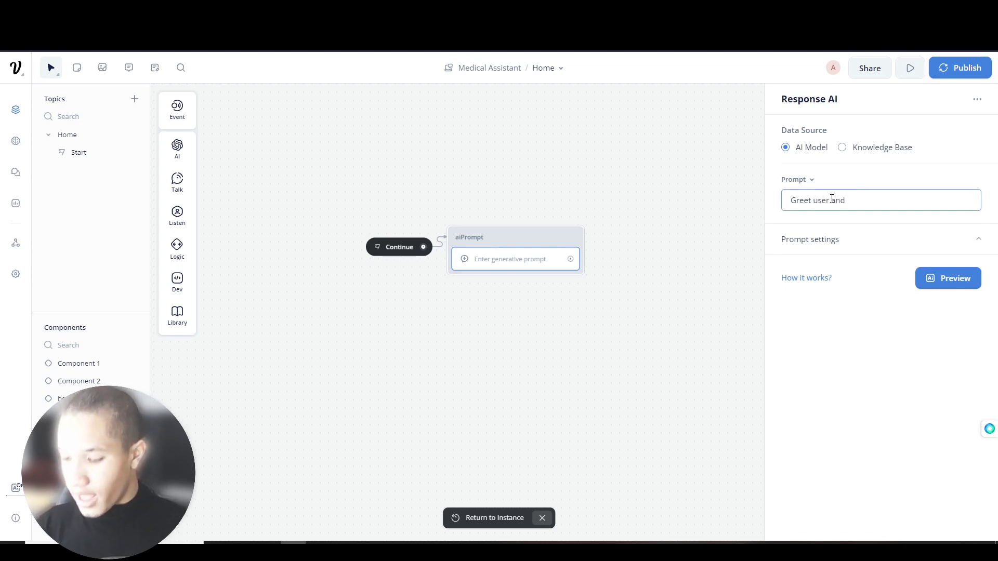
type(" h")
type("sk how th")
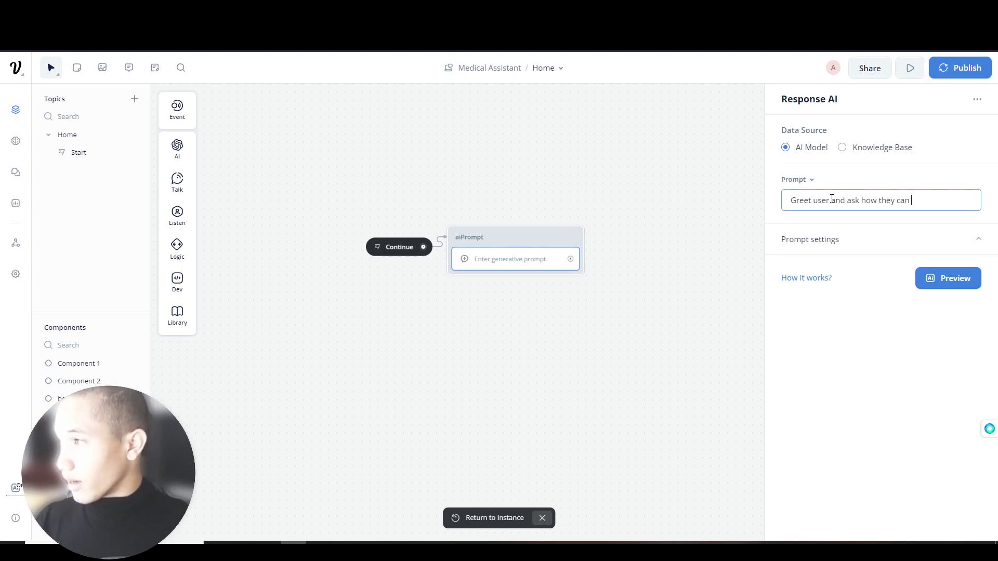
key("BackSpace")
key("BackSpace")
key("BackSpace")
key("BackSpace")
key("BackSpace")
key("BackSpace")
type("rovide them more ifn")
key("BackSpace")
key("BackSpace")
key("BackSpace")
key("BackSpace")
key("BackSpace")
type("rmation.")
left_click(958, 289)
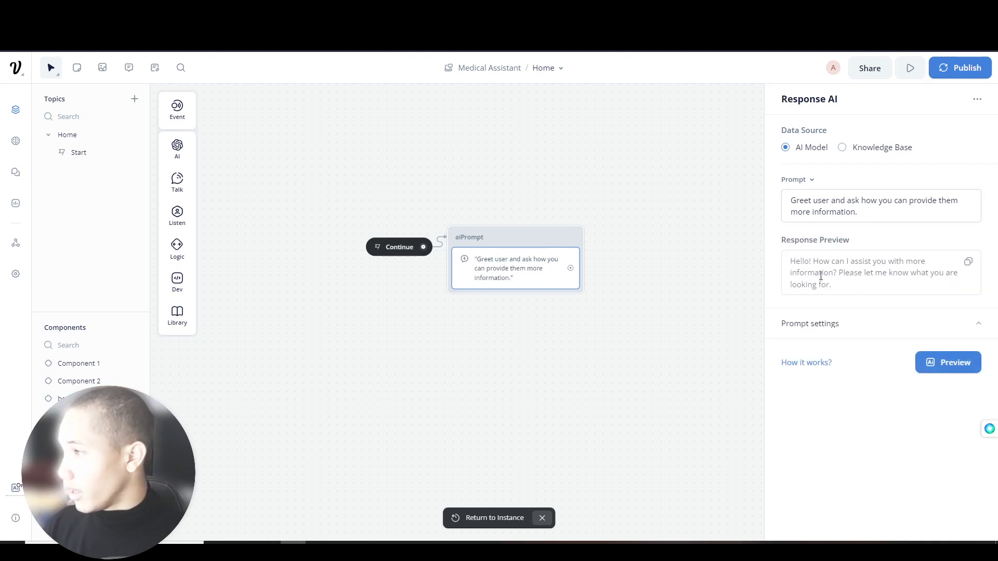
left_click_drag(570, 268, 639, 250)
- Reword the aiPrompt prompt to: Greet user by saying "How can I help you get more information?", then preview
mouse_move(668, 237)
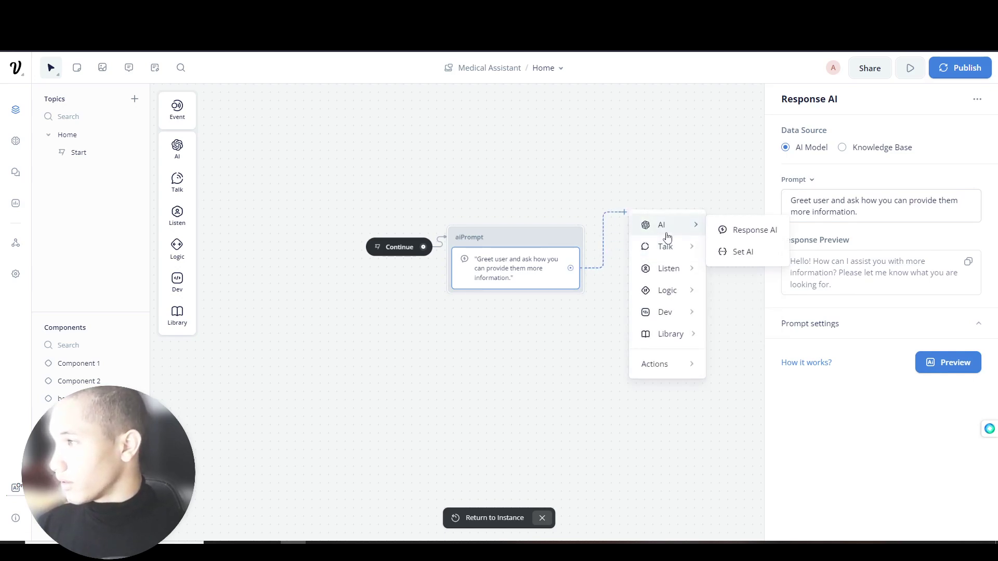
right_click(669, 233)
left_click(653, 183)
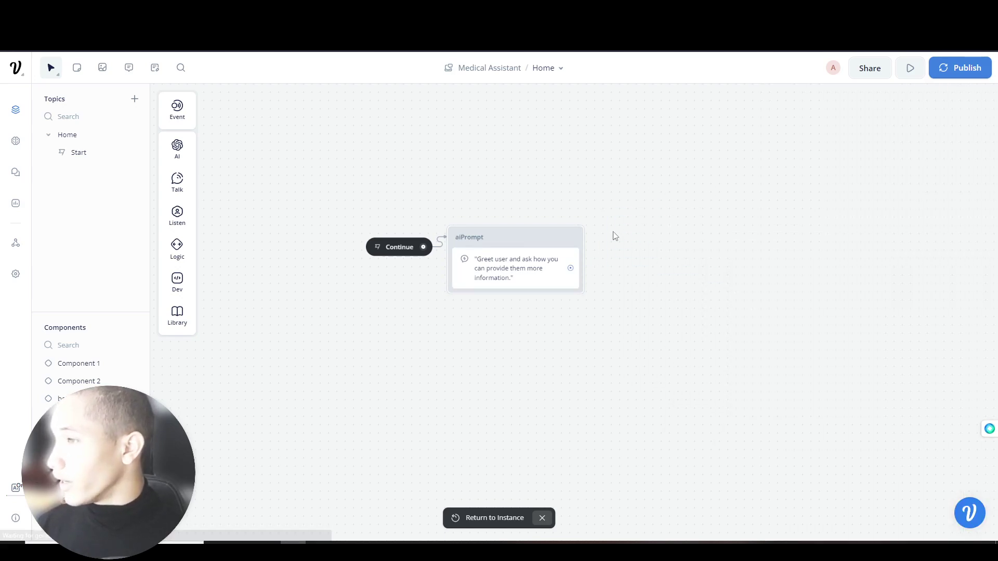
left_click(551, 262)
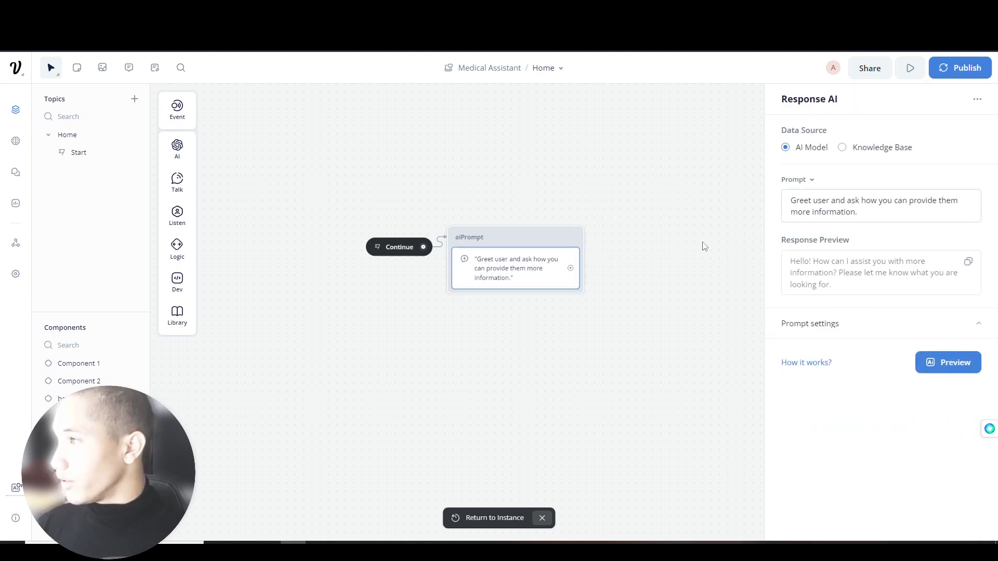
left_click(830, 202)
type("by saying ")
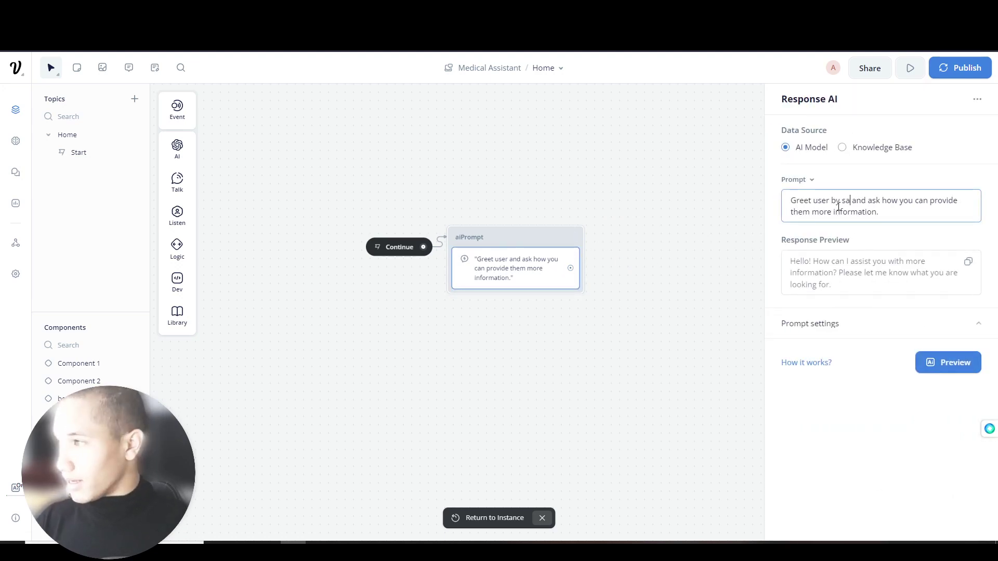
type("\"How can I help ")
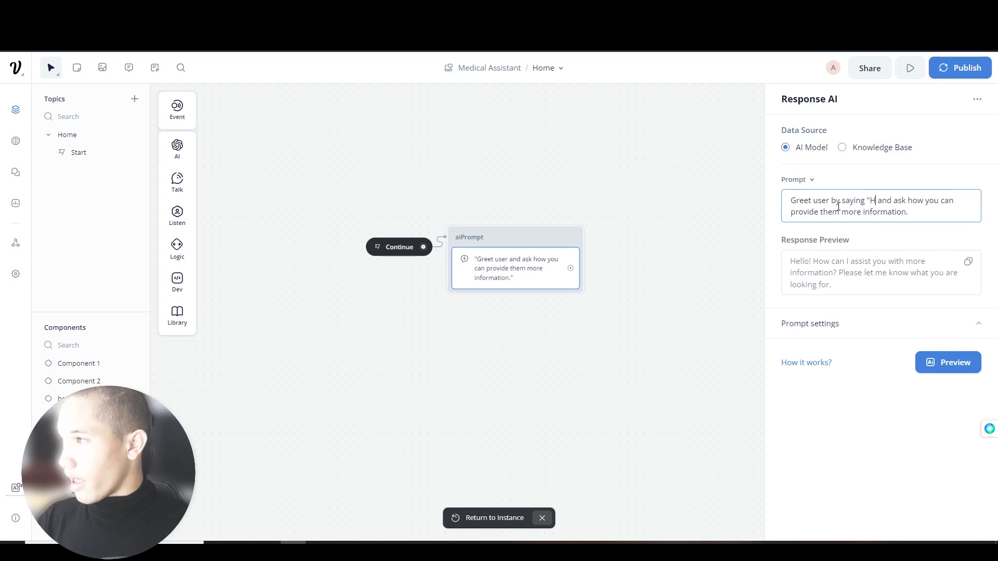
type("you get more inf")
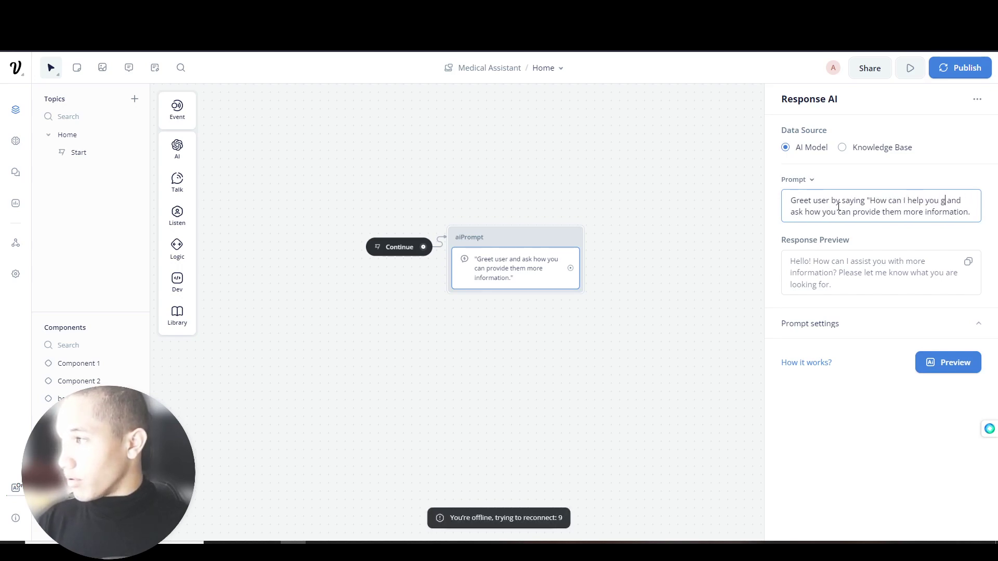
type("ormation")
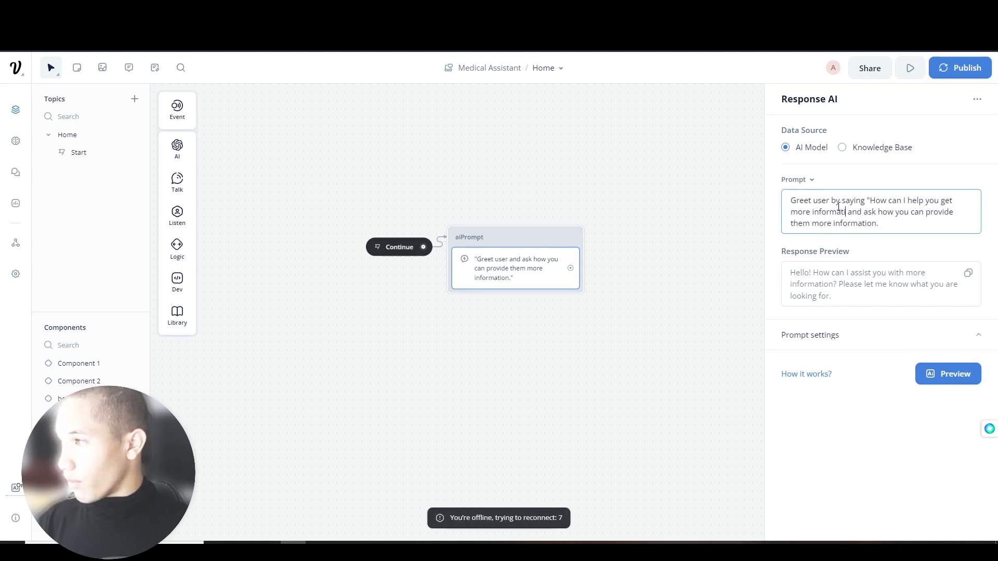
type("?\"")
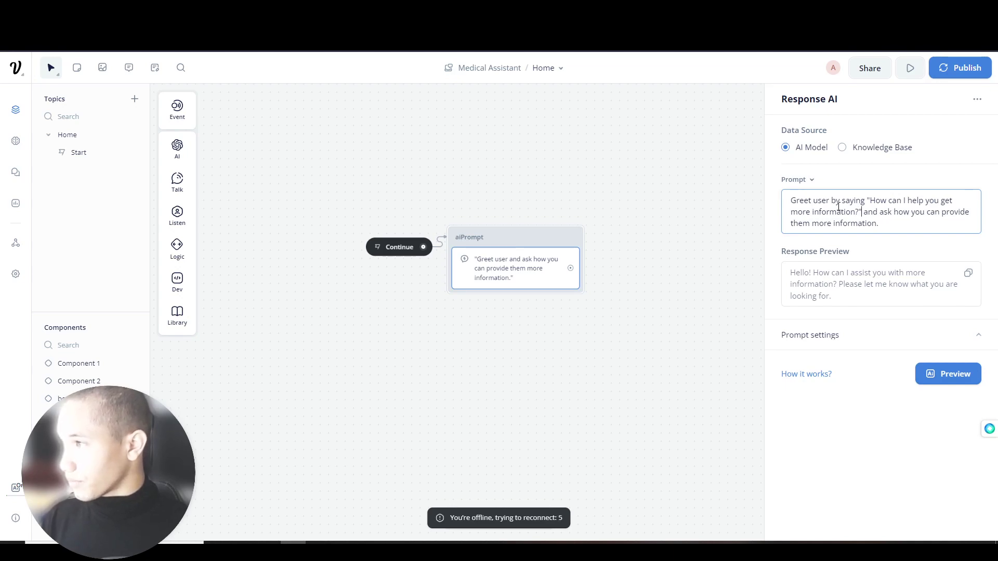
left_click_drag(861, 209, 886, 232)
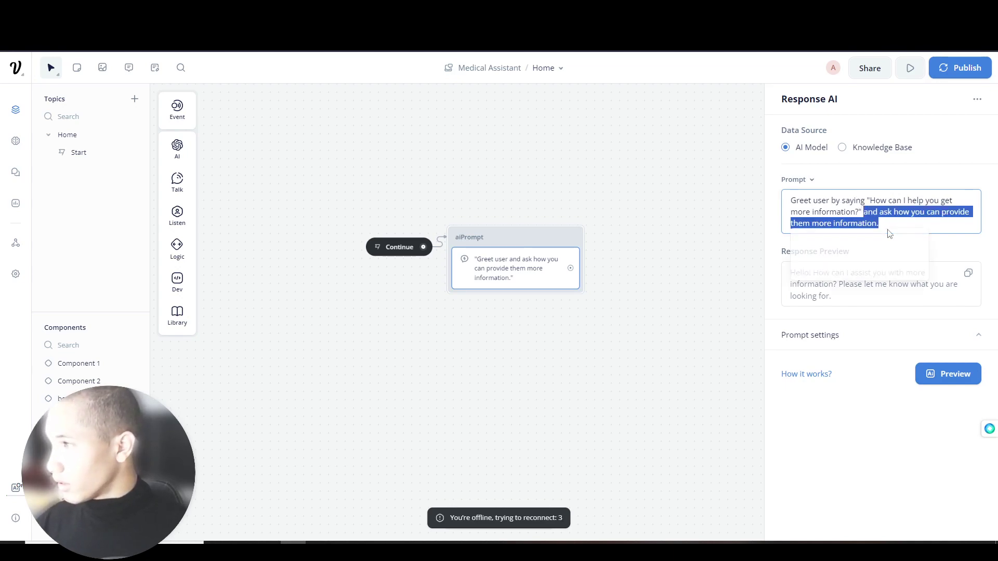
key("BackSpace")
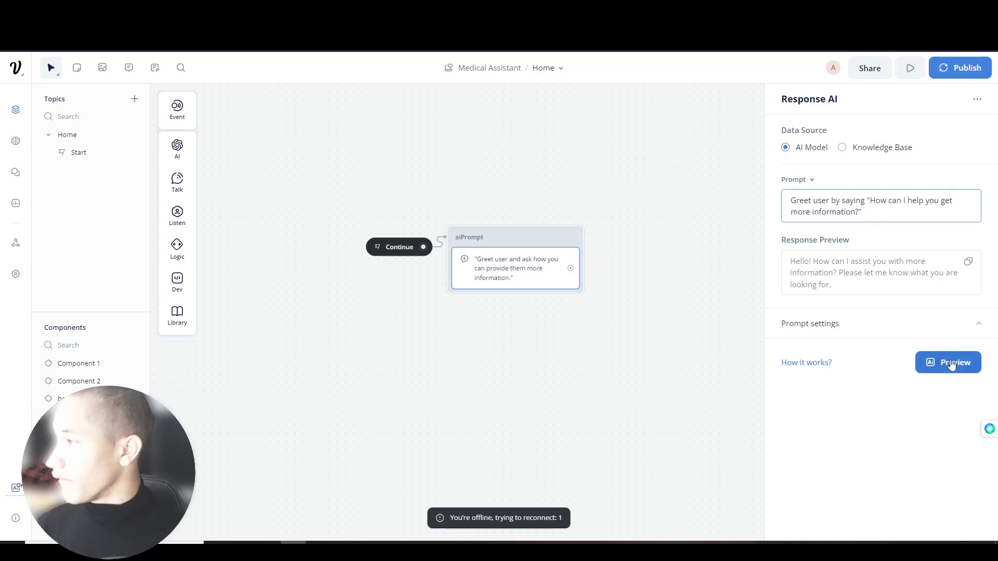
left_click(947, 360)
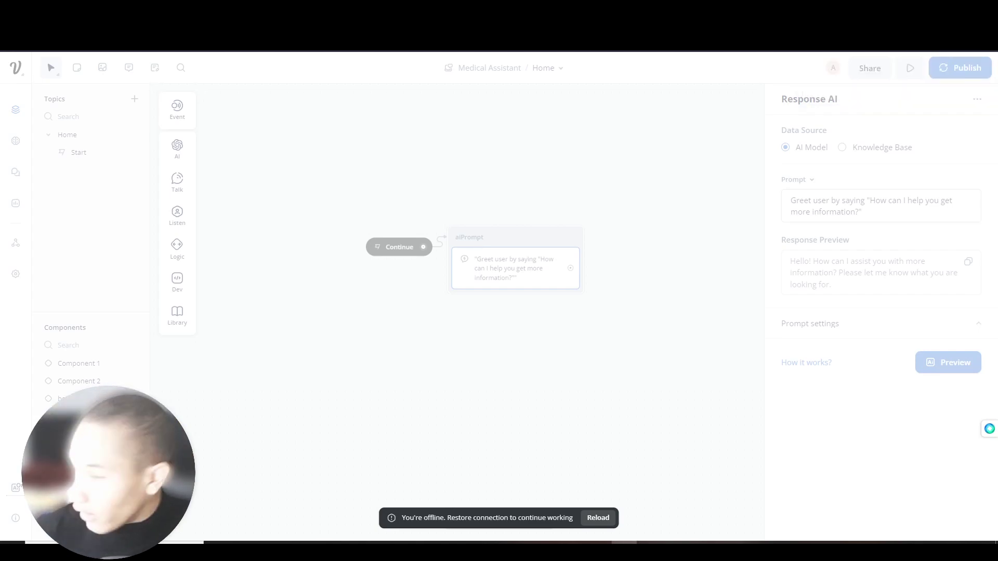
- Reload the page, leaving aiPrompt's prompt as 'Greet user and ask how you can provide them more information.'
left_click(597, 519)
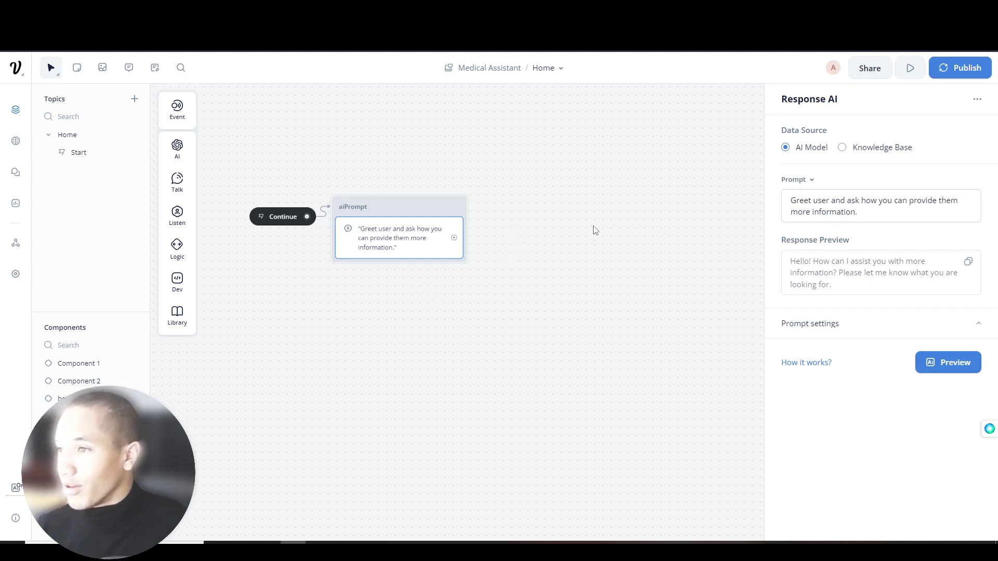
mouse_move(181, 189)
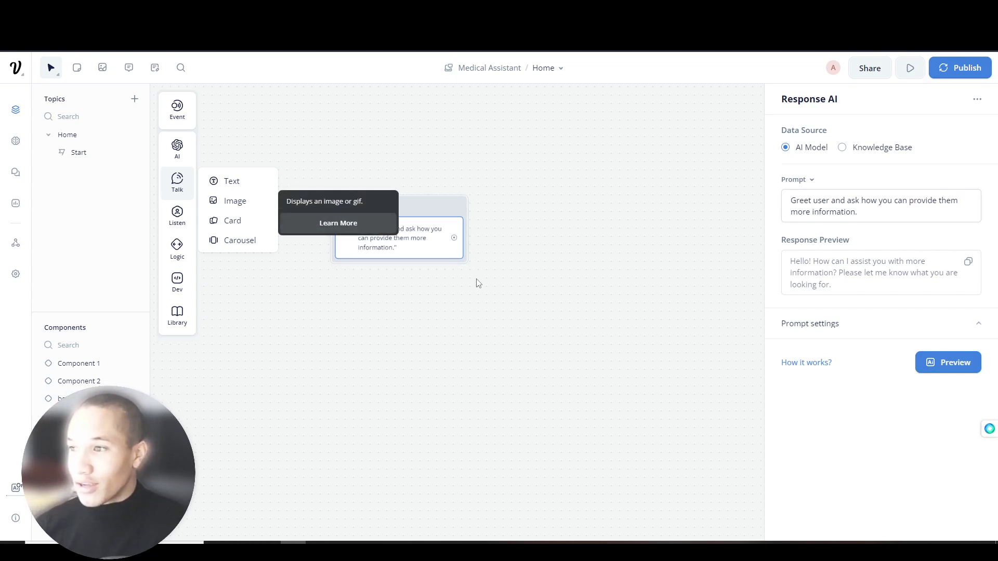
left_click(290, 256)
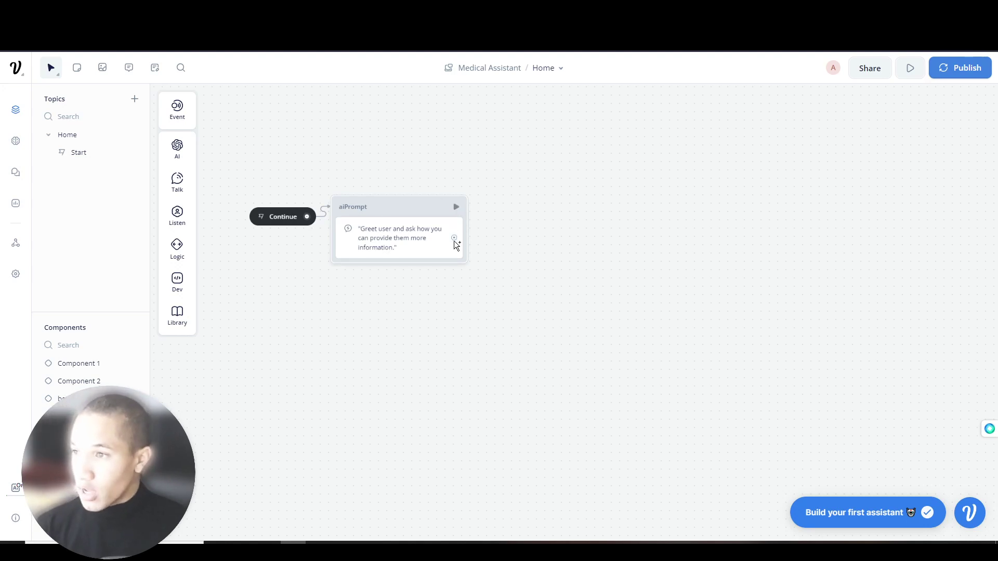
- Add a Capture step to aiPrompt storing the entire user reply in {last_utterance}
left_click_drag(459, 250, 535, 250)
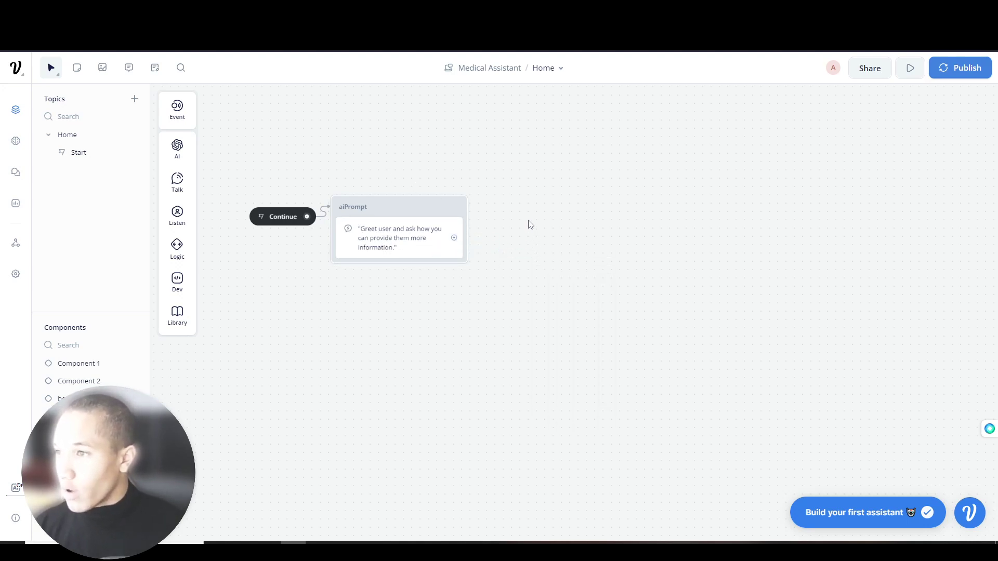
mouse_move(174, 182)
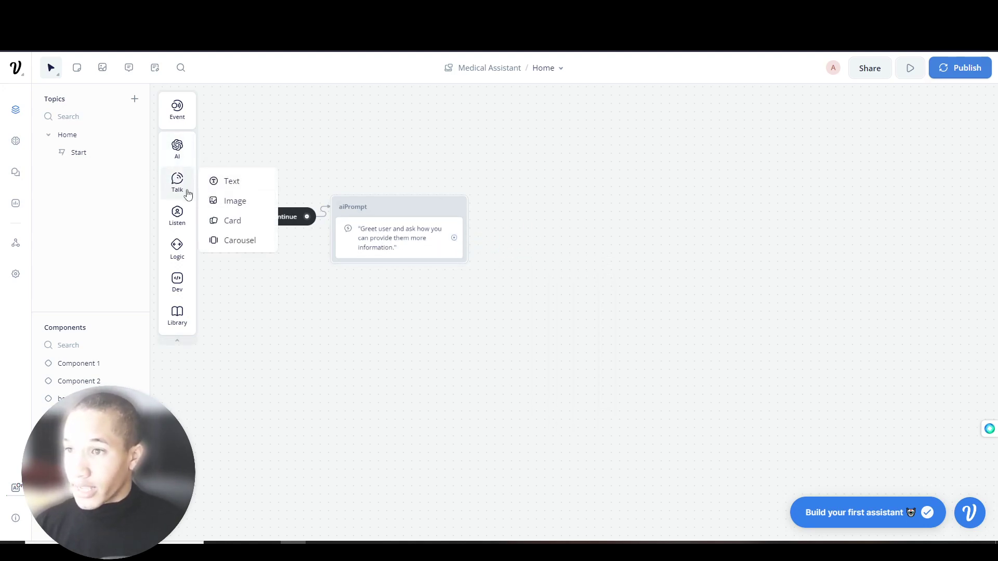
mouse_move(206, 228)
left_click_drag(263, 251, 416, 270)
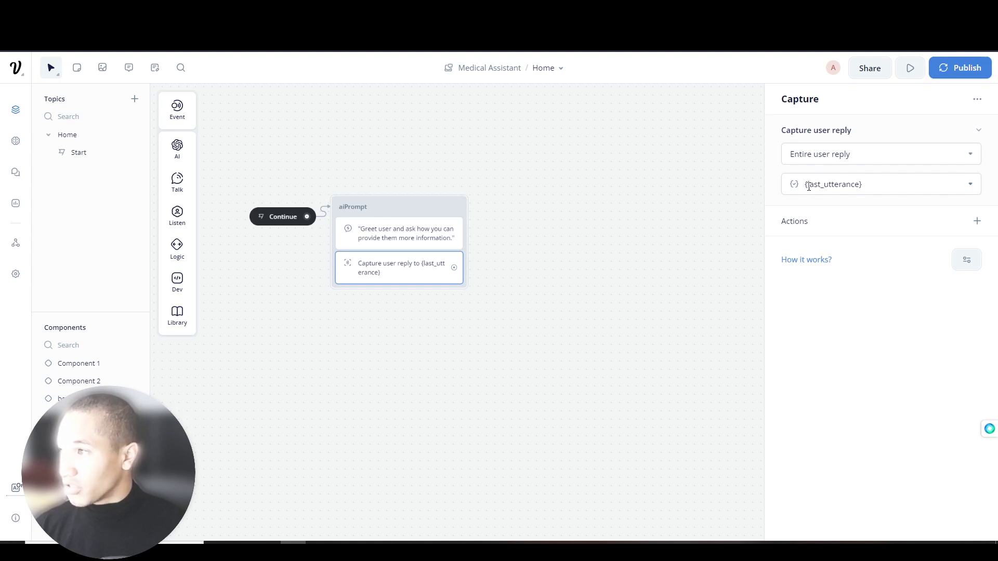
left_click(857, 186)
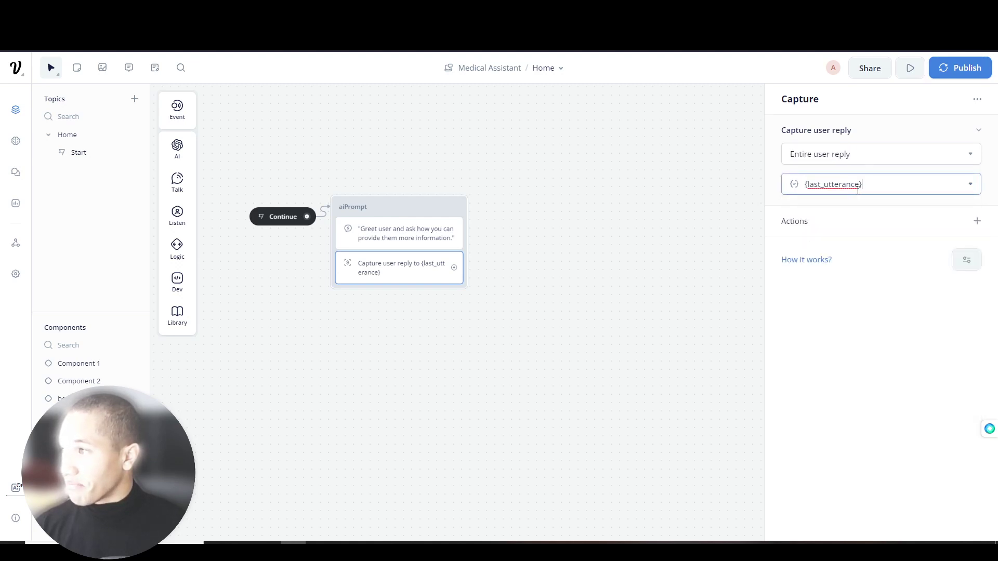
- Start a test run from the aiPrompt block
mouse_move(454, 267)
left_mouse_down()
mouse_move(468, 272)
mouse_move(513, 193)
mouse_move(459, 278)
mouse_move(471, 269)
left_mouse_up()
left_click(484, 256)
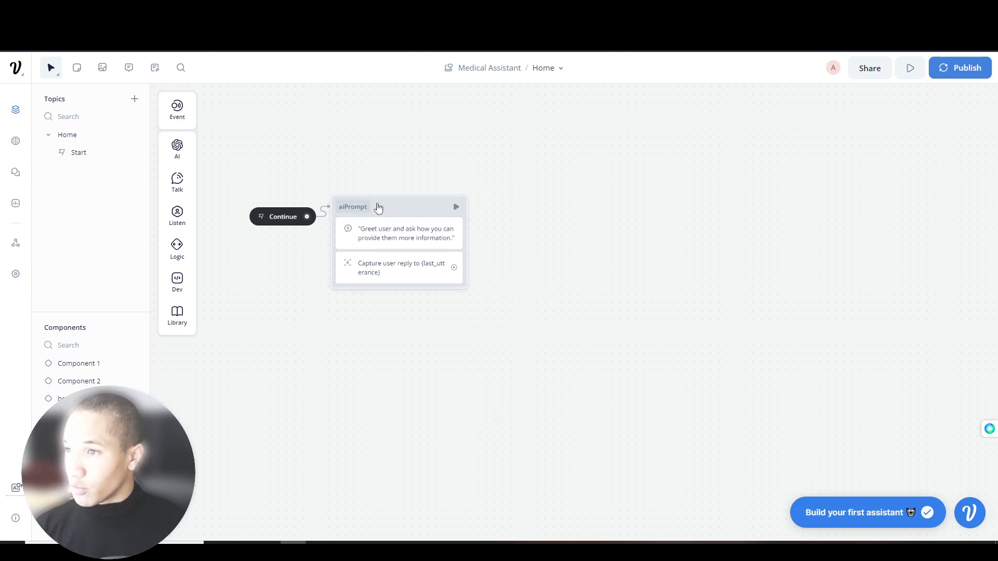
left_click(457, 220)
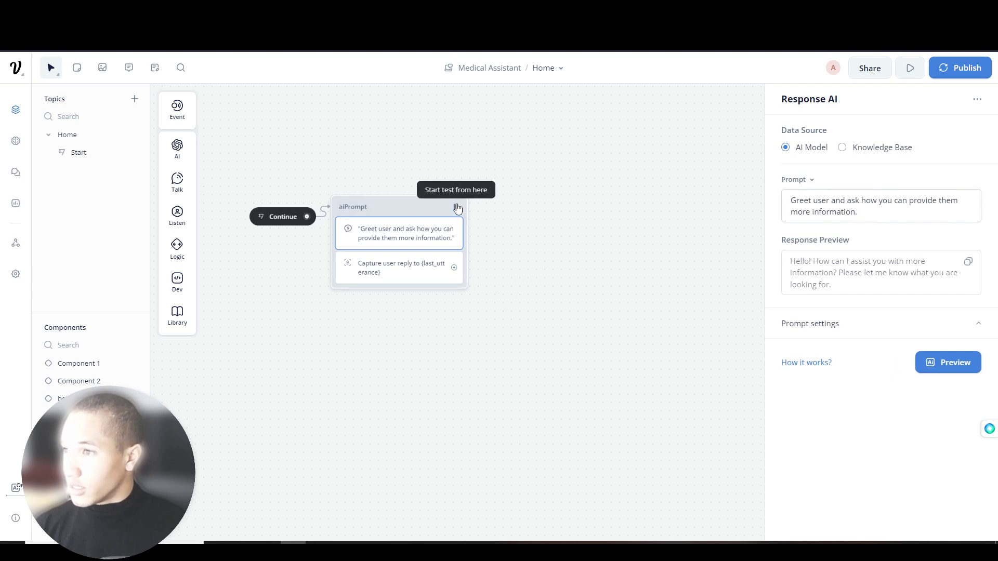
left_click(458, 207)
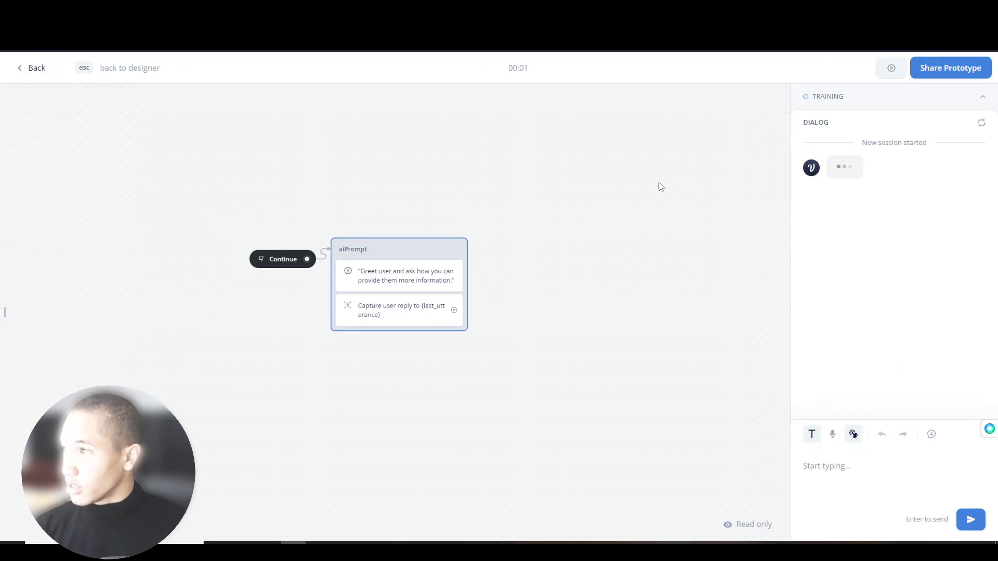
- Test the Home flow from Start via Book Appointment, replying 'I want a chiropractic spinal massage'
left_click(34, 70)
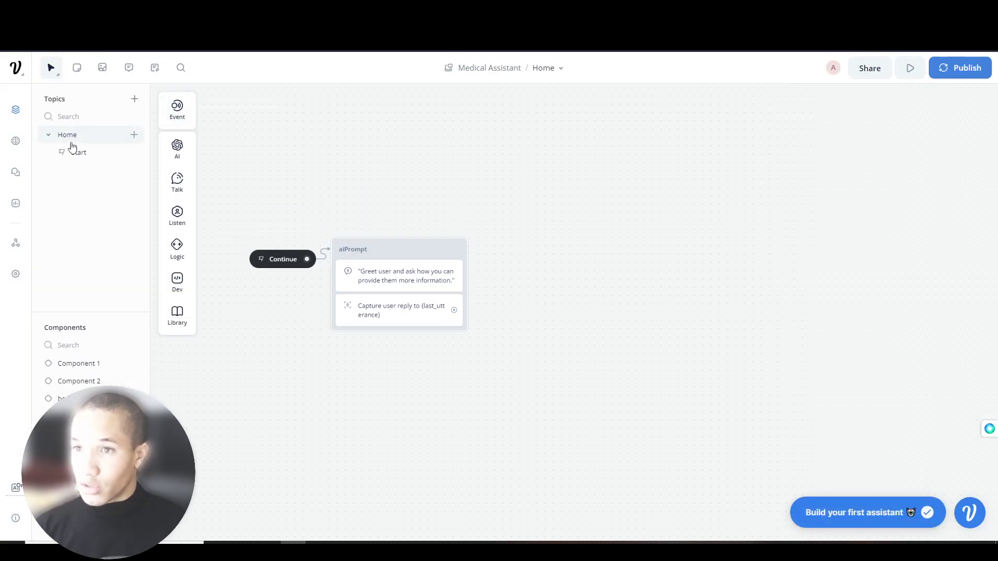
left_click(75, 151)
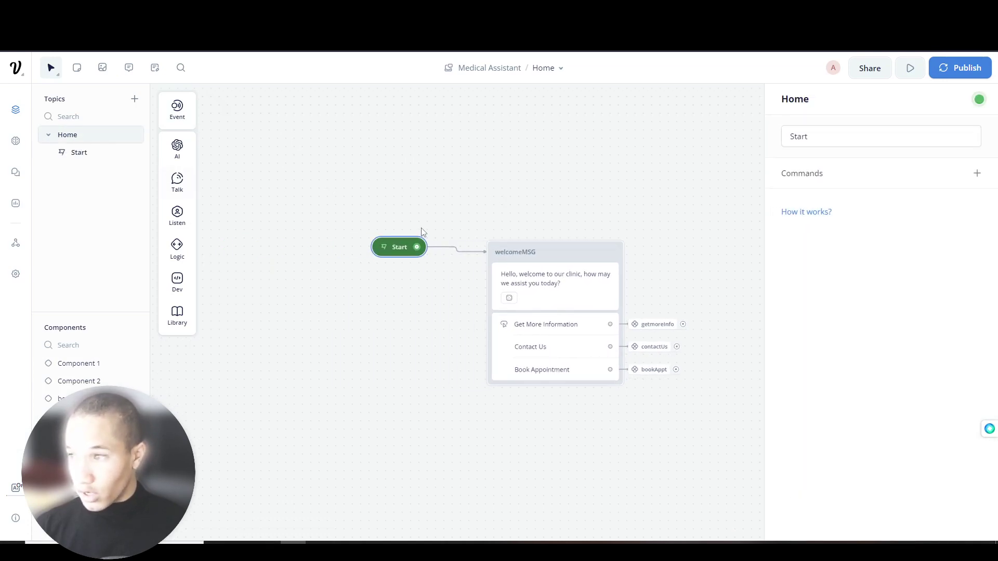
left_click(396, 249)
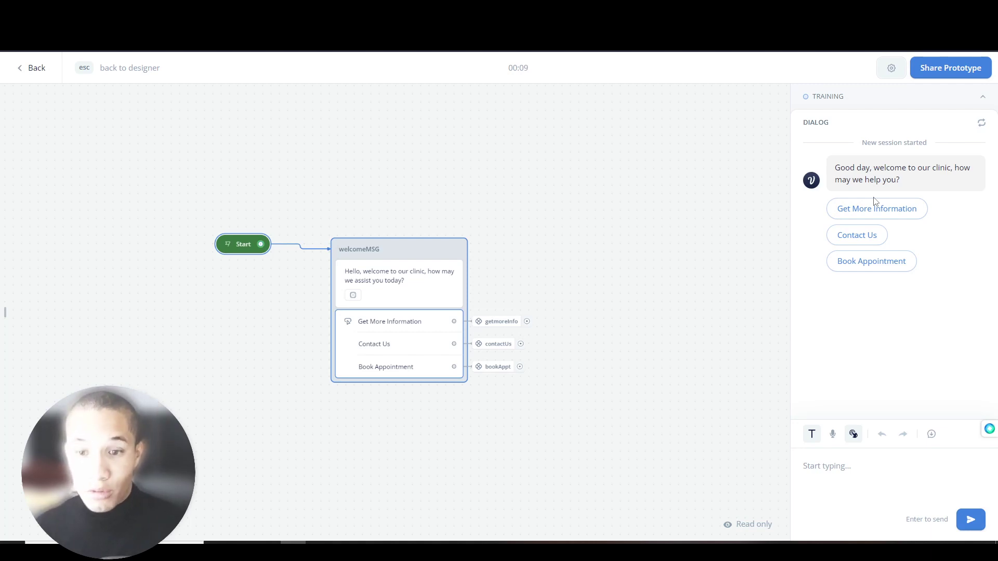
left_click(871, 261)
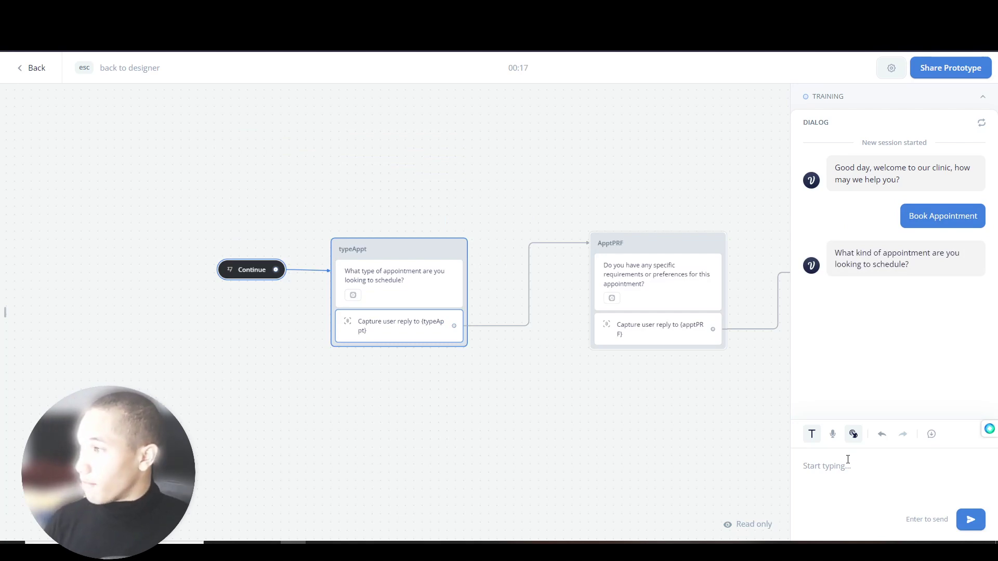
type("I want a ")
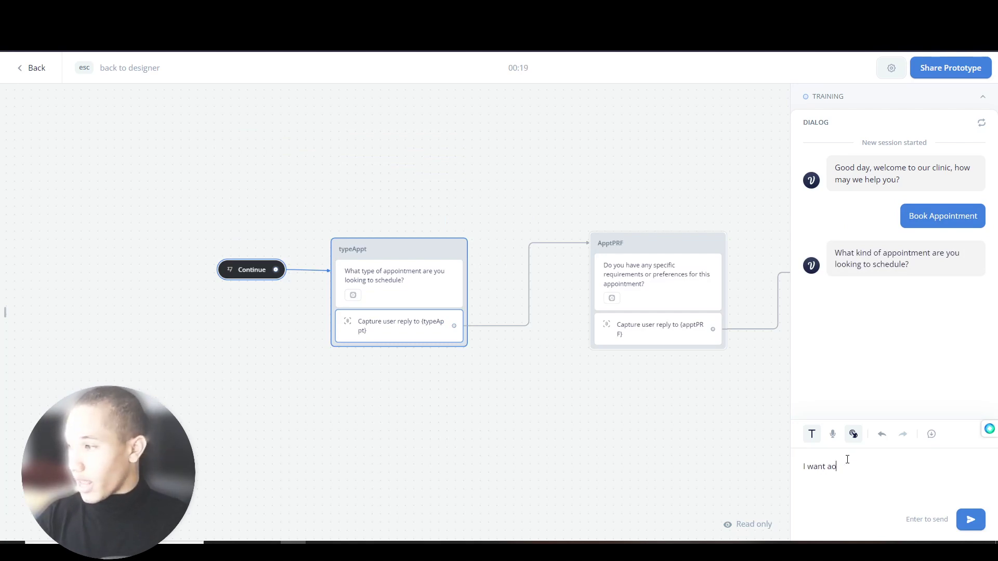
type("chiropractic spinal massag")
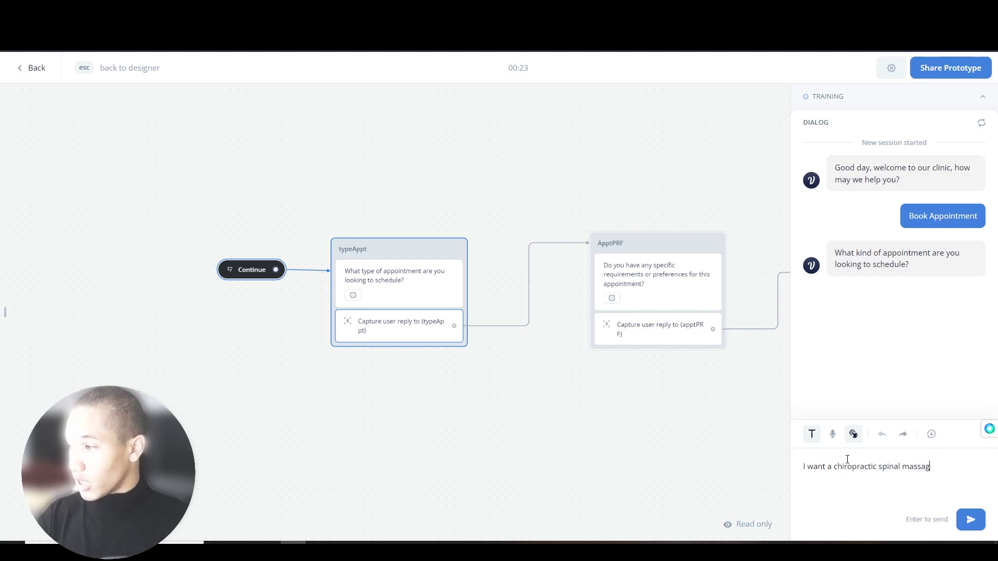
type("e")
key("Return")
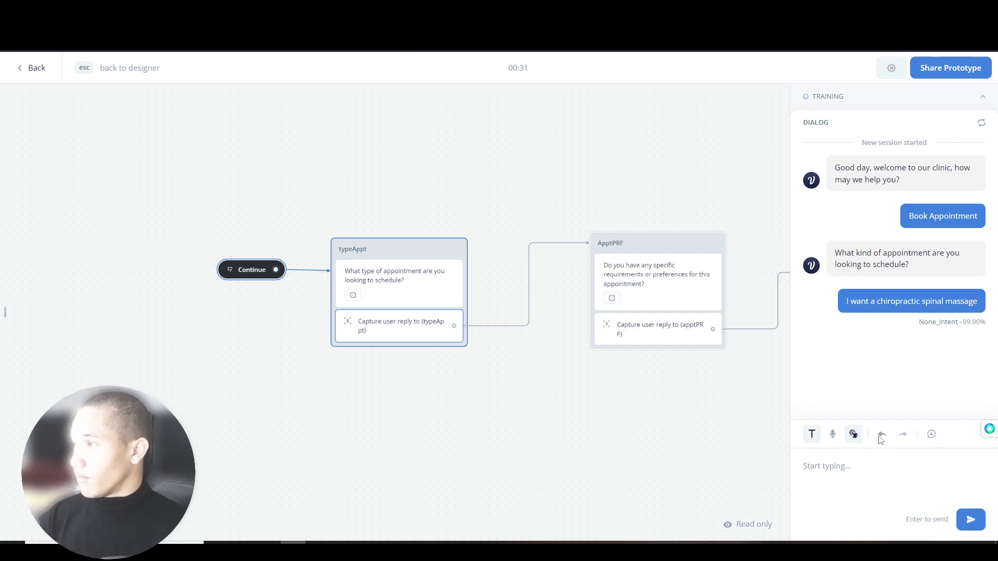
- Restart the test on Book Appointment, sending 'I want to book a massage' and 'I want to have the supervisor on site'
left_click(981, 128)
left_click(894, 298)
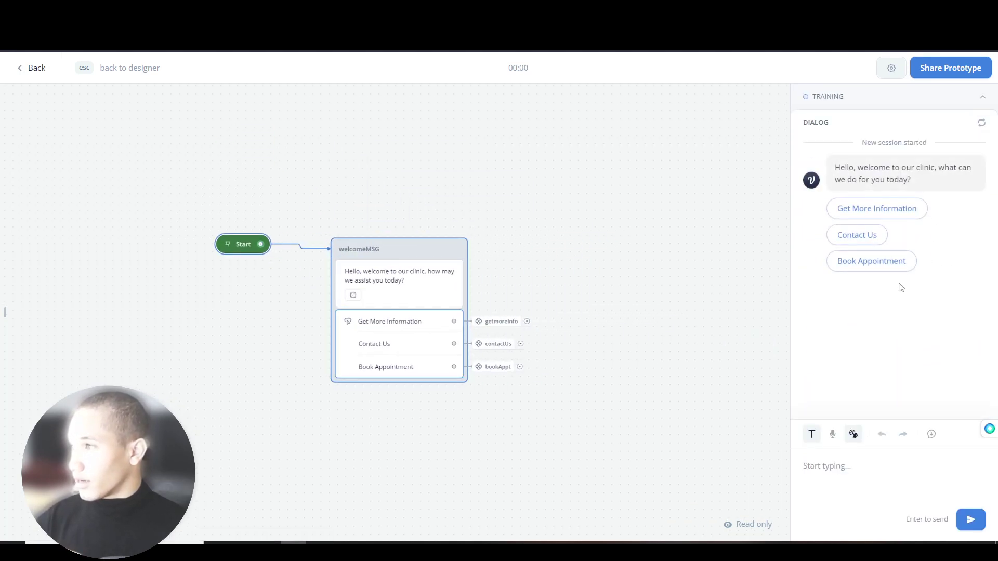
left_click(874, 267)
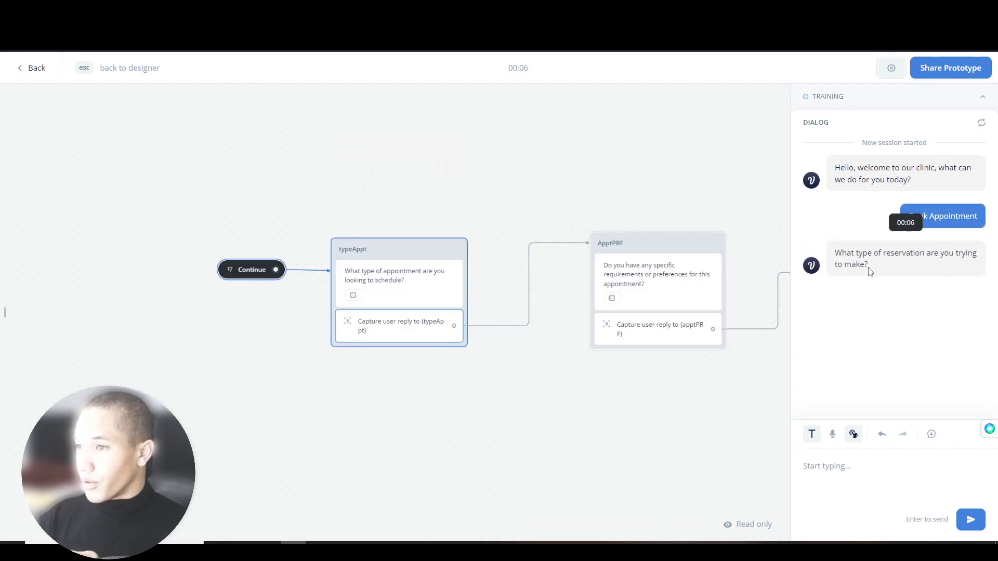
left_click(806, 488)
type("I w")
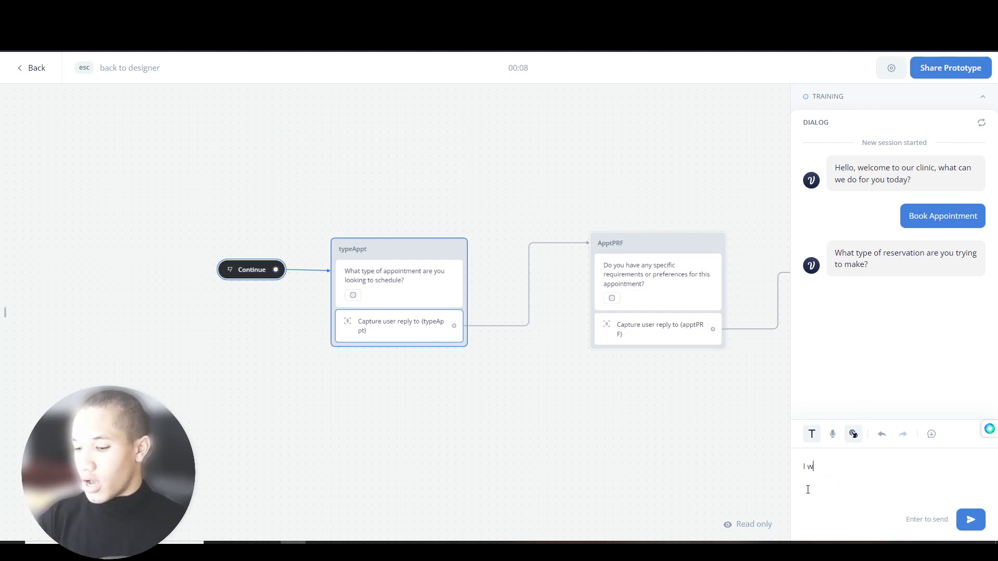
type("ant to book a massage")
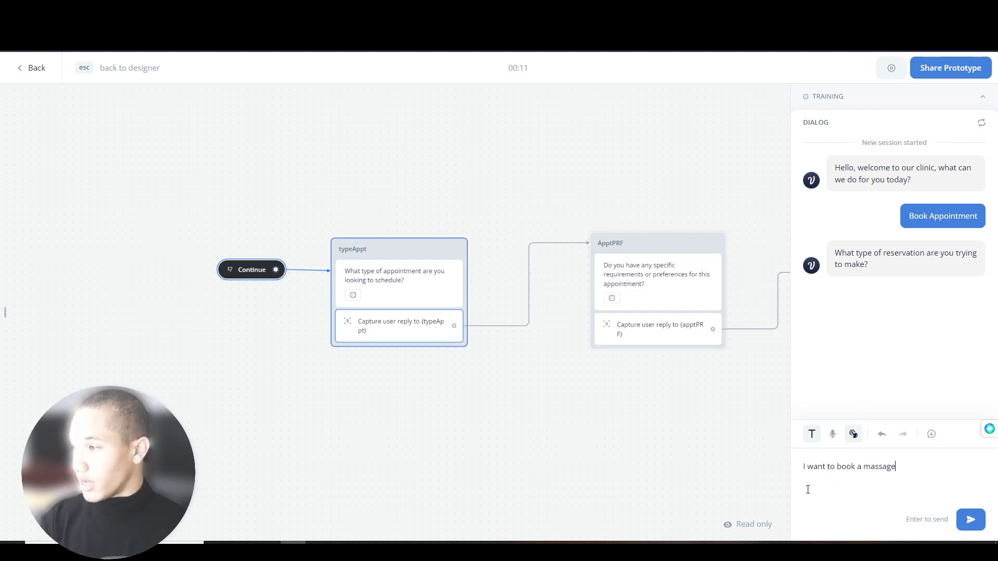
key("Return")
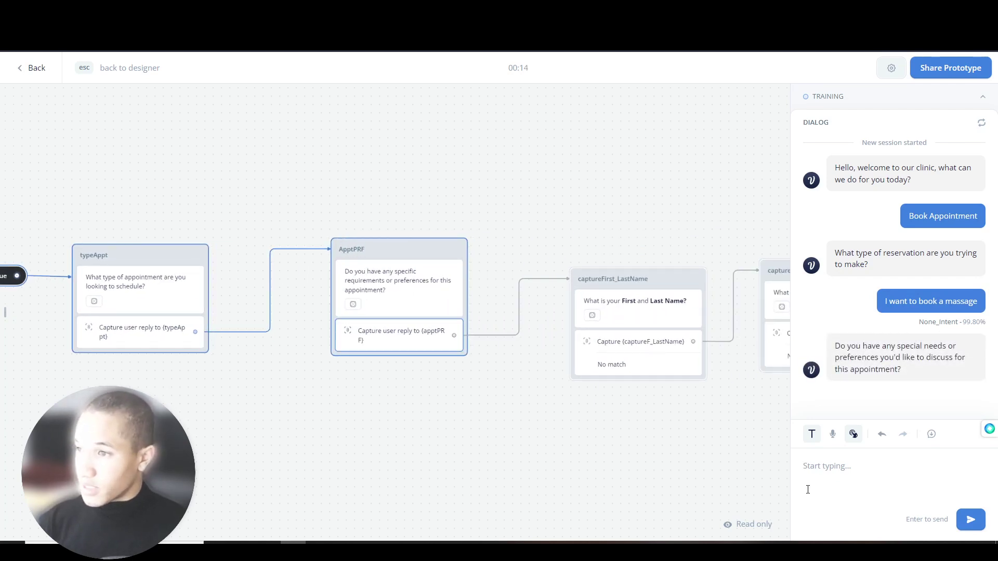
type("I want to")
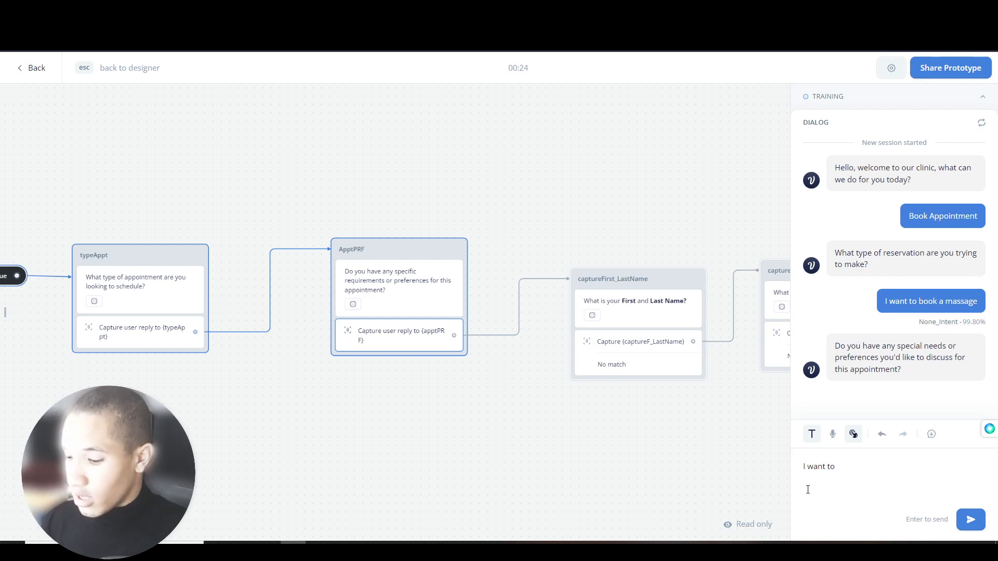
type("have the supervisor on site")
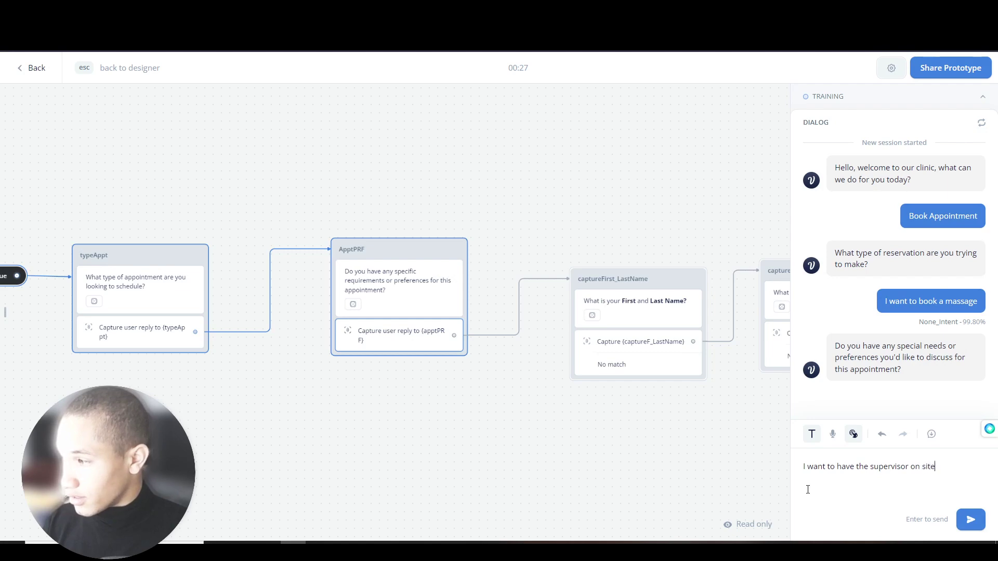
key("Return")
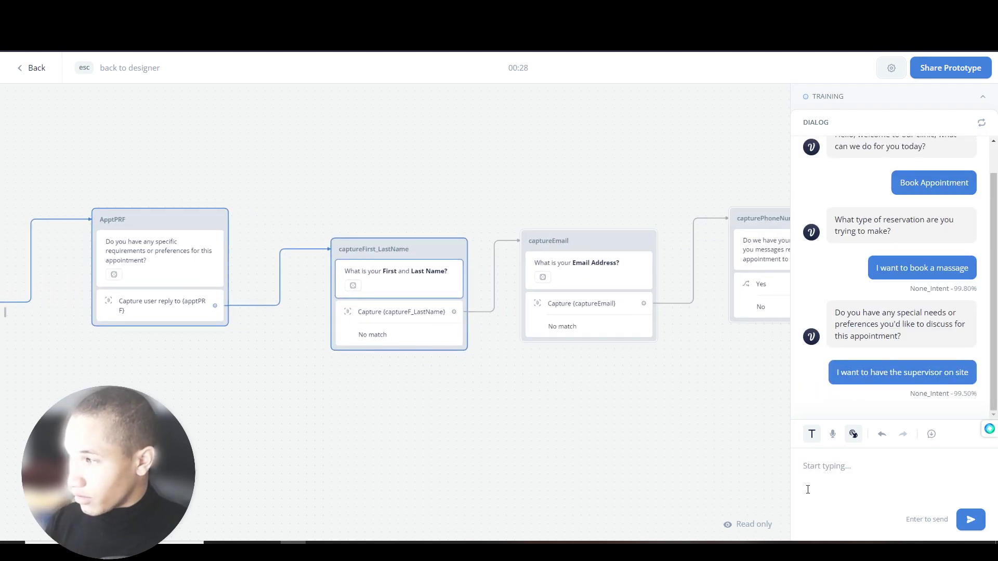
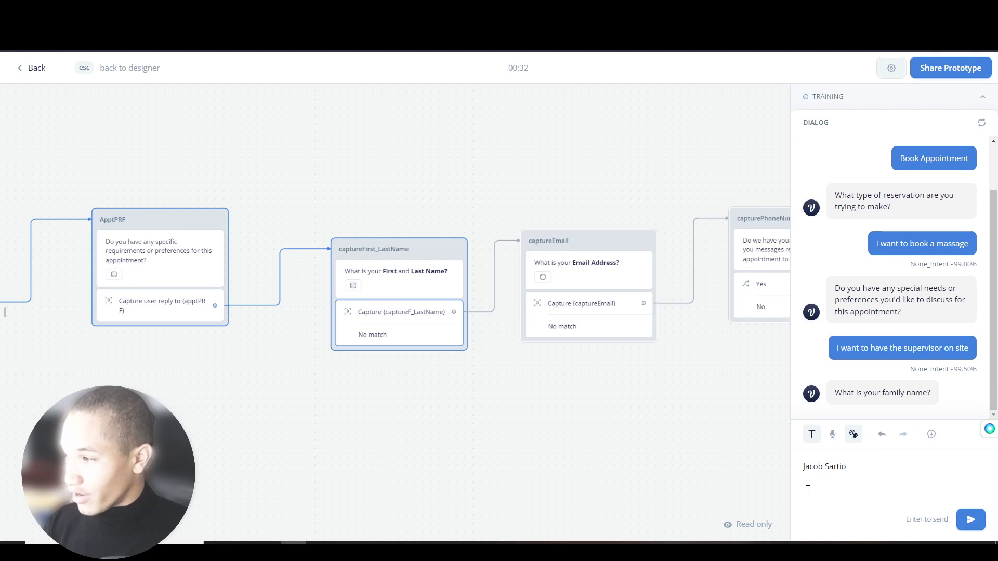
- Answer with a full name, an e-mail address, 'No', and the inquiry 'I want a doctor on speed dial'
key("Return")
key("Return")
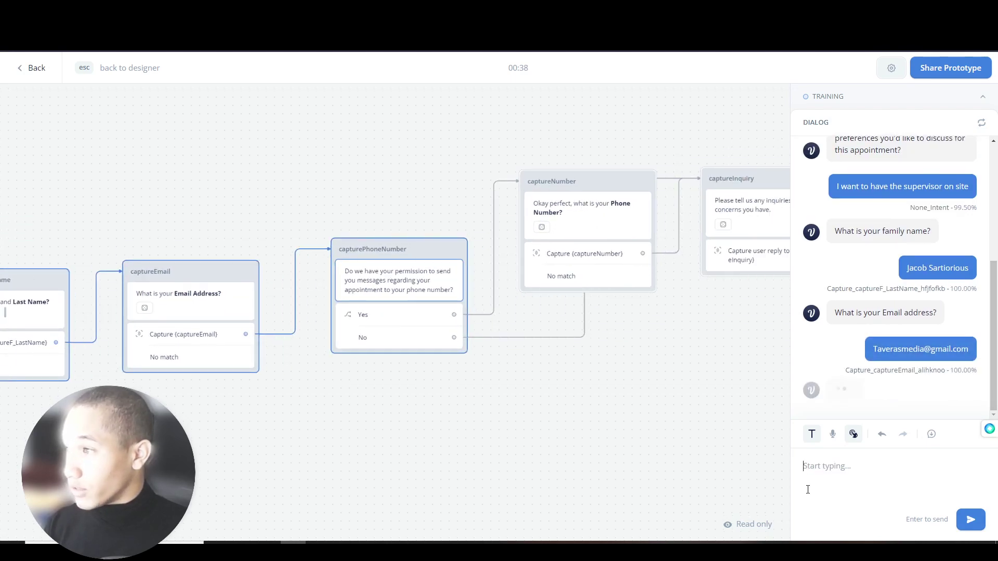
type("N")
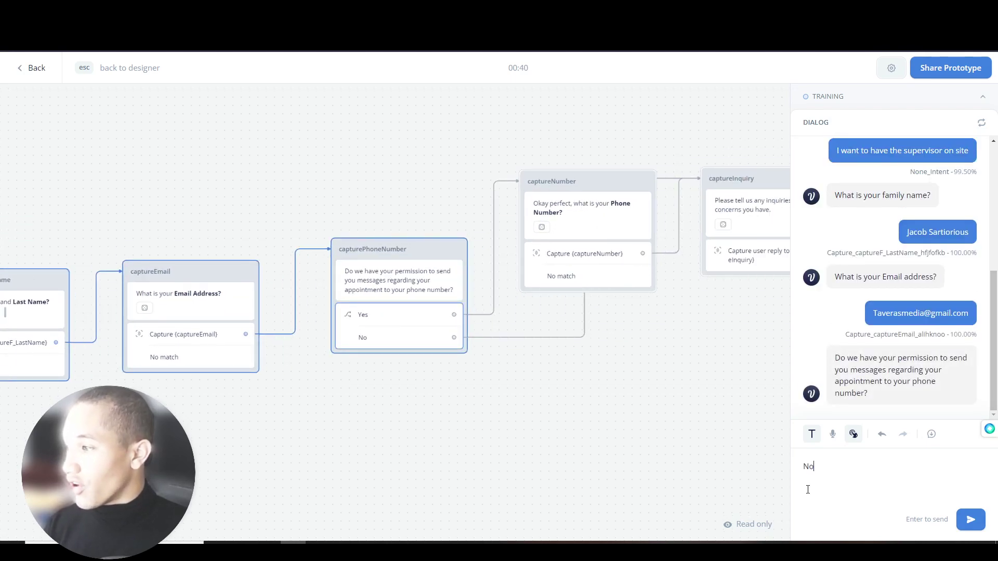
type("o")
key("Return")
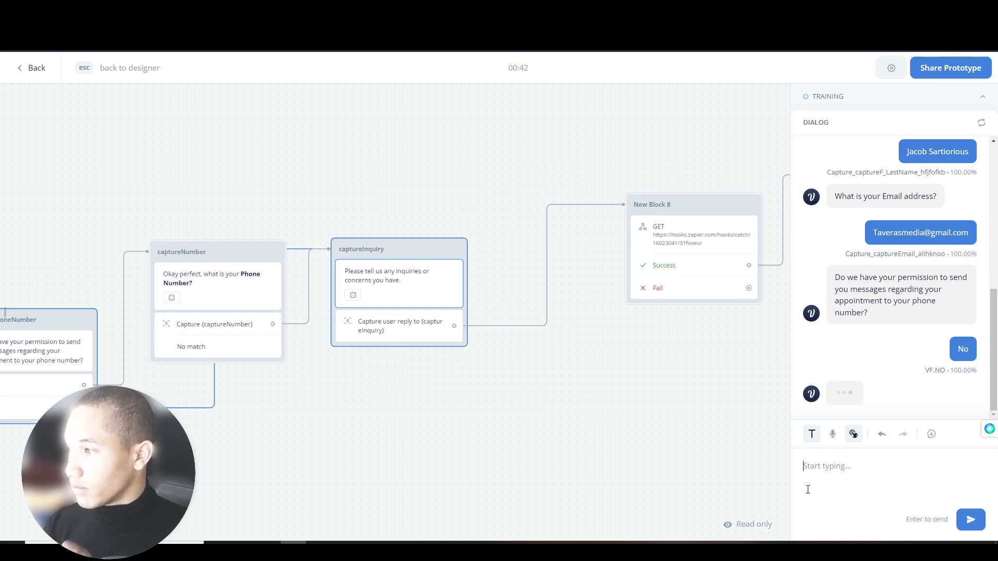
type("I want a doctor on speed di")
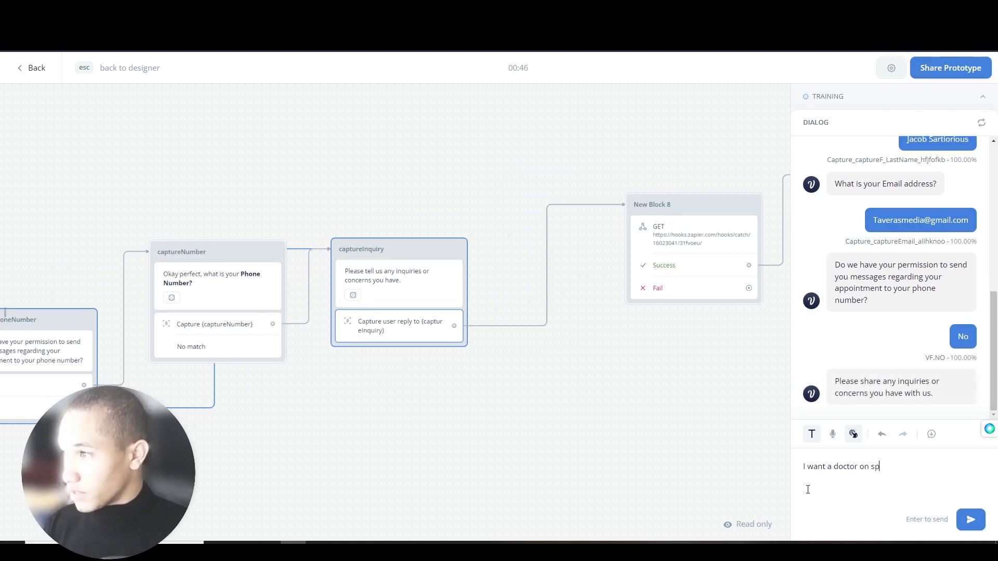
type("al")
key("Return")
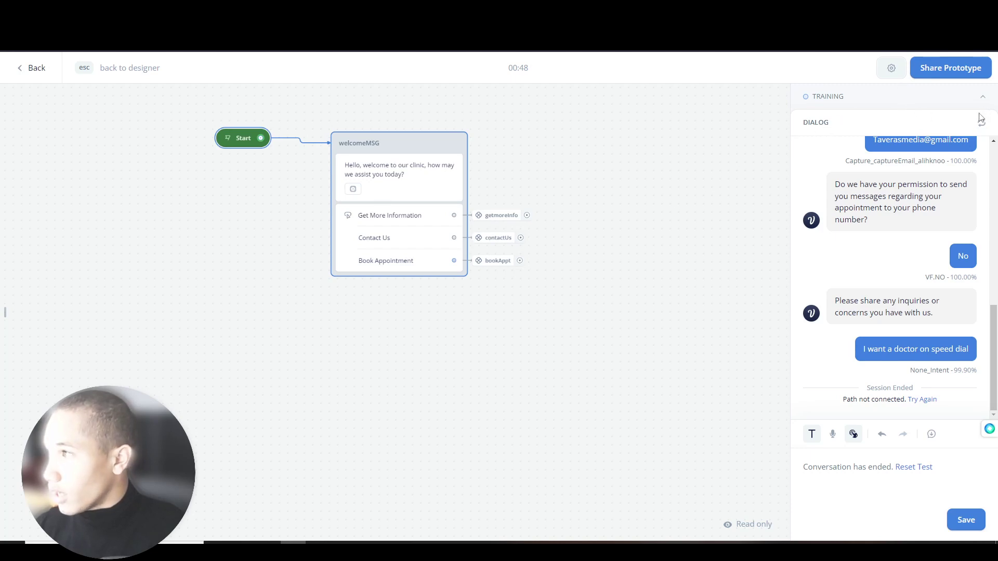
left_click(894, 104)
- Reset the test, choose Contact Us, and submit an e-mail address and a full name
left_click(878, 111)
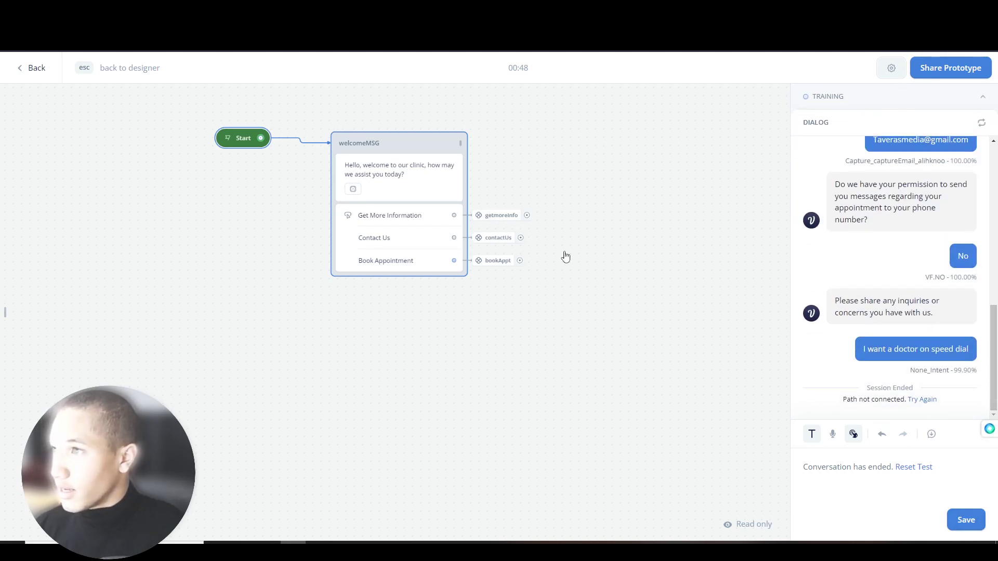
left_click(923, 467)
left_click(884, 301)
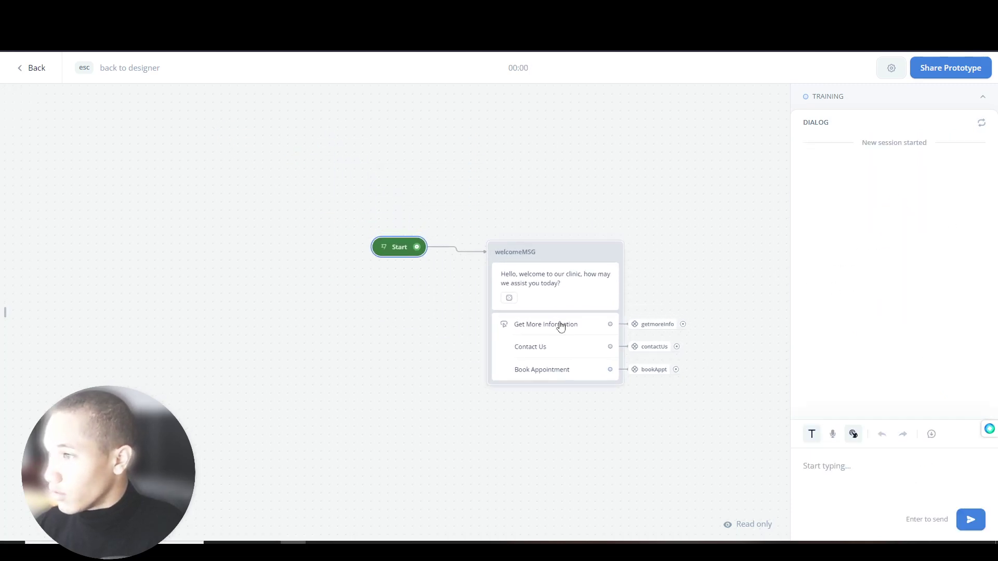
left_click(852, 233)
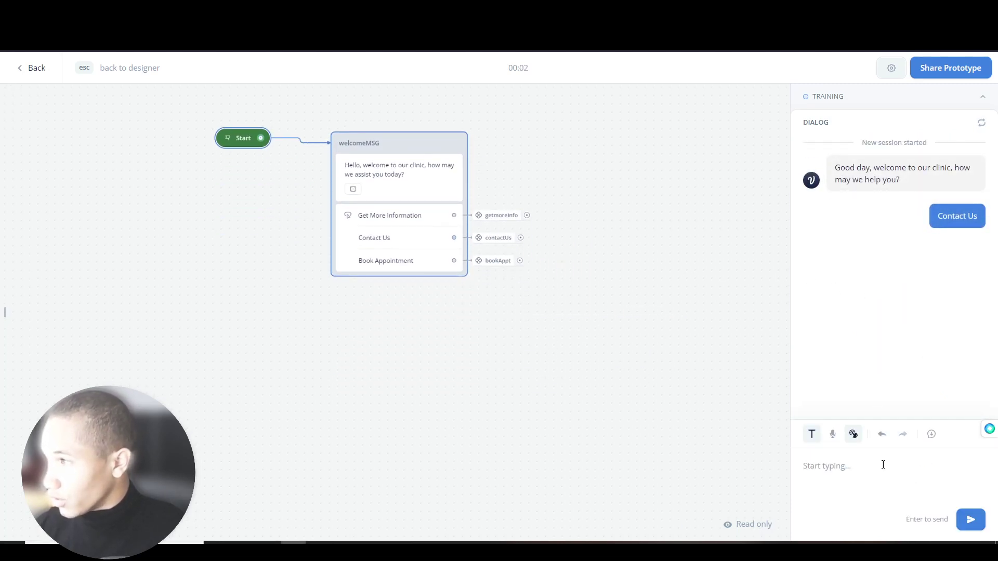
left_click(865, 484)
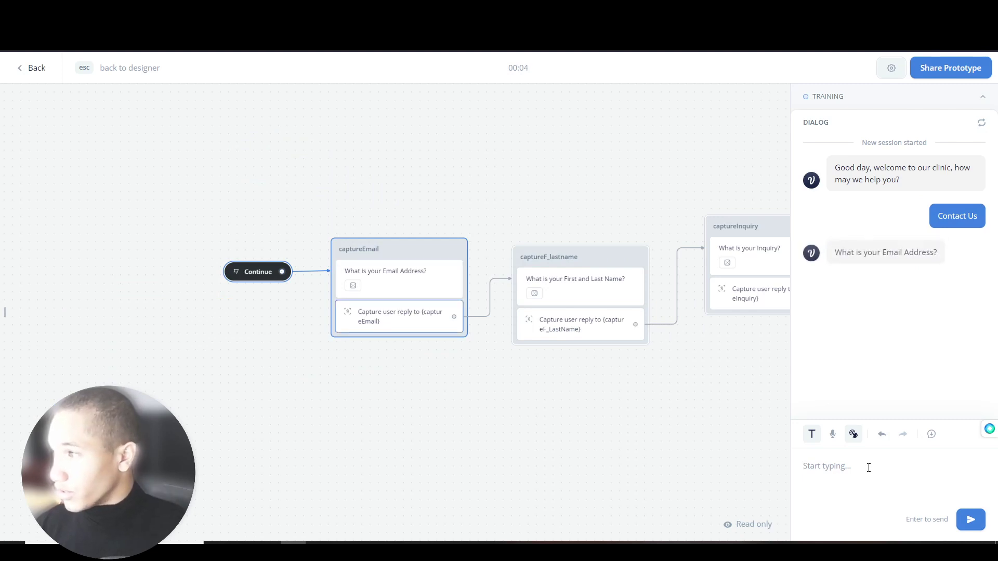
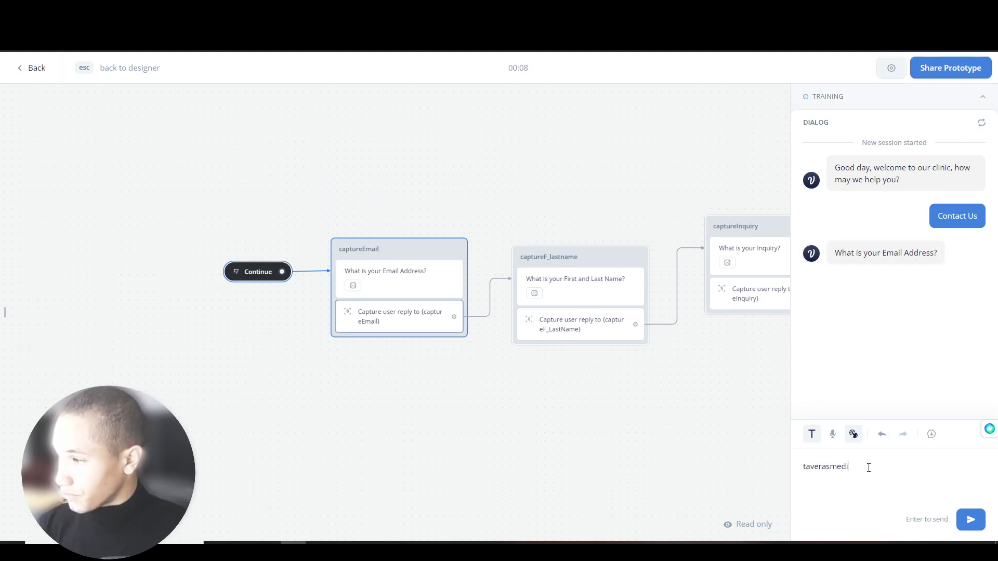
key("Return")
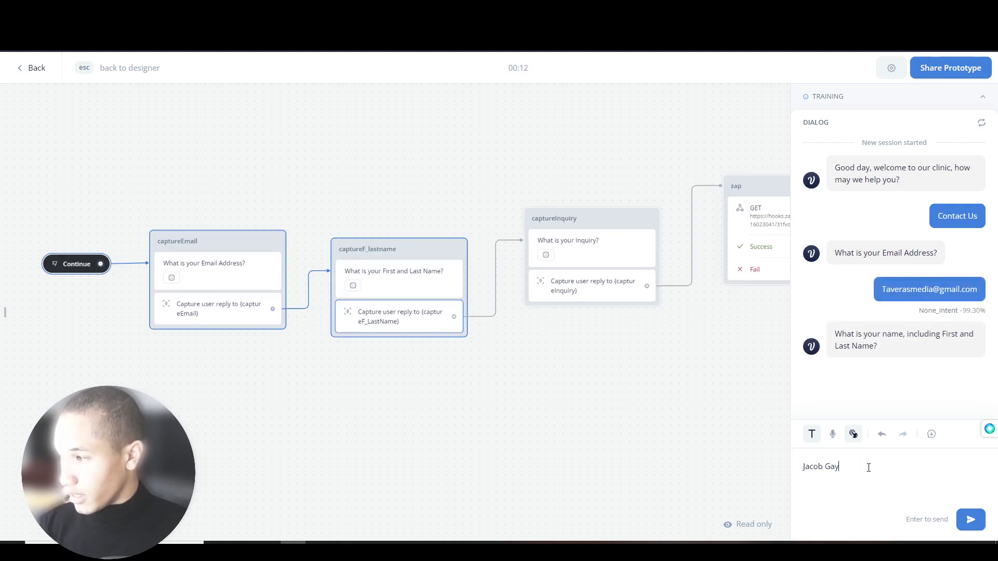
key("Return")
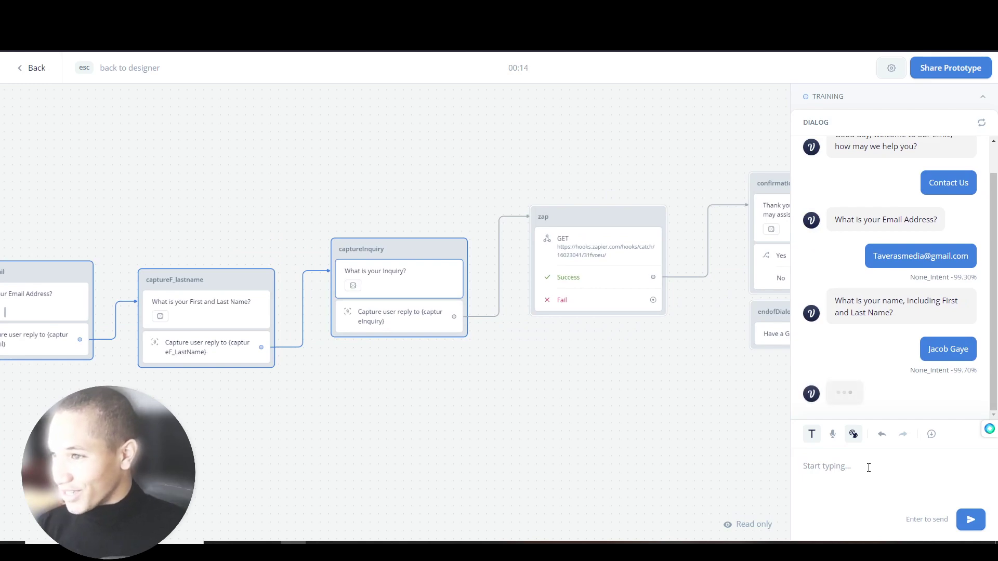
- Send the inquiry about 'your guys spinal surgeries', then reply 'Nothing' to end the conversation
type("I want to get more ifnor")
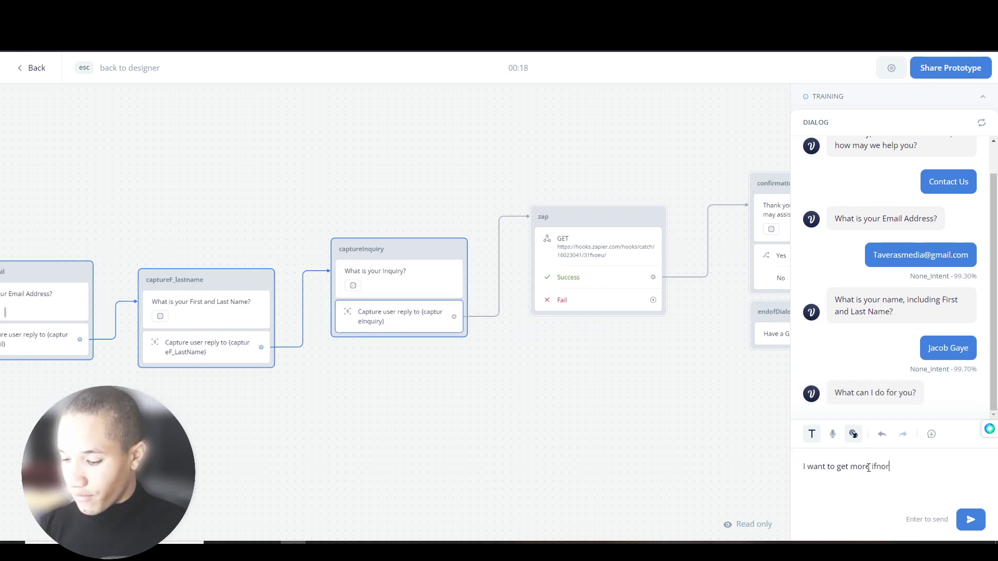
type("mation")
key("BackSpace")
key("BackSpace")
key("BackSpace")
key("BackSpace")
key("BackSpace")
key("BackSpace")
key("BackSpace")
key("BackSpace")
key("BackSpace")
key("BackSpace")
type("nformation concerning about")
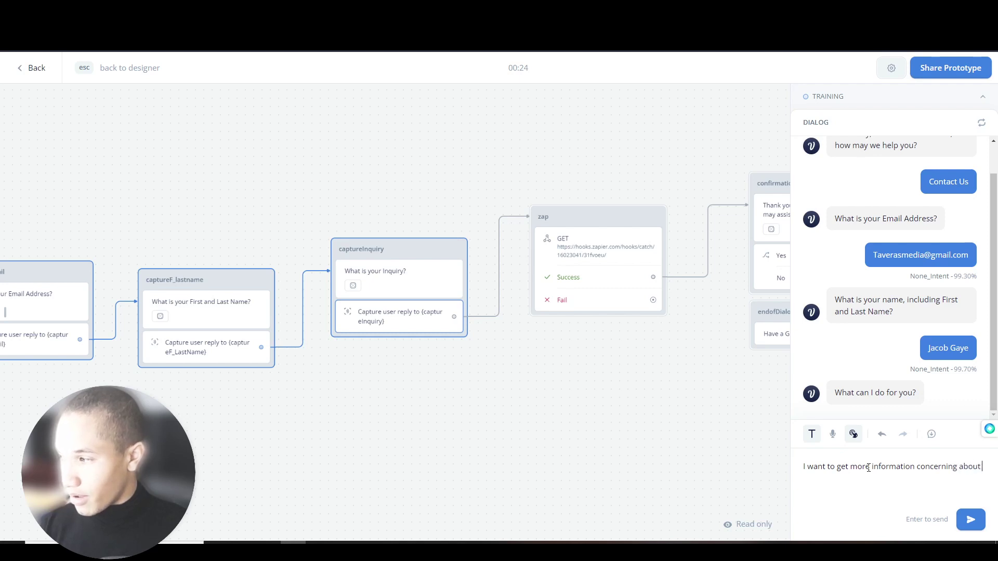
type(" your guys spinal s")
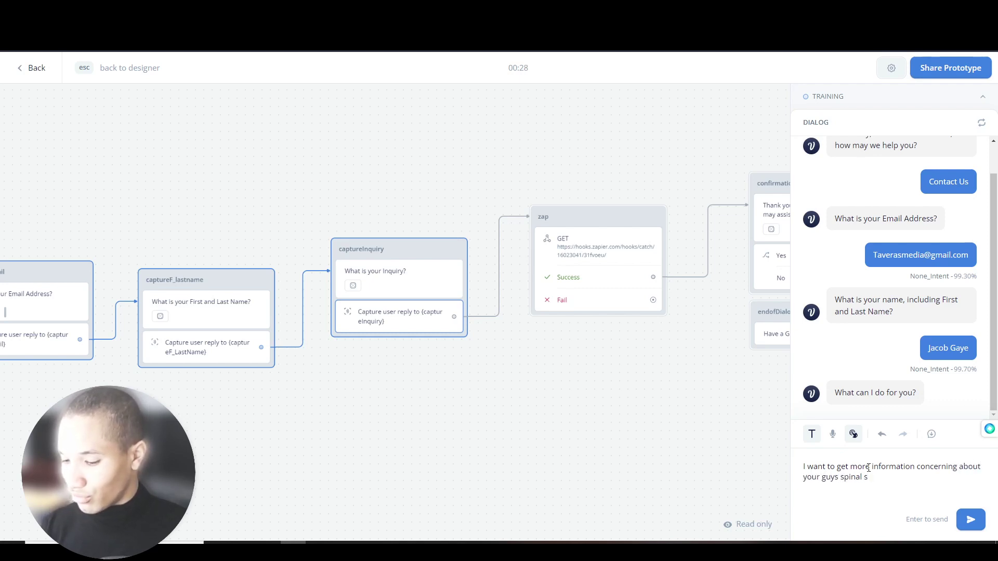
type("urgery")
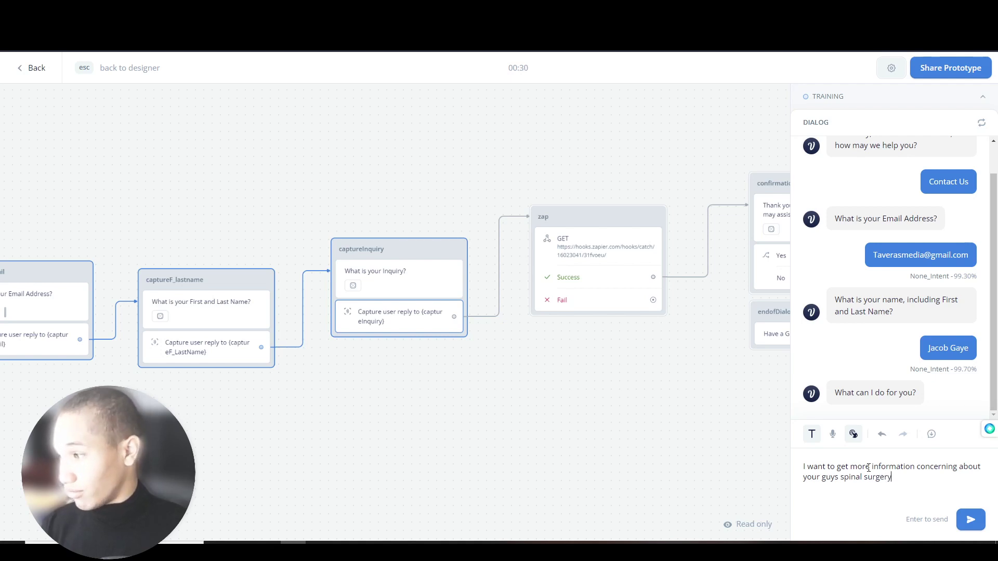
key("BackSpace")
type("ies")
key("Return")
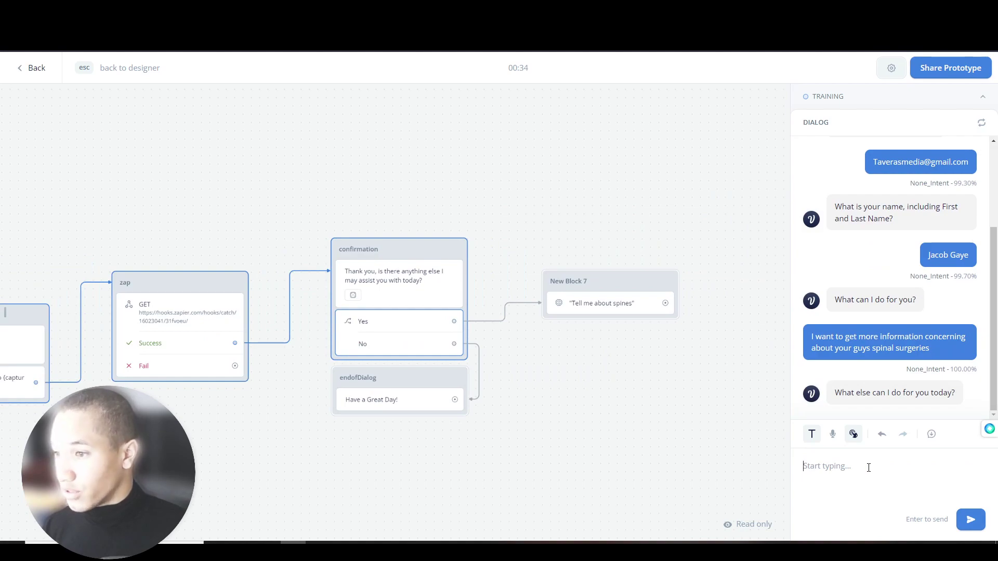
type("Nohing else")
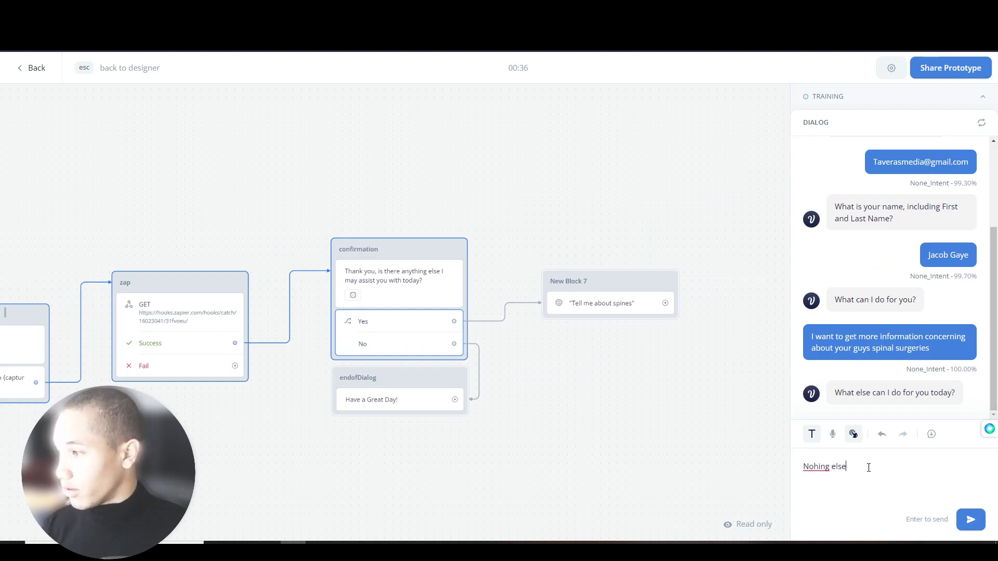
key("ctrl+a")
key("BackSpace")
type("Nothing")
key("Return")
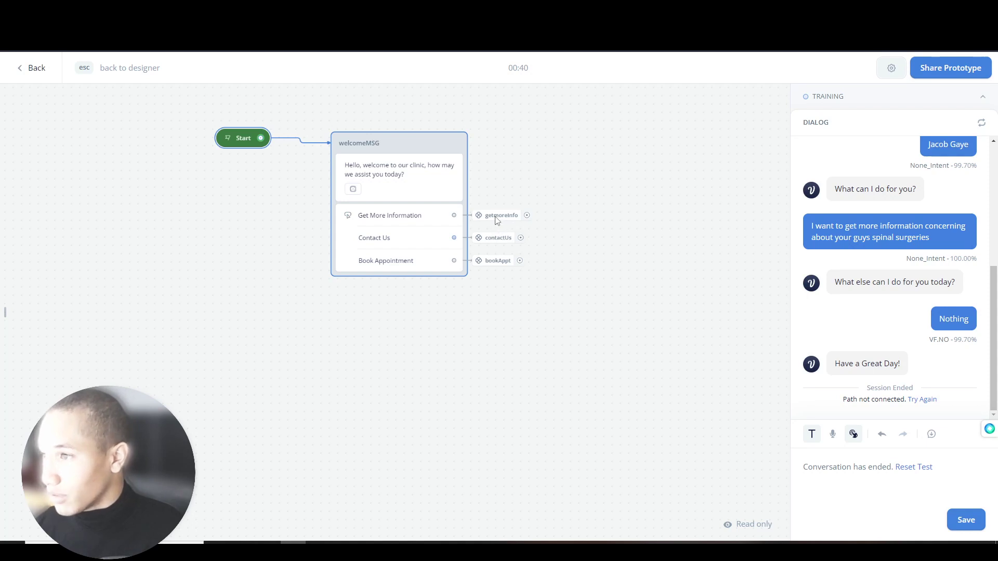
left_click(893, 102)
- Reset the test, choose Get More Information, and send 'Tell me about spines'
left_click(847, 97)
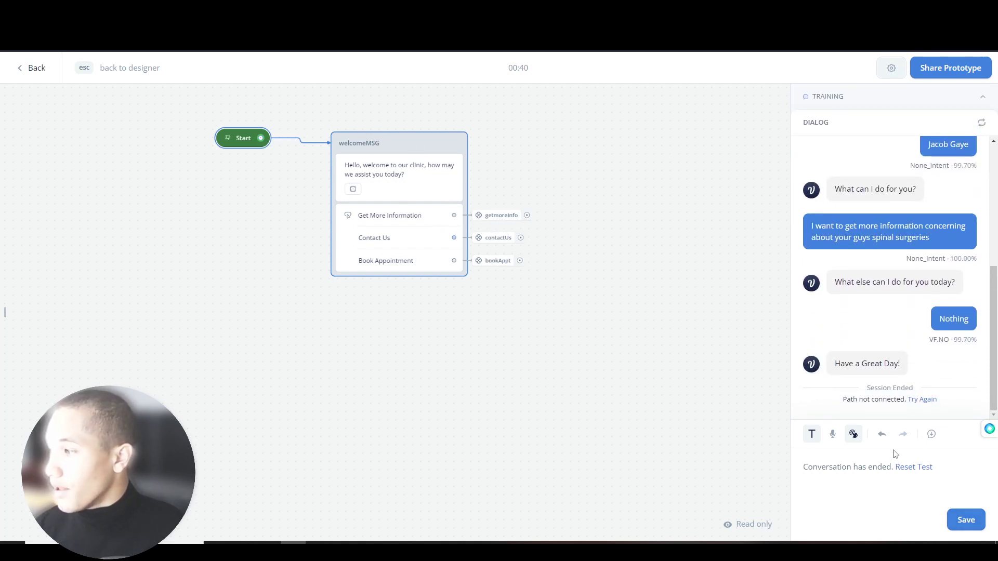
left_click(902, 467)
left_click(893, 304)
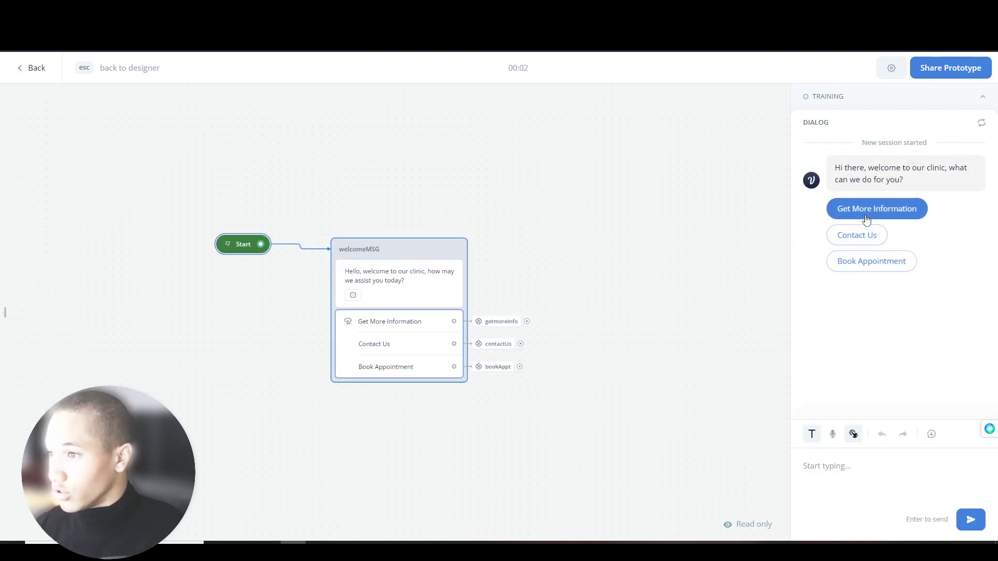
left_click(867, 214)
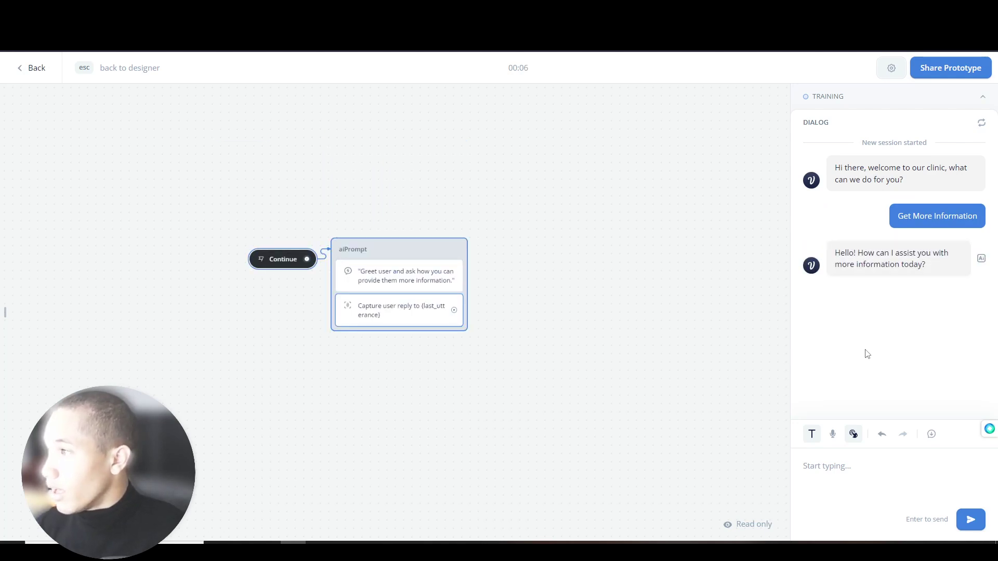
left_click(891, 478)
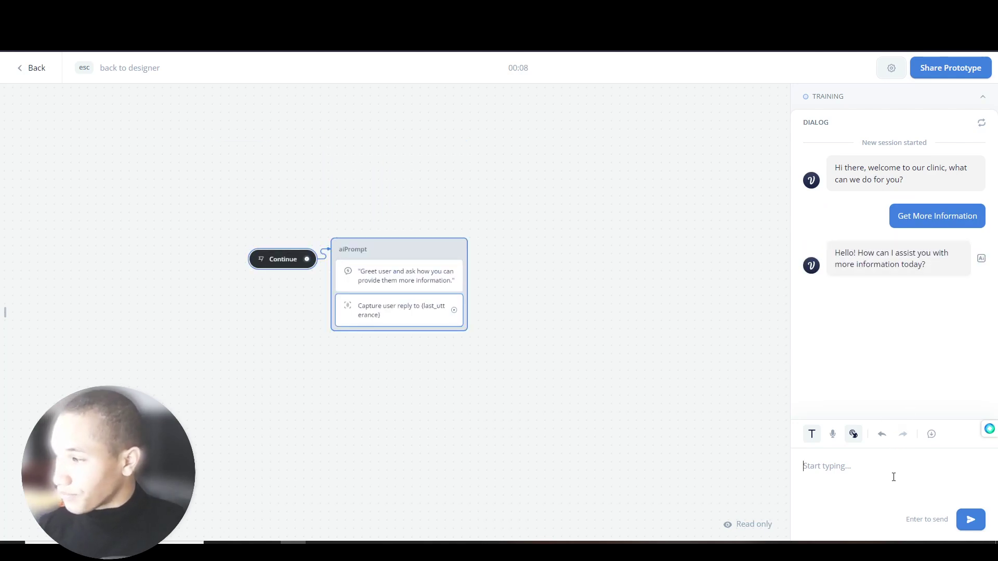
type("Tell me about spin")
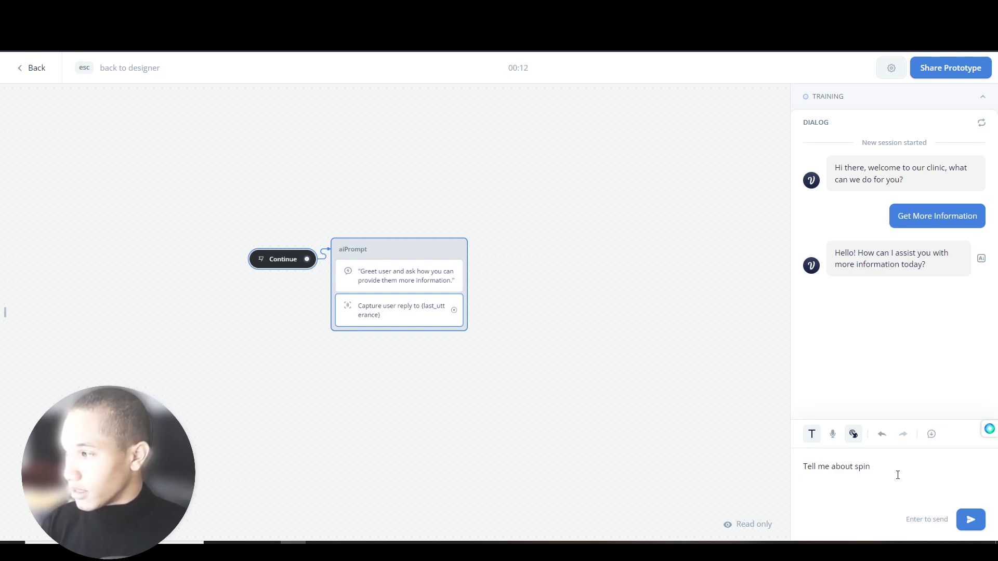
type("es")
key("Return")
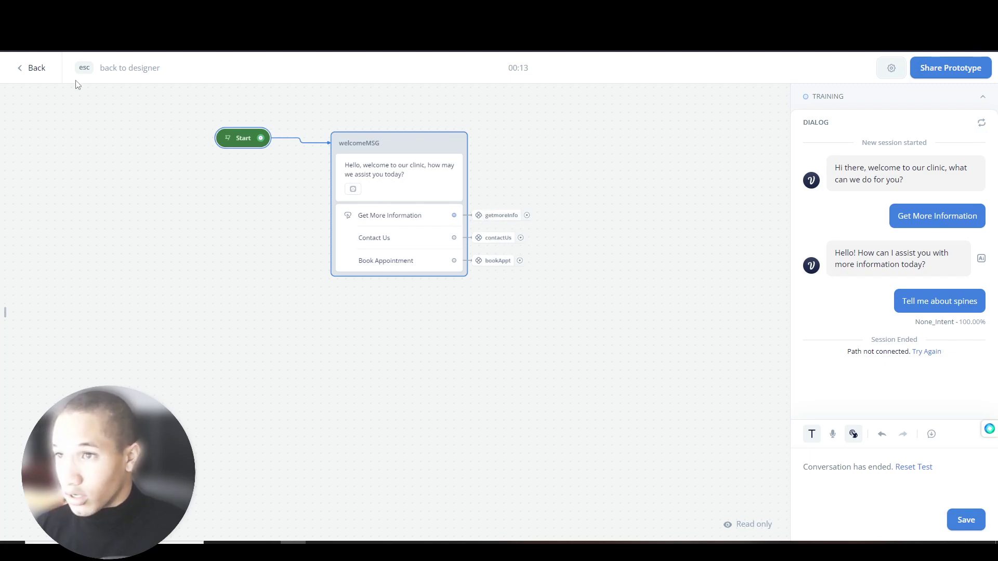
left_click(35, 67)
- Open the getmoreInfo component and add an AI response step after the Capture step
mouse_move(492, 221)
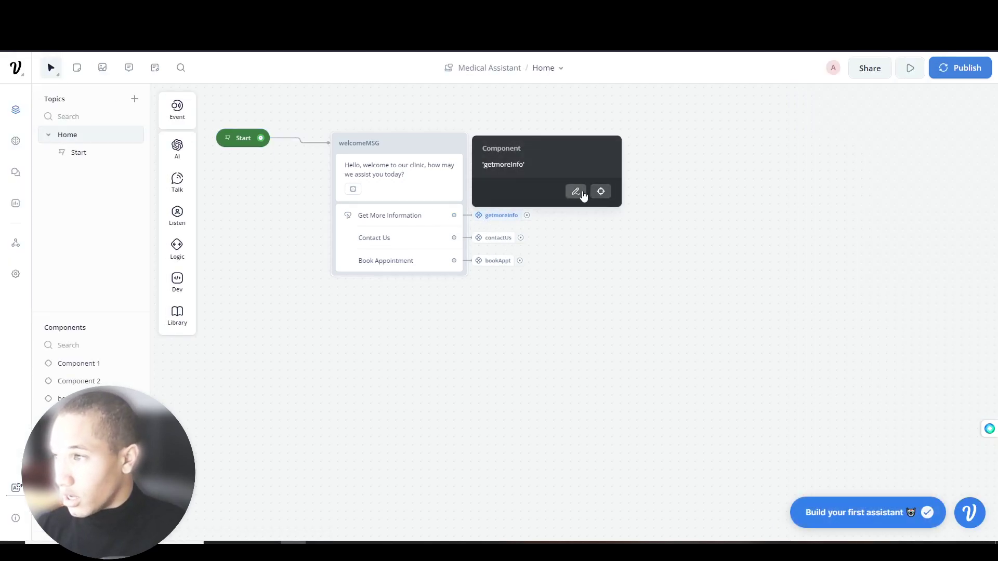
left_click(577, 193)
left_click(963, 181)
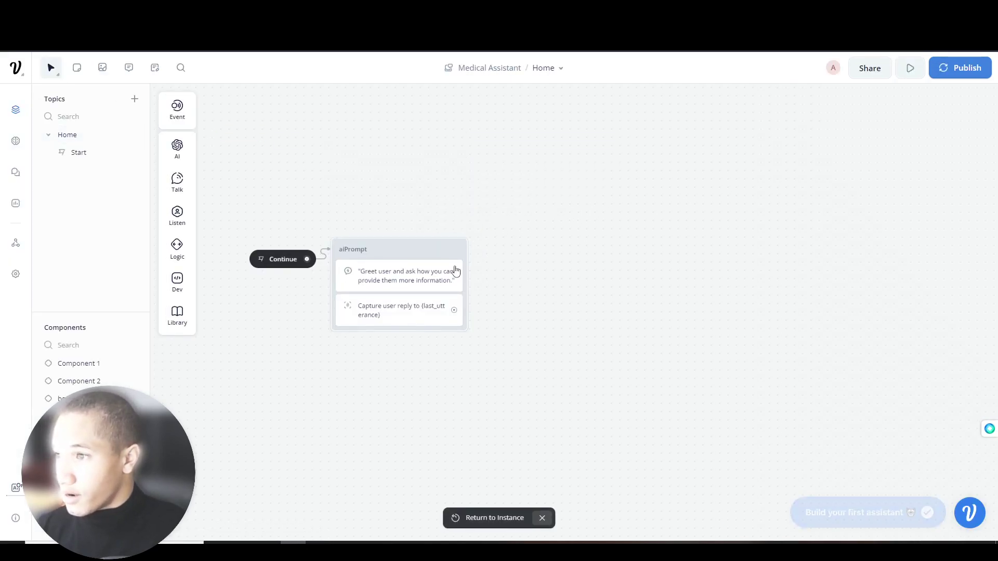
left_click_drag(487, 310, 526, 282)
mouse_move(568, 288)
left_click(637, 290)
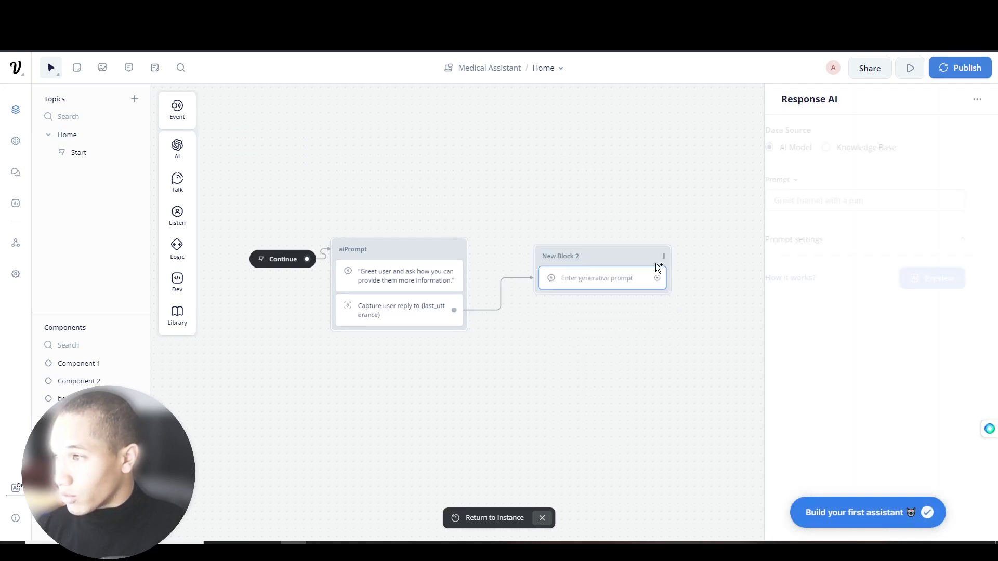
- Set the response prompt to 'Respond to {last_utterance}' and answer from the Knowledge Base
left_click(865, 208)
type("Resp")
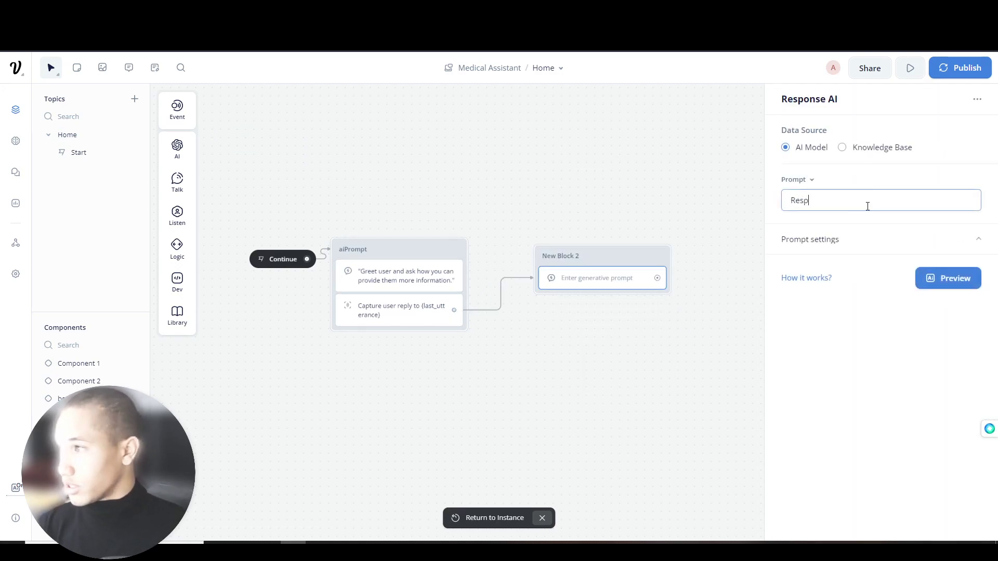
type("ond to")
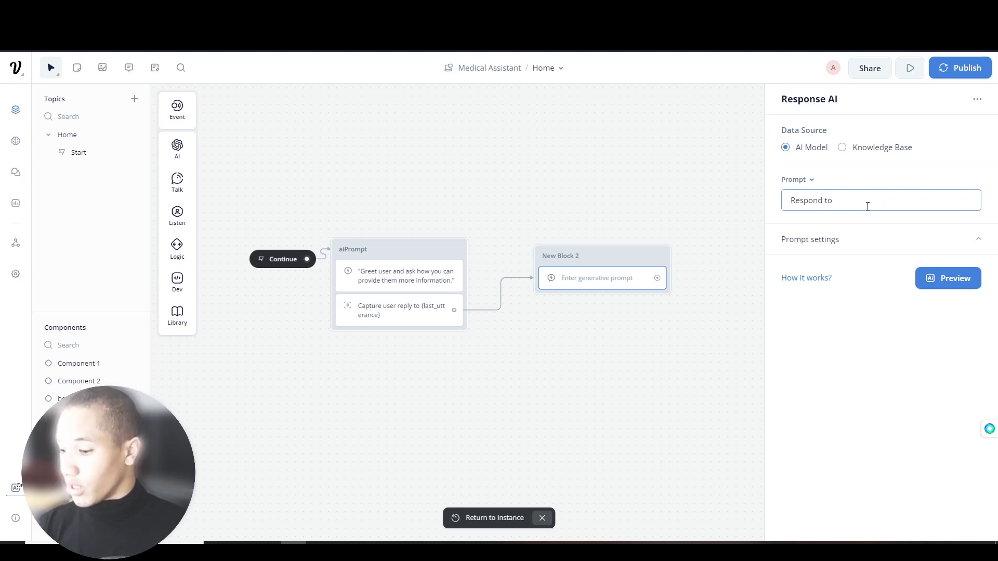
type(" {last")
key("Down")
key("Down")
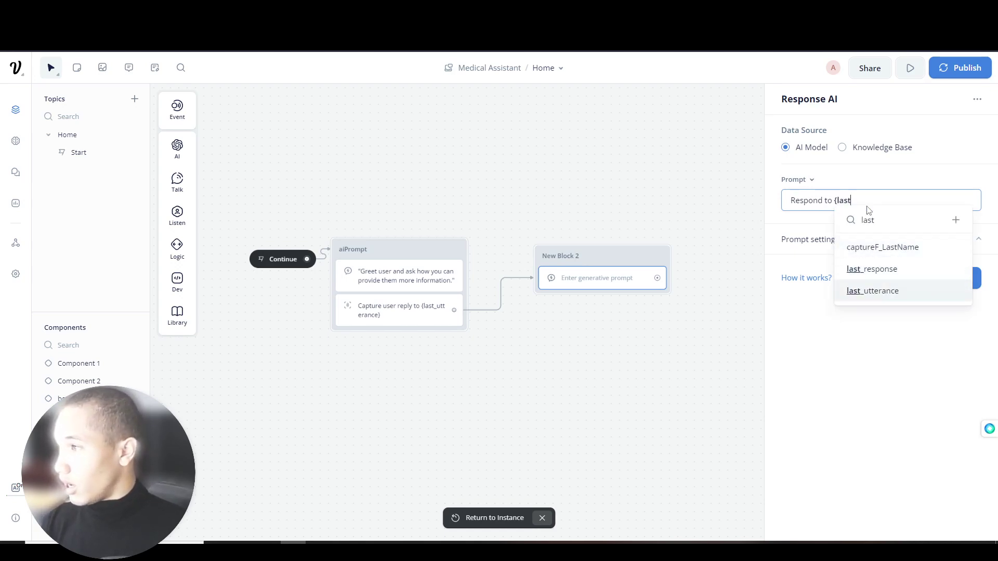
key("Return")
left_click(863, 151)
left_click(853, 192)
left_click(769, 186)
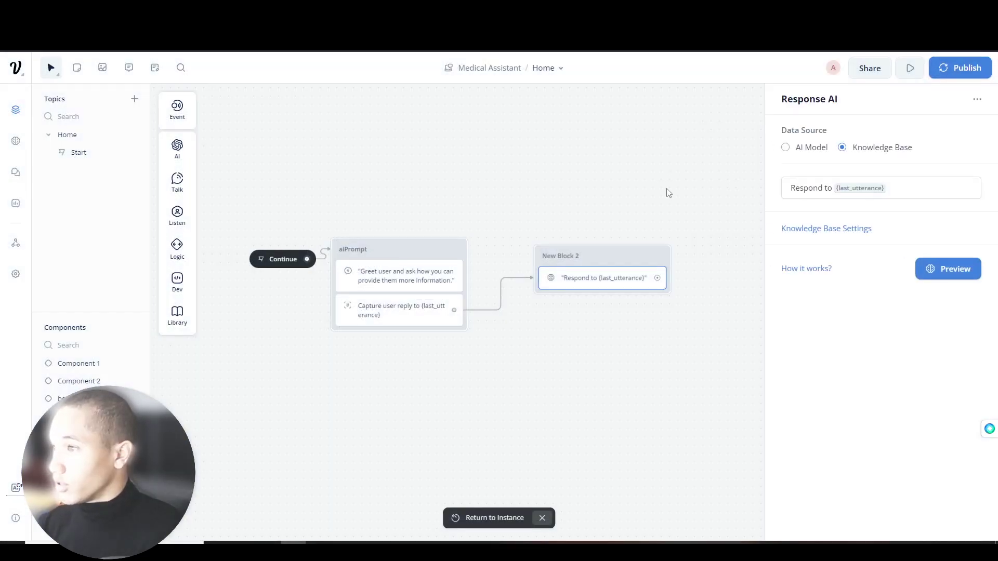
left_click(910, 69)
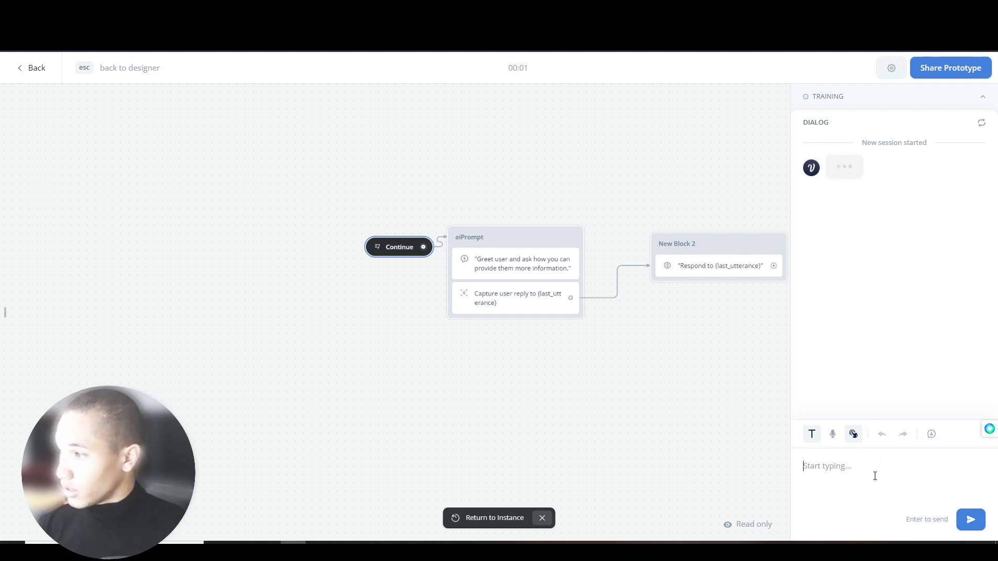
- Ask 'Tell me about Spines' in the prototype chat
type("Tell me abo")
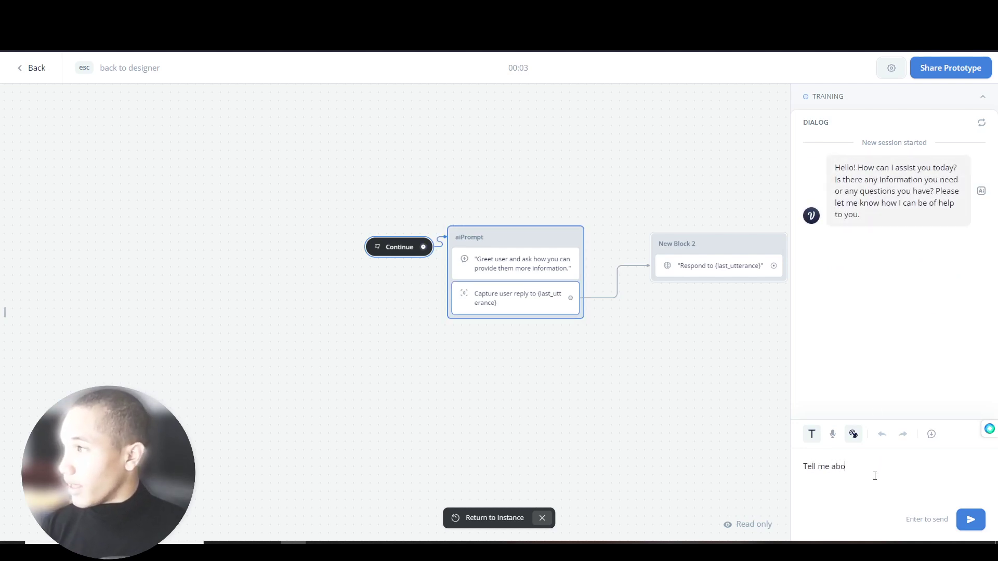
type("ut Spines")
key("Return")
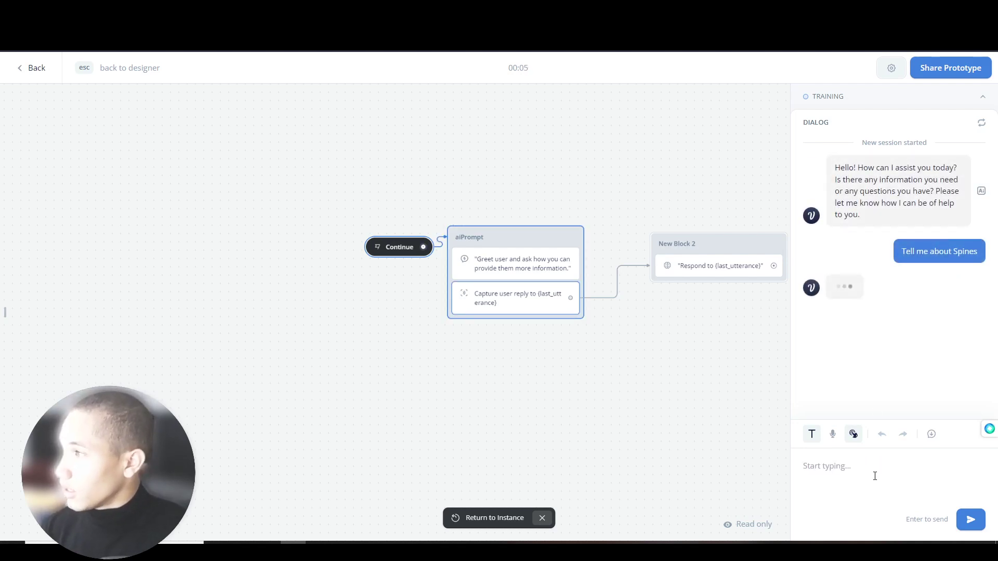